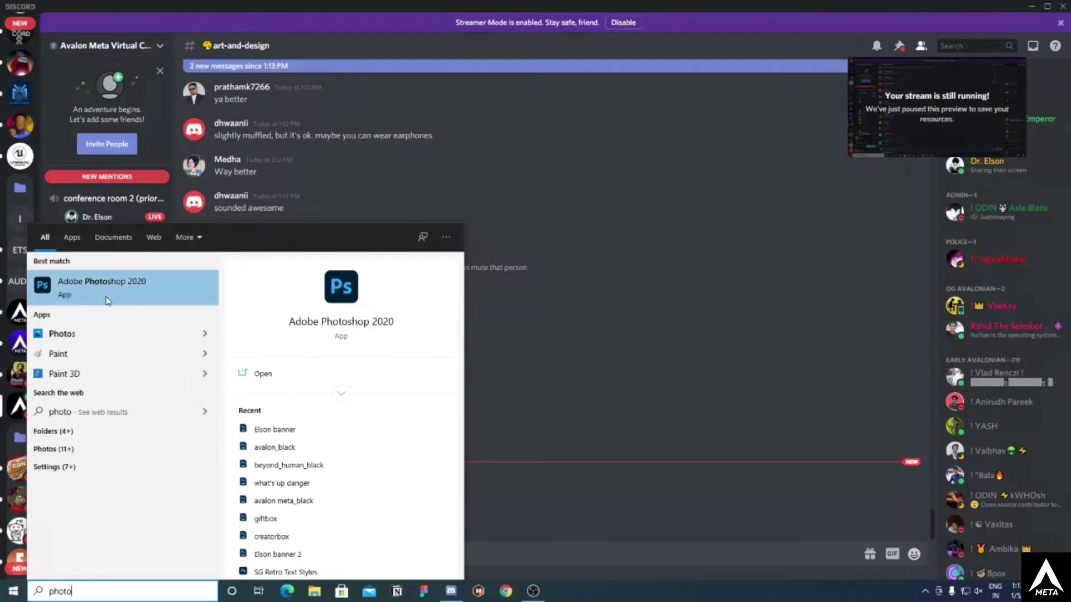
# - Launch Adobe Photoshop 2020
pyautogui.click(108, 301)
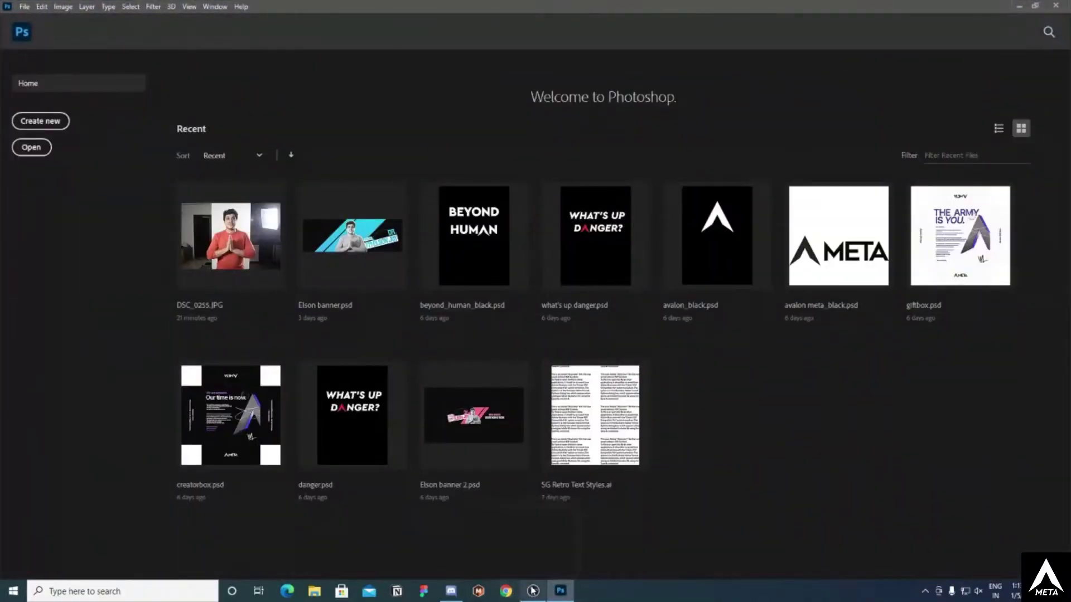
# - Check the messages in Discord's art-and-design channel and return to Photoshop
pyautogui.click(451, 591)
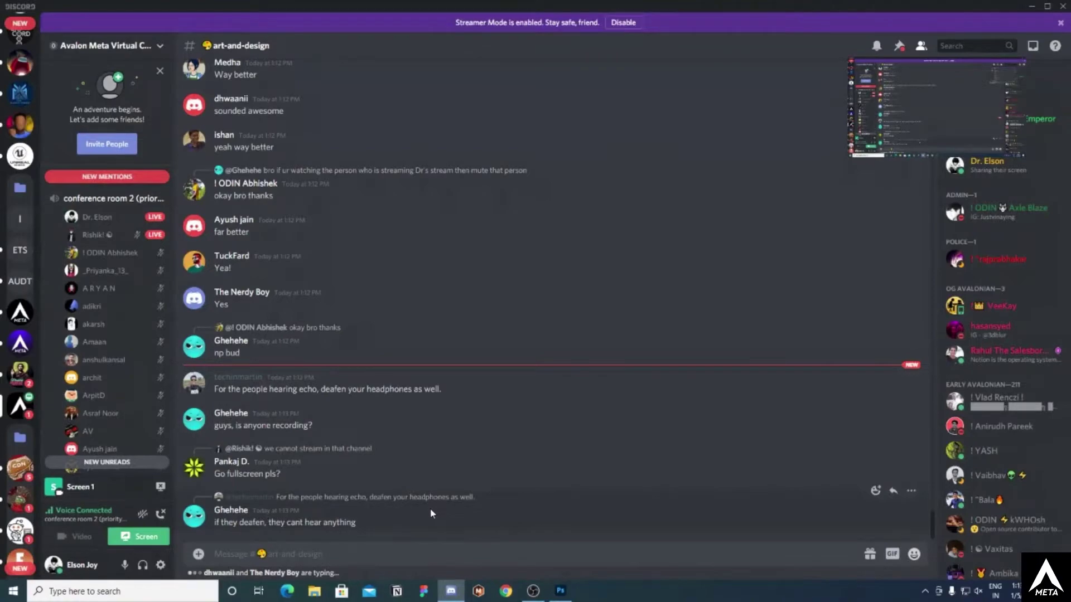
pyautogui.click(559, 592)
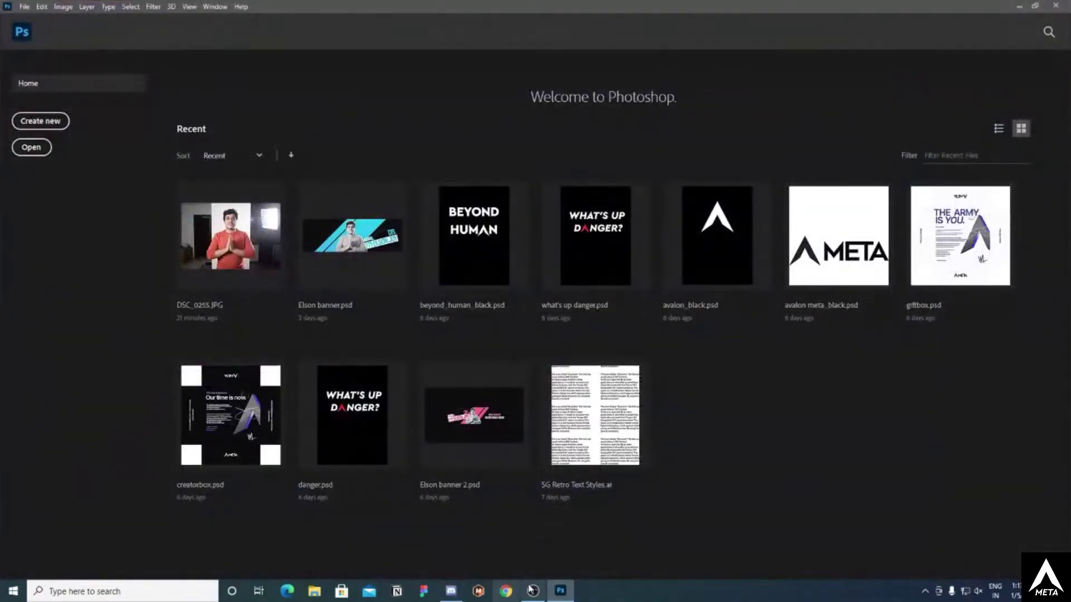
pyautogui.click(451, 591)
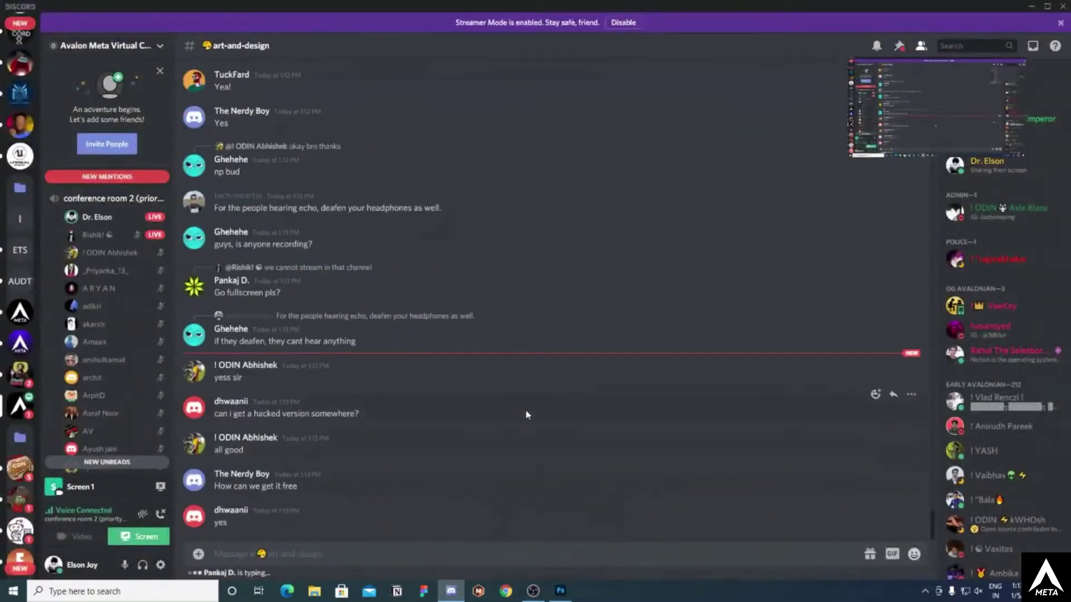
pyautogui.moveTo(951, 385)
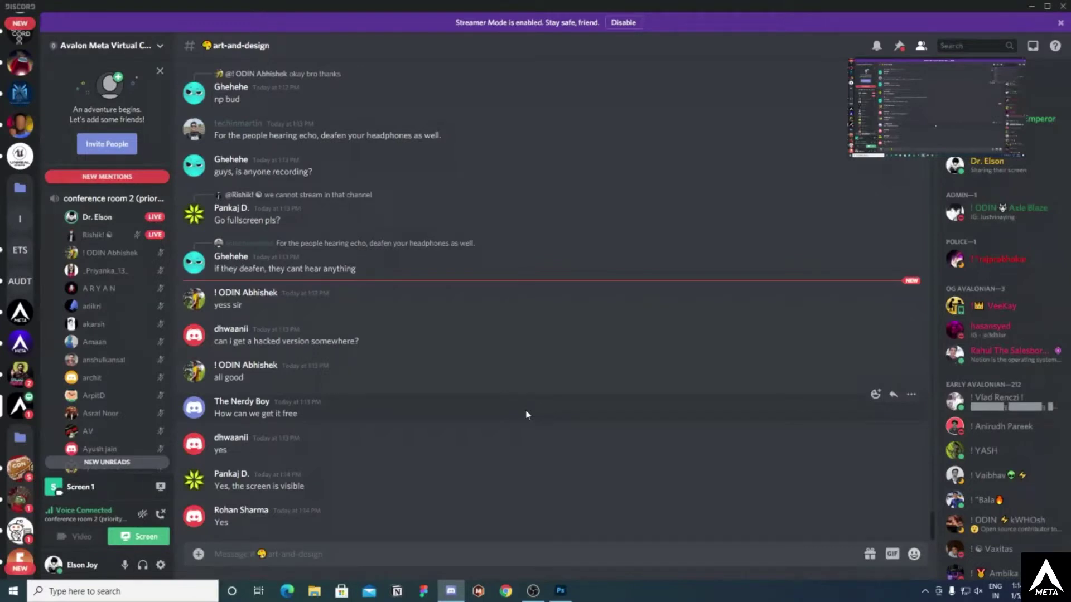
pyautogui.moveTo(566, 584)
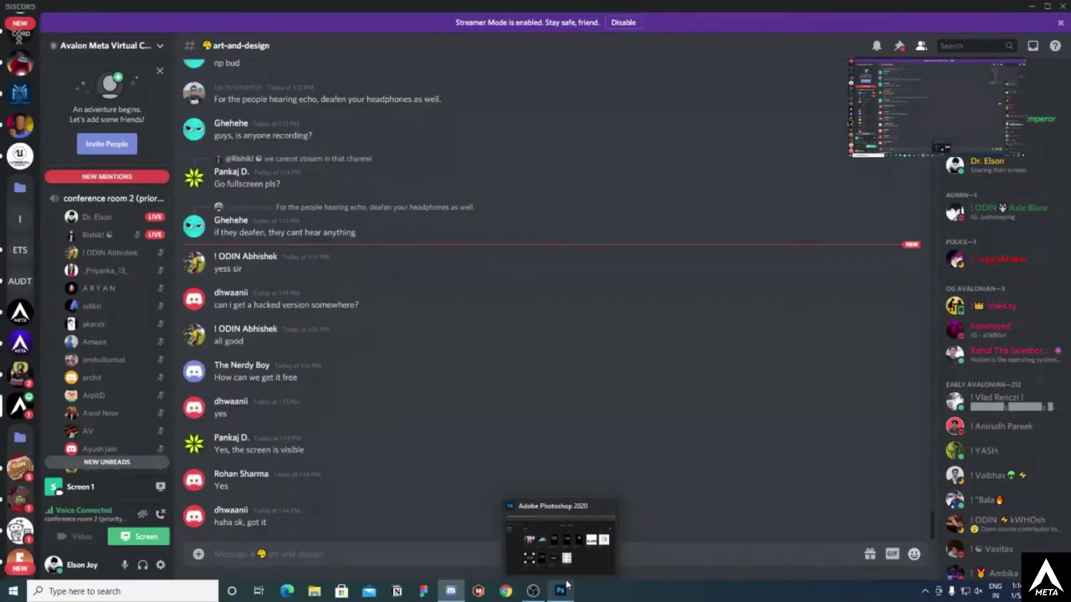
pyautogui.click(569, 584)
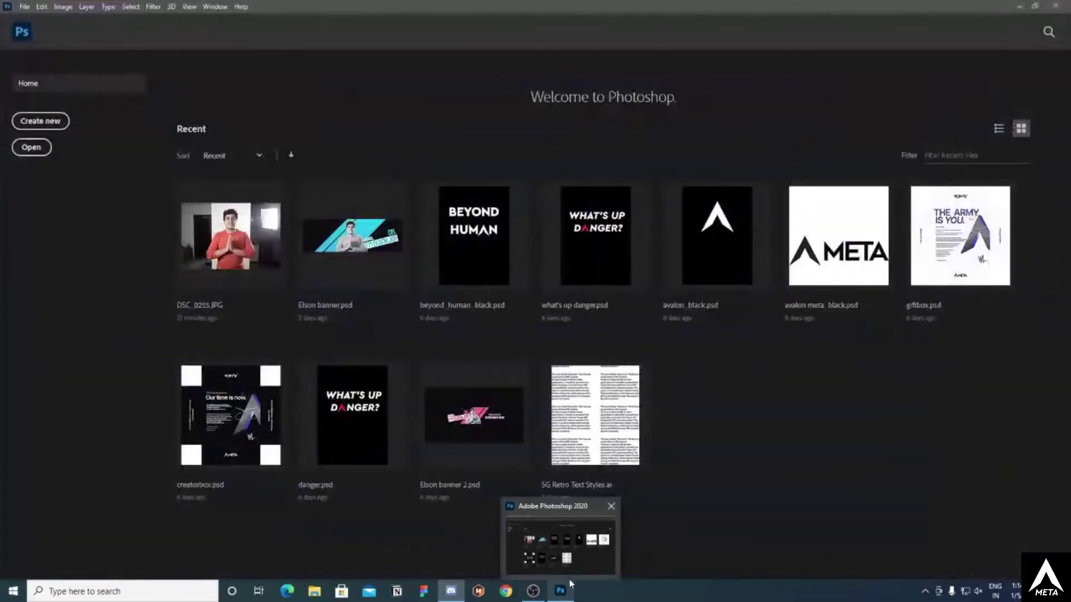
pyautogui.click(560, 593)
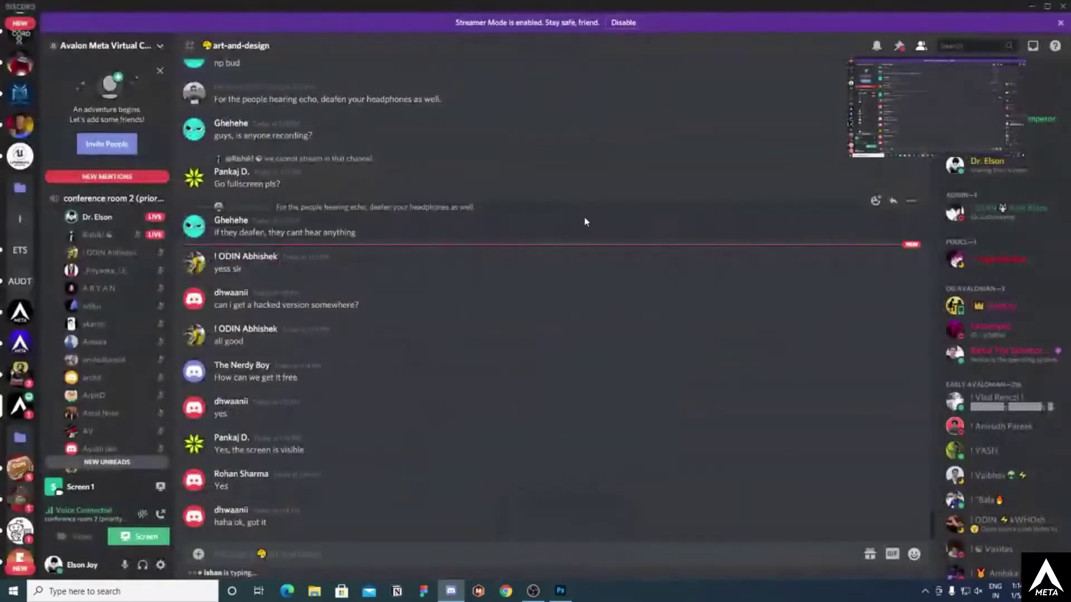
pyautogui.click(561, 595)
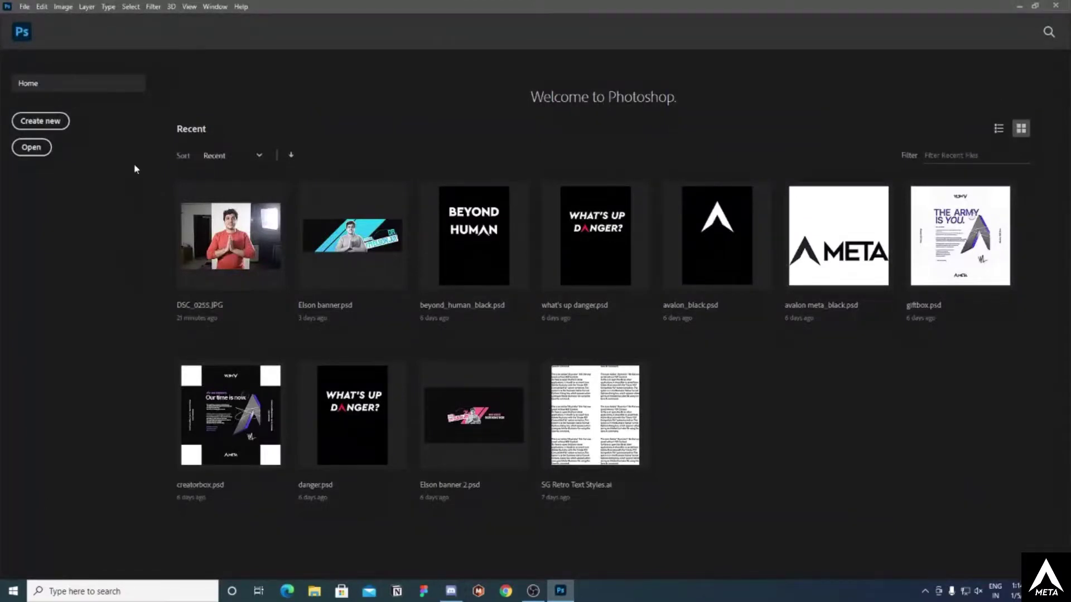
# - Start a new document and name it Discord Session
pyautogui.click(24, 6)
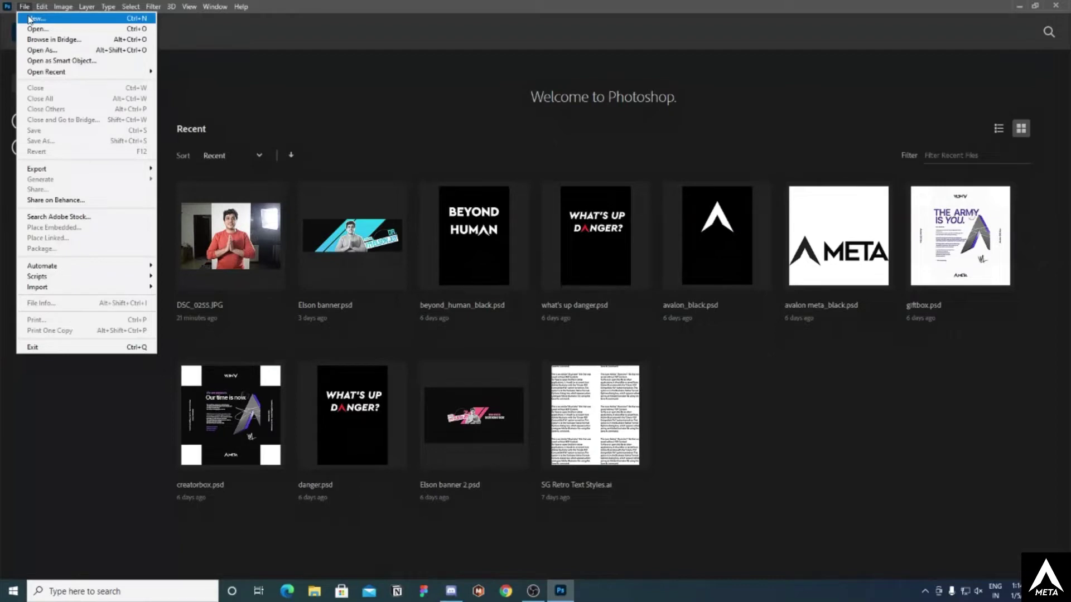
pyautogui.click(33, 19)
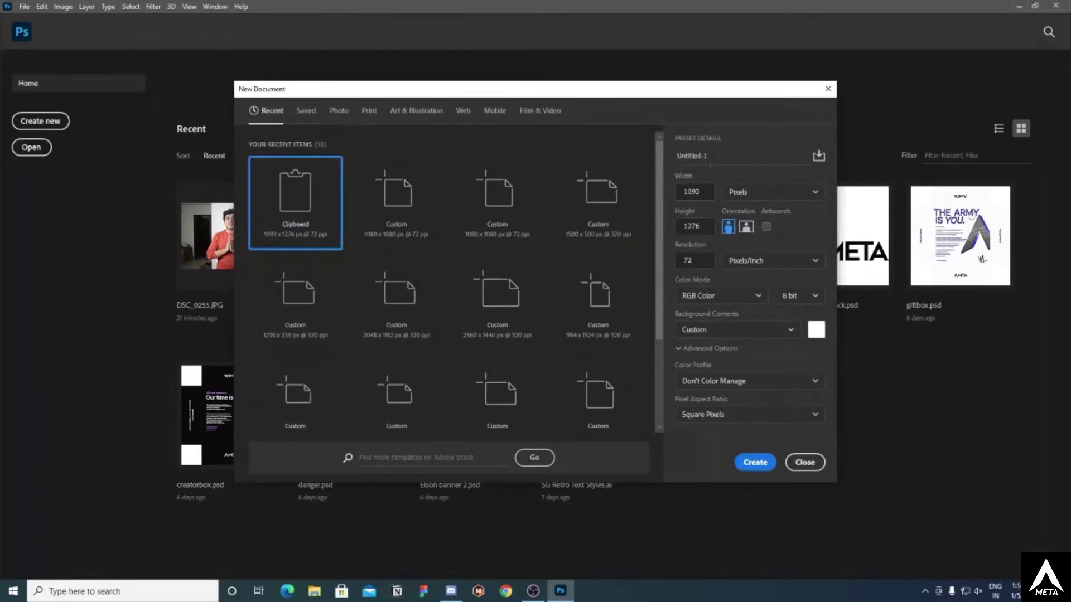
pyautogui.moveTo(714, 155); pyautogui.dragTo(672, 157)
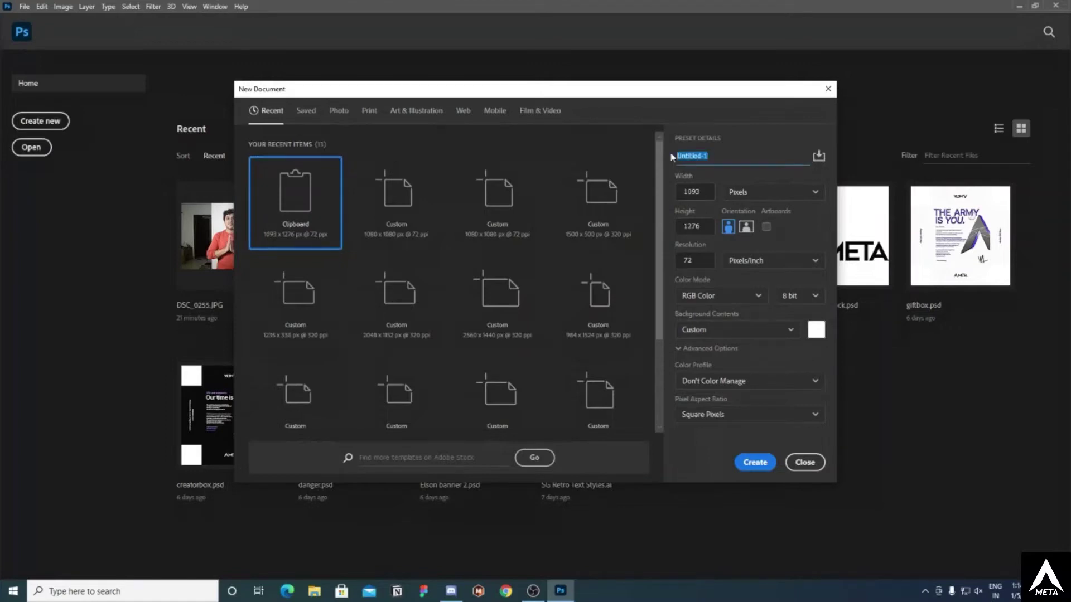
pyautogui.write('Discord Session')
# - Set the new document's width and height to 1080 pixels each
pyautogui.click(700, 192)
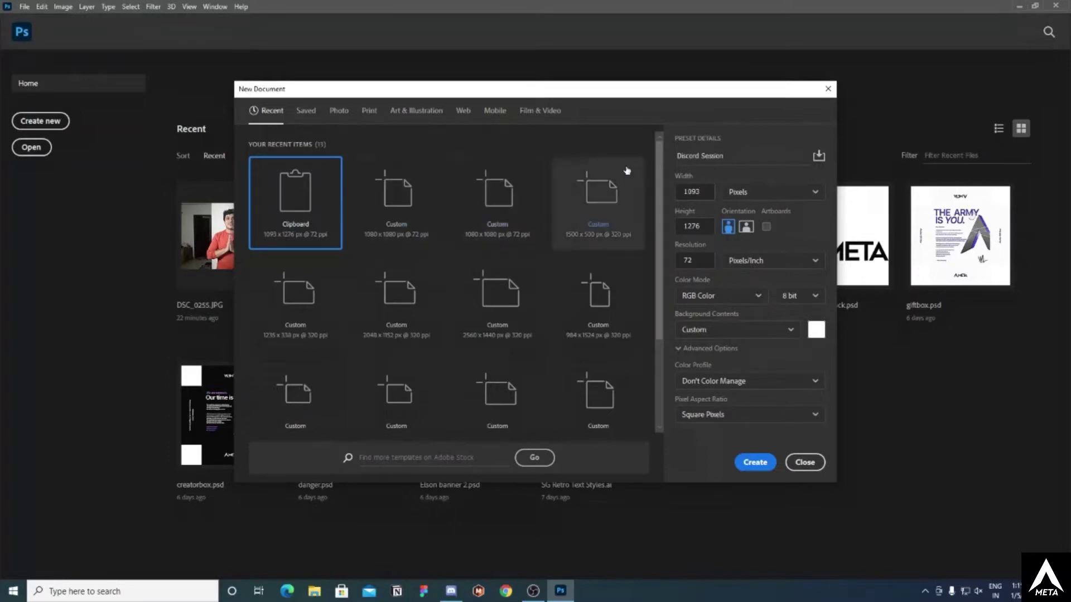
pyautogui.click(707, 188)
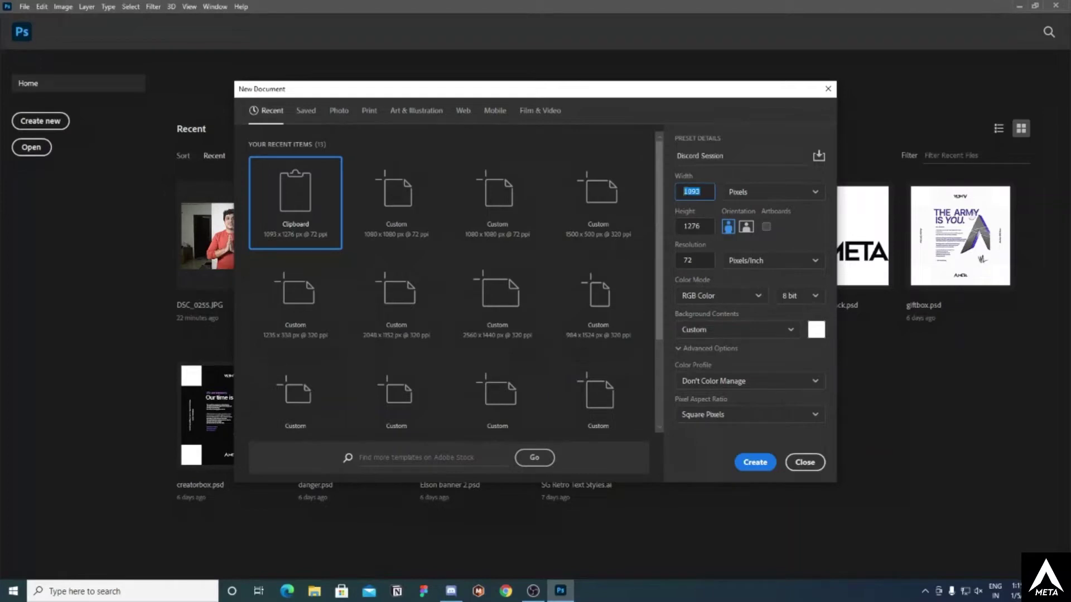
pyautogui.write('1080')
pyautogui.click(696, 226)
pyautogui.write('1080')
# - Try a document width of 1920 pixels and set it back to 1080 pixels
pyautogui.click(678, 191)
pyautogui.write('1920')
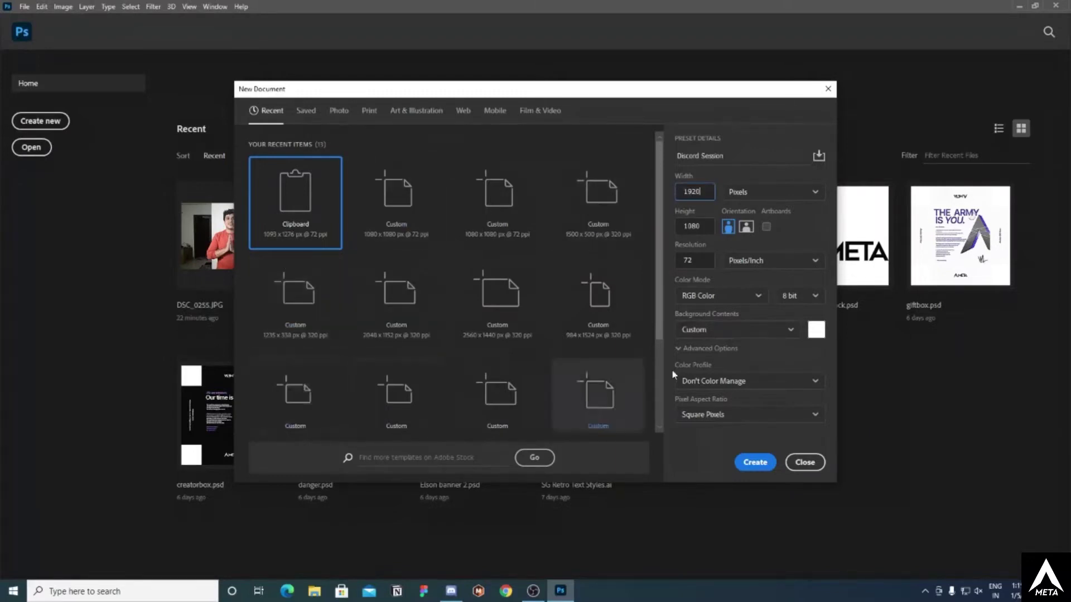
pyautogui.moveTo(701, 192); pyautogui.dragTo(669, 196)
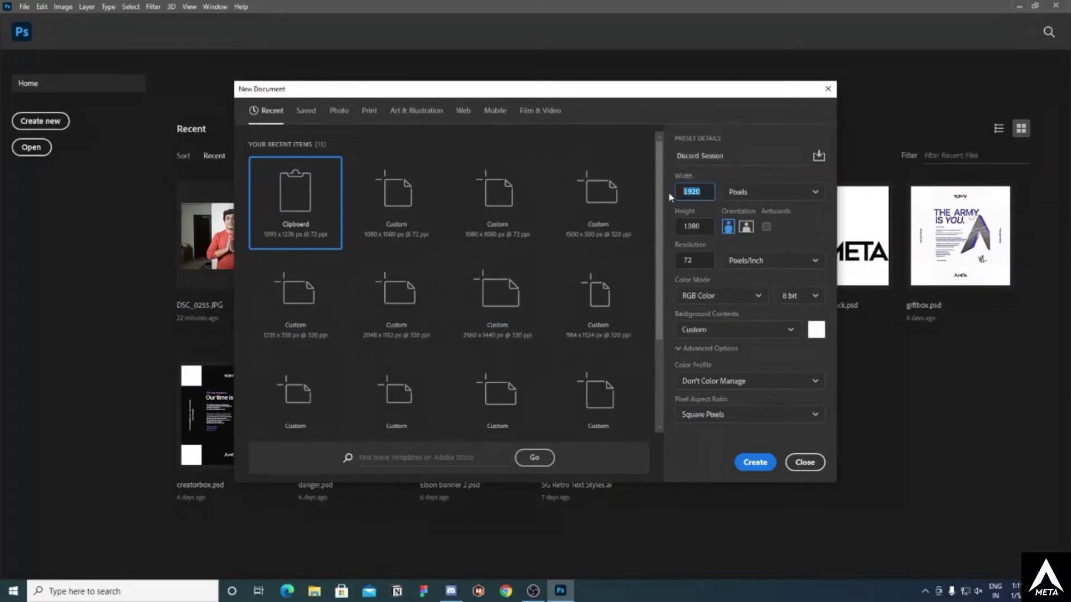
pyautogui.write('1080')
# - Review the available color modes and choose RGB Color for the new document
pyautogui.click(759, 296)
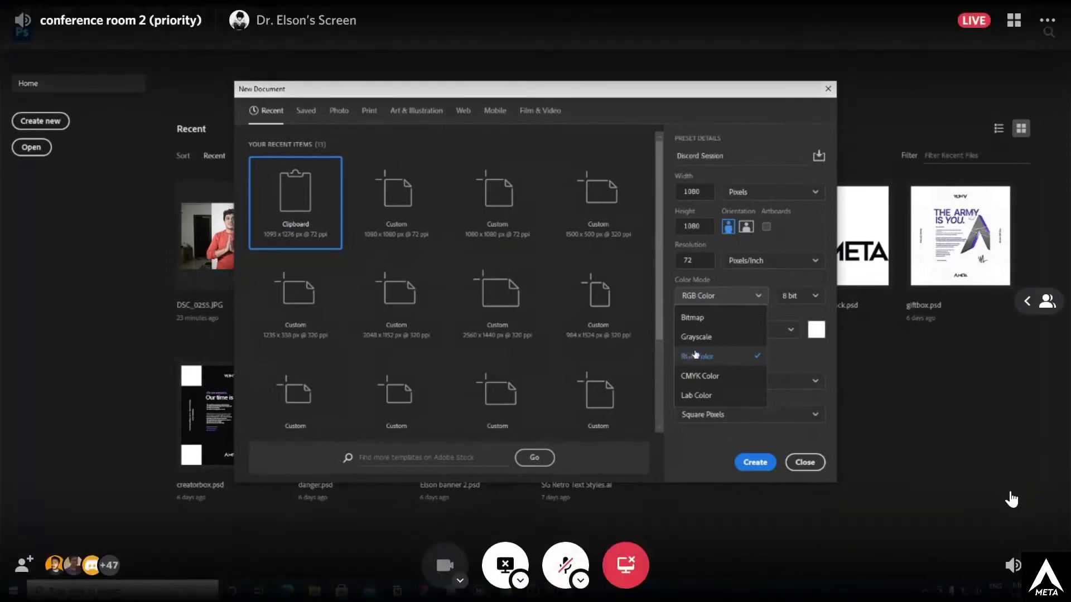
pyautogui.moveTo(1012, 564)
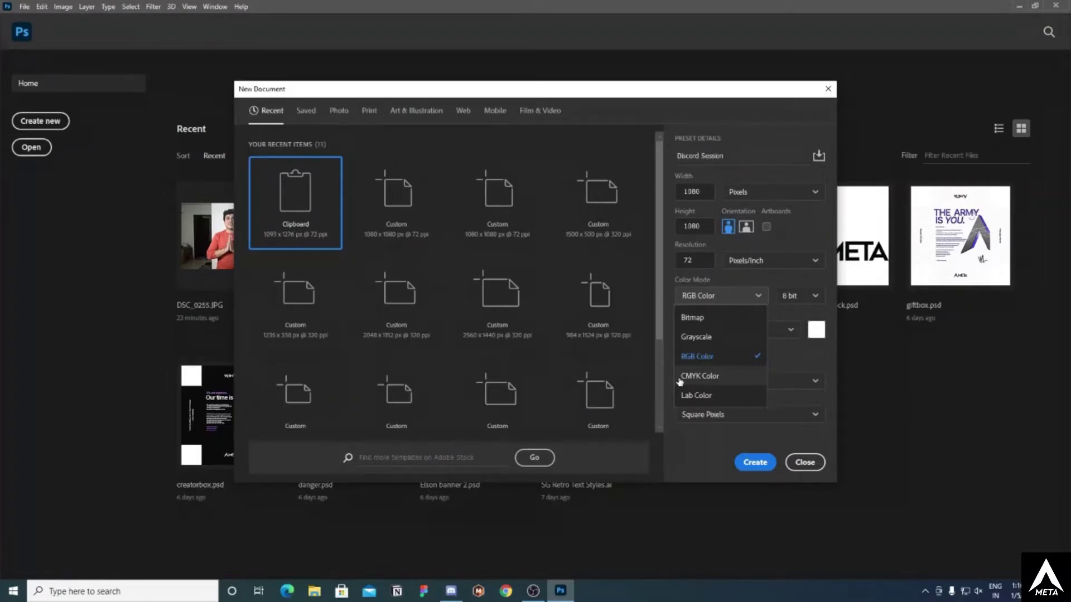
pyautogui.click(697, 356)
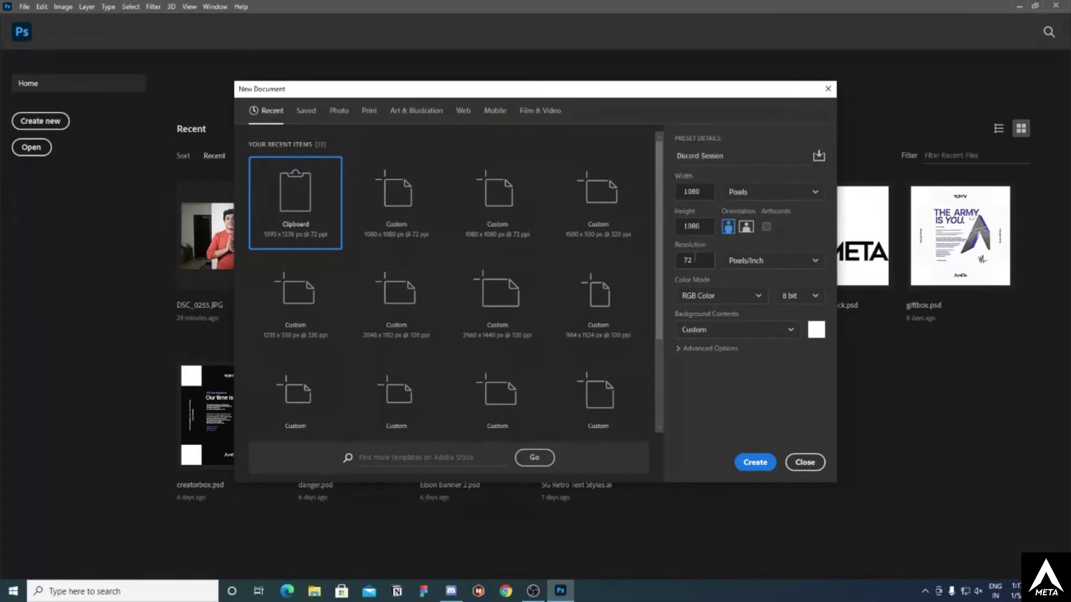
# - Try a resolution of 300 pixels/inch and set it back to 72 pixels/inch
pyautogui.moveTo(695, 257); pyautogui.dragTo(671, 267)
pyautogui.write('300')
pyautogui.moveTo(697, 262); pyautogui.dragTo(678, 261)
pyautogui.write('72')
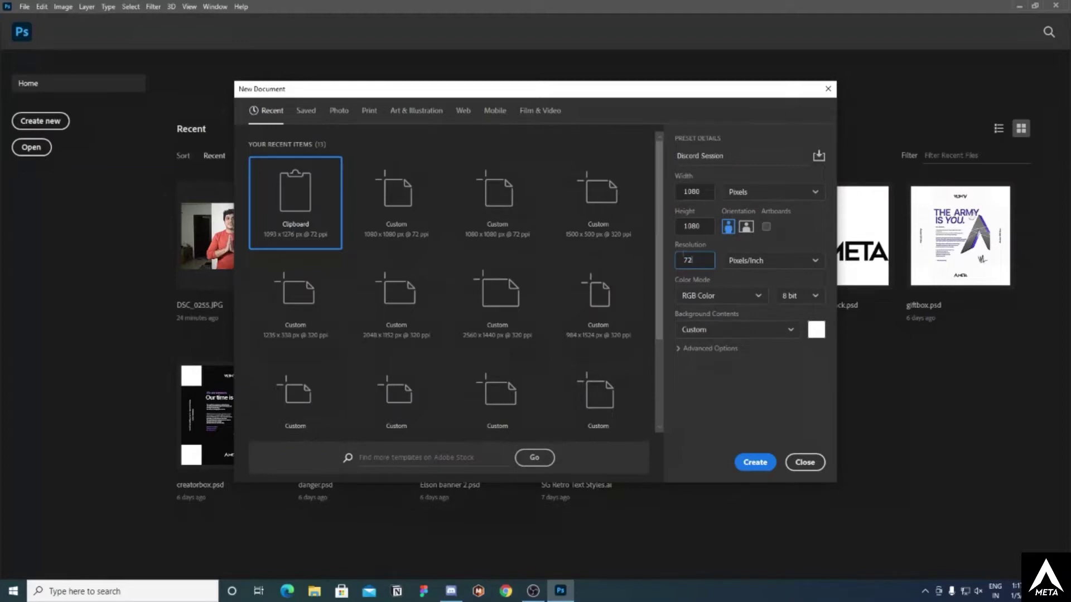
# - Set the background contents to Transparent and create the document
pyautogui.click(788, 332)
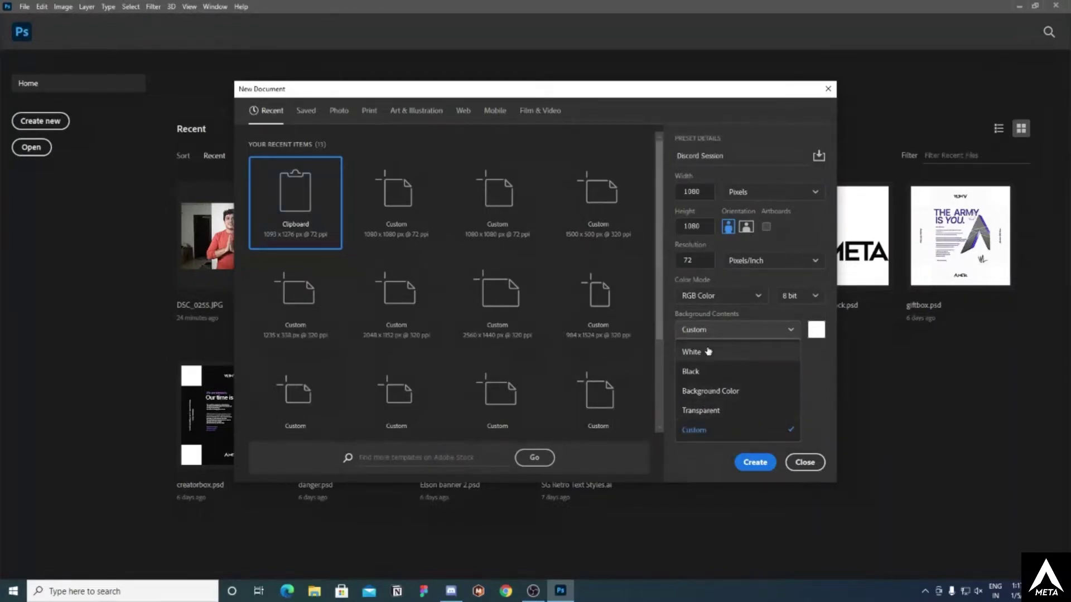
pyautogui.click(707, 418)
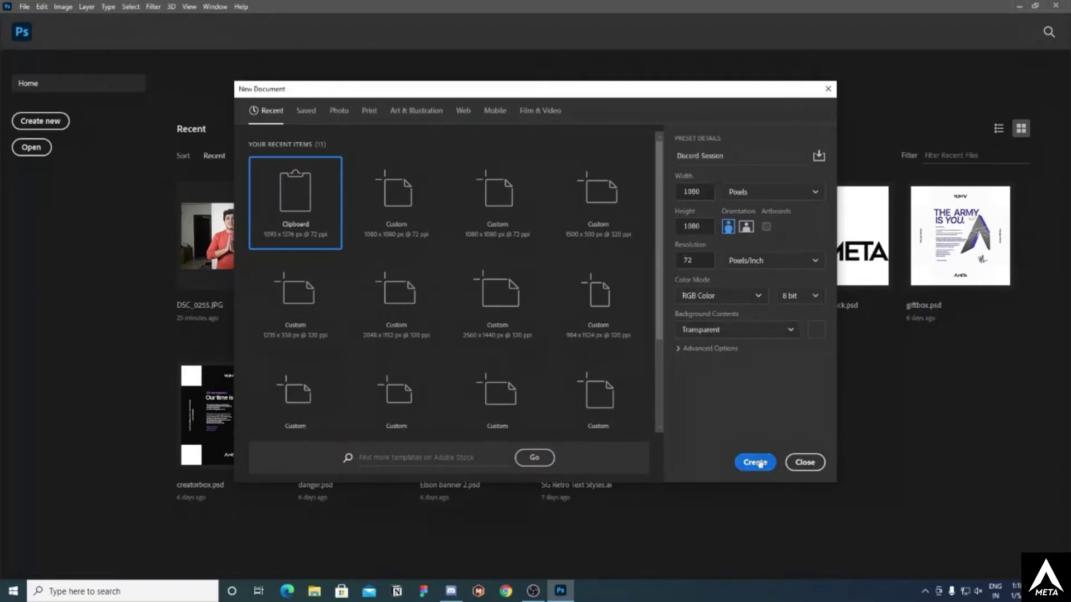
pyautogui.click(756, 462)
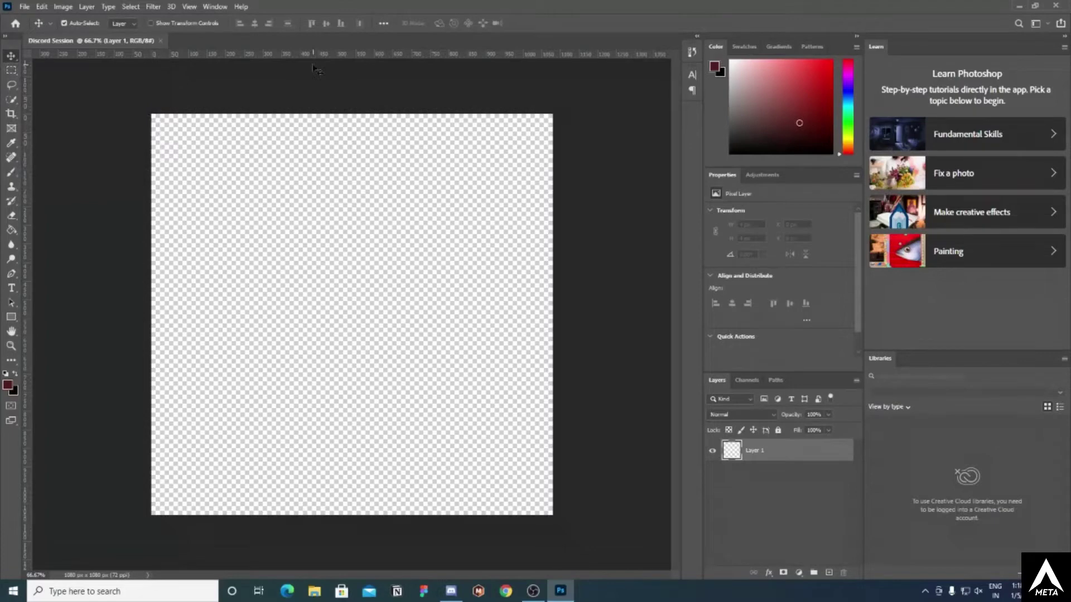
# - Select the Essentials (Default) workspace and reset it to its standard layout
pyautogui.moveTo(451, 592)
pyautogui.click(220, 6)
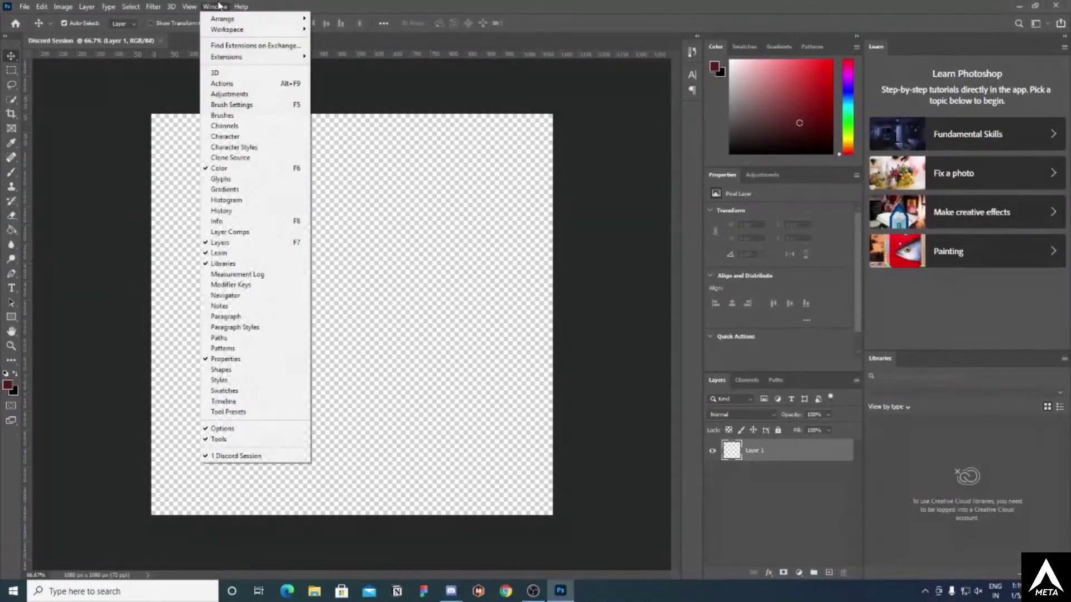
pyautogui.moveTo(249, 33)
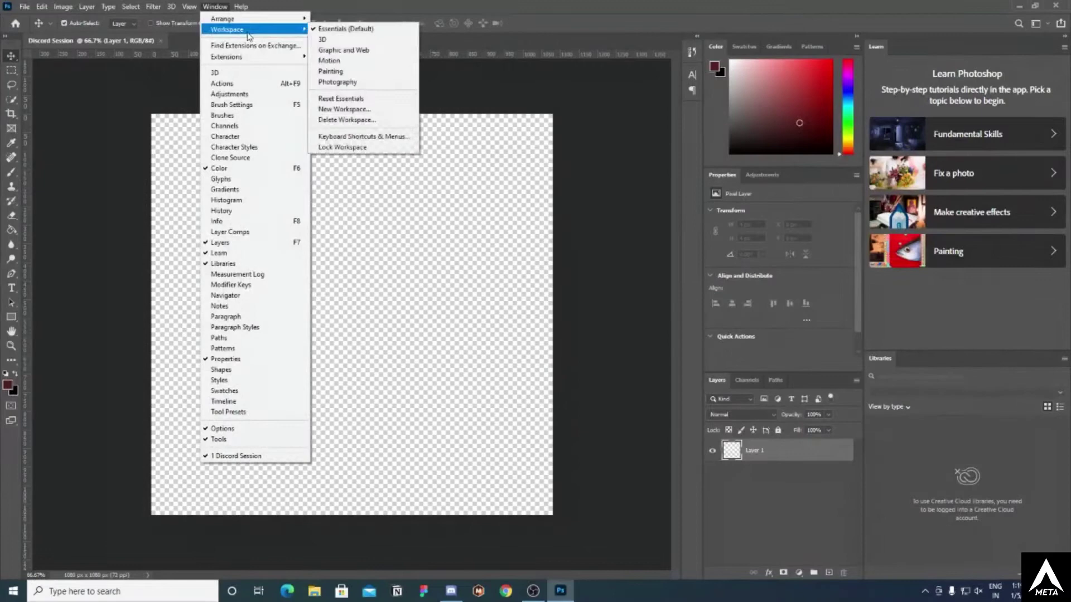
pyautogui.click(337, 29)
pyautogui.click(217, 7)
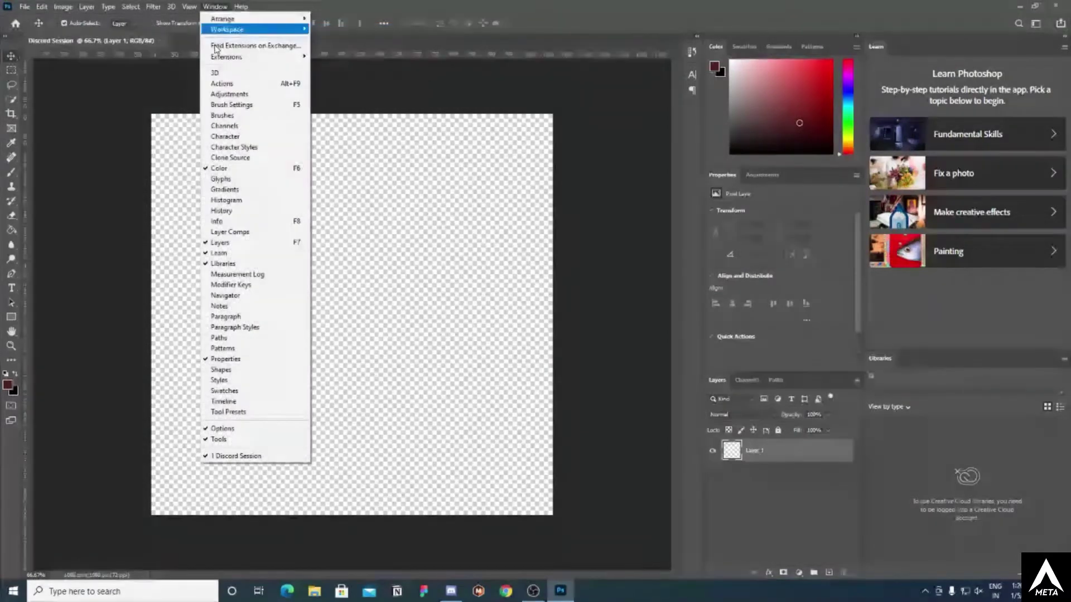
pyautogui.moveTo(251, 29)
pyautogui.click(345, 100)
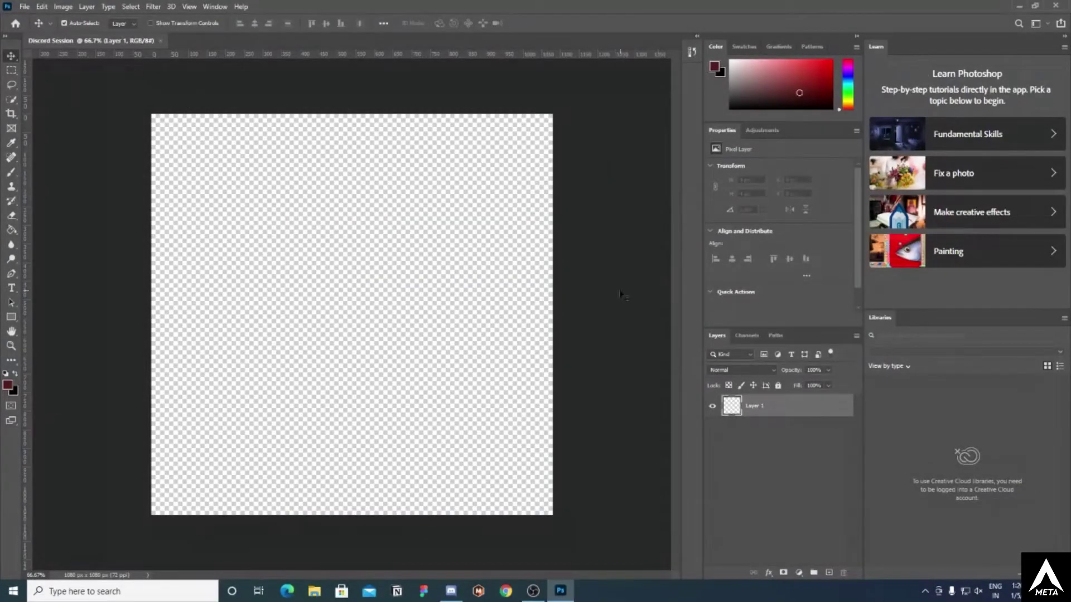
# - Close the Learn and Libraries panels to enlarge the canvas area
pyautogui.rightClick(972, 49)
pyautogui.click(969, 52)
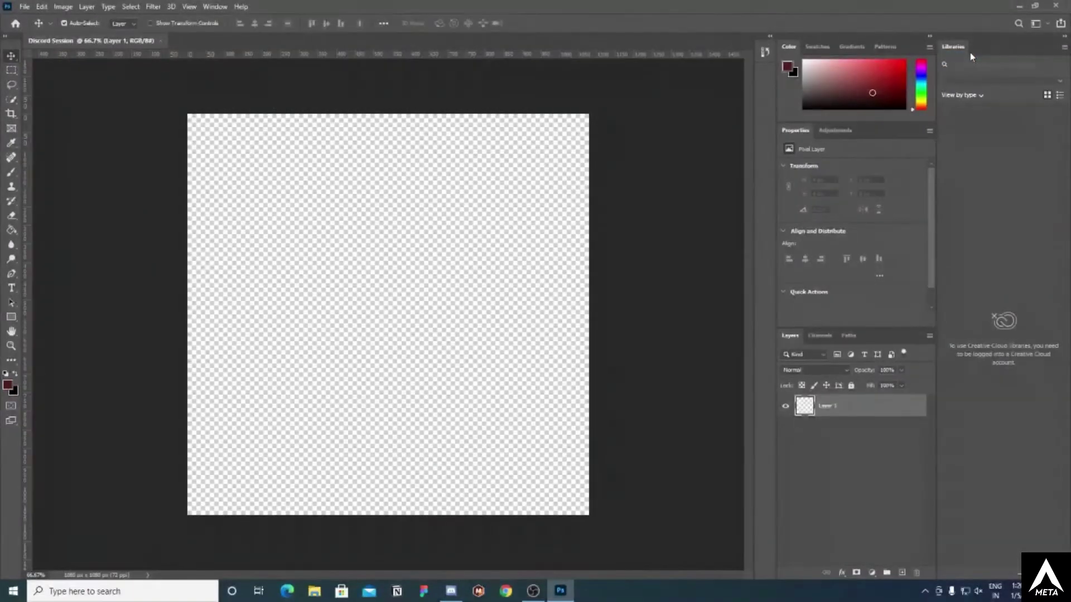
pyautogui.rightClick(969, 52)
pyautogui.click(997, 54)
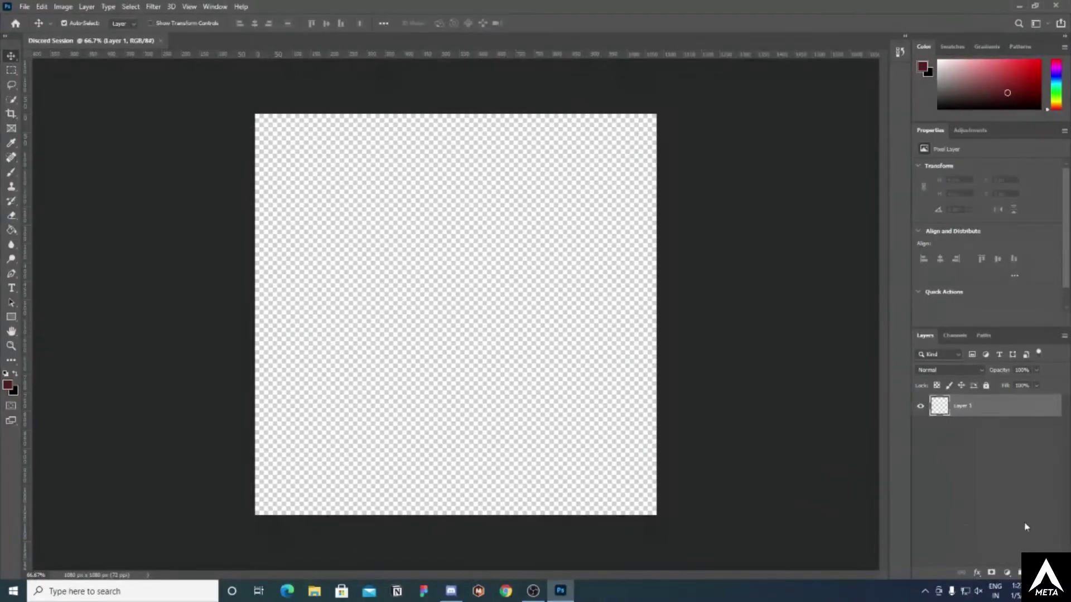
# - Rename the document's only layer to Transparent Background and deselect it
pyautogui.doubleClick(964, 409)
pyautogui.press('BackSpace')
pyautogui.write('filena')
pyautogui.press('BackSpace')
pyautogui.press('BackSpace')
pyautogui.press('BackSpace')
pyautogui.press('BackSpace')
pyautogui.press('BackSpace')
pyautogui.press('BackSpace')
pyautogui.write('Transparent Background')
pyautogui.click(980, 421)
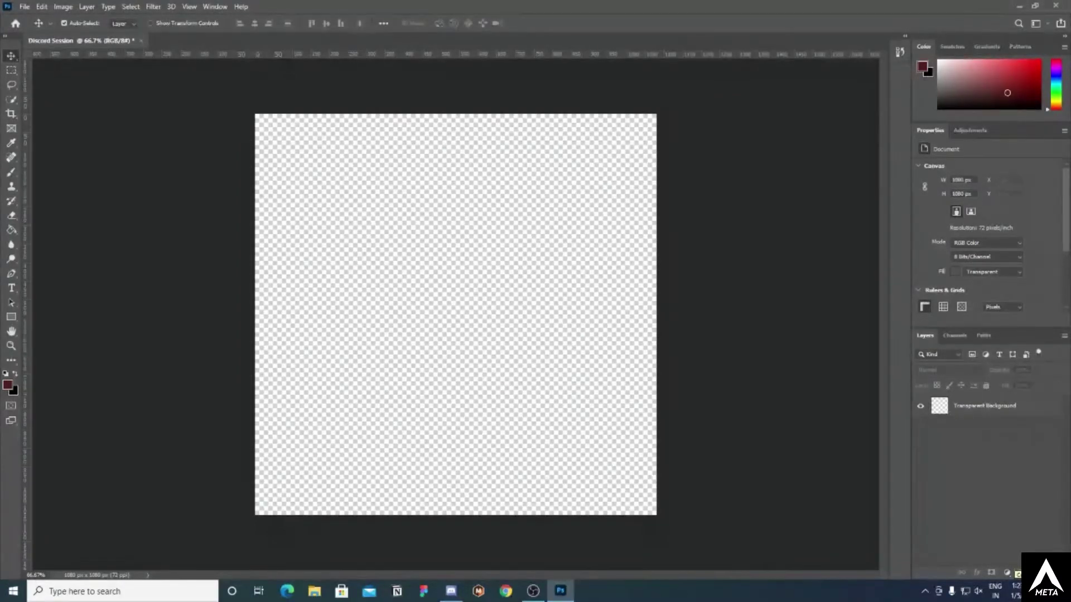
# - Add a new layer above Transparent Background and fill it with white foreground color ffffff
pyautogui.hotkey('ctrl', 'shift', 'alt', 'n')
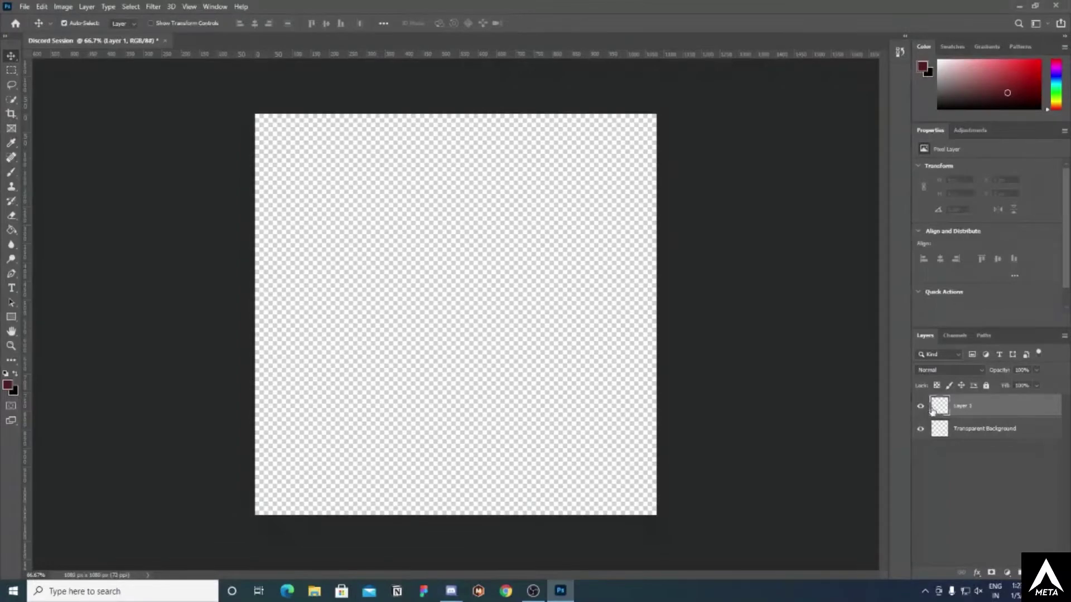
pyautogui.click(3, 383)
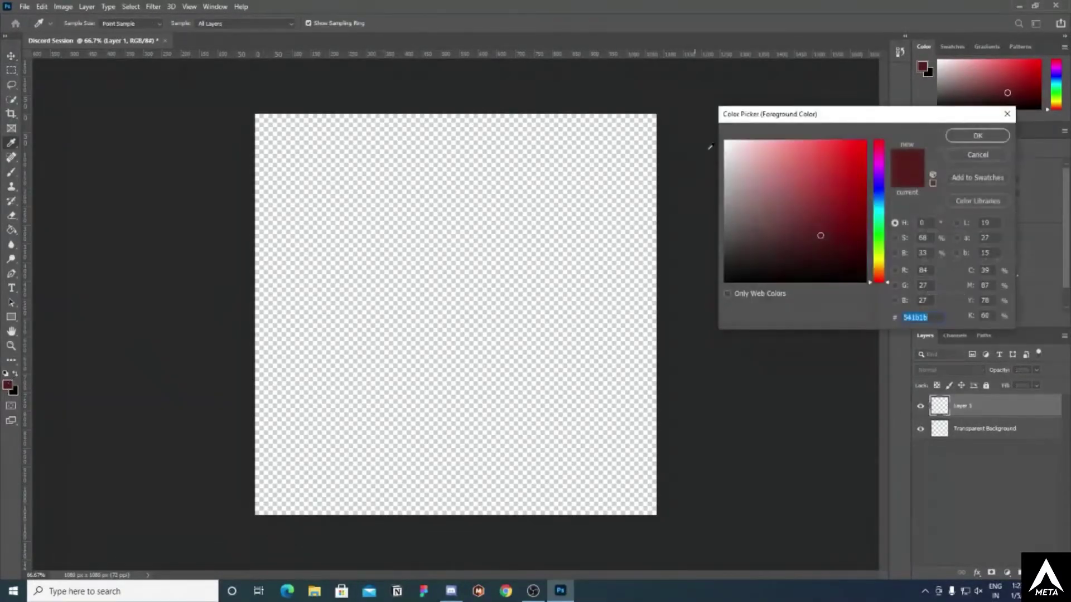
pyautogui.write('ffffff')
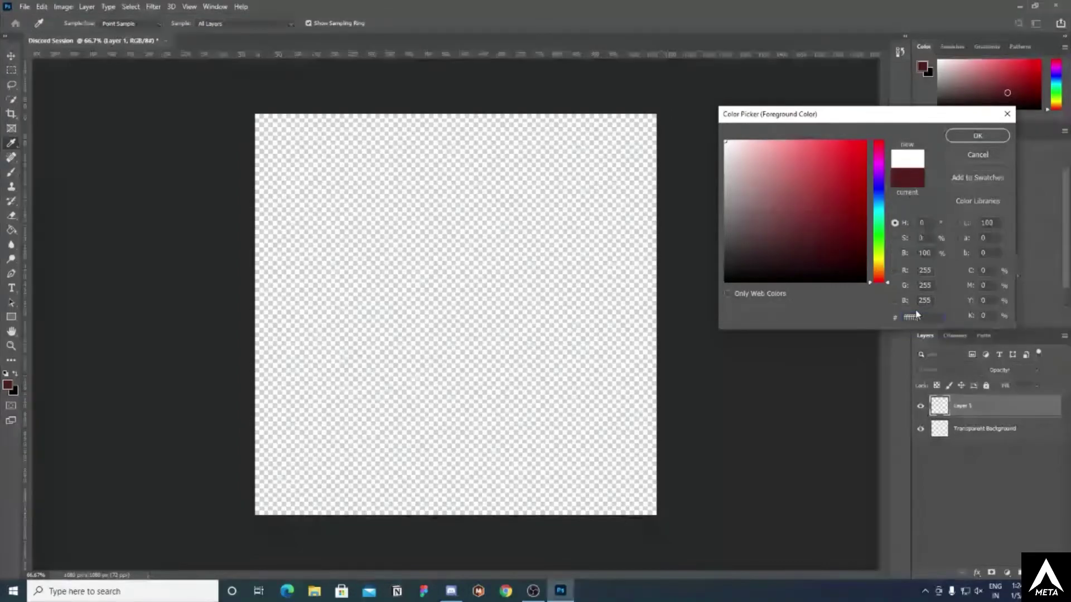
pyautogui.click(964, 135)
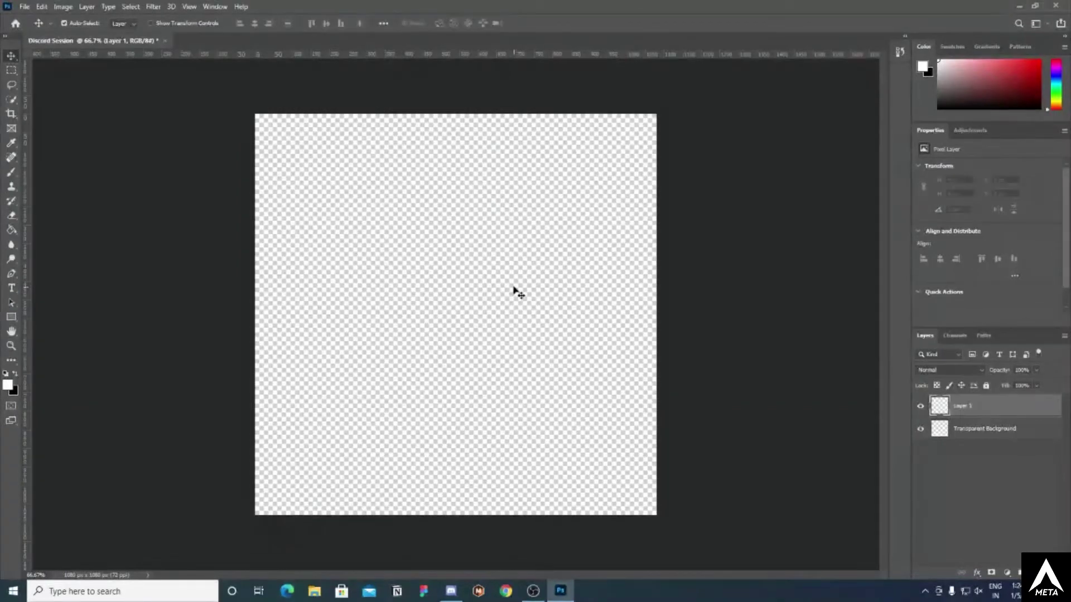
pyautogui.hotkey('alt', 'BackSpace')
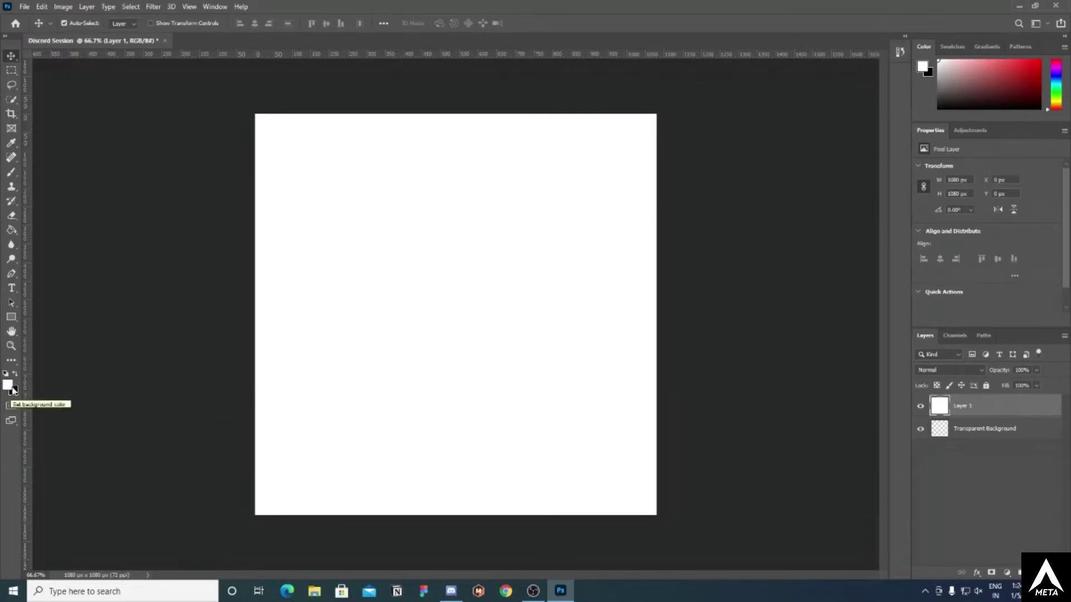
# - Swap the foreground and background colors to fill Layer 1 with black, and swap again to refill it with white
pyautogui.press('x')
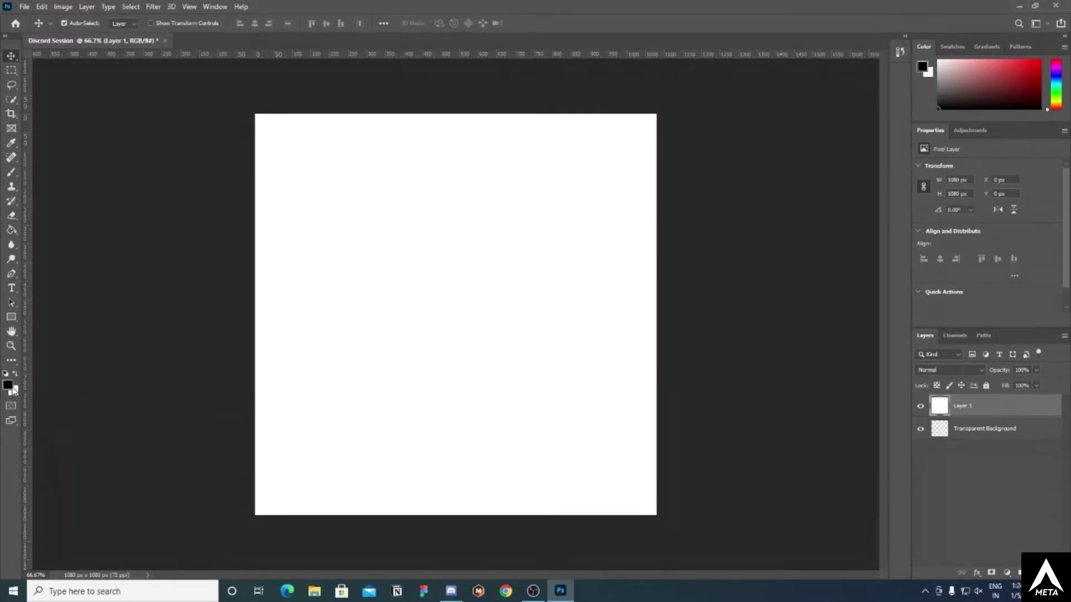
pyautogui.press('x')
pyautogui.press('x')
pyautogui.hotkey('alt', 'BackSpace')
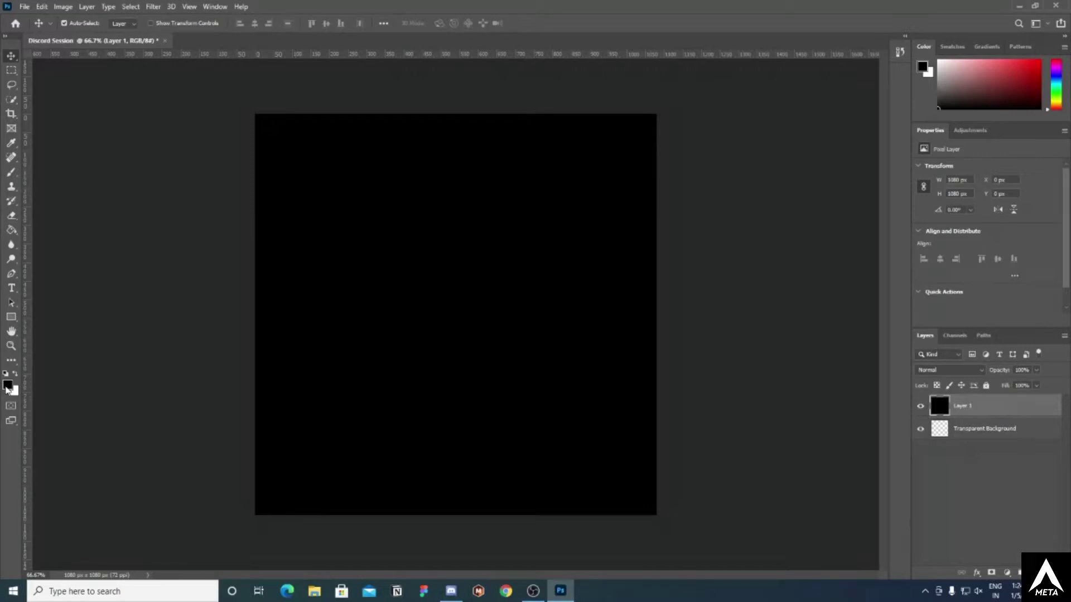
pyautogui.press('x')
pyautogui.hotkey('alt', 'BackSpace')
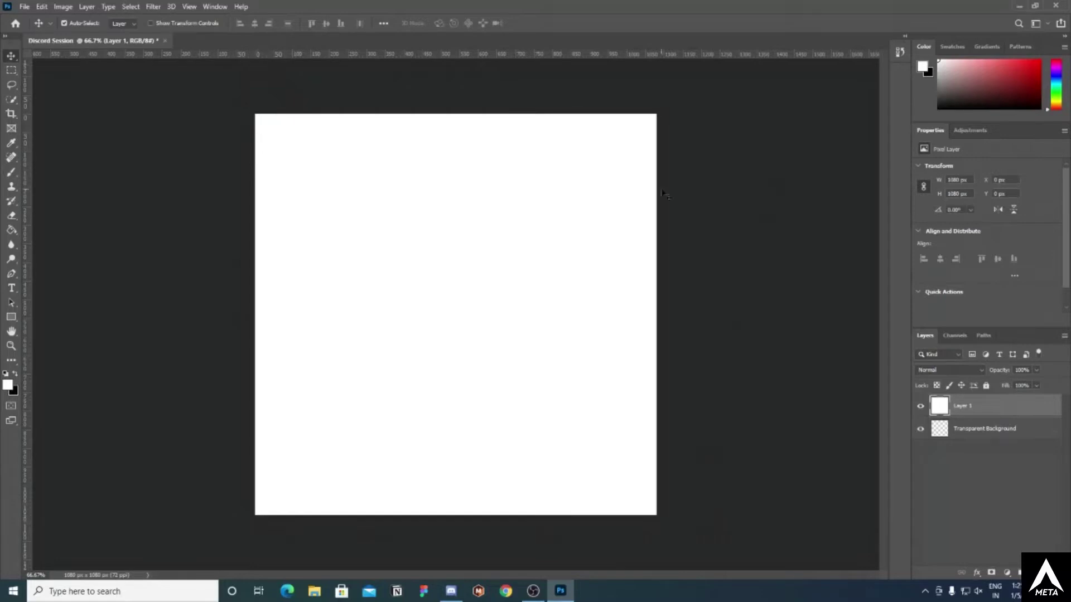
# - Create a new 1080 x 1080 px artboard named Screen 1 Carousel
pyautogui.click(87, 7)
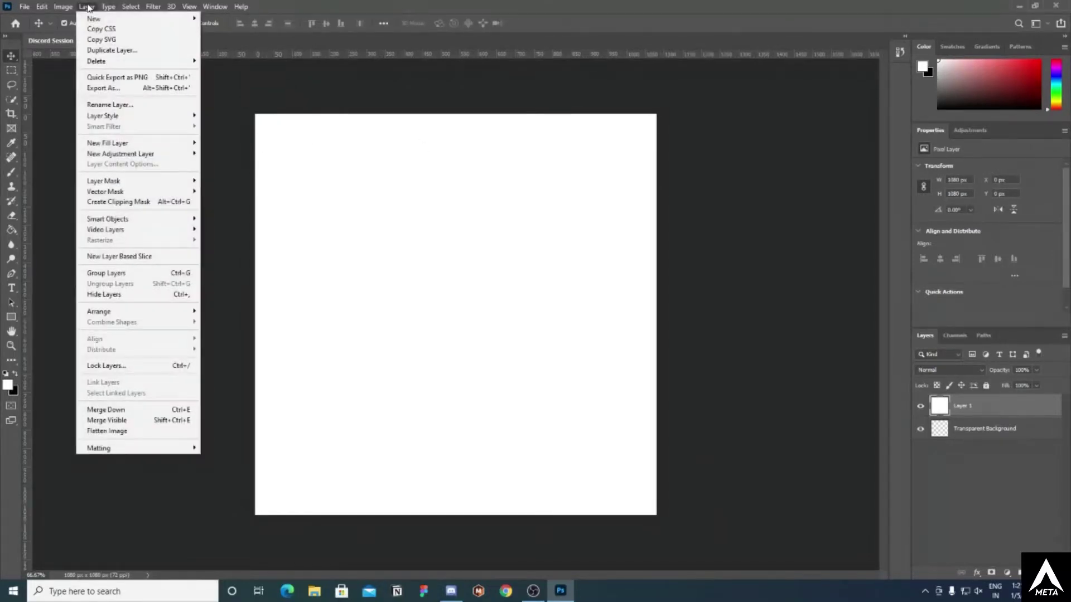
pyautogui.moveTo(93, 20)
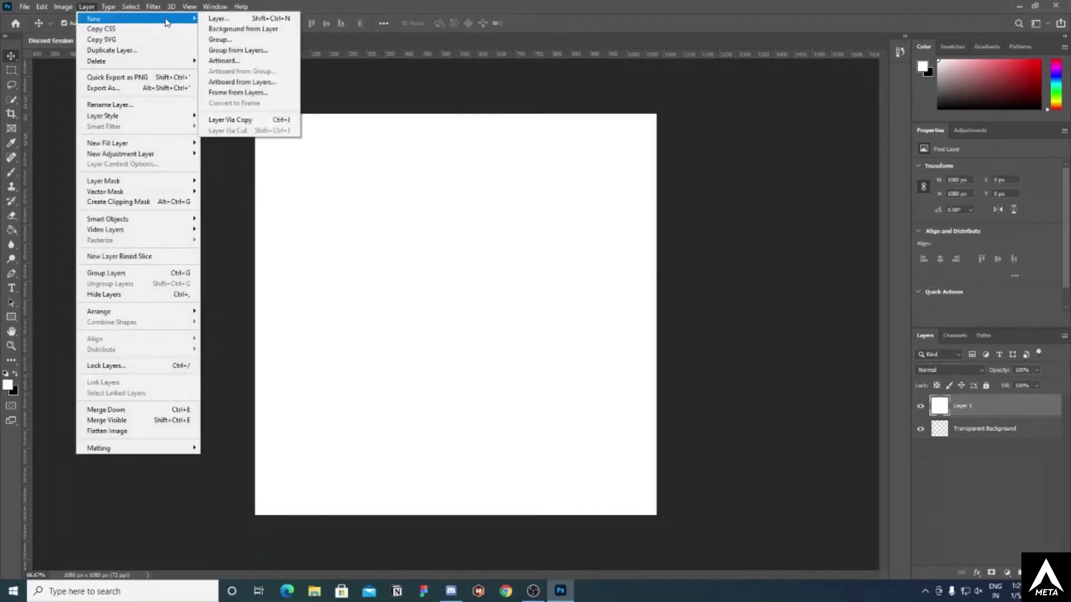
pyautogui.click(225, 61)
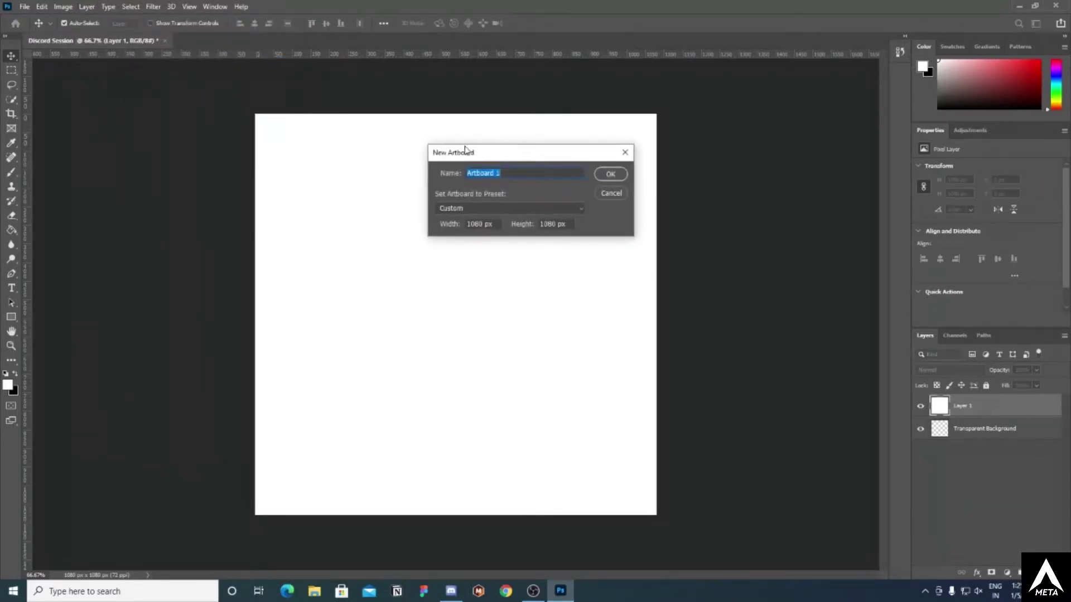
pyautogui.write('adsf')
pyautogui.press('BackSpace')
pyautogui.press('BackSpace')
pyautogui.press('BackSpace')
pyautogui.press('BackSpace')
pyautogui.write('Scienc')
pyautogui.press('BackSpace')
pyautogui.press('BackSpace')
pyautogui.press('BackSpace')
pyautogui.write('reen 1 Carousel')
pyautogui.click(608, 173)
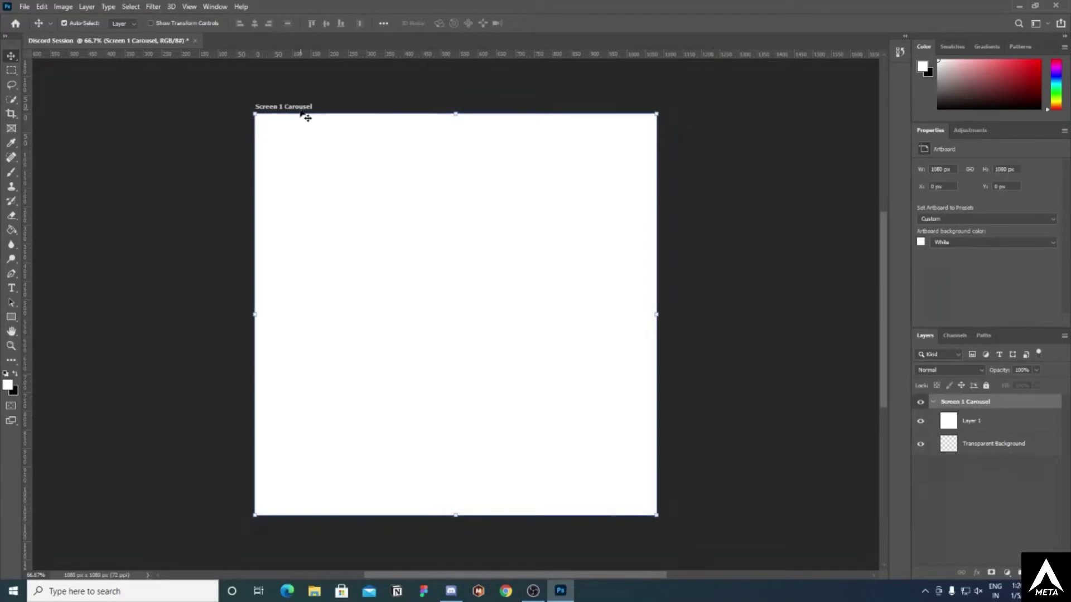
# - Add a second artboard to the right of Screen 1 Carousel with the Artboard tool
pyautogui.hotkey('shift', 'v')
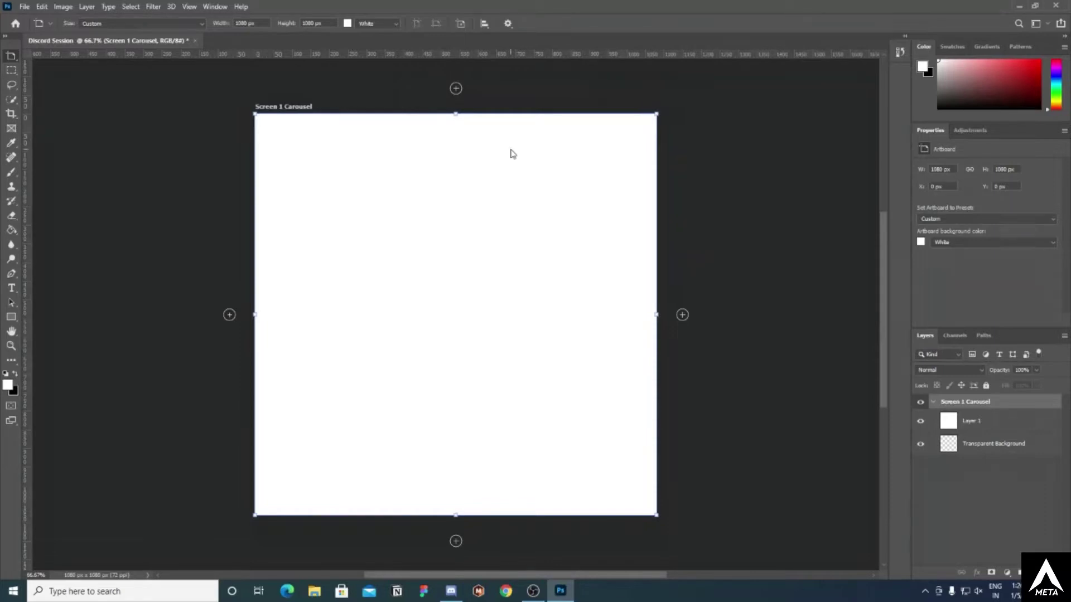
pyautogui.click(682, 315)
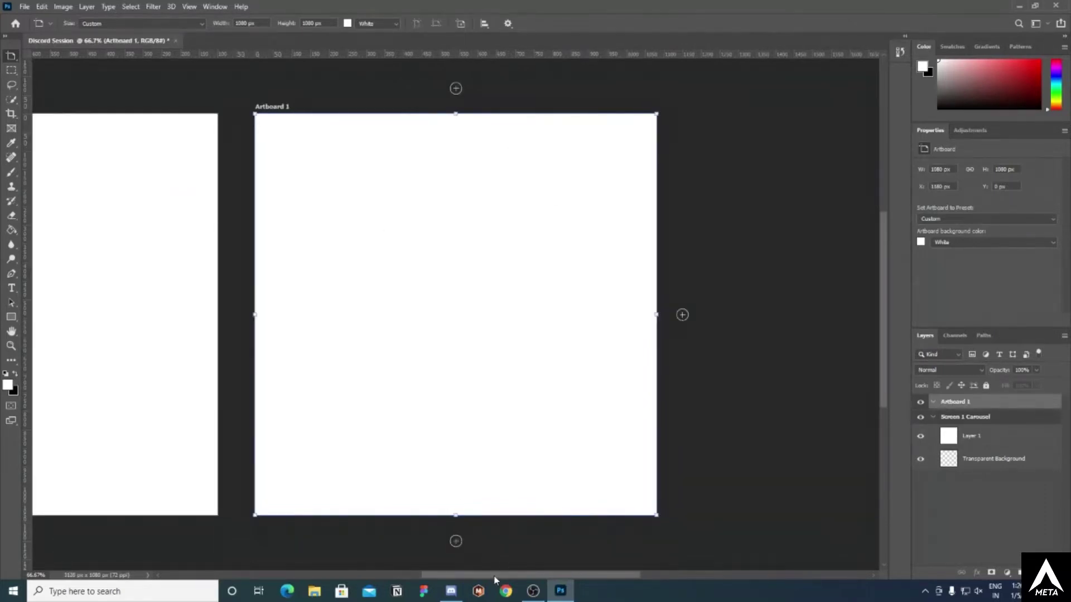
pyautogui.moveTo(495, 577); pyautogui.dragTo(426, 579)
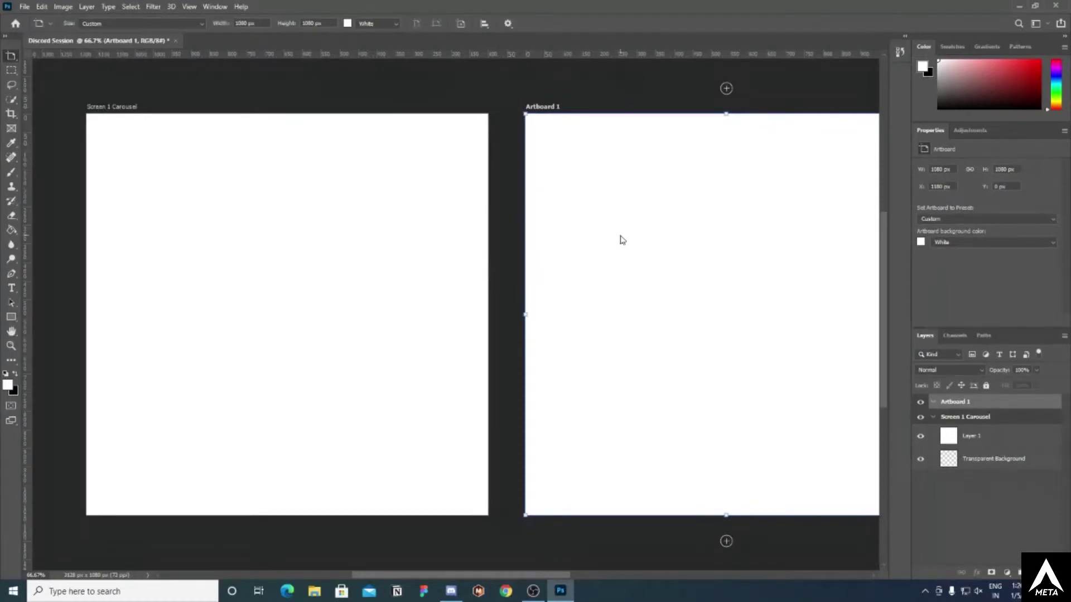
# - Move Artboard 1 flush against the right edge of Screen 1 Carousel
pyautogui.press('v')
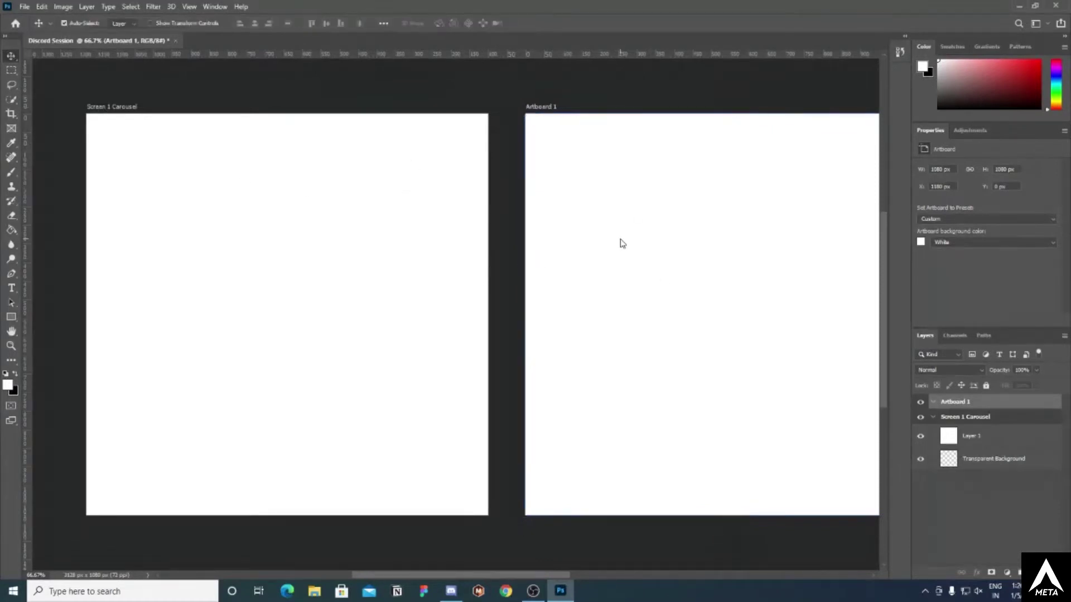
pyautogui.moveTo(621, 240); pyautogui.dragTo(606, 241)
pyautogui.click(540, 108)
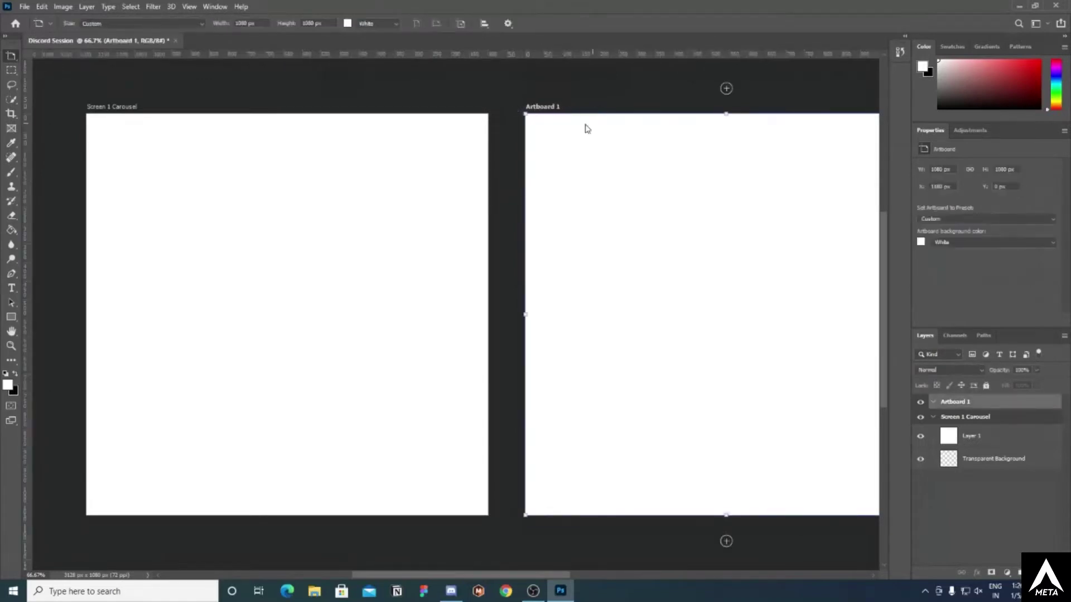
pyautogui.moveTo(561, 108); pyautogui.dragTo(525, 113)
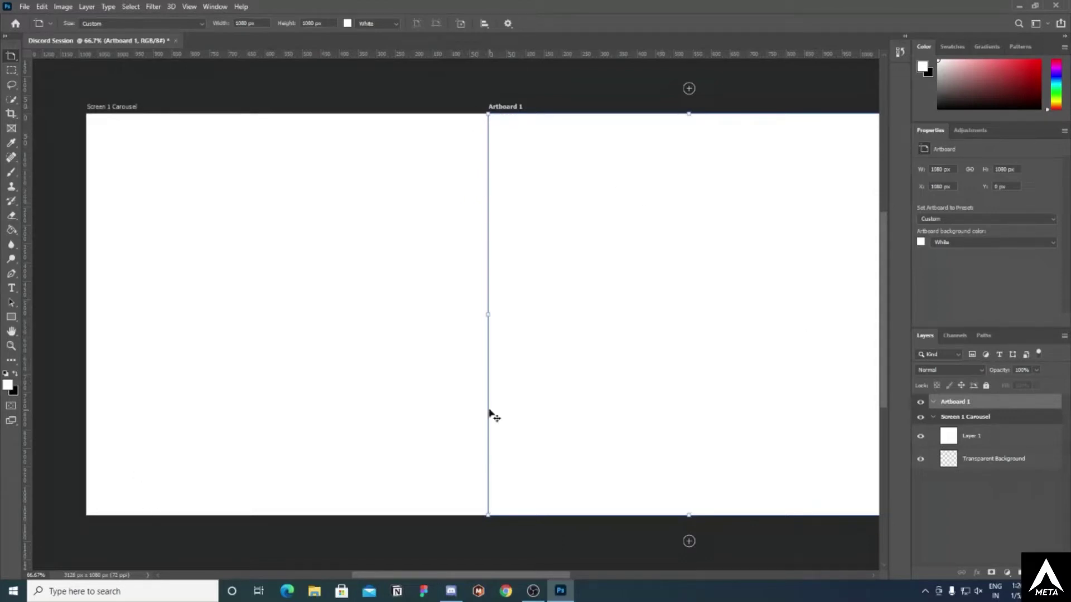
# - Add two more artboards, one to the right of Artboard 1 and another below that new one
pyautogui.moveTo(491, 576); pyautogui.dragTo(527, 578)
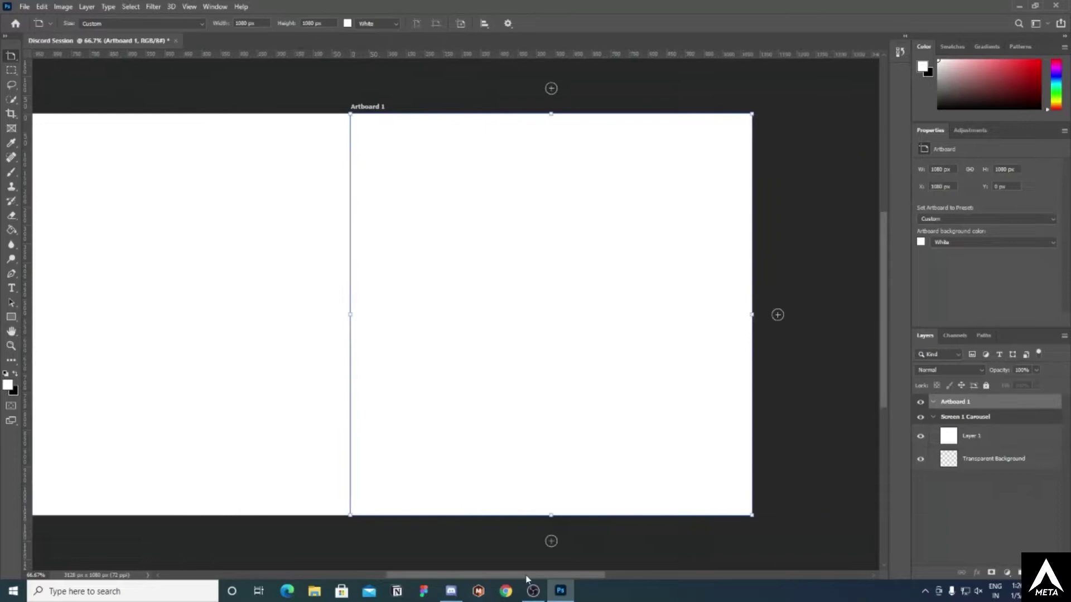
pyautogui.click(777, 315)
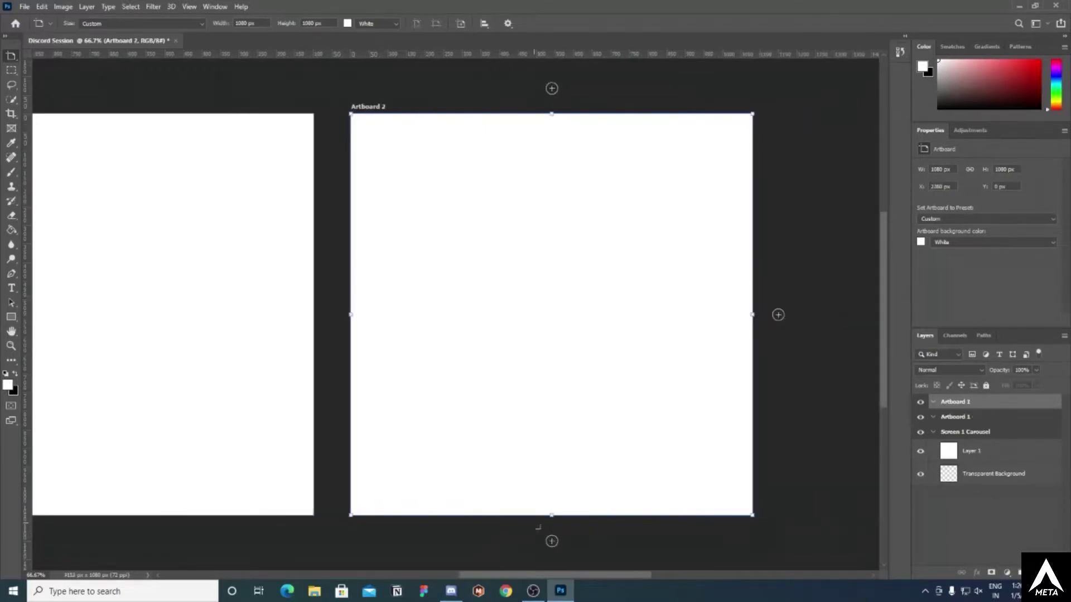
pyautogui.click(552, 541)
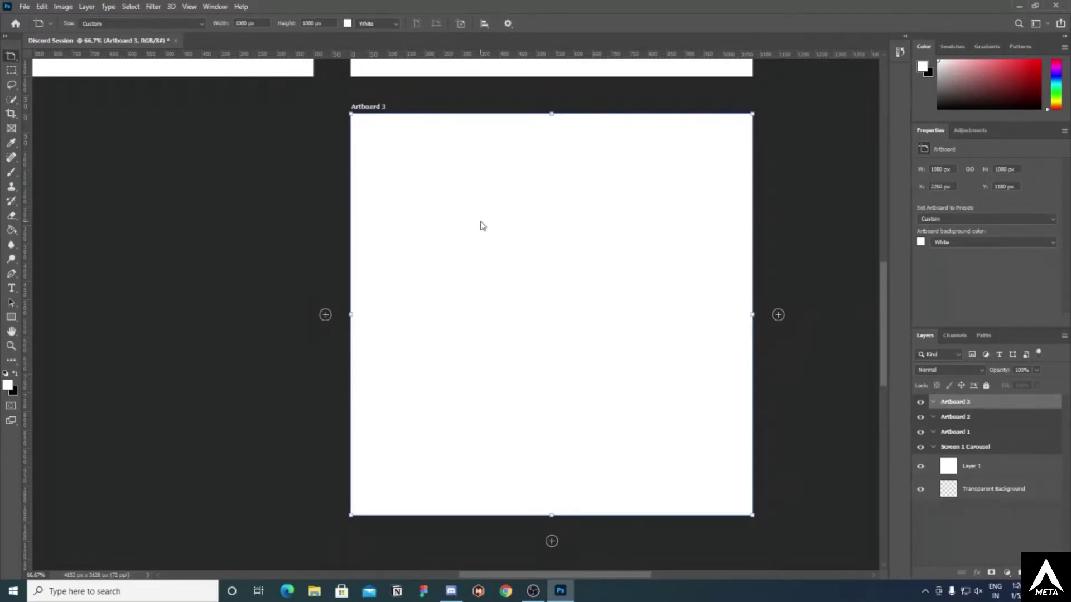
# - Delete the three extra artboards, keeping only Screen 1 Carousel
pyautogui.press('Delete')
pyautogui.scroll(5, 483, 222)
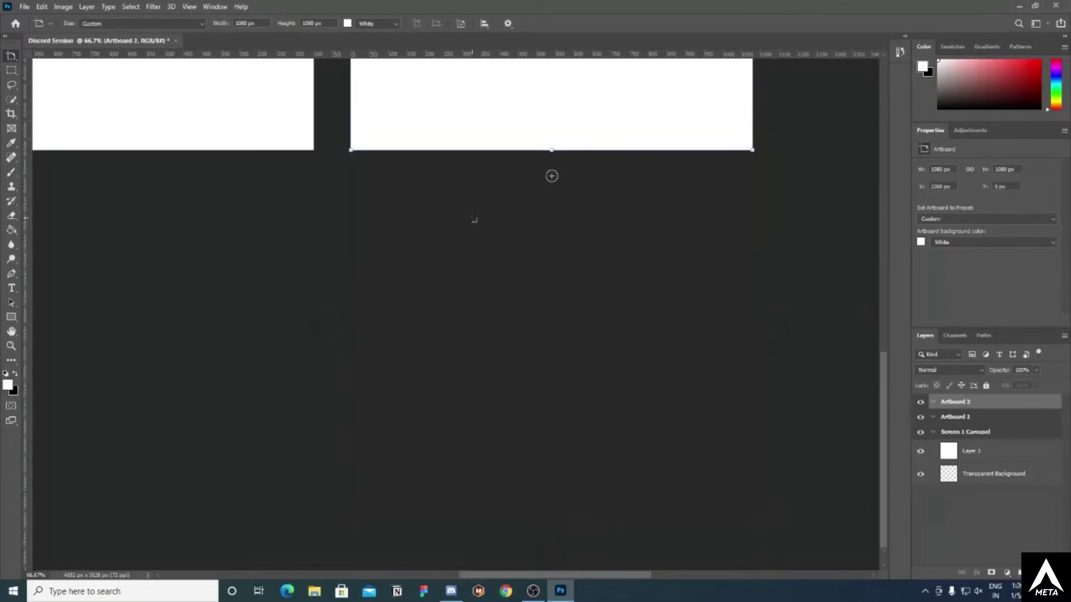
pyautogui.scroll(4, 476, 218)
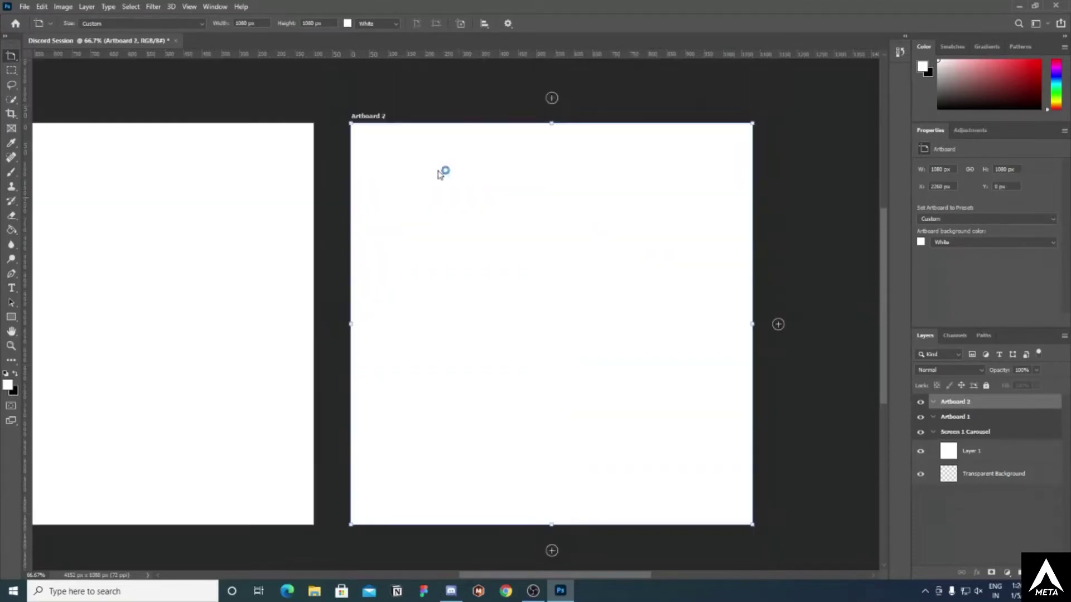
pyautogui.press('Delete')
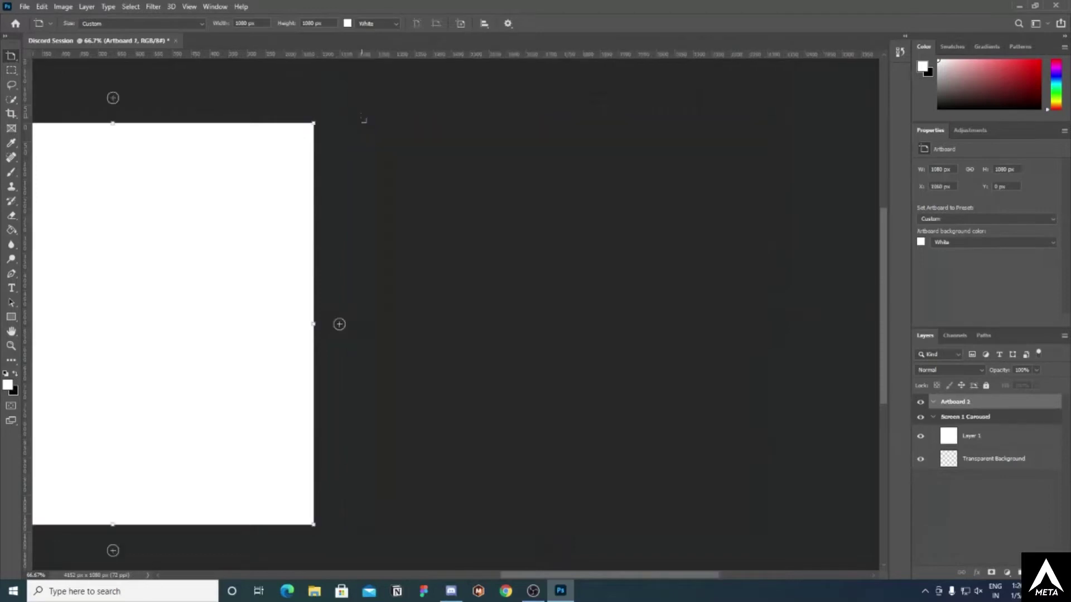
pyautogui.moveTo(518, 575); pyautogui.dragTo(400, 576)
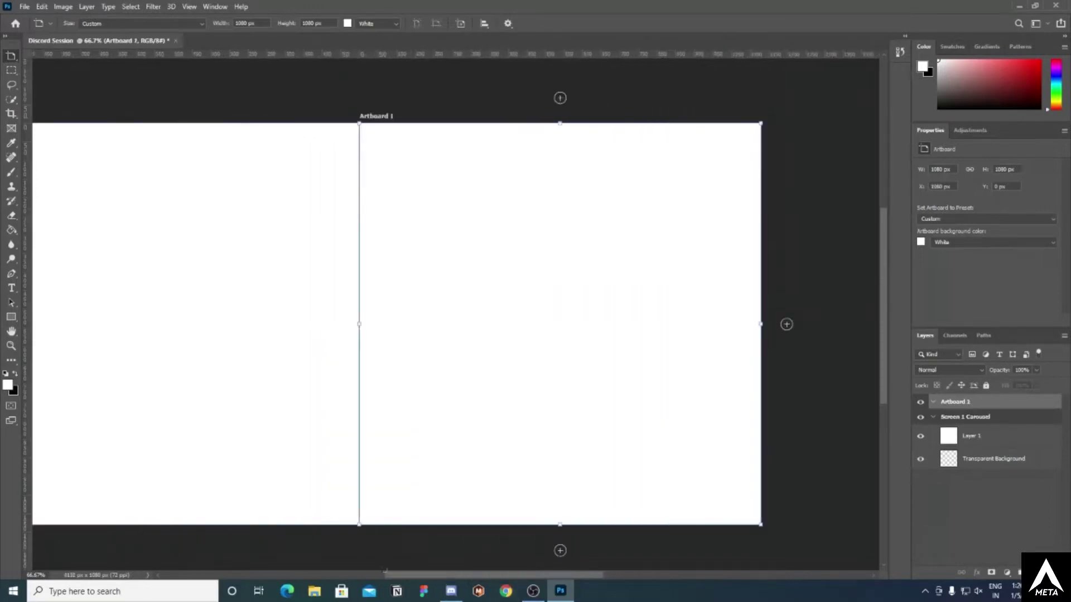
pyautogui.press('Delete')
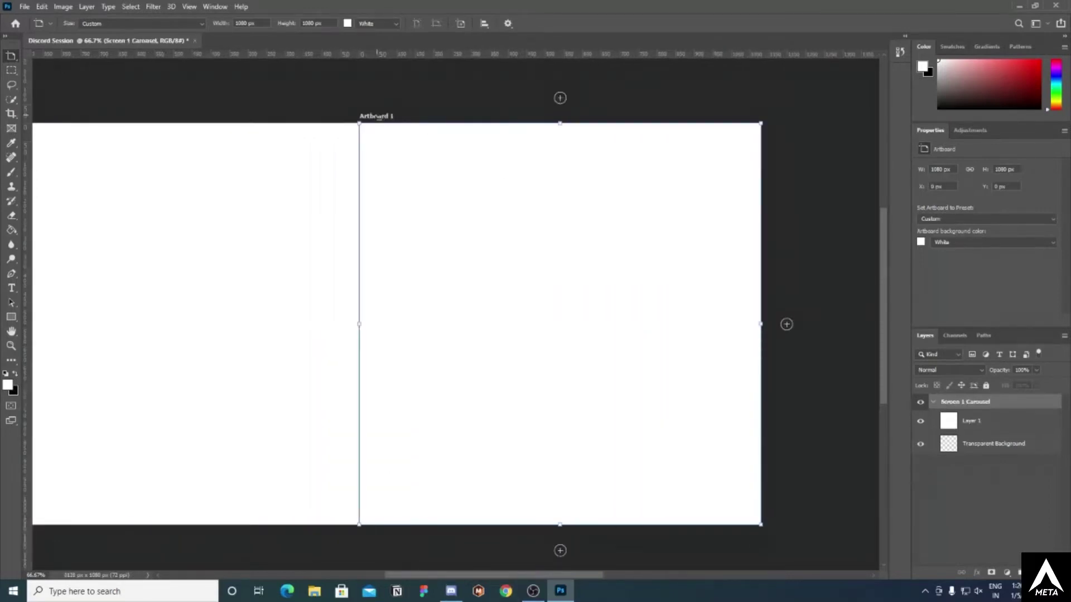
pyautogui.moveTo(511, 576); pyautogui.dragTo(407, 576)
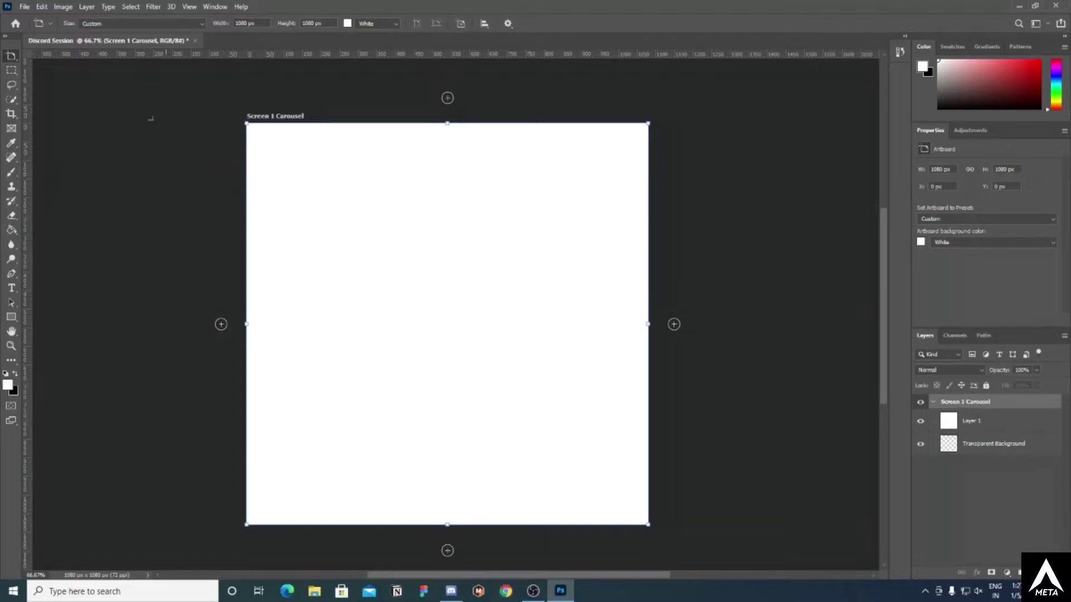
# - Open the recent photo DSC_0255.JPG as a separate document alongside the Discord Session file and bring it to the front
pyautogui.click(30, 6)
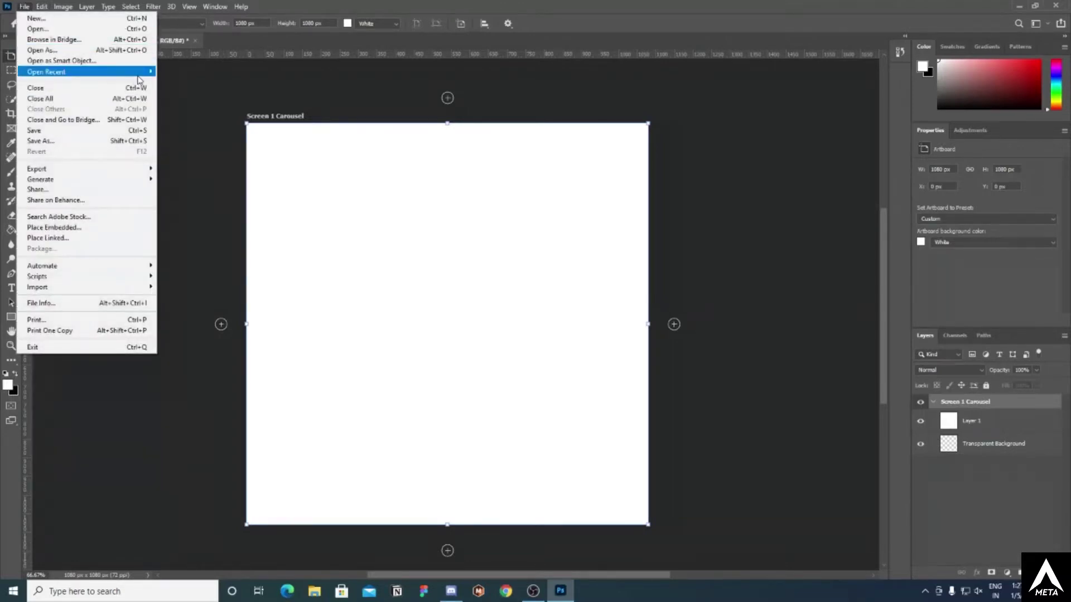
pyautogui.moveTo(141, 79)
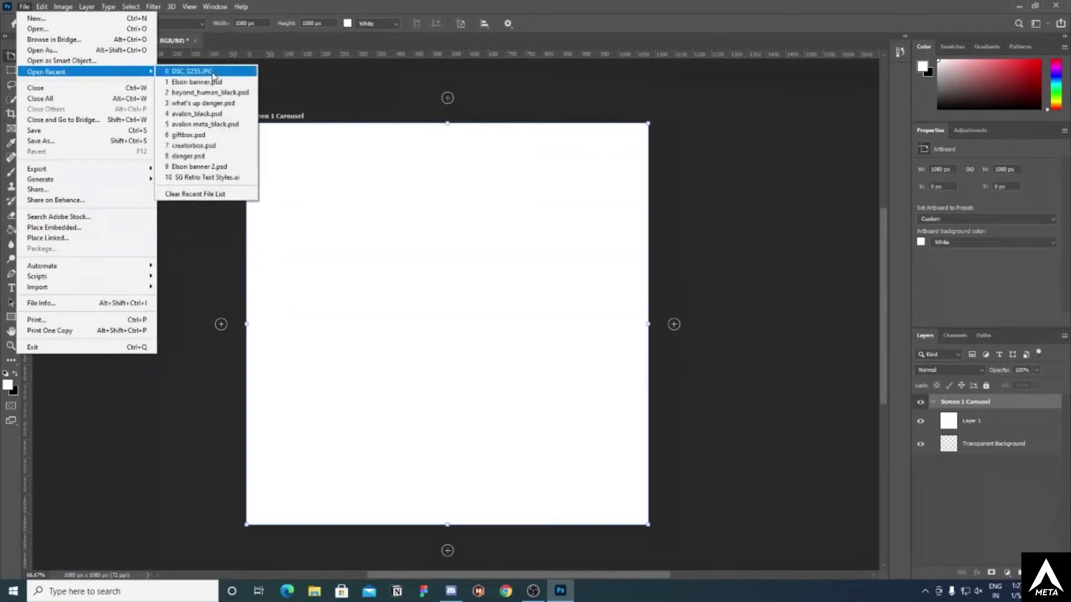
pyautogui.click(207, 71)
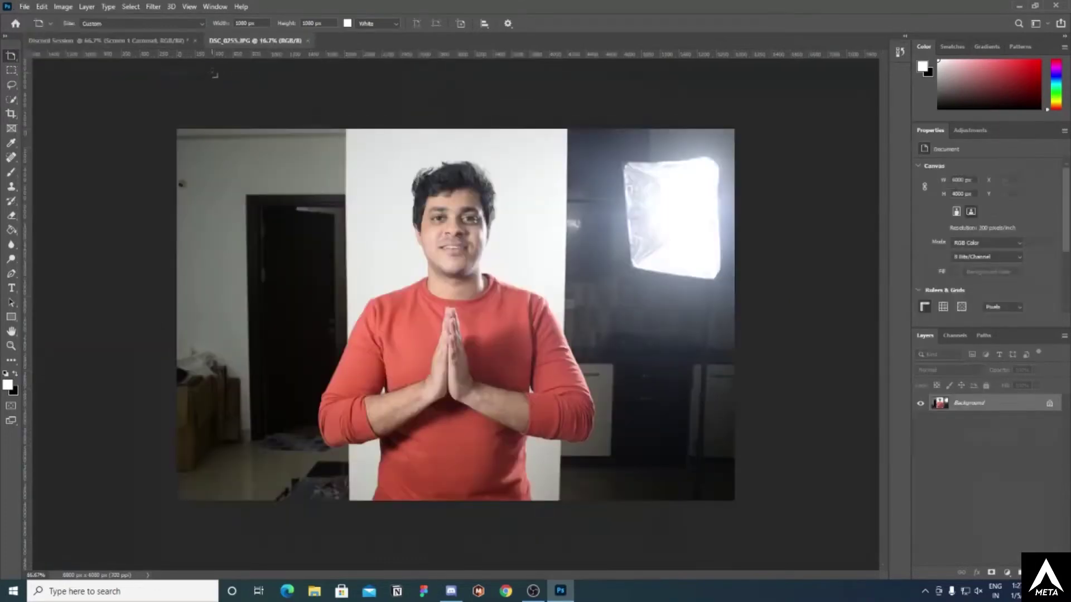
pyautogui.click(115, 46)
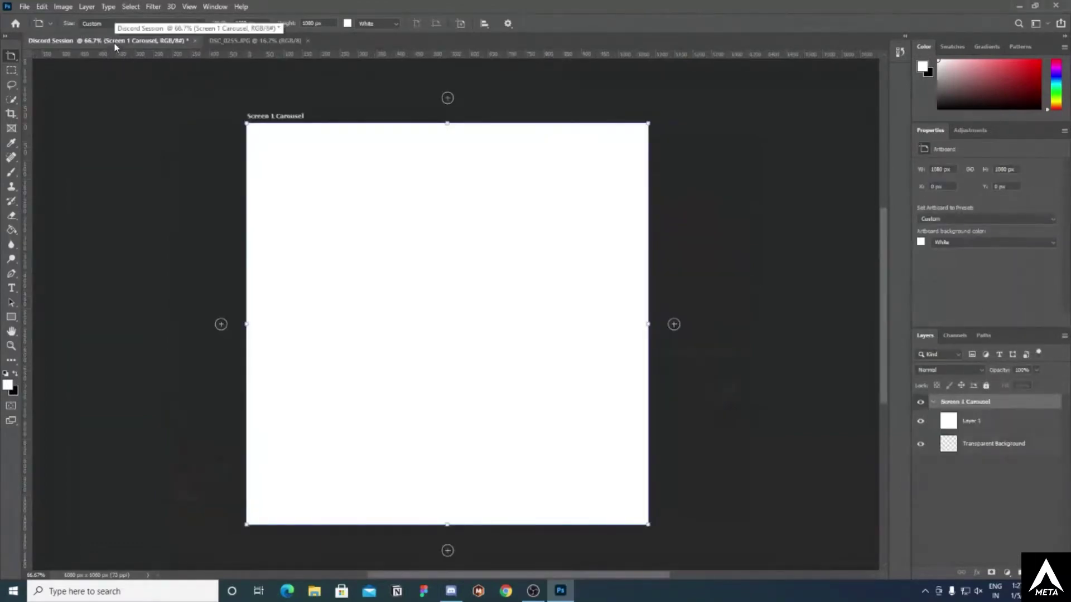
pyautogui.click(273, 44)
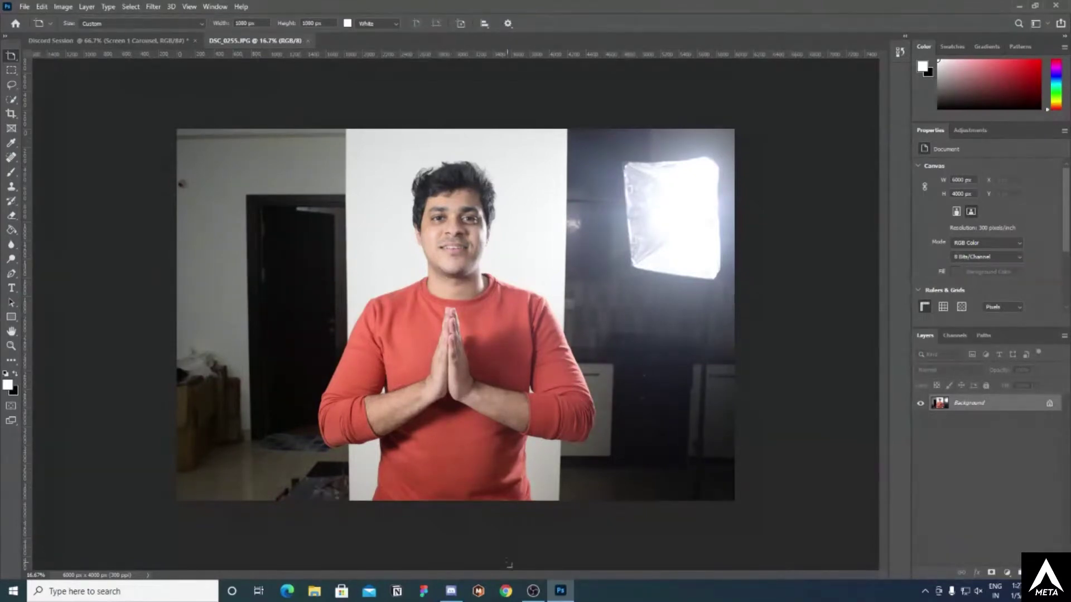
# - Switch to Chrome and search Google Images for "batman body"
pyautogui.click(507, 592)
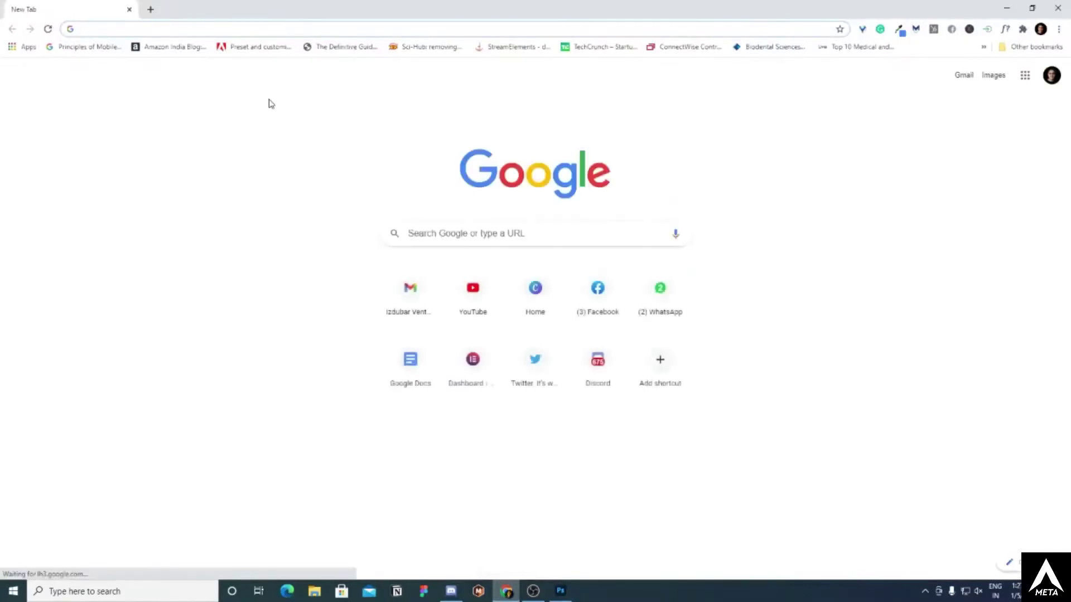
pyautogui.write('batman ')
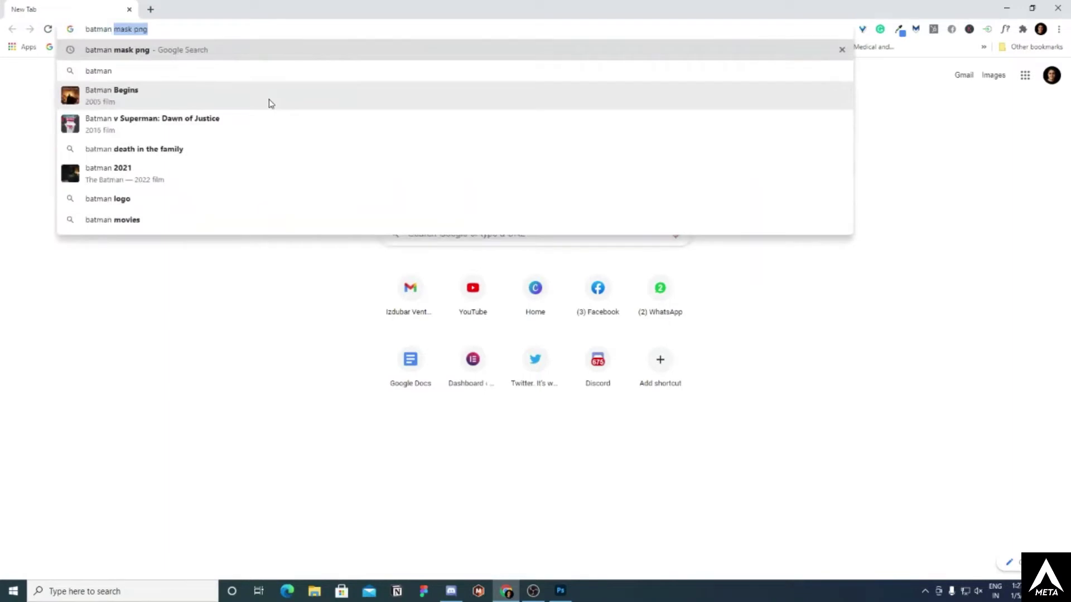
pyautogui.write('body')
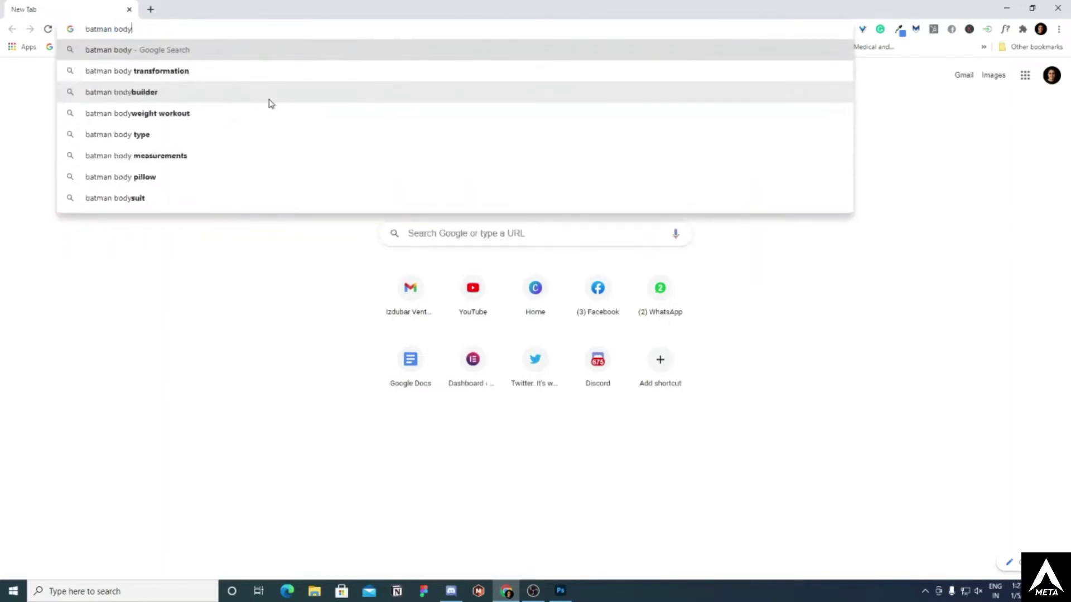
pyautogui.press('Return')
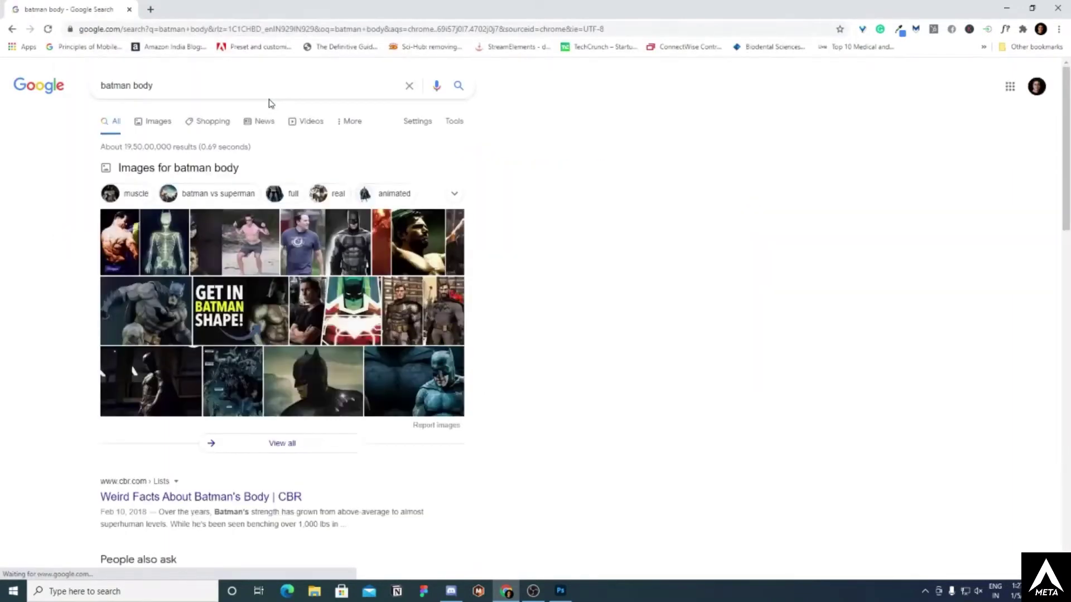
pyautogui.click(157, 121)
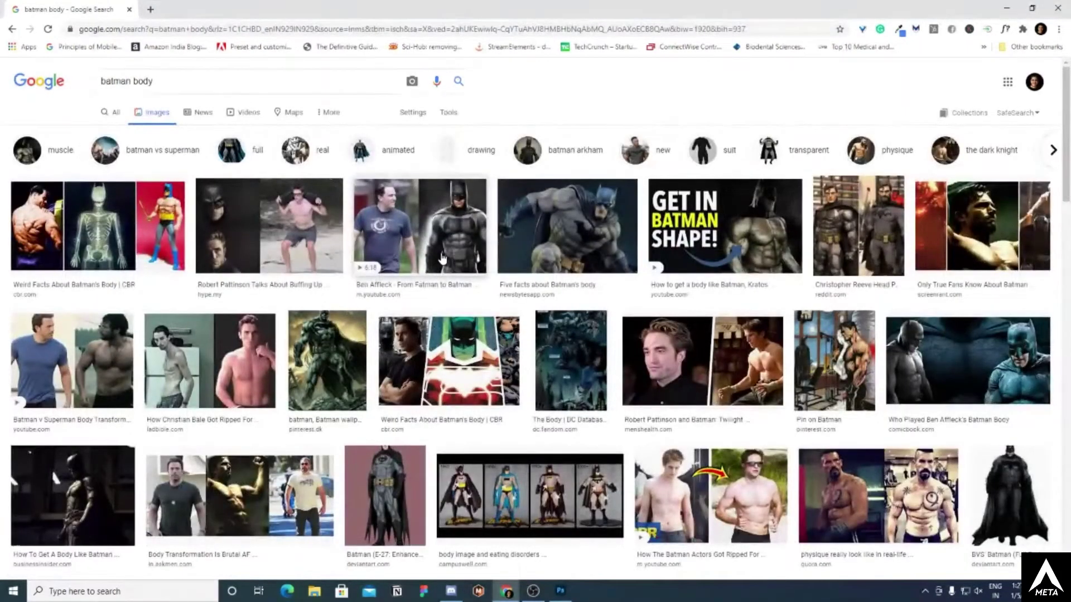
# - Browse the Google Images results for "batman body" to find a suitable full-body picture
pyautogui.scroll(-3, 442, 257)
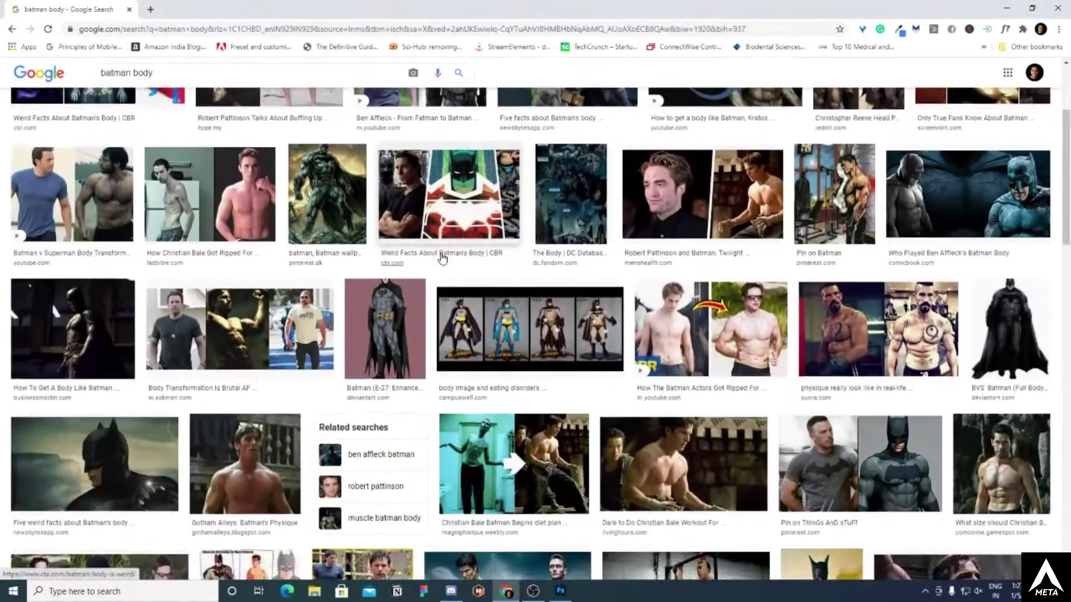
pyautogui.scroll(3, 442, 257)
pyautogui.scroll(-5, 442, 258)
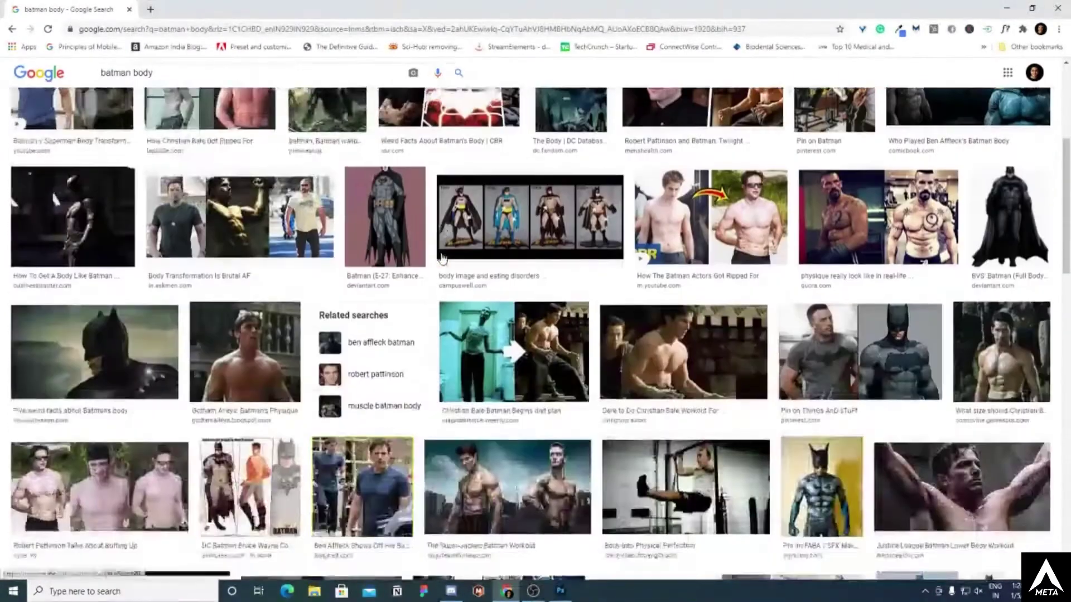
pyautogui.scroll(-3, 442, 257)
pyautogui.scroll(-3, 443, 257)
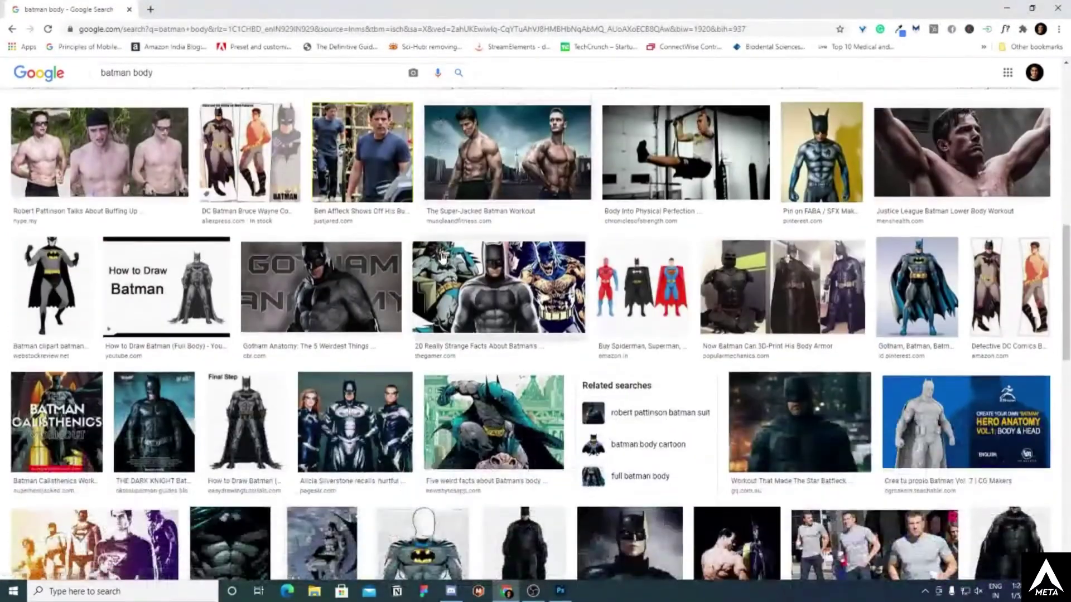
pyautogui.scroll(-4, 442, 257)
pyautogui.scroll(-3, 442, 257)
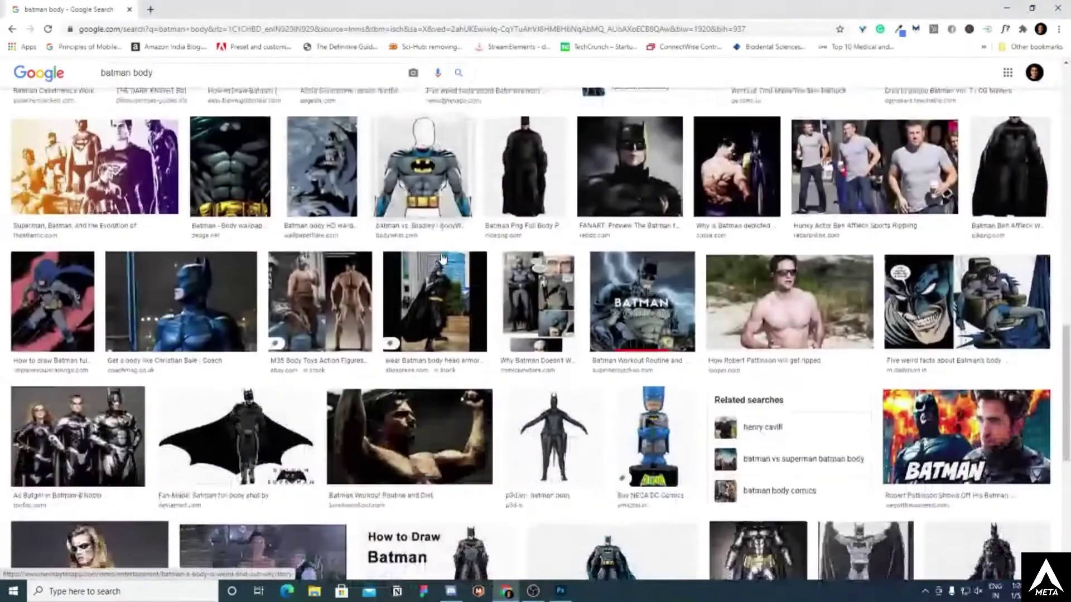
pyautogui.scroll(-10, 442, 258)
# - Refine the image search to "batman body png"
pyautogui.click(179, 73)
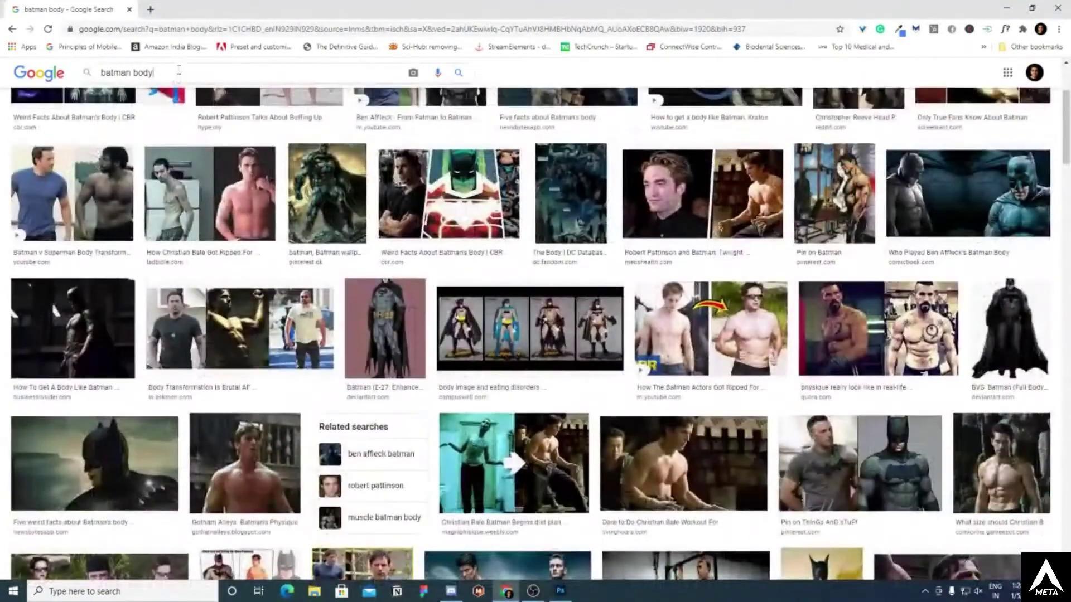
pyautogui.write('png')
pyautogui.press('Return')
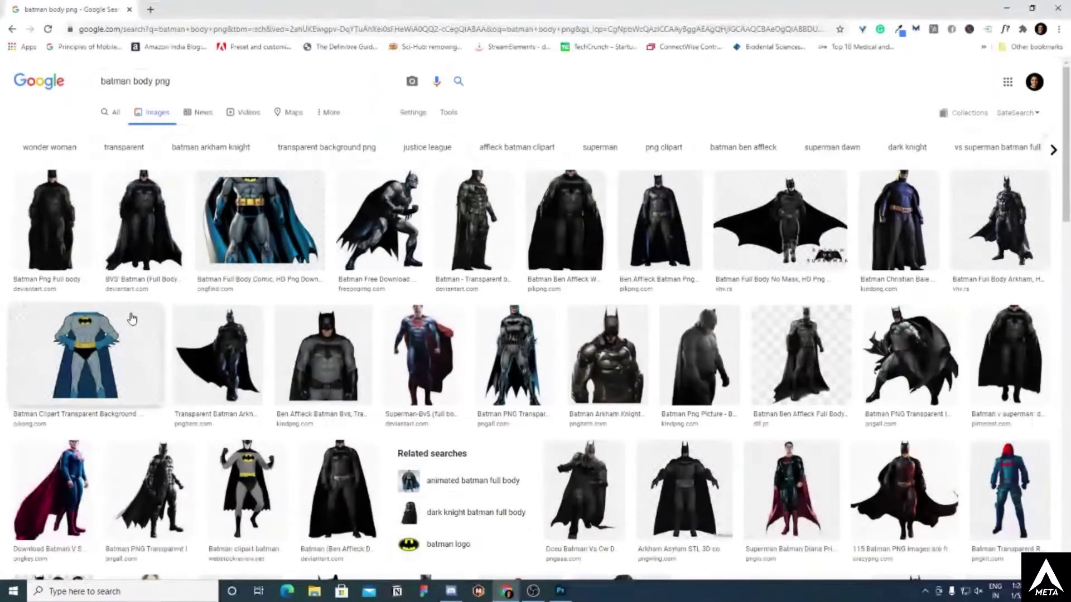
# - Compare the full-body Batman results and enlarge the Ben Affleck Dark Knight render from DeviantArt
pyautogui.scroll(-2, 131, 318)
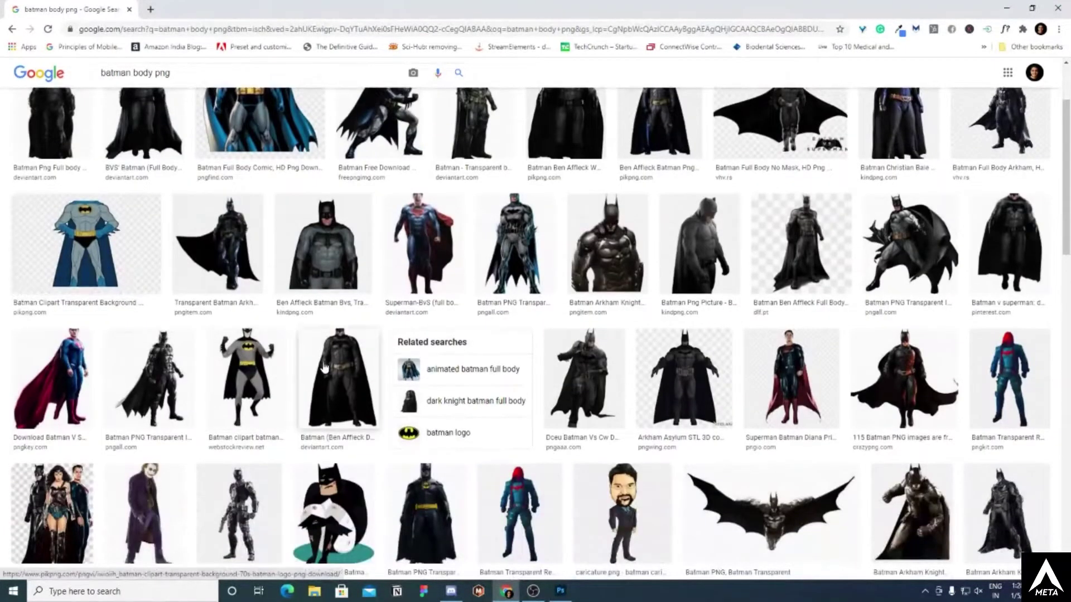
pyautogui.click(347, 353)
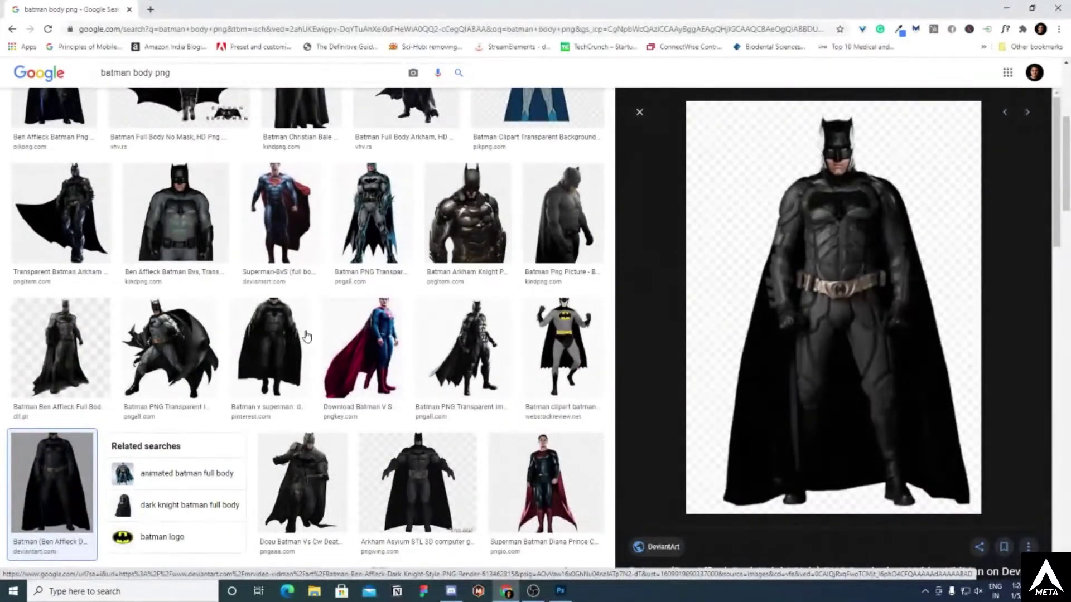
pyautogui.click(267, 339)
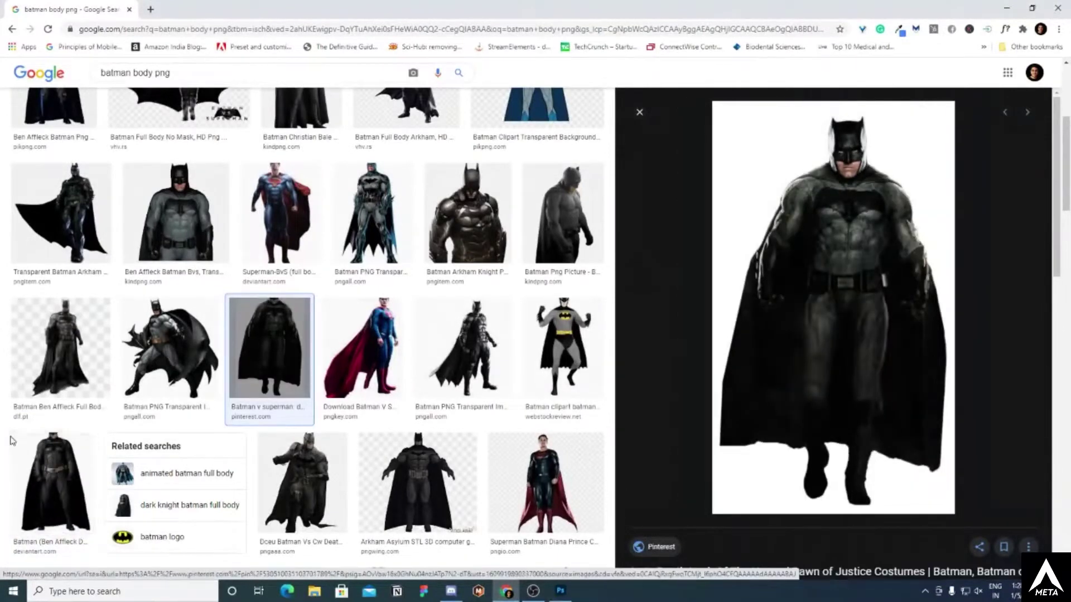
pyautogui.click(78, 534)
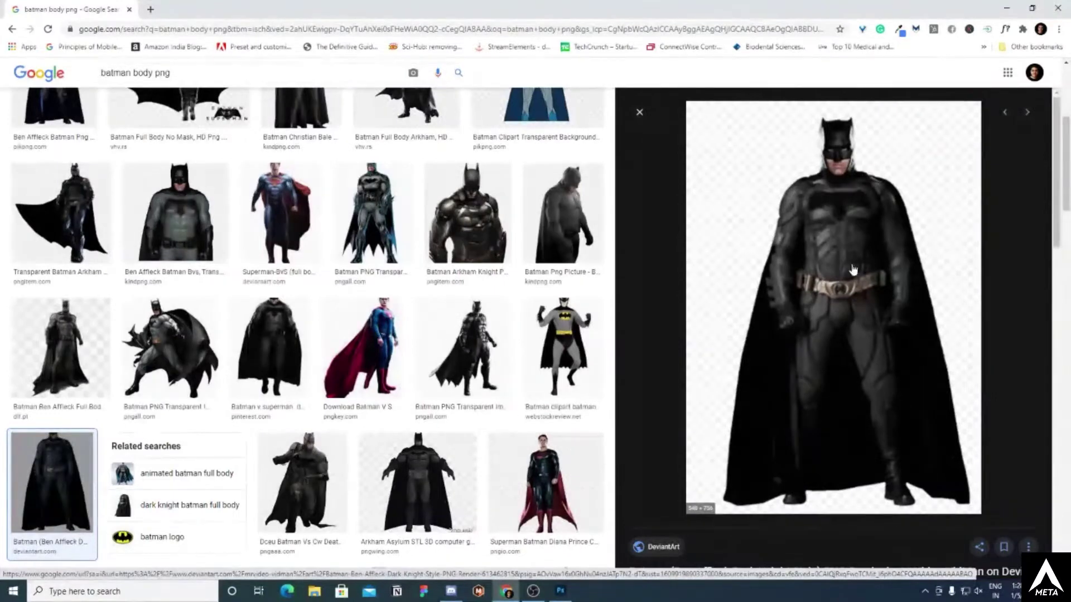
# - Copy the enlarged Batman render to the clipboard and switch to Photoshop
pyautogui.rightClick(846, 240)
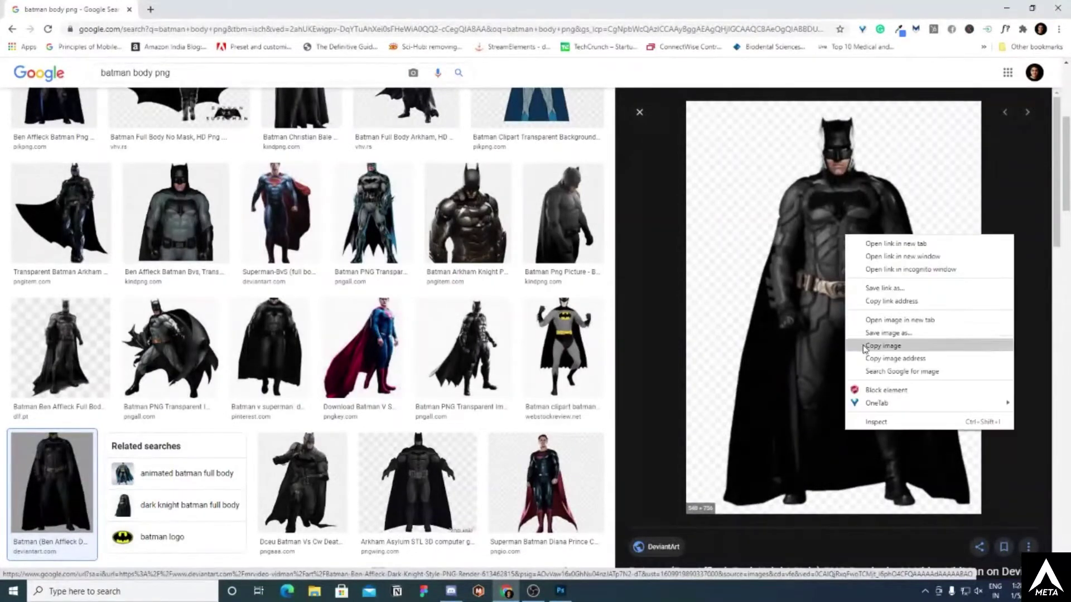
pyautogui.click(883, 345)
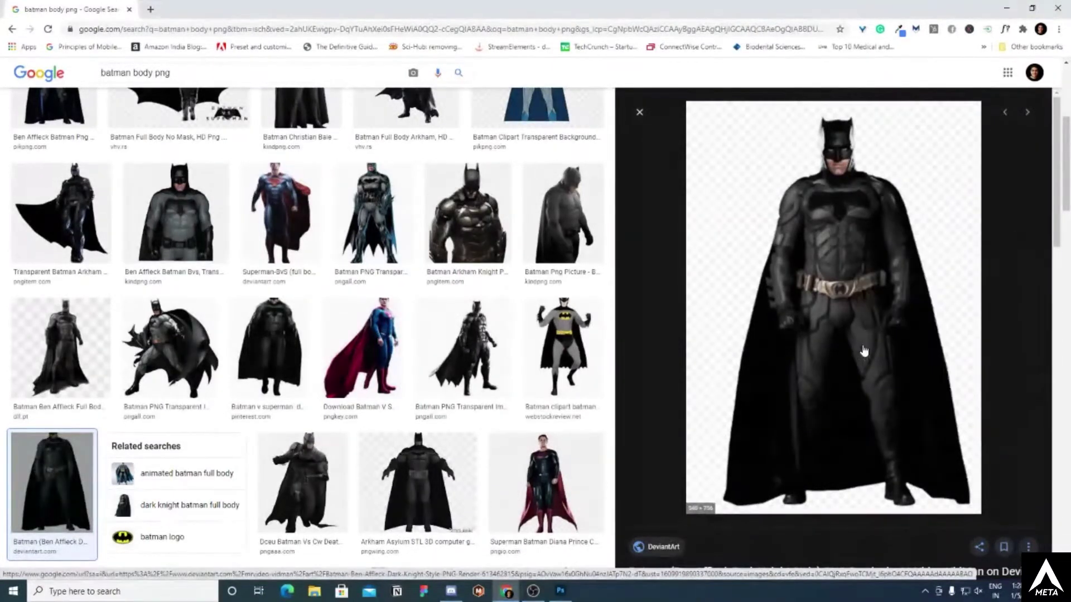
pyautogui.click(561, 590)
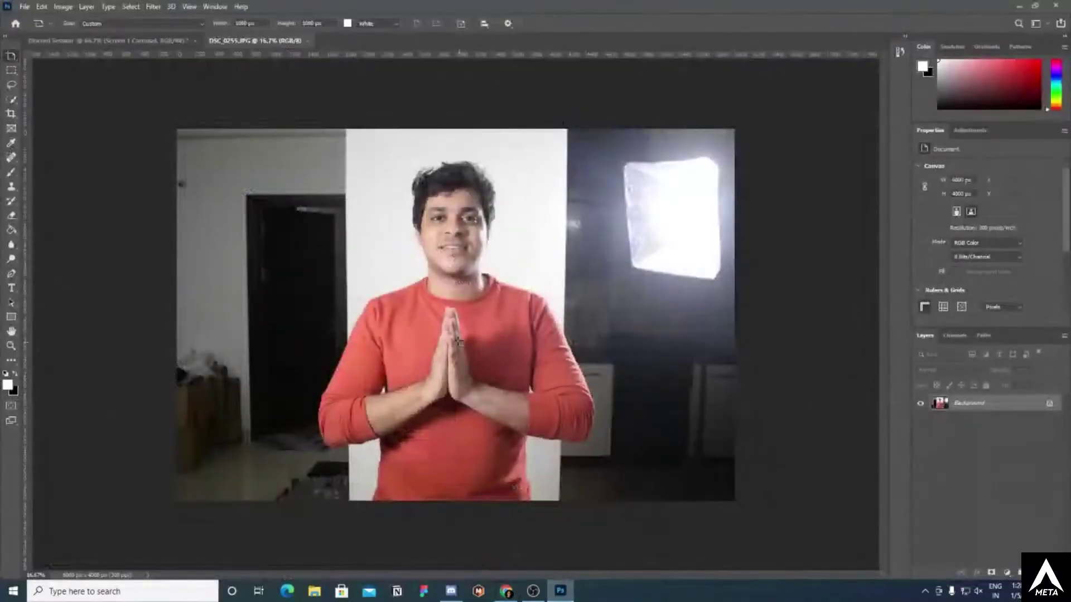
# - Return to Chrome and save the enlarged Batman render to the Desktop as a PNG named Batman
pyautogui.click(506, 590)
pyautogui.rightClick(840, 228)
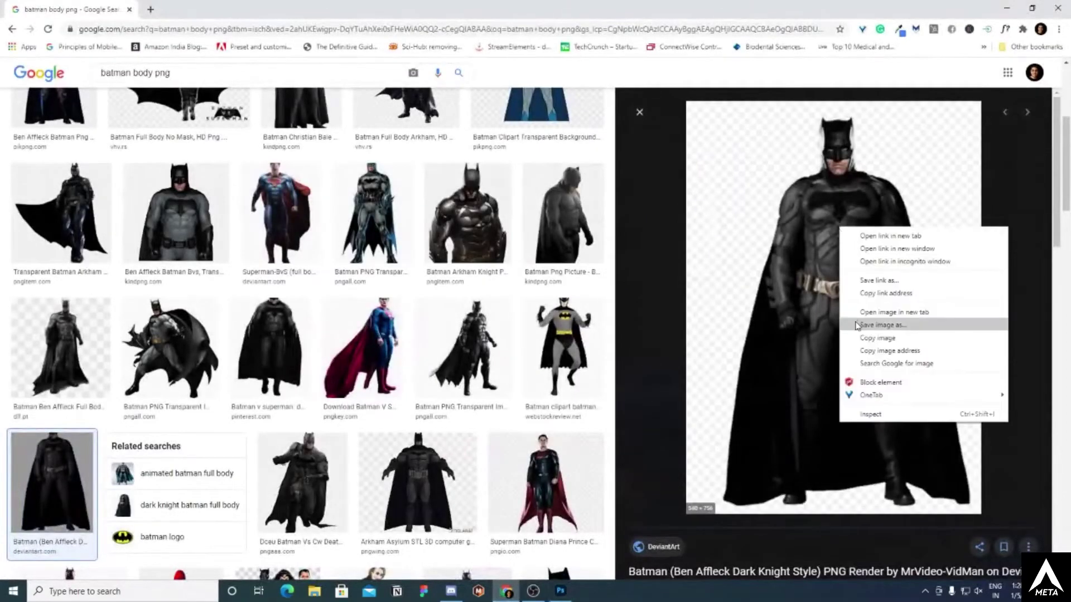
pyautogui.click(881, 325)
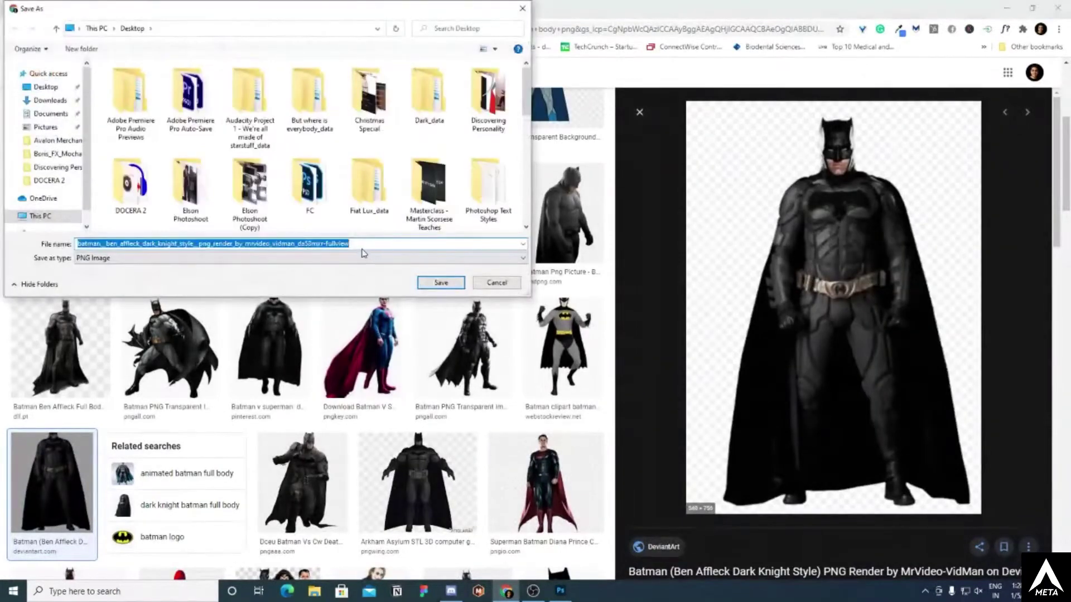
pyautogui.write('Batnma')
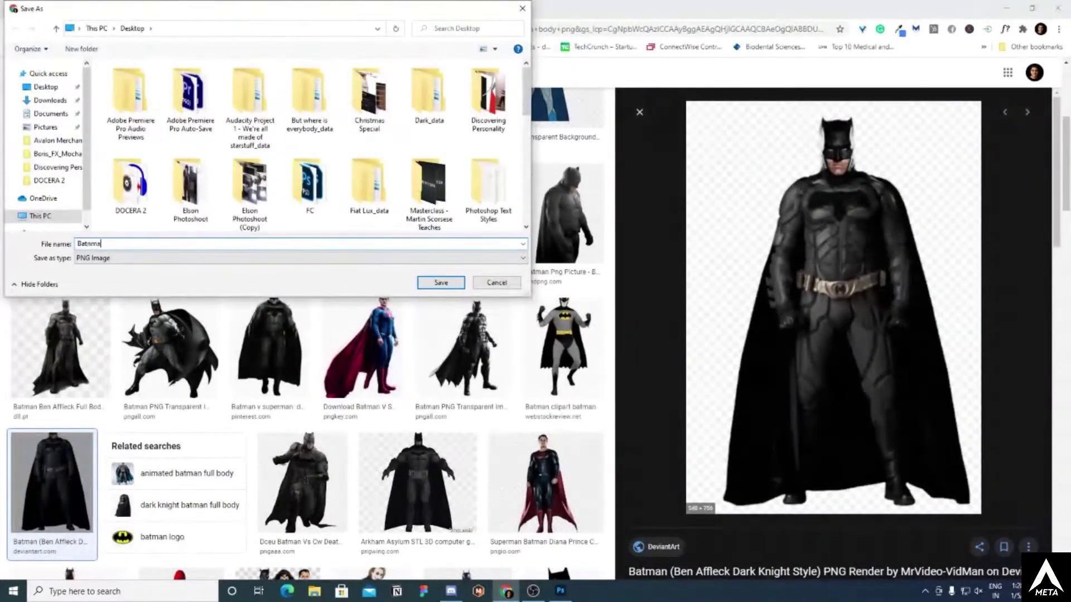
pyautogui.press('BackSpace')
pyautogui.press('BackSpace')
pyautogui.press('BackSpace')
pyautogui.write('man')
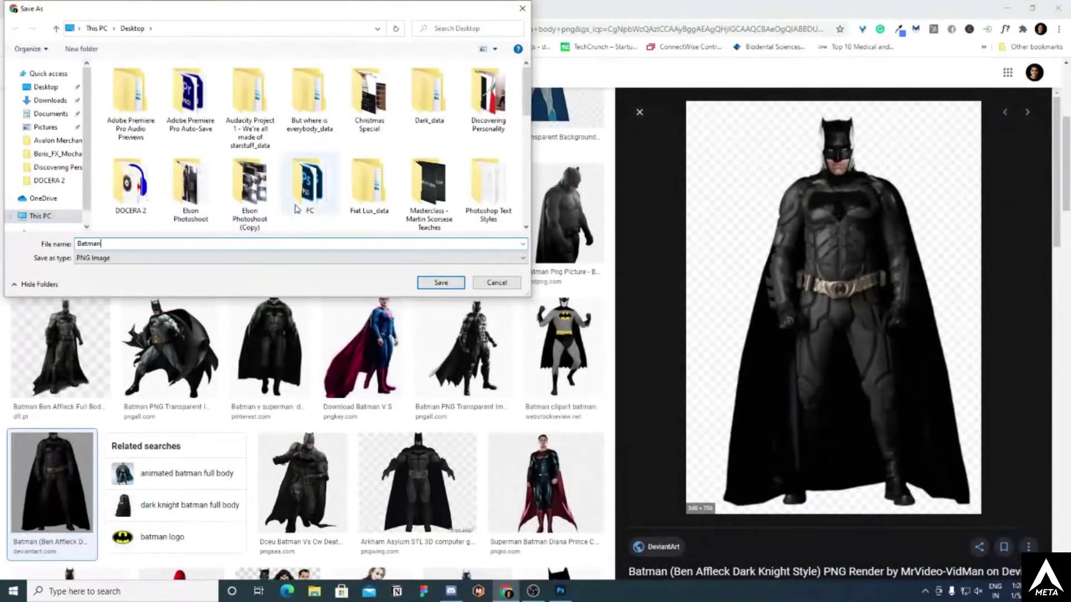
pyautogui.scroll(-1, 748, 508)
pyautogui.scroll(-1, 749, 509)
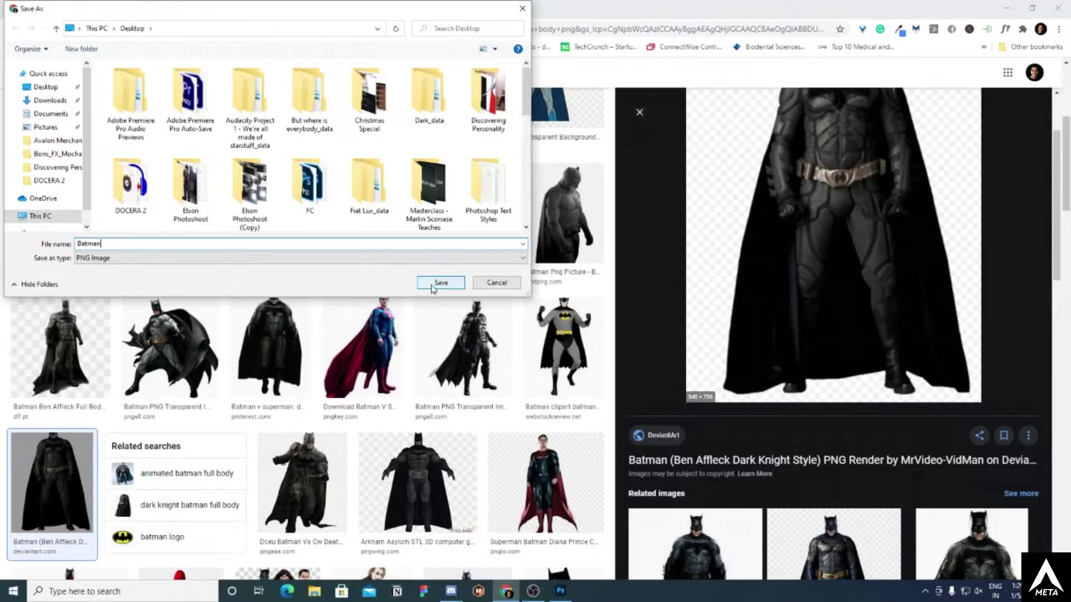
pyautogui.click(432, 286)
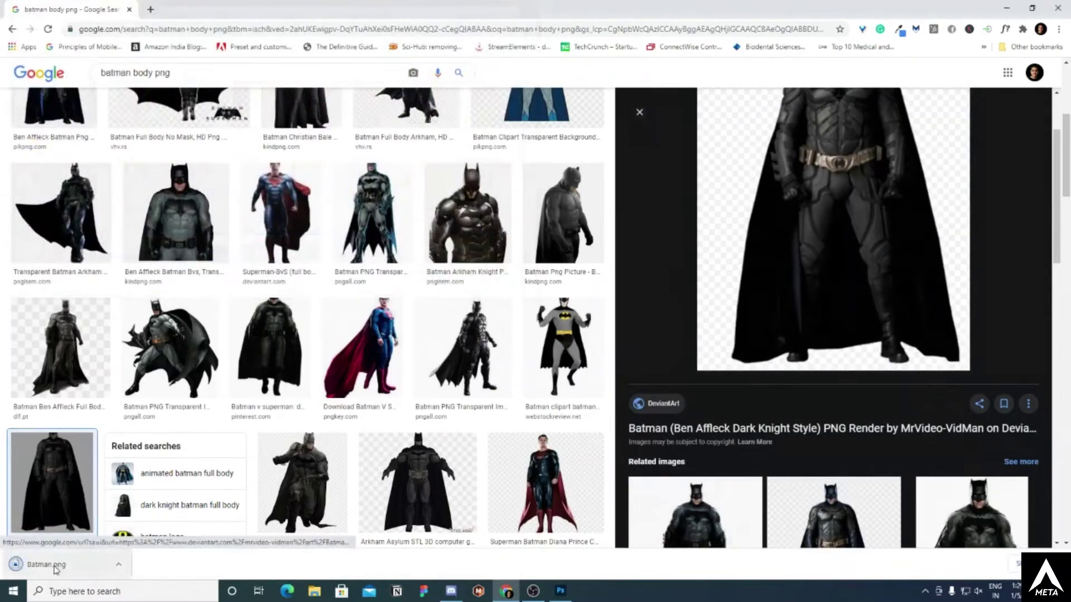
# - Open the downloaded Batman.png in Photoshop as a separate document and look through the three open documents
pyautogui.moveTo(45, 566); pyautogui.dragTo(377, 40)
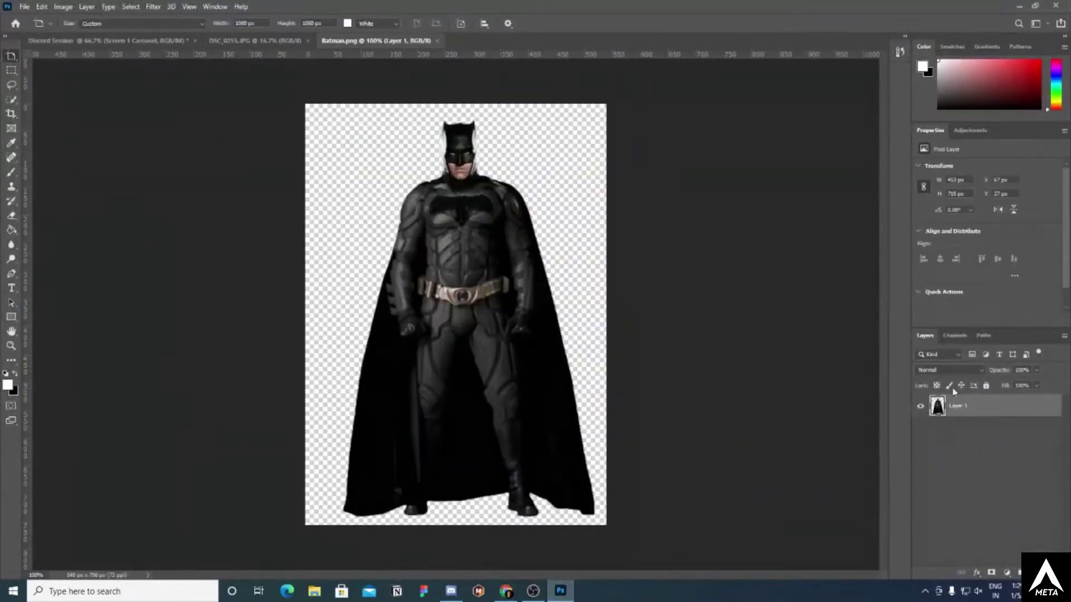
pyautogui.click(226, 41)
pyautogui.click(150, 41)
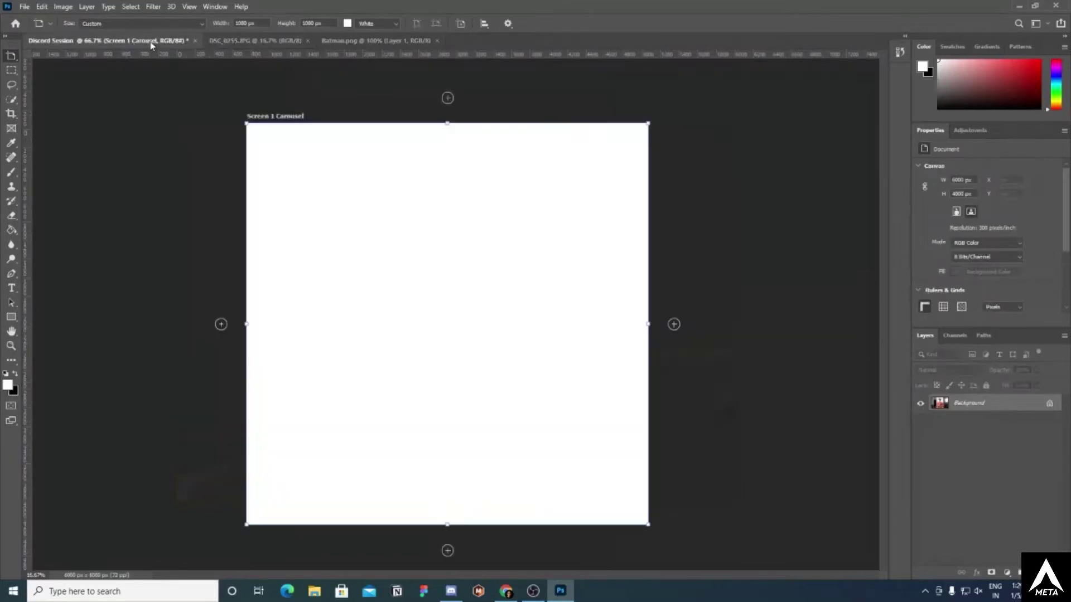
pyautogui.click(255, 40)
pyautogui.click(373, 41)
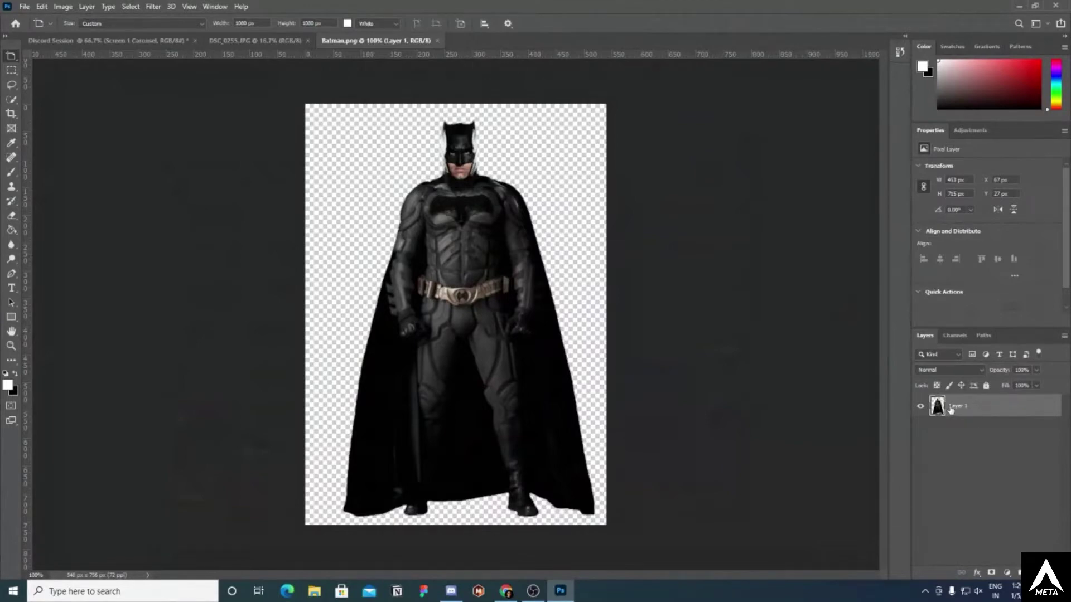
# - Paste the Batman figure onto the Screen 1 Carousel artboard in the Discord Session document
pyautogui.click(92, 42)
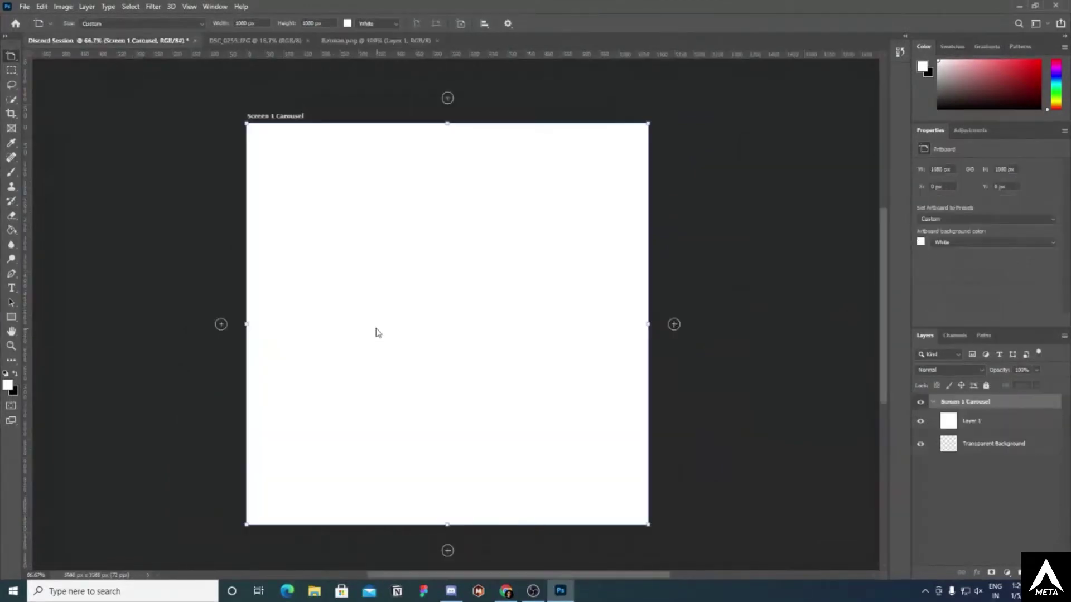
pyautogui.press('v')
pyautogui.hotkey('ctrl', 'v')
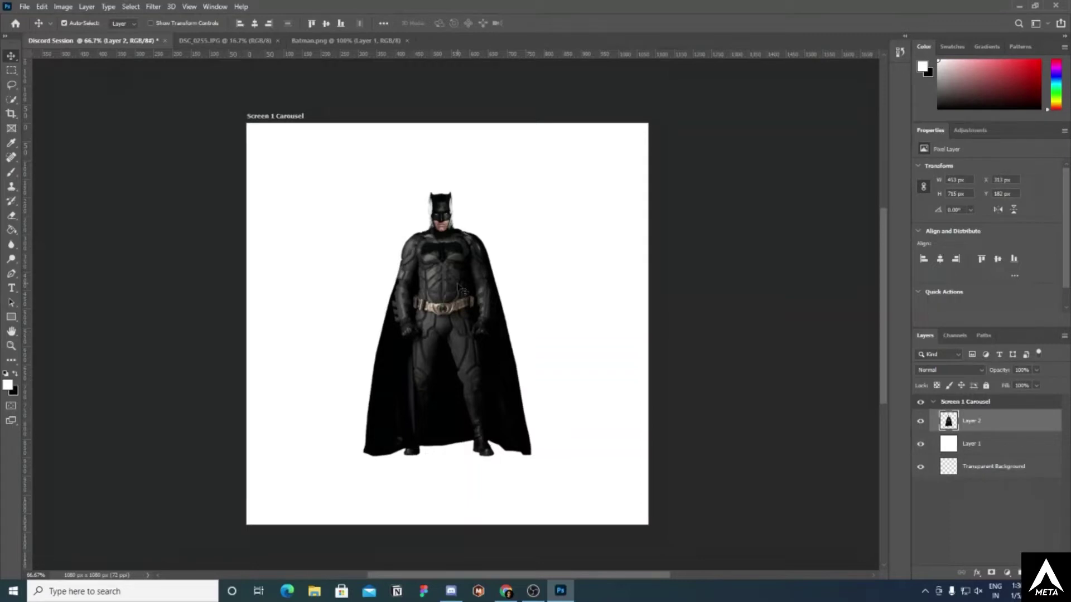
# - Scale the Batman layer up proportionally to about 182% and move it down so the whole head fits on the artboard
pyautogui.hotkey('ctrl', 't')
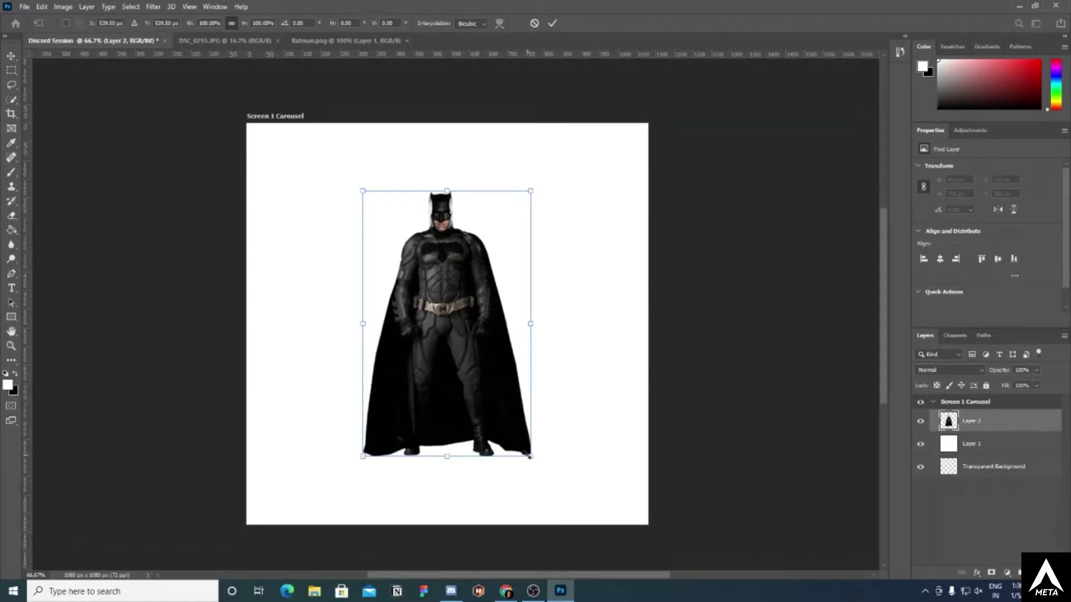
pyautogui.moveTo(529, 456); pyautogui.dragTo(580, 531)
pyautogui.scroll(-1, 398, 497)
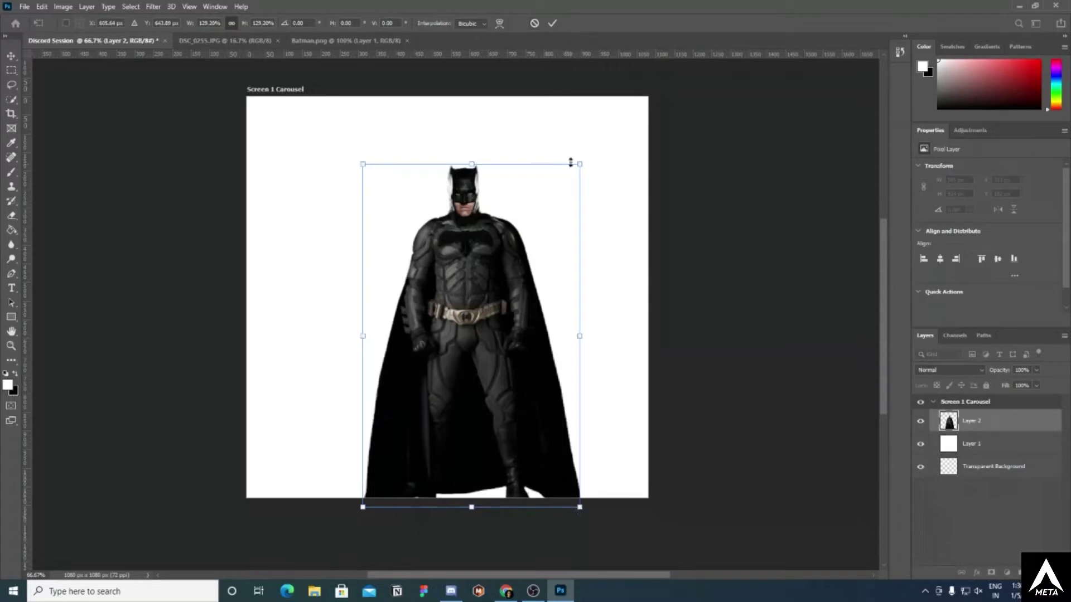
pyautogui.moveTo(579, 164); pyautogui.dragTo(614, 124)
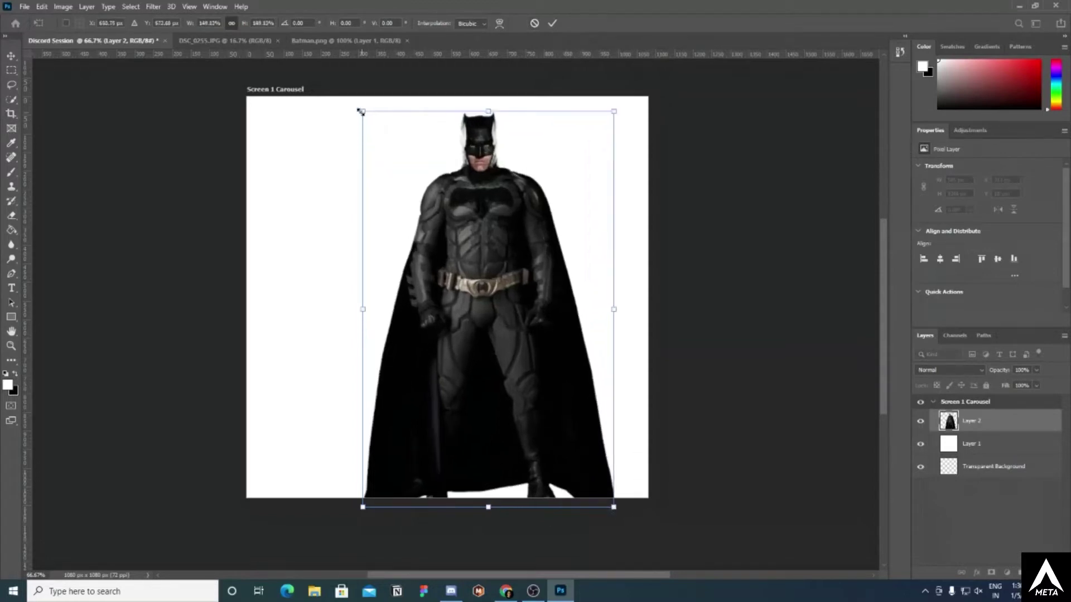
pyautogui.moveTo(361, 120); pyautogui.dragTo(338, 73)
pyautogui.moveTo(333, 509); pyautogui.dragTo(308, 554)
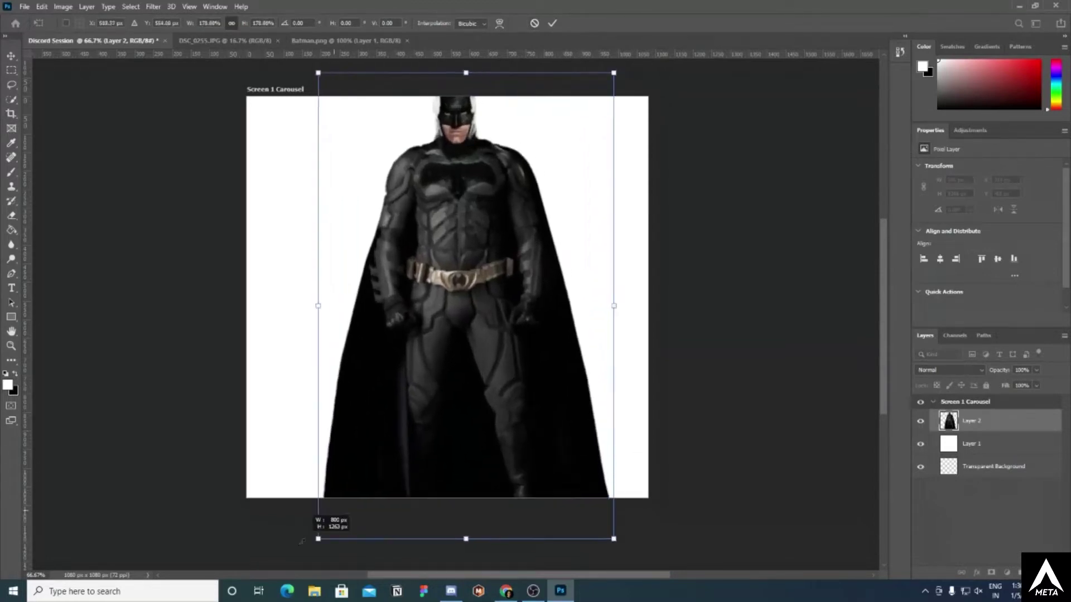
pyautogui.scroll(-1, 309, 466)
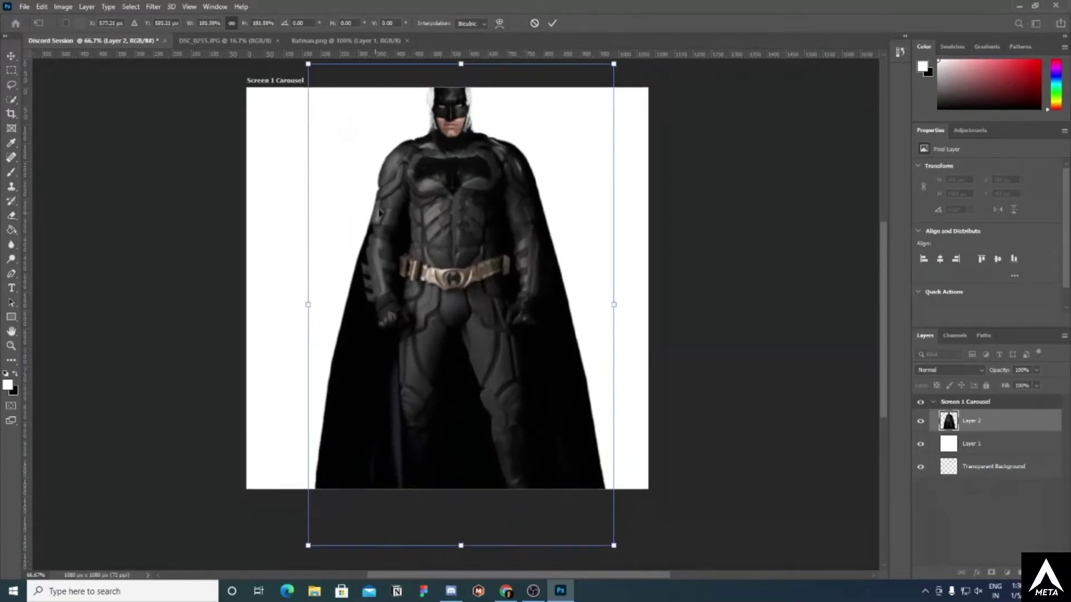
pyautogui.click(553, 23)
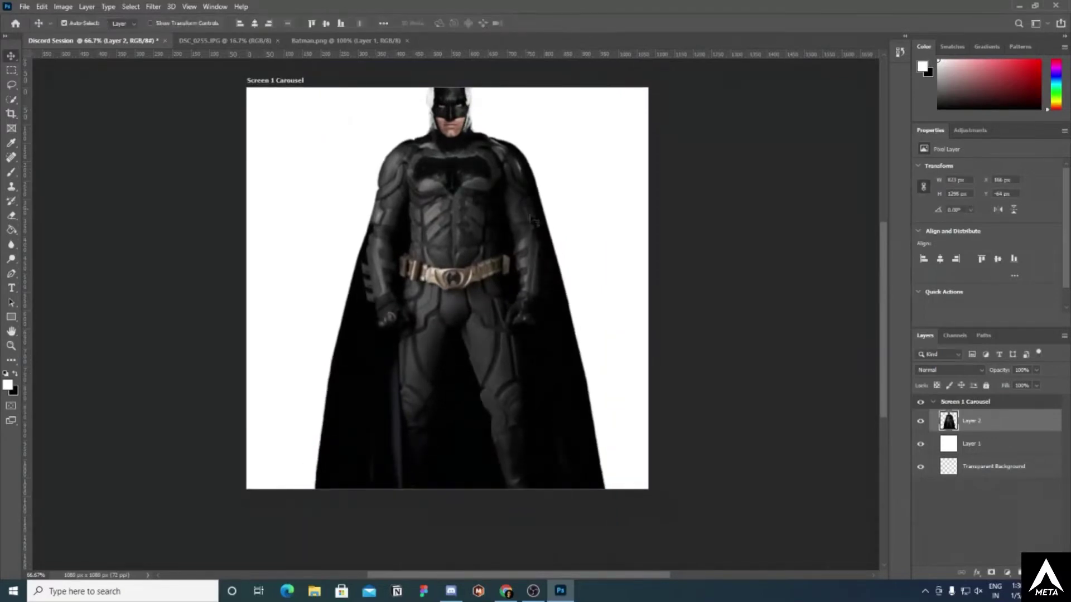
pyautogui.moveTo(479, 213); pyautogui.dragTo(480, 297)
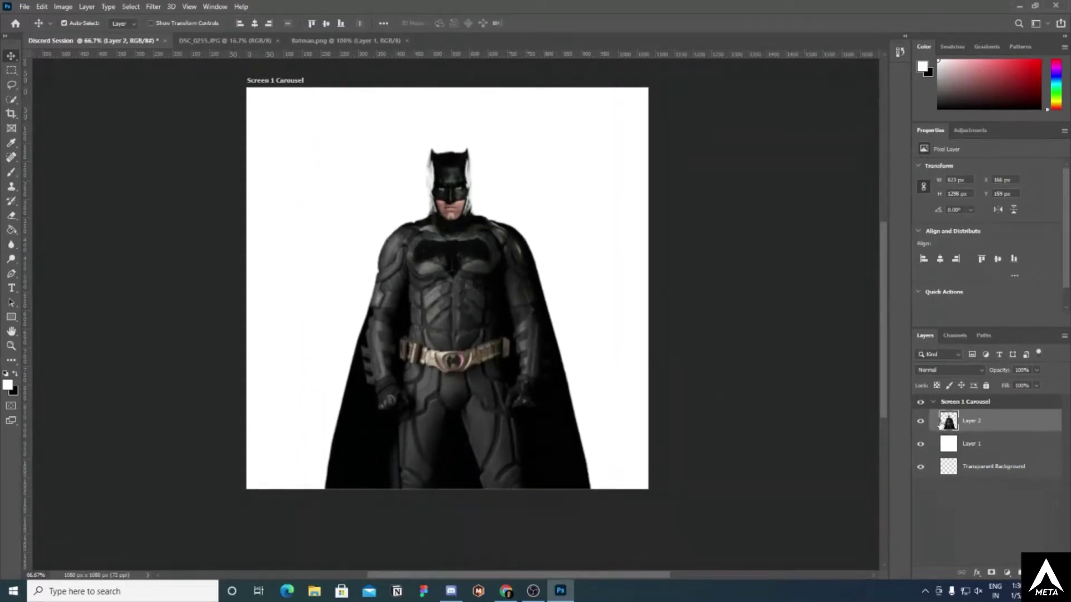
# - Shrink the Batman layer proportionally to about 29 x 45 px near the middle of the artboard
pyautogui.hotkey('ctrl', 't')
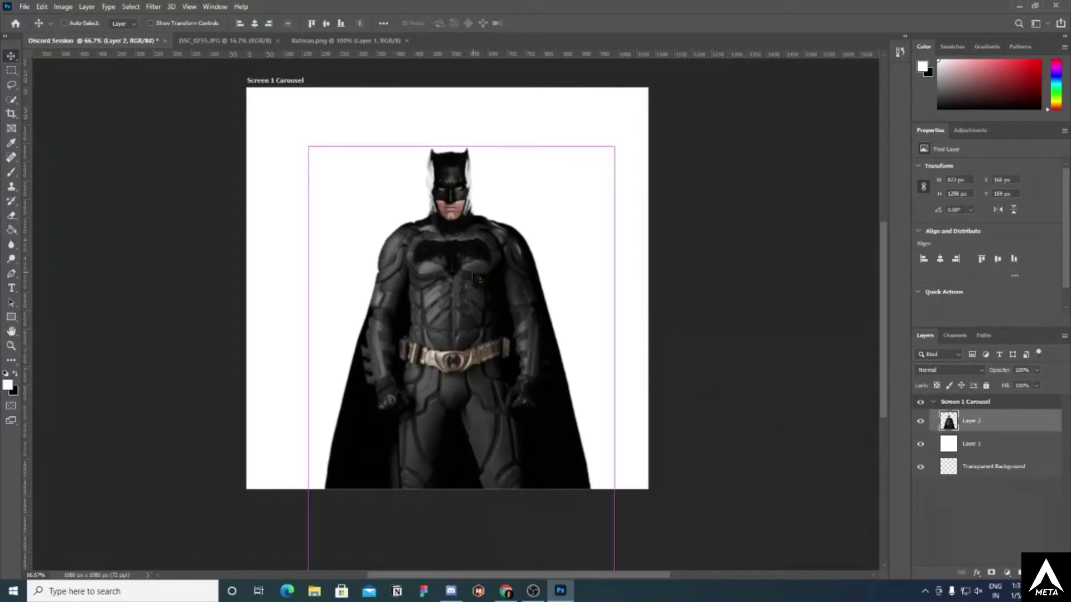
pyautogui.moveTo(614, 147); pyautogui.dragTo(536, 156)
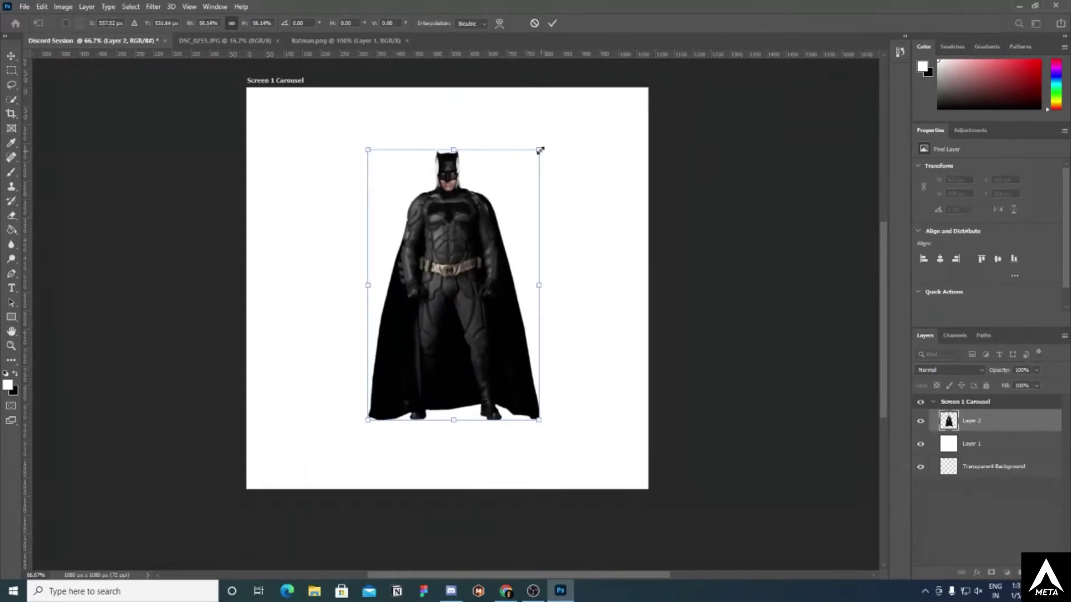
pyautogui.moveTo(540, 150); pyautogui.dragTo(441, 279)
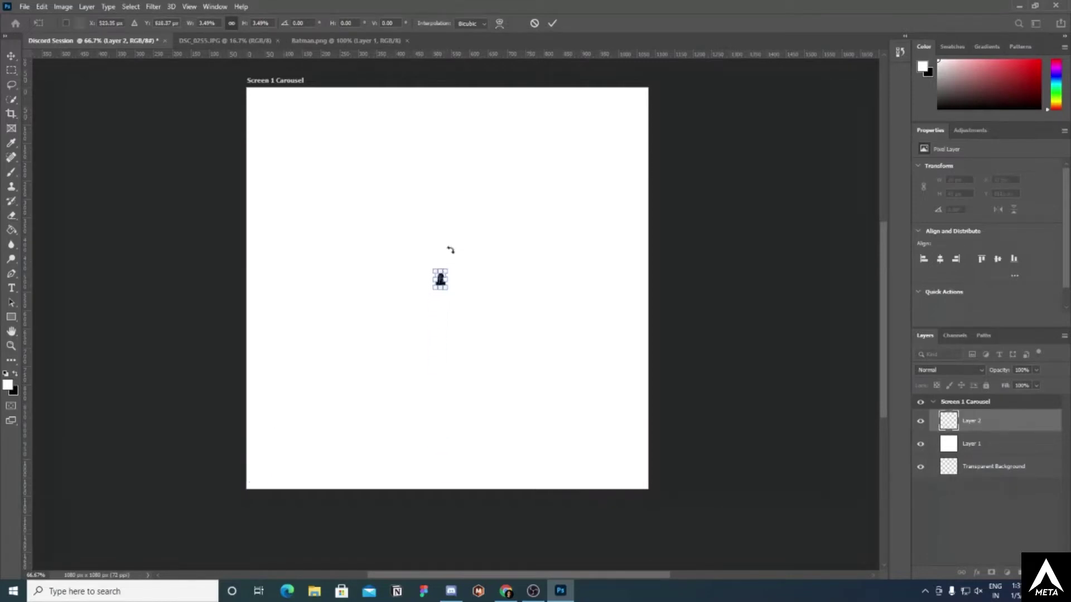
pyautogui.click(552, 24)
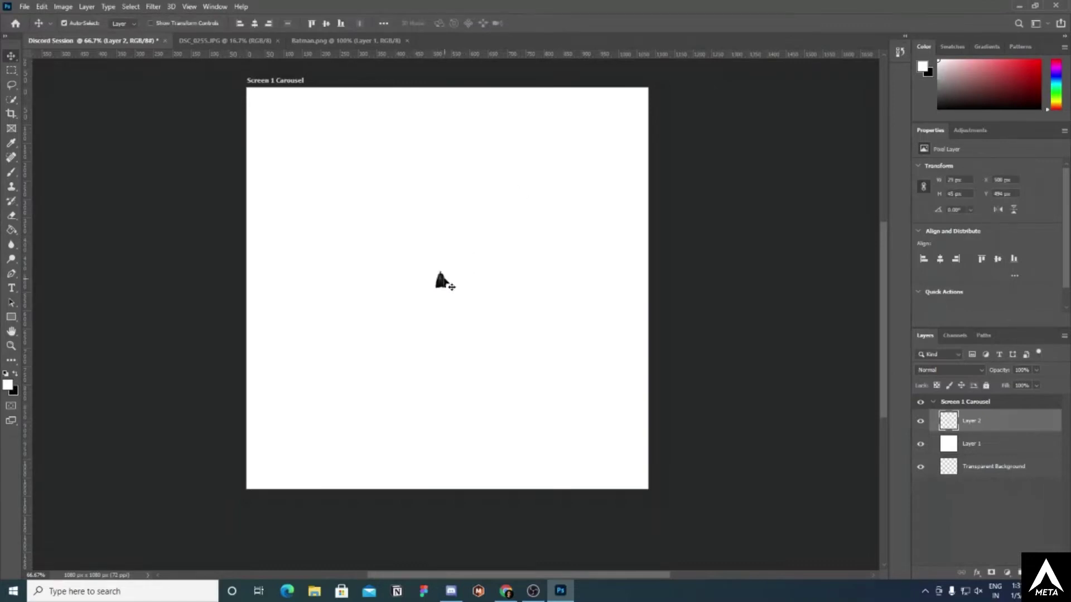
# - Move the tiny Batman layer up and enlarge it proportionally to about 638 x 990 px
pyautogui.moveTo(444, 278); pyautogui.dragTo(569, 132)
pyautogui.hotkey('ctrl', 't')
pyautogui.moveTo(436, 290); pyautogui.dragTo(341, 433)
pyautogui.moveTo(552, 436); pyautogui.dragTo(580, 480)
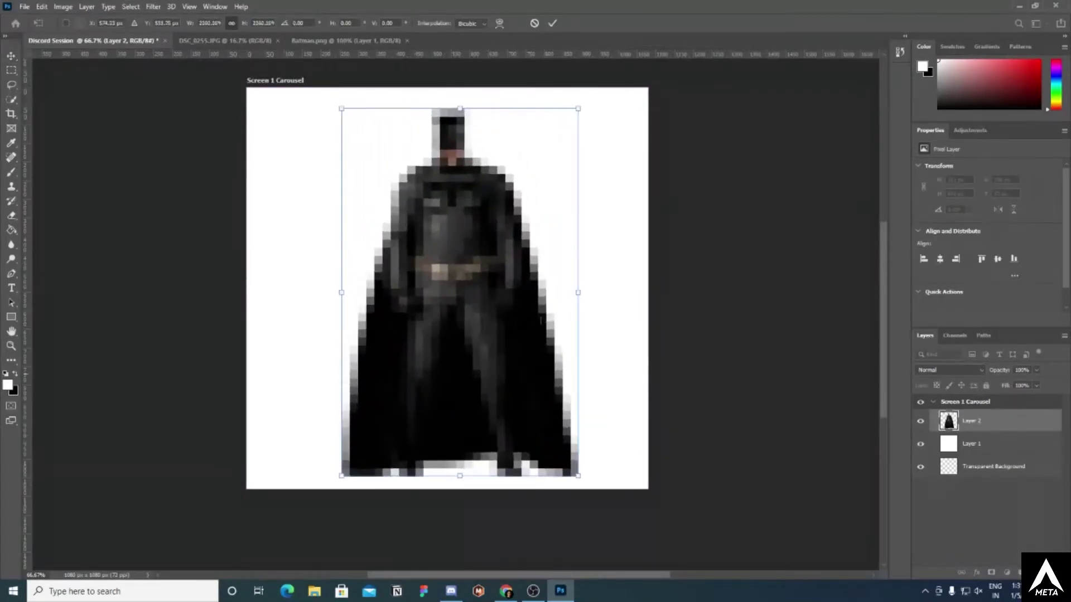
pyautogui.click(552, 23)
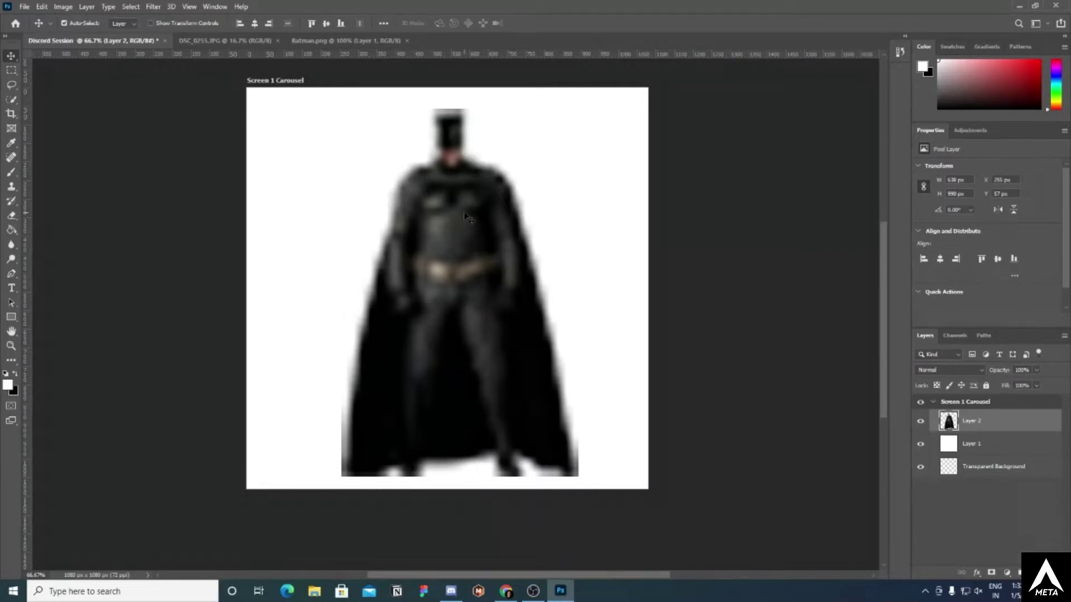
# - Scale the blurred Batman layer down proportionally to about 95%
pyautogui.hotkey('ctrl', 't')
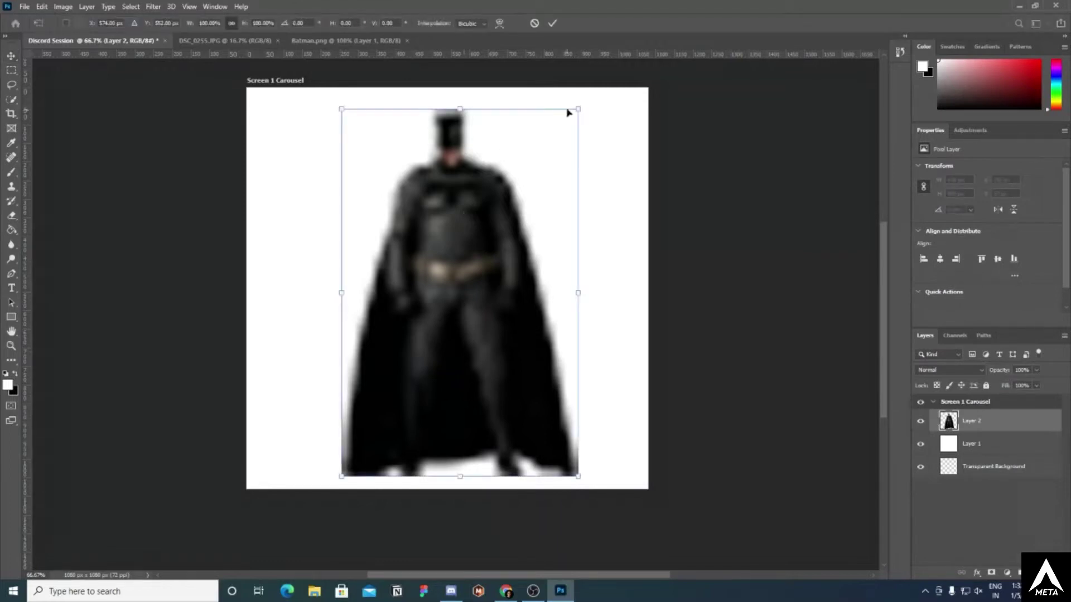
pyautogui.moveTo(576, 110); pyautogui.dragTo(592, 149)
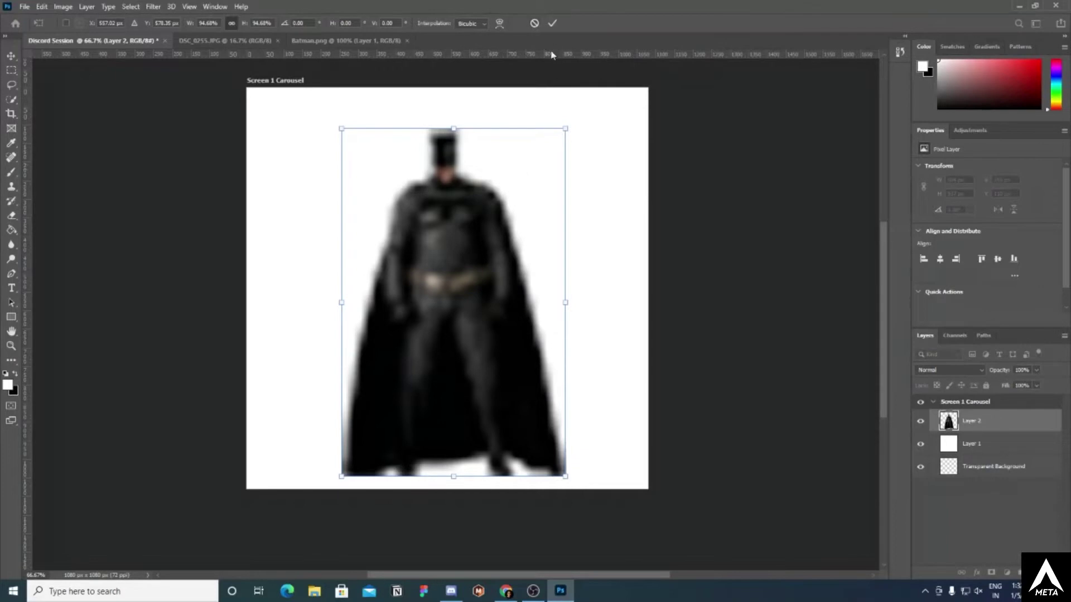
pyautogui.press('Return')
# - Delete the blurred Batman layer and bring a fresh copy from Batman.png onto the middle of the Screen 1 Carousel artboard
pyautogui.press('Delete')
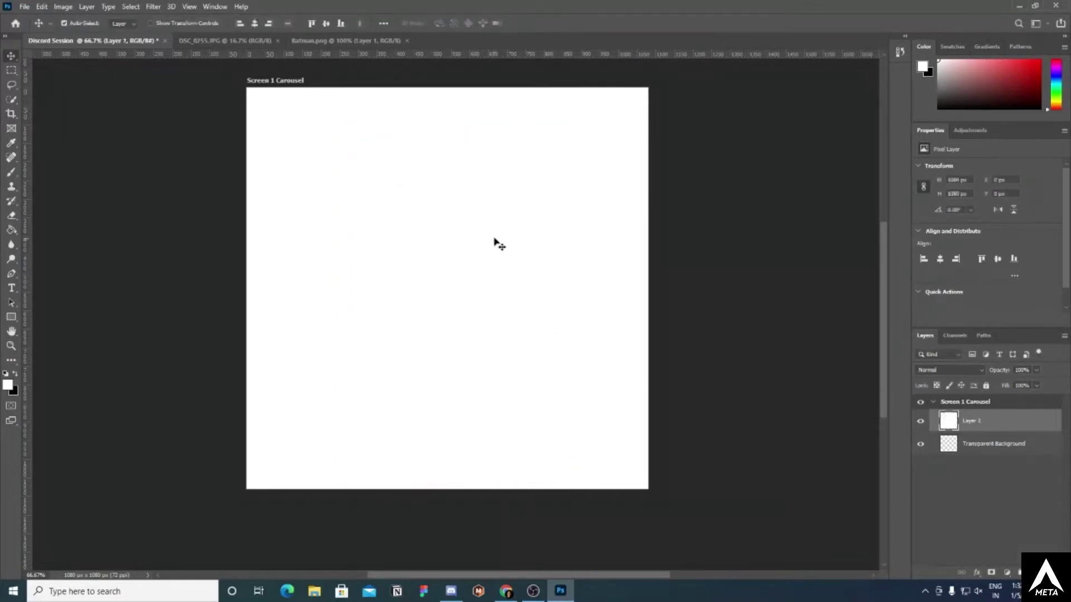
pyautogui.click(333, 40)
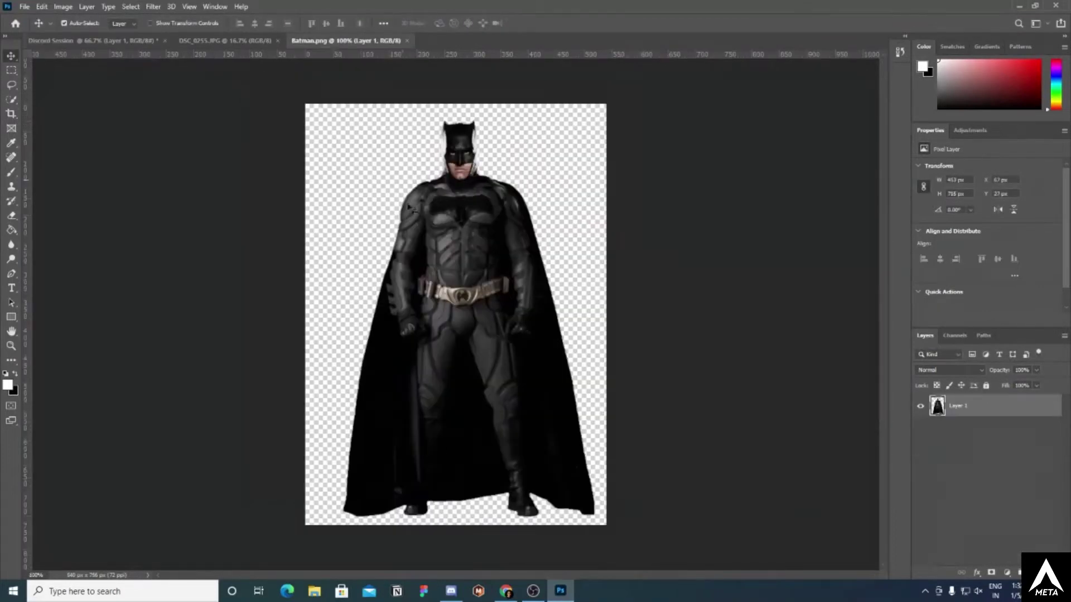
pyautogui.moveTo(937, 397); pyautogui.dragTo(386, 231)
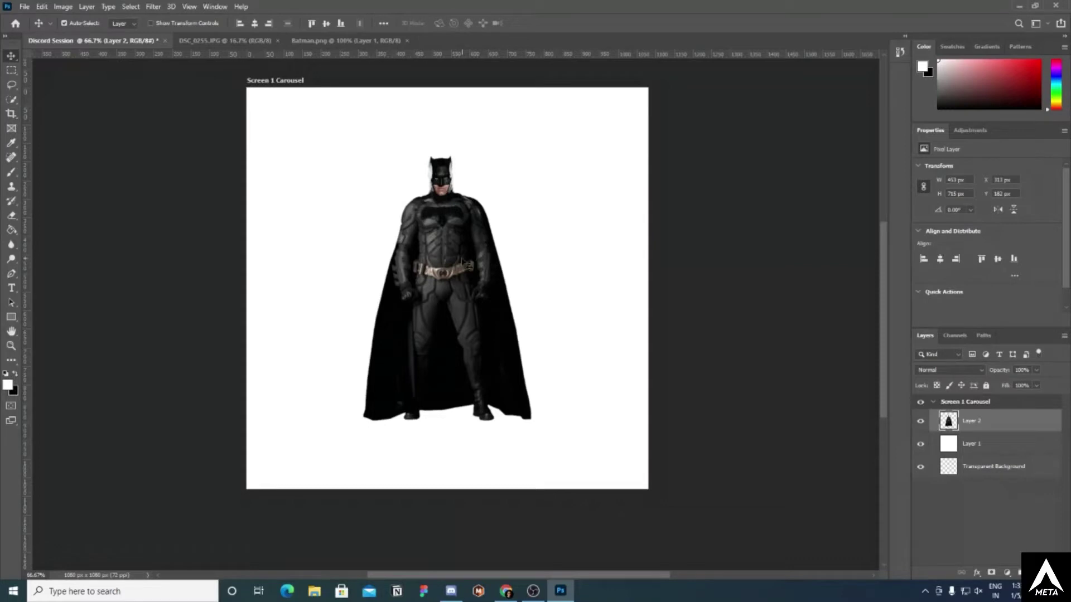
pyautogui.hotkey('ctrl', 't')
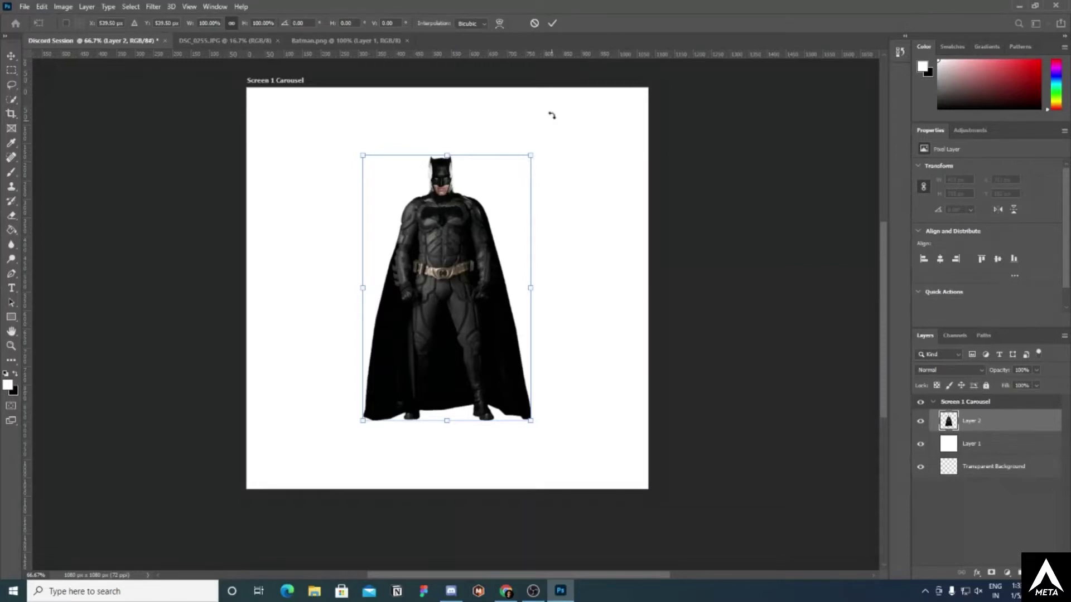
pyautogui.click(552, 23)
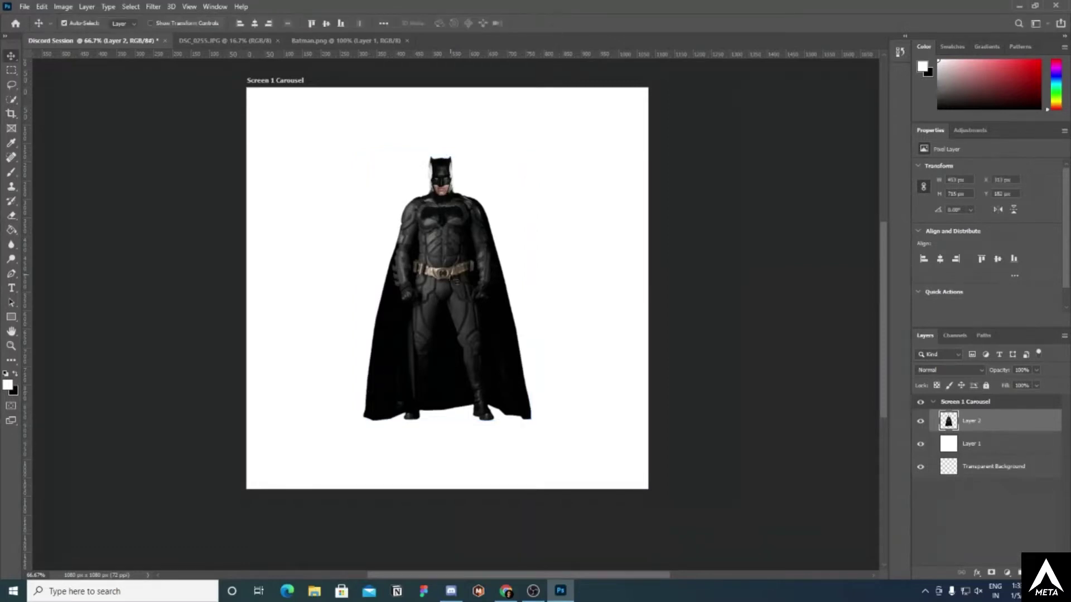
# - Convert the new Batman layer to a smart object and shrink it proportionally to about 9%
pyautogui.rightClick(980, 424)
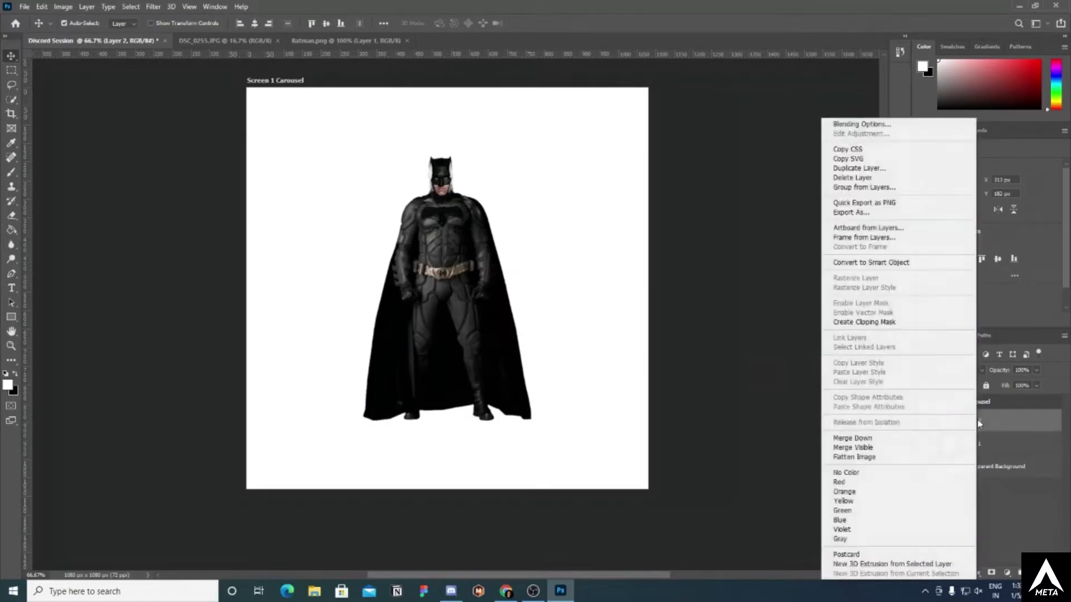
pyautogui.click(908, 263)
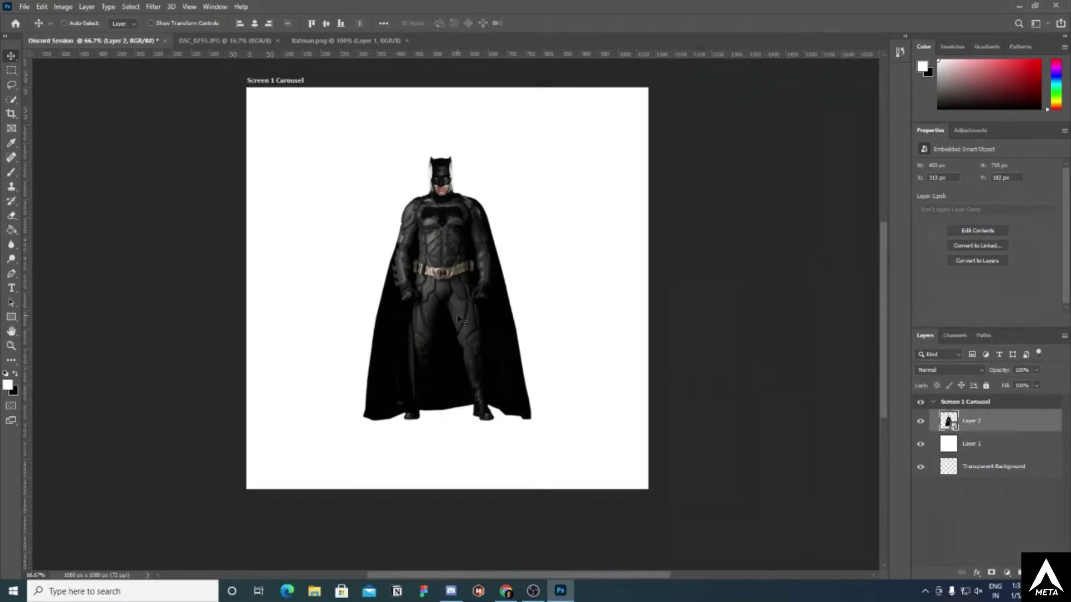
pyautogui.hotkey('ctrl', 't')
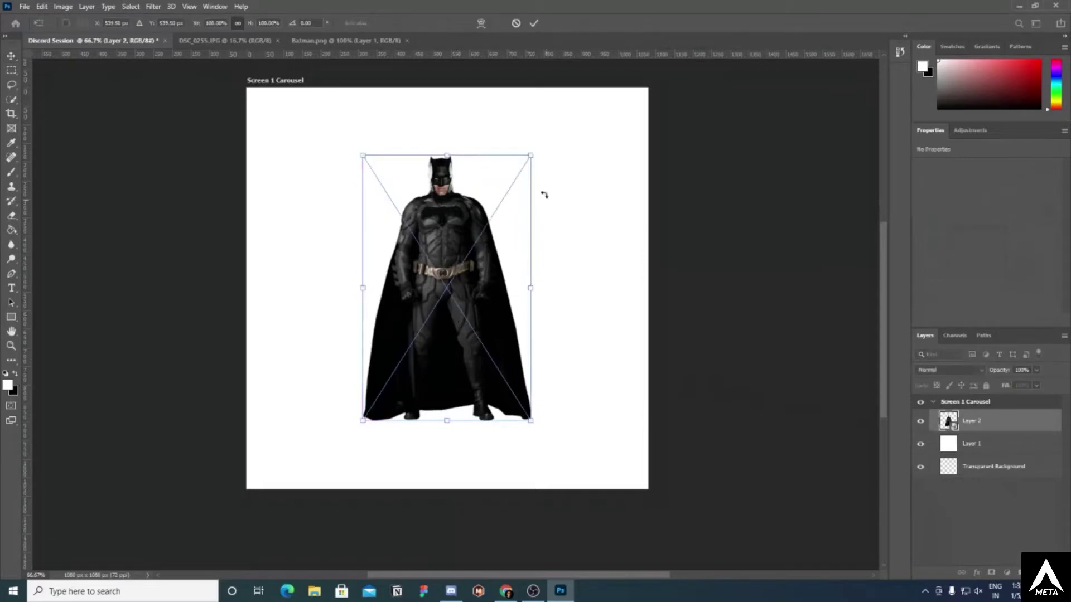
pyautogui.moveTo(531, 156); pyautogui.dragTo(369, 389)
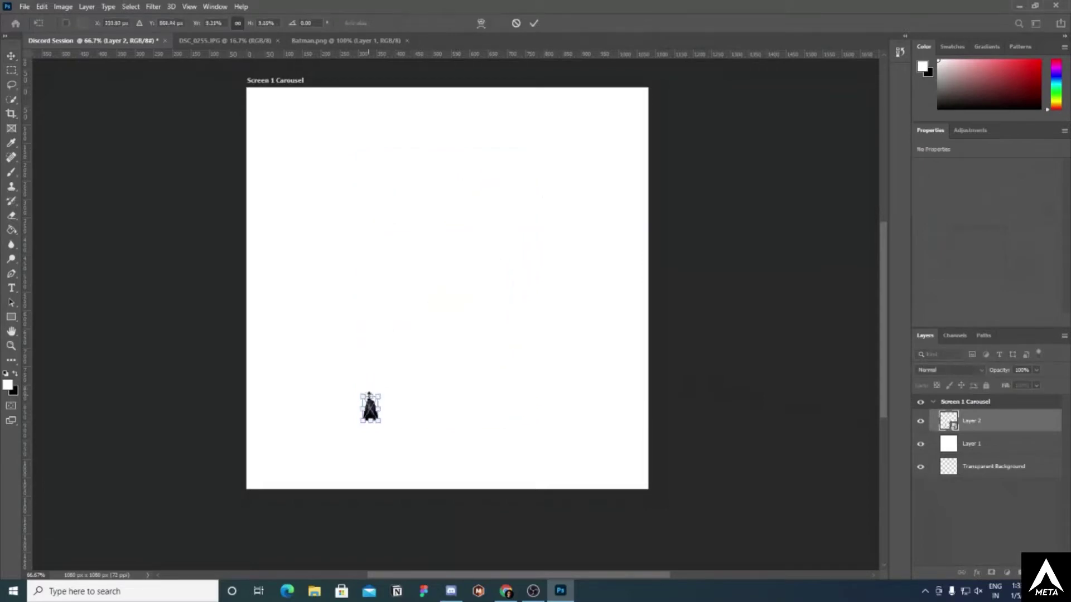
pyautogui.click(533, 24)
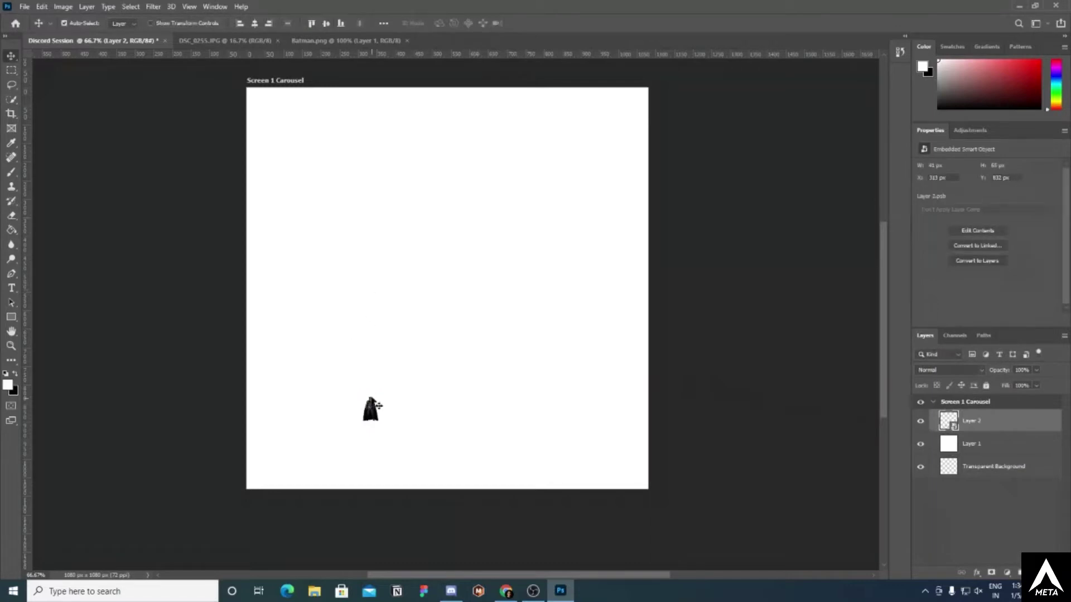
# - Move the shrunken Batman smart object up and enlarge it proportionally to about 644 x 1016 px, nearly filling the artboard's height
pyautogui.moveTo(375, 410); pyautogui.dragTo(505, 143)
pyautogui.hotkey('ctrl', 't')
pyautogui.moveTo(466, 271); pyautogui.dragTo(592, 470)
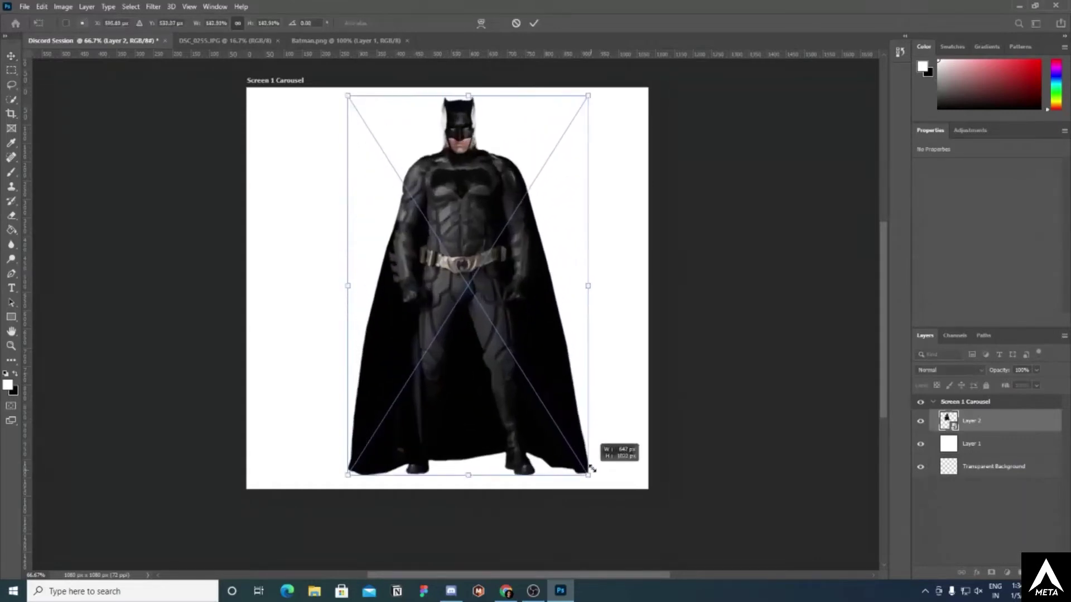
pyautogui.click(536, 23)
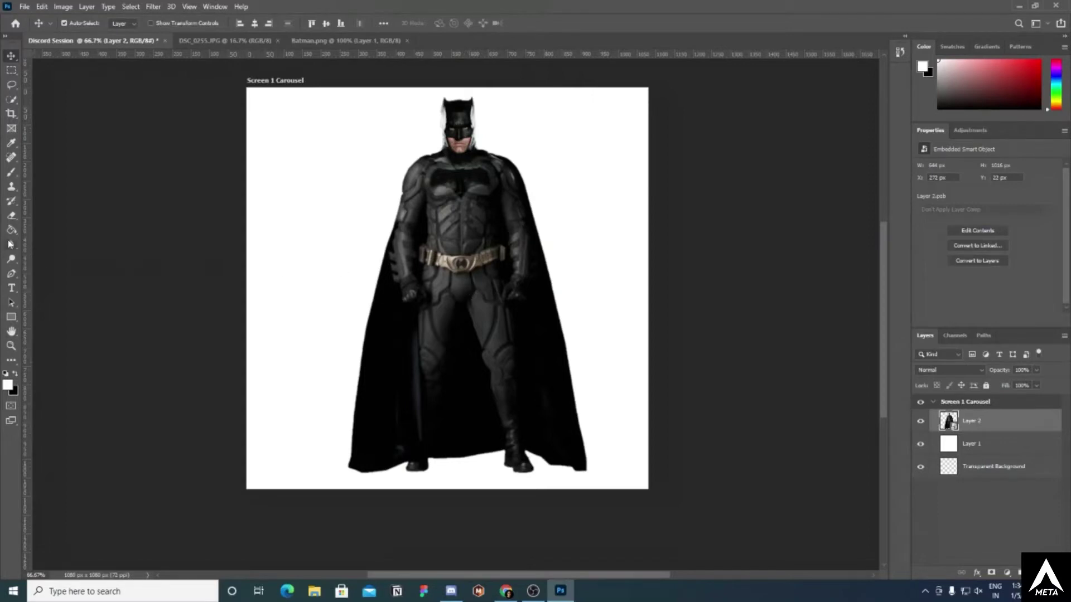
# - Make black the Brush tool's foreground color and rasterize the Batman smart object so it can be painted on
pyautogui.click(10, 174)
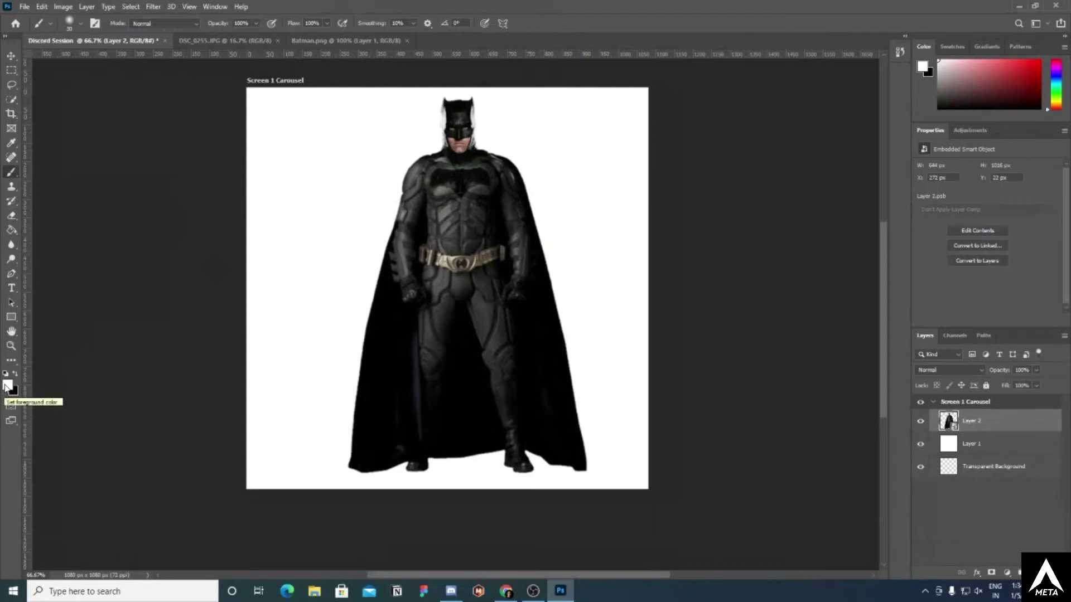
pyautogui.press('x')
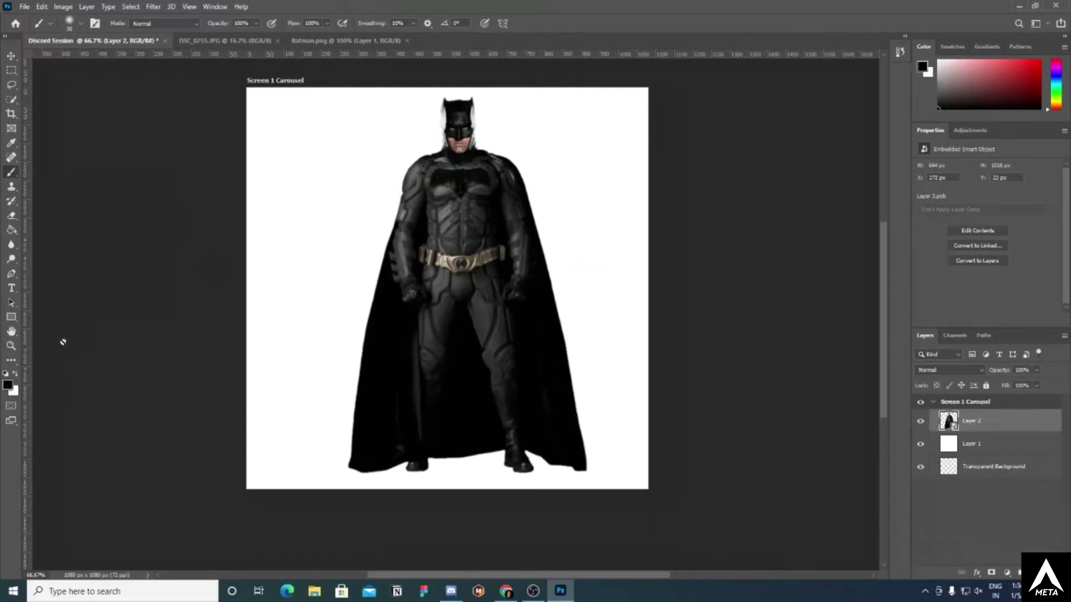
pyautogui.click(465, 137)
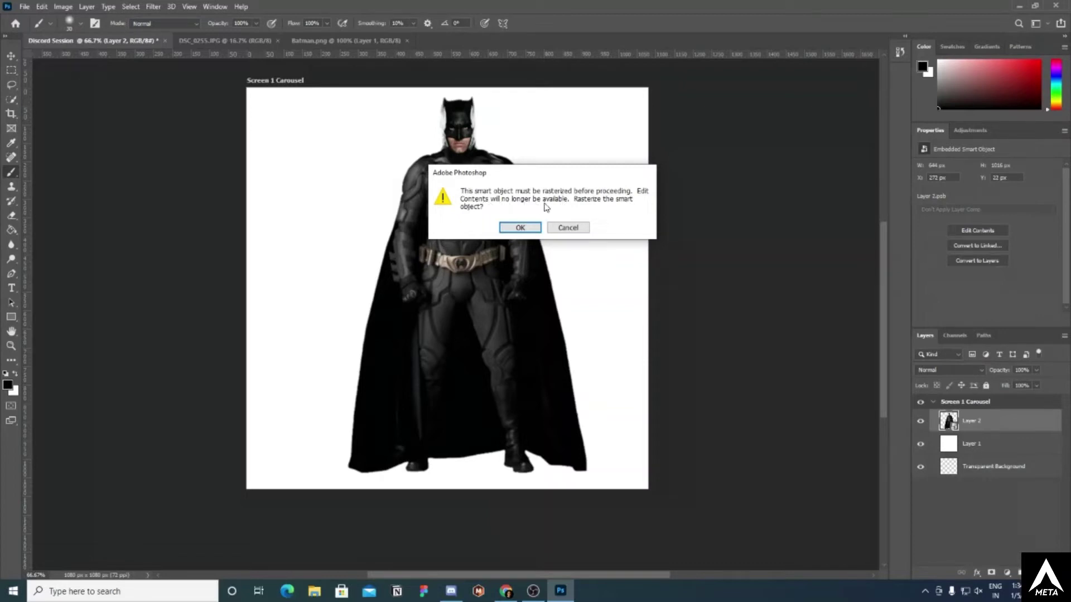
pyautogui.click(509, 228)
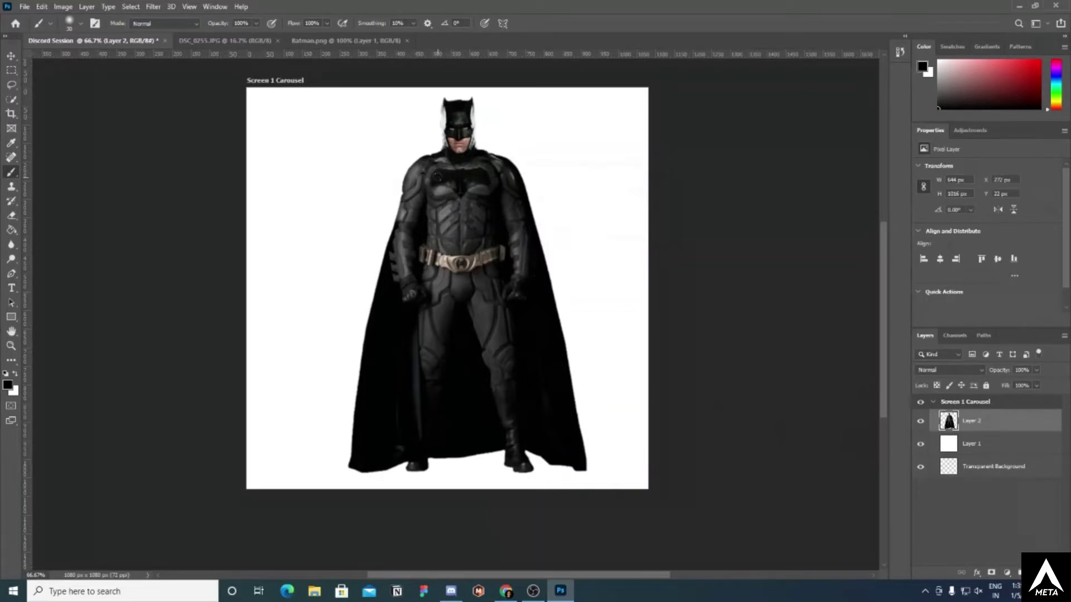
# - Make the brush smaller and harder, and paint a short black moustache stroke above Batman's mouth
pyautogui.hotkey('ctrl', '+')
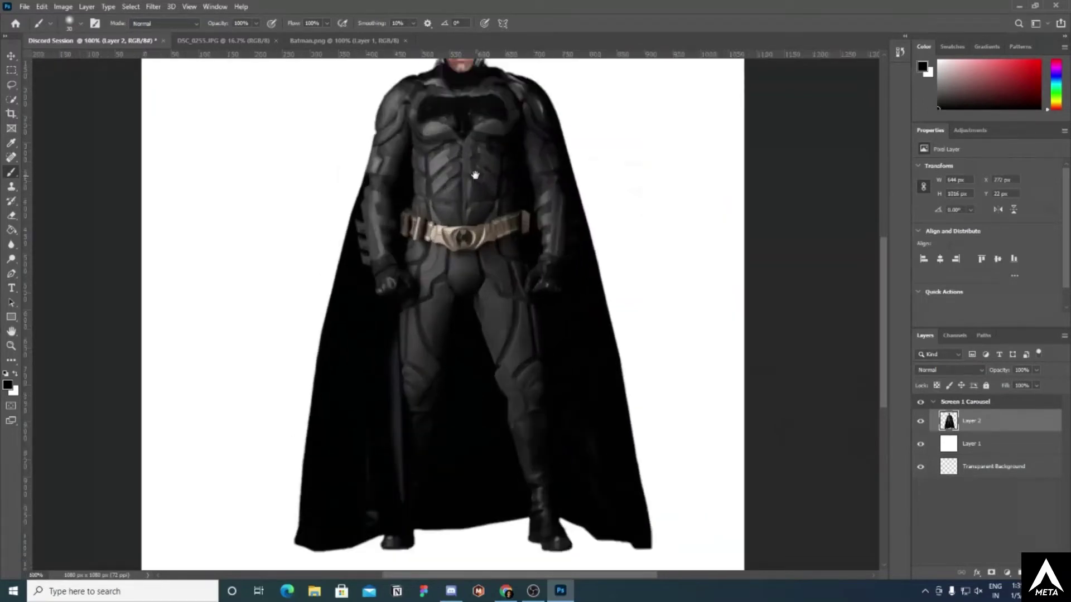
pyautogui.hotkey('ctrl', '-')
pyautogui.hotkey('ctrl', '+')
pyautogui.hotkey('ctrl', '+')
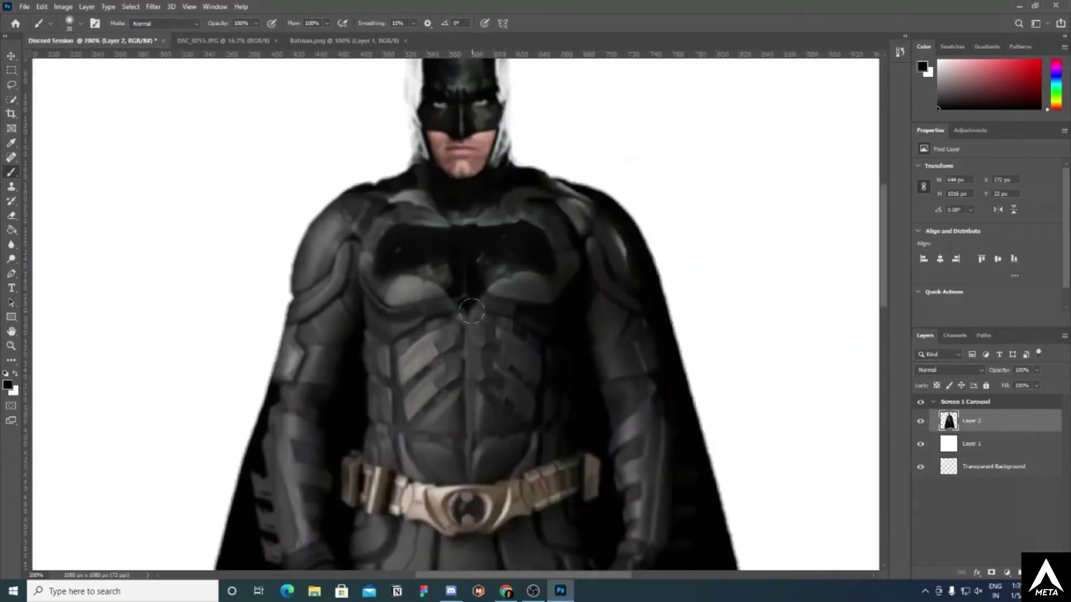
pyautogui.scroll(5, 476, 312)
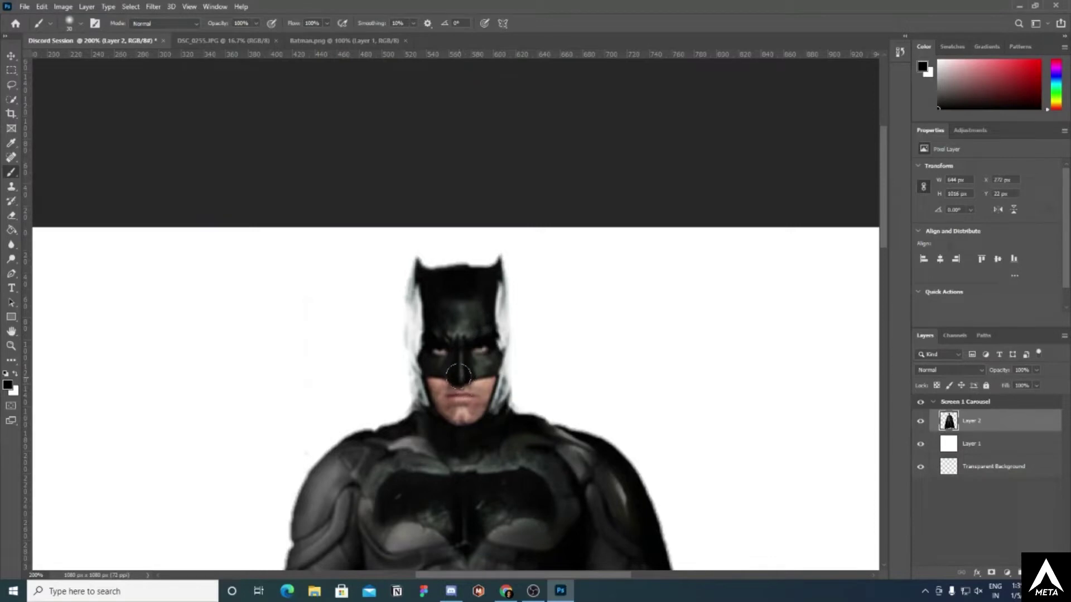
pyautogui.click(81, 24)
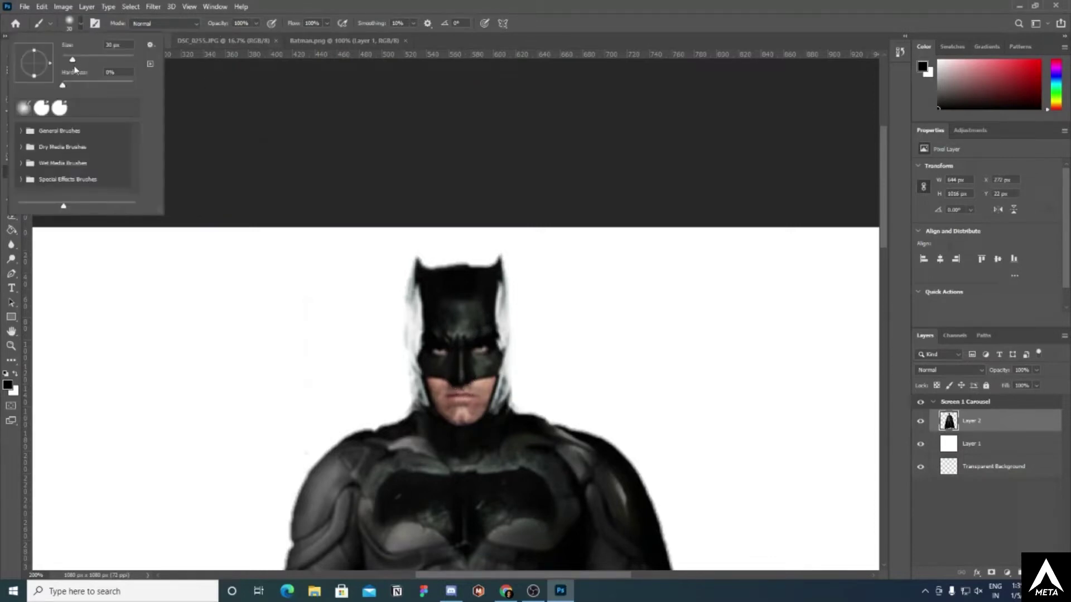
pyautogui.moveTo(62, 85); pyautogui.dragTo(132, 85)
pyautogui.moveTo(73, 61); pyautogui.dragTo(67, 61)
pyautogui.press('Return')
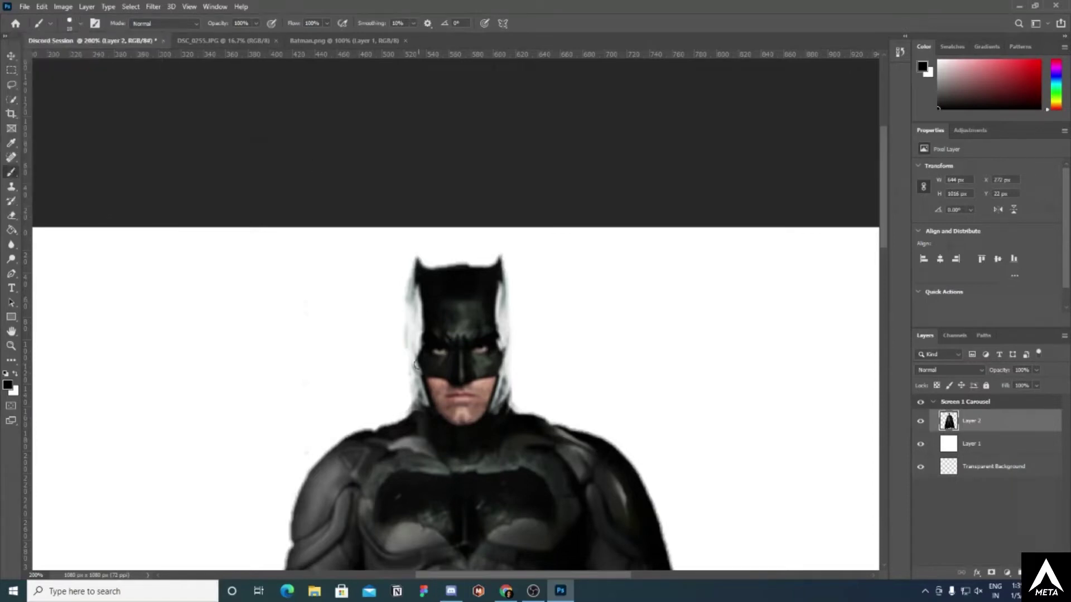
pyautogui.moveTo(462, 389)
pyautogui.mouseDown()
pyautogui.moveTo(445, 390)
pyautogui.moveTo(483, 389)
pyautogui.mouseUp()
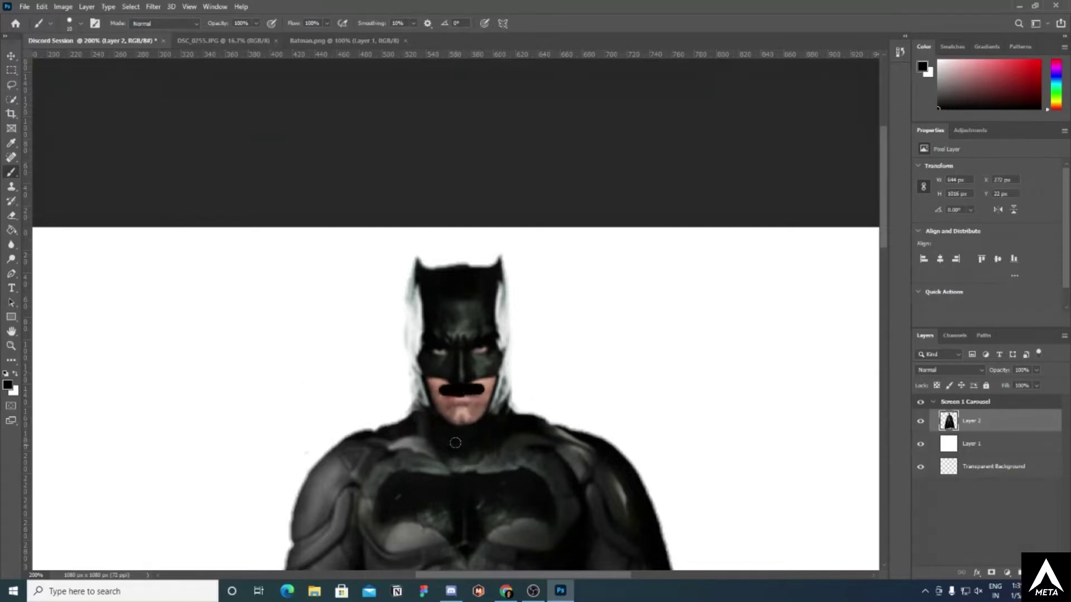
# - Examine the rasterized Batman layer at different magnifications, from the chest emblem's pixel grid to the full figure and belt
pyautogui.scroll(-5, 455, 442)
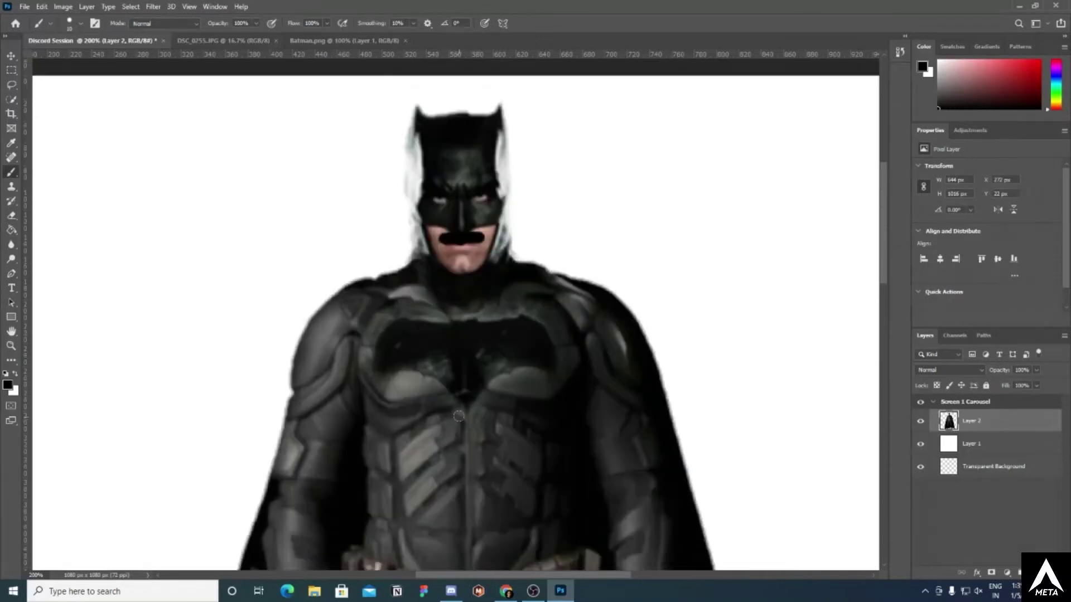
pyautogui.scroll(-1, 458, 416)
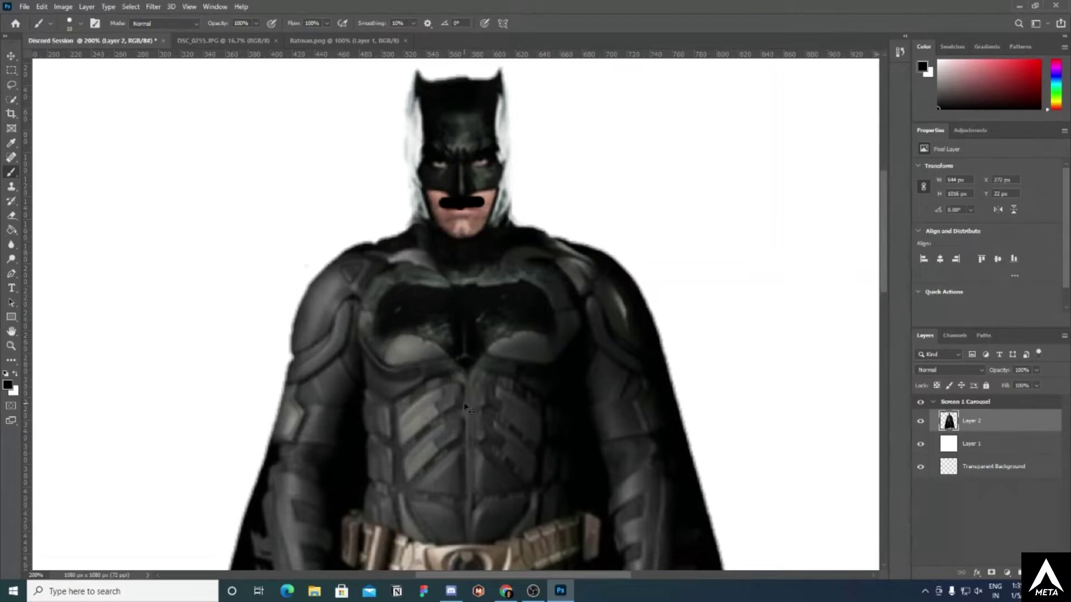
pyautogui.scroll(5, 465, 407)
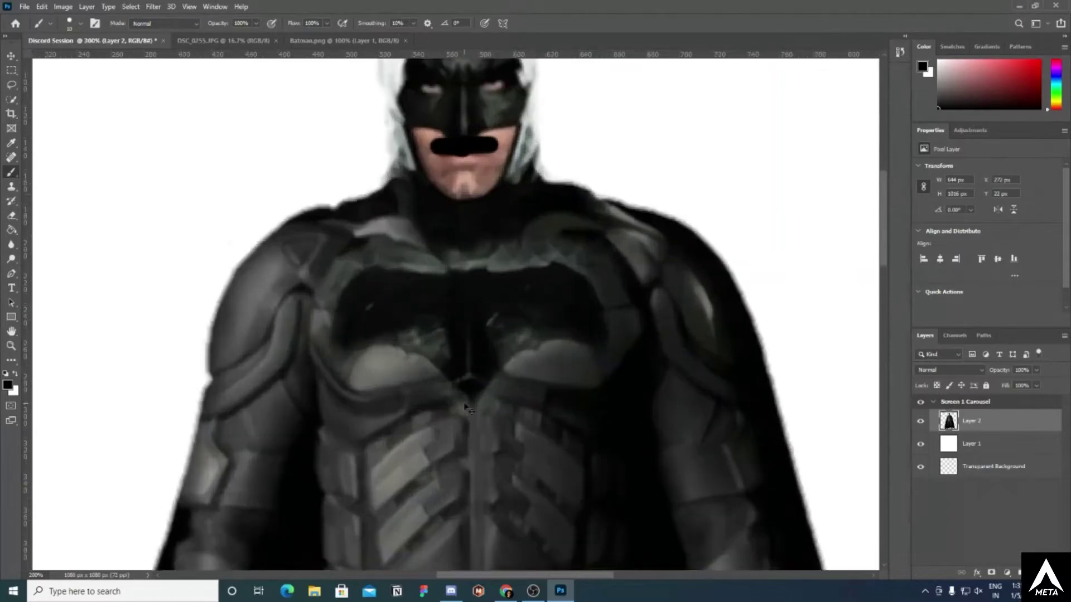
pyautogui.scroll(3, 464, 408)
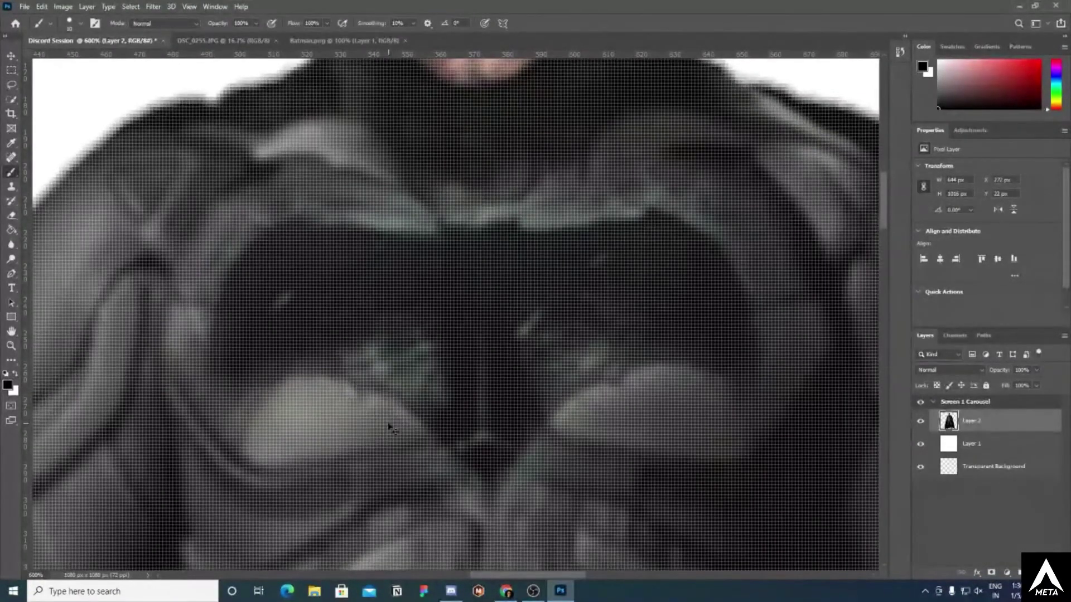
pyautogui.scroll(3, 390, 427)
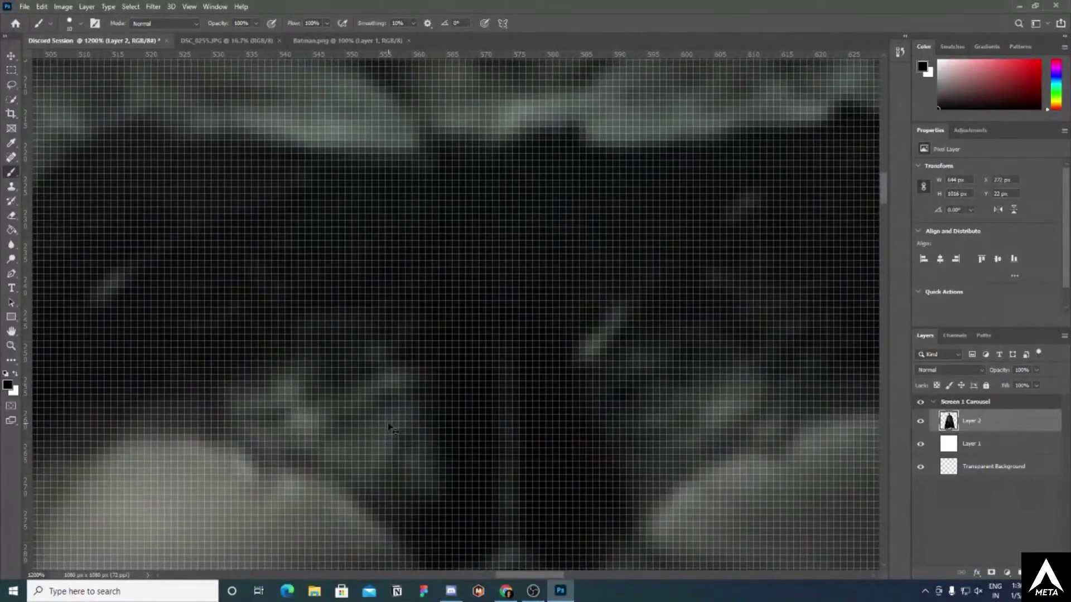
pyautogui.scroll(-6, 390, 427)
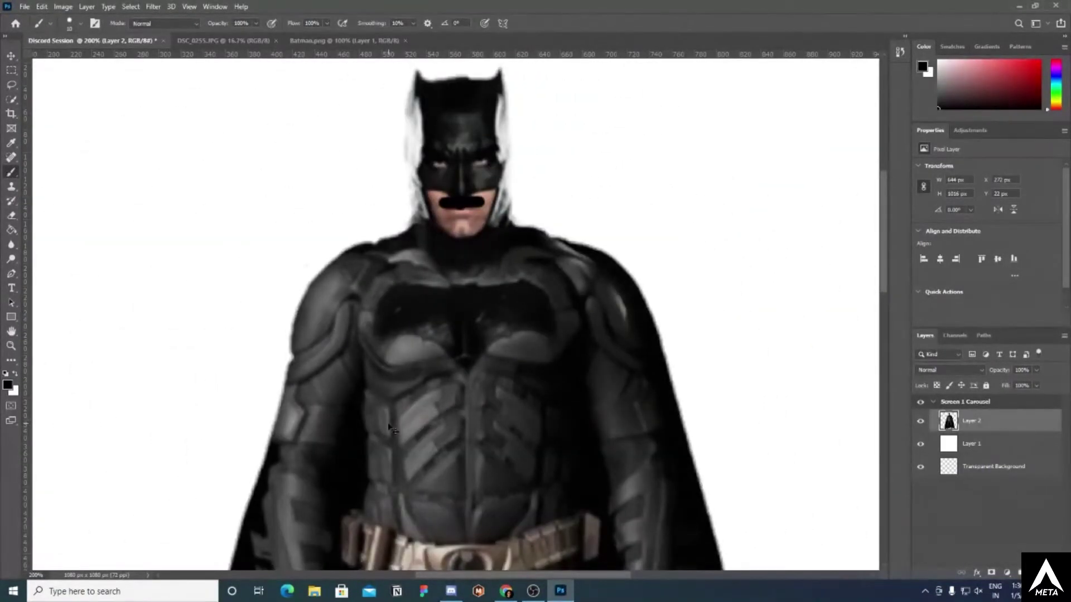
pyautogui.scroll(-4, 389, 427)
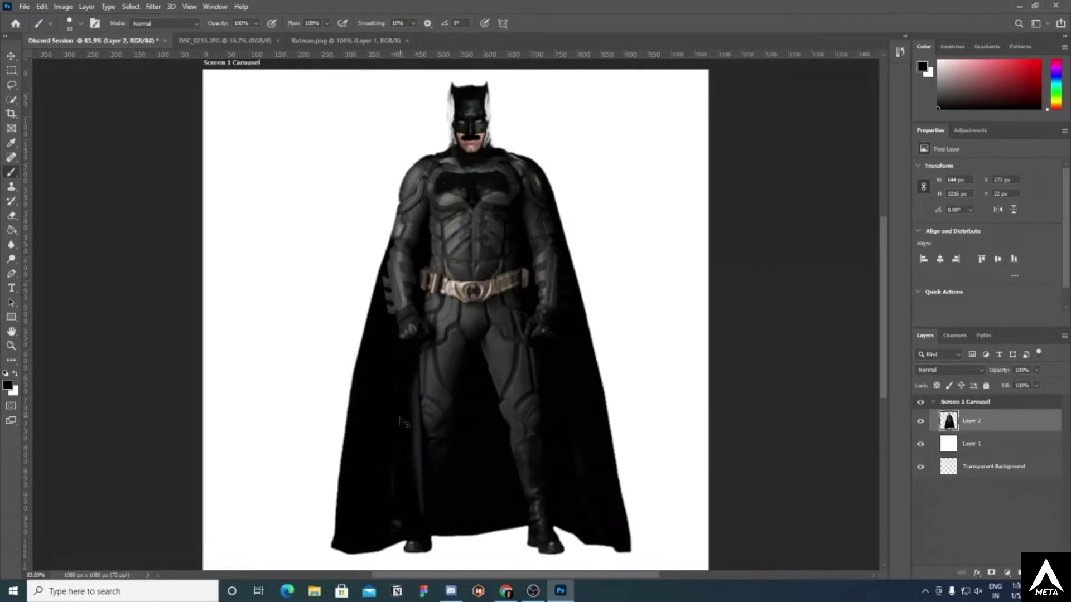
pyautogui.scroll(4, 400, 419)
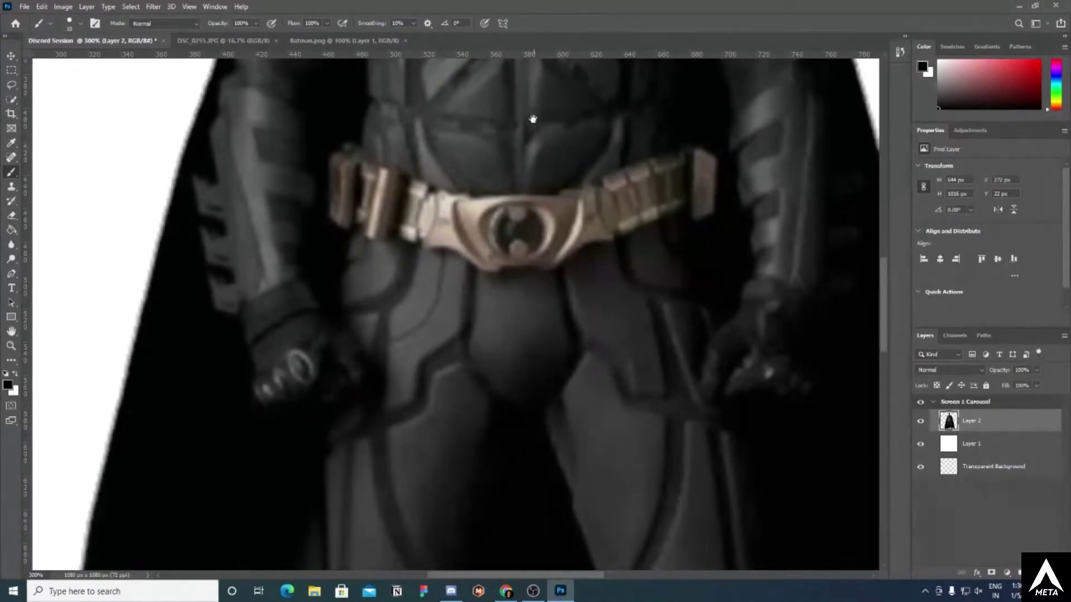
pyautogui.moveTo(530, 148); pyautogui.dragTo(444, 383)
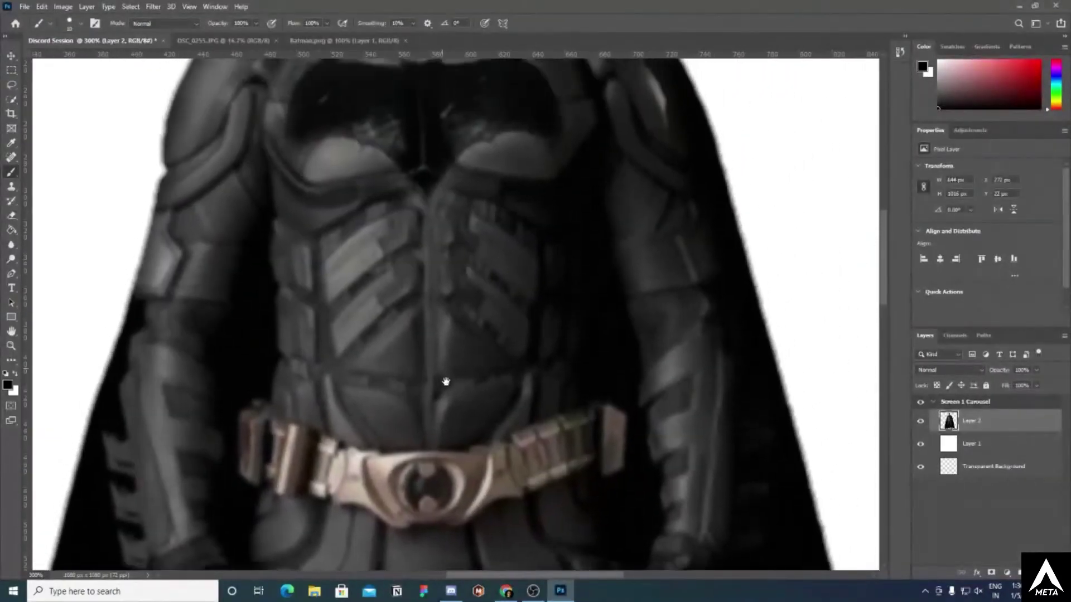
# - Examine the rasterized Batman layer up close around the head, painted moustache and chest, finishing with the whole artboard in view
pyautogui.moveTo(479, 84); pyautogui.dragTo(384, 357)
pyautogui.moveTo(412, 212); pyautogui.dragTo(477, 305)
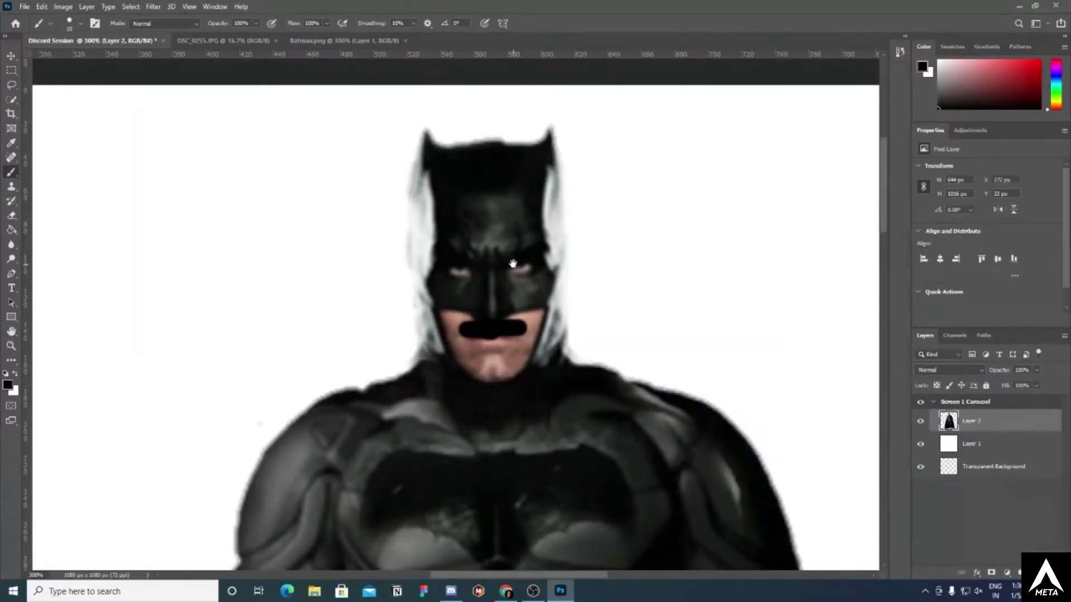
pyautogui.moveTo(449, 394); pyautogui.dragTo(564, 358)
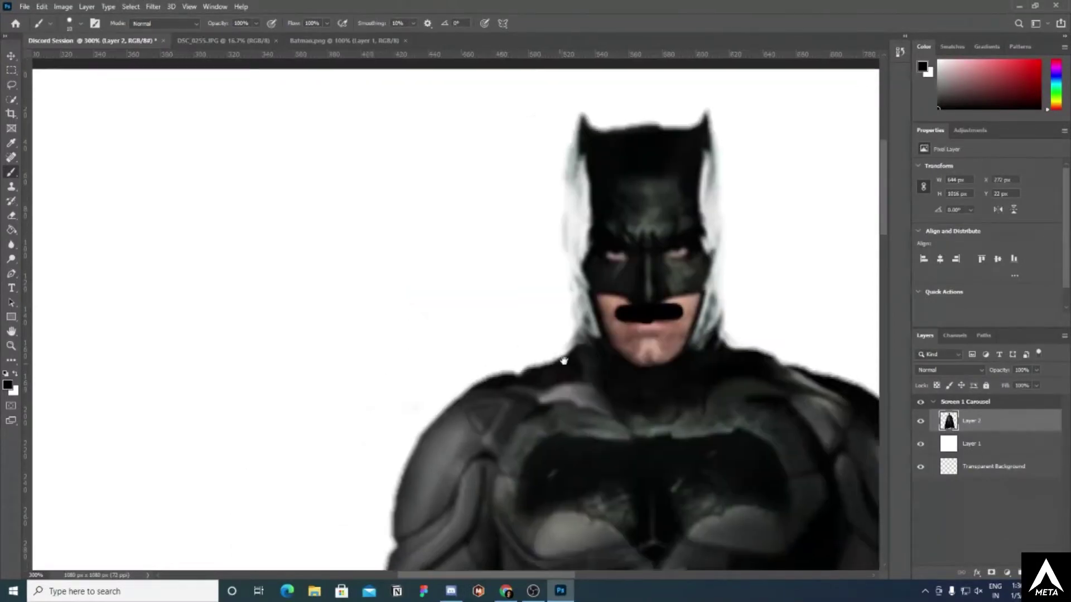
pyautogui.moveTo(351, 323); pyautogui.dragTo(420, 325)
pyautogui.moveTo(740, 355); pyautogui.dragTo(411, 354)
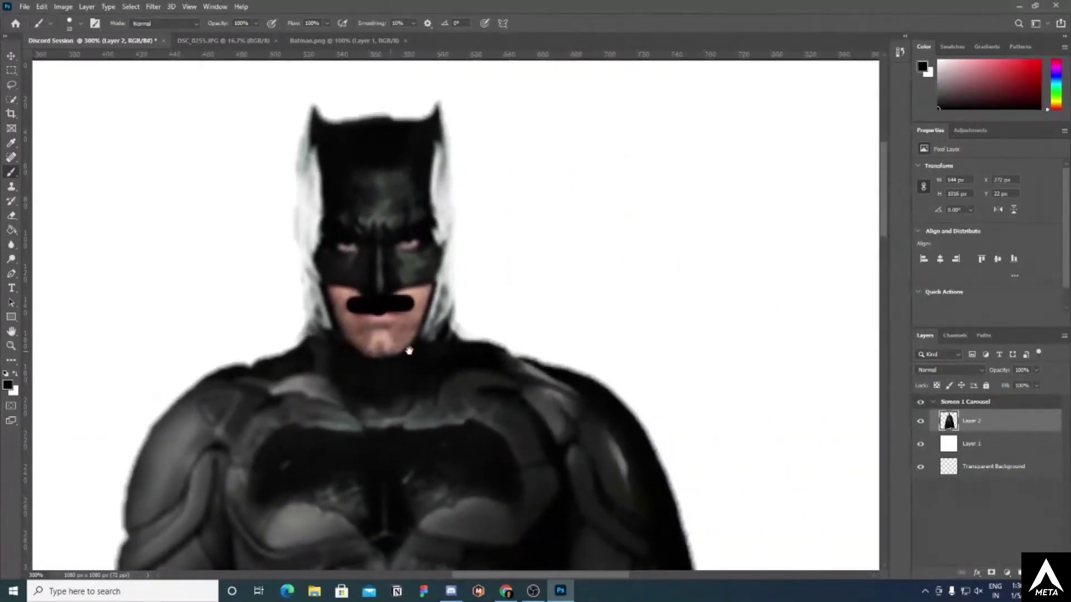
pyautogui.moveTo(682, 353); pyautogui.dragTo(537, 358)
pyautogui.moveTo(222, 419); pyautogui.dragTo(545, 358)
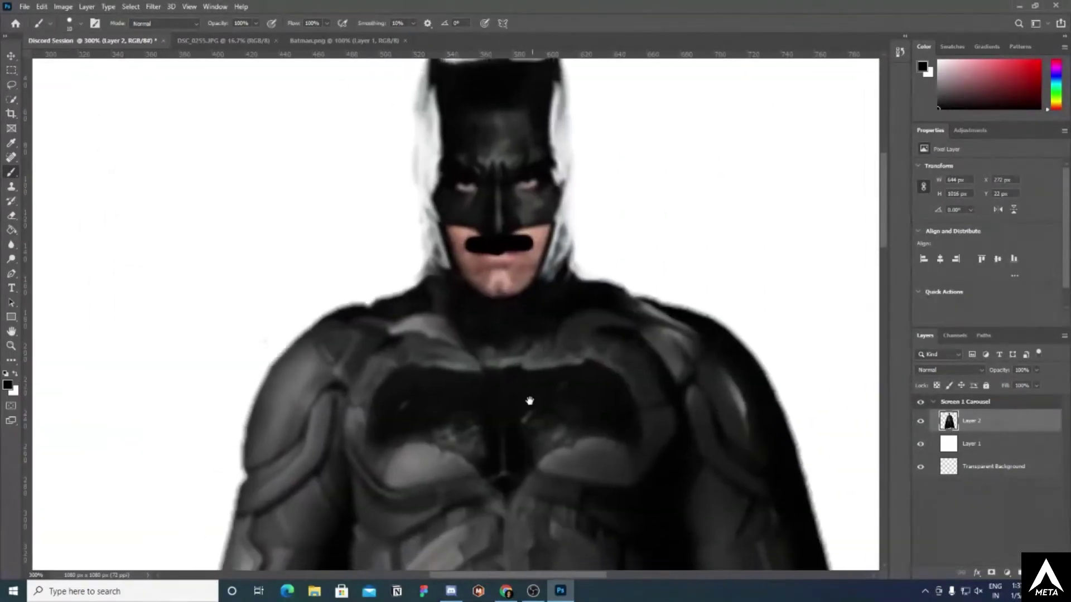
pyautogui.moveTo(526, 394); pyautogui.dragTo(528, 310)
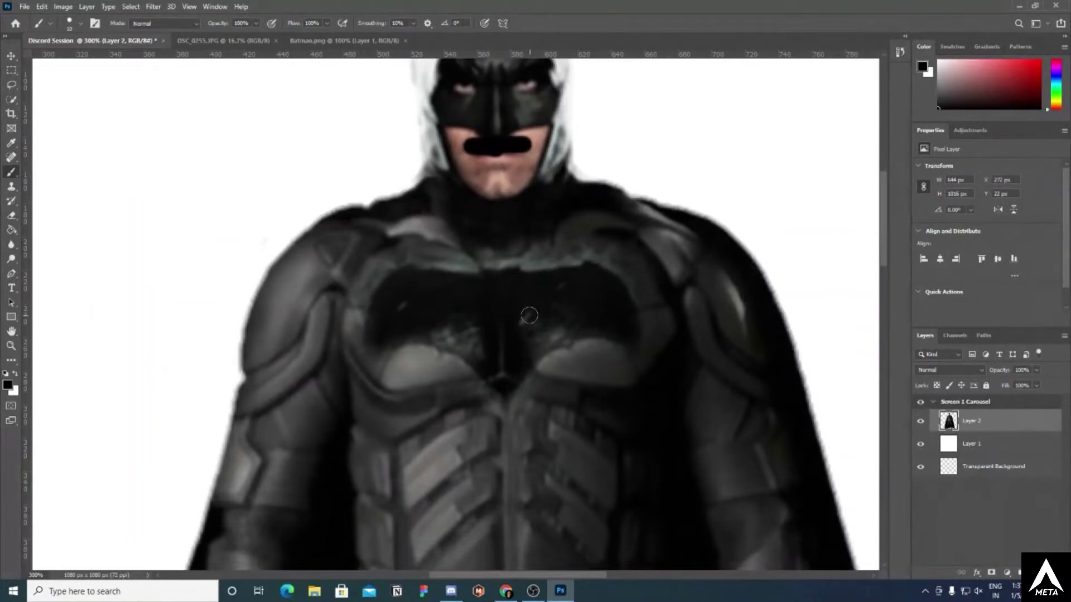
pyautogui.hotkey('ctrl', '0')
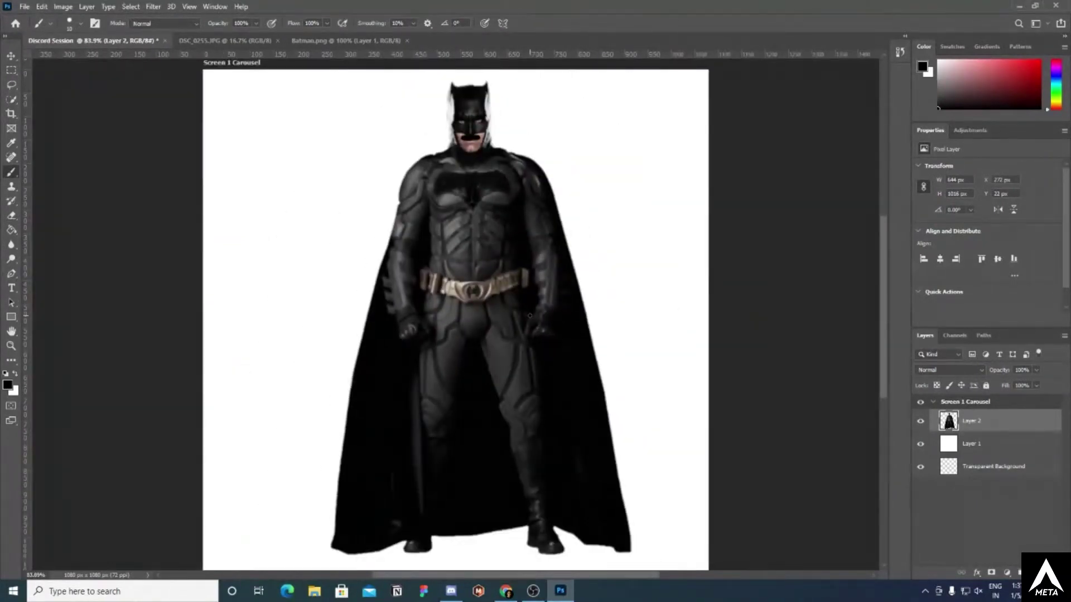
# - Move the Batman layer slightly down to about Y 51 px and convert it to a smart object
pyautogui.click(12, 56)
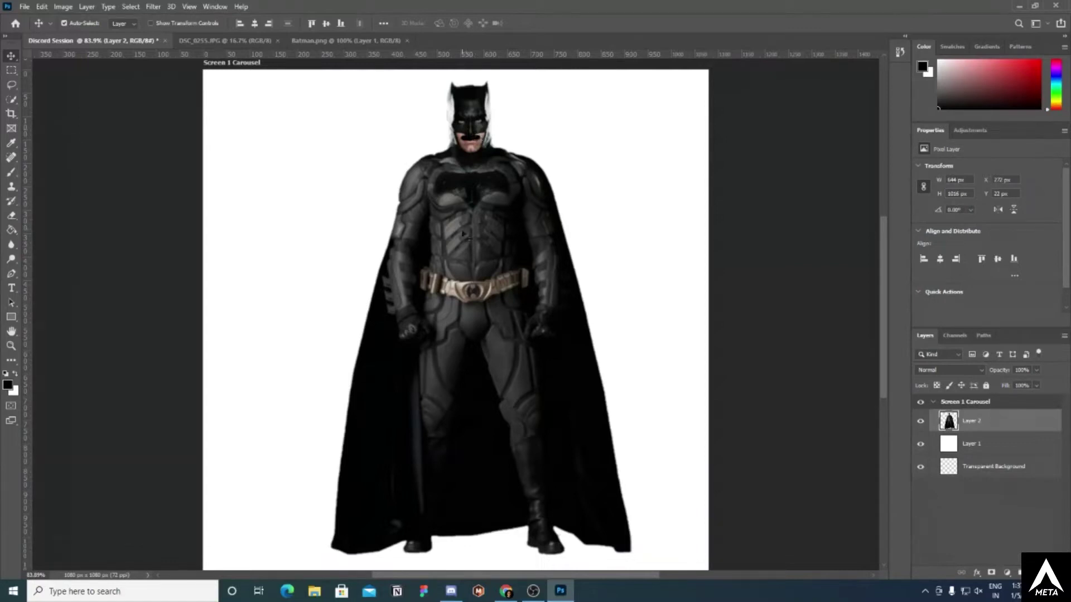
pyautogui.moveTo(463, 234)
pyautogui.mouseDown()
pyautogui.moveTo(468, 281)
pyautogui.moveTo(469, 250)
pyautogui.mouseUp()
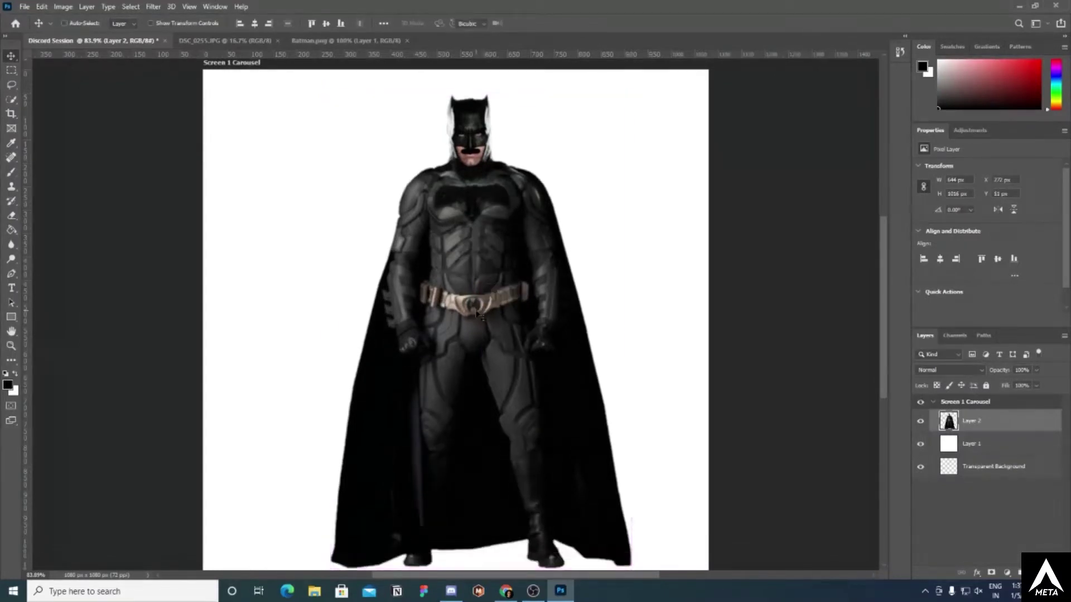
pyautogui.hotkey('ctrl', 't')
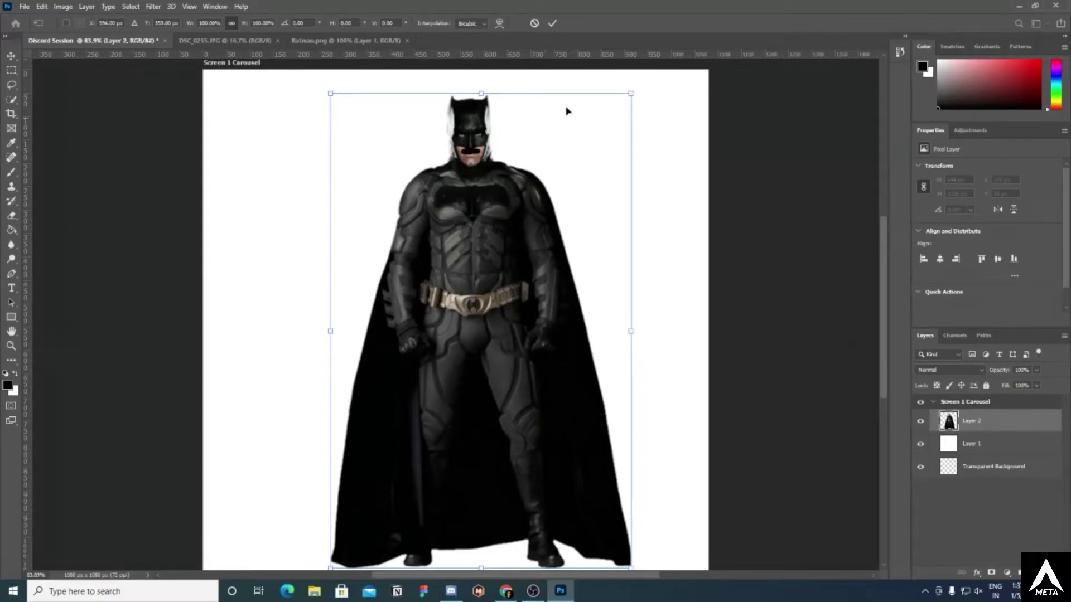
pyautogui.click(533, 24)
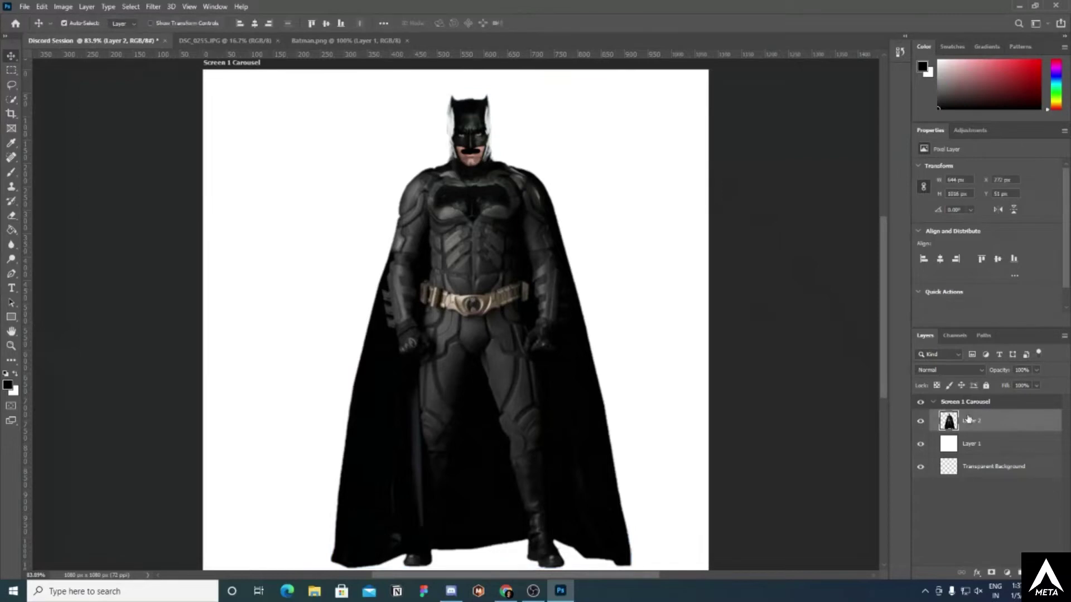
pyautogui.rightClick(968, 421)
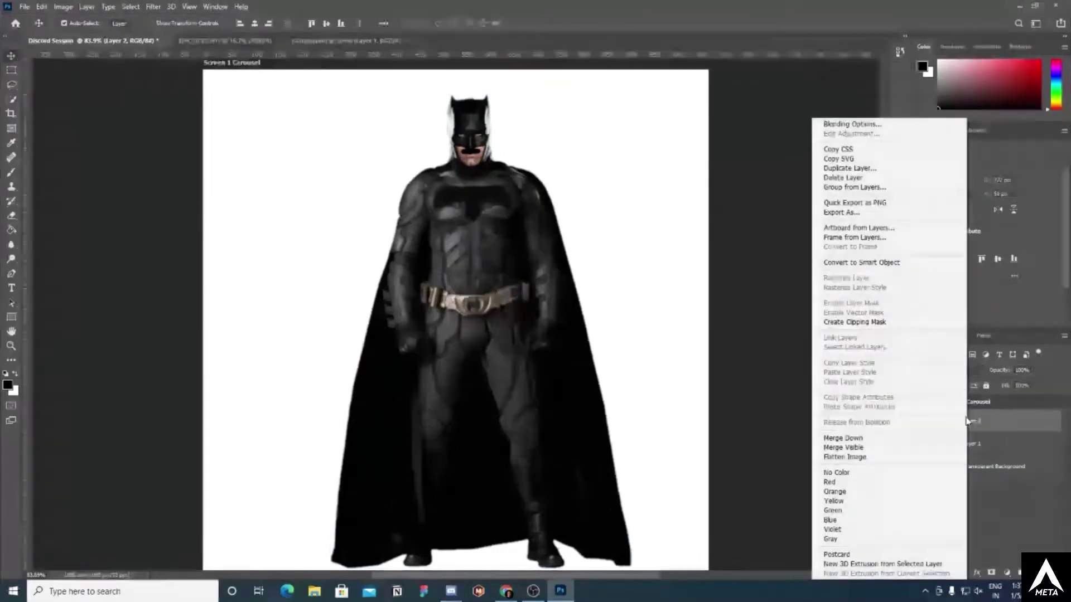
pyautogui.click(842, 263)
# - Enlarge the Batman smart object proportionally to about 160.5% and shift it toward the artboard's lower-left corner
pyautogui.hotkey('ctrl', 't')
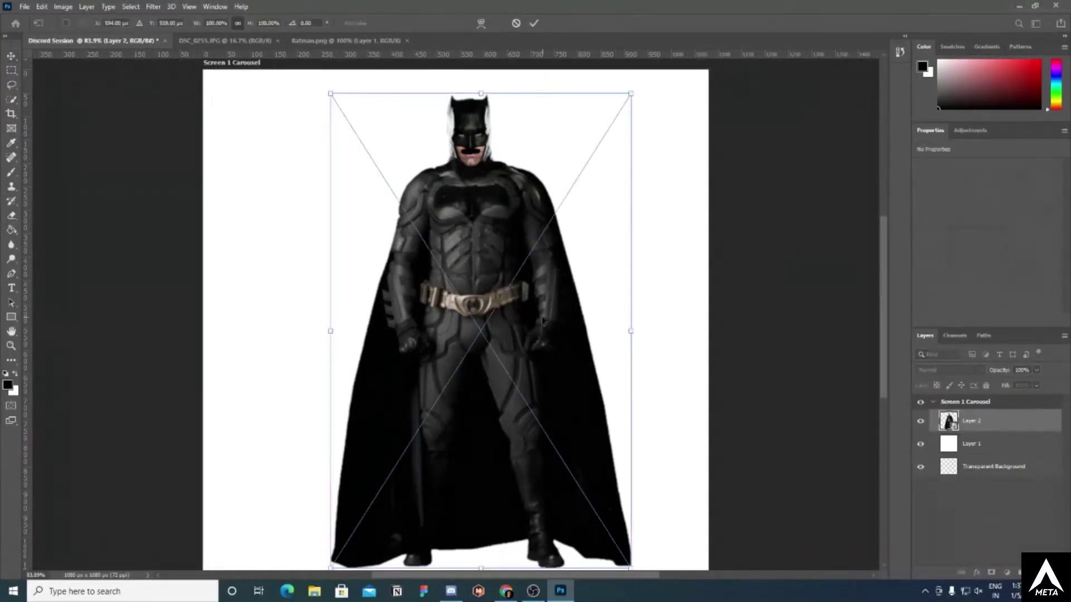
pyautogui.scroll(-2, 544, 322)
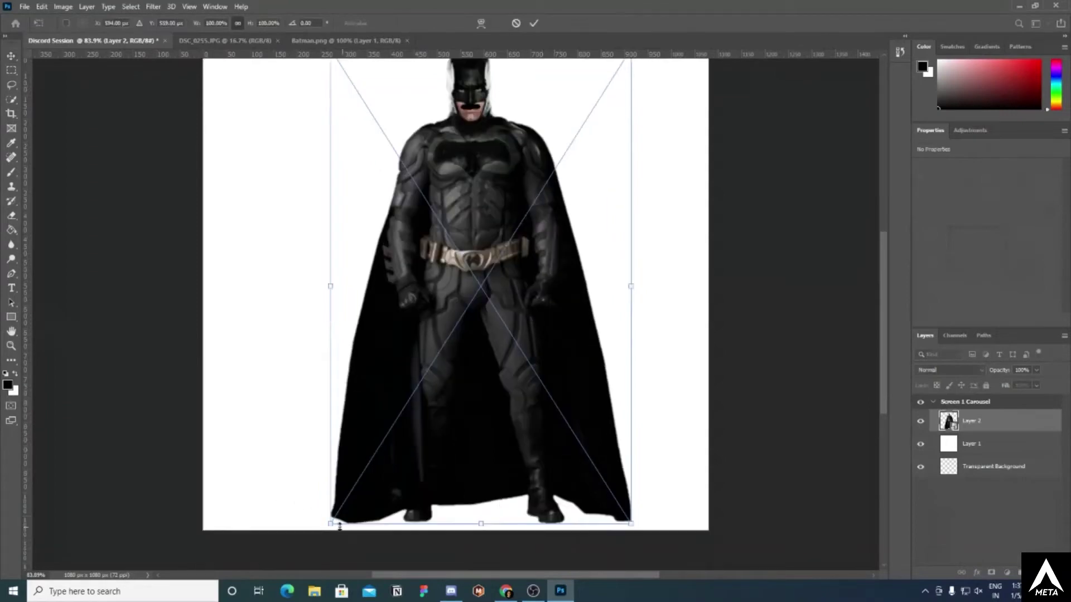
pyautogui.moveTo(329, 525); pyautogui.dragTo(56, 591)
pyautogui.scroll(2, 449, 335)
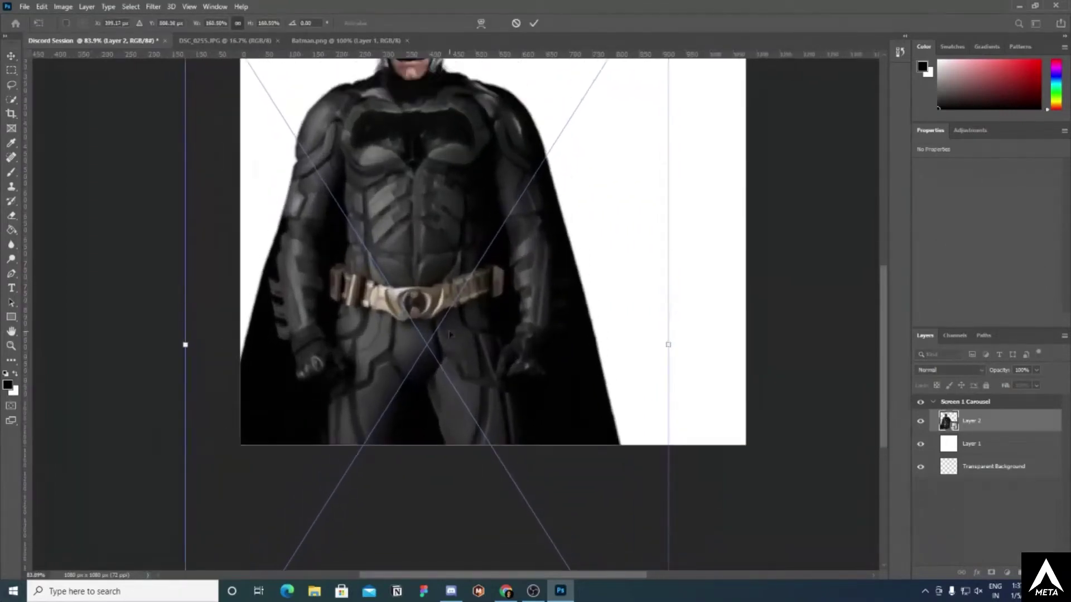
pyautogui.scroll(5, 450, 335)
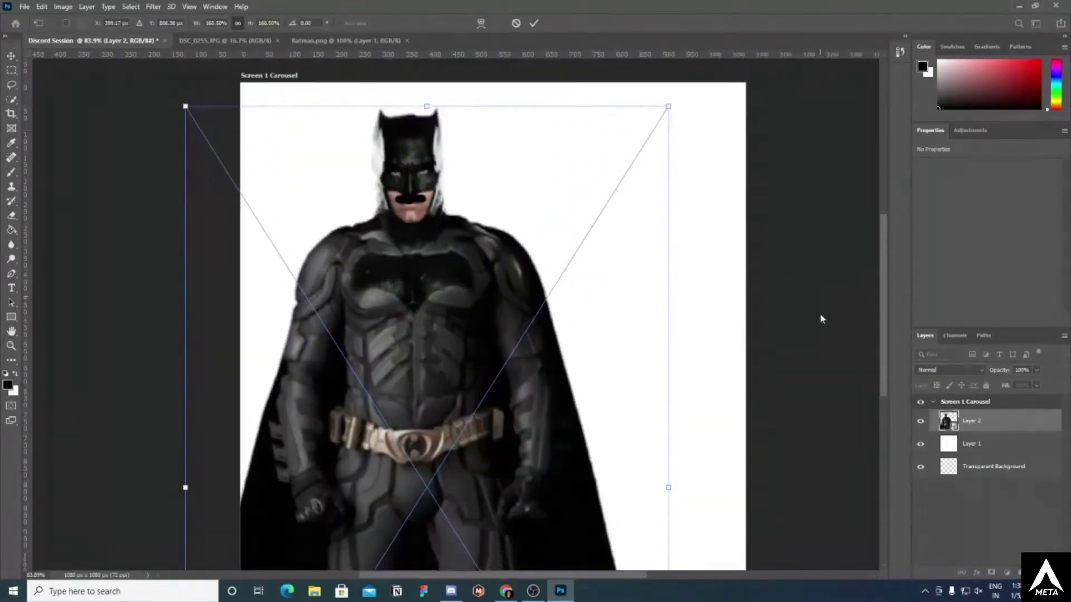
pyautogui.scroll(-5, 821, 319)
pyautogui.moveTo(424, 193); pyautogui.dragTo(358, 304)
pyautogui.scroll(-4, 580, 325)
pyautogui.scroll(4, 579, 325)
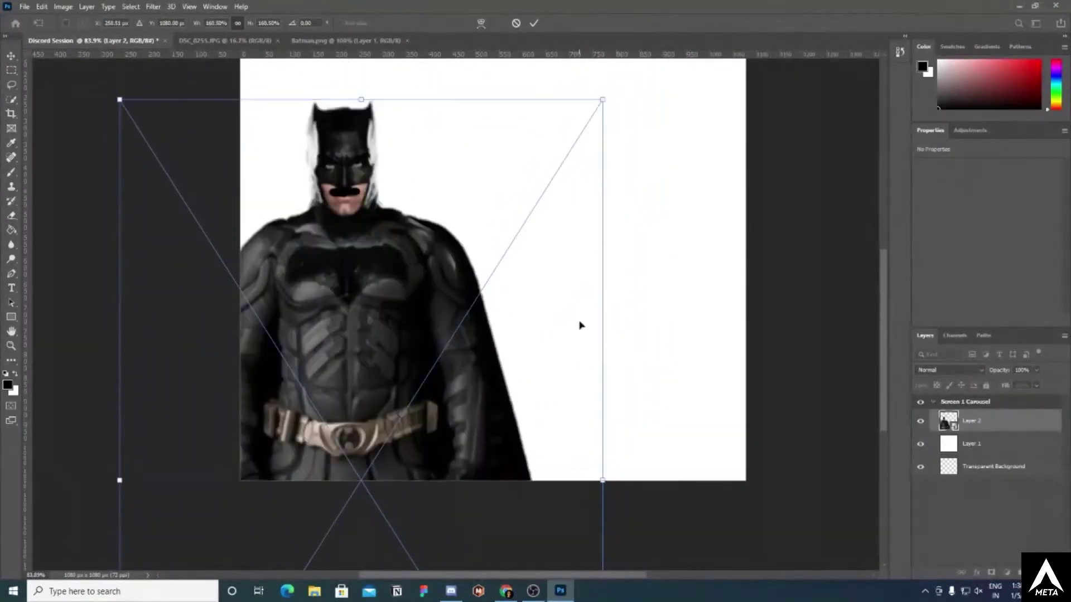
# - Scale Batman up further to about 181.5% and lower the figure so the legs fall outside the artboard
pyautogui.scroll(2, 580, 325)
pyautogui.moveTo(603, 160); pyautogui.dragTo(664, 63)
pyautogui.scroll(-2, 591, 232)
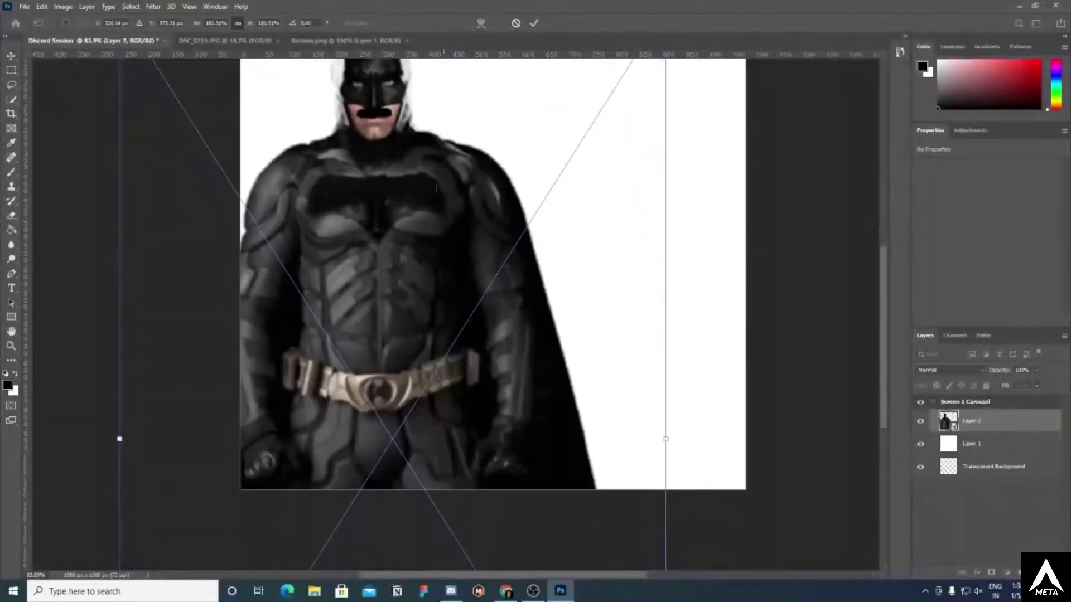
pyautogui.moveTo(437, 188); pyautogui.dragTo(412, 229)
pyautogui.scroll(2, 725, 259)
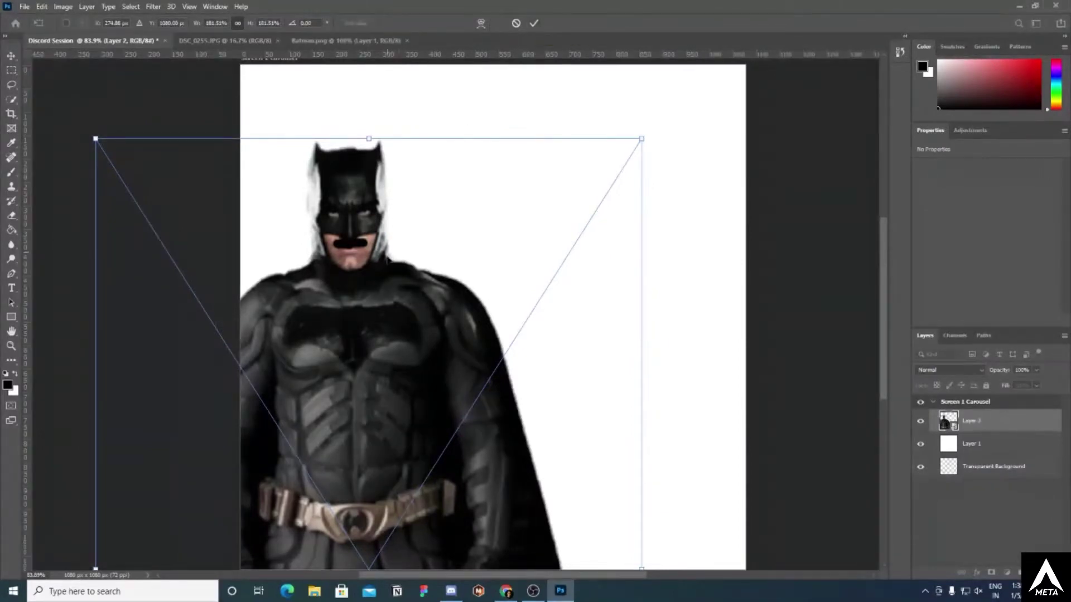
pyautogui.moveTo(388, 260); pyautogui.dragTo(393, 296)
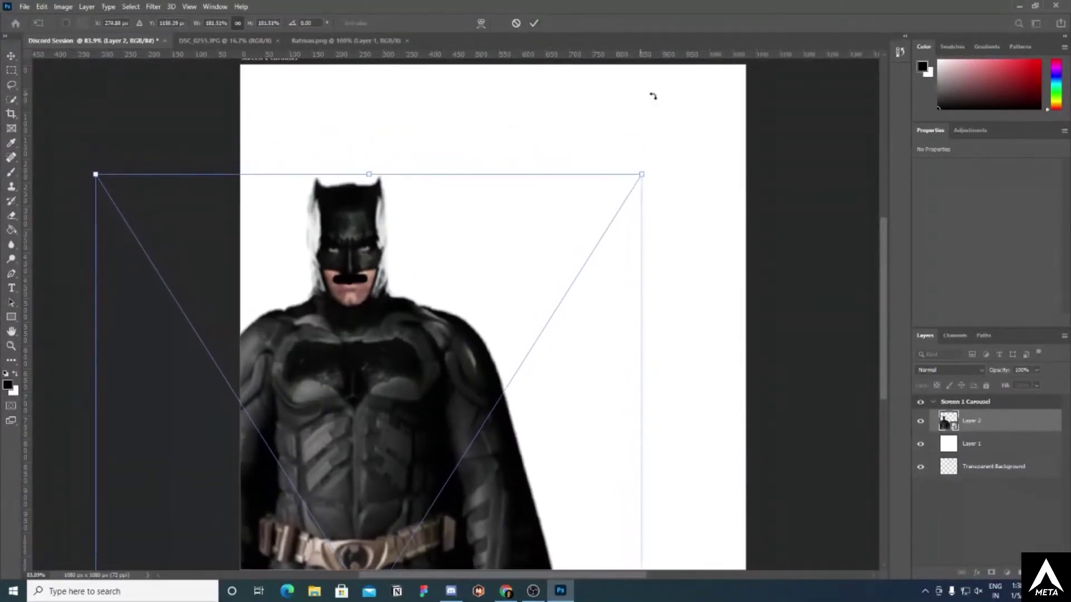
pyautogui.click(536, 23)
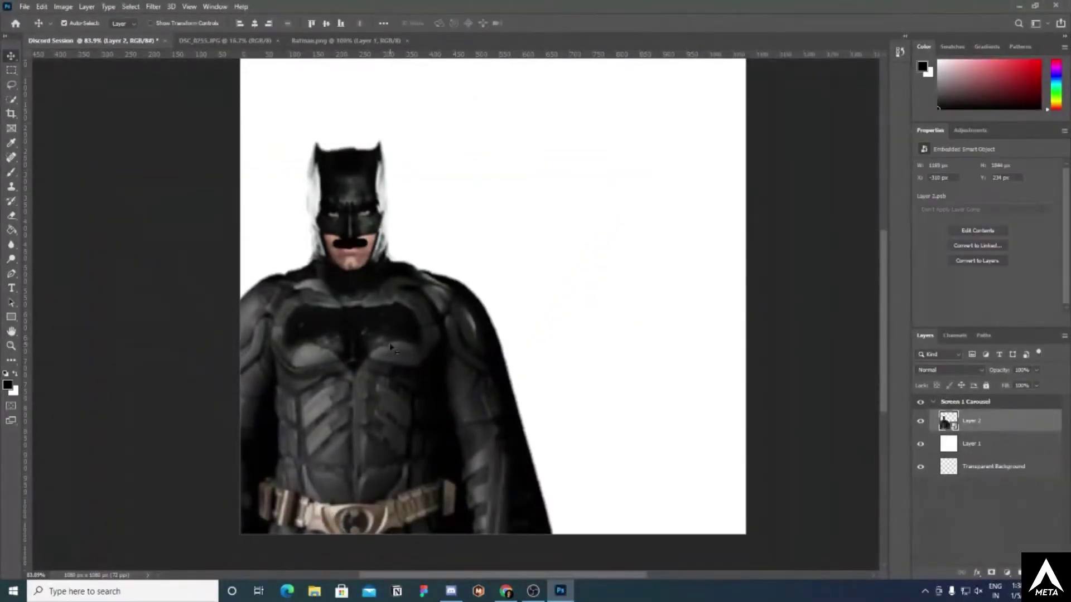
# - Reposition Batman at about X -257 px, Y 190 px and rotate the figure counterclockwise to about -4.75°
pyautogui.moveTo(388, 348); pyautogui.dragTo(413, 327)
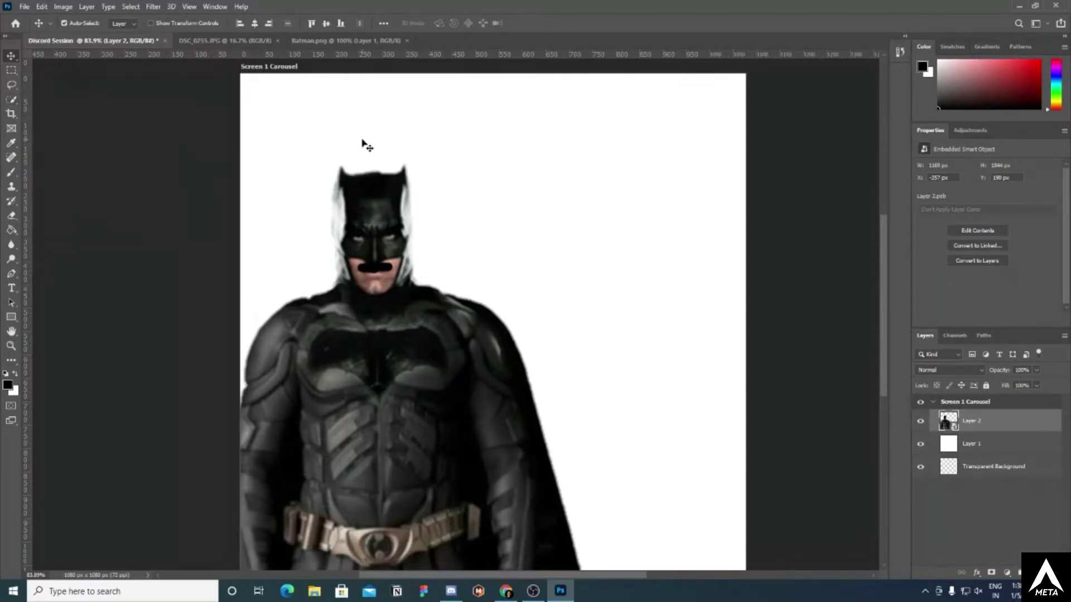
pyautogui.hotkey('ctrl', 't')
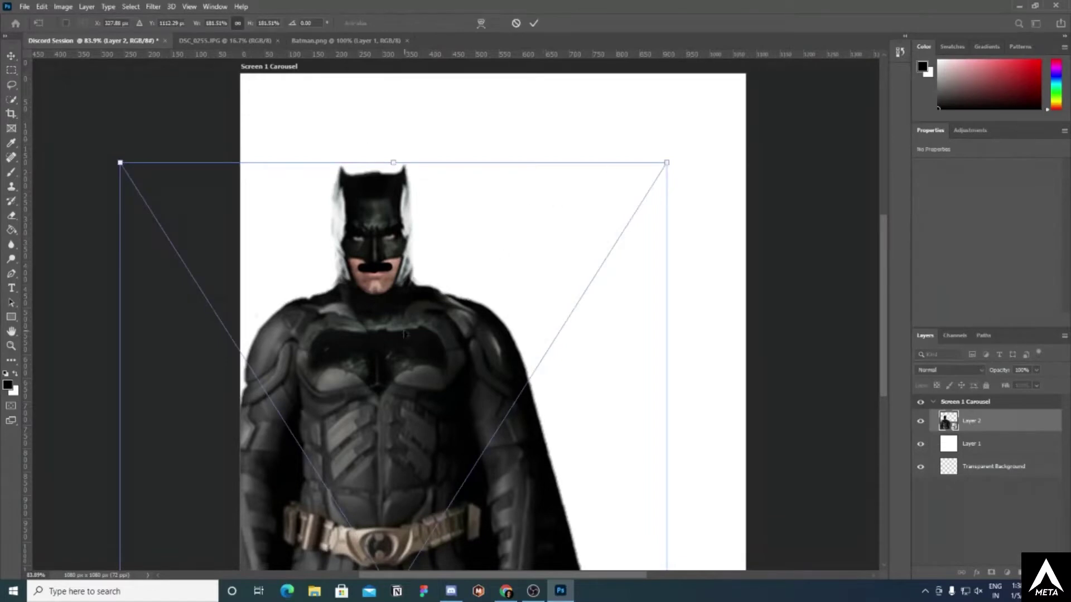
pyautogui.rightClick(416, 329)
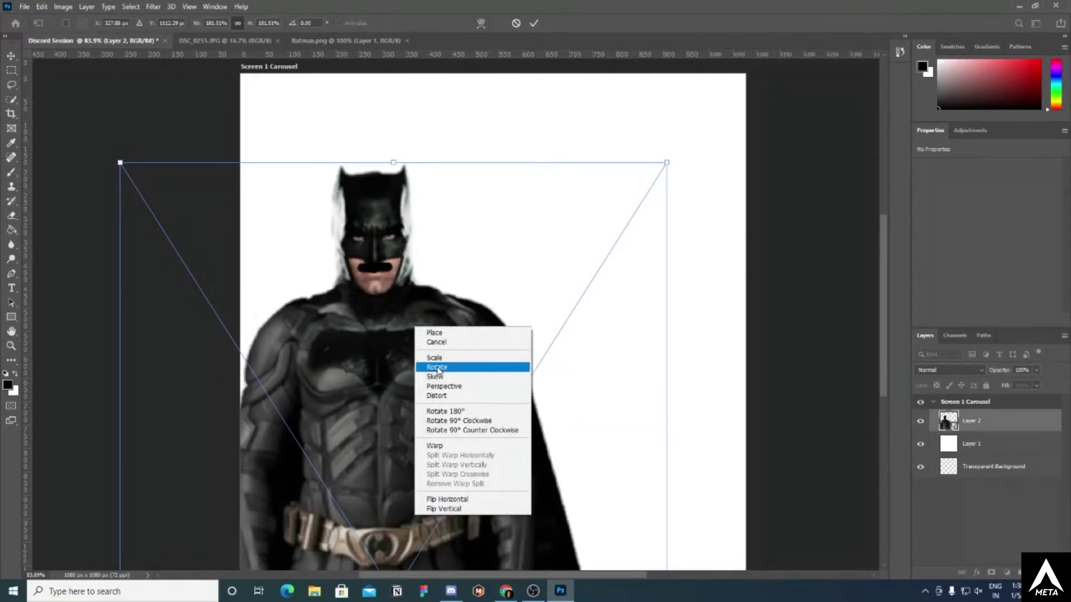
pyautogui.click(437, 368)
pyautogui.moveTo(680, 158); pyautogui.dragTo(646, 111)
pyautogui.scroll(-2, 525, 270)
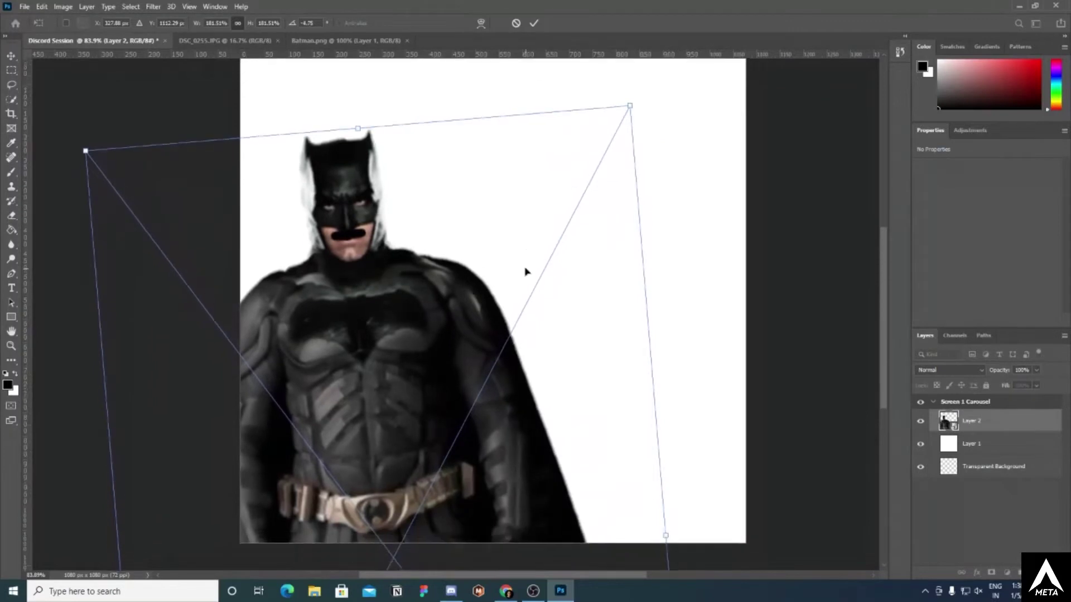
# - Distort Batman by pulling the upper corners down and the upper-left one inward, narrowing the figure toward the head, and apply the transform
pyautogui.rightClick(389, 290)
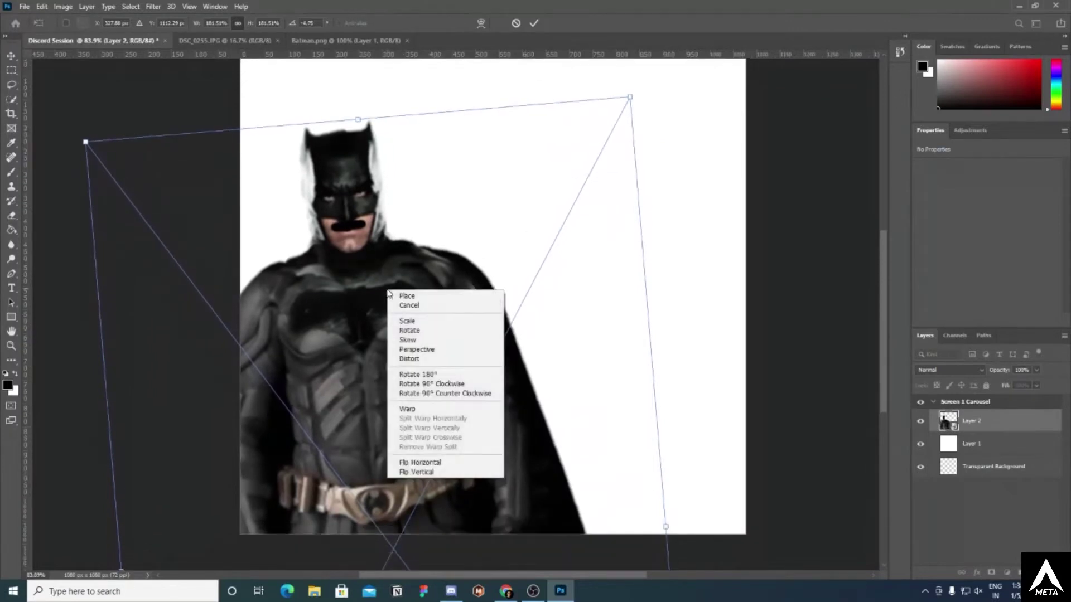
pyautogui.click(414, 360)
pyautogui.moveTo(630, 98); pyautogui.dragTo(619, 168)
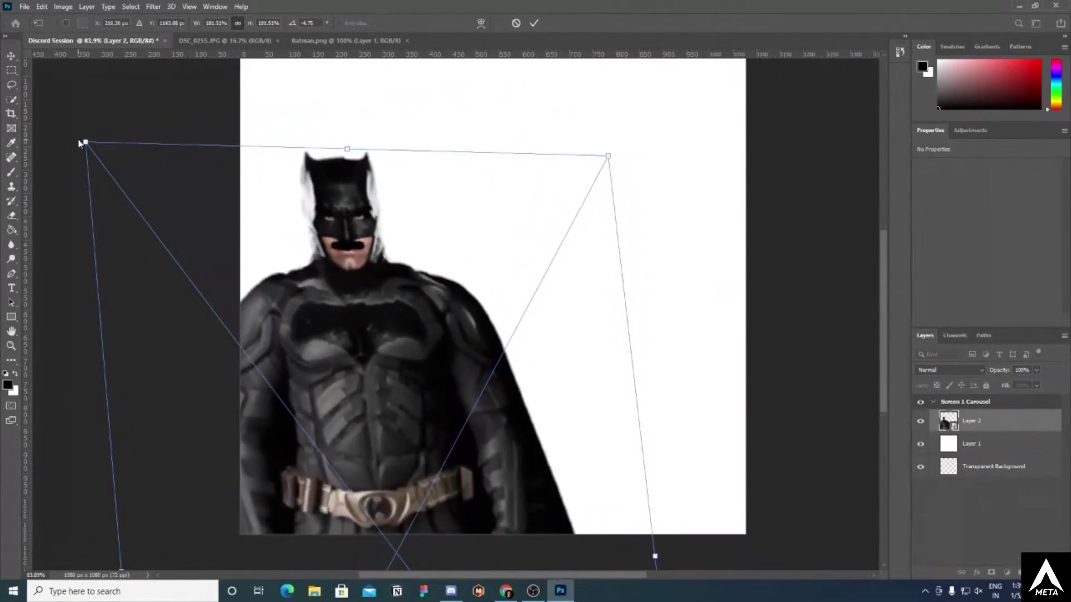
pyautogui.moveTo(82, 143); pyautogui.dragTo(216, 206)
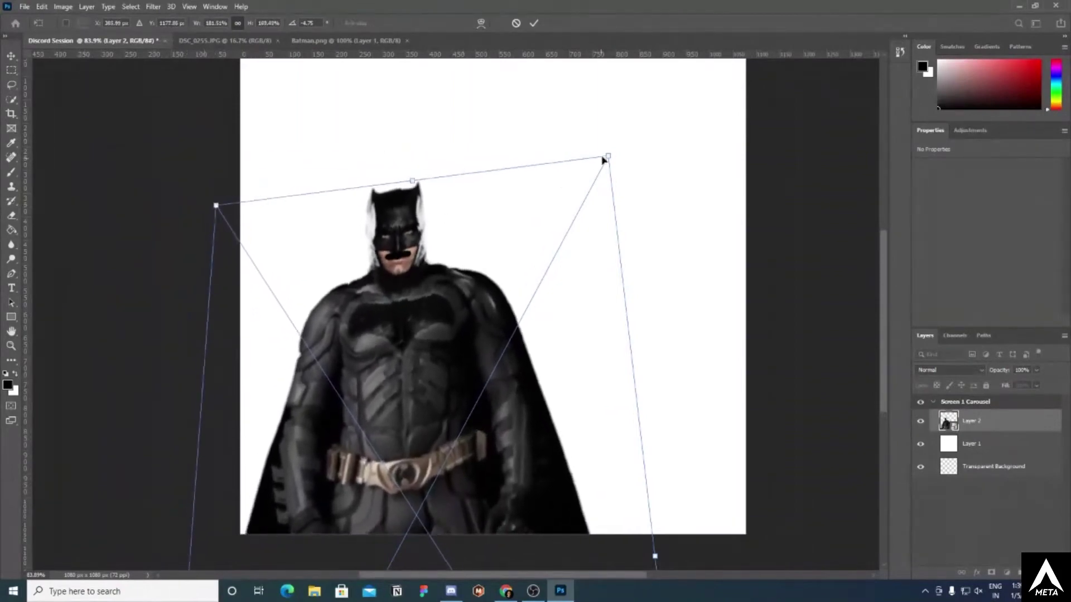
pyautogui.moveTo(603, 161); pyautogui.dragTo(609, 205)
pyautogui.rightClick(504, 279)
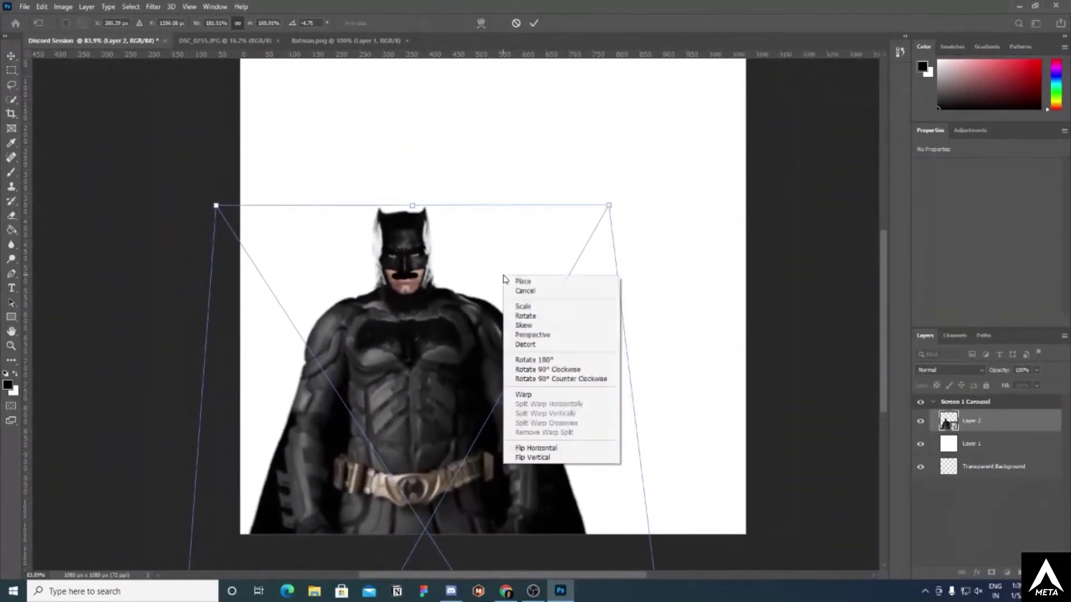
pyautogui.click(531, 328)
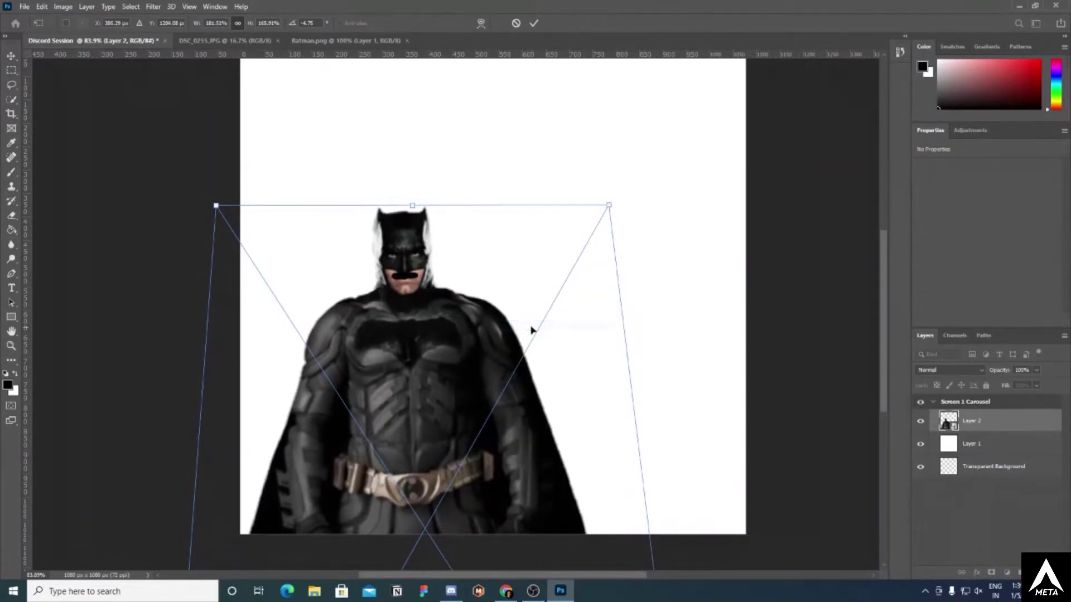
pyautogui.scroll(-2, 531, 329)
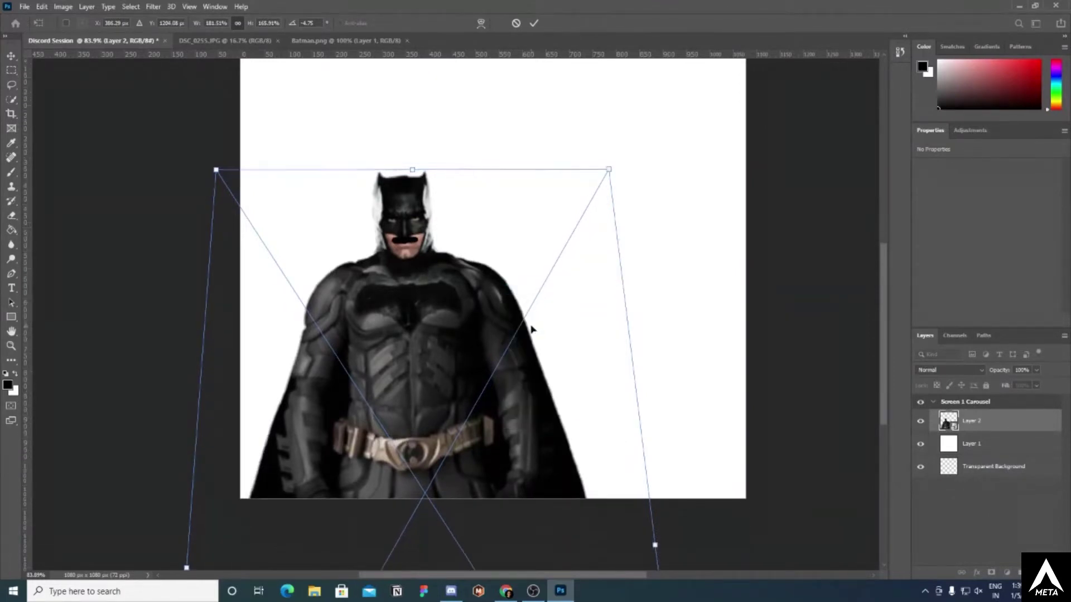
pyautogui.click(533, 23)
# - Try distorting the Batman smart object by nudging the upper-left corner of its transform box slightly upward
pyautogui.rightClick(413, 270)
pyautogui.click(440, 286)
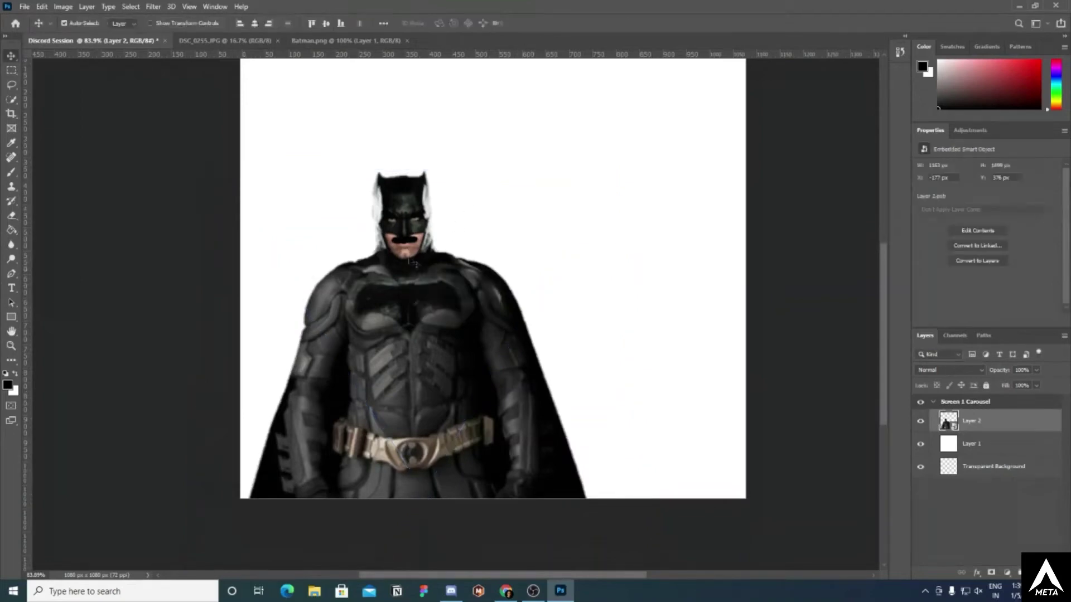
pyautogui.hotkey('ctrl', 't')
pyautogui.rightClick(413, 259)
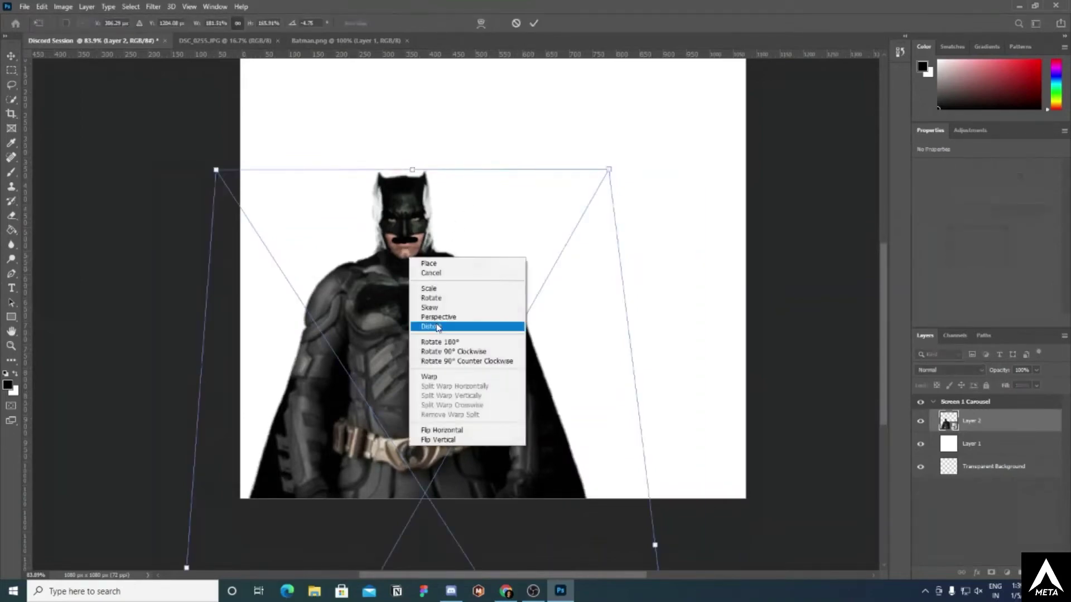
pyautogui.click(440, 308)
pyautogui.rightClick(438, 304)
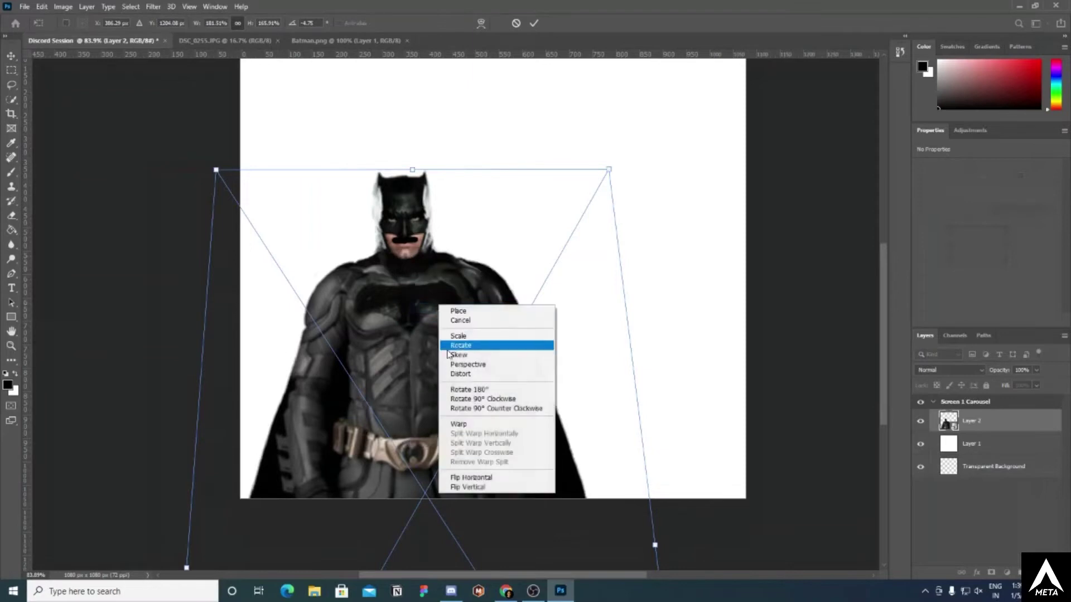
pyautogui.click(453, 366)
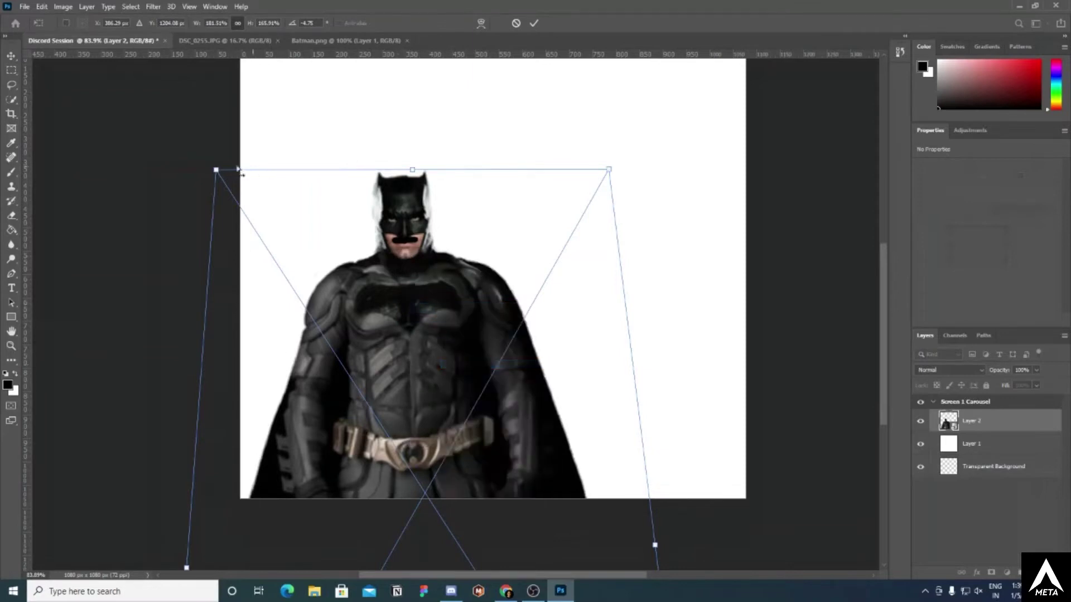
pyautogui.moveTo(215, 170)
pyautogui.mouseDown()
pyautogui.moveTo(216, 181)
pyautogui.moveTo(216, 167)
pyautogui.mouseUp()
# - Try warping Batman by pulling the side handles inward, the top edge's curve down and both upper corners up
pyautogui.rightClick(417, 329)
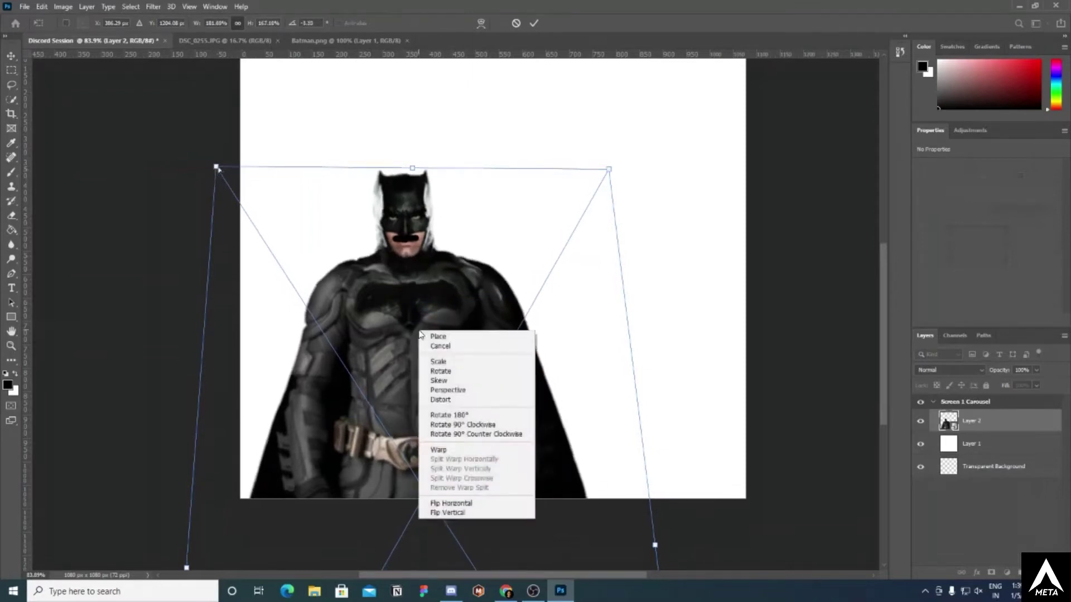
pyautogui.click(441, 450)
pyautogui.scroll(-3, 228, 359)
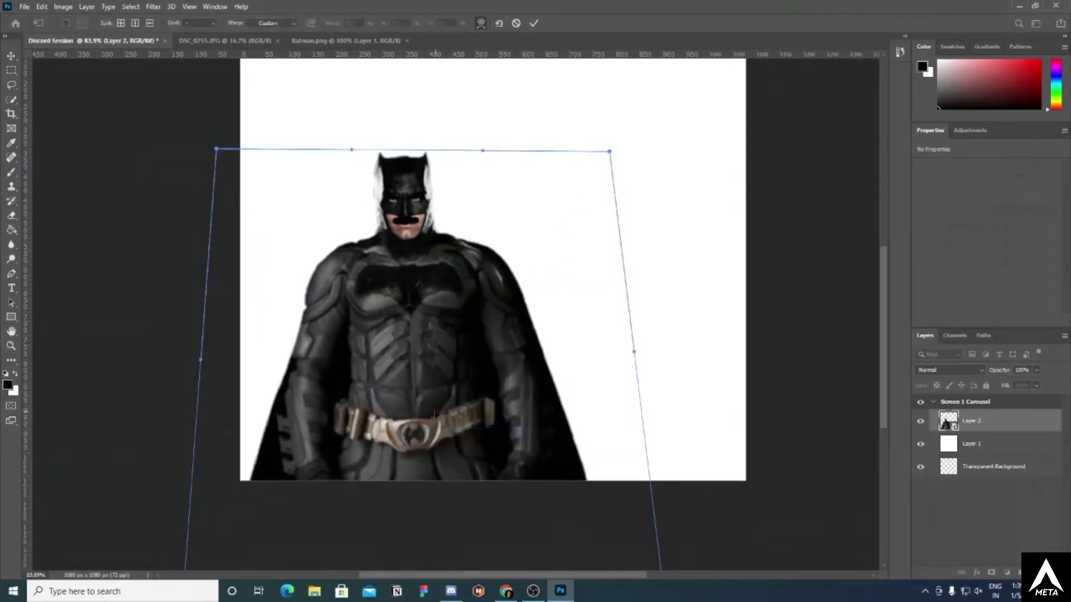
pyautogui.moveTo(202, 352); pyautogui.dragTo(289, 315)
pyautogui.moveTo(634, 343); pyautogui.dragTo(575, 341)
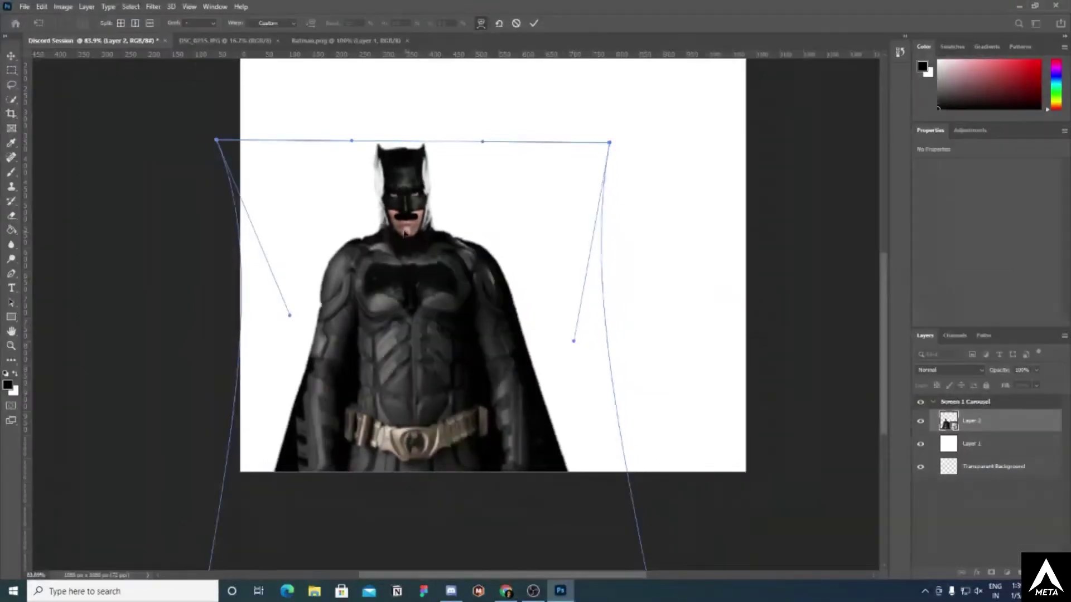
pyautogui.moveTo(351, 144); pyautogui.dragTo(353, 163)
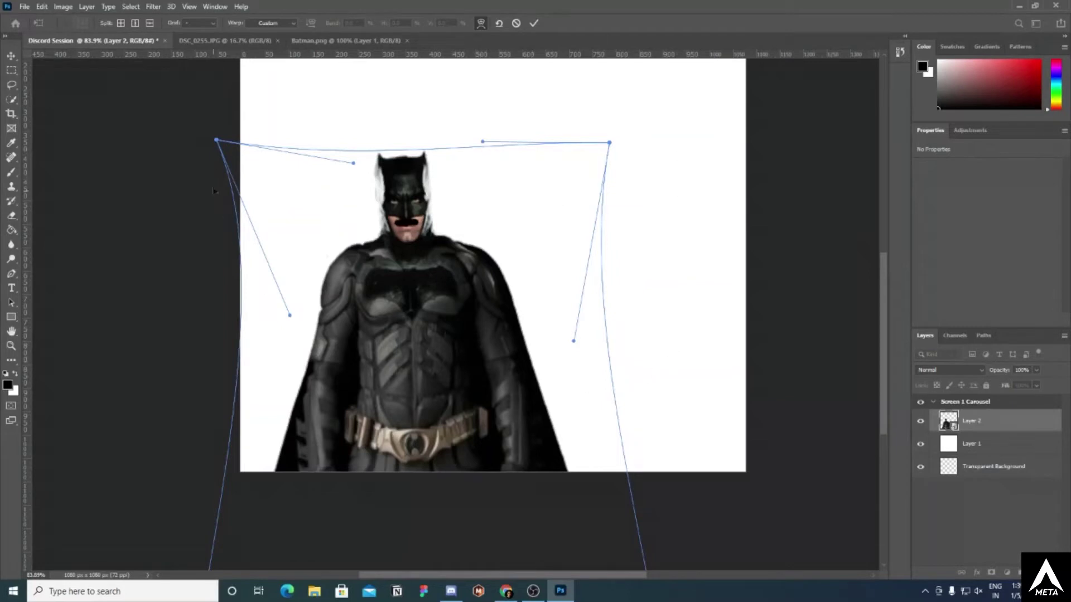
pyautogui.moveTo(216, 140); pyautogui.dragTo(219, 92)
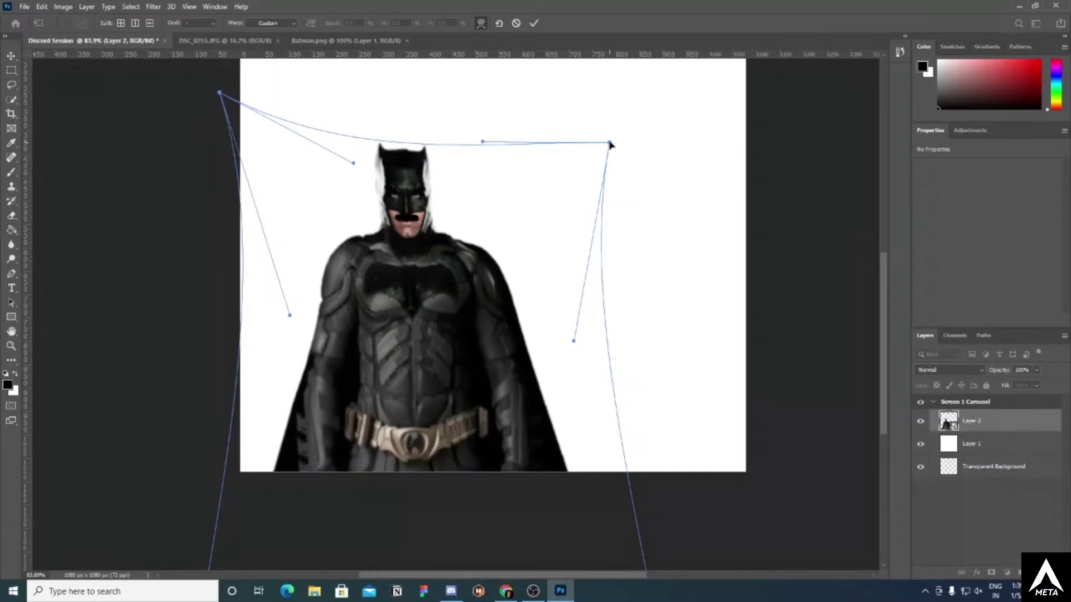
pyautogui.moveTo(610, 143); pyautogui.dragTo(625, 80)
pyautogui.scroll(-1, 428, 394)
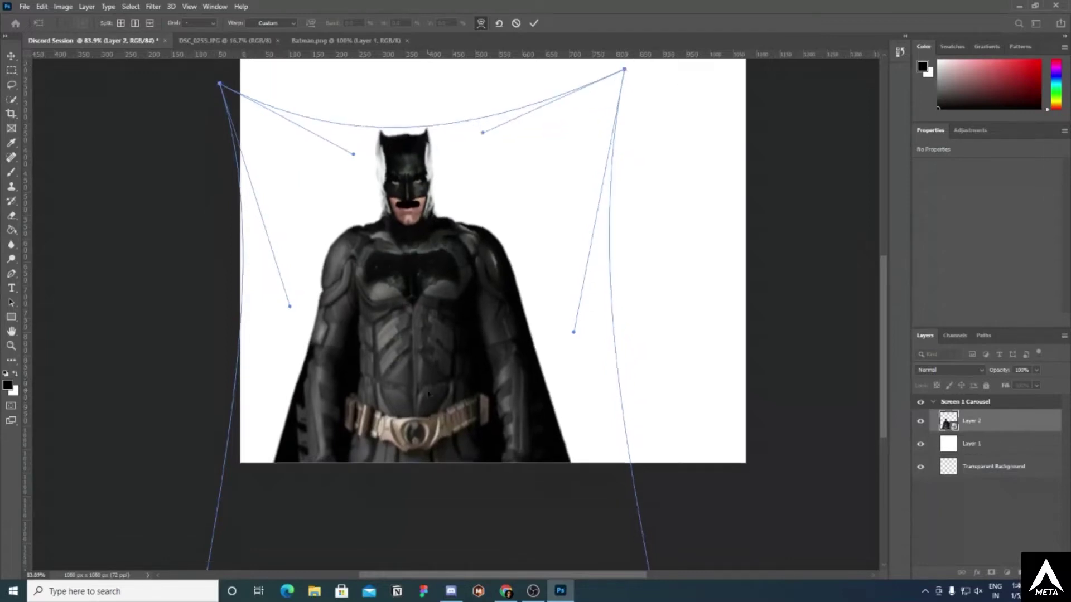
# - Try flipping the warped Batman horizontally, then undo the flip and warp edits and cancel the transform
pyautogui.rightClick(399, 299)
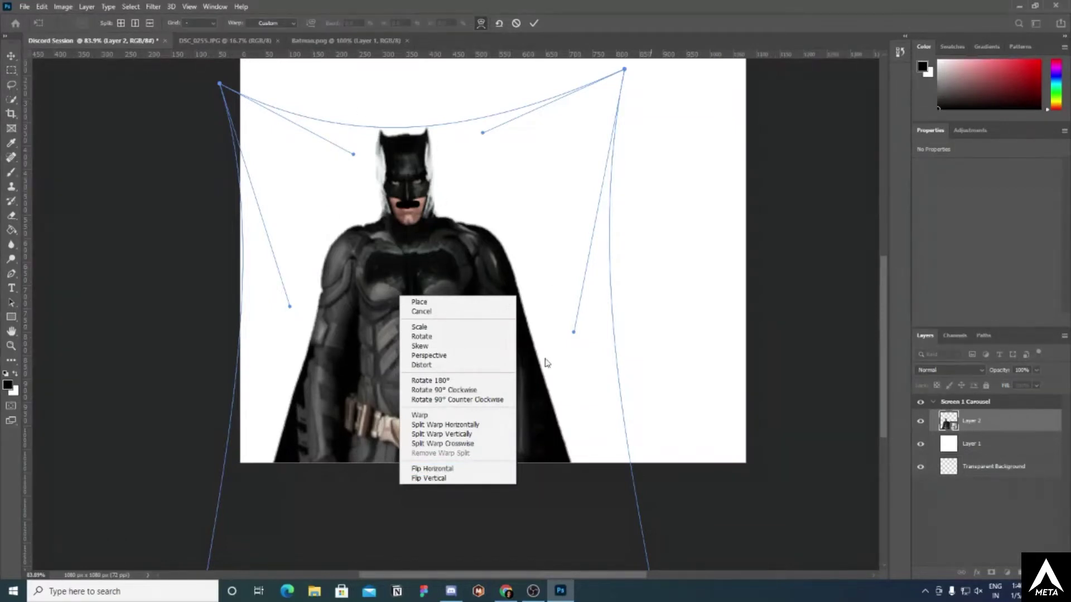
pyautogui.click(437, 468)
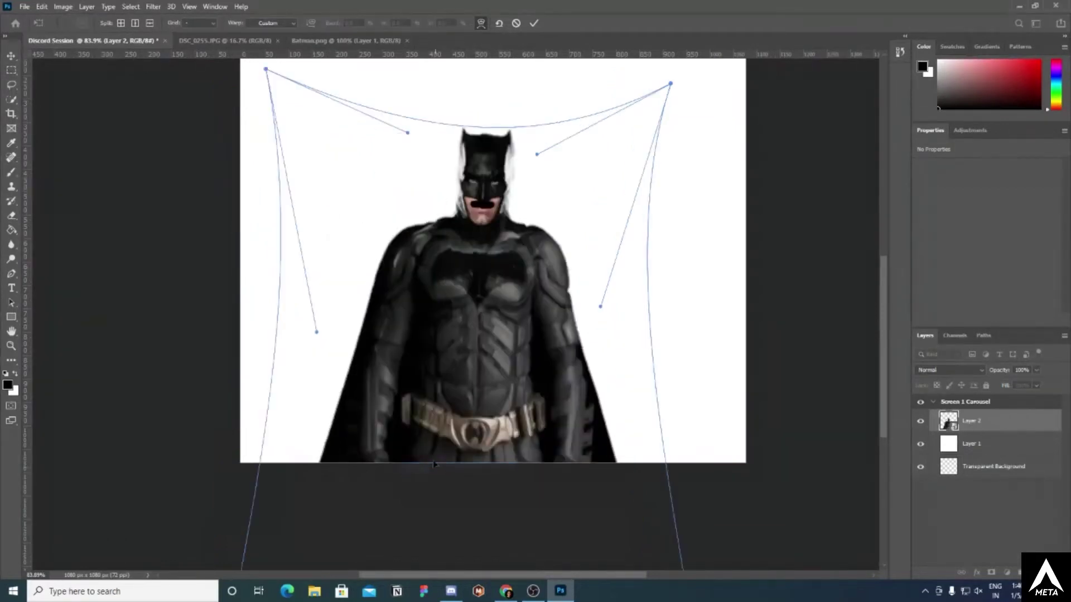
pyautogui.hotkey('ctrl', 'z')
pyautogui.hotkey('ctrl', 'z')
pyautogui.hotkey('ctrl', 'z')
pyautogui.hotkey('ctrl', 'z')
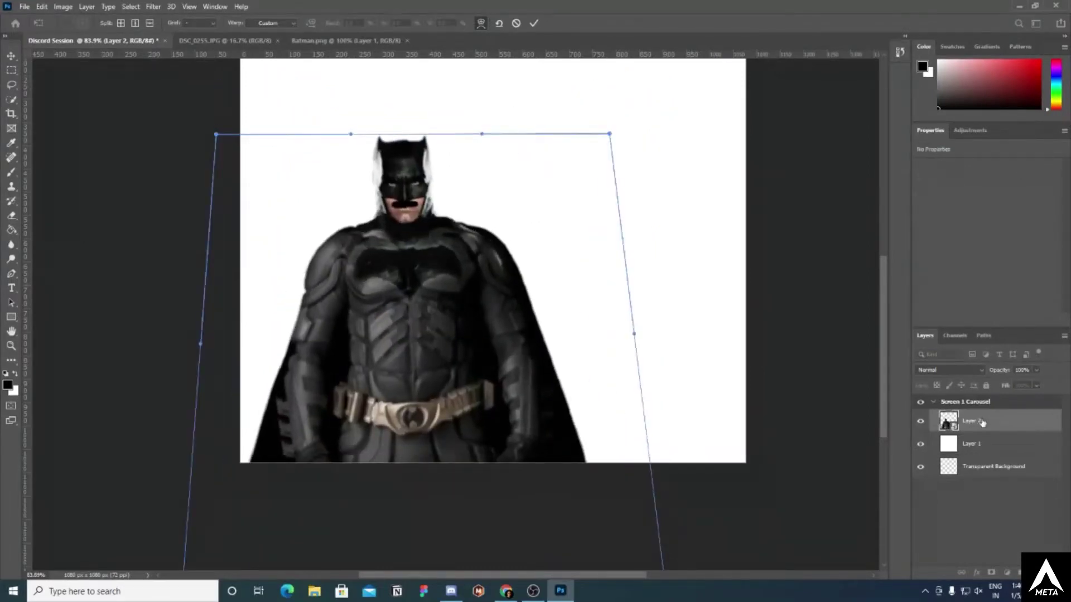
pyautogui.press('Escape')
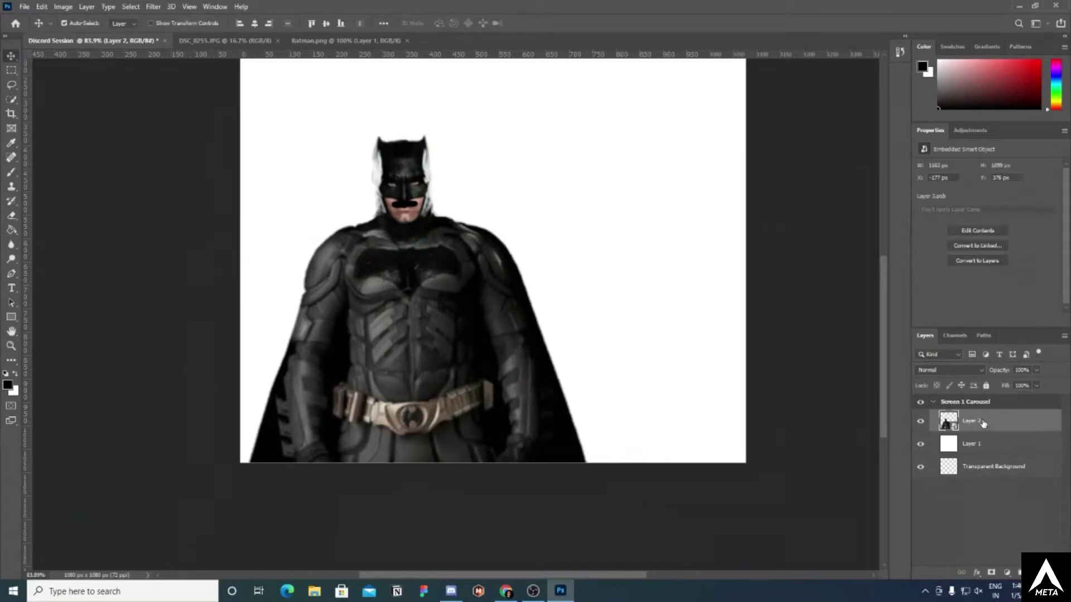
# - Enlarge the Batman smart object proportionally toward the artboard's upper right and apply the transform
pyautogui.hotkey('ctrl', 't')
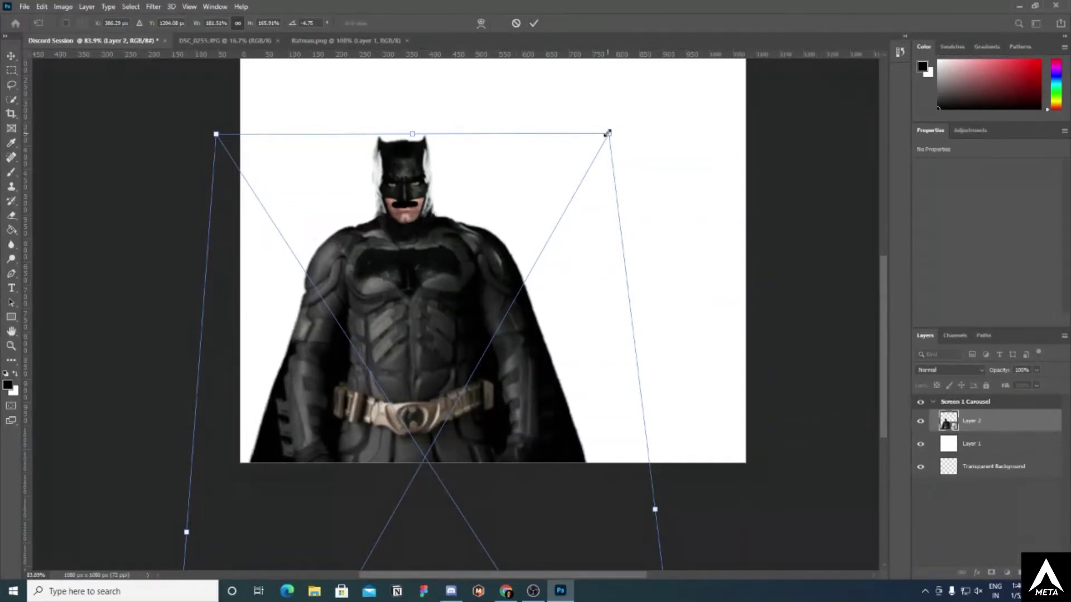
pyautogui.moveTo(608, 134); pyautogui.dragTo(676, 98)
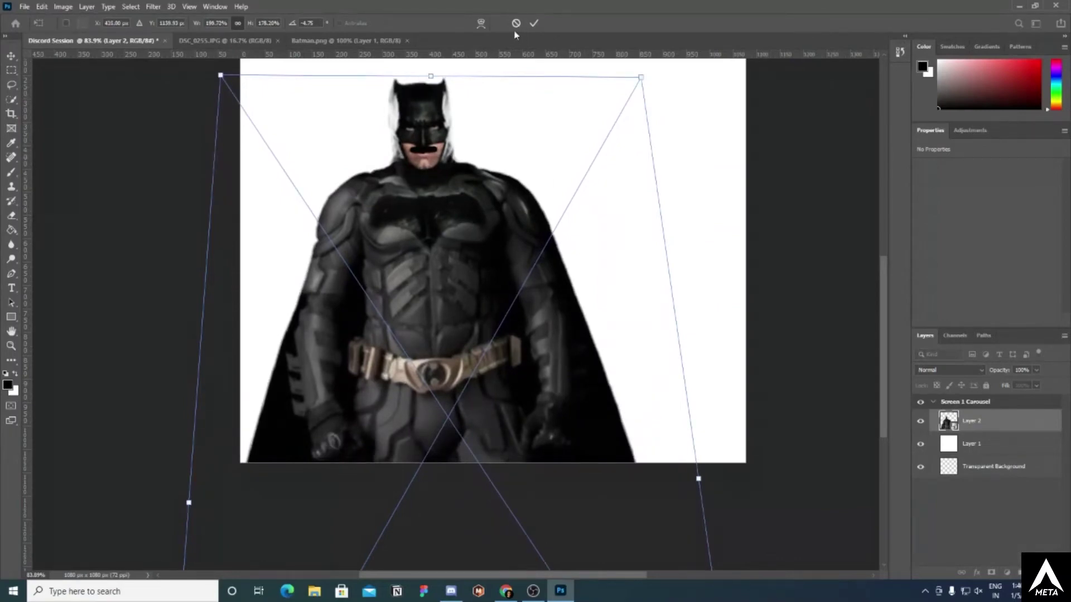
pyautogui.press('Return')
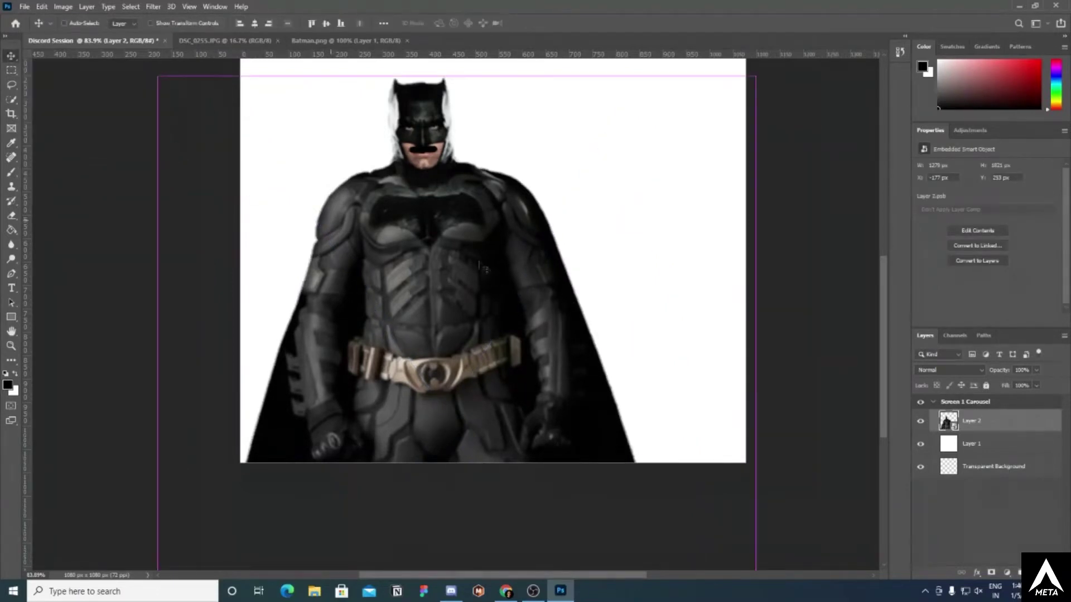
# - Try shrinking Batman toward the artboard's lower-left corner, then undo the edits back to before the Batman layer was added
pyautogui.hotkey('ctrl', 't')
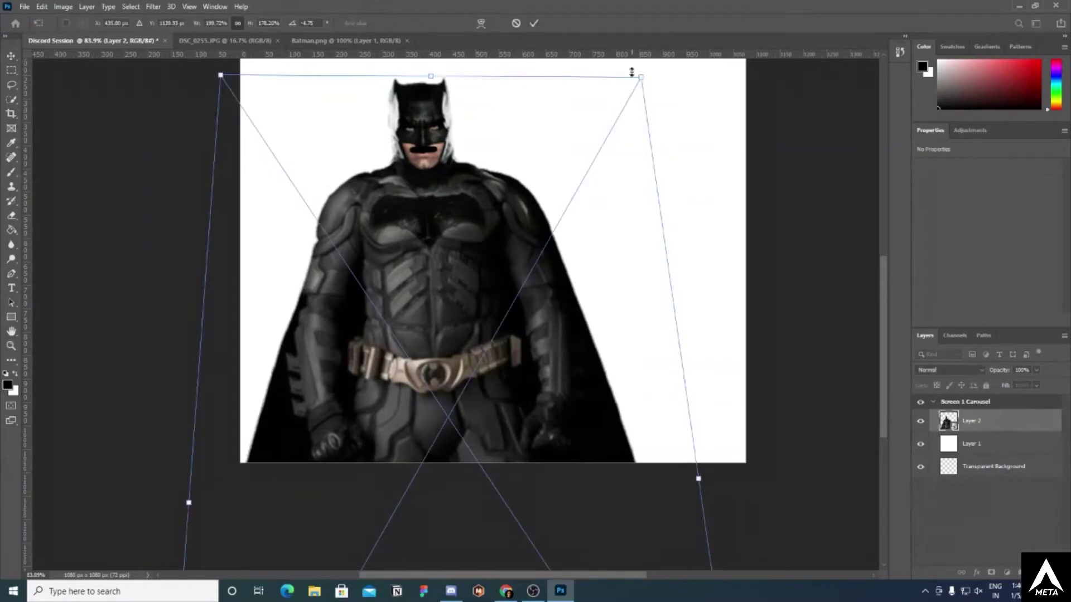
pyautogui.hotkey('ctrl', 'z')
pyautogui.click(534, 23)
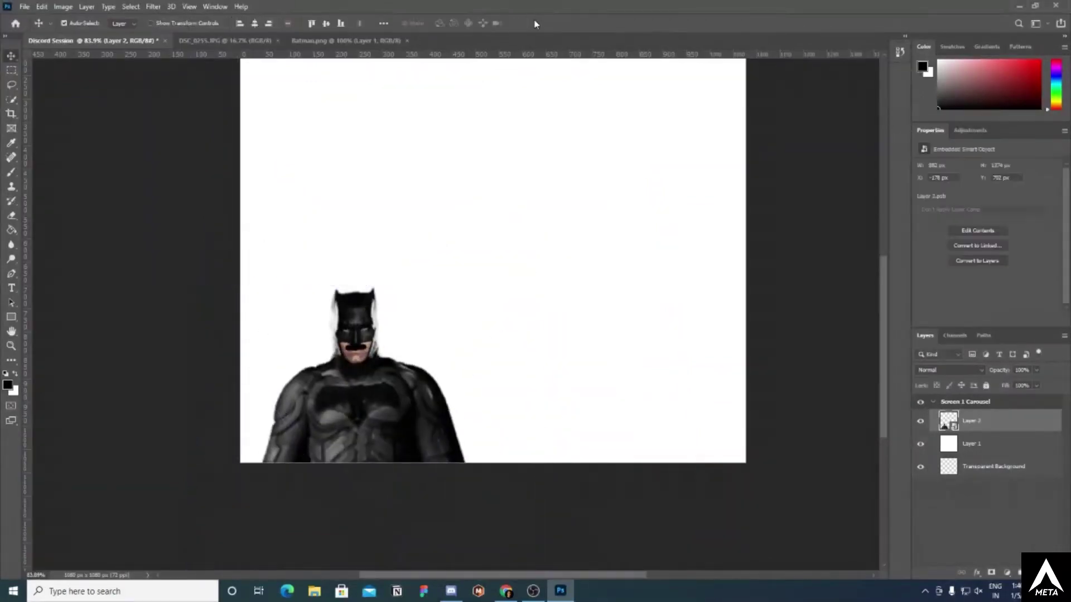
pyautogui.hotkey('ctrl', 'z')
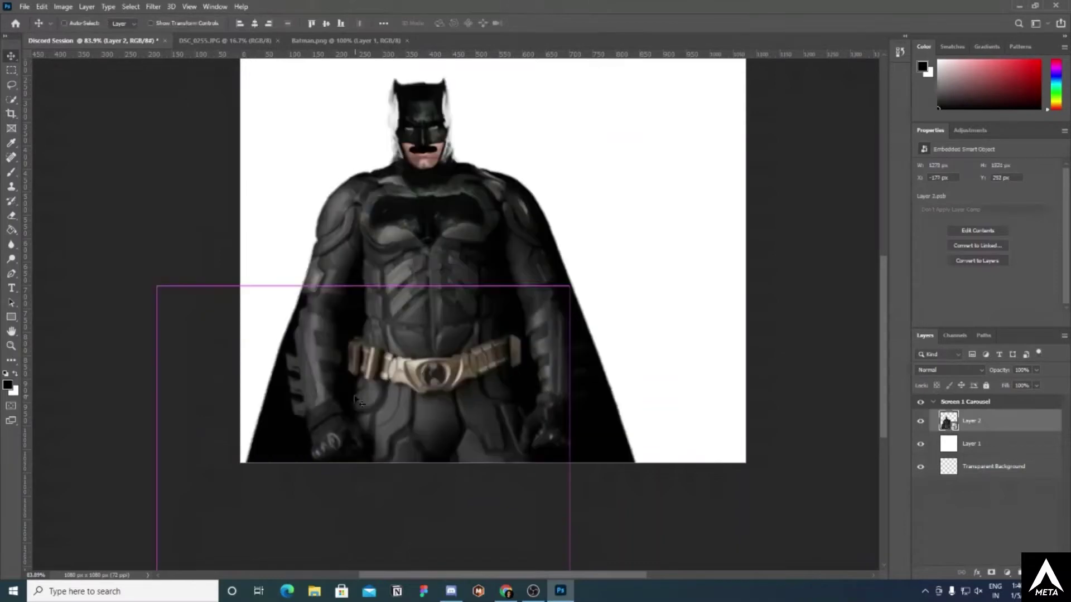
pyautogui.hotkey('ctrl', 'z')
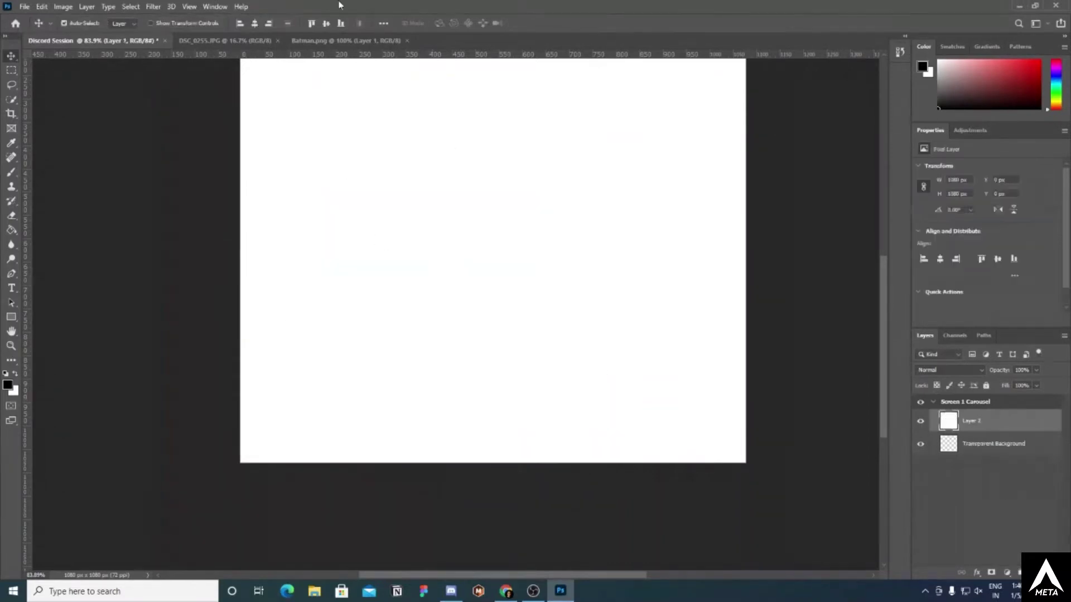
# - Bring the Batman layer from Batman.png into the Discord Session document above the white Layer 1
pyautogui.click(330, 39)
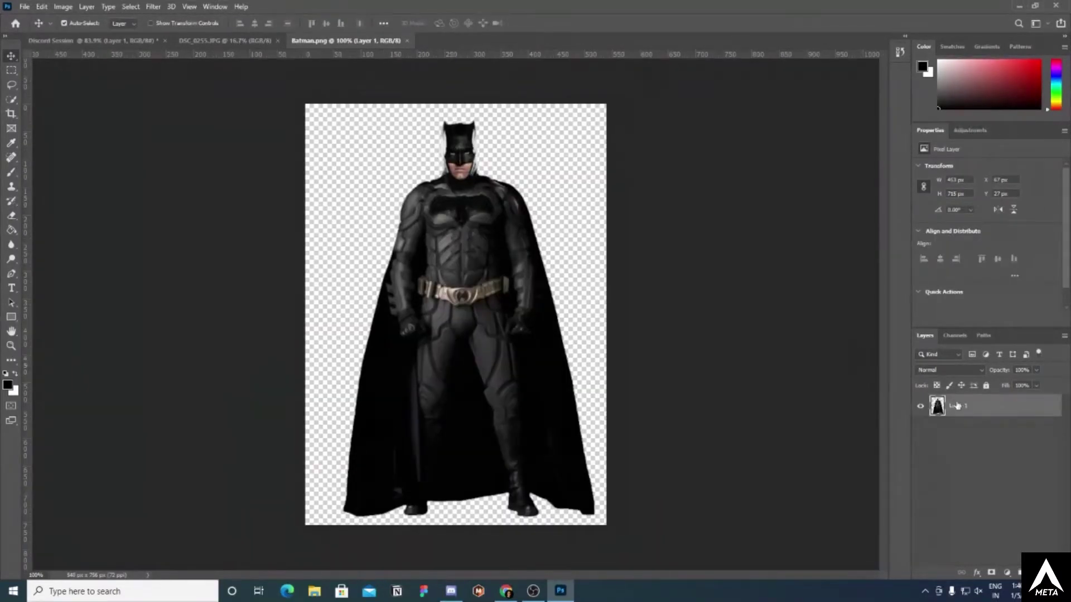
pyautogui.hotkey('ctrl', 'Tab')
pyautogui.hotkey('ctrl', 'v')
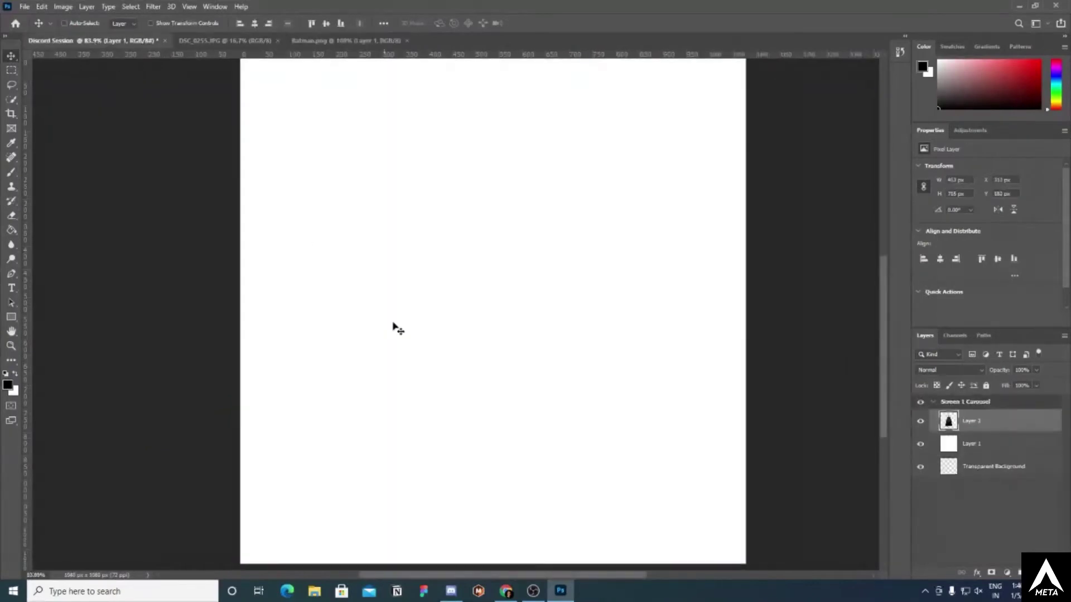
# - Try enlarging the Batman pixel layer to about 197.5% toward the lower left, then undo the scaling and close the transform
pyautogui.hotkey('ctrl', 't')
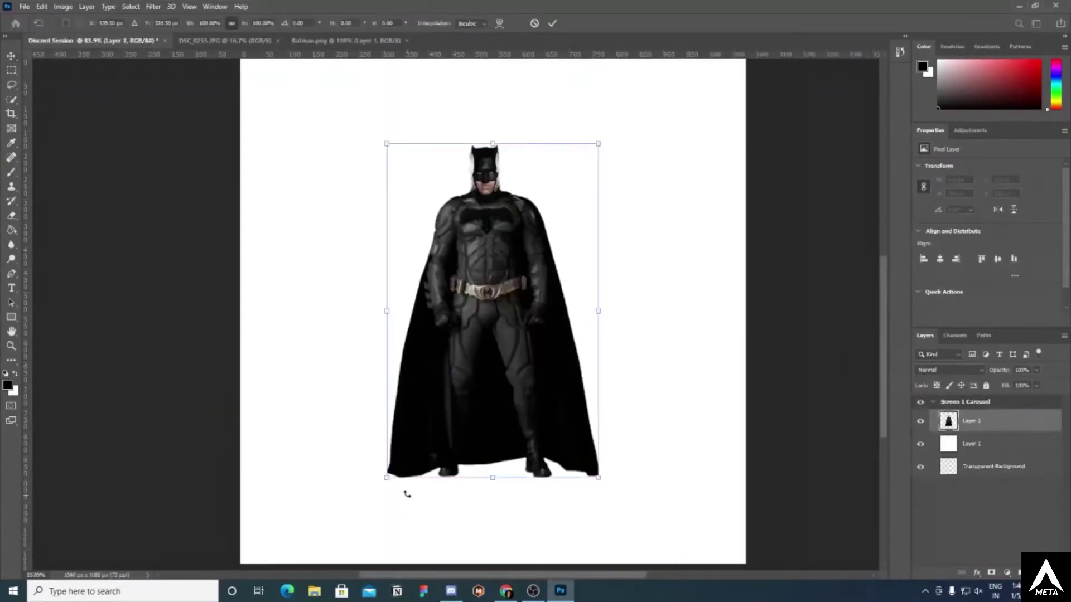
pyautogui.moveTo(388, 478); pyautogui.dragTo(67, 600)
pyautogui.scroll(1, 645, 349)
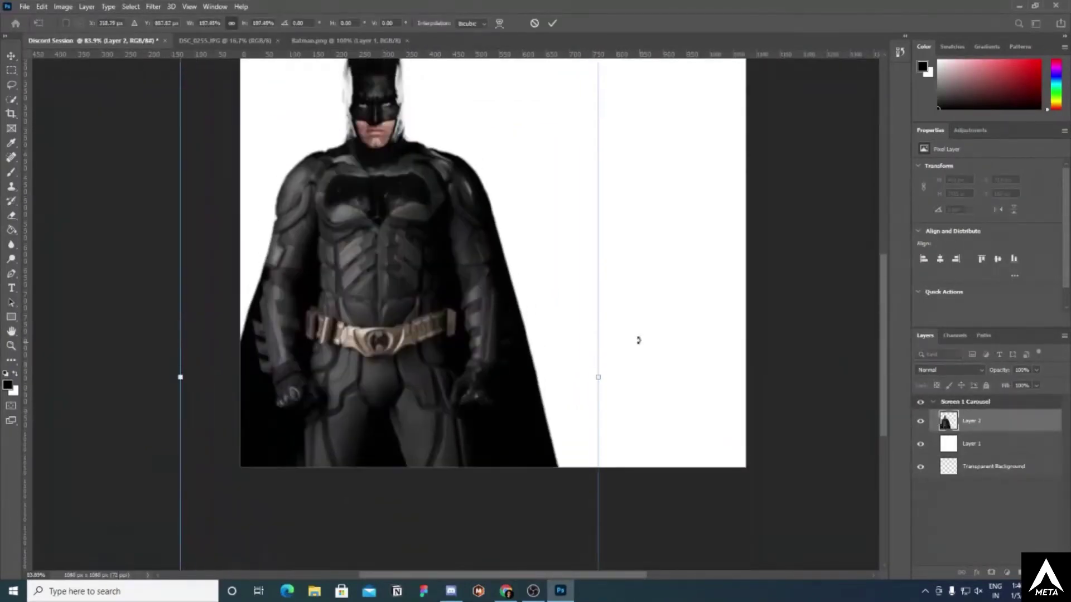
pyautogui.hotkey('ctrl', 'z')
pyautogui.click(552, 23)
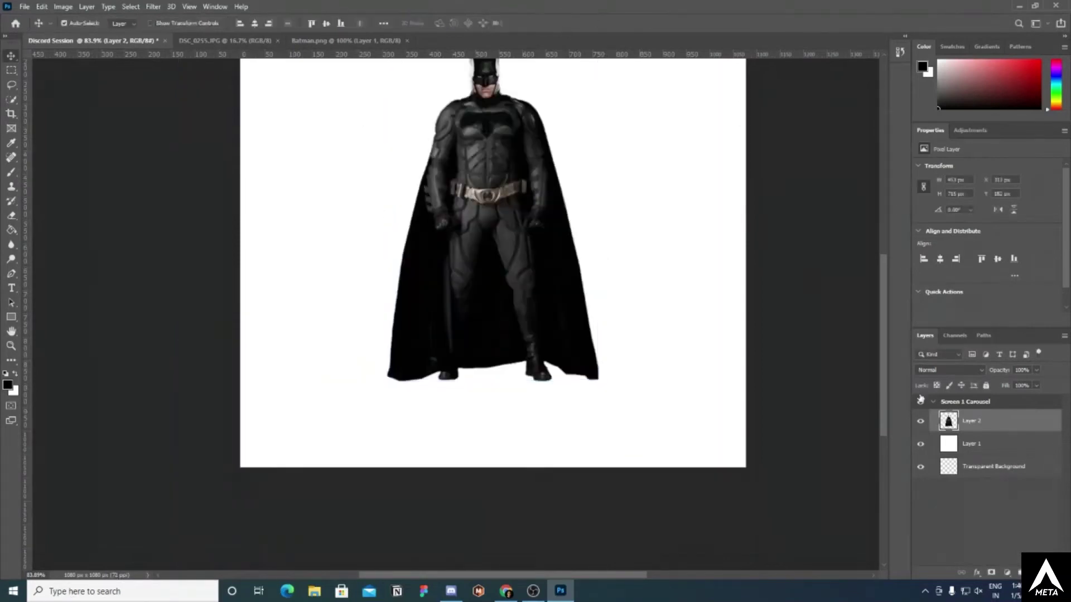
# - Convert the newly added Batman layer to a smart object
pyautogui.rightClick(958, 419)
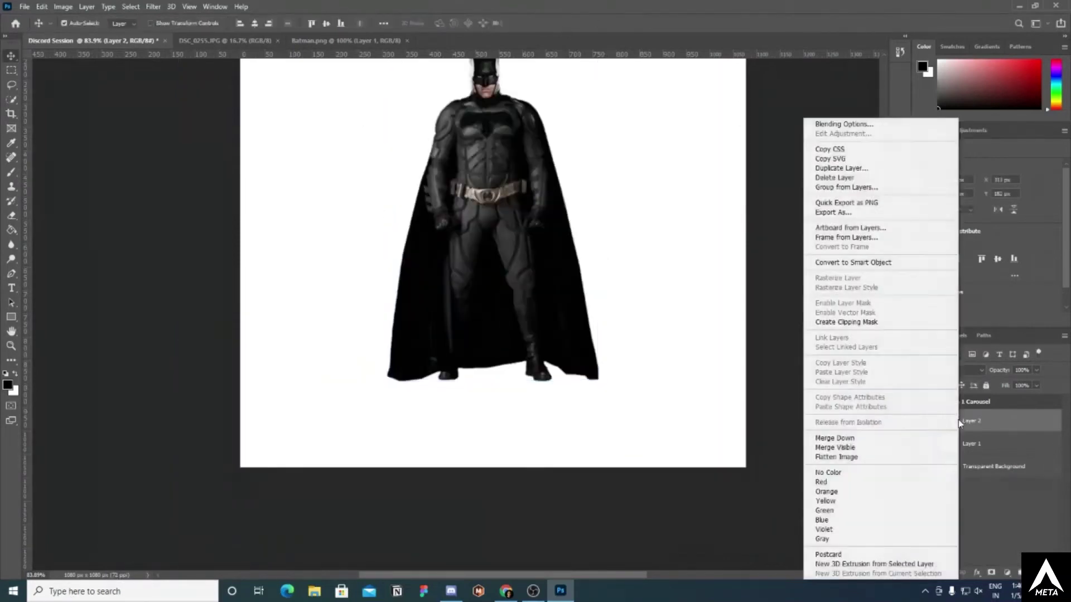
pyautogui.click(852, 263)
# - Enlarge the Batman smart object proportionally to about 222.6% and position it at about X -200 px, Y 284 px
pyautogui.hotkey('ctrl', 't')
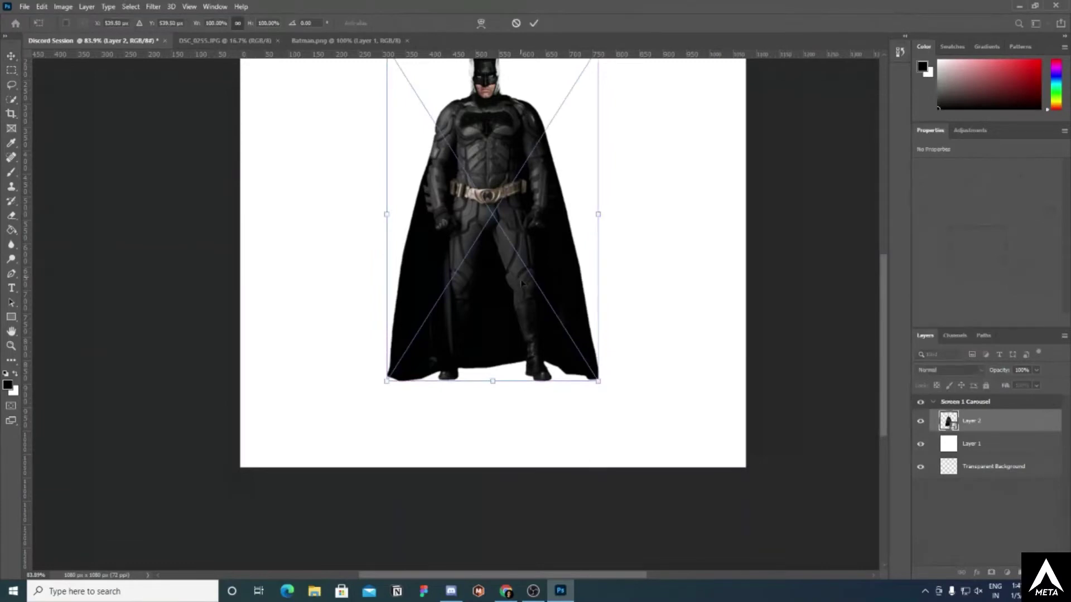
pyautogui.moveTo(380, 379); pyautogui.dragTo(184, 568)
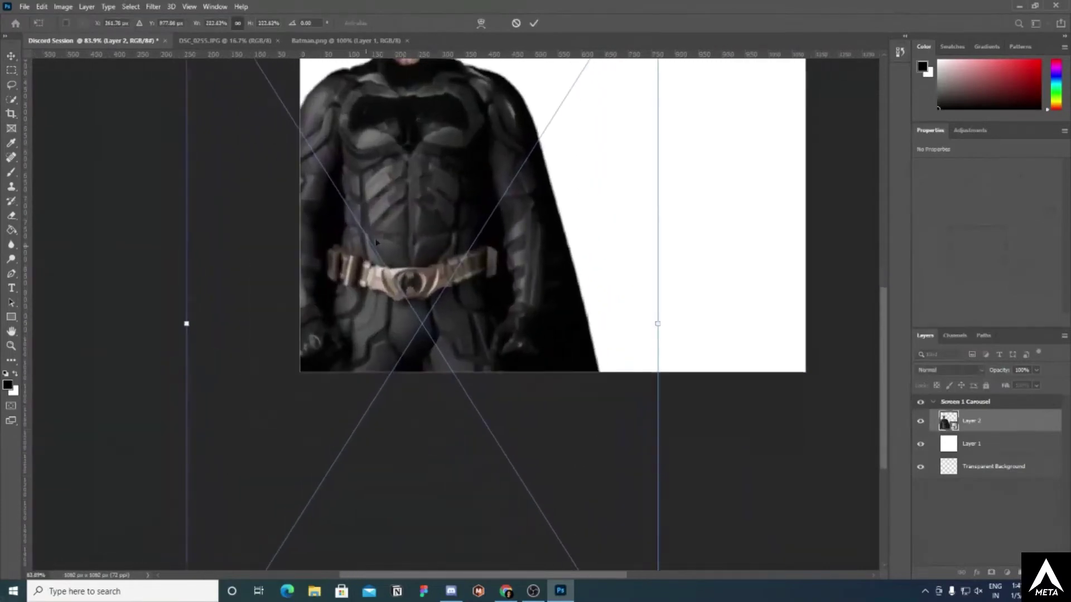
pyautogui.scroll(3, 554, 95)
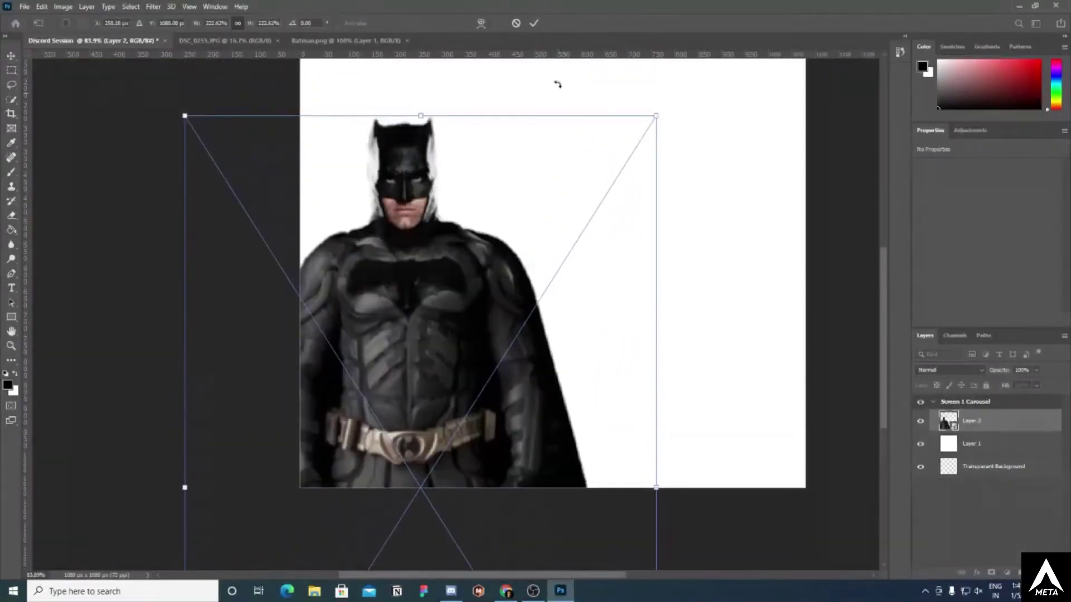
pyautogui.click(534, 23)
pyautogui.moveTo(462, 289); pyautogui.dragTo(483, 316)
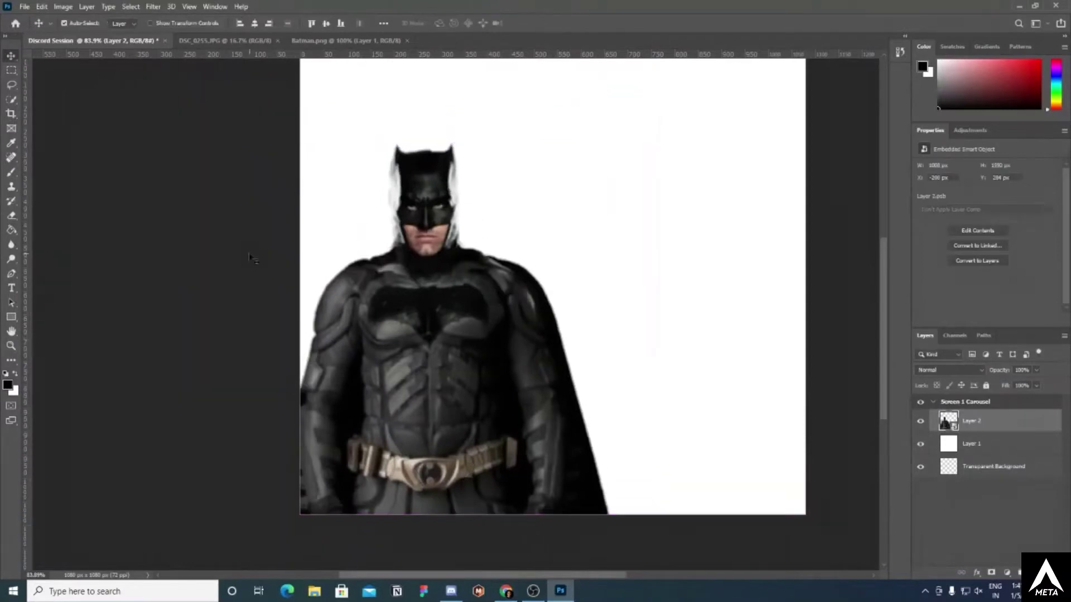
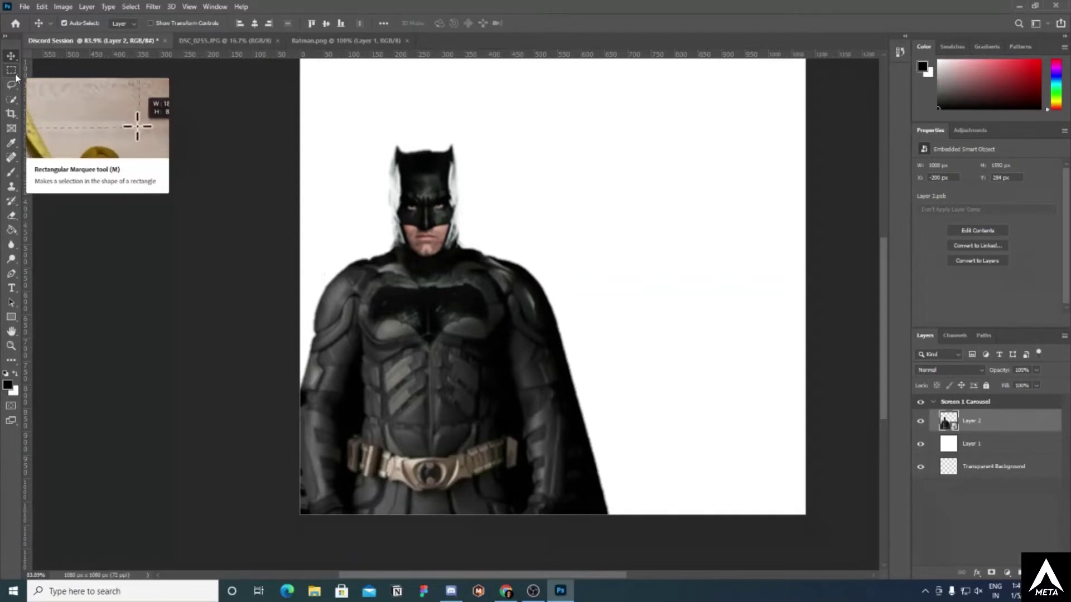
# - Try a rectangular marquee selection around Batman's head, then clear it
pyautogui.click(16, 73)
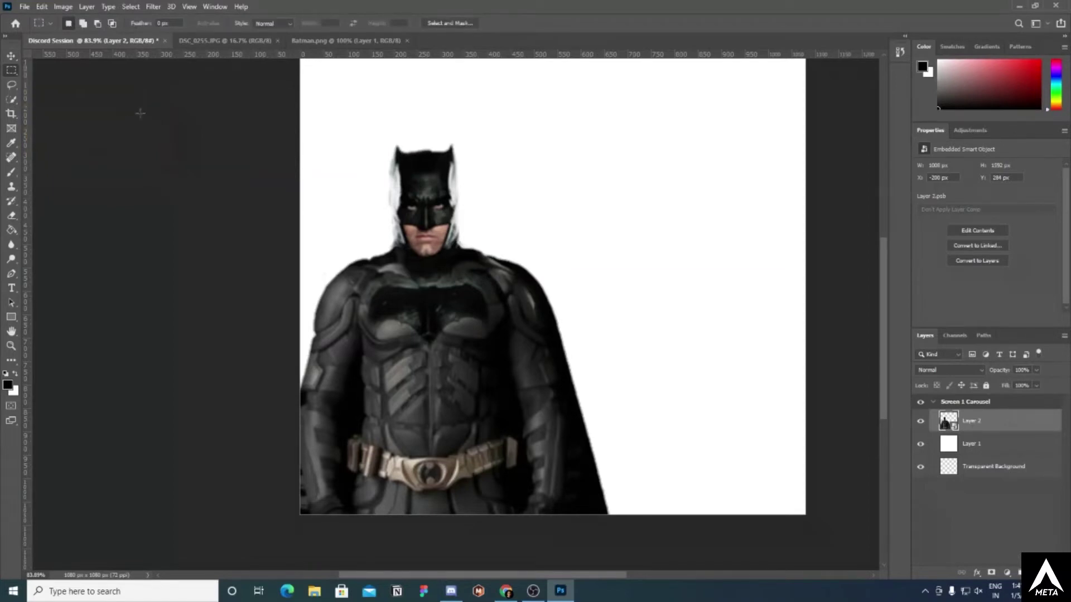
pyautogui.click(11, 86)
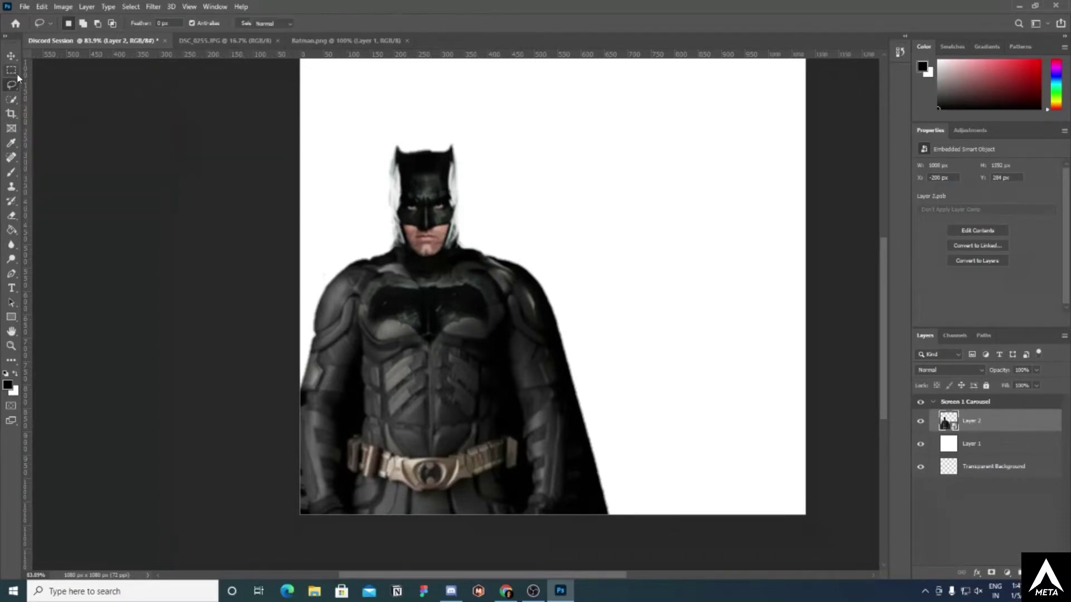
pyautogui.click(11, 70)
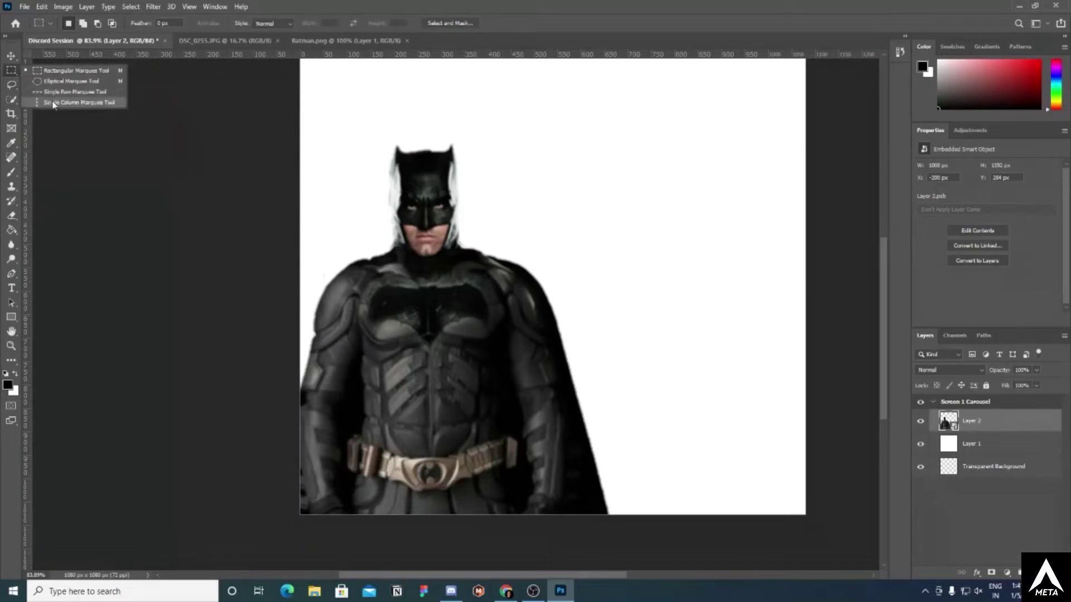
pyautogui.click(65, 74)
pyautogui.moveTo(344, 137); pyautogui.dragTo(513, 265)
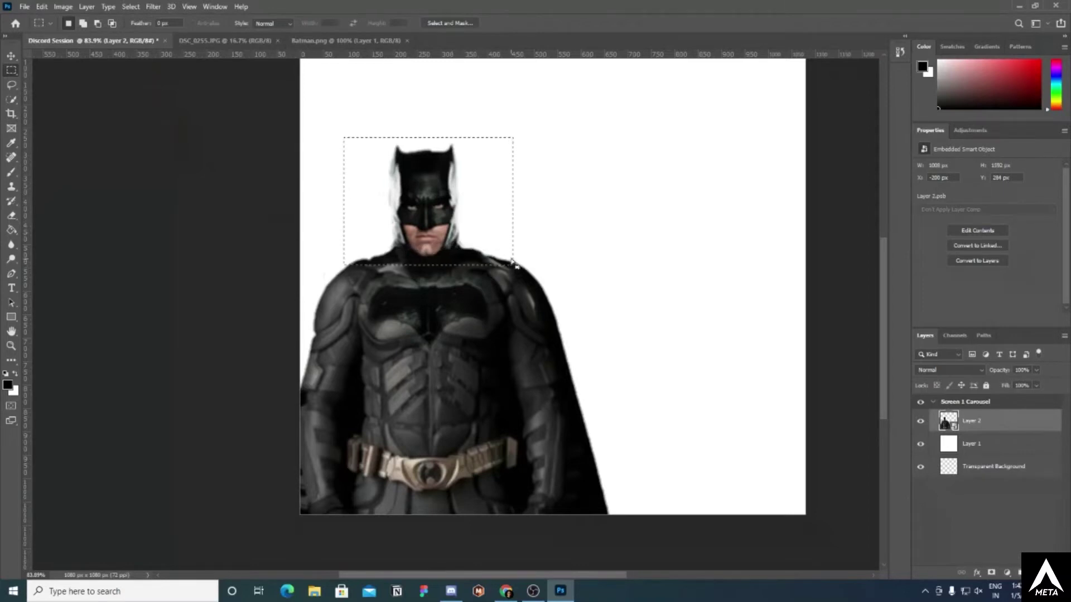
pyautogui.click(513, 263)
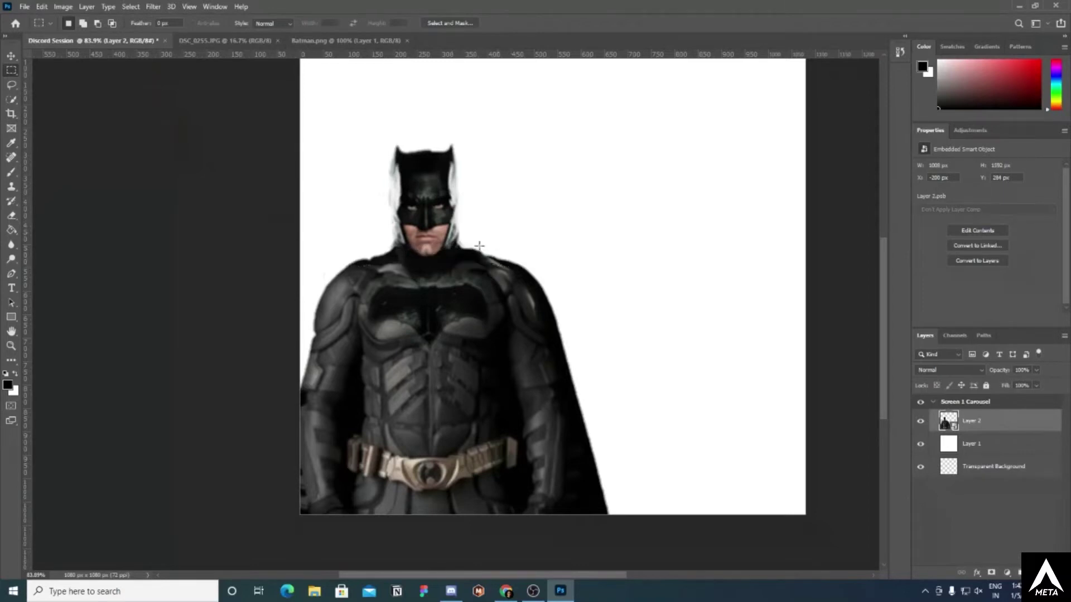
# - Try an elliptical marquee selection around Batman's head and upper chest, clear it, and dismiss the language-switching notification
pyautogui.rightClick(16, 75)
pyautogui.click(39, 81)
pyautogui.moveTo(352, 138); pyautogui.dragTo(517, 306)
pyautogui.hotkey('alt', 'shift')
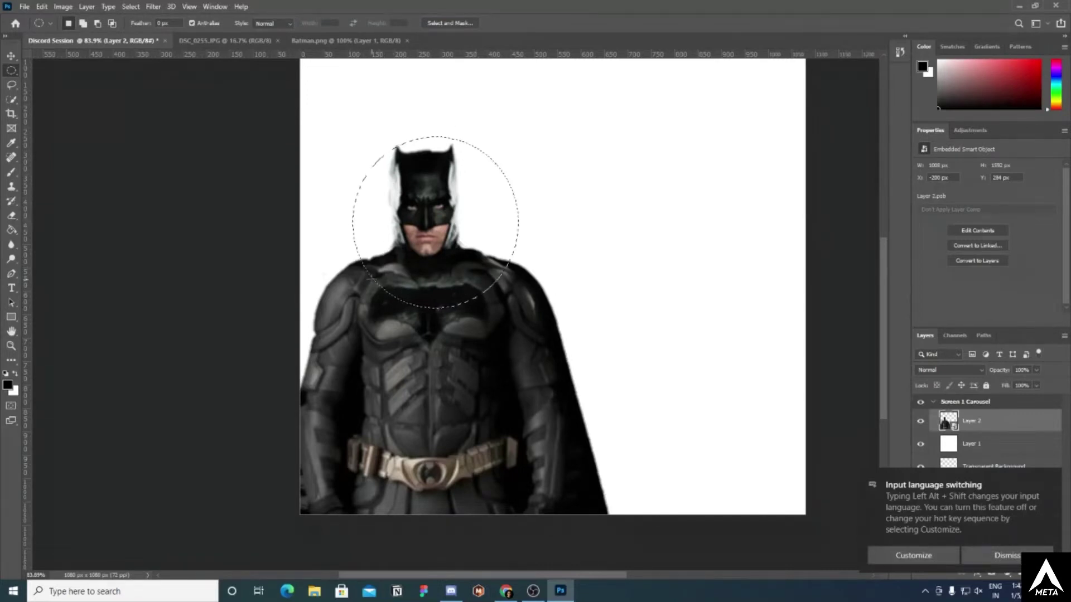
pyautogui.click(443, 173)
pyautogui.click(1049, 480)
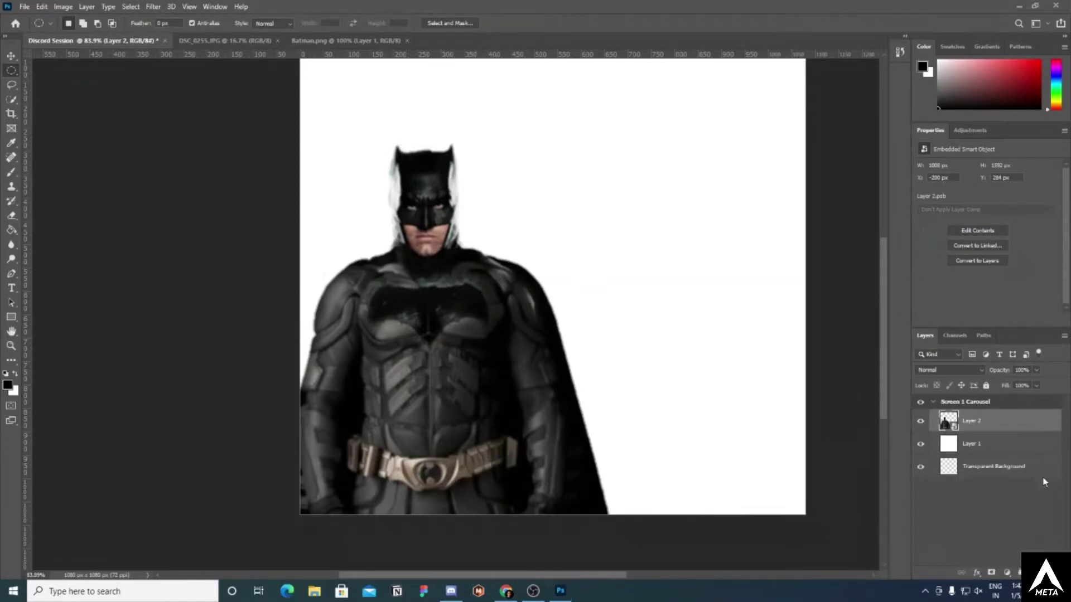
# - Try tracing the top edge of Batman's cowl freehand with the Lasso tool
pyautogui.click(17, 89)
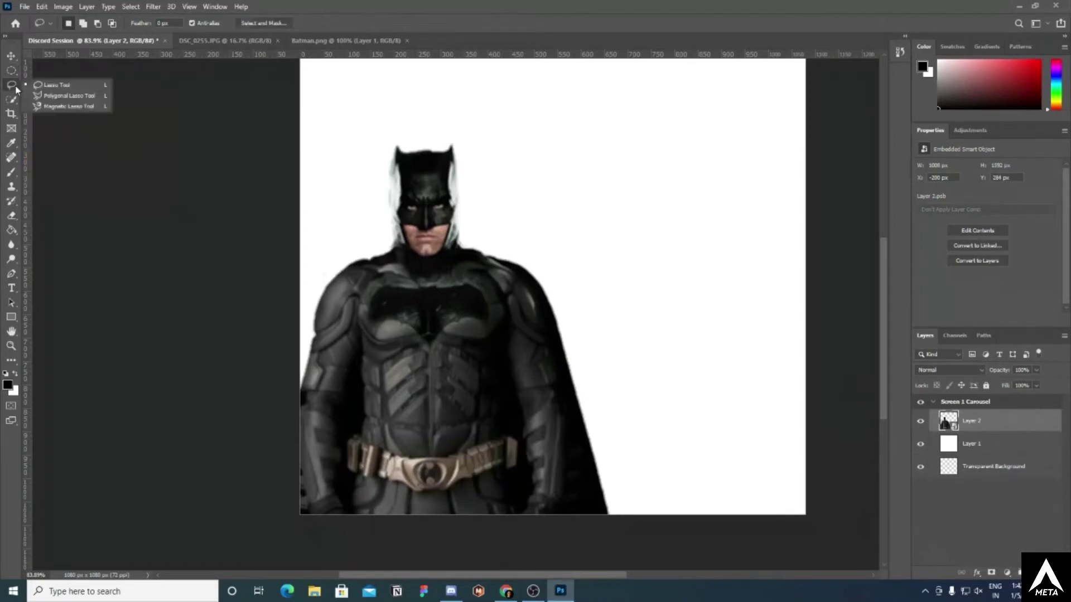
pyautogui.click(48, 86)
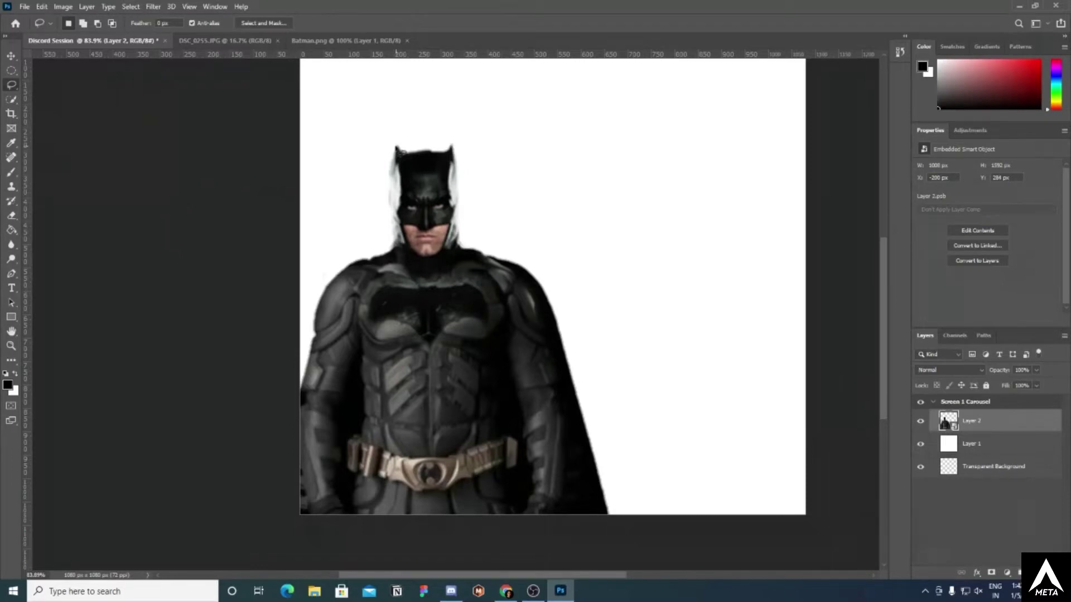
pyautogui.moveTo(397, 149)
pyautogui.mouseDown()
pyautogui.moveTo(395, 250)
pyautogui.moveTo(447, 264)
pyautogui.moveTo(460, 251)
pyautogui.moveTo(460, 188)
pyautogui.moveTo(452, 145)
pyautogui.moveTo(423, 154)
pyautogui.mouseUp()
pyautogui.hotkey('ctrl', '+')
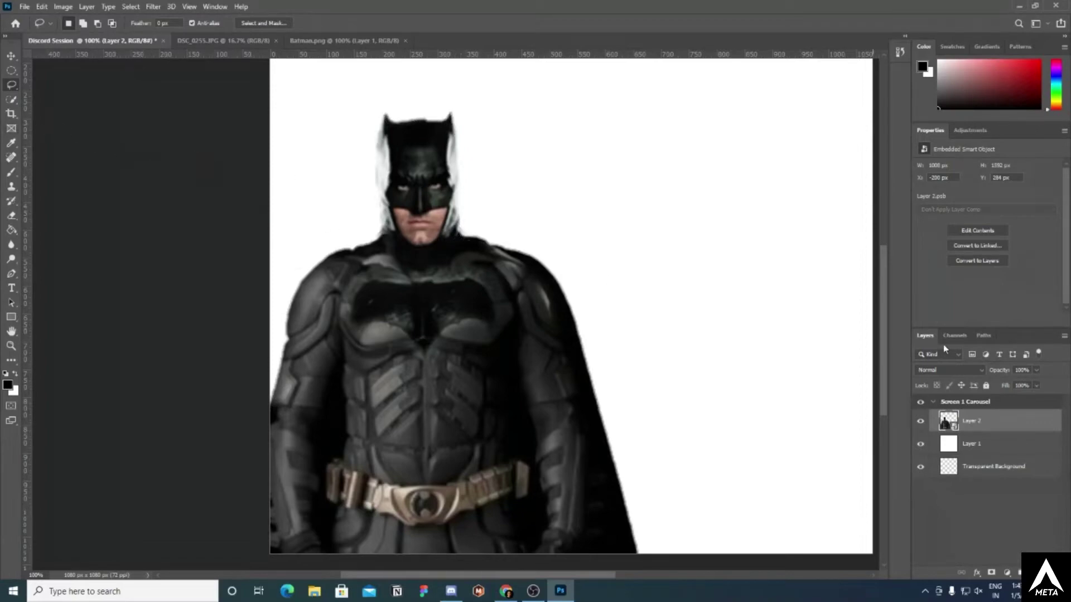
pyautogui.rightClick(968, 422)
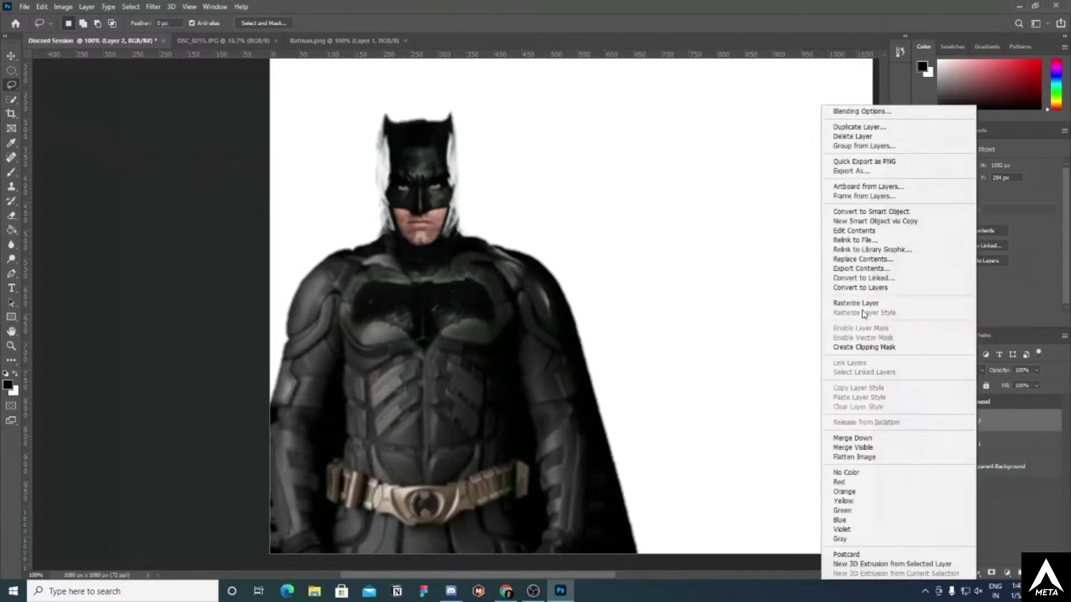
pyautogui.press('Escape')
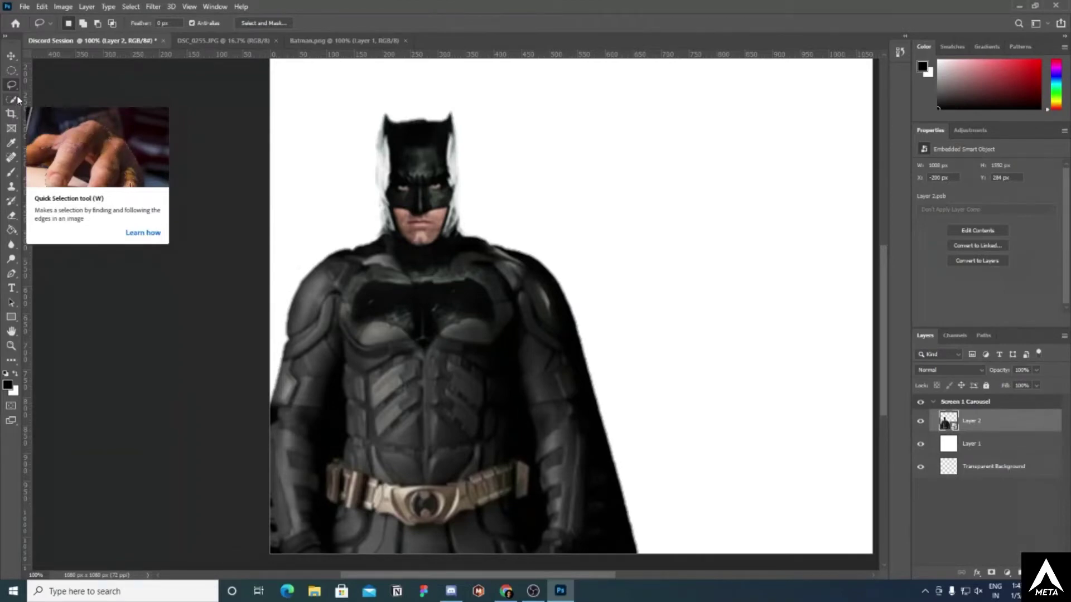
# - Select the dark areas of Batman's suit on Layer 2 with the Magic Wand tool
pyautogui.moveTo(19, 99)
pyautogui.mouseDown()
pyautogui.moveTo(61, 128)
pyautogui.moveTo(14, 103)
pyautogui.mouseUp()
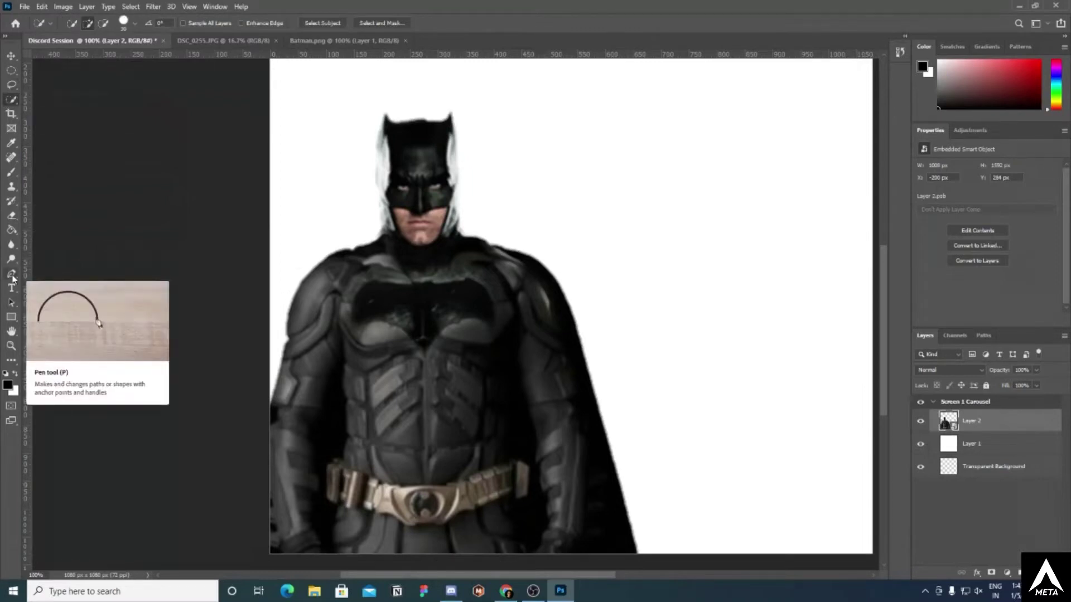
pyautogui.rightClick(15, 101)
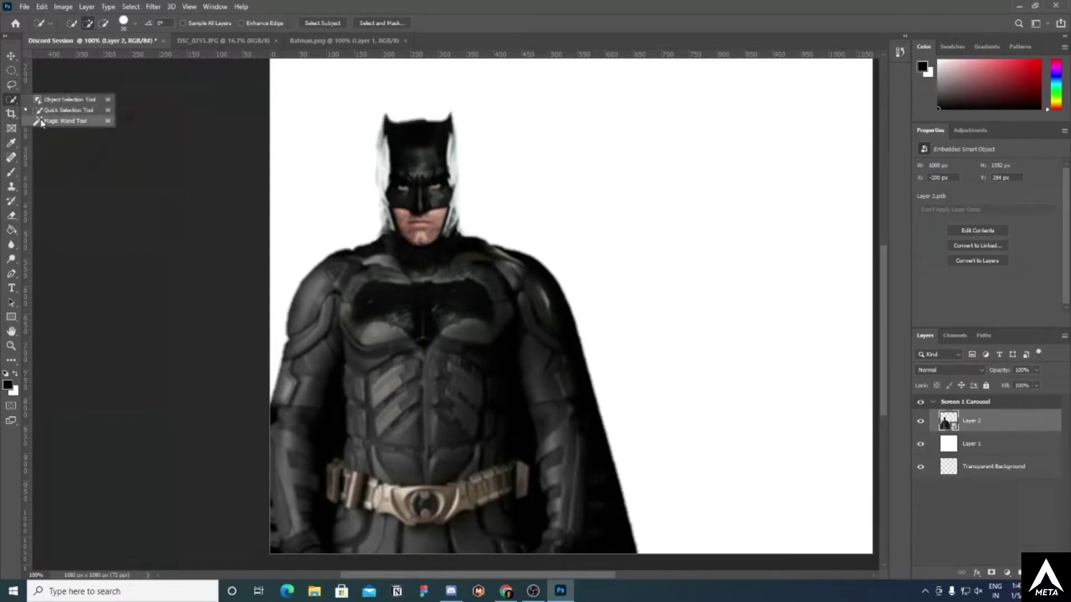
pyautogui.click(41, 122)
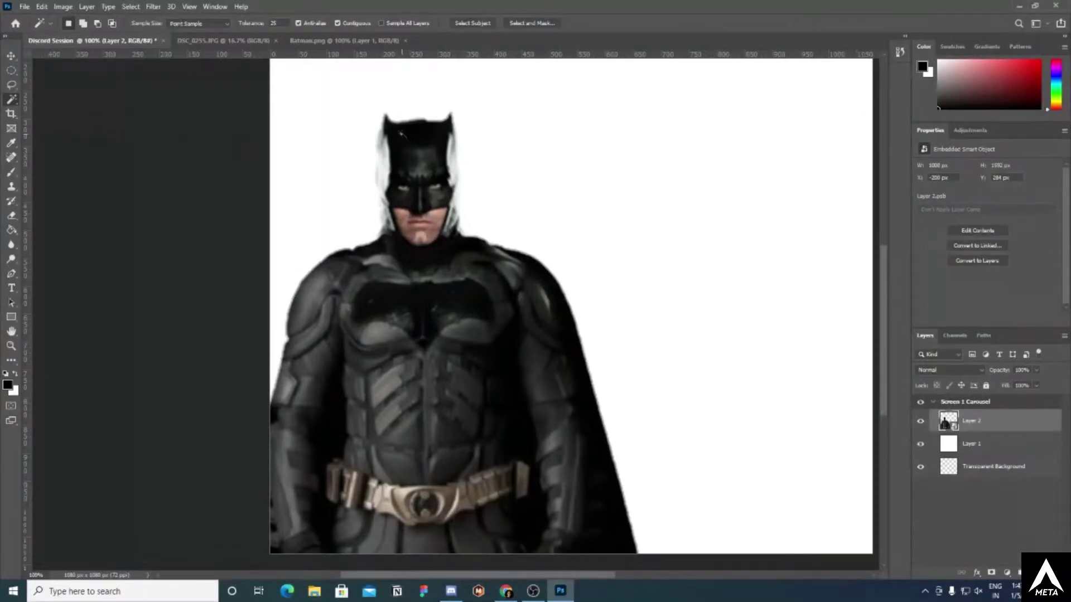
pyautogui.click(429, 271)
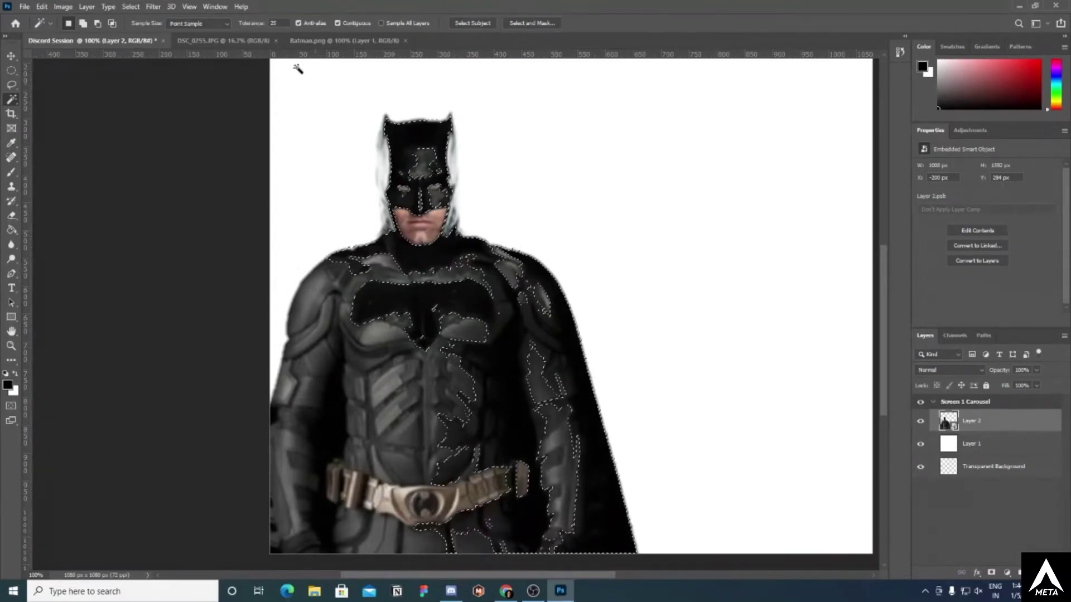
# - Raise the Magic Wand tolerance, select the suit again to cover more of the figure, then clear the selection
pyautogui.moveTo(259, 25); pyautogui.dragTo(264, 25)
pyautogui.click(381, 269)
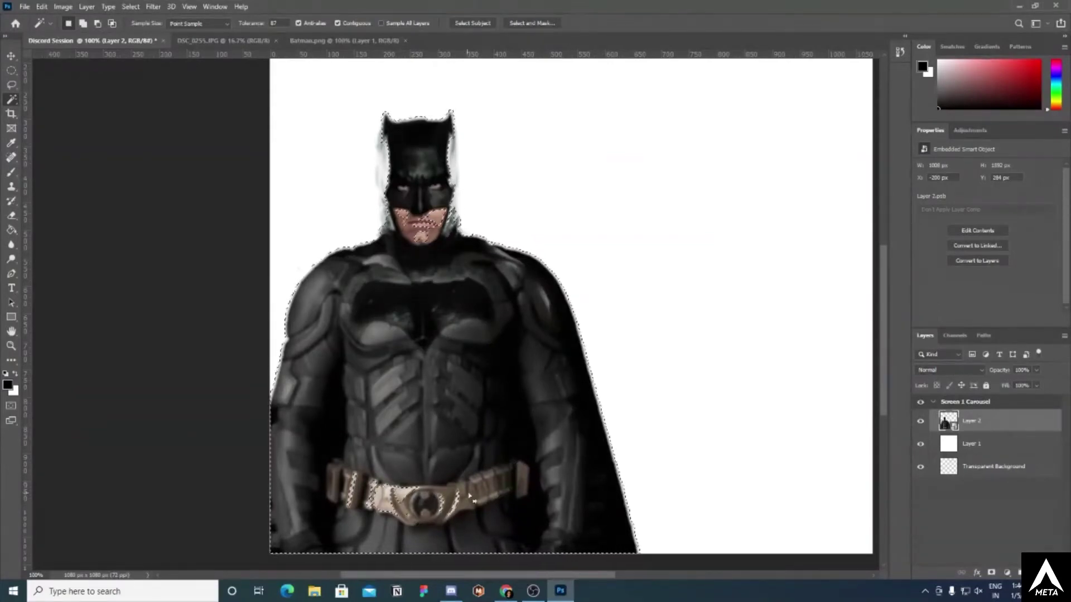
pyautogui.click(433, 358)
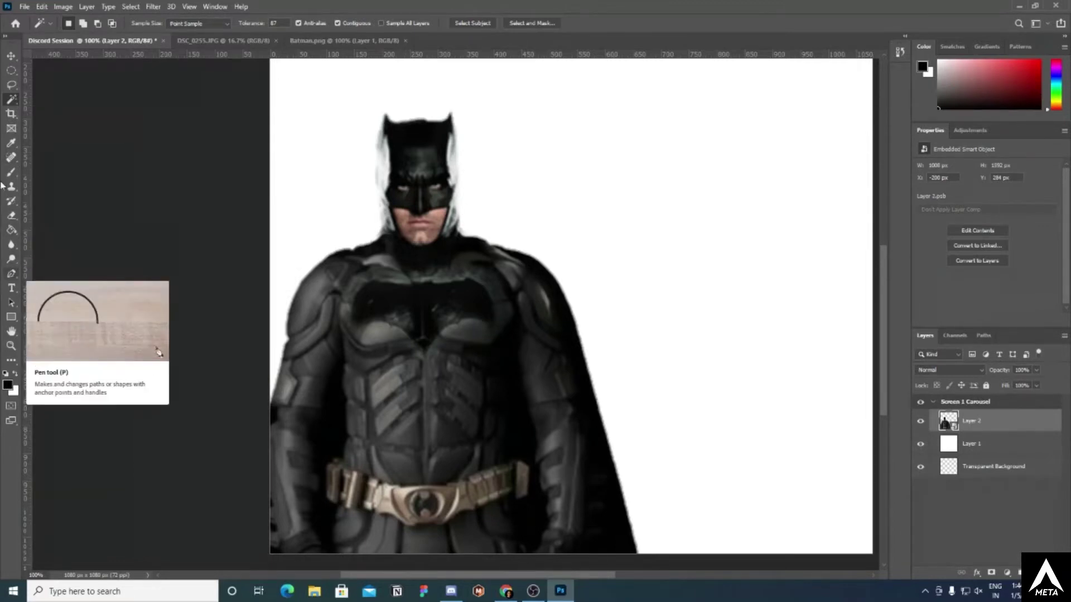
# - Select Batman's head and cowl with the Quick Selection tool
pyautogui.rightClick(15, 103)
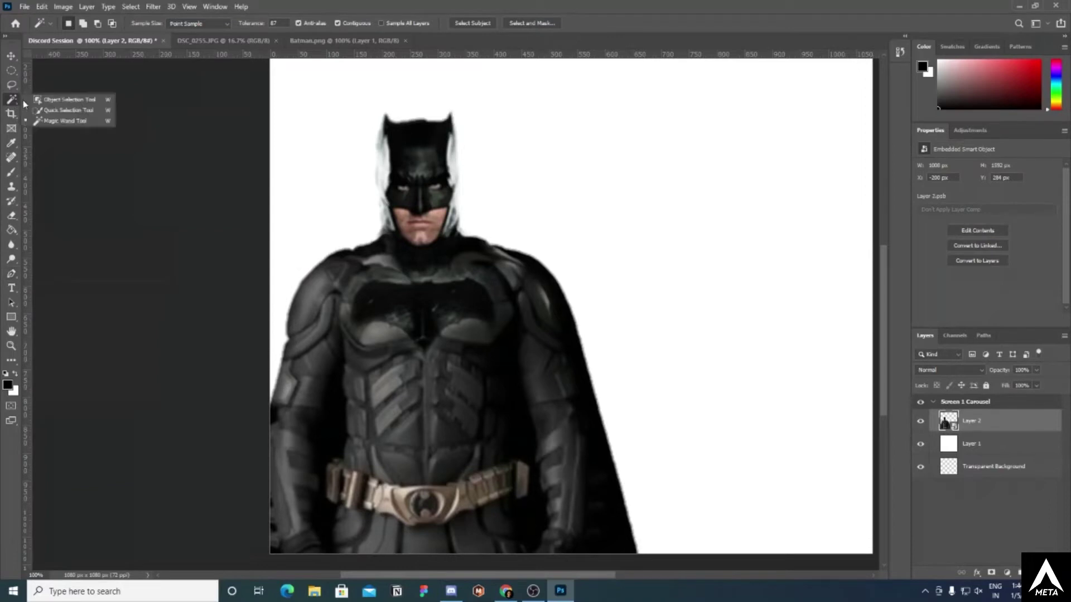
pyautogui.click(52, 111)
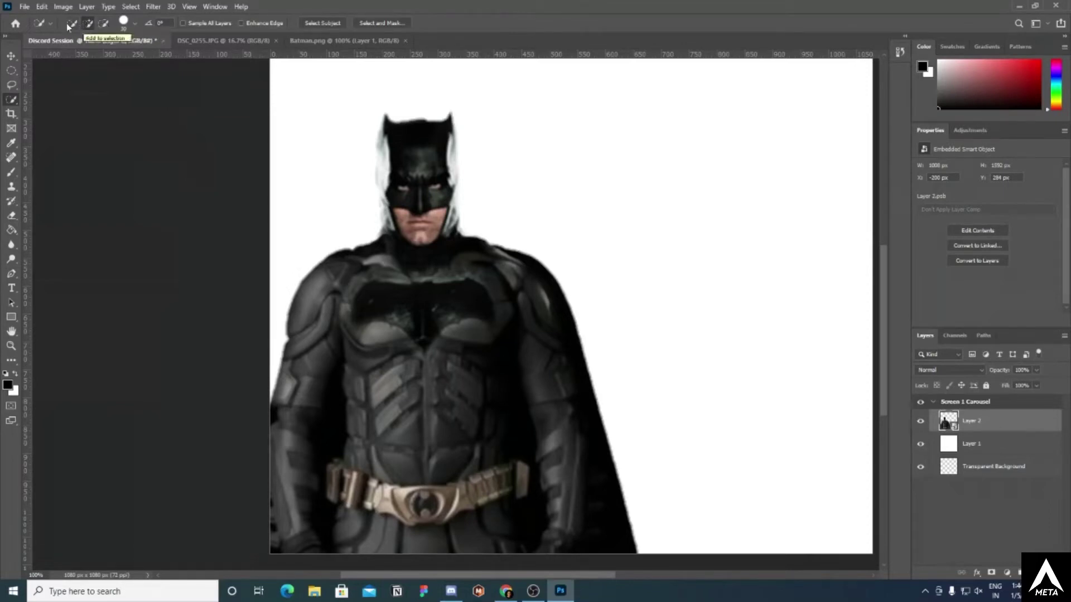
pyautogui.moveTo(373, 193); pyautogui.dragTo(421, 159)
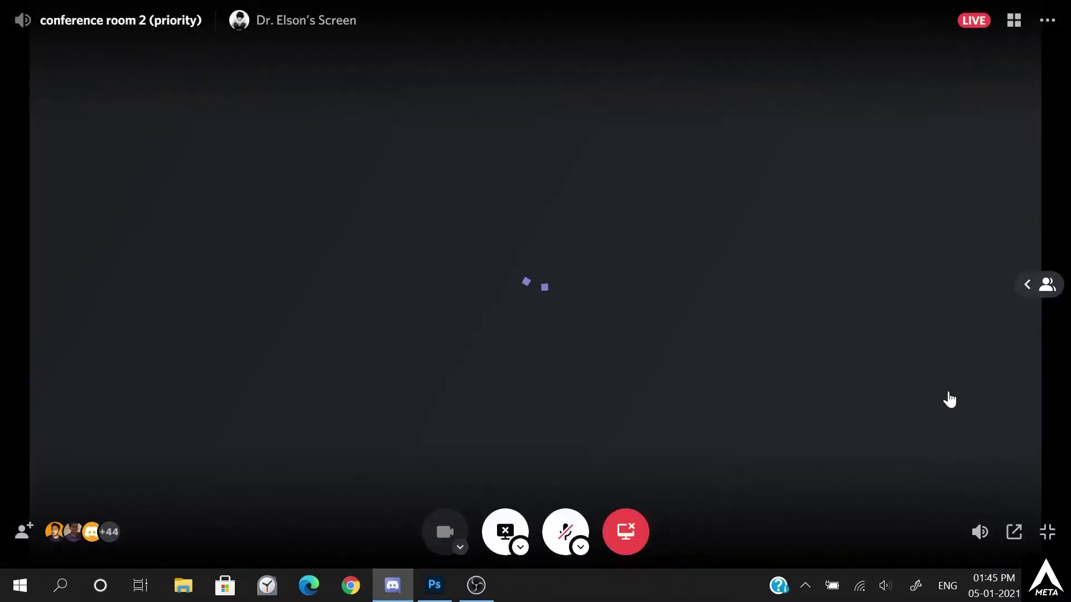
pyautogui.press('Escape')
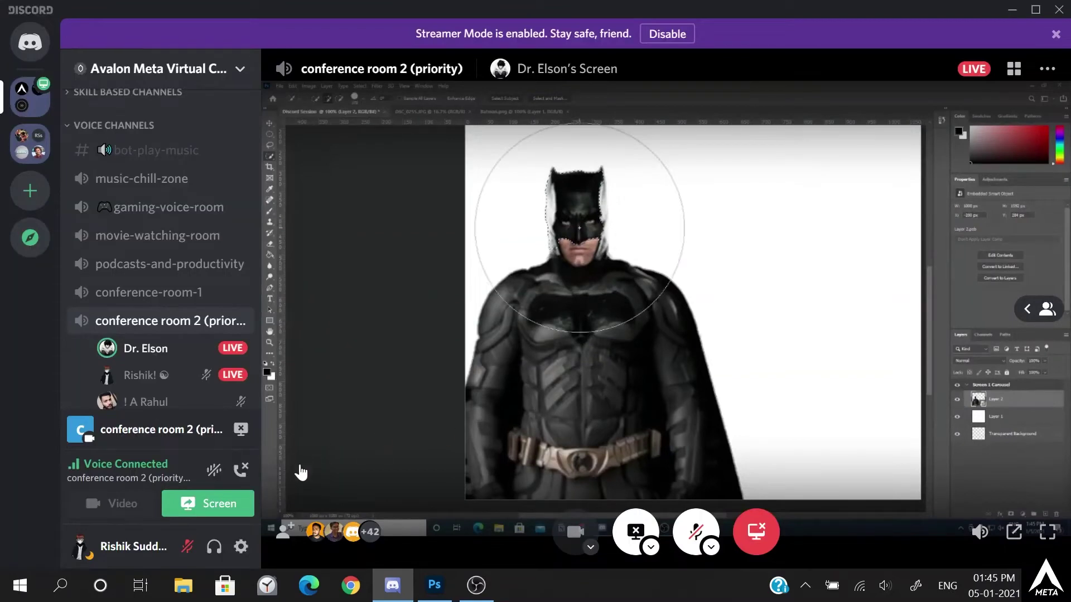
pyautogui.click(1053, 537)
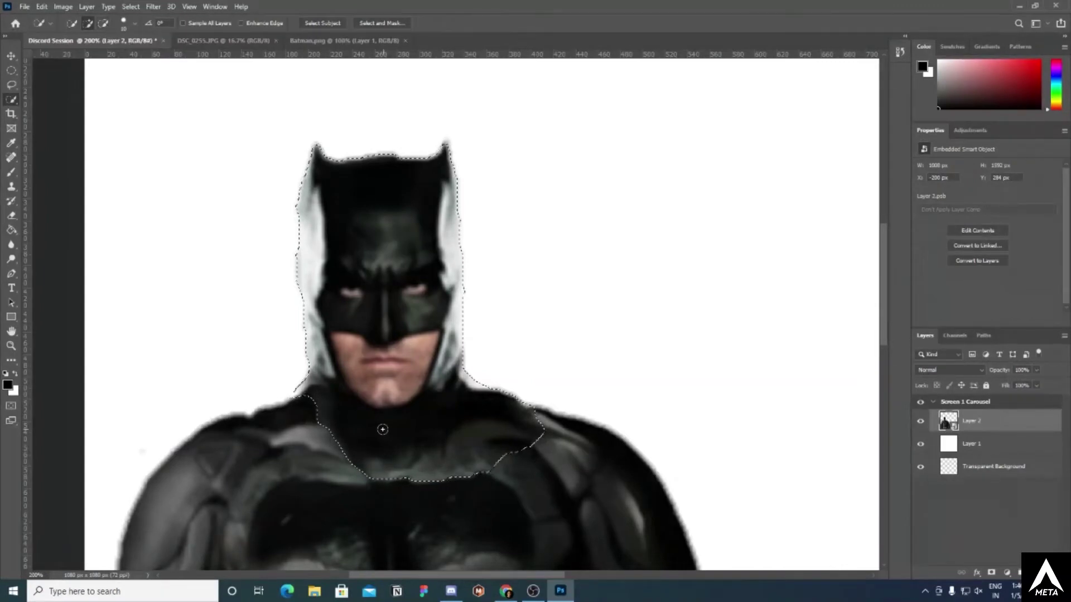
# - Subtract the neck, chest and shoulder areas from the Quick Selection so it covers only Batman's head down to the chin
pyautogui.press('alt')
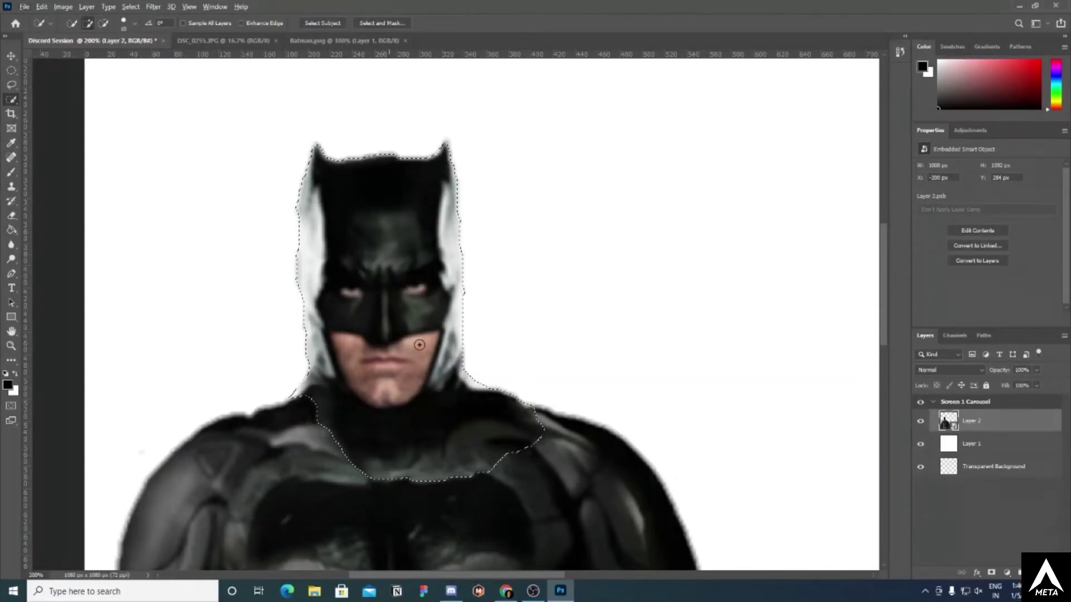
pyautogui.press('alt')
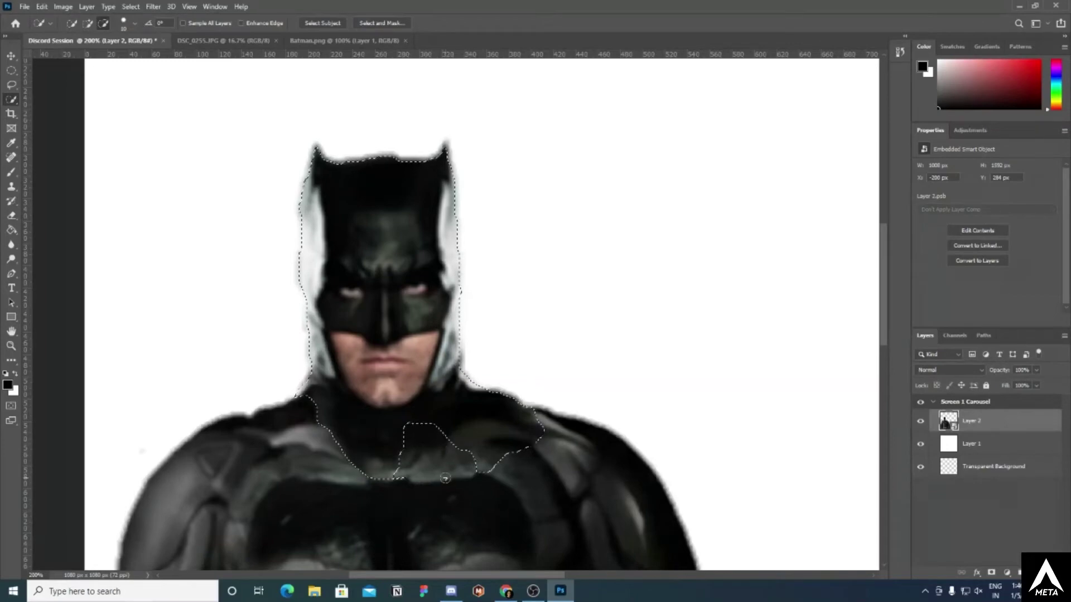
pyautogui.moveTo(479, 424)
pyautogui.mouseDown()
pyautogui.moveTo(509, 445)
pyautogui.moveTo(494, 465)
pyautogui.mouseUp()
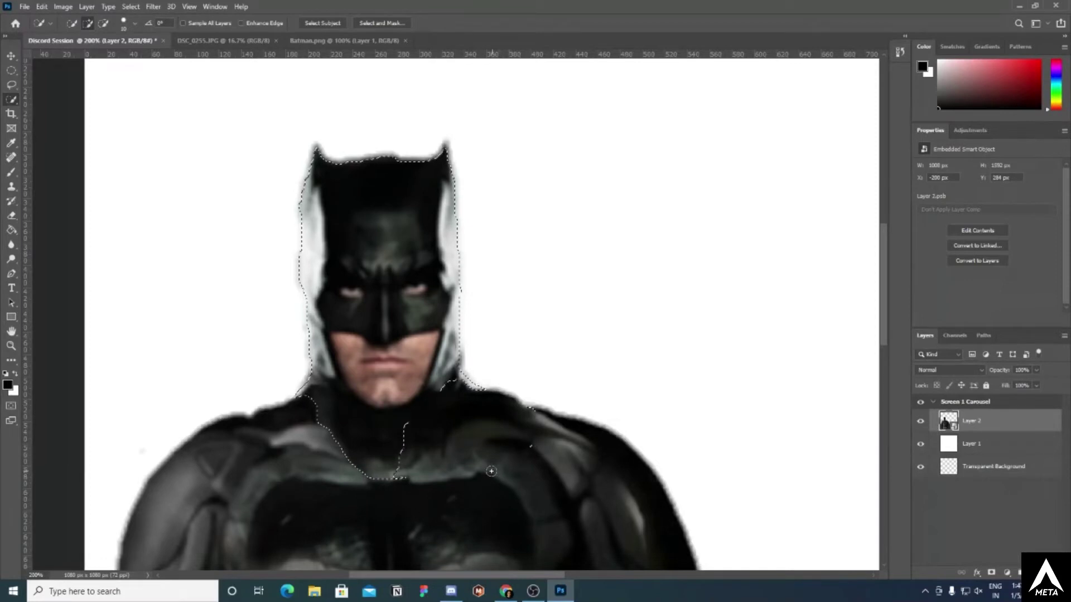
pyautogui.press('alt')
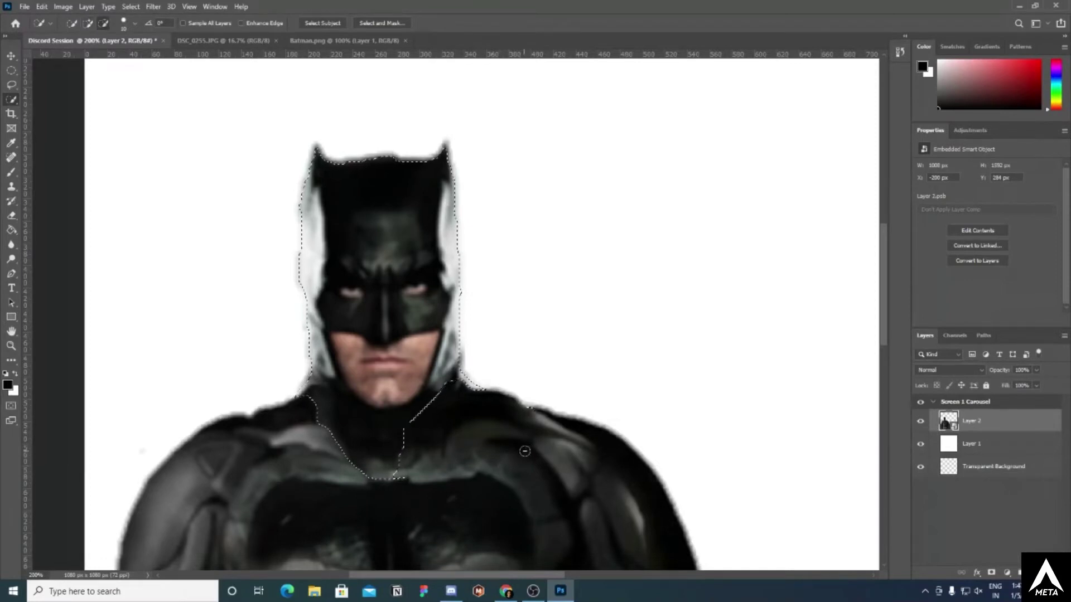
pyautogui.moveTo(415, 418)
pyautogui.mouseDown()
pyautogui.moveTo(375, 443)
pyautogui.moveTo(304, 392)
pyautogui.mouseUp()
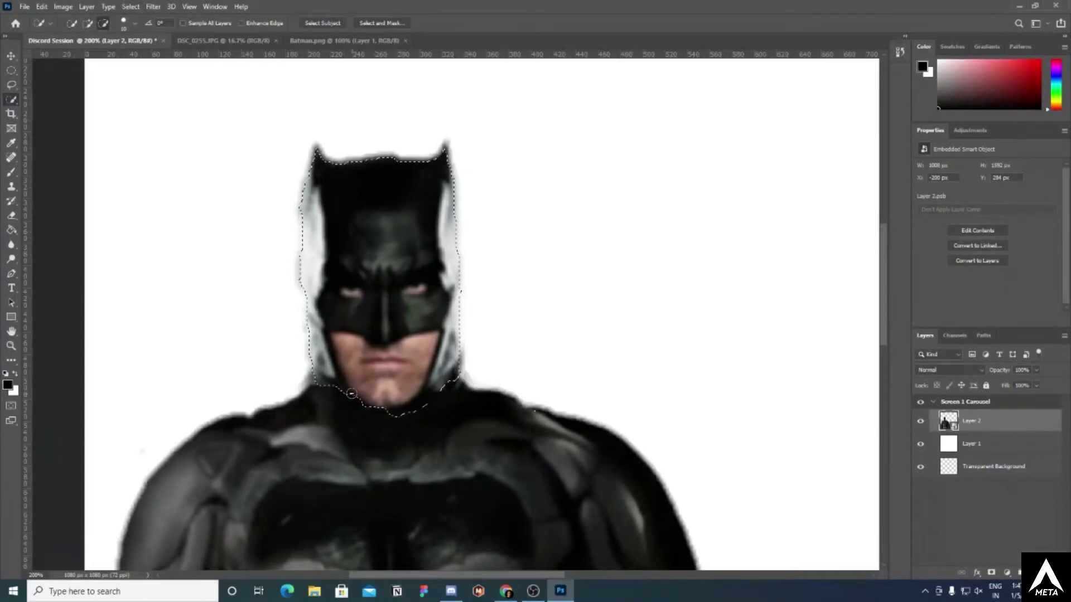
pyautogui.press('shift')
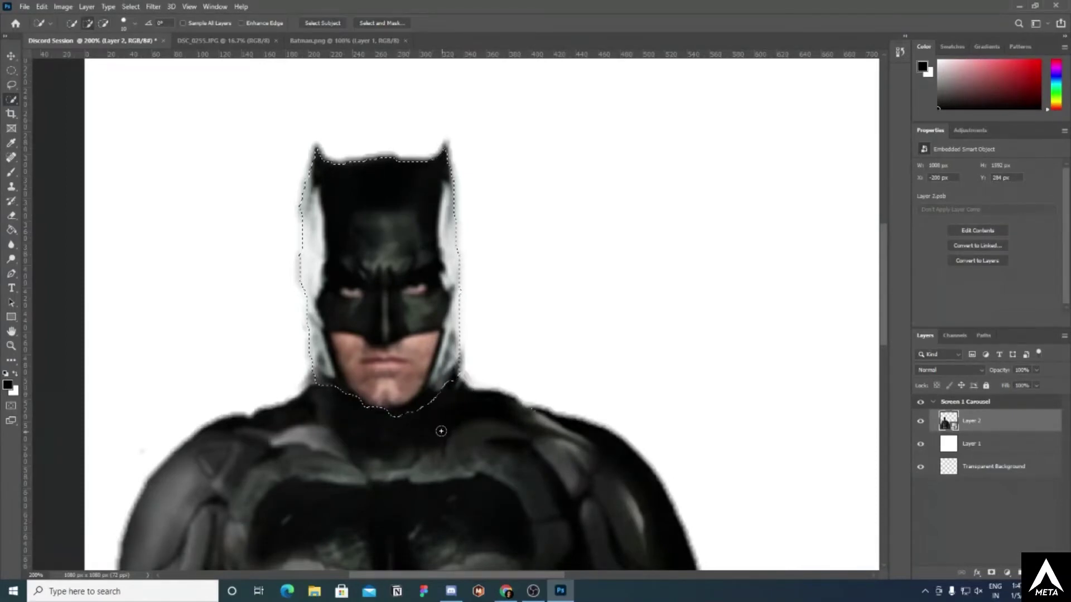
# - Try copying the selected head from Layer 2 to a new layer, undoing the copy each time
pyautogui.scroll(-1, 441, 431)
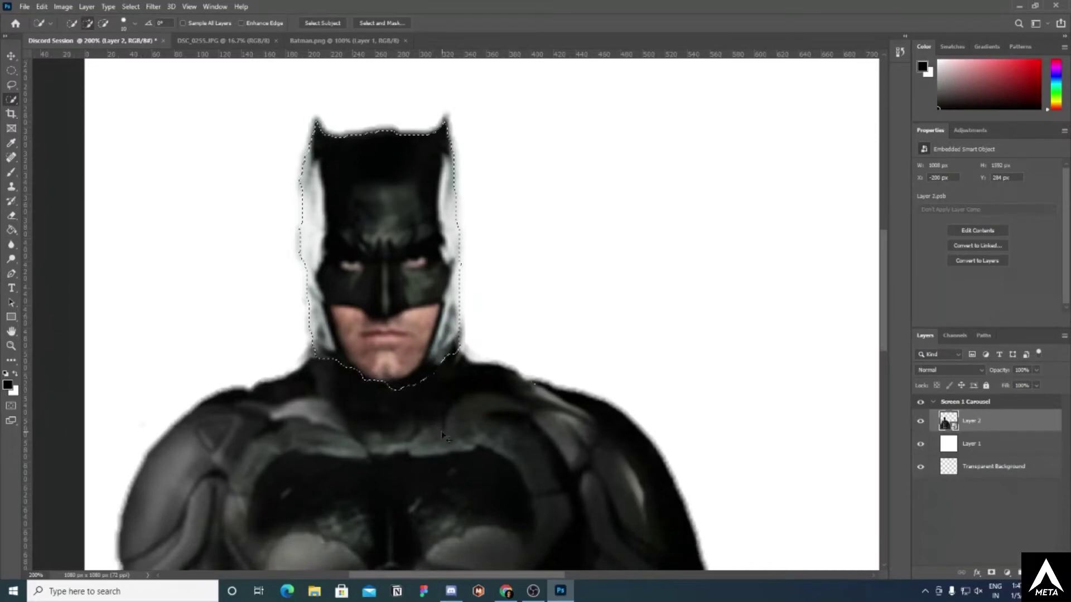
pyautogui.hotkey('ctrl', '-')
pyautogui.hotkey('ctrl', '-')
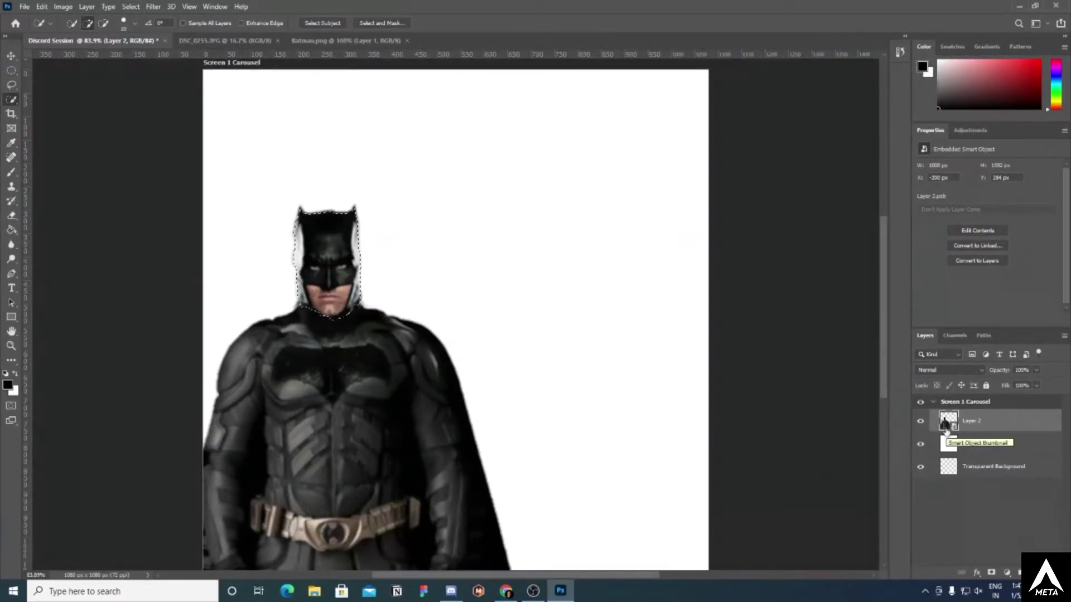
pyautogui.hotkey('ctrl', 'j')
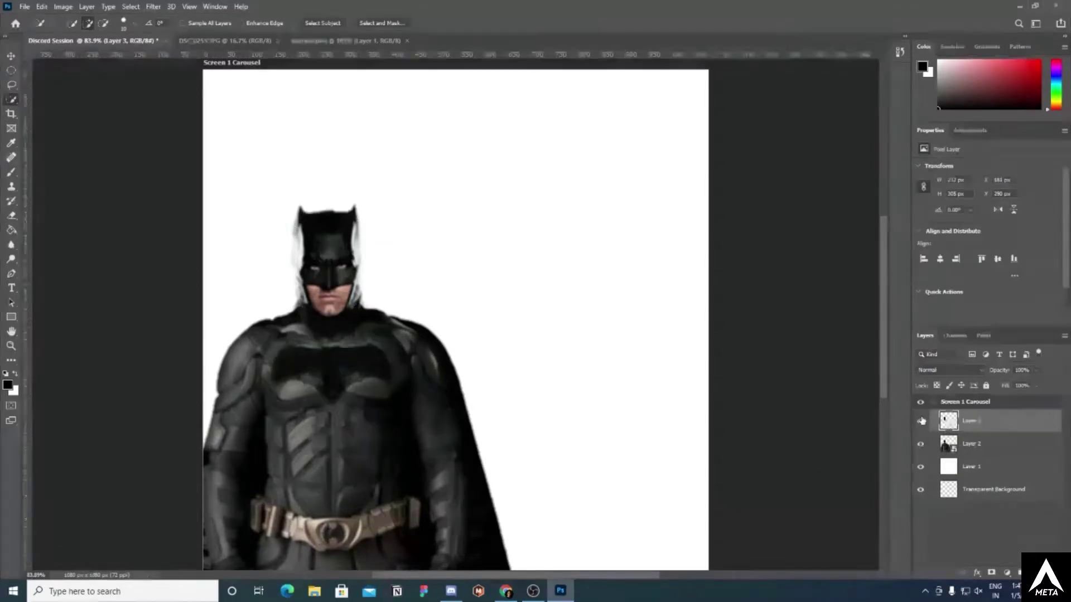
pyautogui.hotkey('ctrl', 'z')
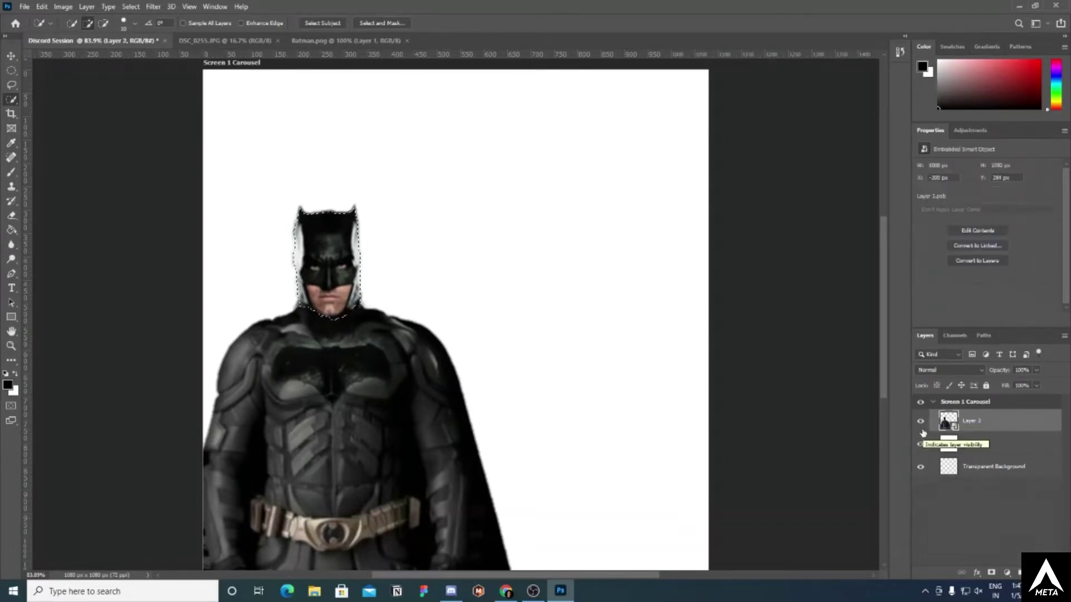
pyautogui.hotkey('ctrl', 'j')
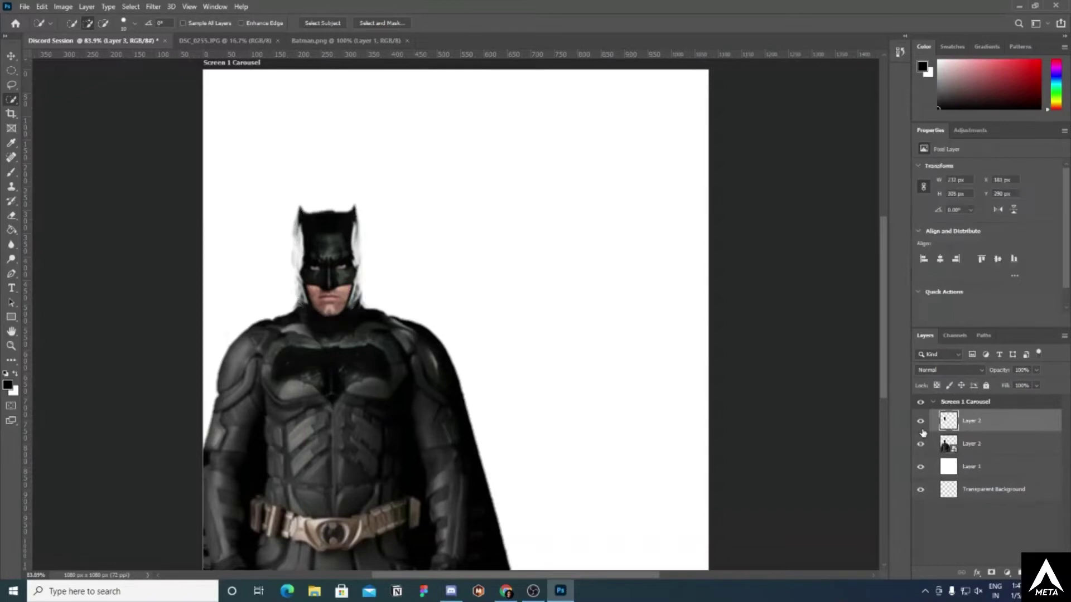
pyautogui.hotkey('ctrl', 'z')
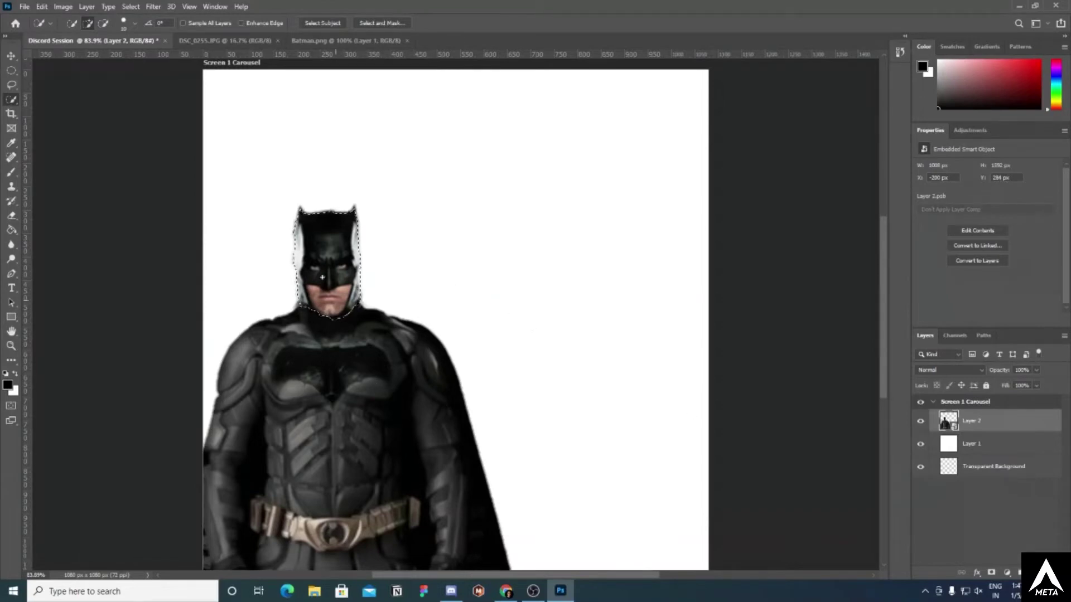
# - Copy the selected head to a new layer and check it by hiding and reshowing individual layers
pyautogui.hotkey('ctrl', 'j')
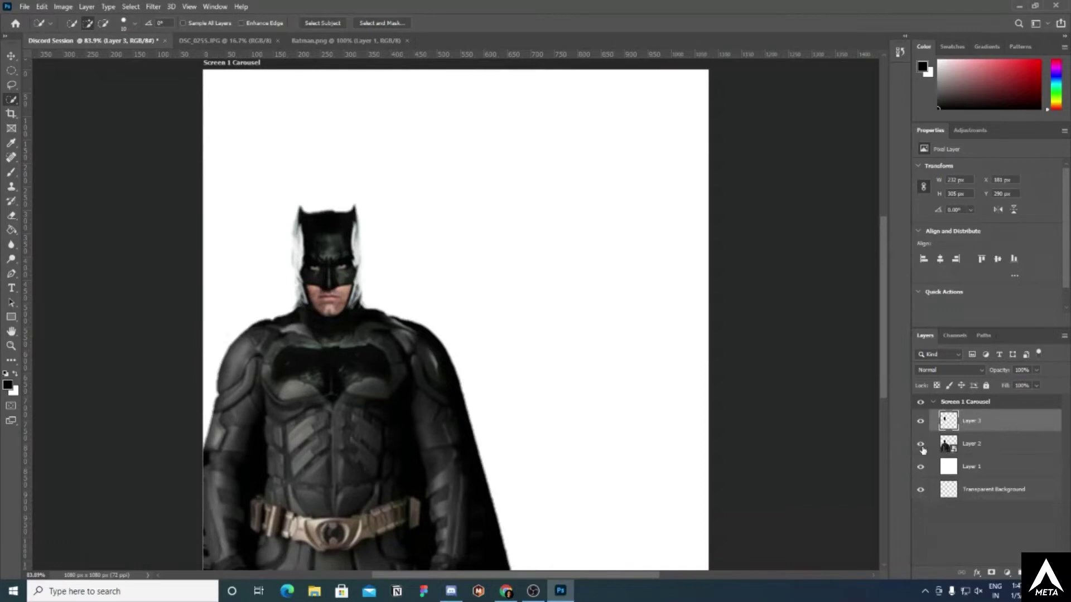
pyautogui.moveTo(920, 444); pyautogui.dragTo(920, 489)
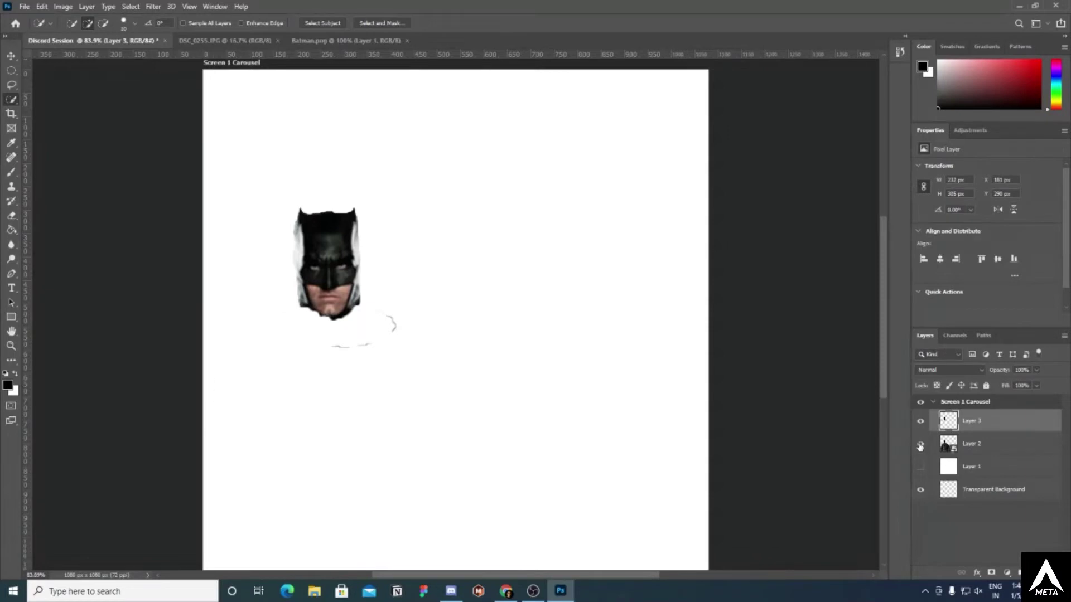
pyautogui.click(921, 444)
pyautogui.click(920, 467)
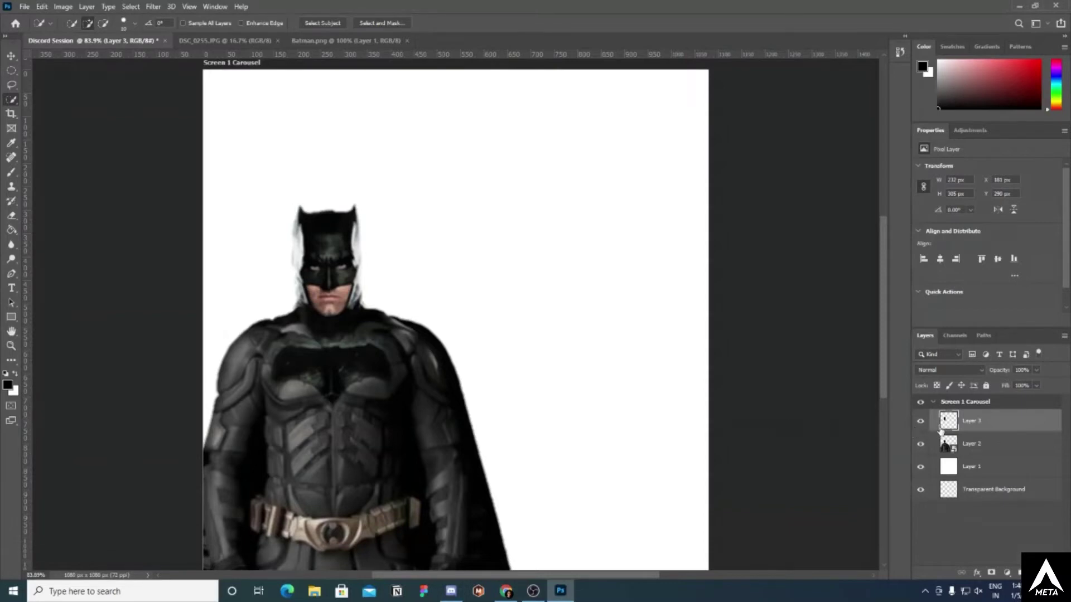
pyautogui.click(921, 423)
pyautogui.click(921, 423)
# - Try moving the copied head beside the original and duplicating it on the other side, then undo both changes
pyautogui.click(7, 57)
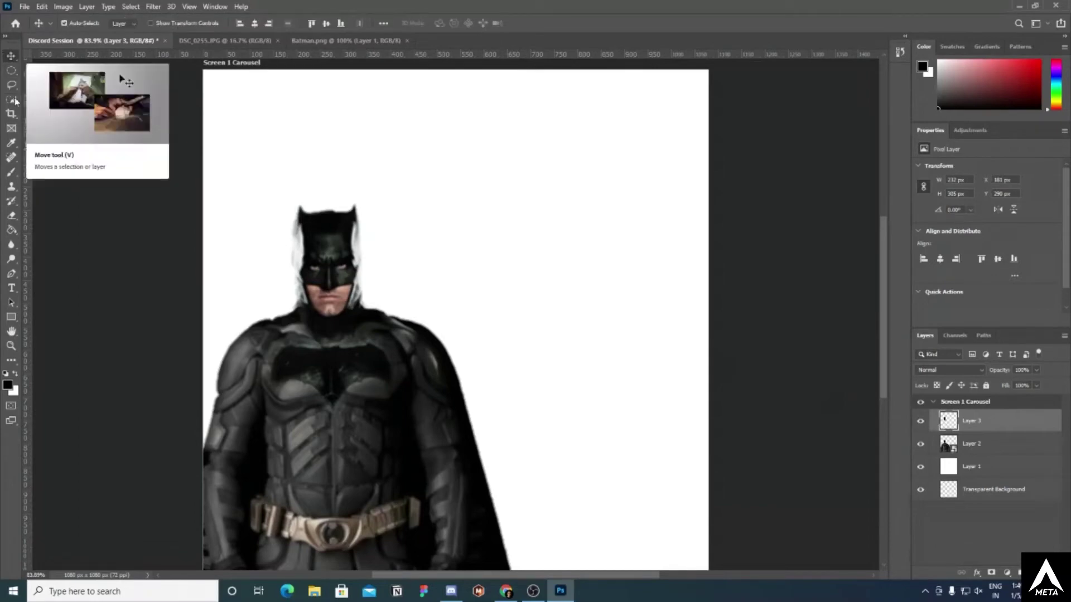
pyautogui.moveTo(325, 256); pyautogui.dragTo(389, 253)
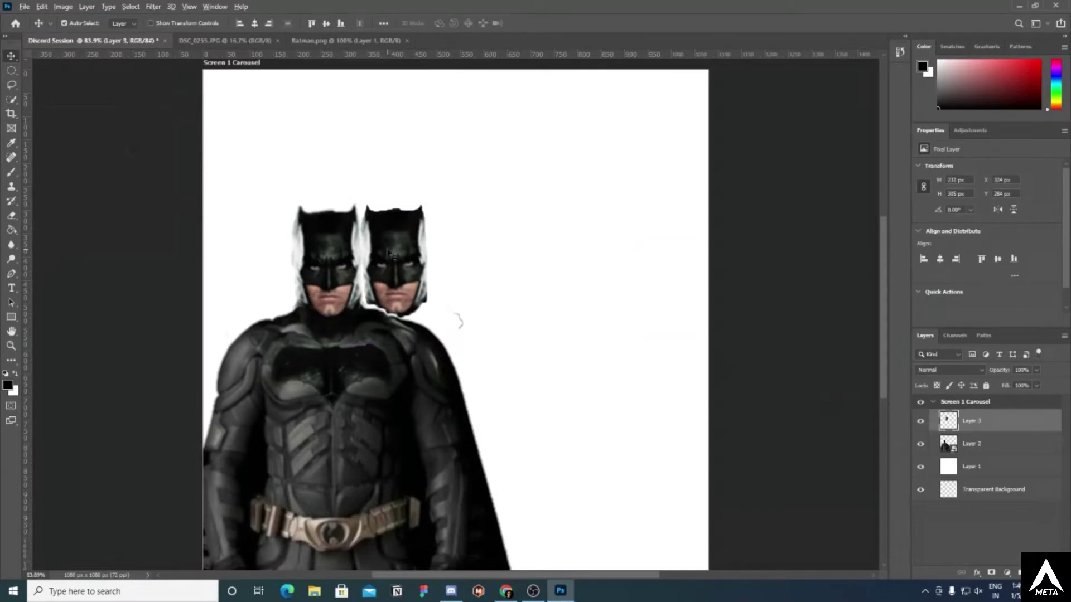
pyautogui.moveTo(388, 253); pyautogui.dragTo(258, 259)
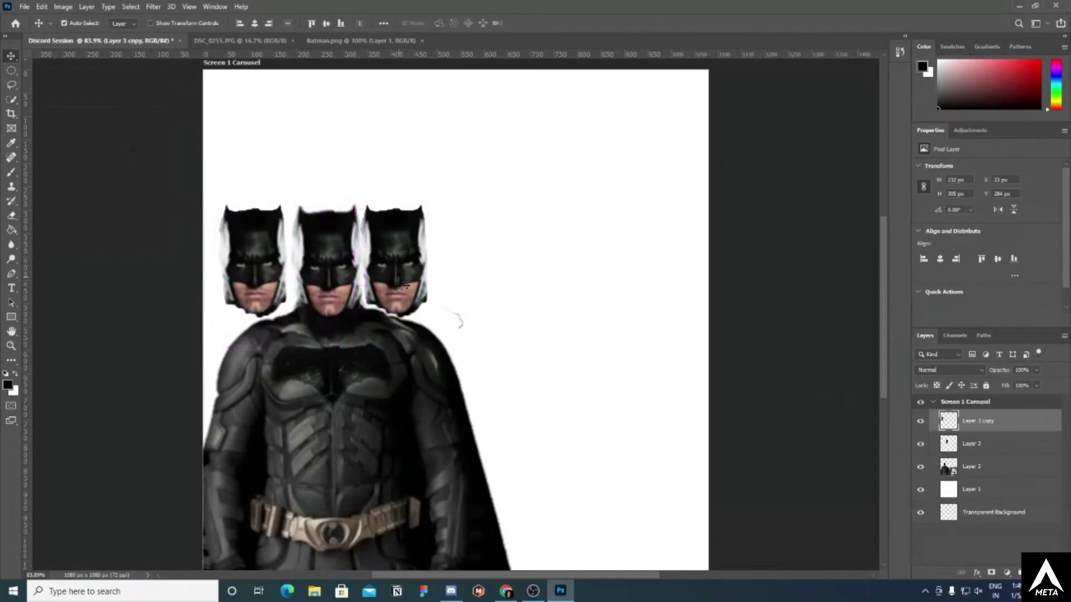
pyautogui.scroll(-2, 405, 285)
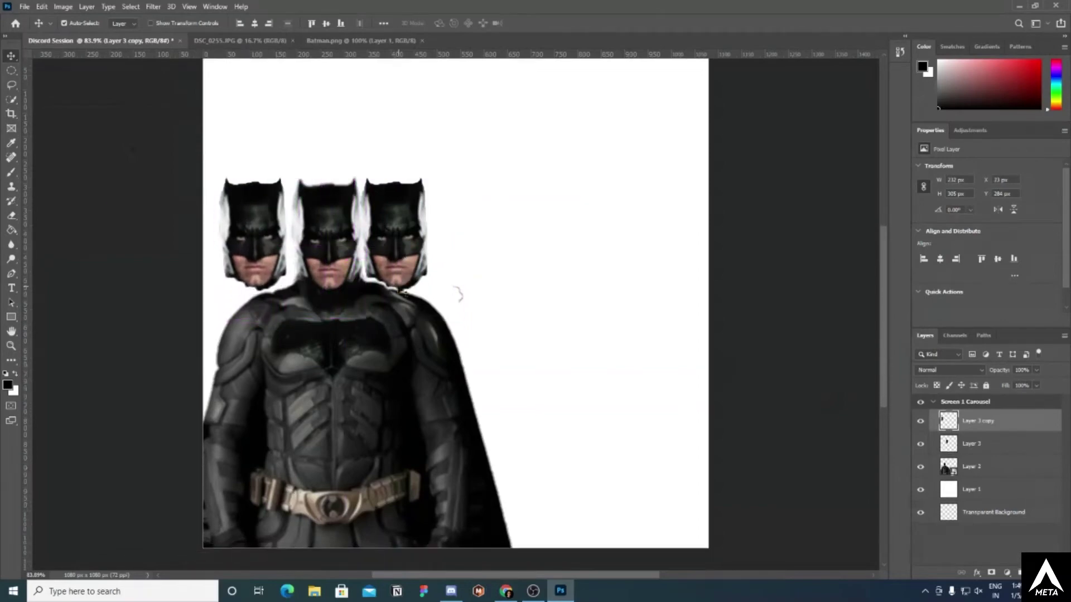
pyautogui.hotkey('ctrl', 'z')
pyautogui.hotkey('ctrl', 'z')
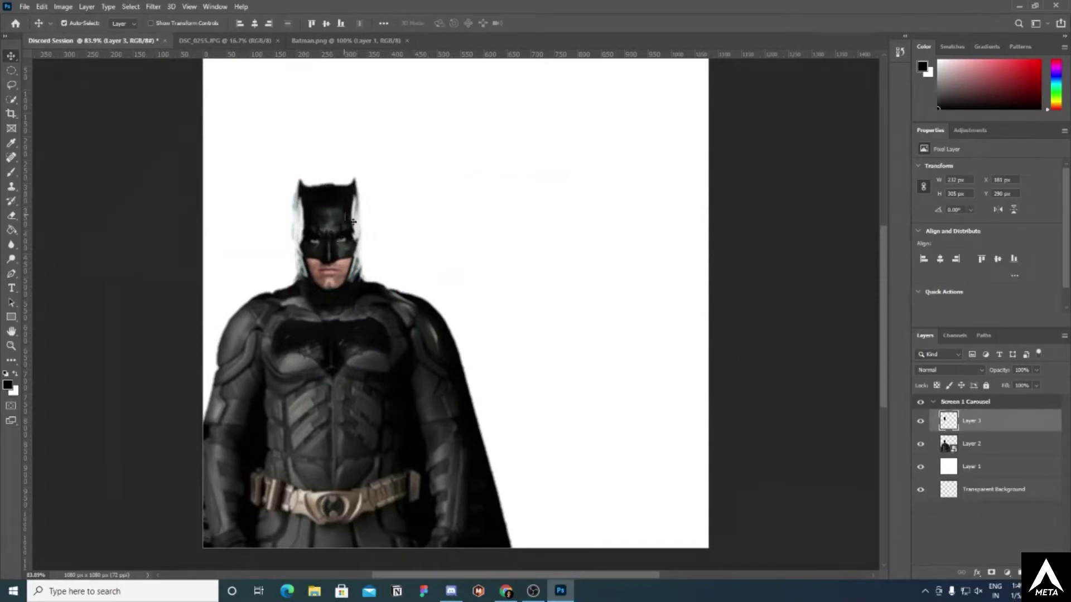
# - Try shifting the copied head sideways and deleting its layer, undoing each change
pyautogui.moveTo(329, 245); pyautogui.dragTo(393, 241)
pyautogui.hotkey('ctrl', 'z')
pyautogui.press('Delete')
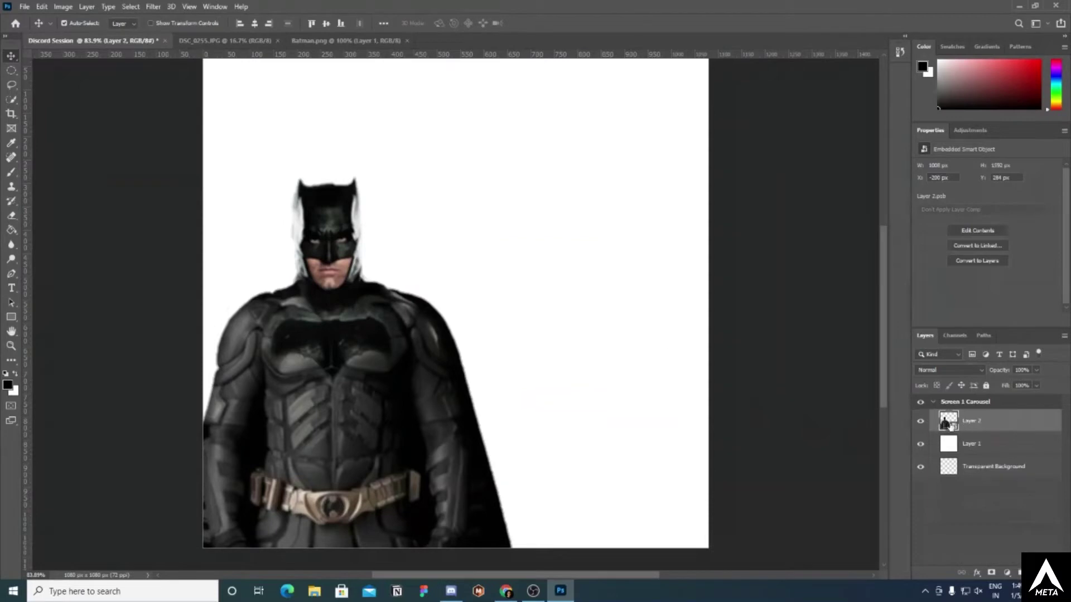
pyautogui.hotkey('ctrl', 'z')
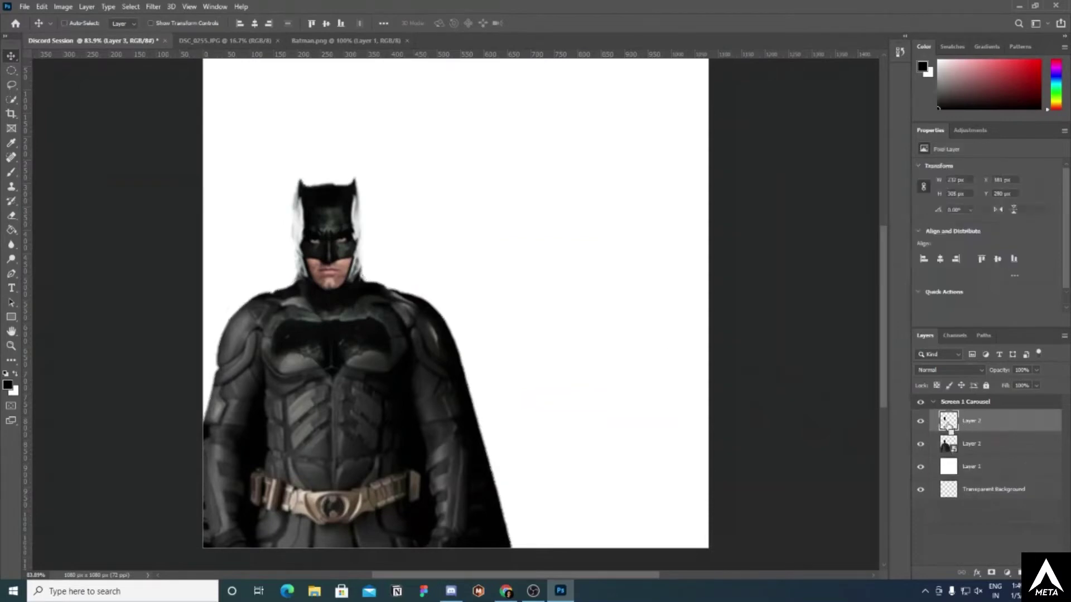
# - Load the outline of the head on Layer 3 as a selection and try deleting that area from the Layer 2 smart object
pyautogui.keyDown('ctrl'); pyautogui.click(947, 424); pyautogui.keyUp('ctrl')
pyautogui.click(997, 444)
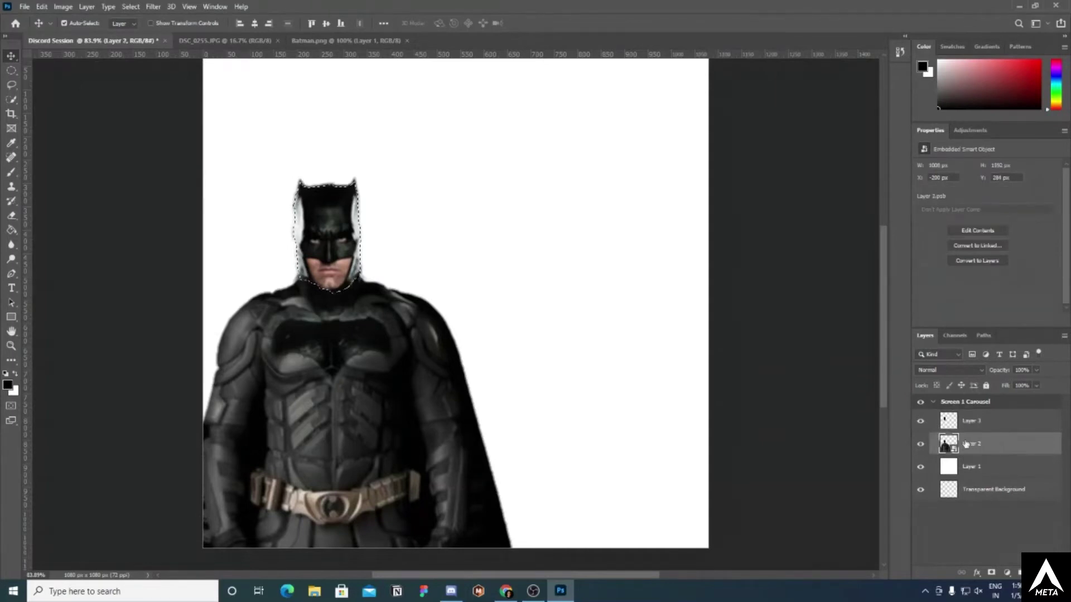
pyautogui.press('Delete')
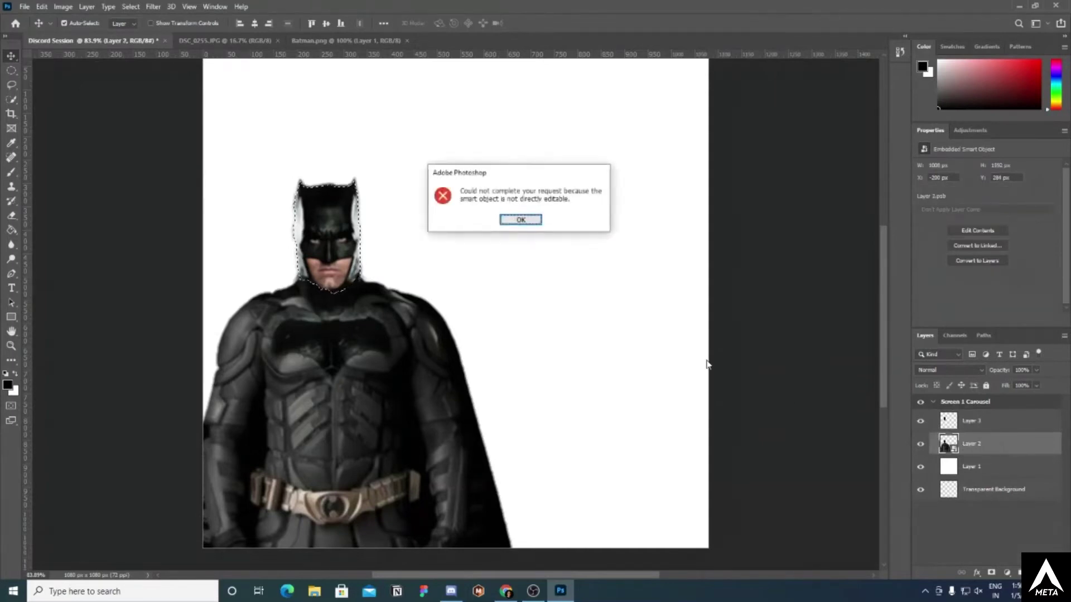
pyautogui.click(520, 220)
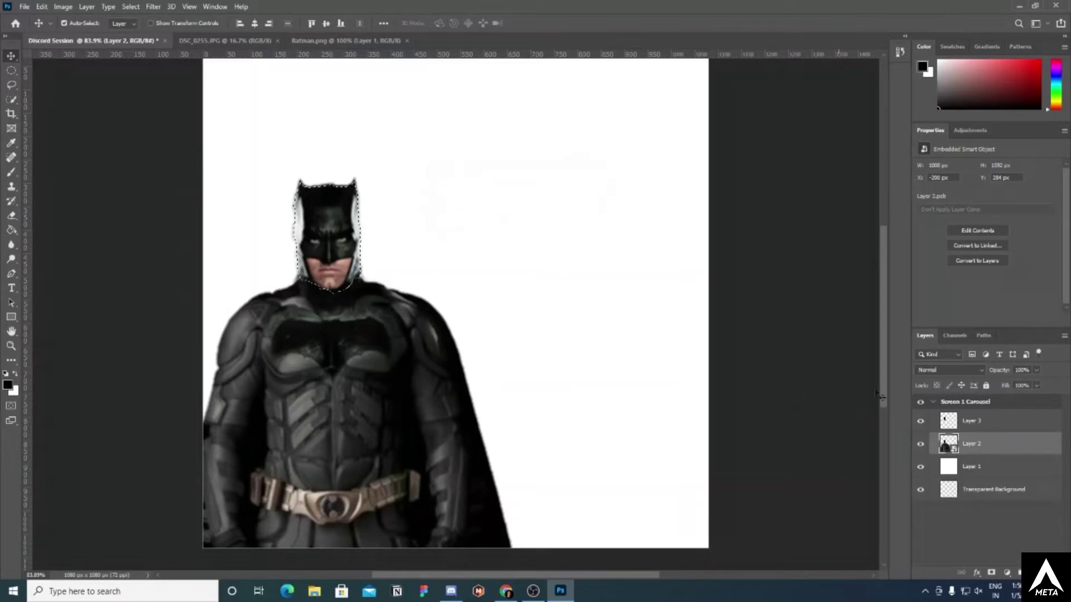
# - Rasterize Layer 2 and delete the selected head area from it, then clear the selection
pyautogui.rightClick(971, 435)
pyautogui.click(859, 303)
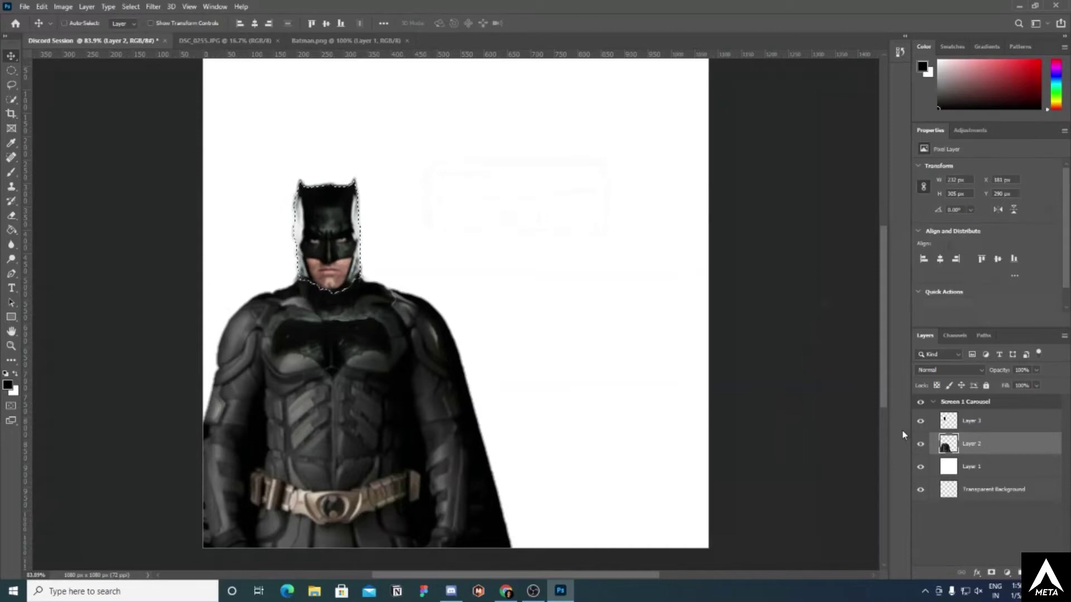
pyautogui.hotkey('ctrl', 'd')
# - Try moving the separate head away from the body, then undo the move
pyautogui.moveTo(337, 249)
pyautogui.mouseDown()
pyautogui.moveTo(437, 211)
pyautogui.moveTo(481, 223)
pyautogui.moveTo(566, 279)
pyautogui.moveTo(444, 233)
pyautogui.moveTo(333, 230)
pyautogui.moveTo(330, 246)
pyautogui.mouseUp()
pyautogui.press('ctrl')
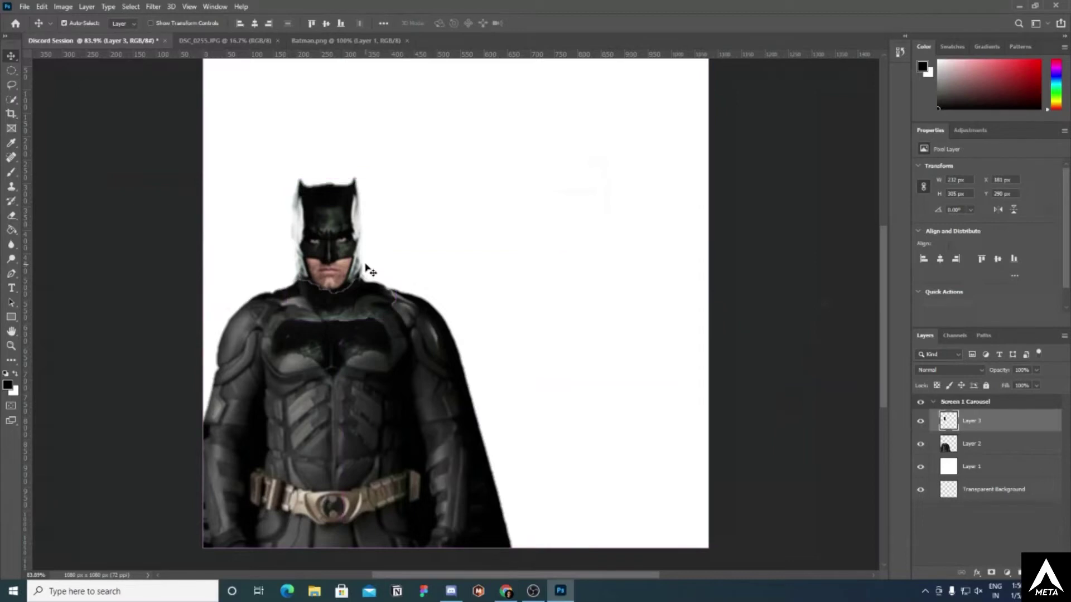
pyautogui.moveTo(341, 252); pyautogui.dragTo(430, 220)
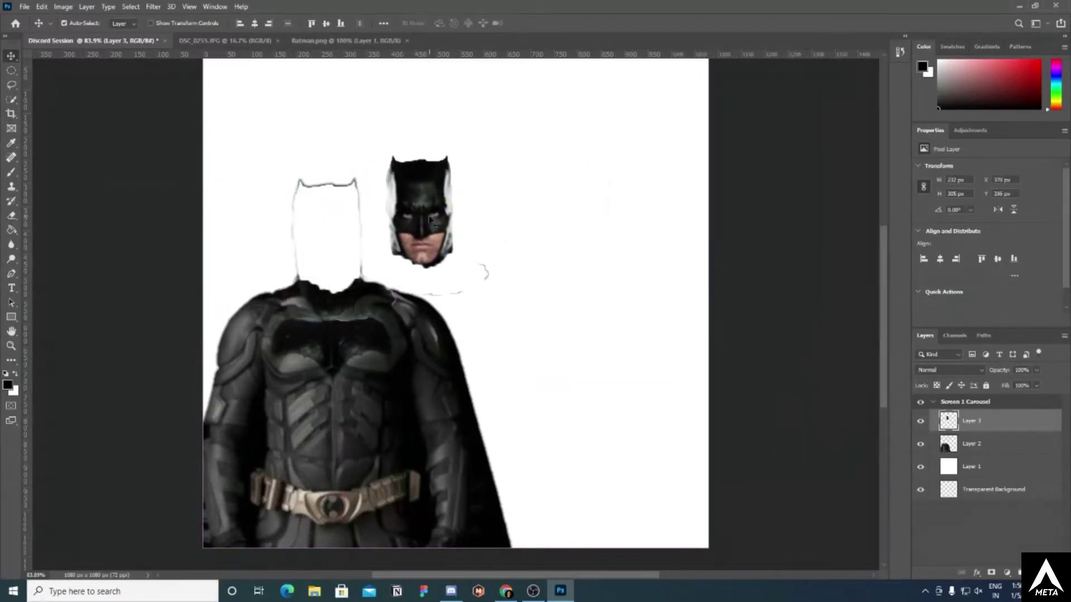
pyautogui.hotkey('ctrl', 'z')
pyautogui.hotkey('ctrl', 'z')
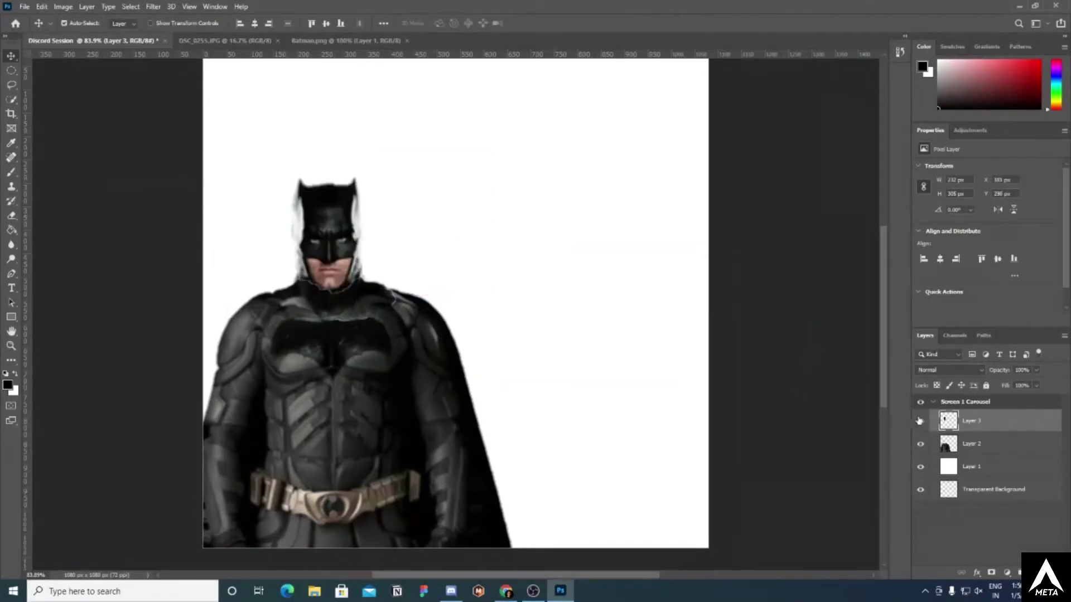
# - Hide the head layer, place it below Transparent Background and rename it Batman Head
pyautogui.click(920, 423)
pyautogui.moveTo(948, 421); pyautogui.dragTo(958, 486)
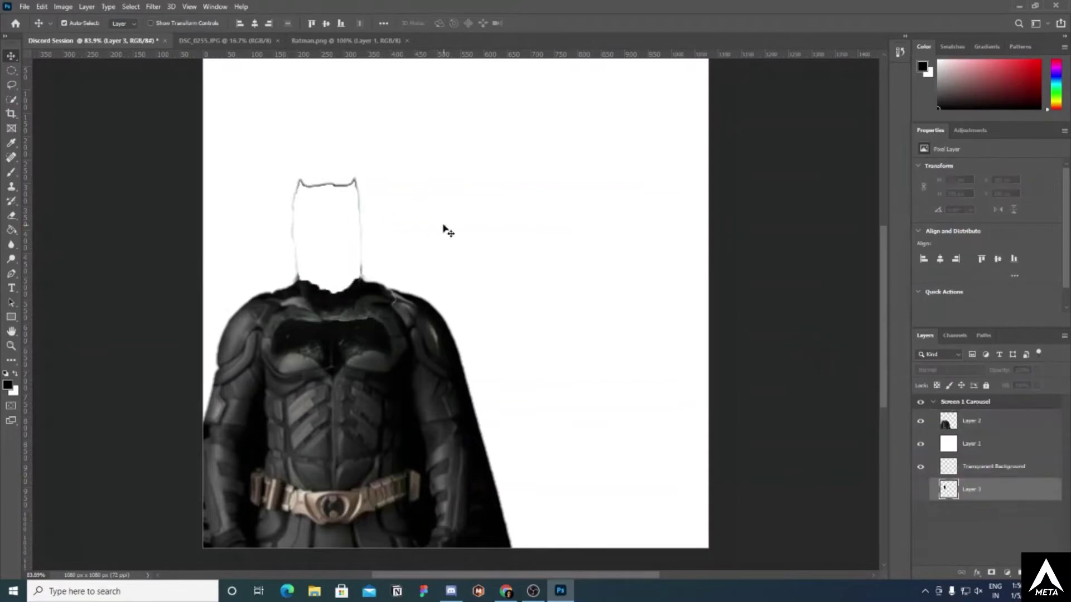
pyautogui.doubleClick(973, 490)
pyautogui.write('Batman Head')
pyautogui.press('Return')
# - Rename Layer 2 as Batman Body and deselect the layer
pyautogui.doubleClick(973, 422)
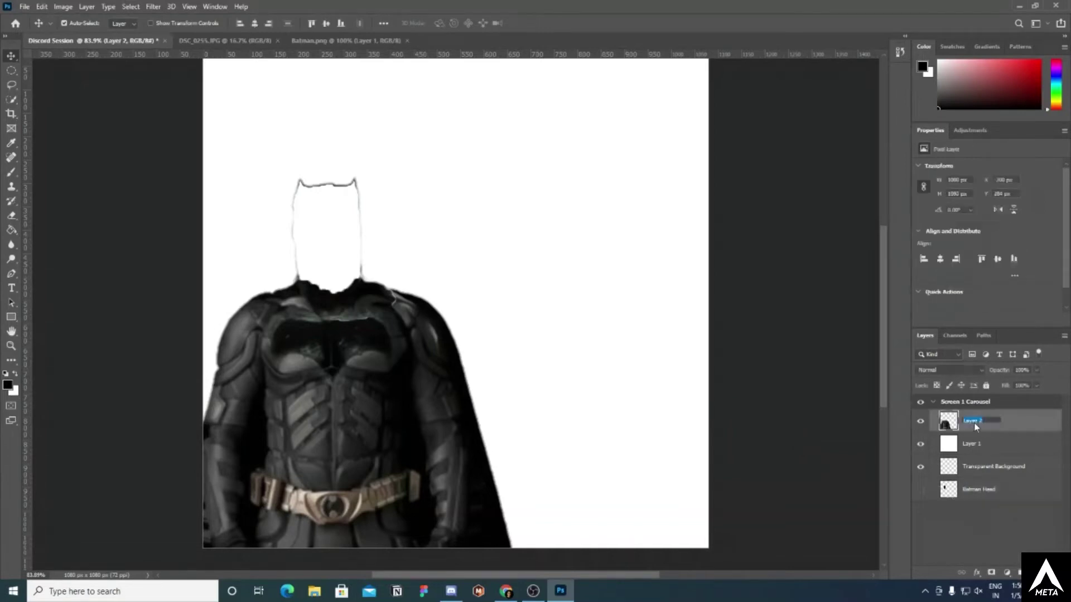
pyautogui.write('Batman Body')
pyautogui.click(668, 411)
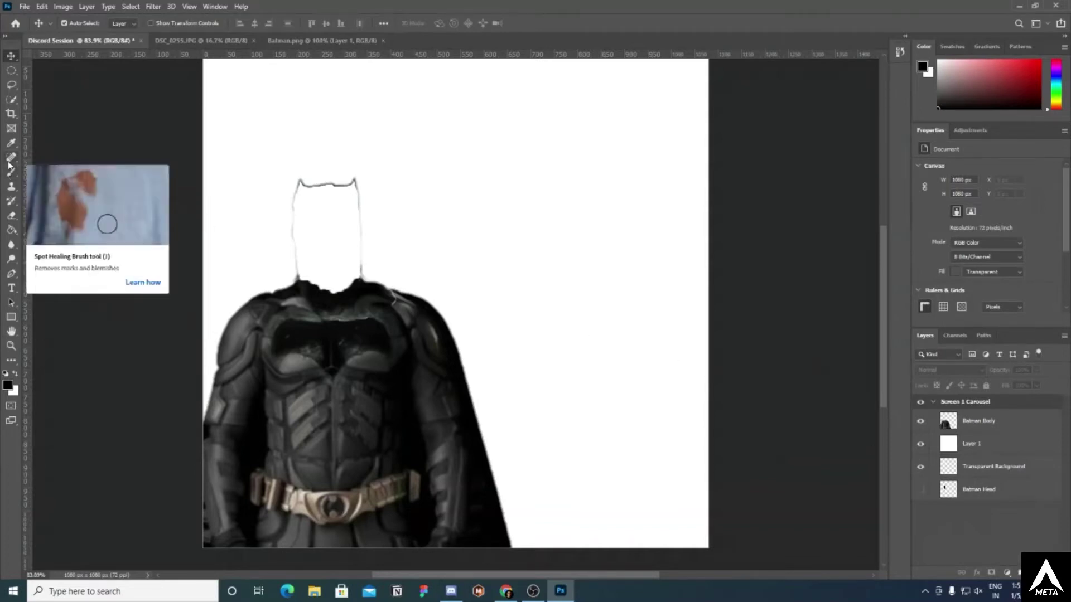
# - Erase the leftover outline of the removed head above the shoulders on the Batman Body layer
pyautogui.click(13, 218)
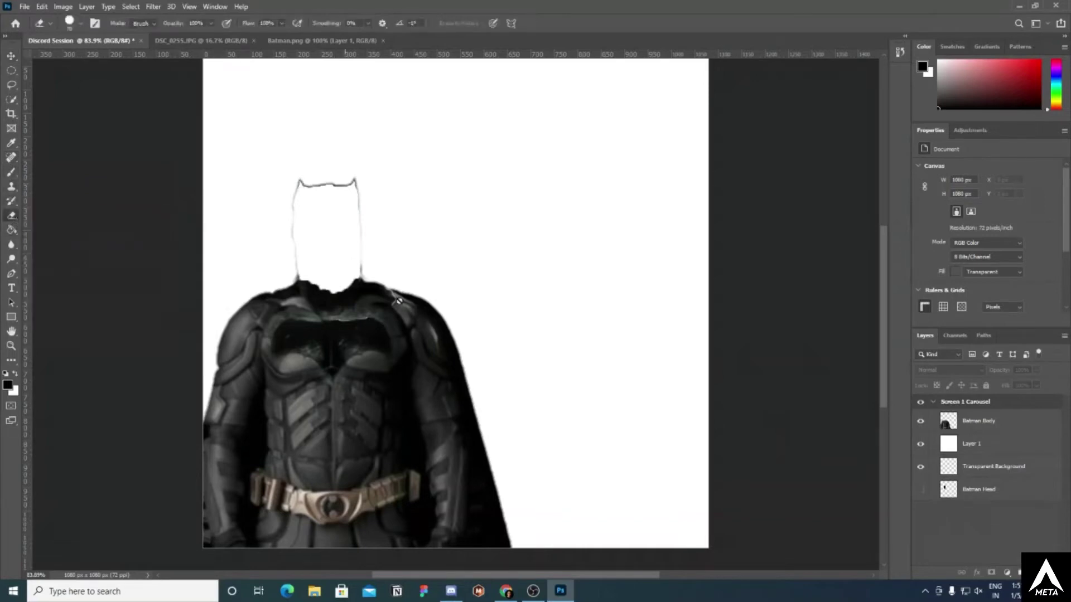
pyautogui.click(982, 427)
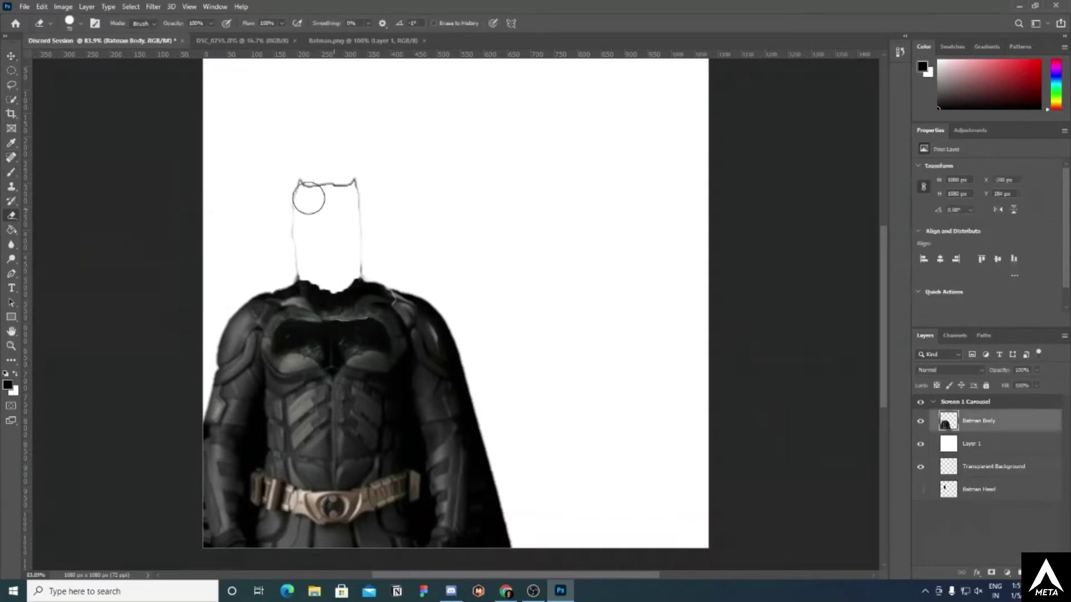
pyautogui.moveTo(308, 197)
pyautogui.mouseDown()
pyautogui.moveTo(348, 188)
pyautogui.moveTo(322, 191)
pyautogui.moveTo(352, 201)
pyautogui.moveTo(354, 243)
pyautogui.mouseUp()
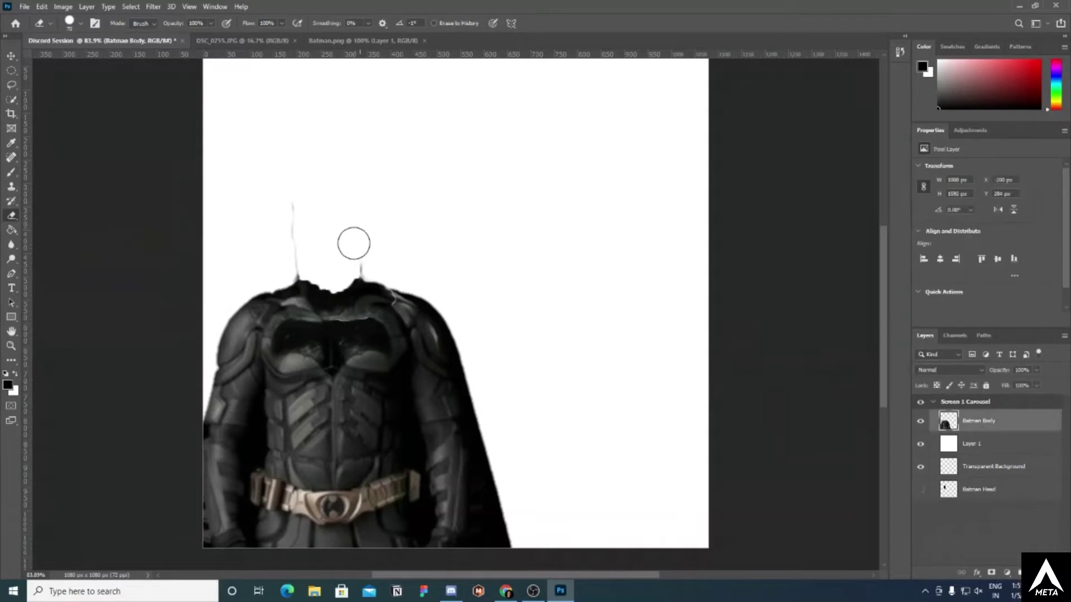
pyautogui.moveTo(296, 201); pyautogui.dragTo(290, 266)
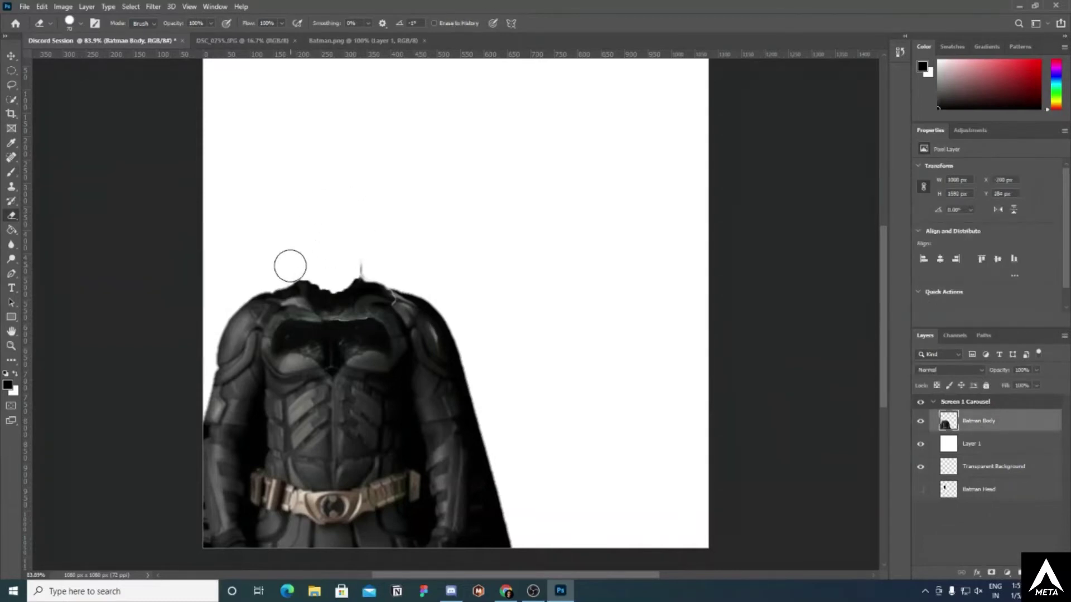
pyautogui.moveTo(363, 255); pyautogui.dragTo(363, 255)
pyautogui.click(11, 56)
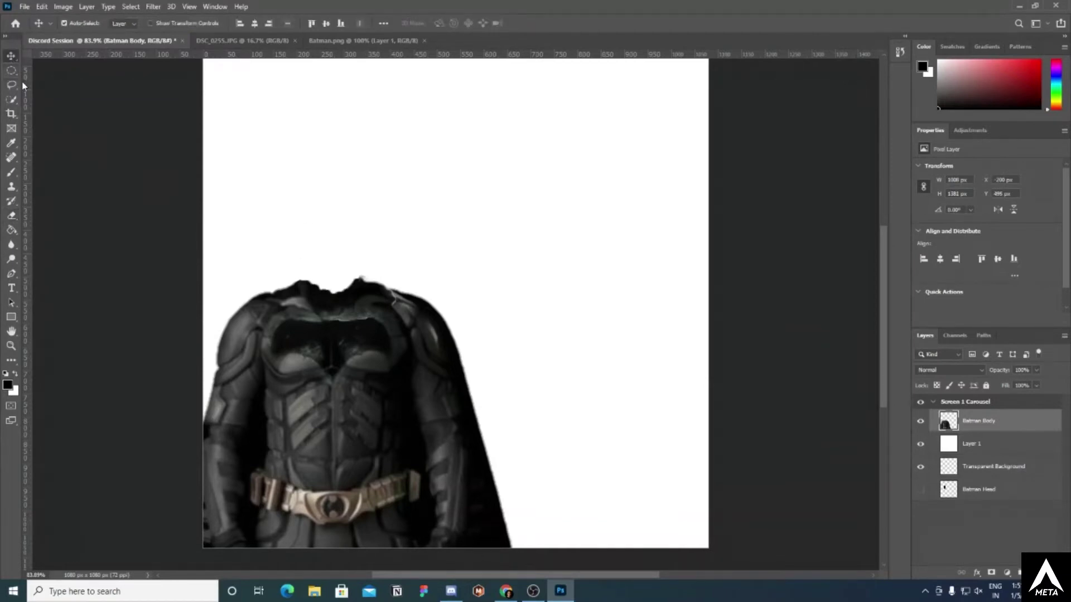
# - Switch to the DSC_0255.JPG photo and select the man automatically as the subject, then clear the selection
pyautogui.click(227, 43)
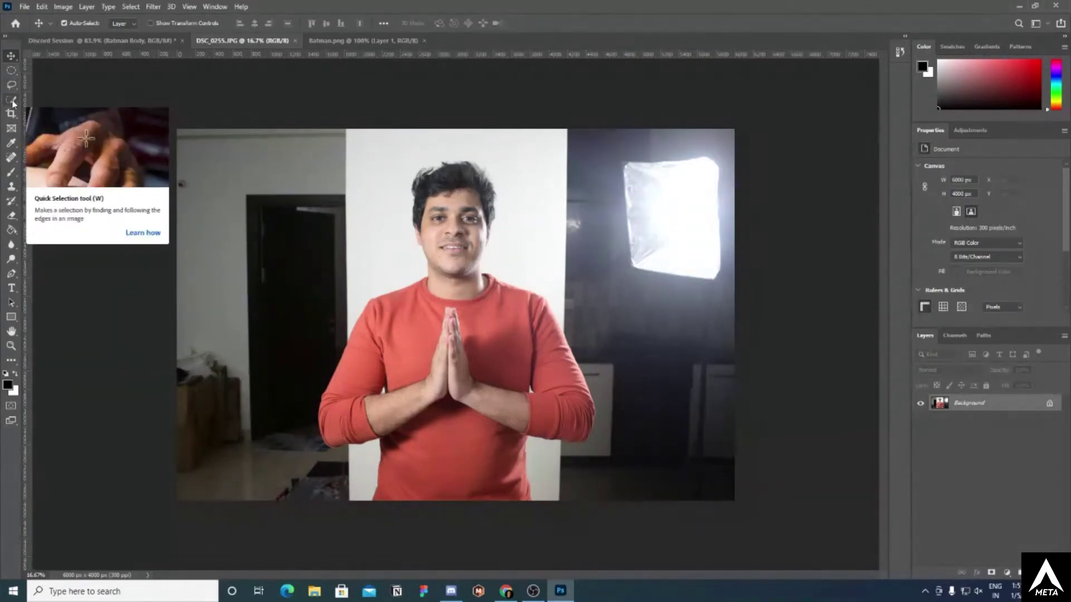
pyautogui.click(131, 7)
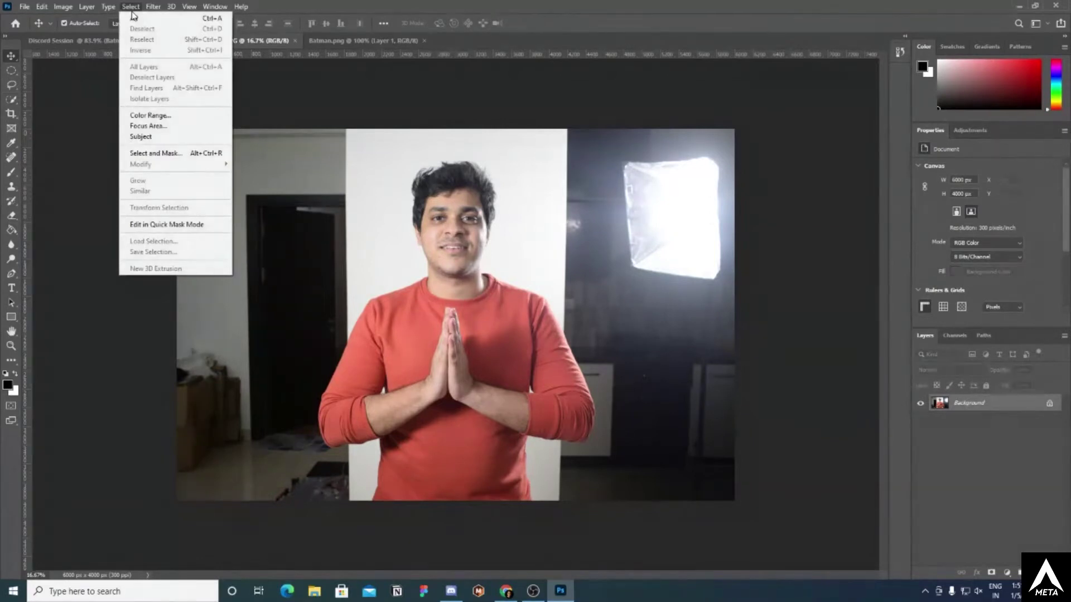
pyautogui.click(152, 137)
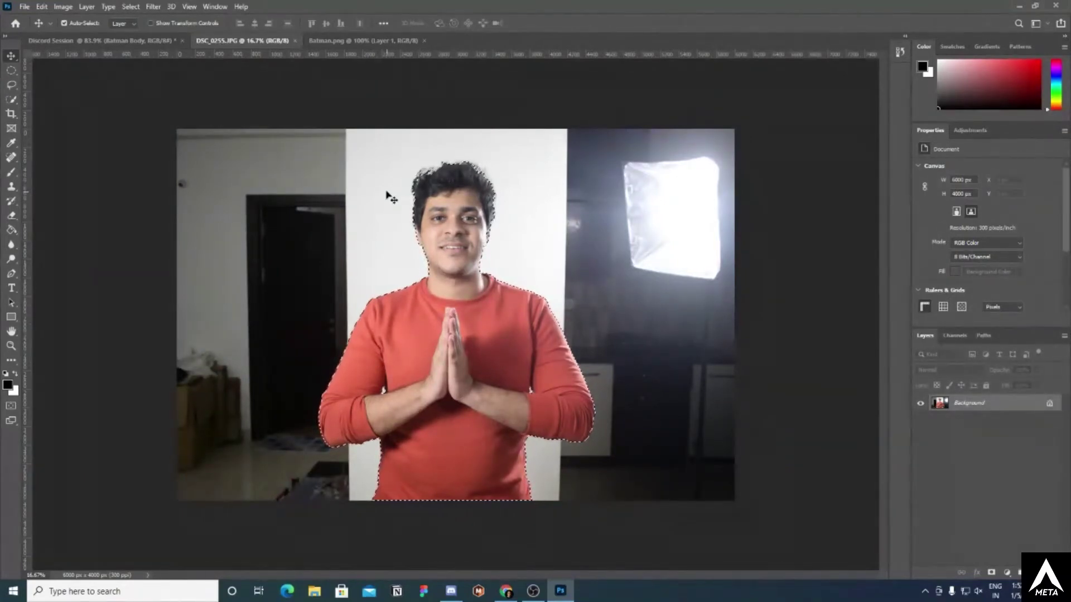
pyautogui.press('ctrl')
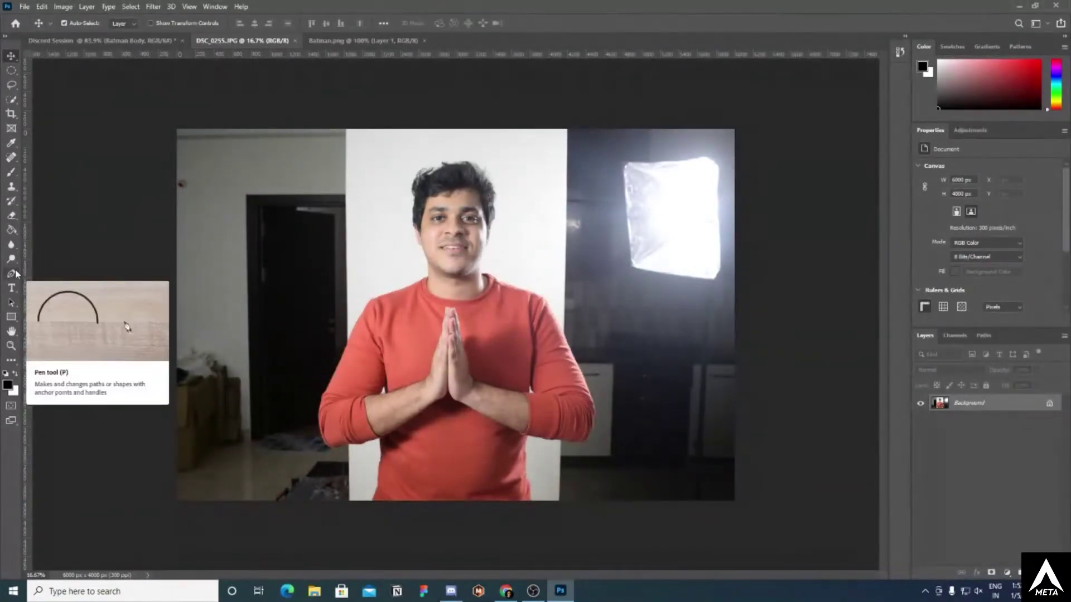
# - Enlarge the Quick Selection brush and select the man's head and neck down to the shirt collar in DSC_0255.JPG
pyautogui.click(11, 99)
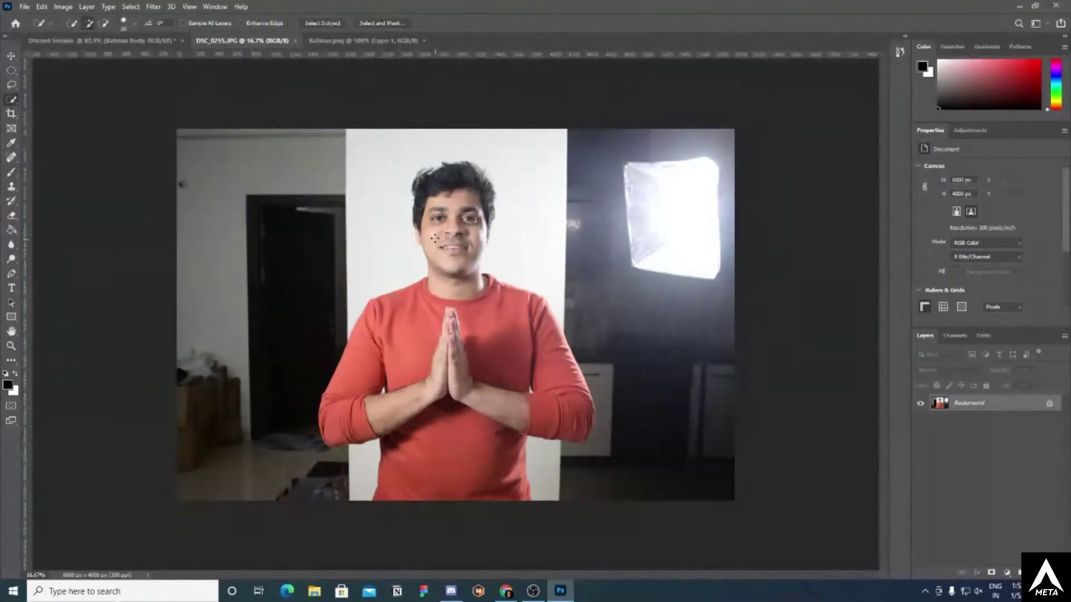
pyautogui.press(']')
pyautogui.press(']')
pyautogui.press(']')
pyautogui.click(123, 45)
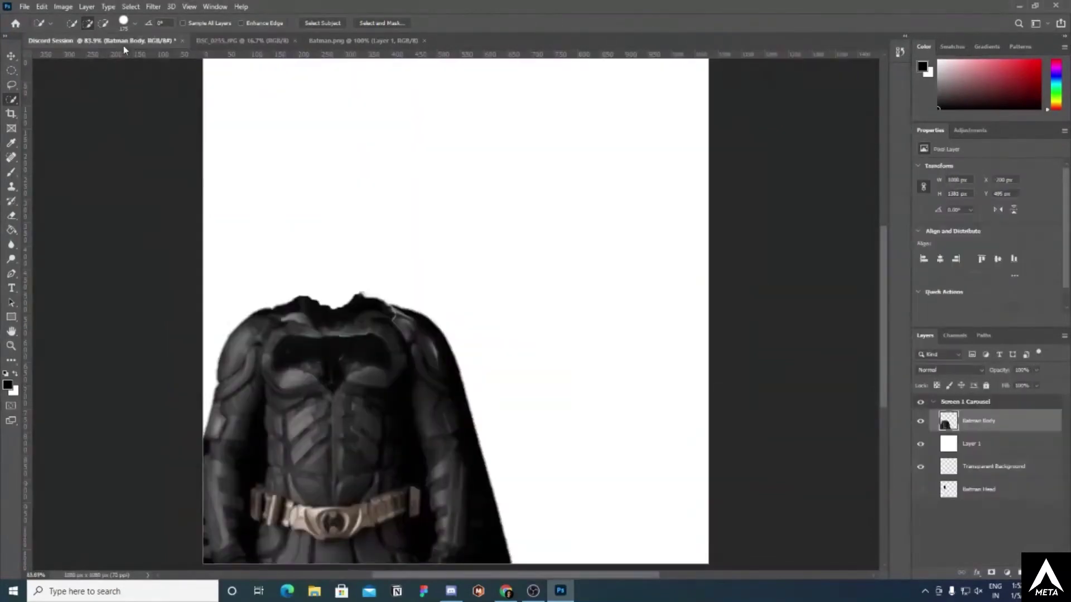
pyautogui.click(260, 43)
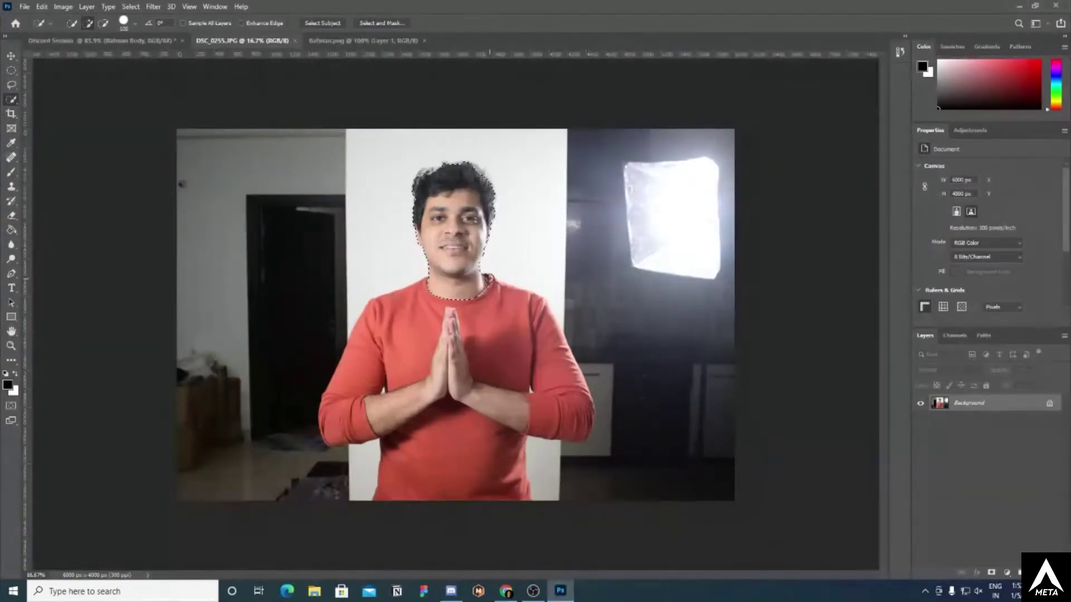
pyautogui.press('alt')
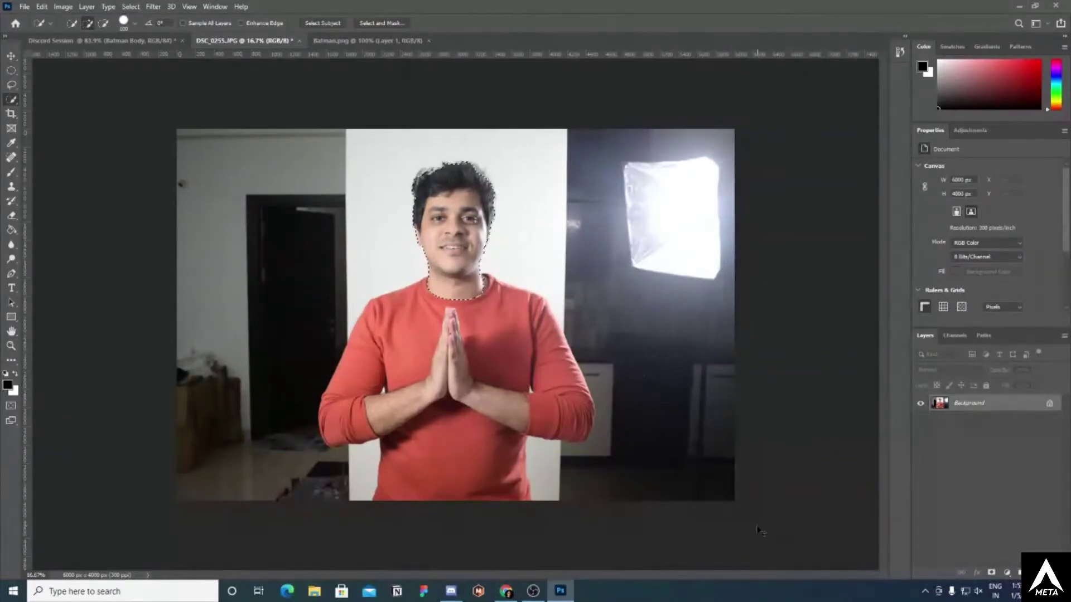
# - Copy the selected head and neck to a new layer and hide the Background layer
pyautogui.hotkey('ctrl', 'j')
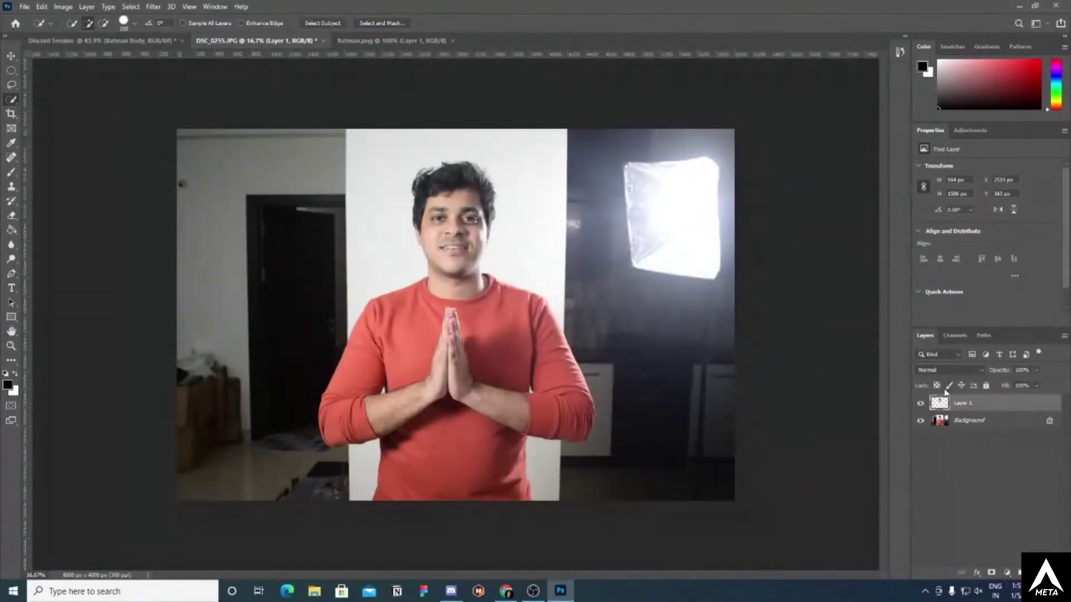
pyautogui.click(921, 422)
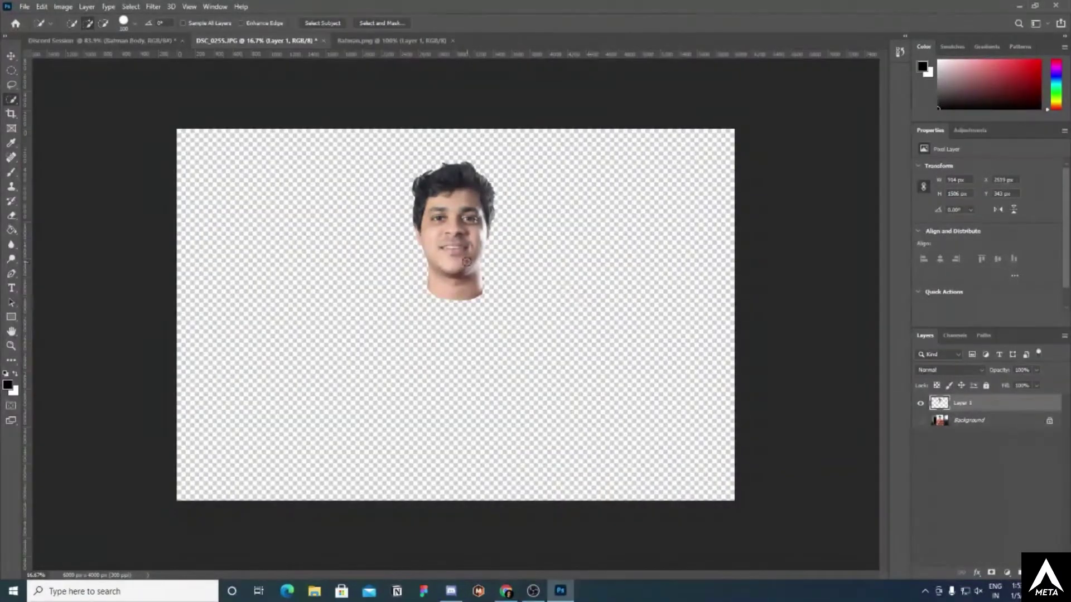
# - Move the cut-out head into the Discord Session design and scale it down to about 183 x 302 px on Batman's neck
pyautogui.click(11, 56)
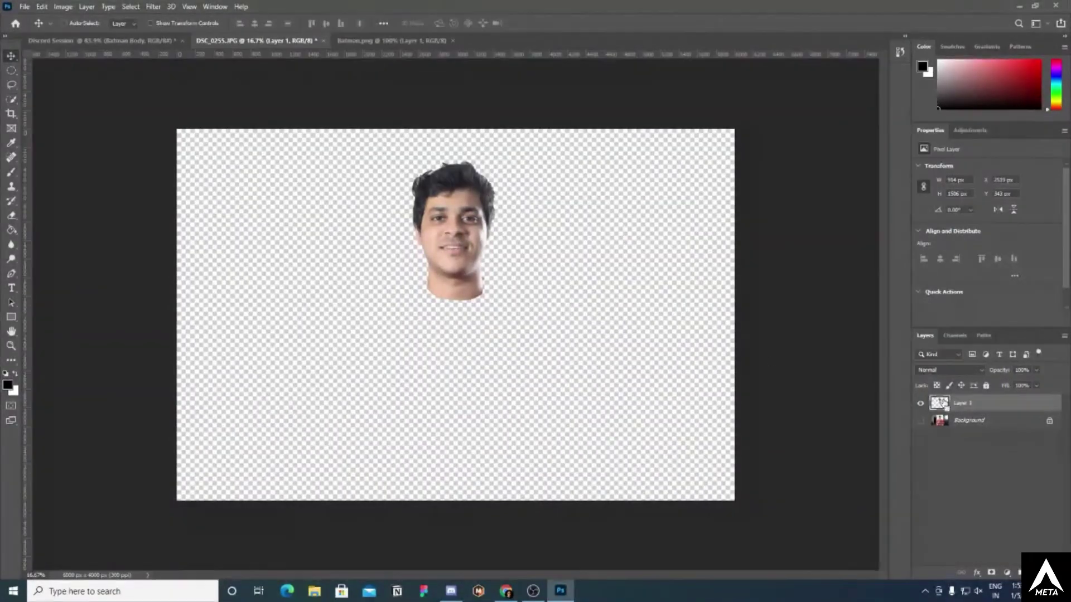
pyautogui.moveTo(236, 50); pyautogui.dragTo(349, 291)
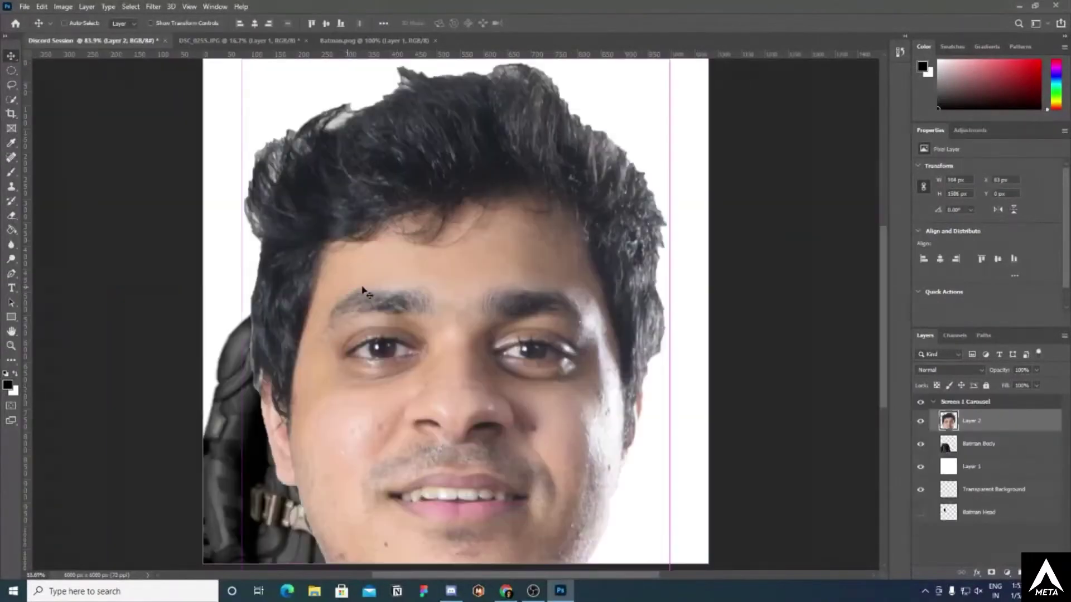
pyautogui.press('ctrl')
pyautogui.hotkey('ctrl', 't')
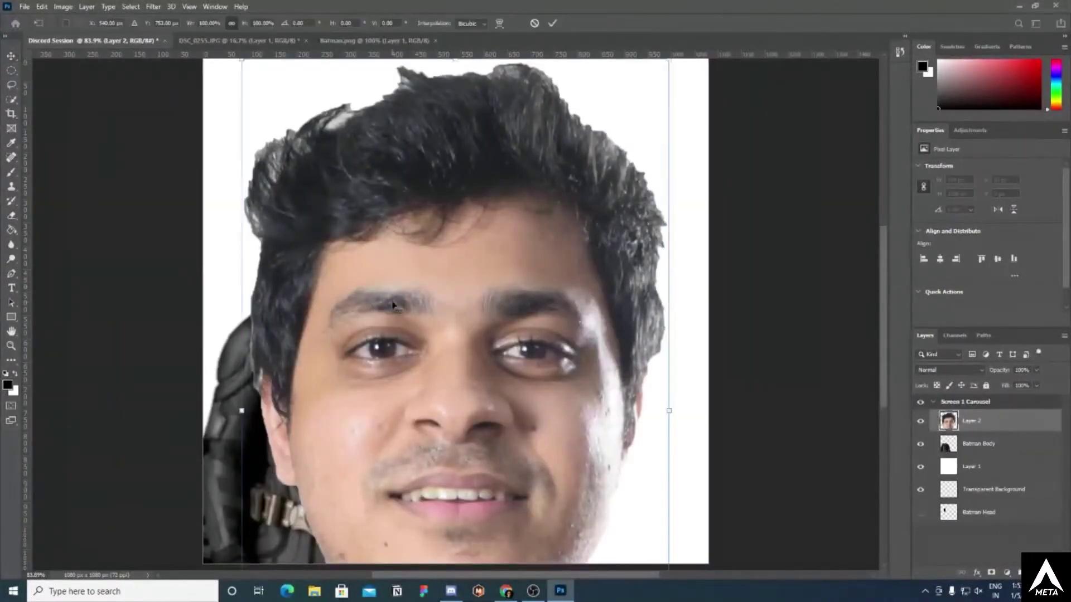
pyautogui.scroll(1, 393, 306)
pyautogui.moveTo(249, 107); pyautogui.dragTo(425, 406)
pyautogui.moveTo(530, 424); pyautogui.dragTo(376, 153)
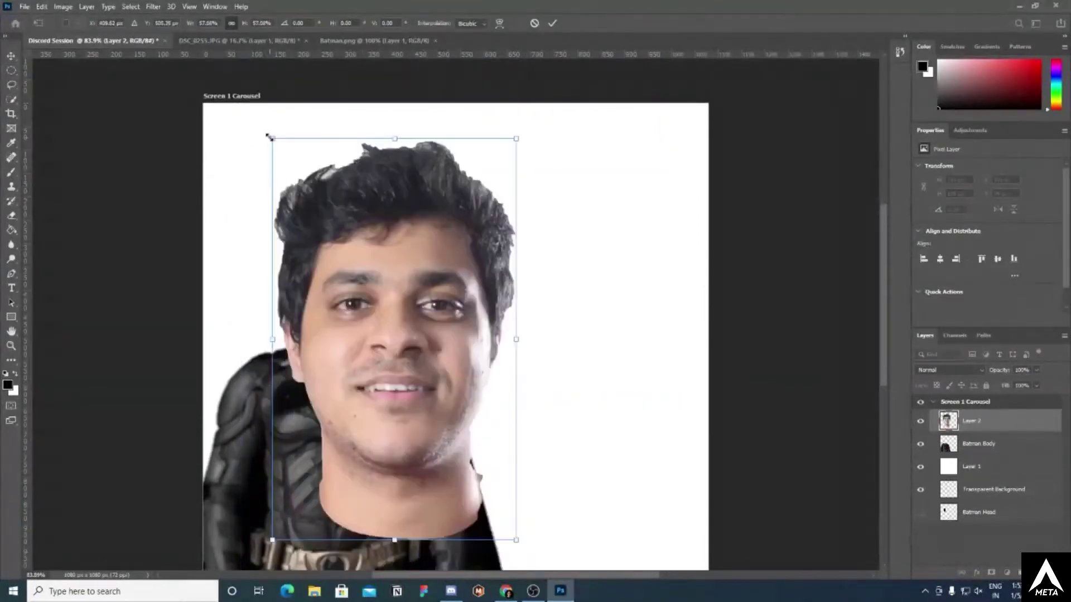
pyautogui.moveTo(272, 134); pyautogui.dragTo(393, 336)
pyautogui.moveTo(456, 405); pyautogui.dragTo(328, 241)
pyautogui.moveTo(261, 172); pyautogui.dragTo(301, 229)
pyautogui.moveTo(329, 302); pyautogui.dragTo(314, 273)
pyautogui.scroll(-3, 398, 393)
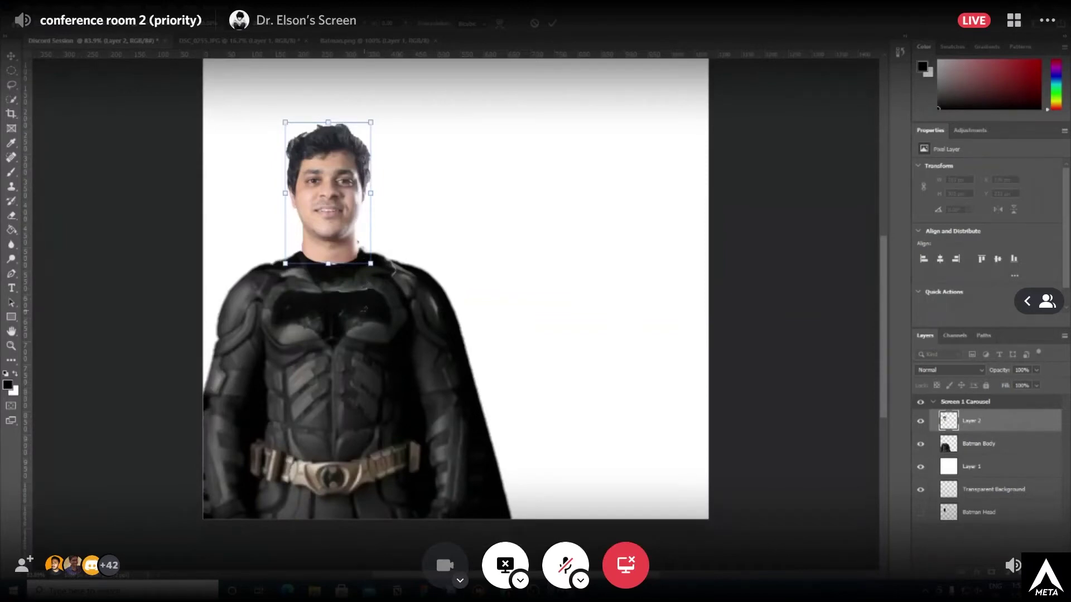
pyautogui.click(552, 24)
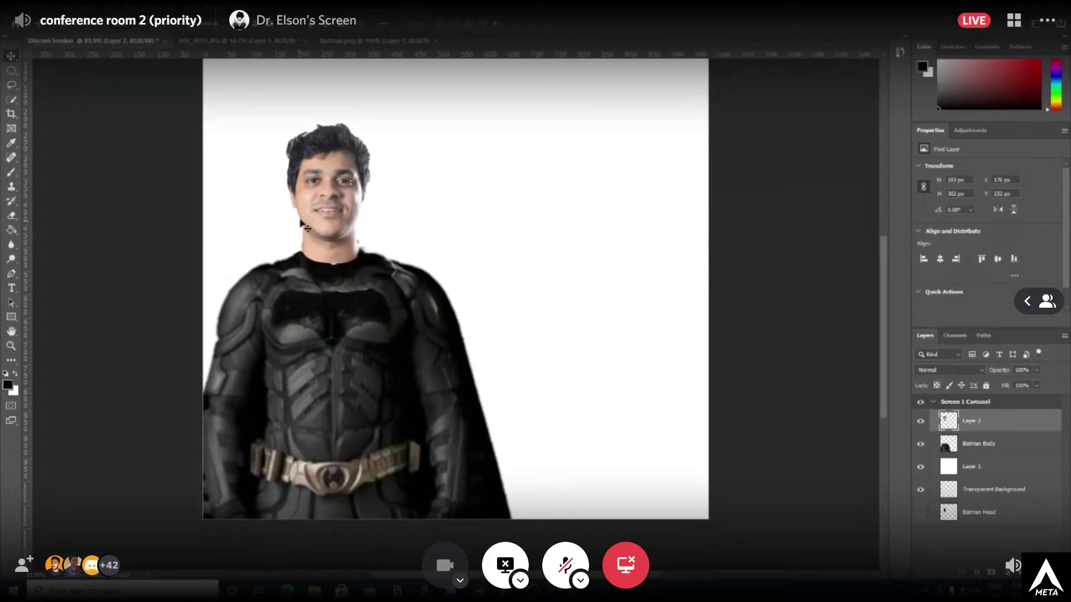
# - Move the Batman Body layer above the head layer and lower the head so its neck sits inside the suit's collar
pyautogui.moveTo(306, 226); pyautogui.dragTo(306, 239)
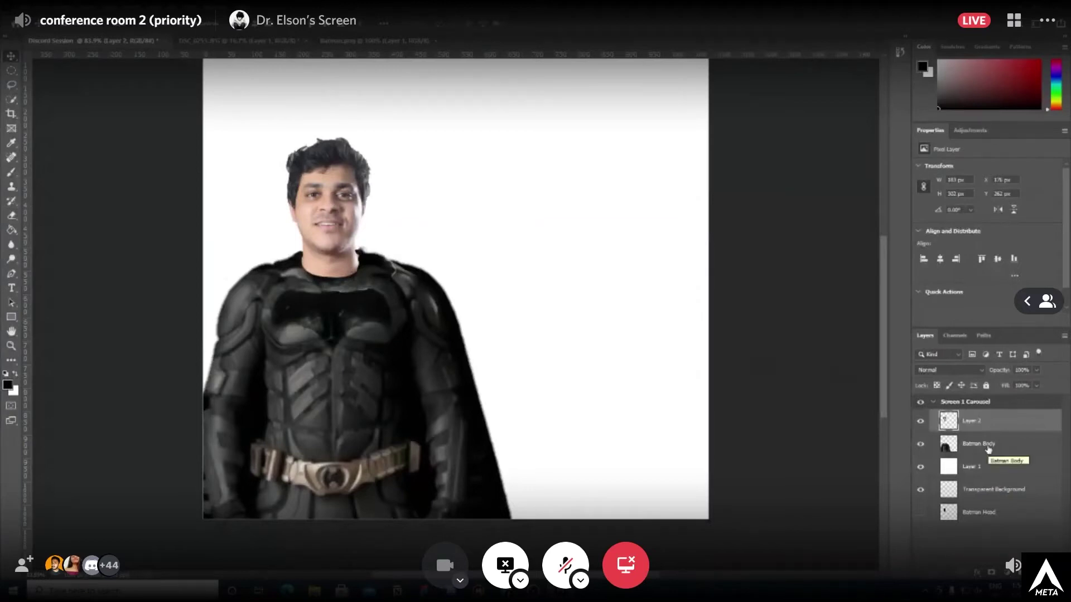
pyautogui.moveTo(987, 449); pyautogui.dragTo(982, 414)
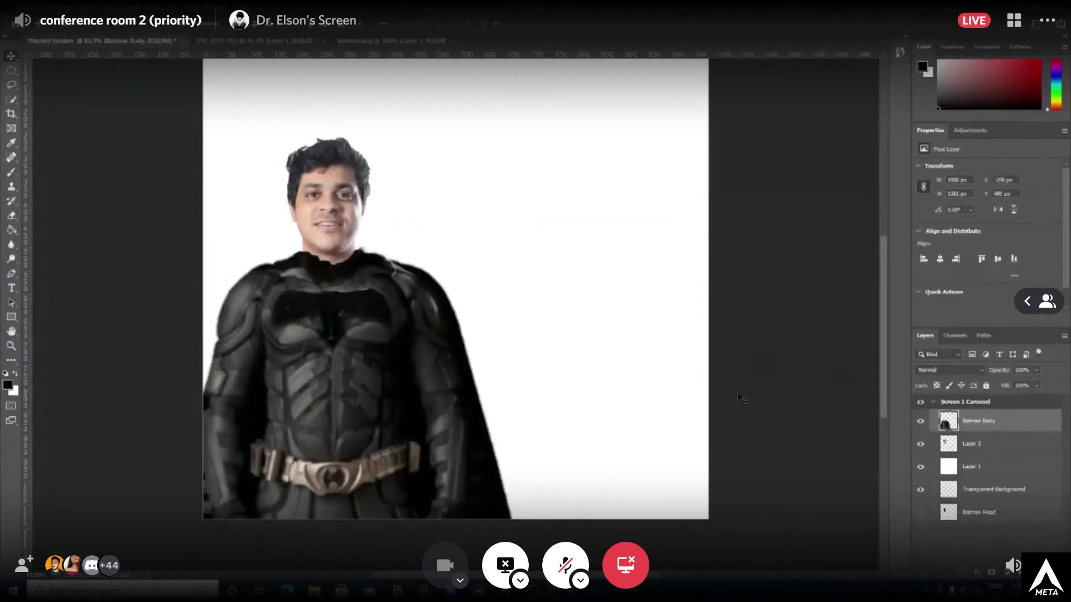
pyautogui.moveTo(321, 209)
pyautogui.mouseDown()
pyautogui.moveTo(323, 199)
pyautogui.moveTo(331, 229)
pyautogui.mouseUp()
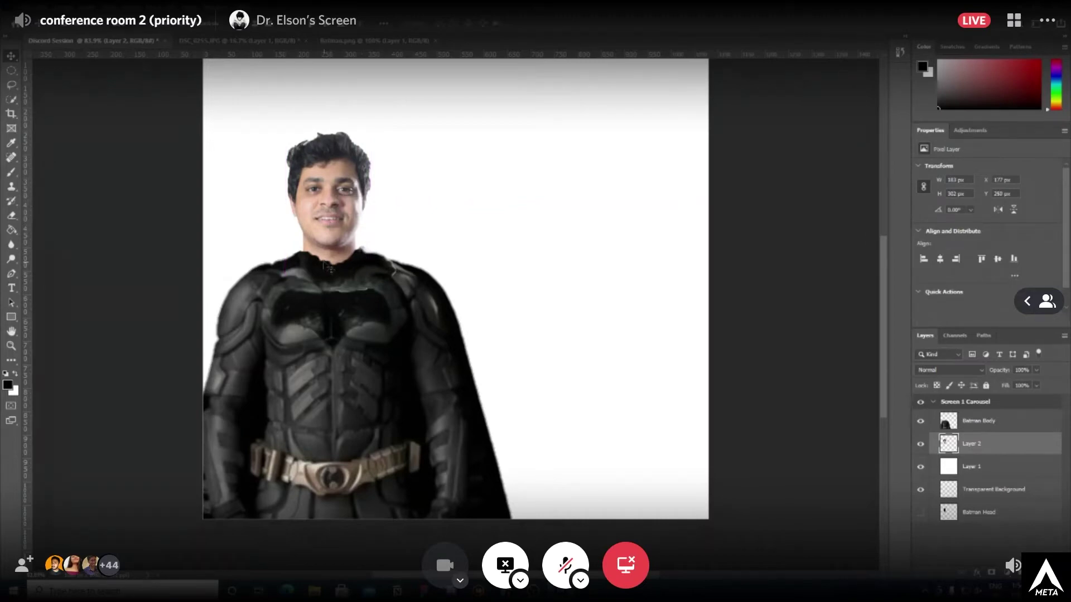
# - Erase the ragged collar edge in front of the neck on the Batman Body layer and nudge the head slightly to the right
pyautogui.hotkey('alt', ']')
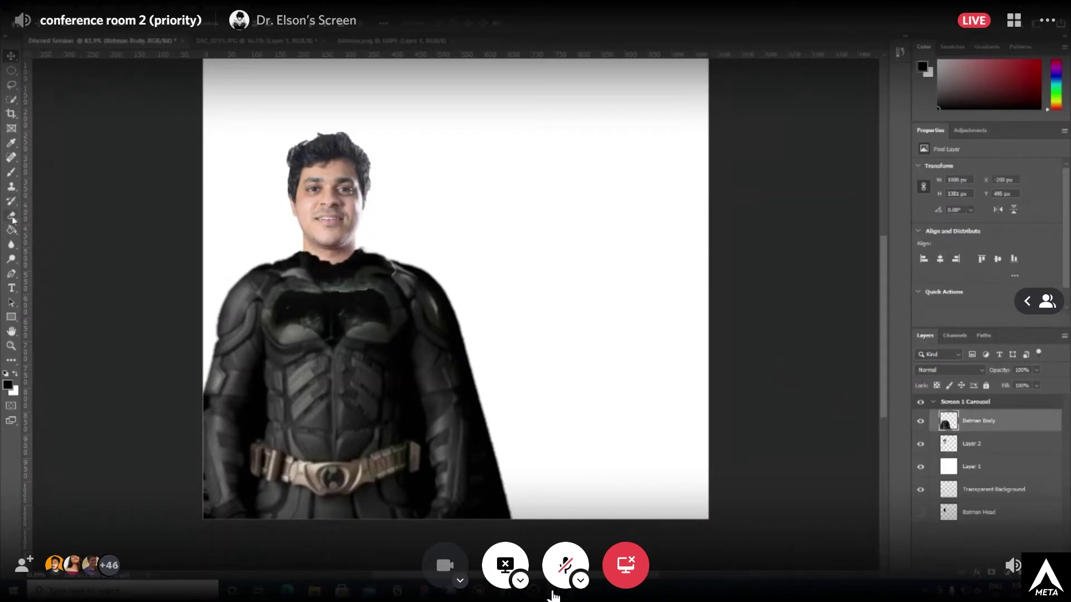
pyautogui.click(11, 218)
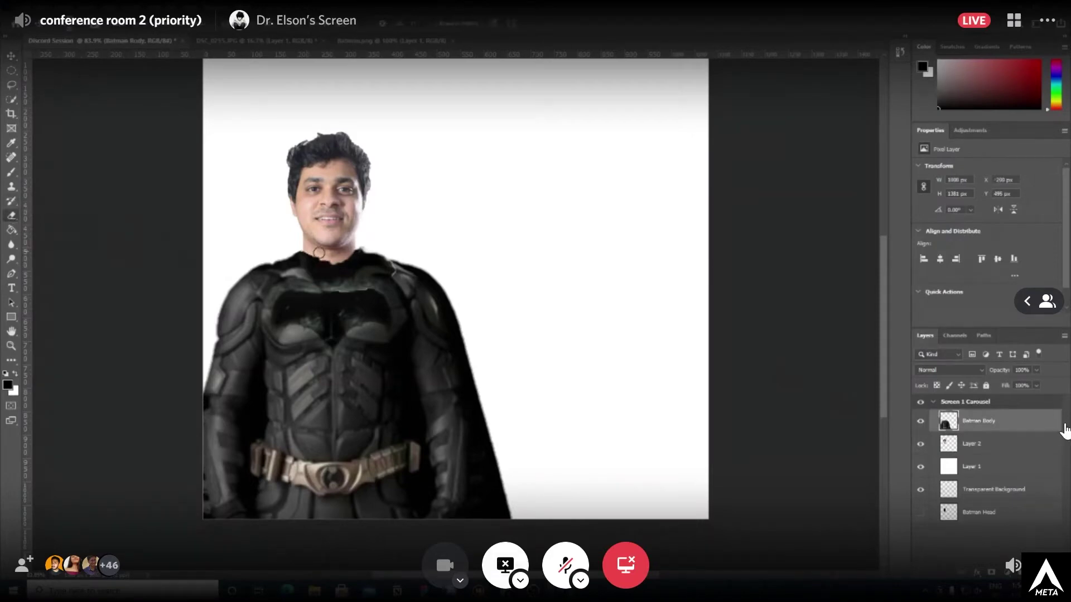
pyautogui.click(318, 254)
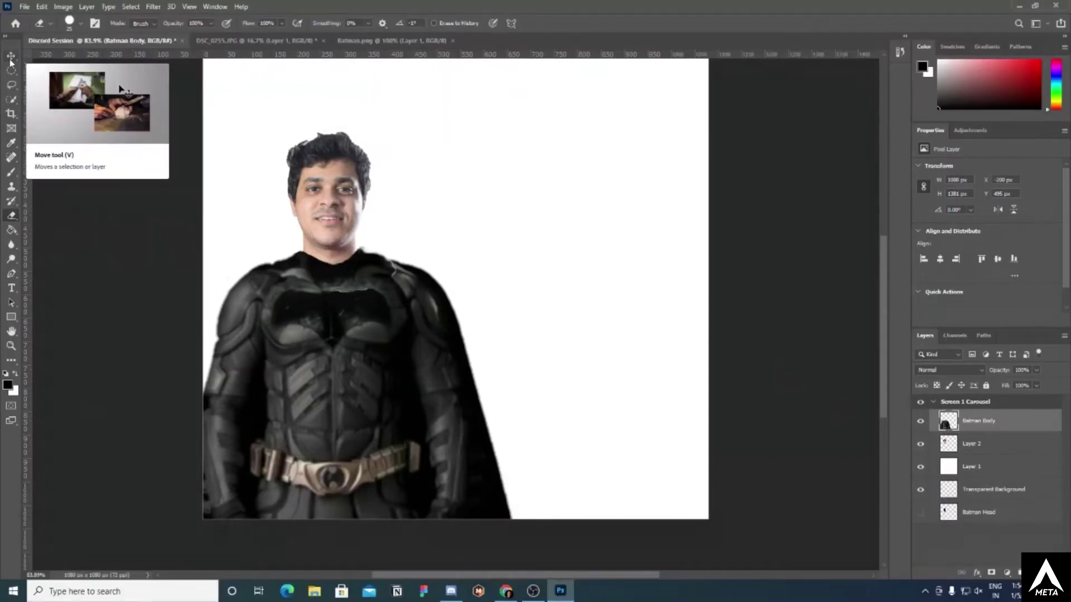
pyautogui.click(10, 62)
pyautogui.click(311, 234)
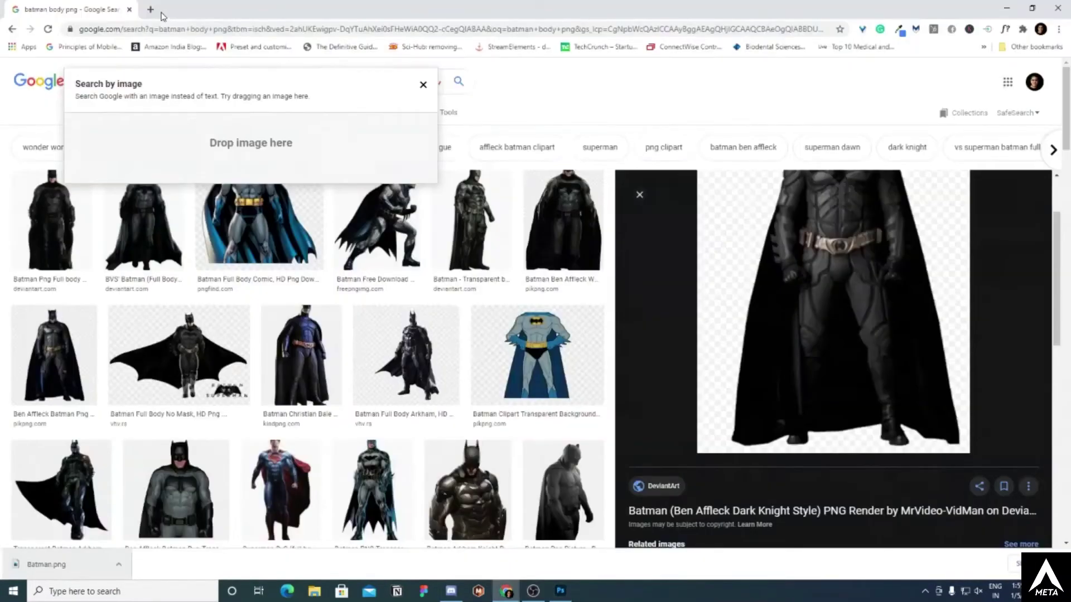
# - In Chrome, search Google for "batman mask png" in a new tab and copy the front-facing PngPix mask image
pyautogui.click(155, 11)
pyautogui.write('batman')
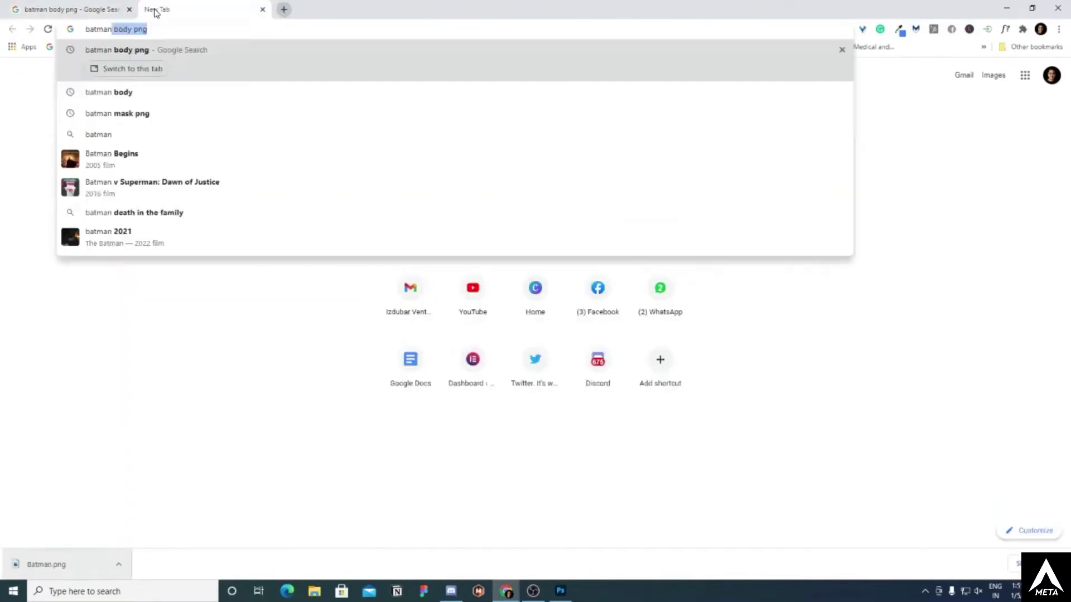
pyautogui.click(141, 113)
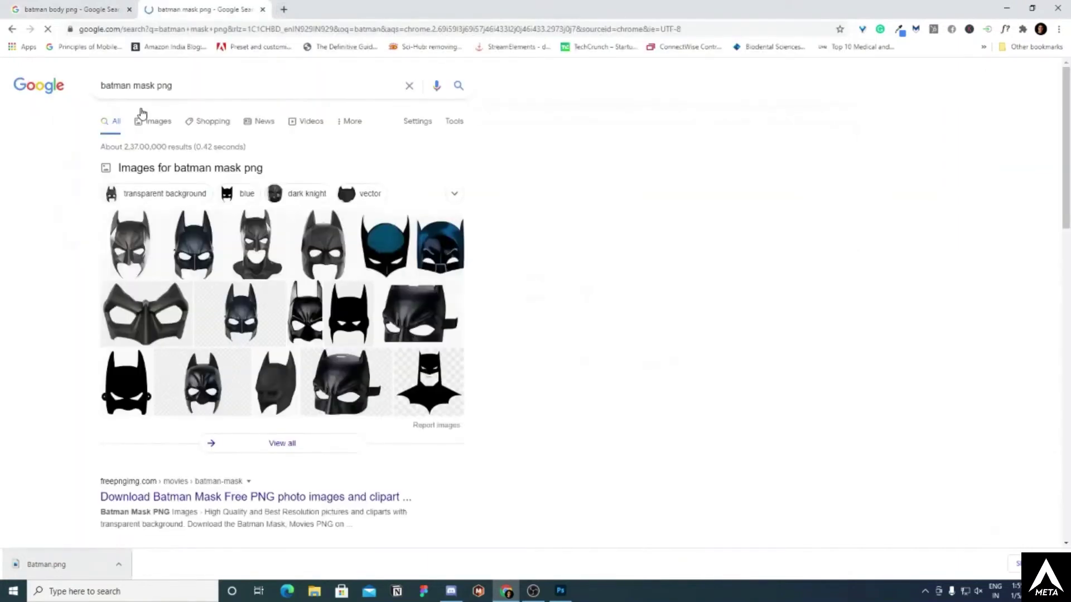
pyautogui.click(192, 239)
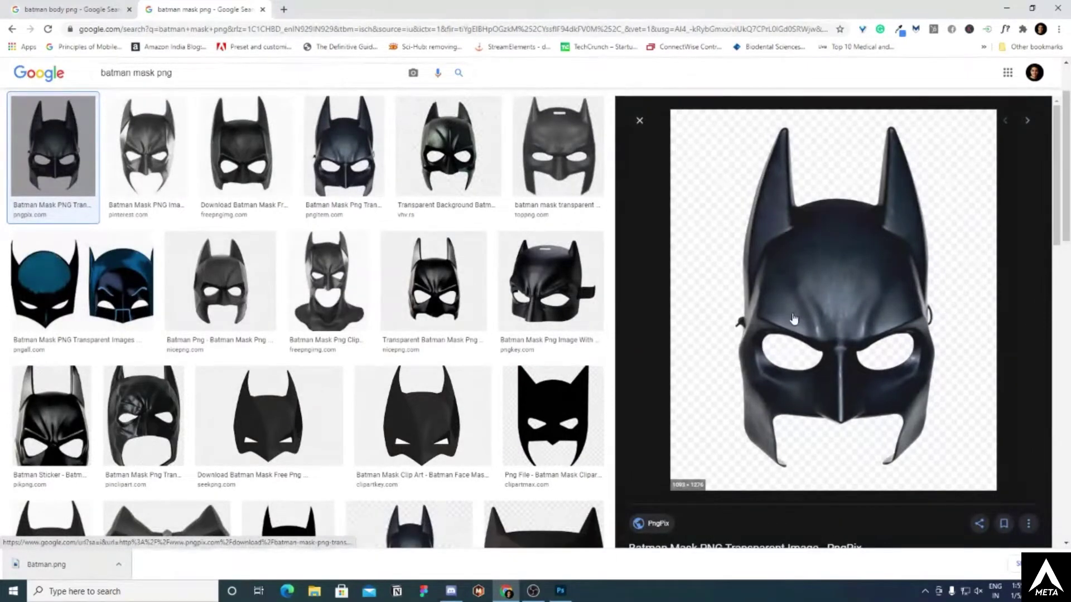
pyautogui.rightClick(809, 291)
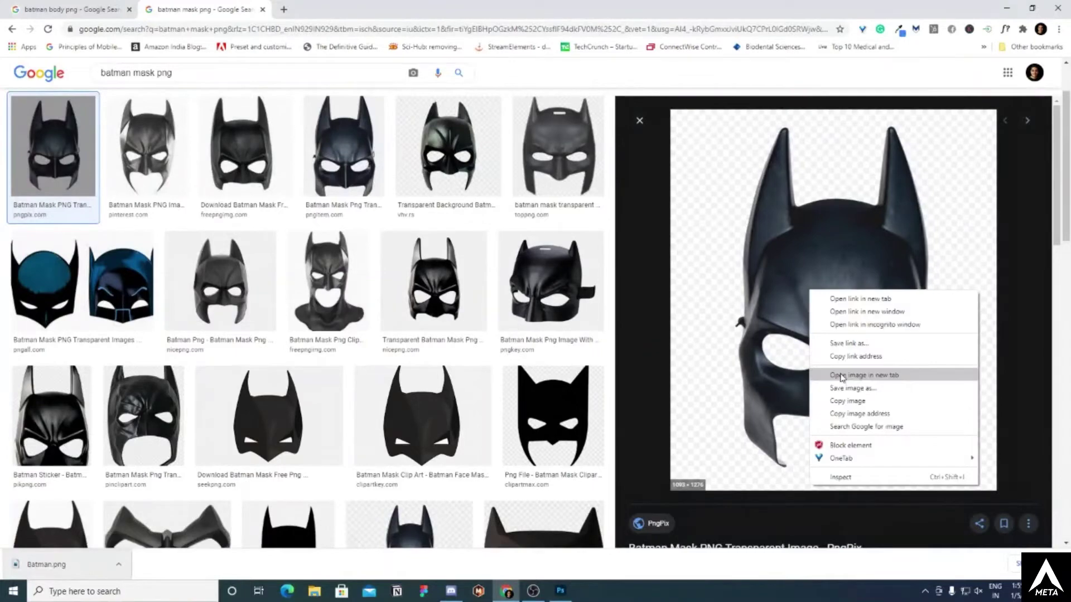
pyautogui.click(841, 377)
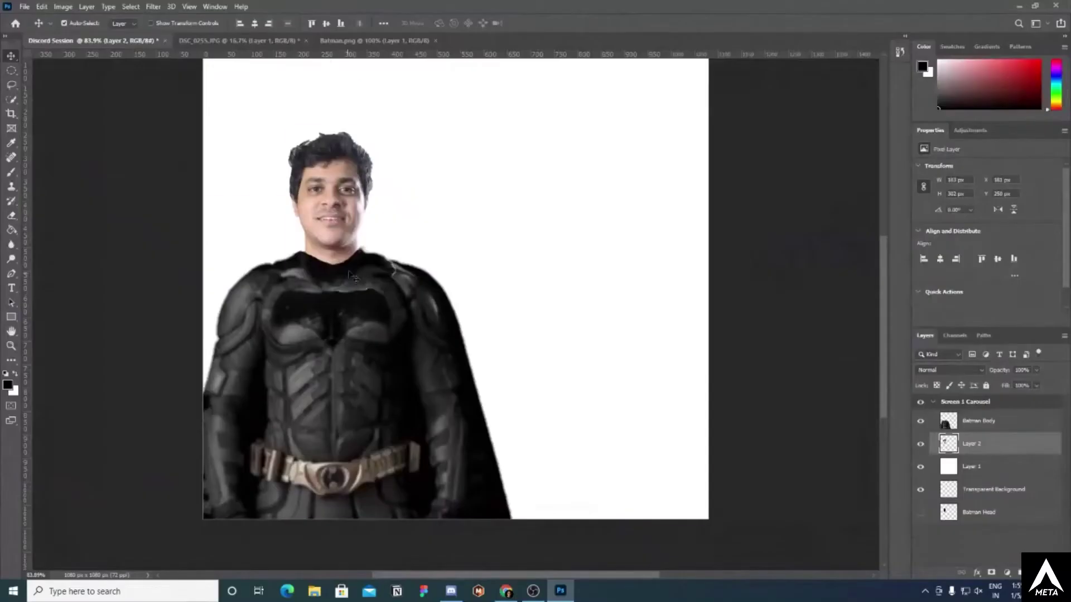
# - Paste the copied mask into the Discord Session design as the uppermost layer and move the head layer above Batman Body
pyautogui.press('ctrl')
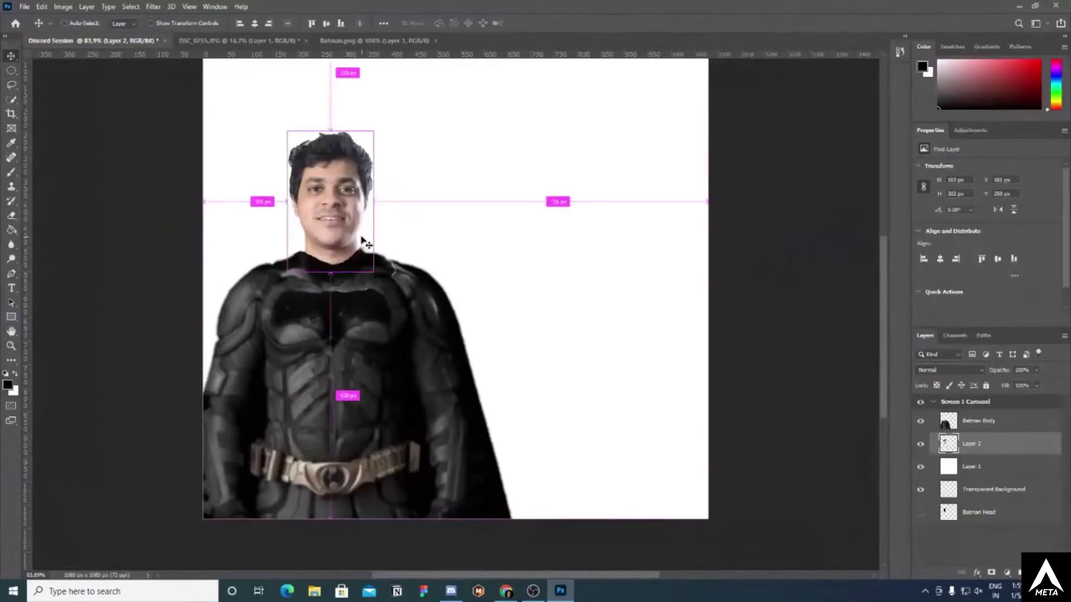
pyautogui.hotkey('ctrl', 'v')
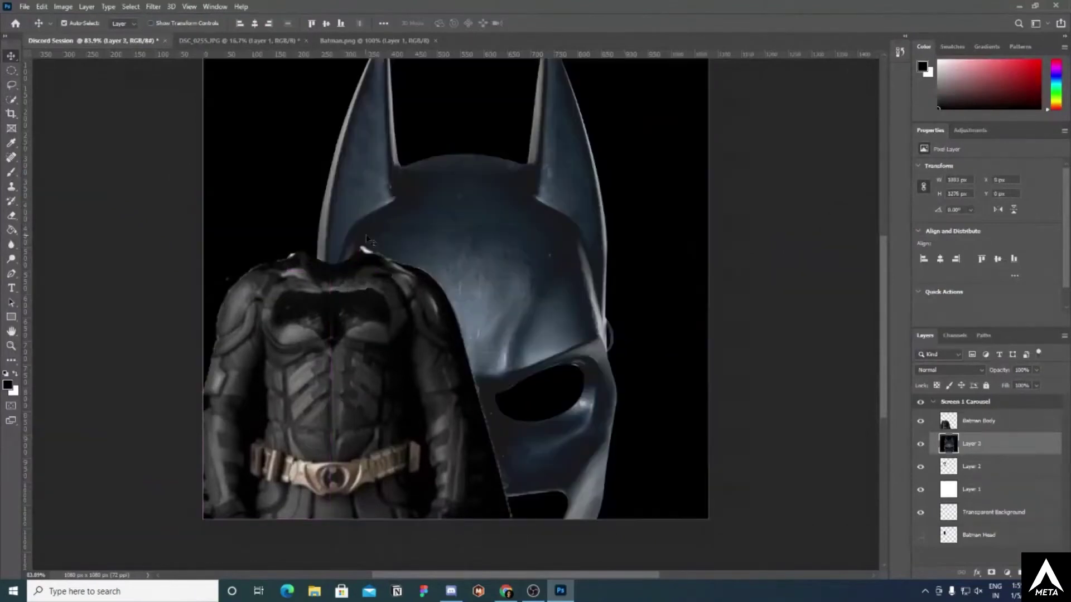
pyautogui.hotkey('ctrl', ']')
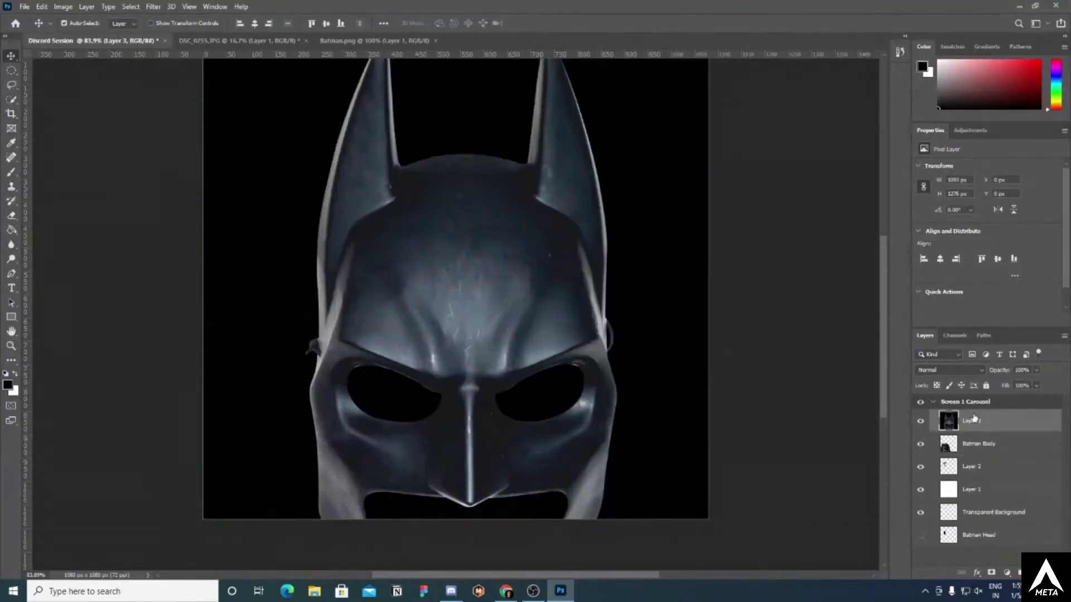
pyautogui.moveTo(986, 469); pyautogui.dragTo(985, 437)
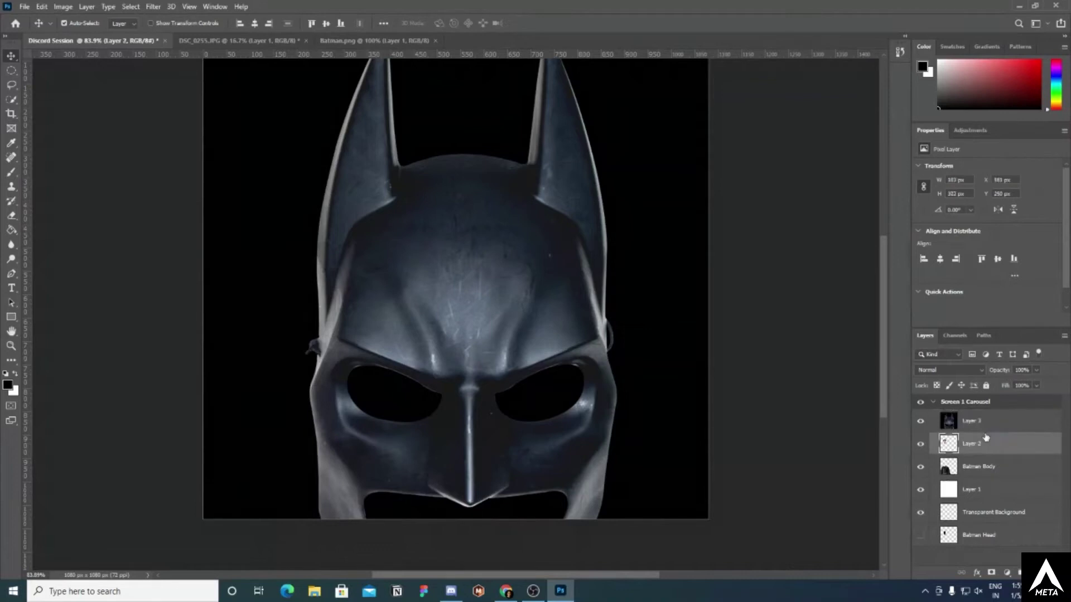
# - Scale the mask layer down to about 25% over the man's head and move Batman Body back above the head layer
pyautogui.click(1028, 425)
pyautogui.hotkey('ctrl', 't')
pyautogui.scroll(3, 793, 272)
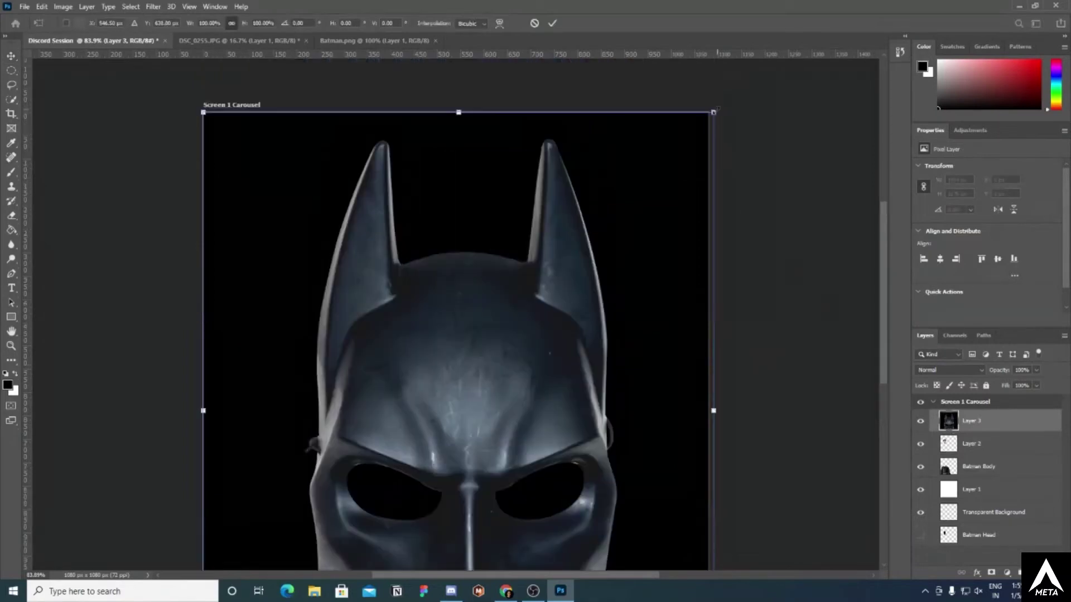
pyautogui.moveTo(714, 112); pyautogui.dragTo(527, 329)
pyautogui.moveTo(439, 402); pyautogui.dragTo(558, 215)
pyautogui.moveTo(647, 142); pyautogui.dragTo(509, 274)
pyautogui.moveTo(415, 364); pyautogui.dragTo(328, 248)
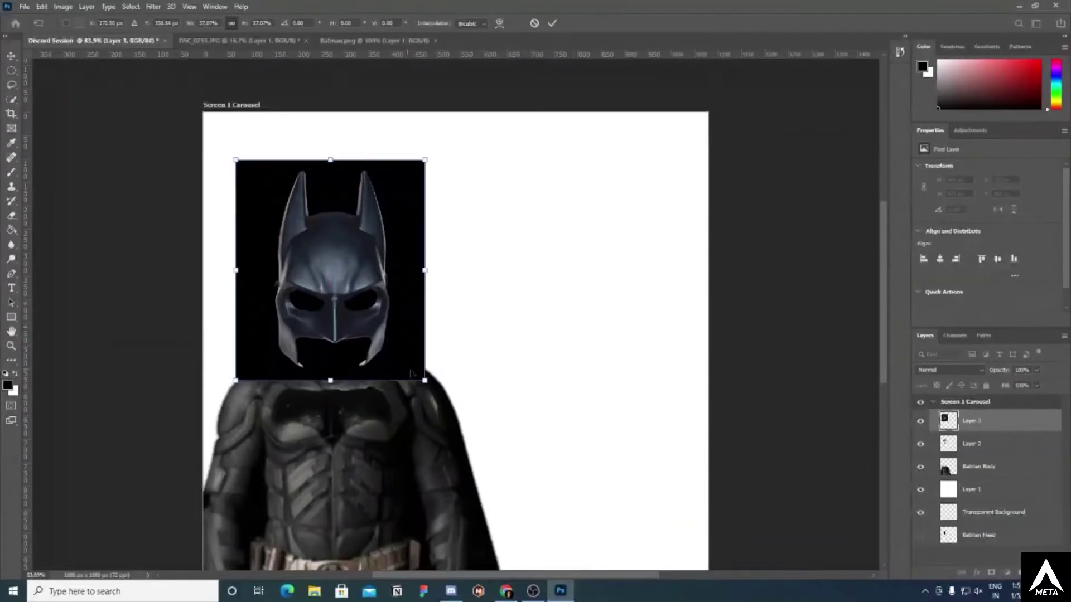
pyautogui.moveTo(411, 373); pyautogui.dragTo(371, 326)
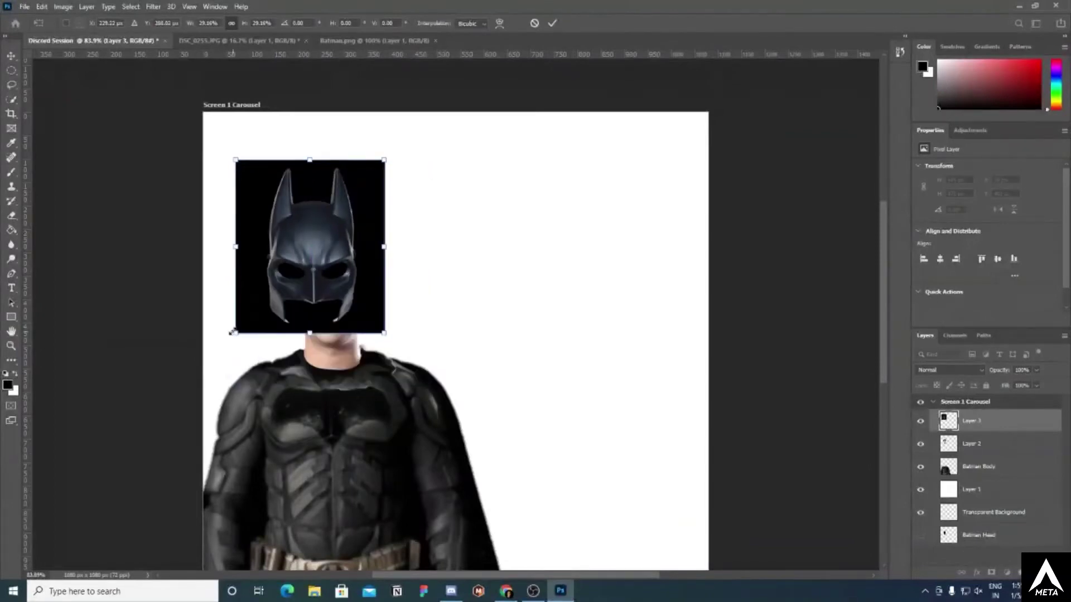
pyautogui.moveTo(232, 332); pyautogui.dragTo(255, 310)
pyautogui.moveTo(320, 274); pyautogui.dragTo(327, 296)
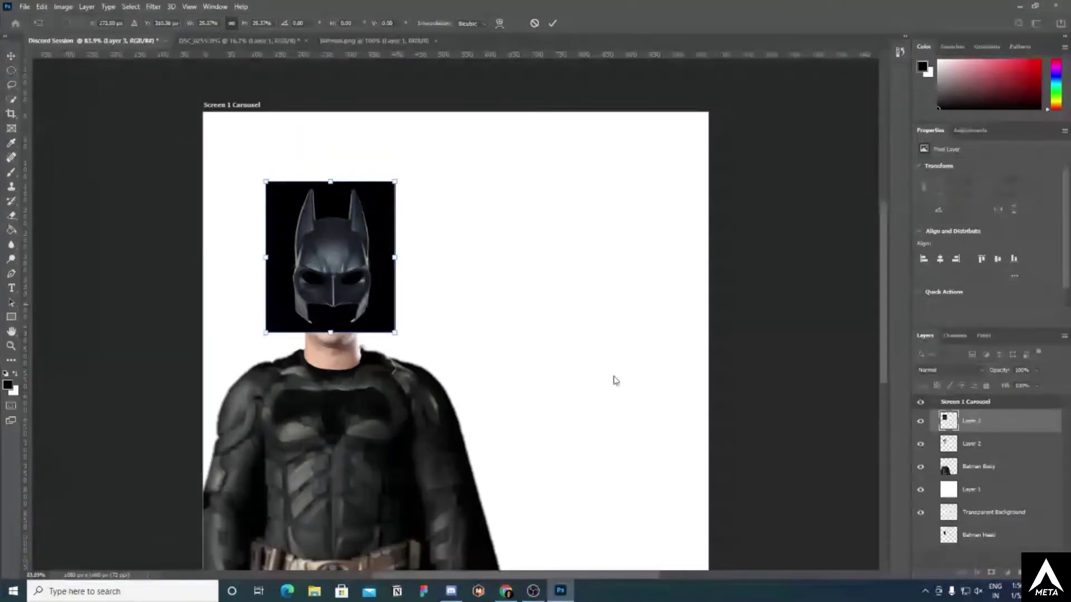
pyautogui.moveTo(1003, 466); pyautogui.dragTo(1007, 443)
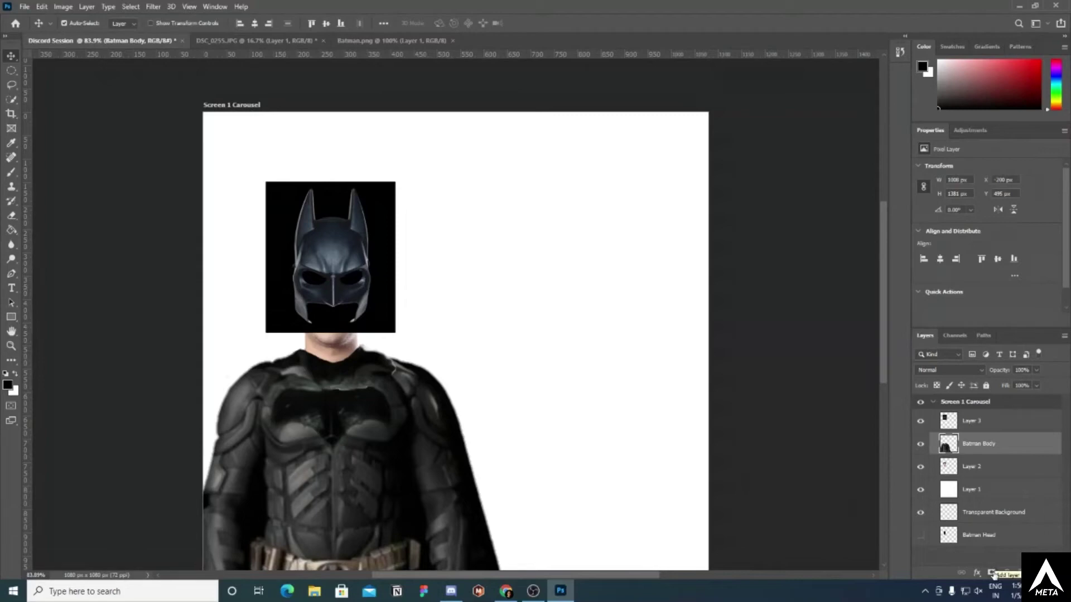
# - Select the Batman mask on Layer 3 from its black background using a reduced Quick Selection brush
pyautogui.click(16, 96)
pyautogui.click(330, 239)
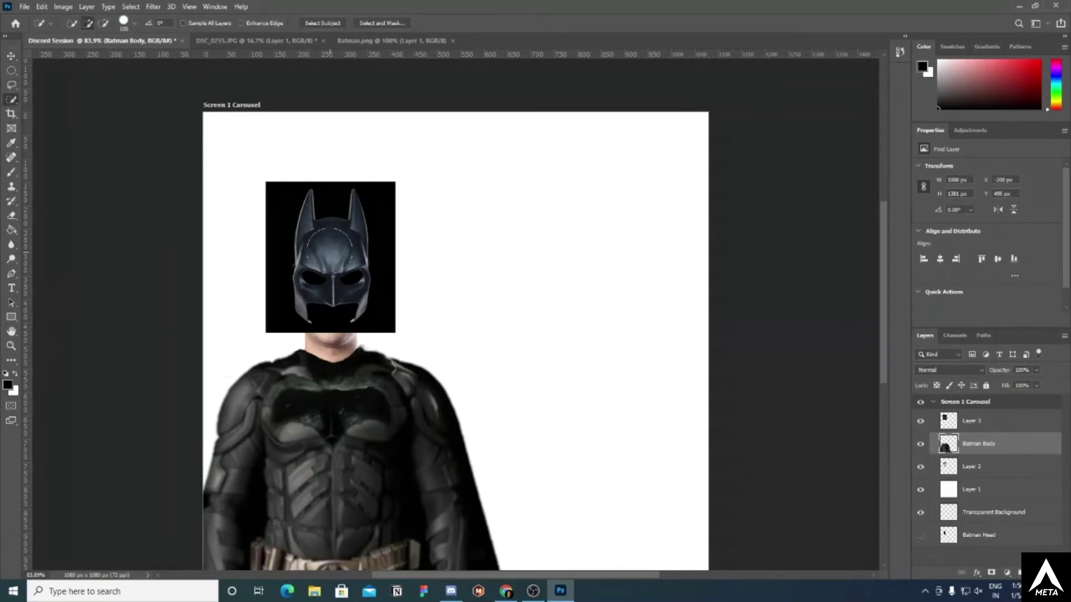
pyautogui.click(330, 248)
pyautogui.click(973, 423)
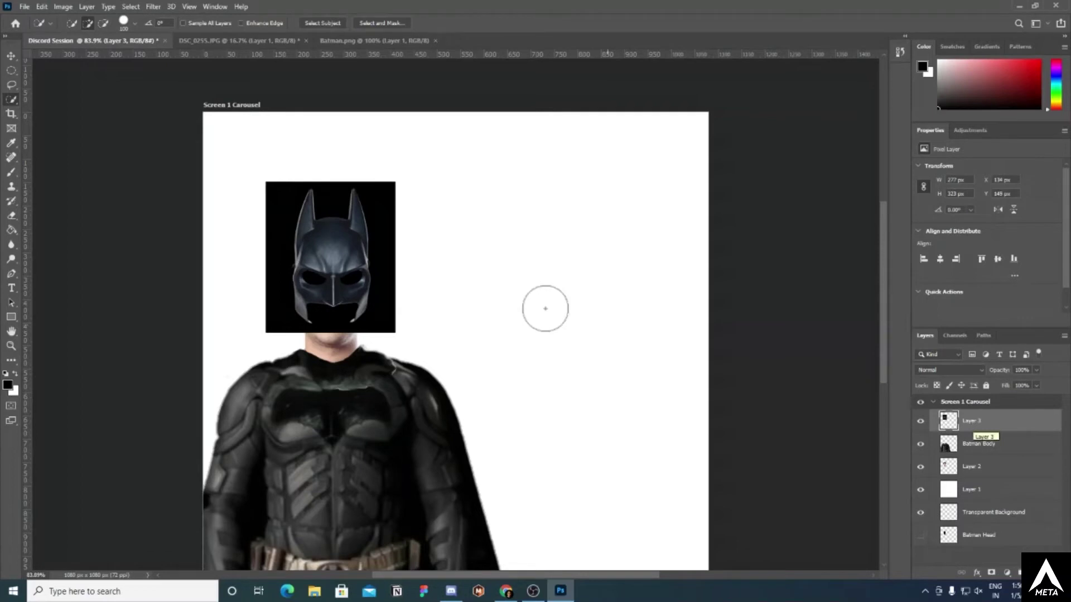
pyautogui.press('[')
pyautogui.press('[')
pyautogui.press('[')
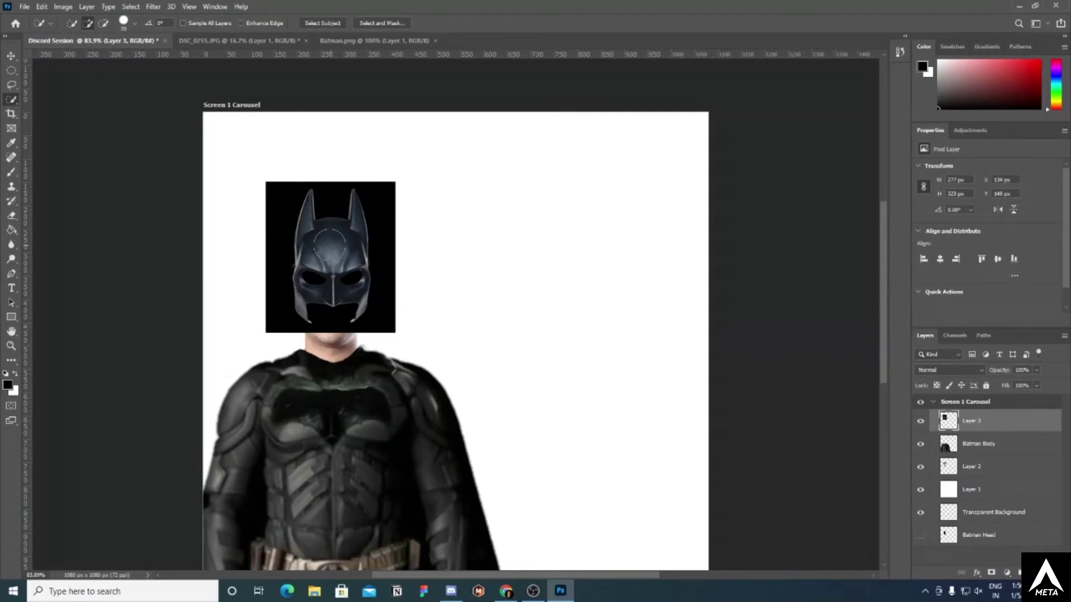
pyautogui.moveTo(329, 244); pyautogui.dragTo(331, 291)
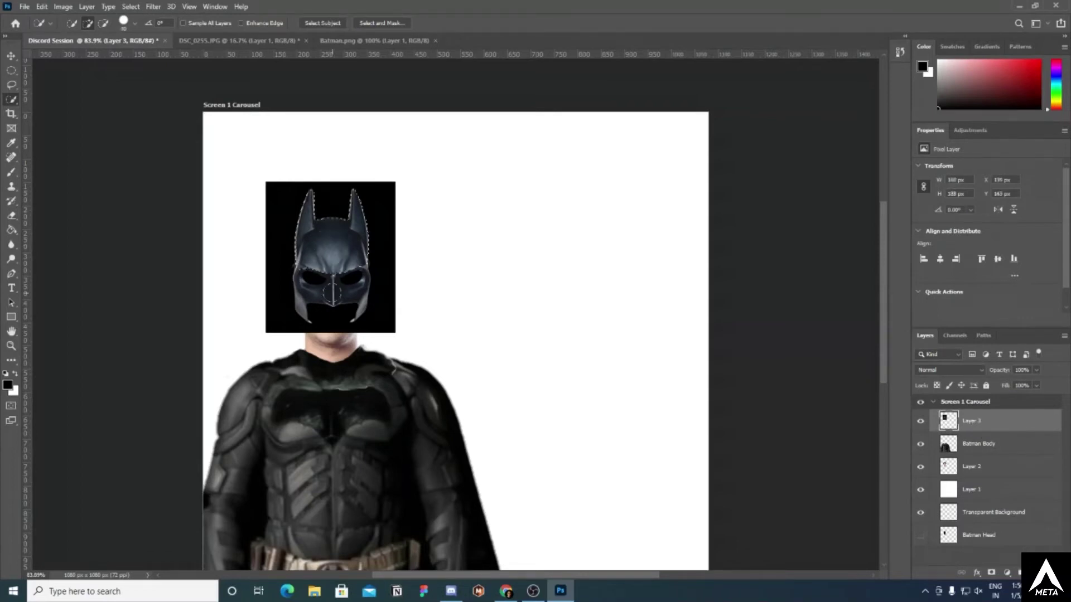
pyautogui.click(332, 292)
# - Shrink the Quick Selection brush further and add the mask's lower cheek tips to the selection, undoing the spill into the black background
pyautogui.press('[')
pyautogui.press('[')
pyautogui.press('[')
pyautogui.hotkey('ctrl', '+')
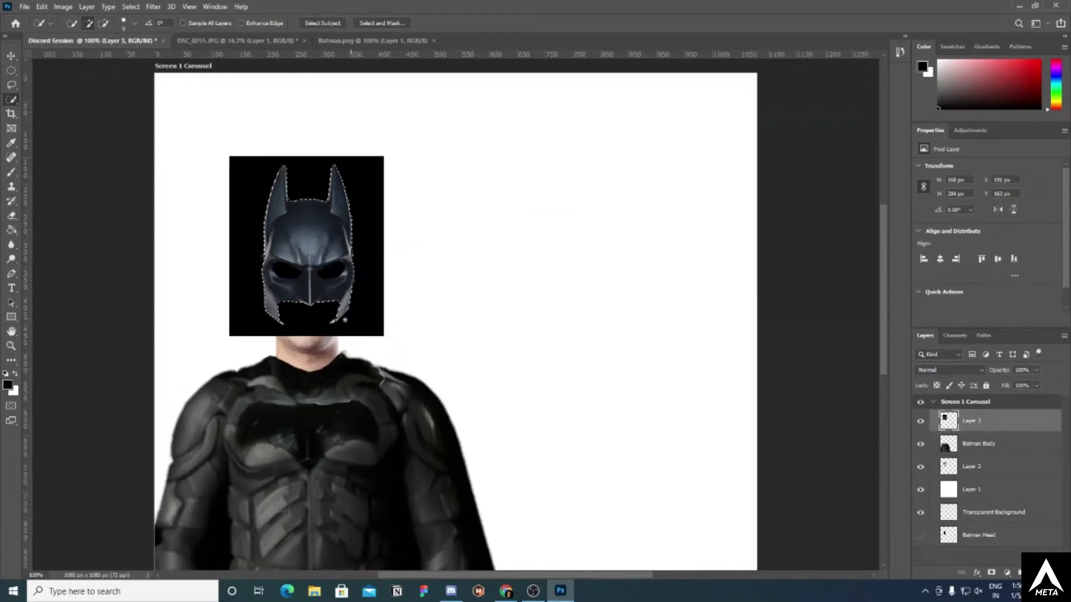
pyautogui.click(334, 322)
pyautogui.moveTo(282, 322); pyautogui.dragTo(287, 325)
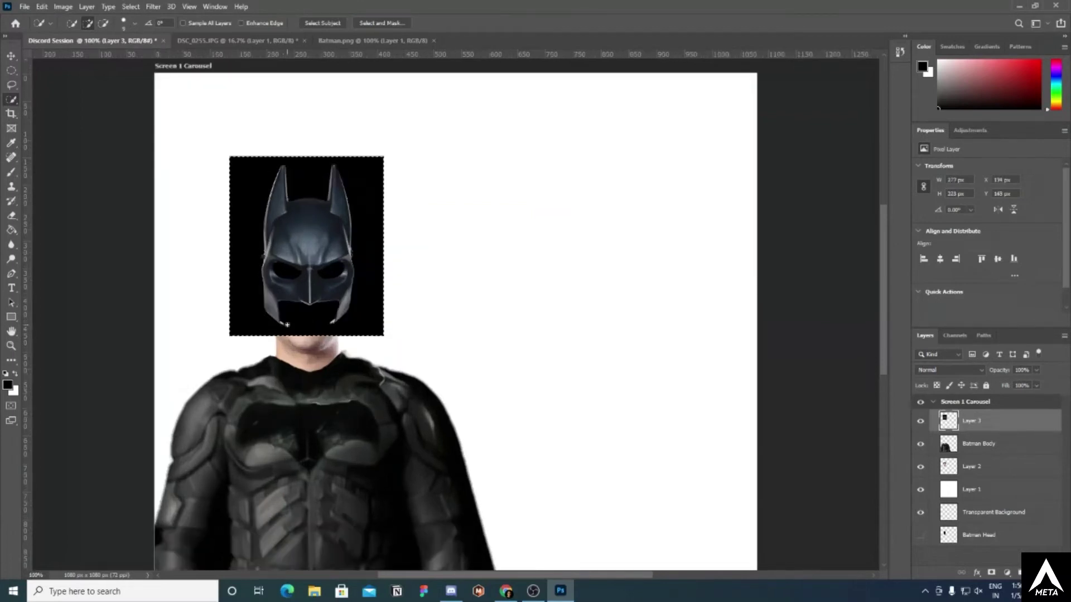
pyautogui.hotkey('ctrl', 'z')
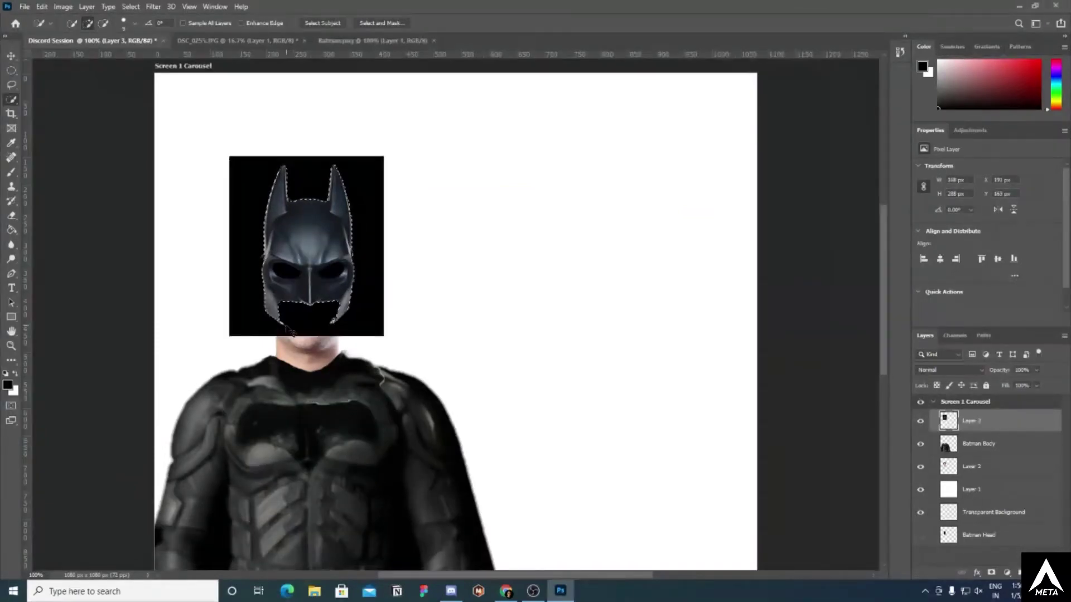
pyautogui.scroll(1, 341, 317)
pyautogui.moveTo(377, 305); pyautogui.dragTo(561, 305)
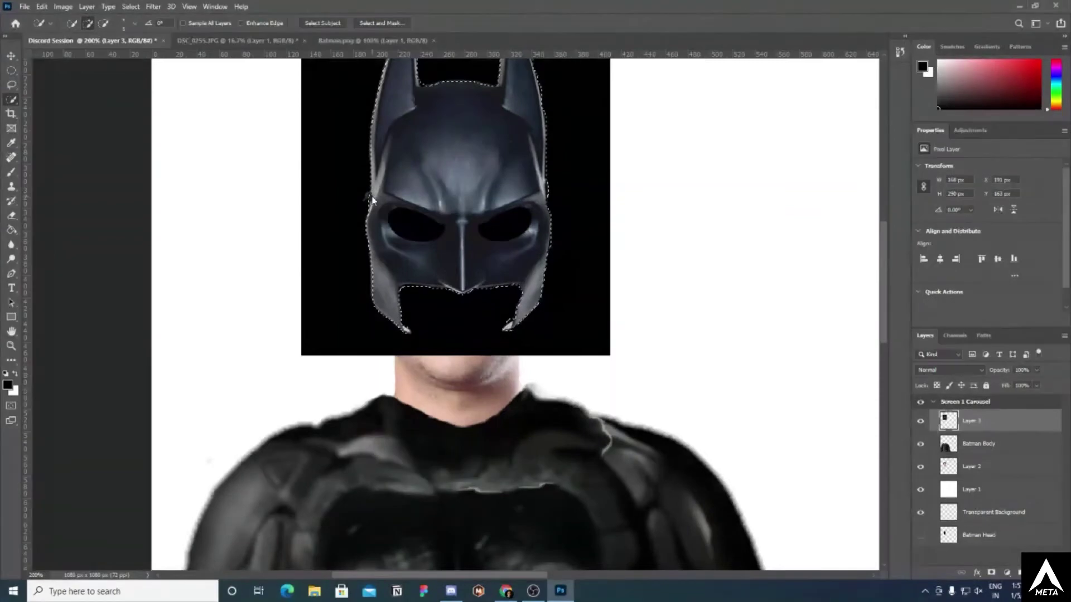
# - Subtract the eye openings from the Batman mask selection with an enlarged Quick Selection brush and turn the selection into Layer 3's layer mask
pyautogui.scroll(2, 373, 199)
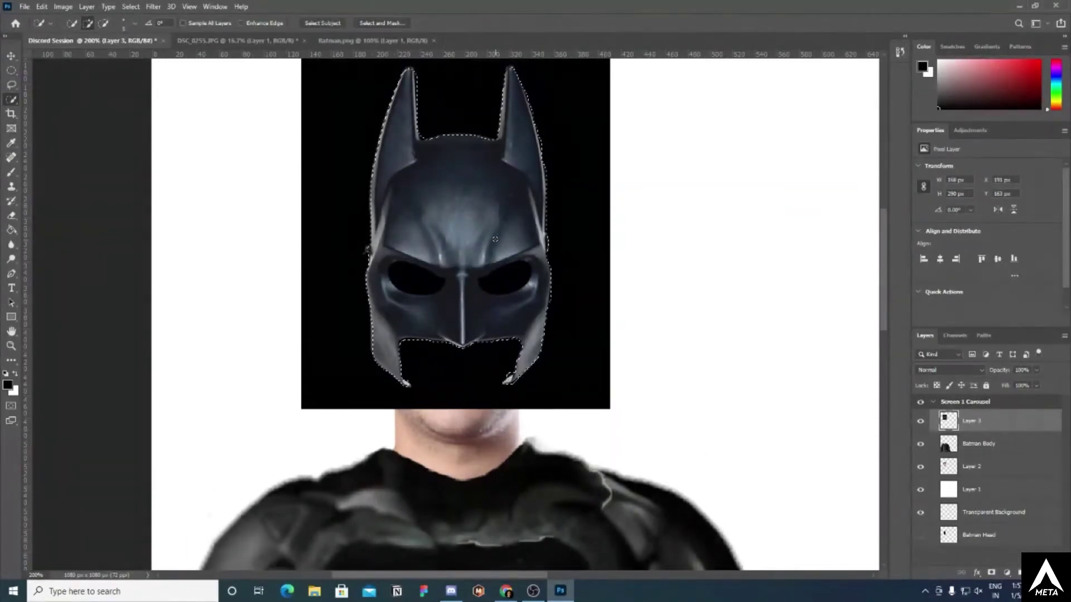
pyautogui.scroll(-3, 496, 244)
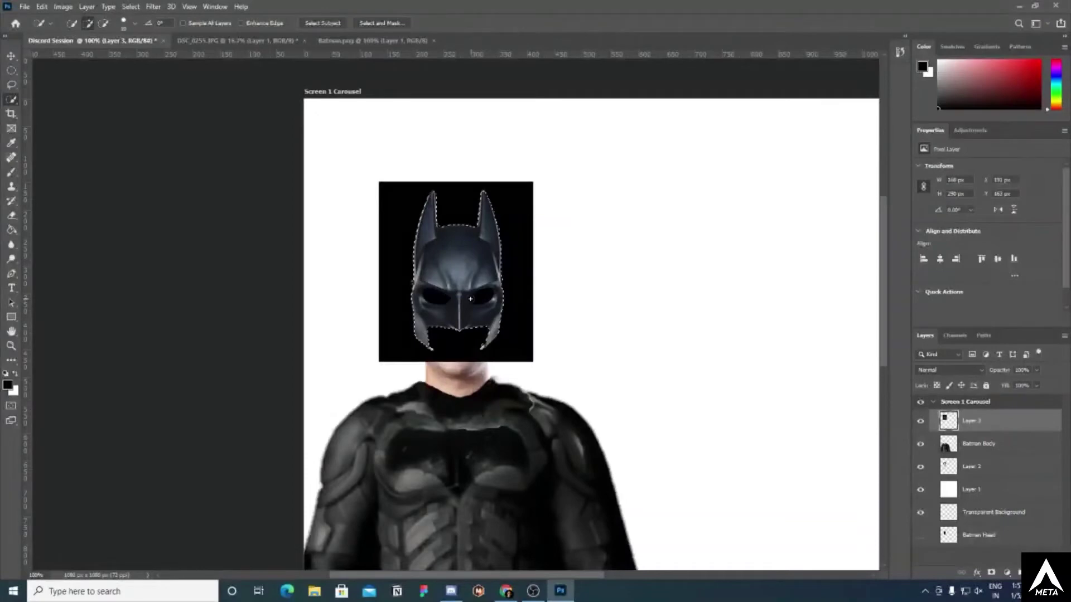
pyautogui.press(']')
pyautogui.press(']')
pyautogui.press('alt')
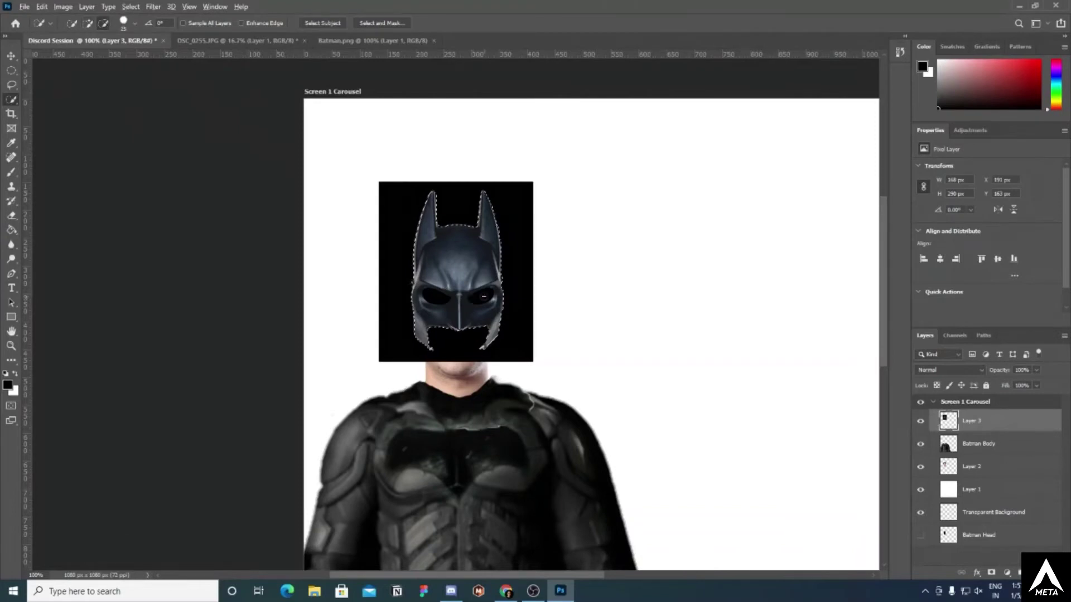
pyautogui.keyDown('alt'); pyautogui.click(482, 297); pyautogui.keyUp('alt')
pyautogui.click(992, 574)
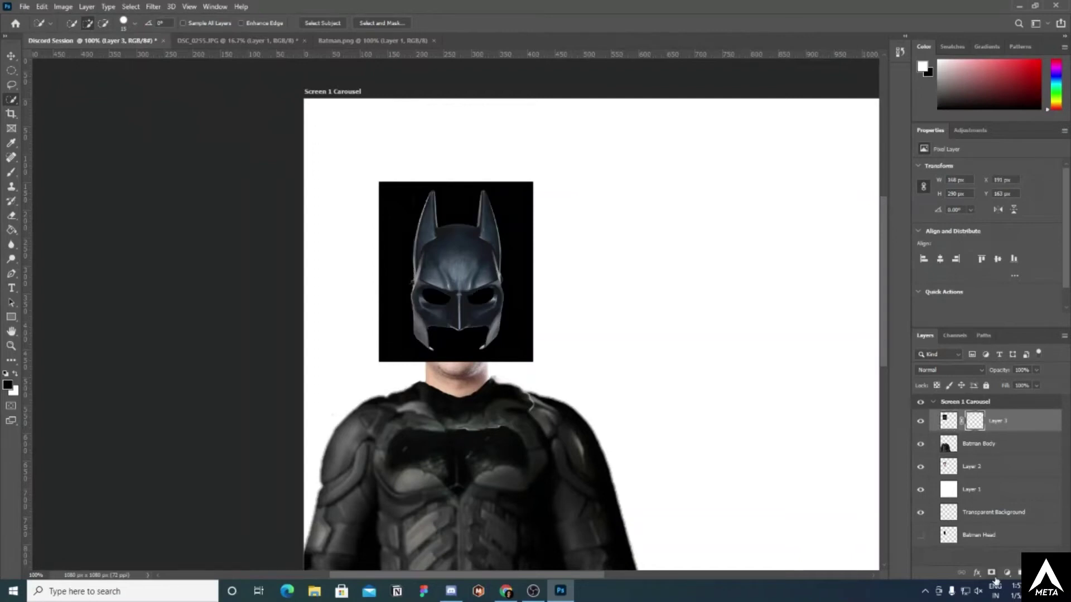
# - Move the cut-out Batman mask down to line up with the man's eyes and scale it to about 104% to fit his head
pyautogui.click(11, 57)
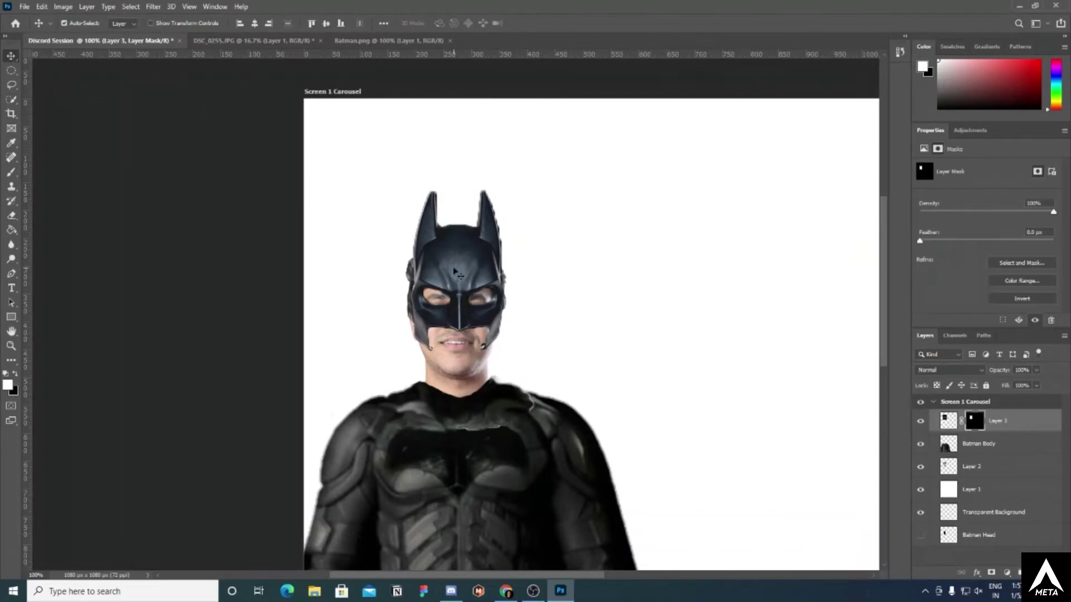
pyautogui.moveTo(456, 270); pyautogui.dragTo(458, 281)
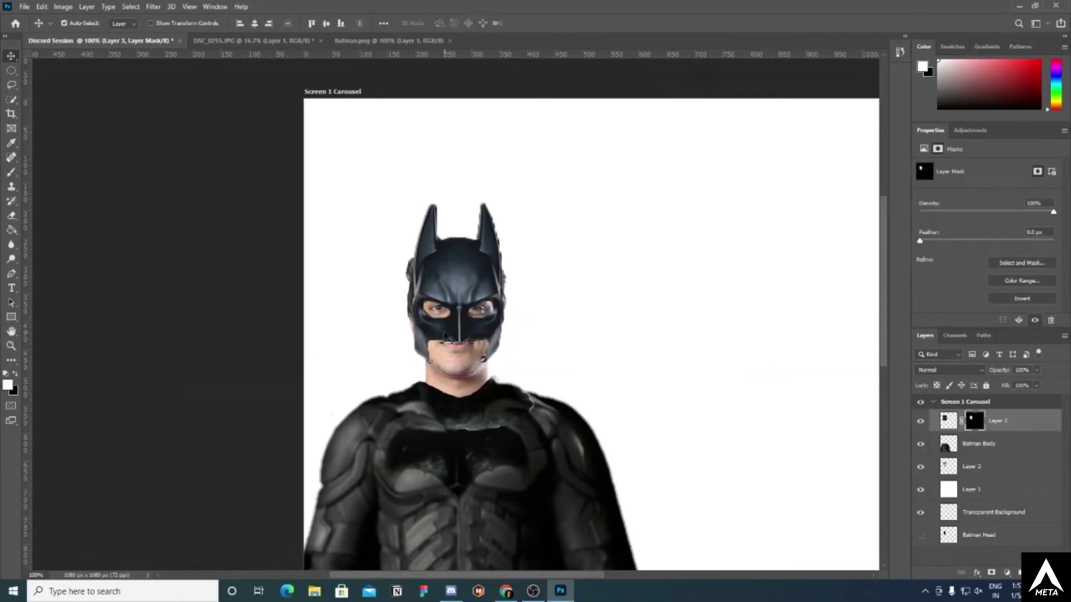
pyautogui.hotkey('ctrl', 't')
pyautogui.moveTo(378, 194); pyautogui.dragTo(373, 192)
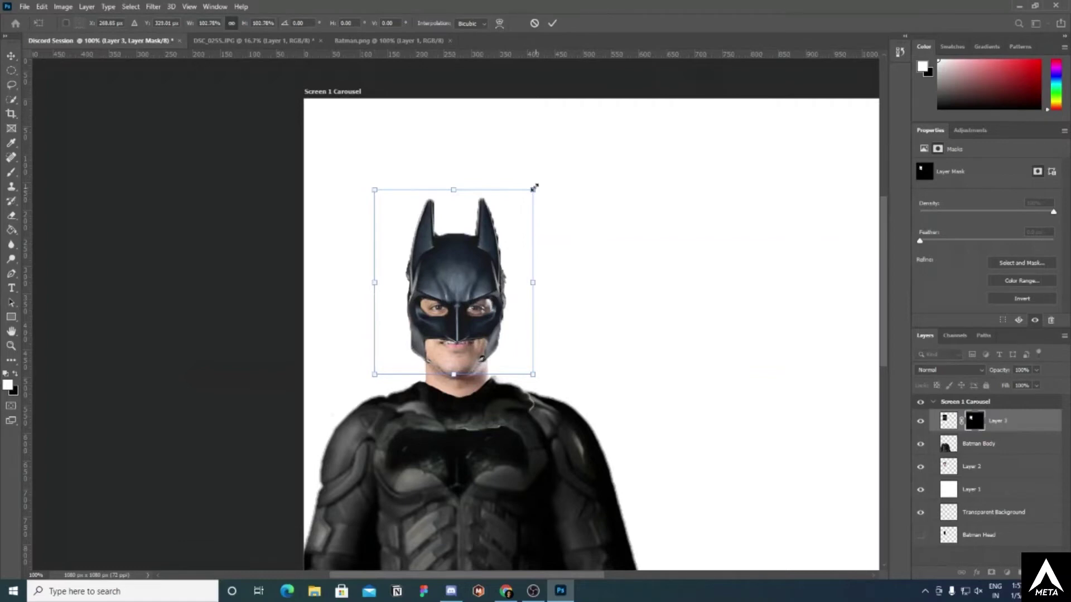
pyautogui.moveTo(470, 269); pyautogui.dragTo(471, 266)
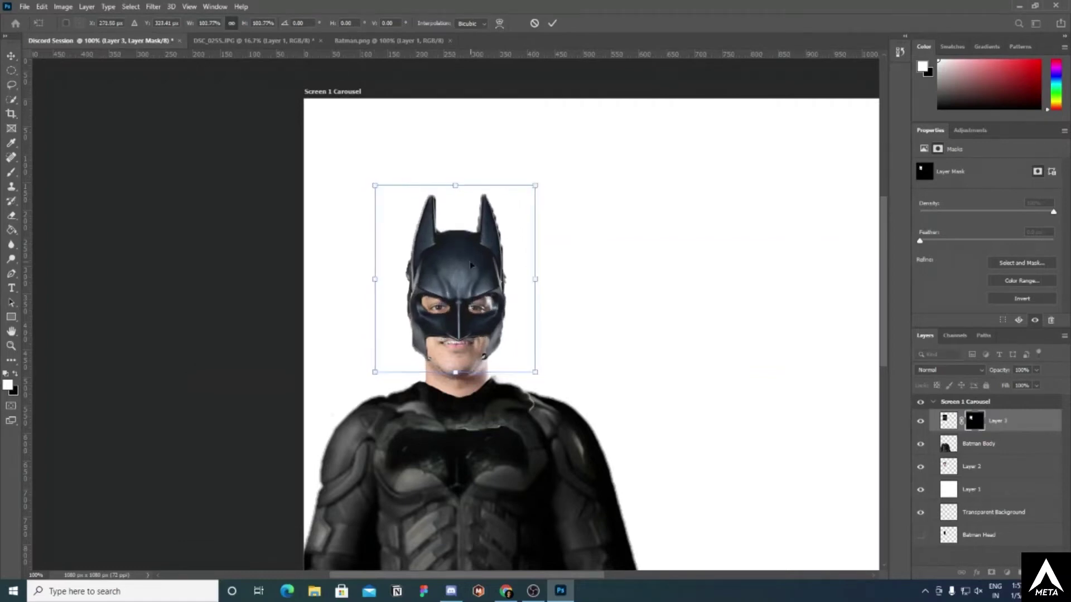
pyautogui.press('Left')
pyautogui.press('Up')
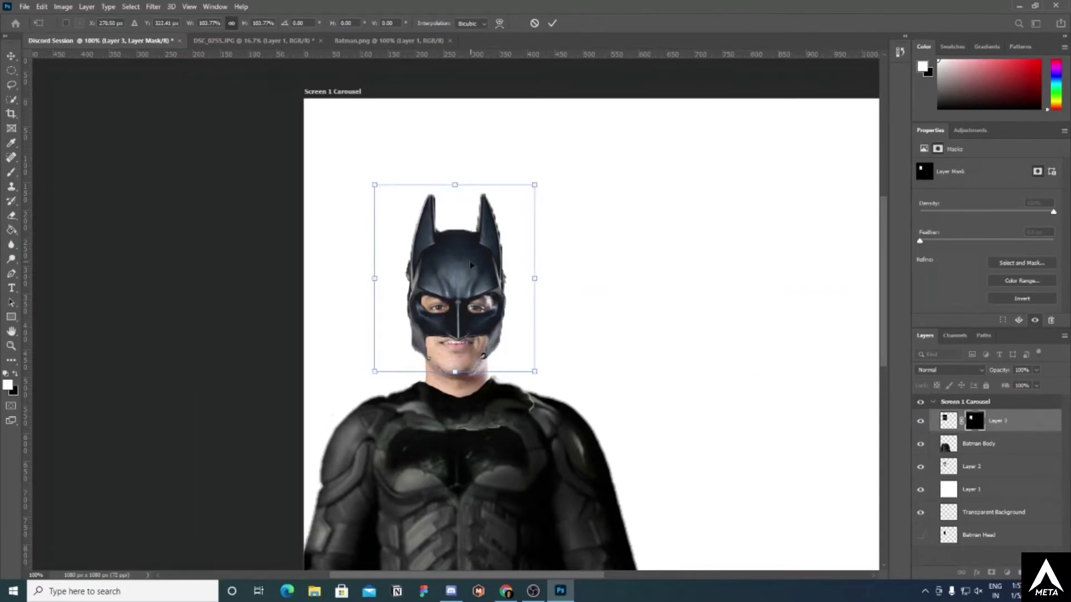
# - Apply the 103.77% scaling of the masked Batman cowl on Layer 3
pyautogui.press('Return')
pyautogui.scroll(-2, 572, 326)
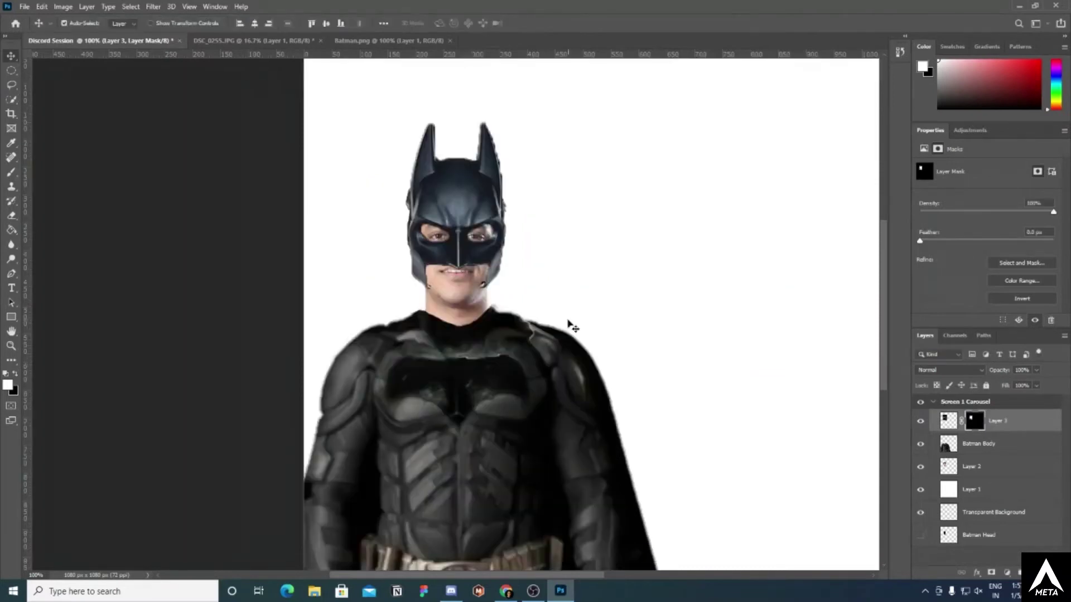
pyautogui.scroll(-1, 573, 326)
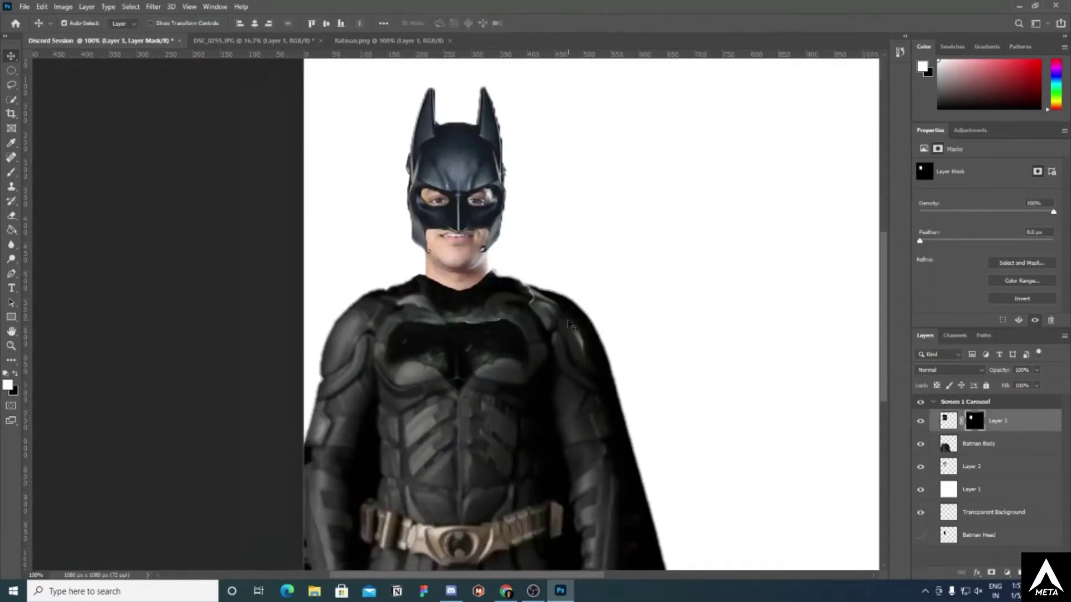
pyautogui.scroll(-1, 544, 320)
pyautogui.scroll(1, 543, 320)
# - Add a magenta Solid Color fill layer above the cowl's Layer 3
pyautogui.click(1006, 574)
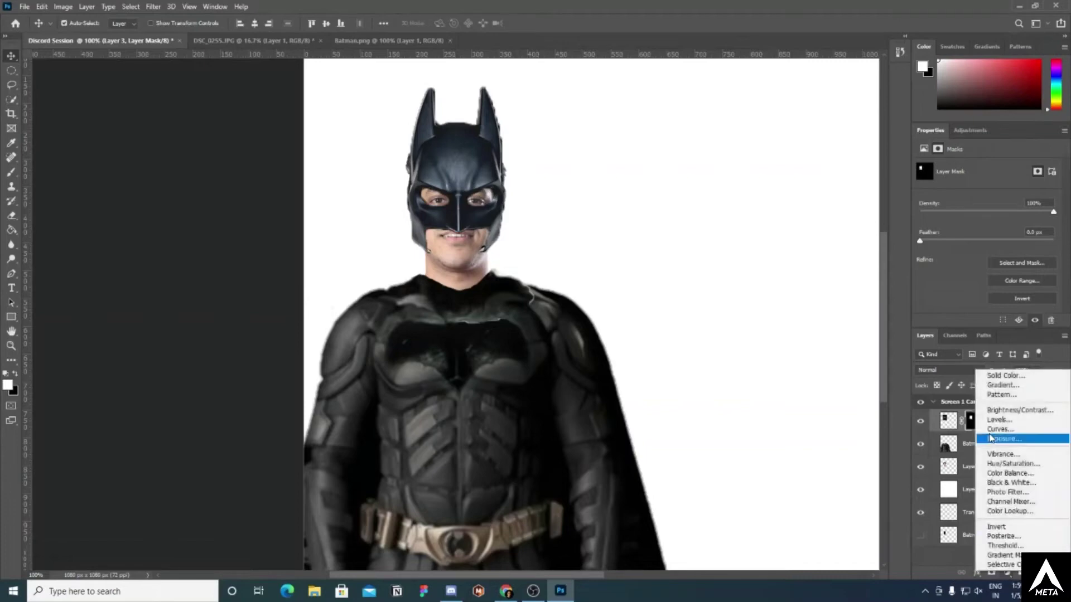
pyautogui.click(994, 378)
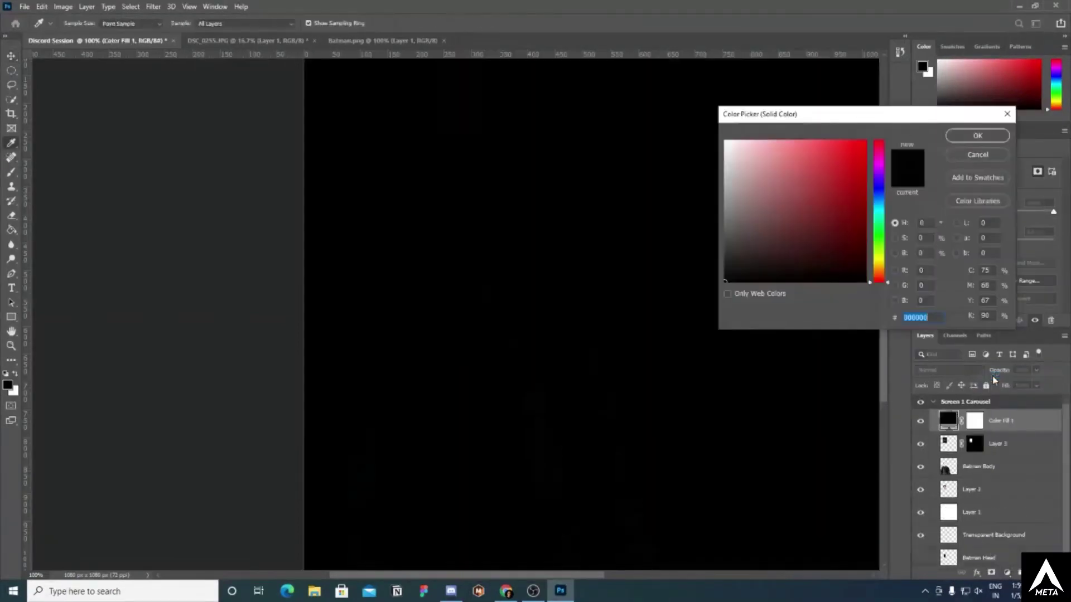
pyautogui.moveTo(848, 154)
pyautogui.mouseDown()
pyautogui.moveTo(824, 206)
pyautogui.moveTo(829, 186)
pyautogui.moveTo(879, 162)
pyautogui.mouseUp()
pyautogui.click(879, 167)
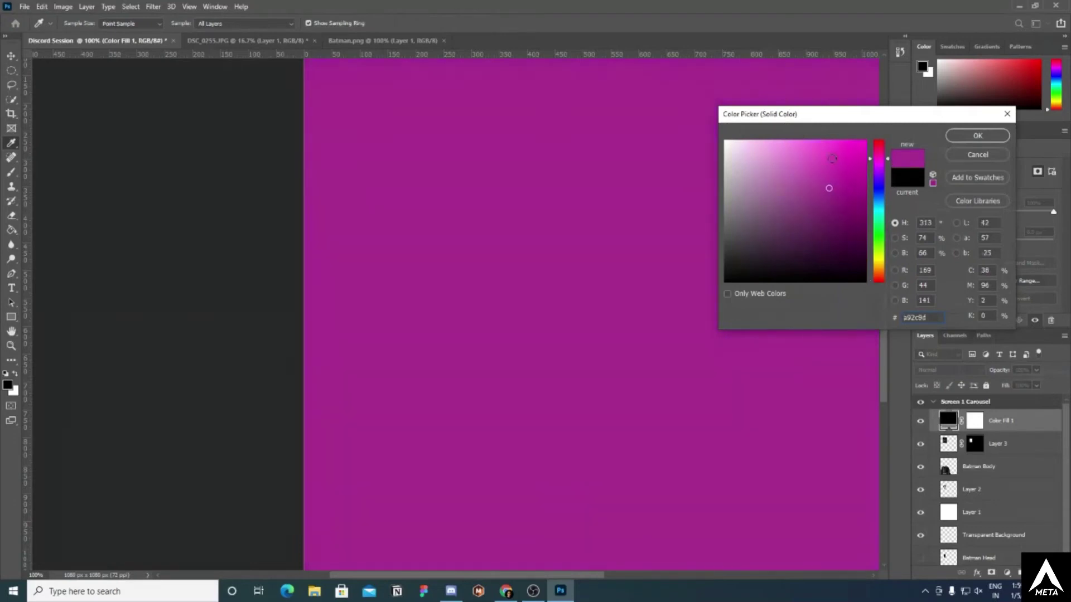
pyautogui.click(829, 159)
pyautogui.click(978, 137)
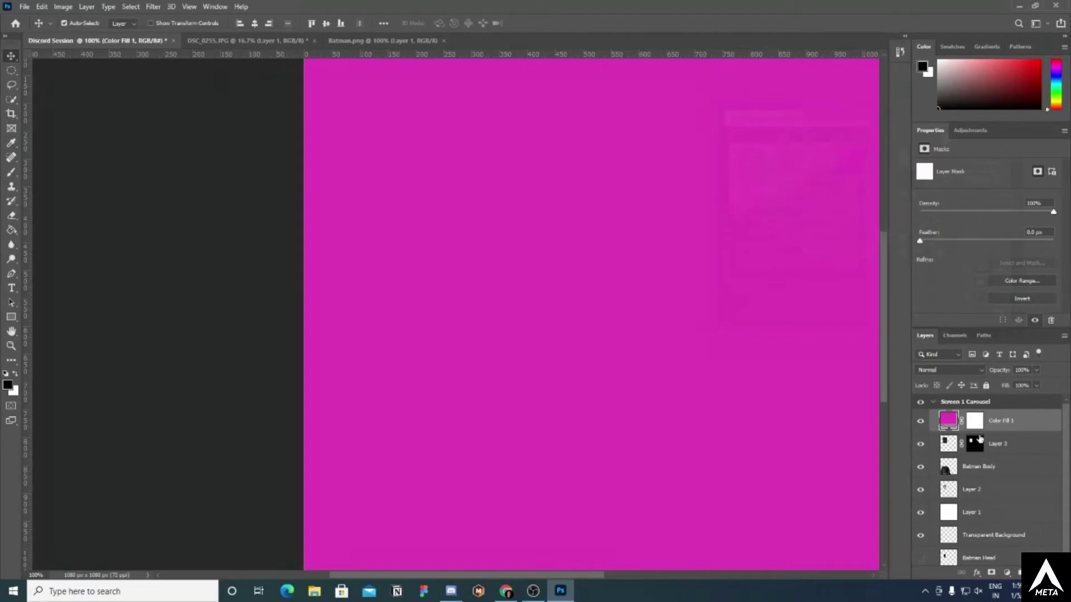
# - Delete the magenta fill layer above the cowl layer
pyautogui.rightClick(1009, 421)
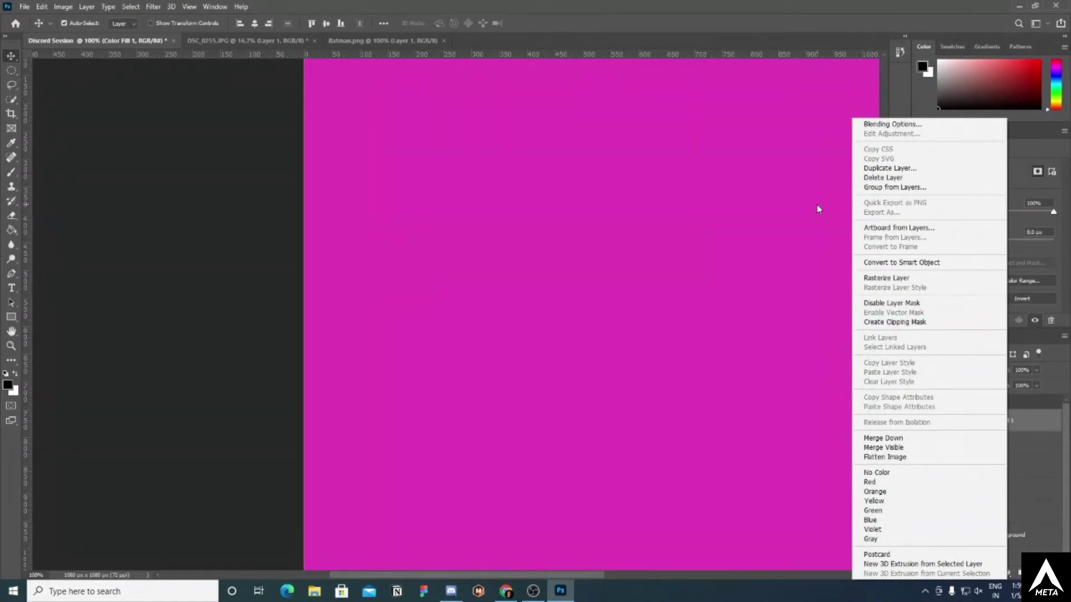
pyautogui.click(769, 31)
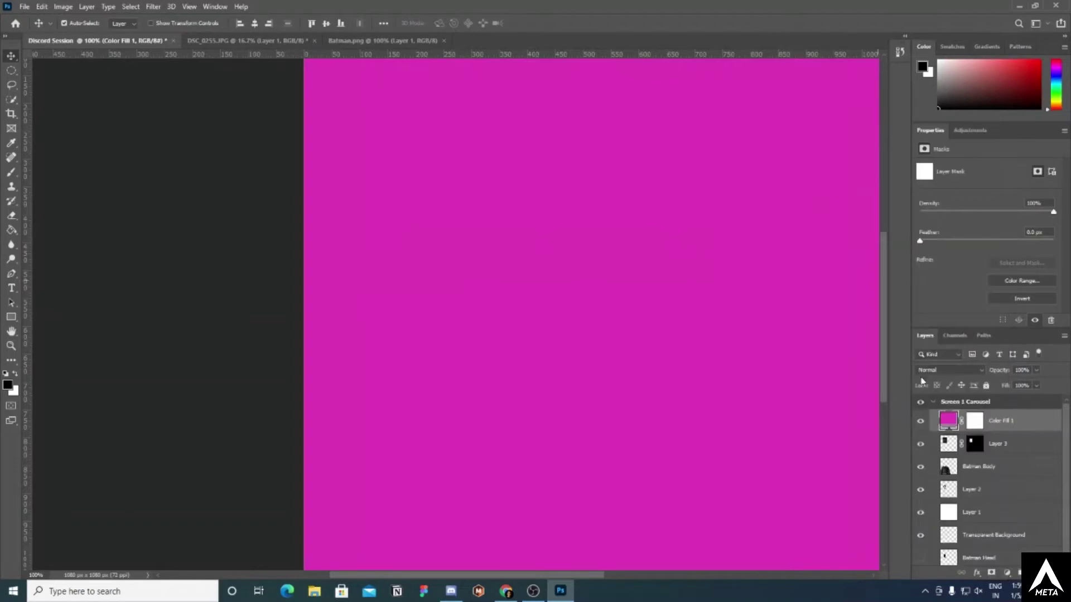
pyautogui.press('ctrl')
pyautogui.press('Delete')
pyautogui.rightClick(998, 425)
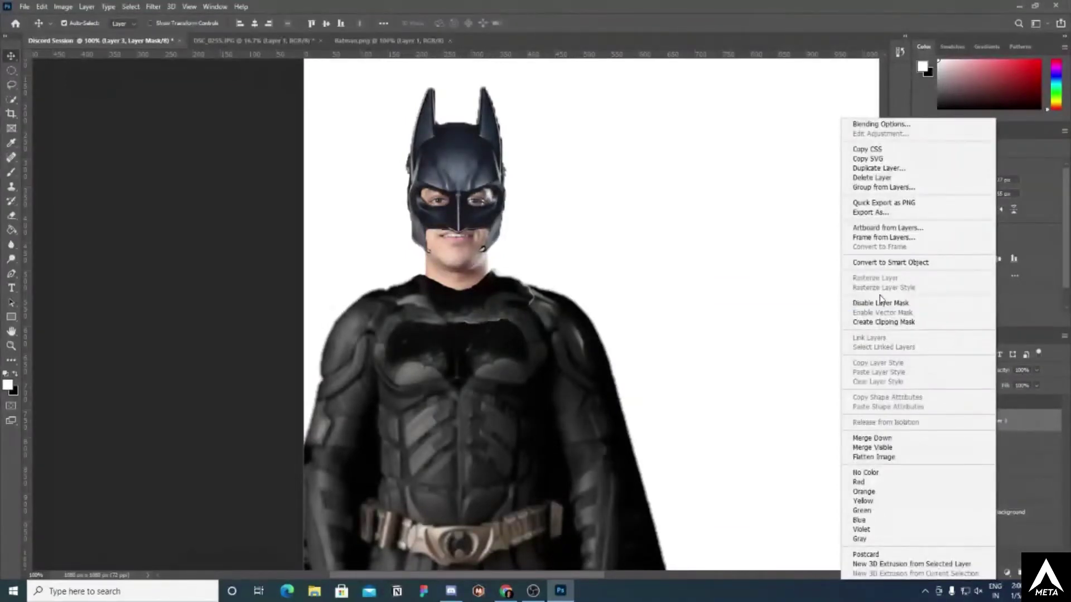
pyautogui.click(1010, 417)
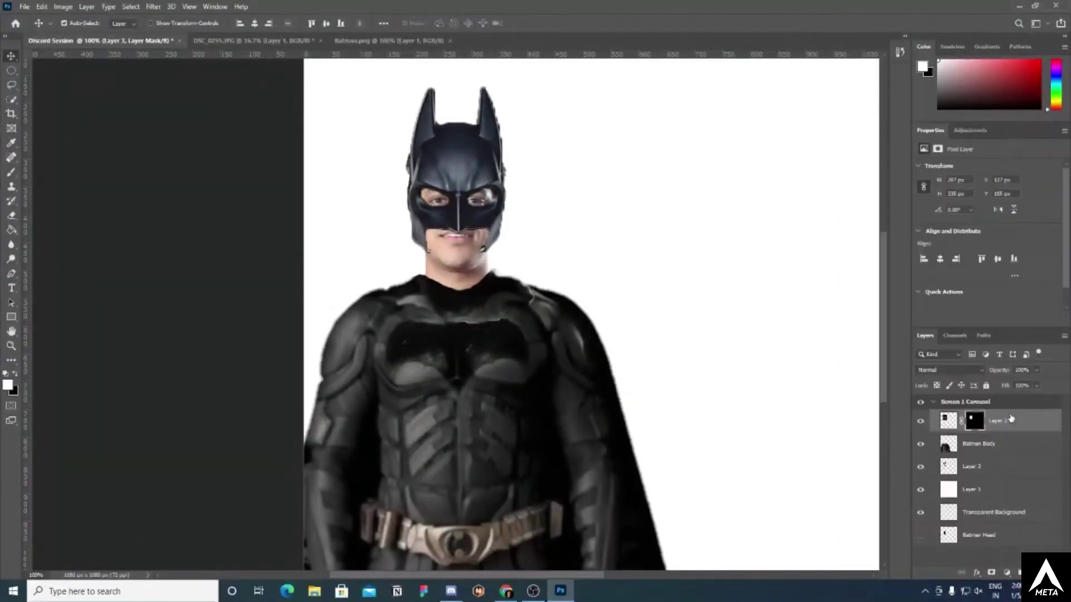
# - Add a black Solid Color fill layer above the cowl layer and delete it again
pyautogui.click(1006, 573)
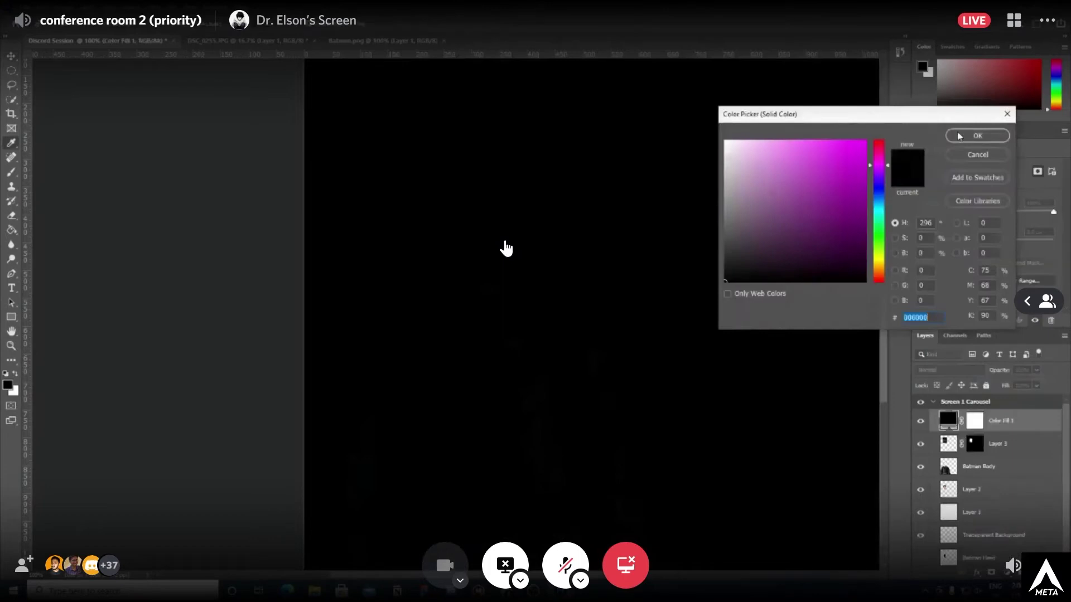
pyautogui.click(959, 135)
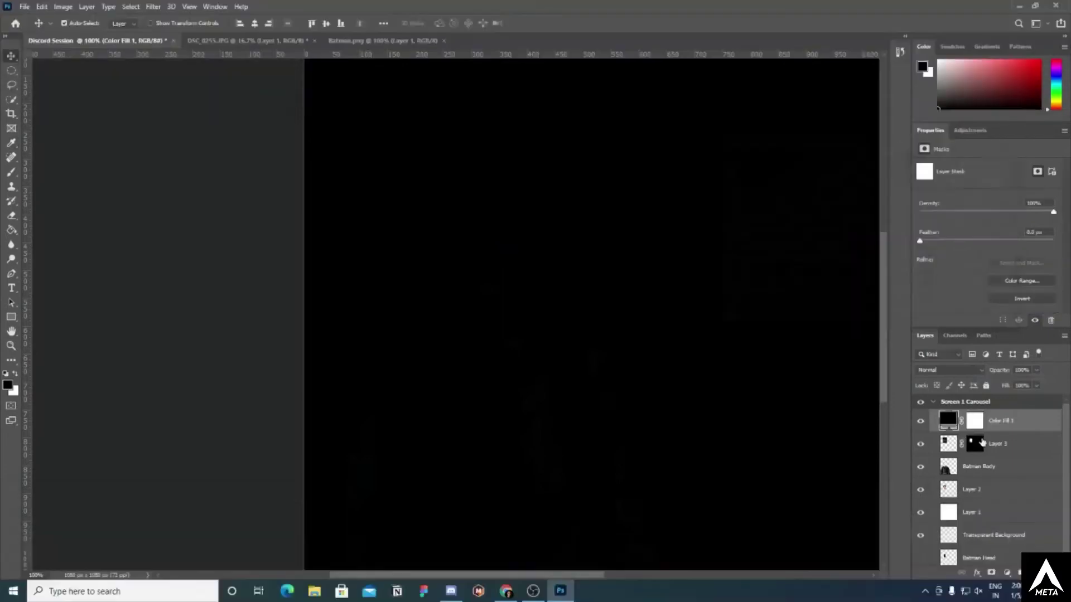
pyautogui.press('Delete')
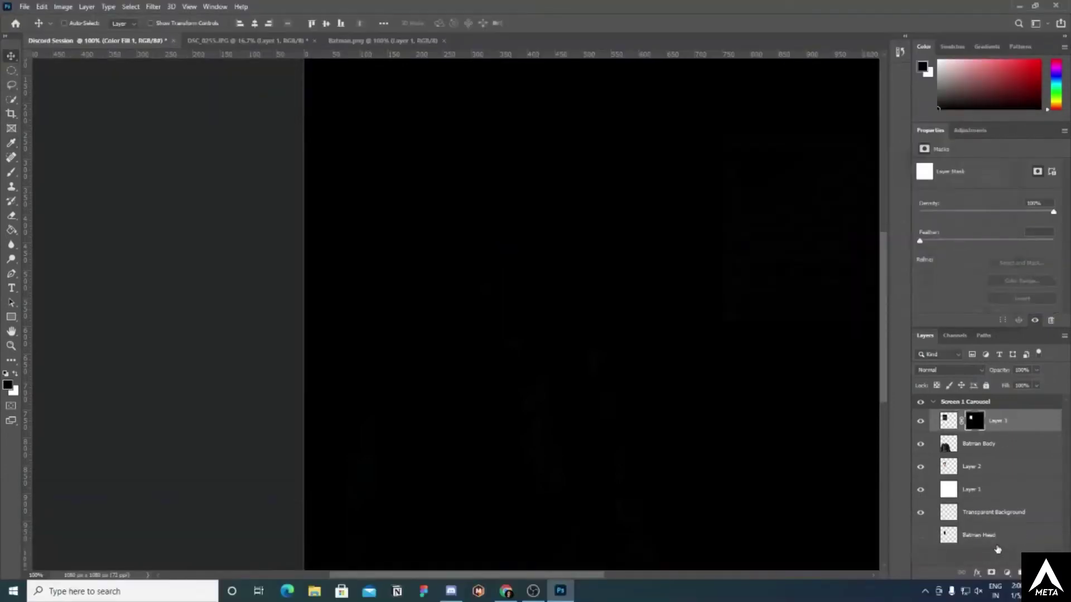
# - Add a purple Solid Color fill layer with hue 295 above Layer 3 and clip it to the cowl
pyautogui.click(1007, 573)
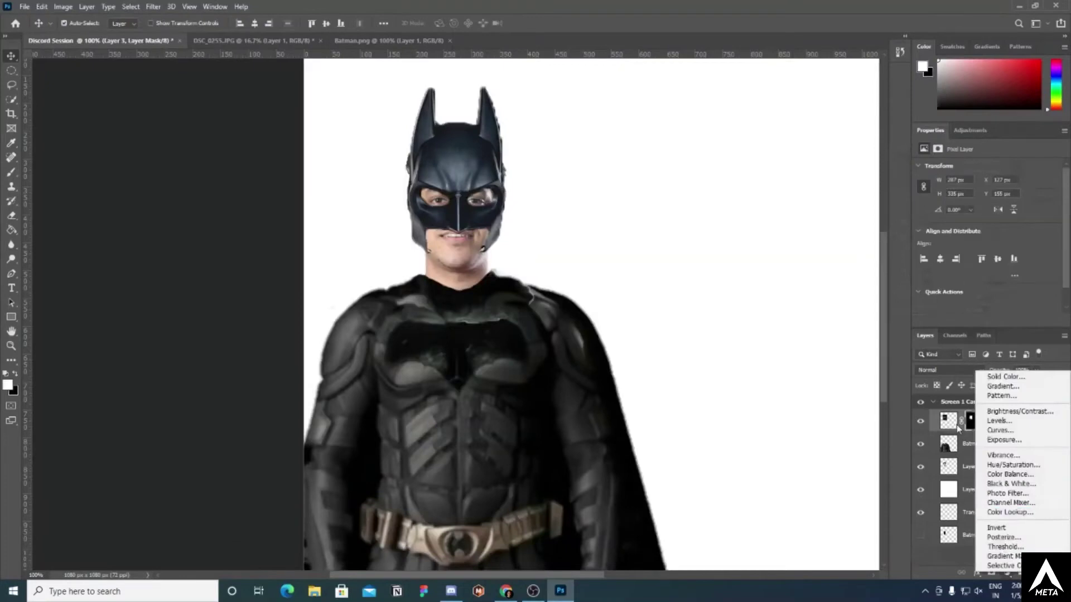
pyautogui.click(1005, 377)
pyautogui.click(832, 176)
pyautogui.click(877, 170)
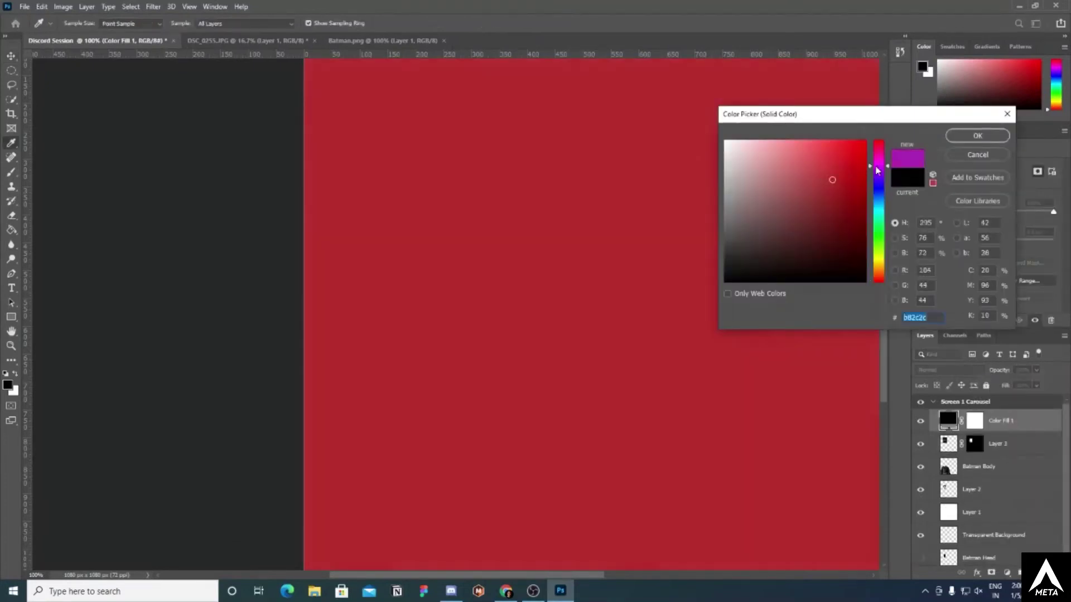
pyautogui.press('Return')
pyautogui.rightClick(1011, 421)
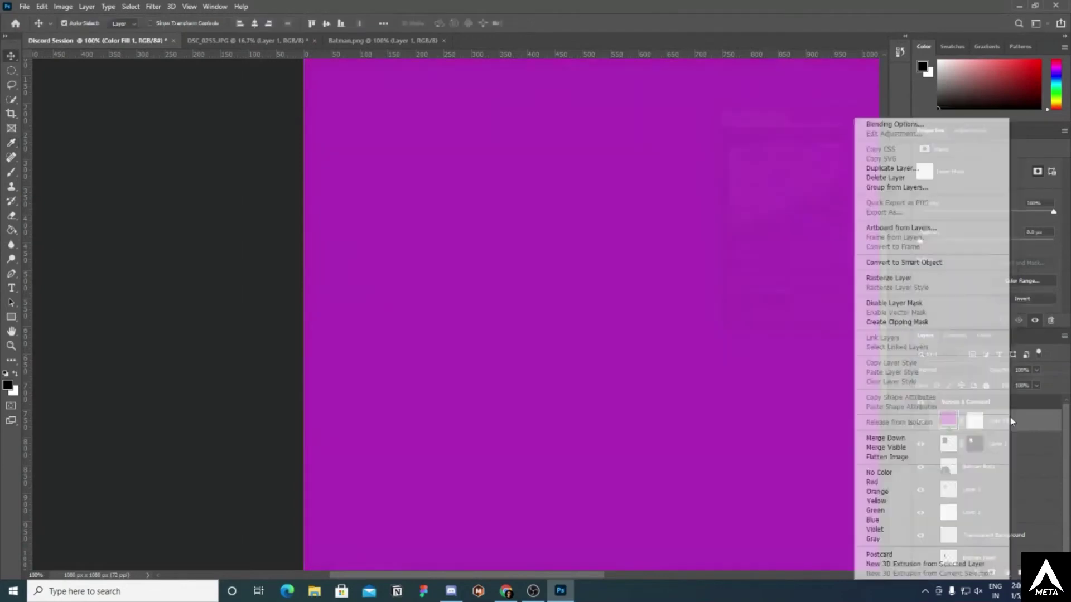
pyautogui.click(921, 323)
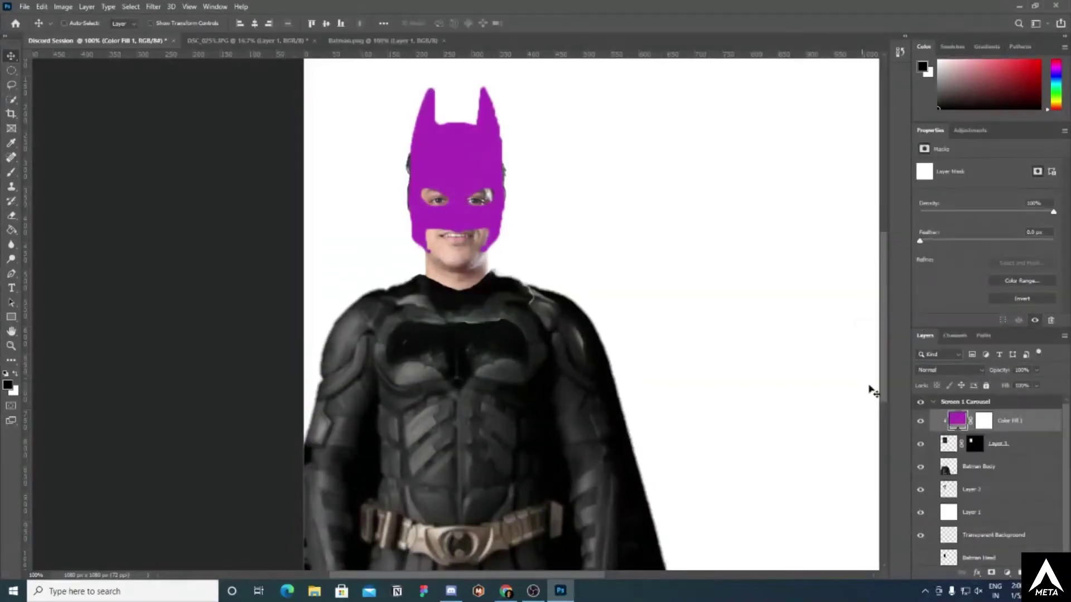
# - Release the purple fill's clipping mask and clip the fill to the cowl layer again
pyautogui.rightClick(1016, 428)
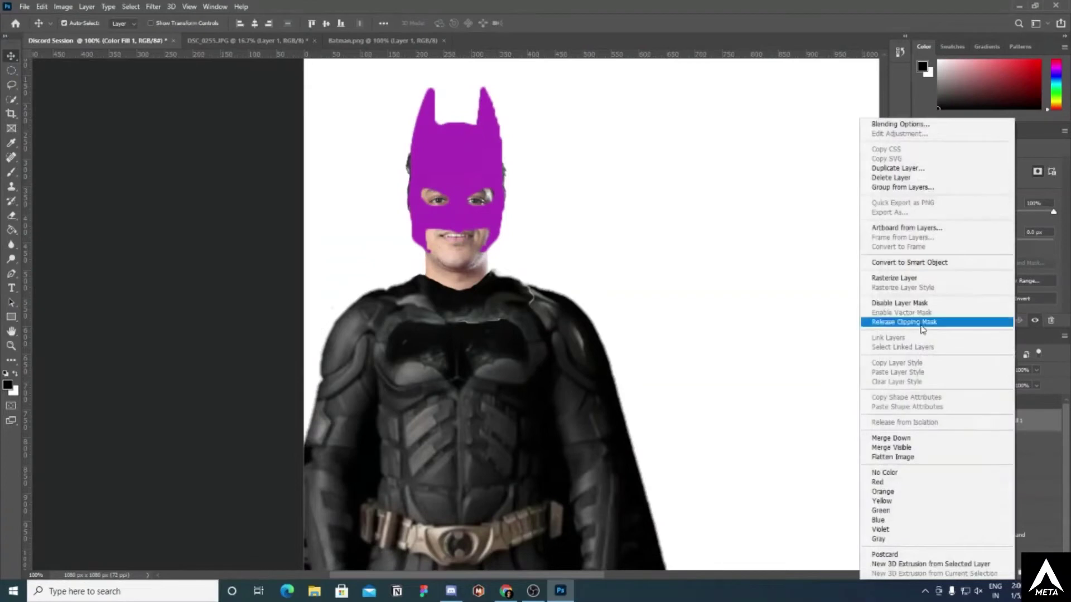
pyautogui.click(1043, 450)
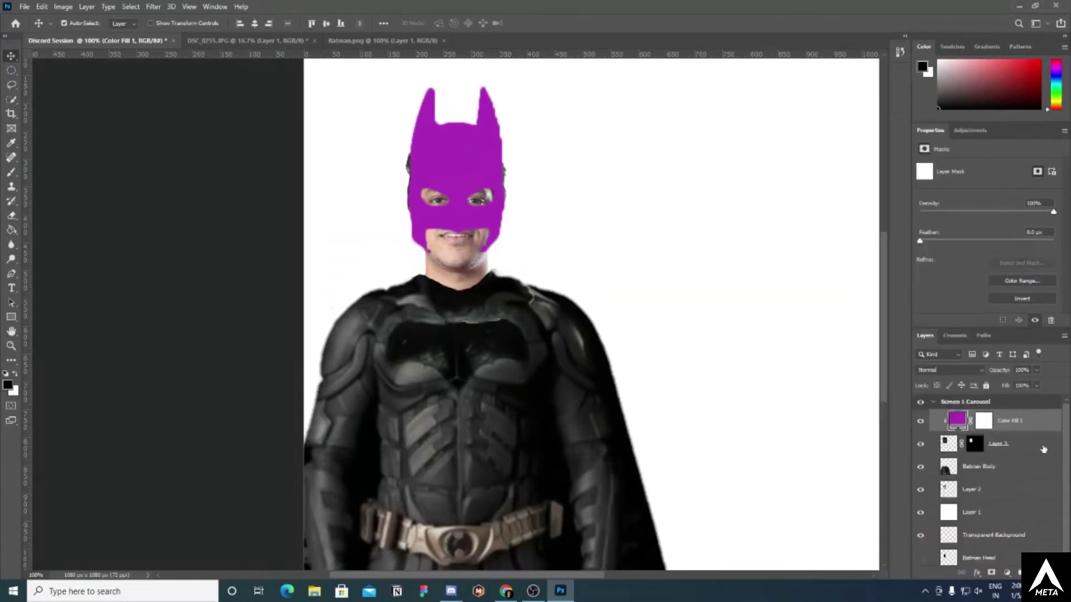
pyautogui.hotkey('ctrl', 'alt', 'g')
pyautogui.rightClick(1014, 429)
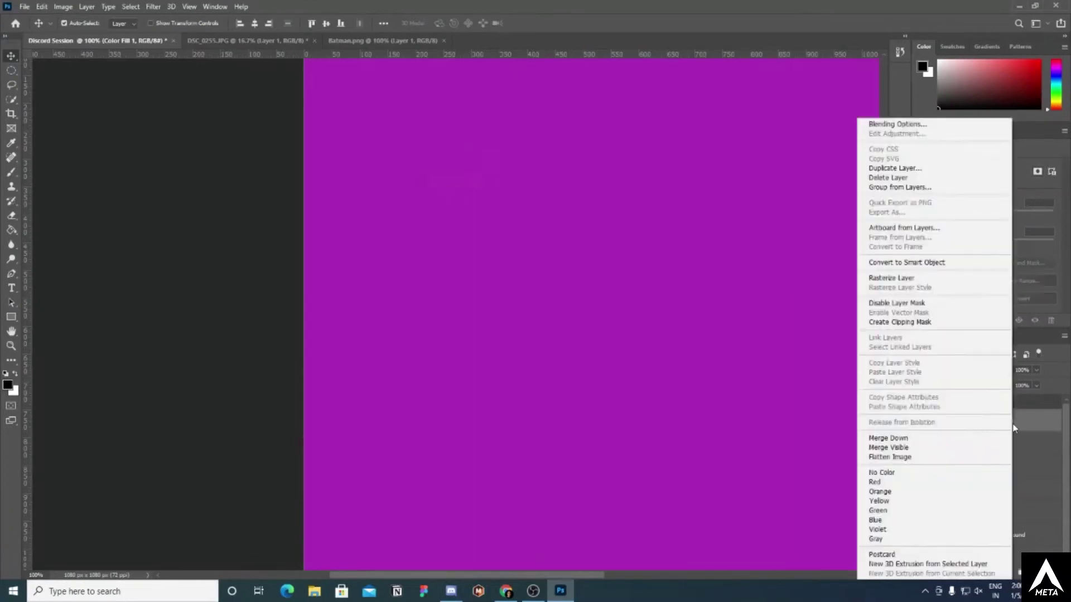
pyautogui.click(924, 323)
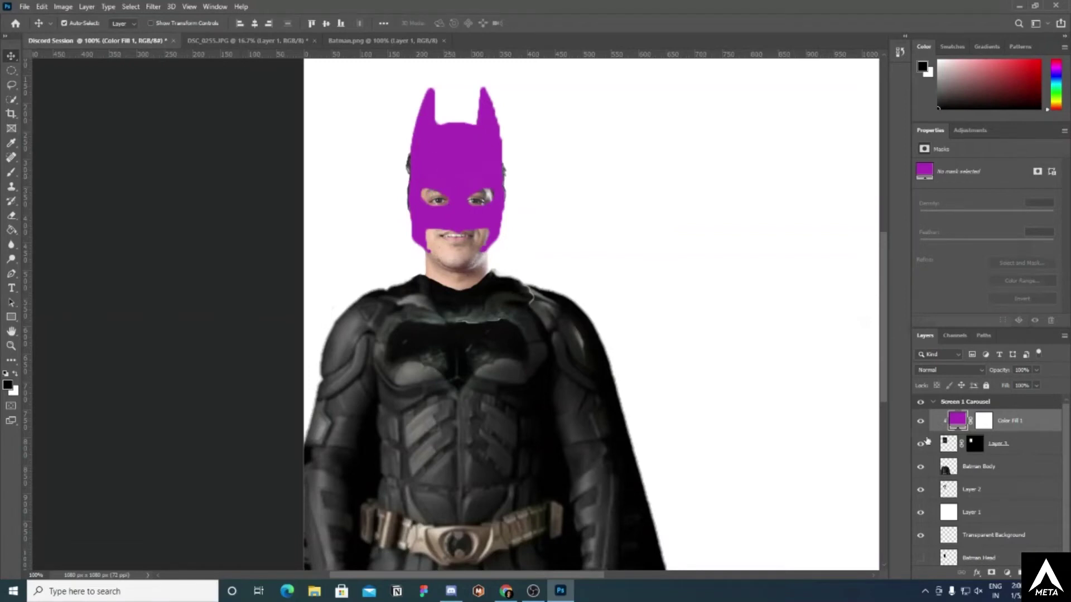
# - Lower the purple fill layer's opacity to 46%
pyautogui.moveTo(1004, 370)
pyautogui.mouseDown()
pyautogui.moveTo(990, 372)
pyautogui.moveTo(1000, 372)
pyautogui.mouseUp()
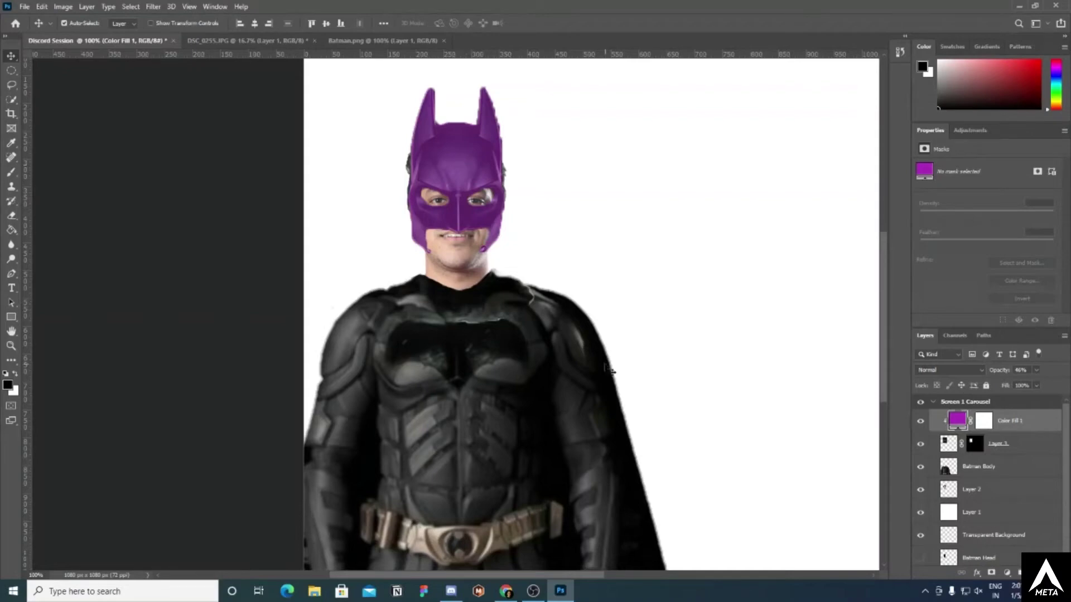
pyautogui.scroll(-3, 609, 370)
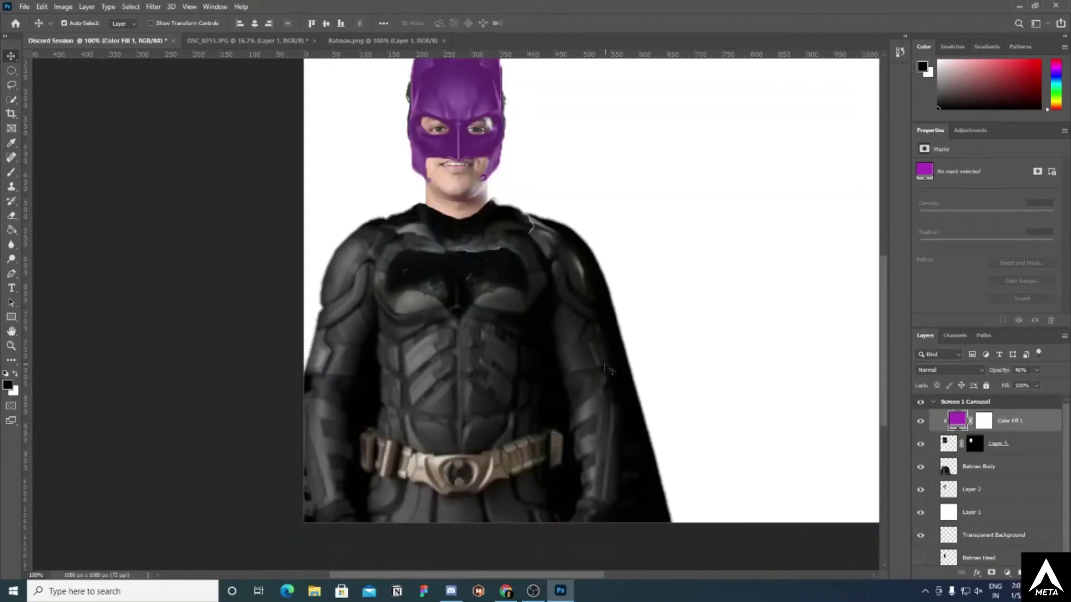
pyautogui.scroll(3, 610, 371)
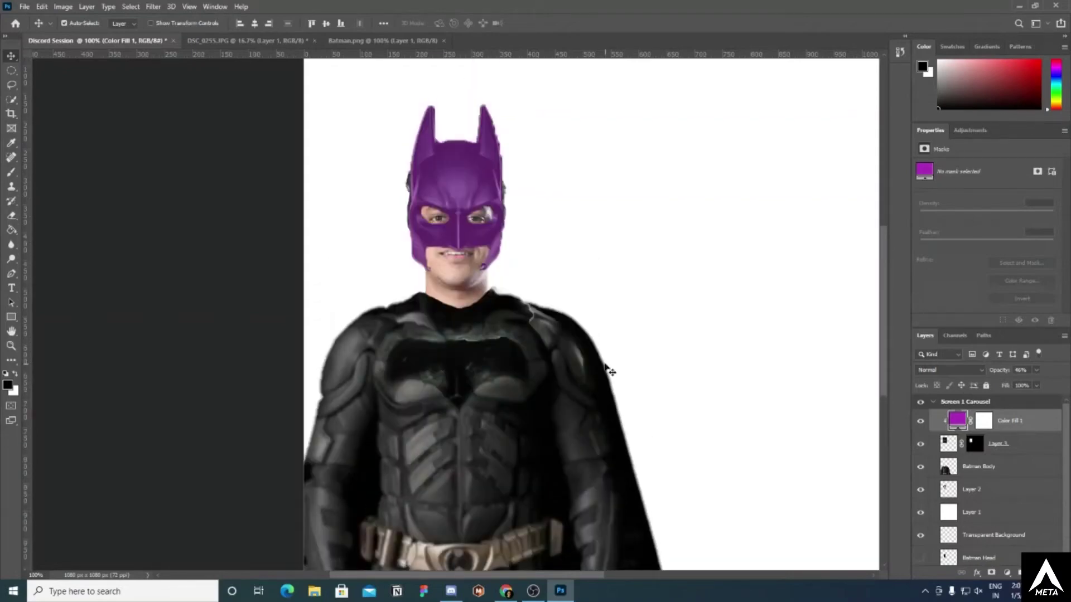
pyautogui.scroll(-2, 610, 370)
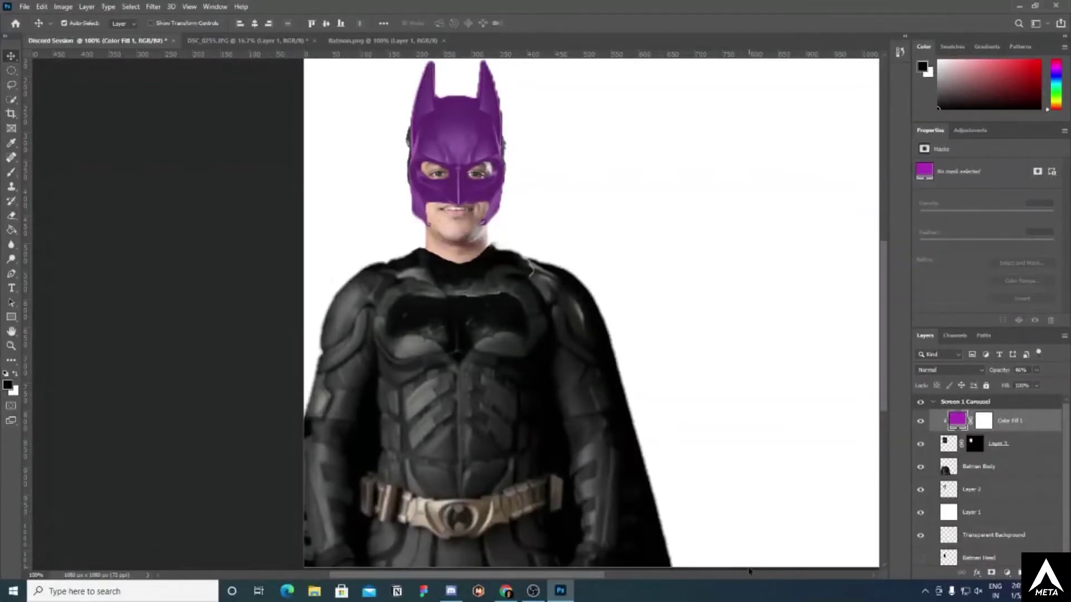
# - Add a Curves adjustment layer above the purple fill, and undo it
pyautogui.click(1007, 573)
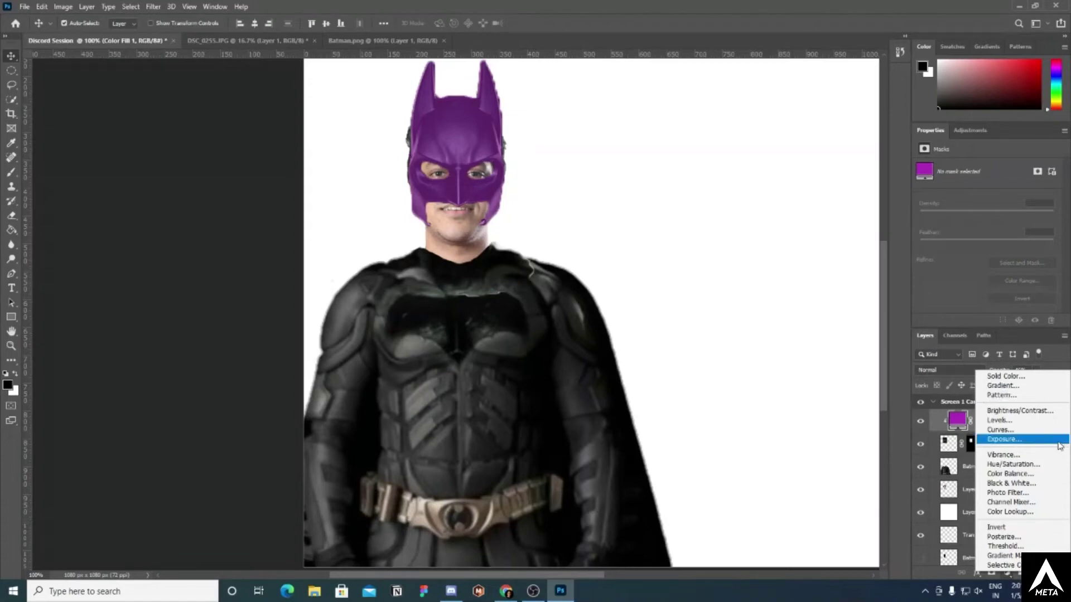
pyautogui.click(1024, 431)
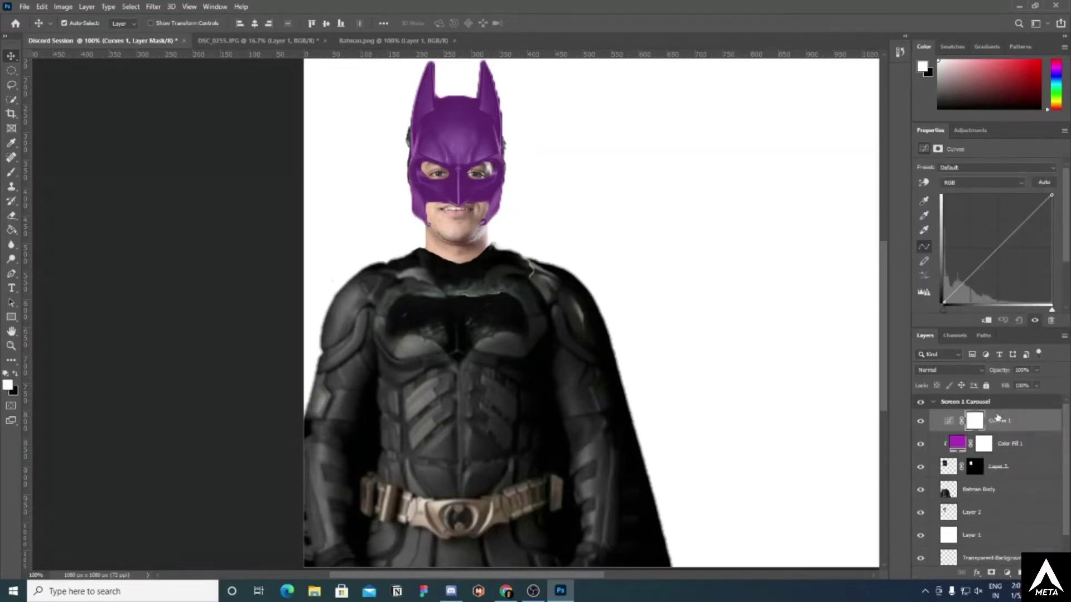
pyautogui.hotkey('ctrl', 'z')
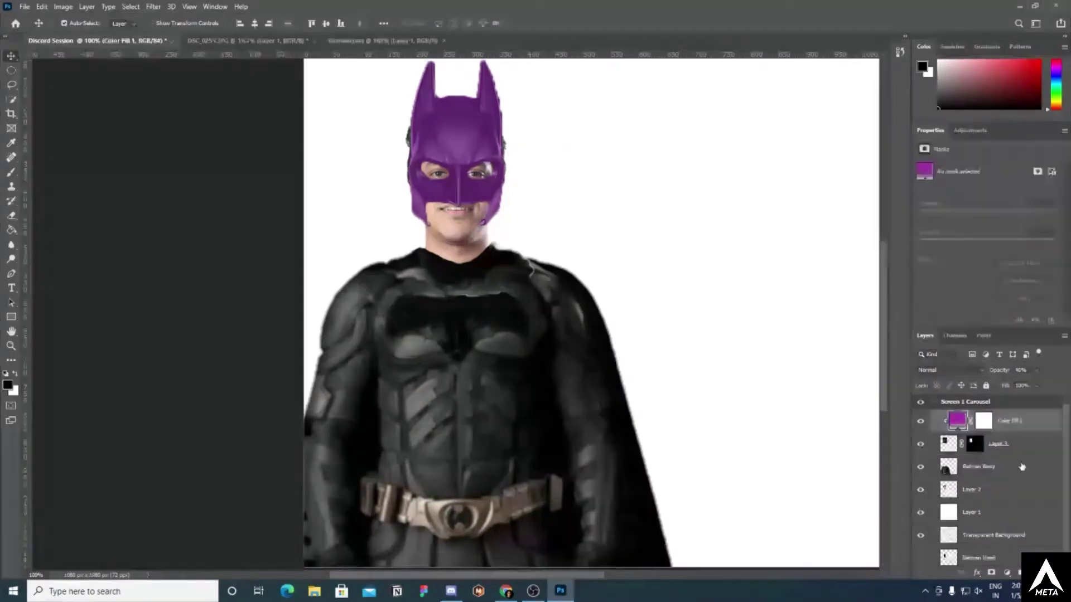
# - Add a Curves adjustment layer directly above Batman Body and pull the curve's lower part down to darken the image
pyautogui.click(1022, 466)
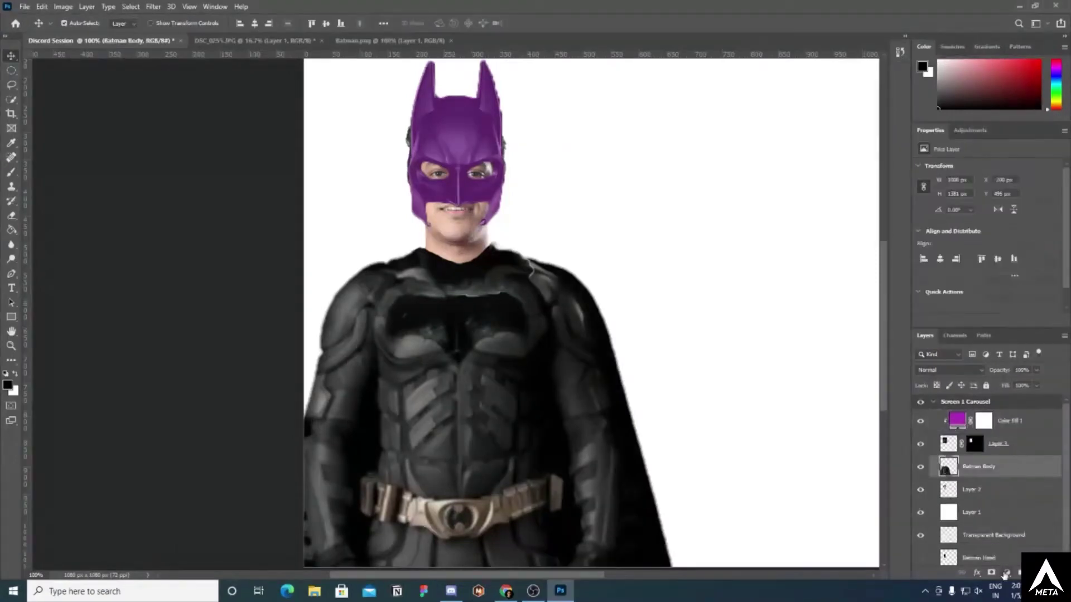
pyautogui.click(1005, 574)
pyautogui.click(998, 430)
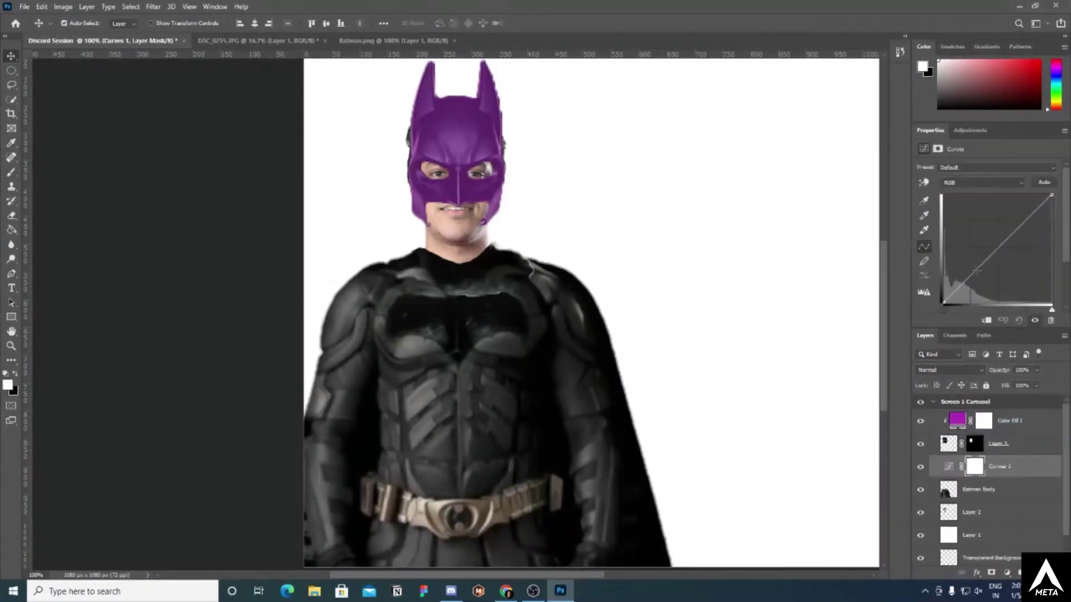
pyautogui.moveTo(976, 271)
pyautogui.mouseDown()
pyautogui.moveTo(967, 229)
pyautogui.moveTo(975, 284)
pyautogui.mouseUp()
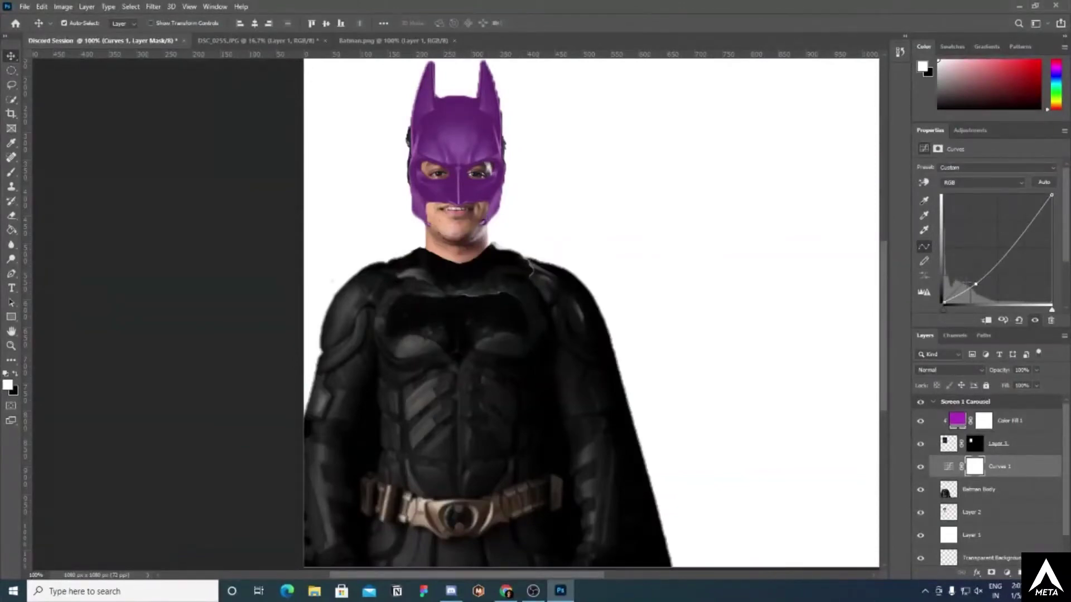
pyautogui.moveTo(975, 285)
pyautogui.mouseDown()
pyautogui.moveTo(970, 268)
pyautogui.moveTo(976, 283)
pyautogui.mouseUp()
# - Add a Black & White adjustment layer above the Curves layer and raise its Yellows value to 219
pyautogui.click(1006, 573)
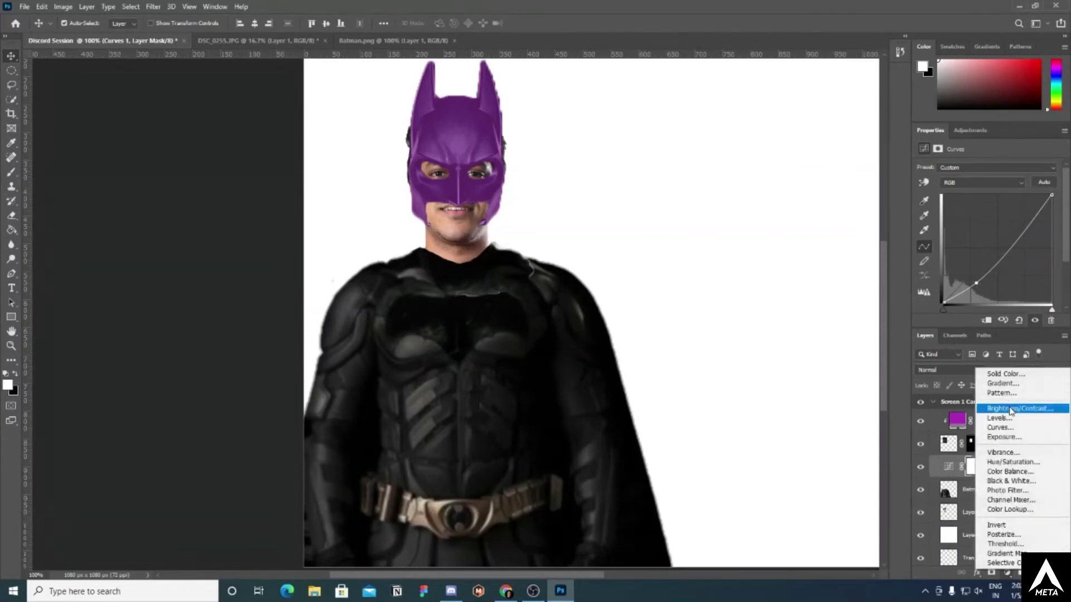
pyautogui.click(1009, 480)
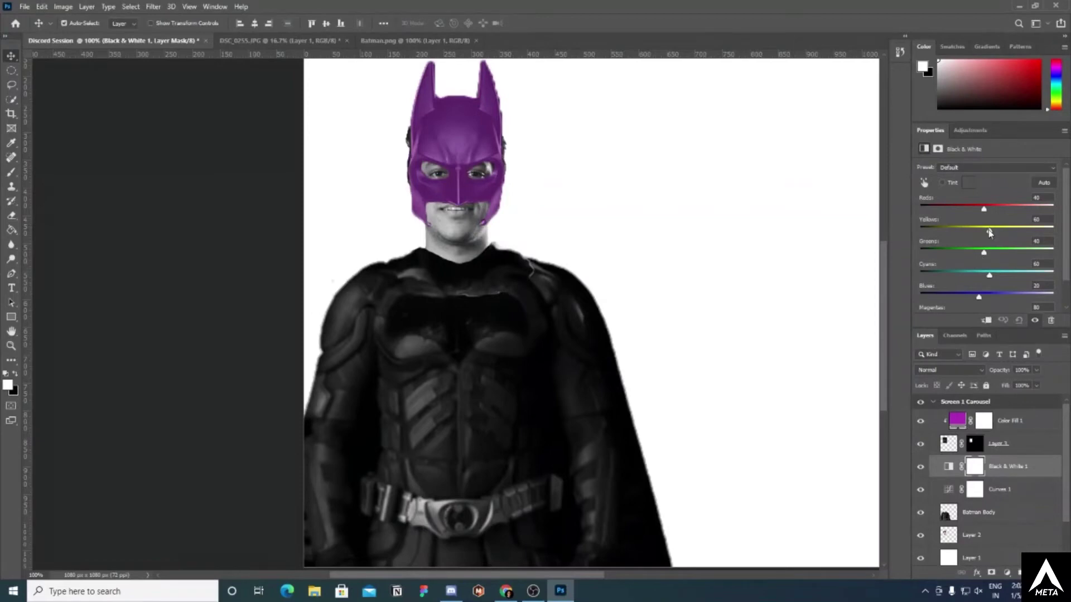
pyautogui.moveTo(990, 232); pyautogui.dragTo(1042, 230)
pyautogui.moveTo(983, 209); pyautogui.dragTo(941, 216)
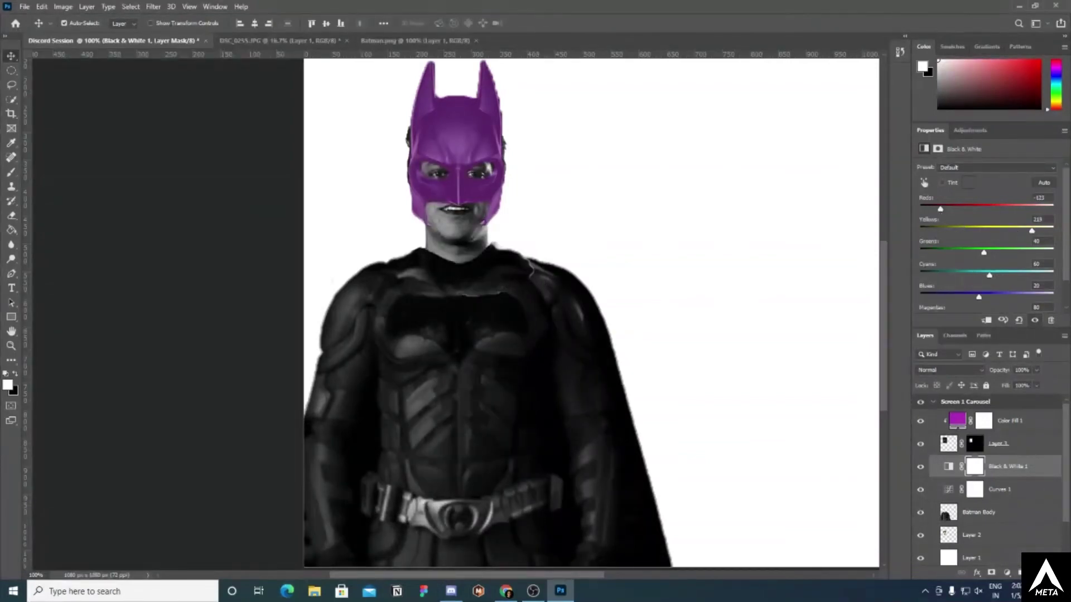
pyautogui.click(65, 23)
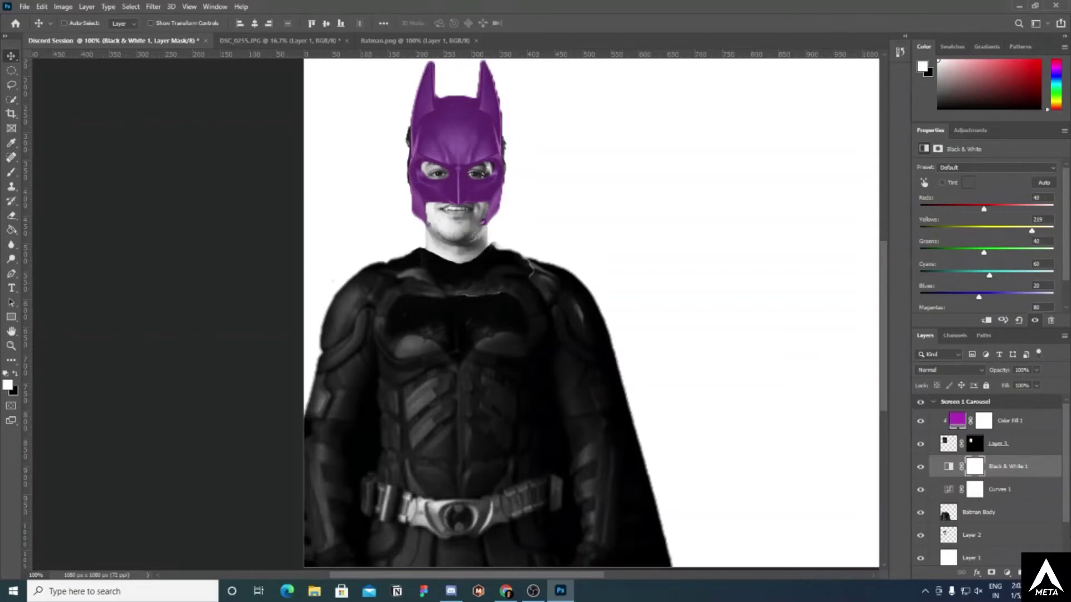
# - Delete the Black & White adjustment layer above the Curves layer
pyautogui.press('Delete')
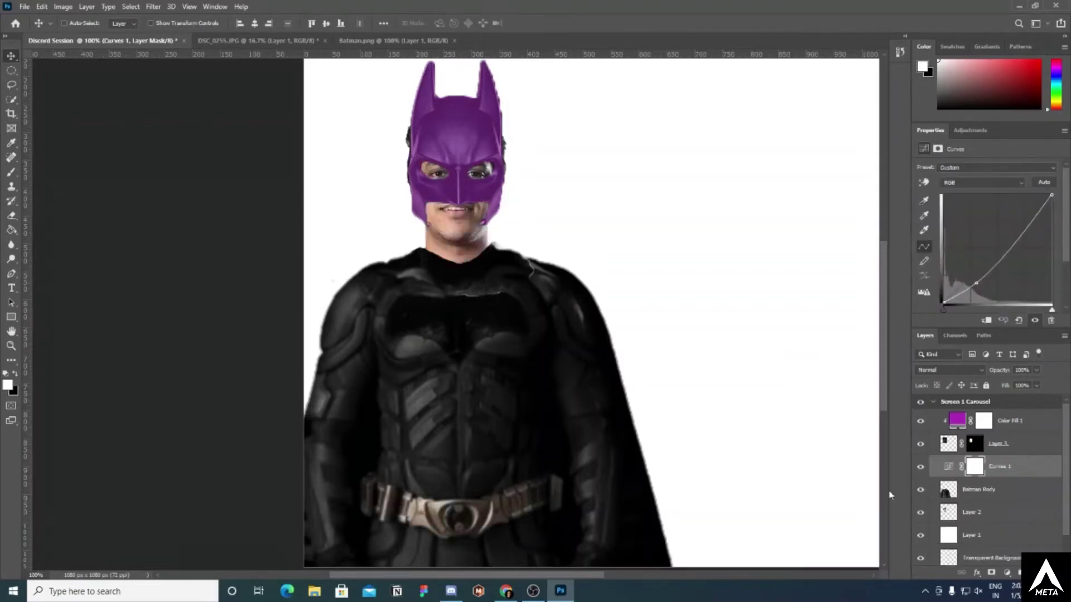
pyautogui.press('ctrl')
pyautogui.scroll(3, 808, 477)
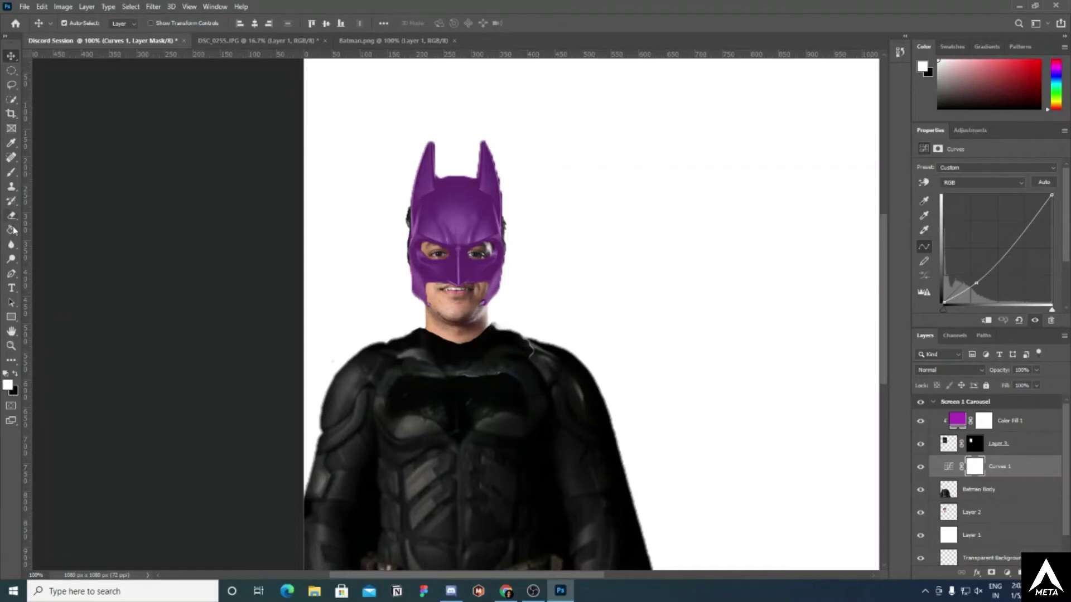
pyautogui.scroll(2, 37, 208)
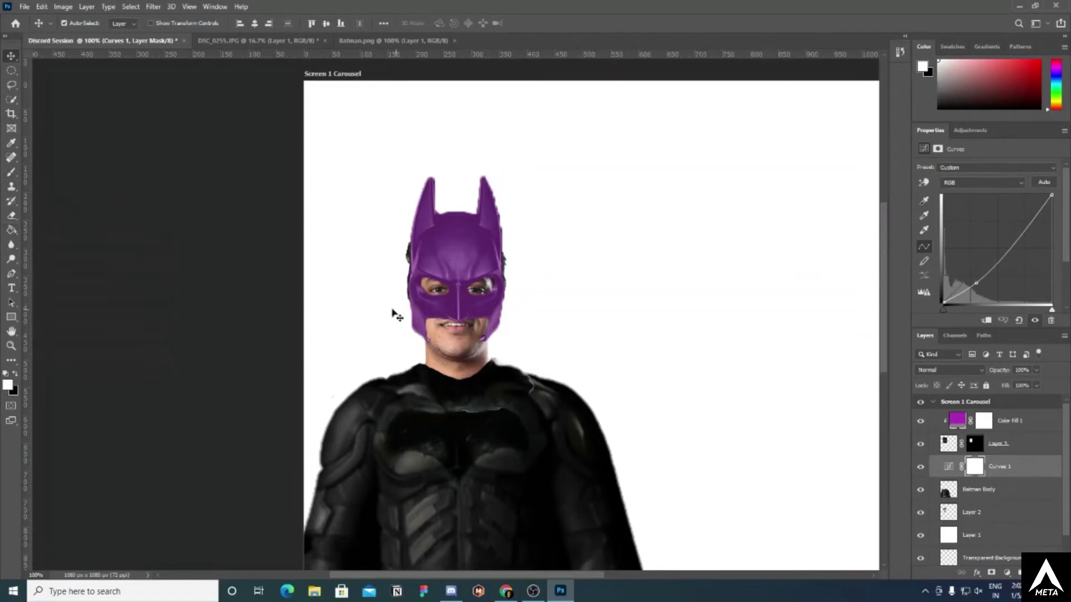
pyautogui.scroll(-2, 392, 314)
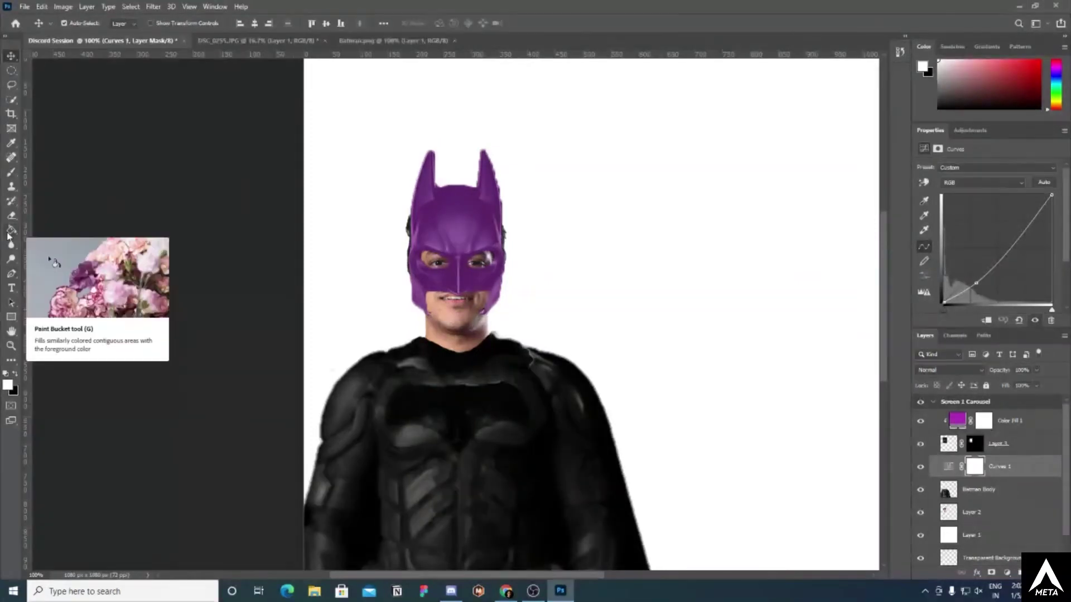
# - Try filling the background on Layer 1 with black using the Paint Bucket tool, and undo the fill
pyautogui.scroll(-1, 1038, 536)
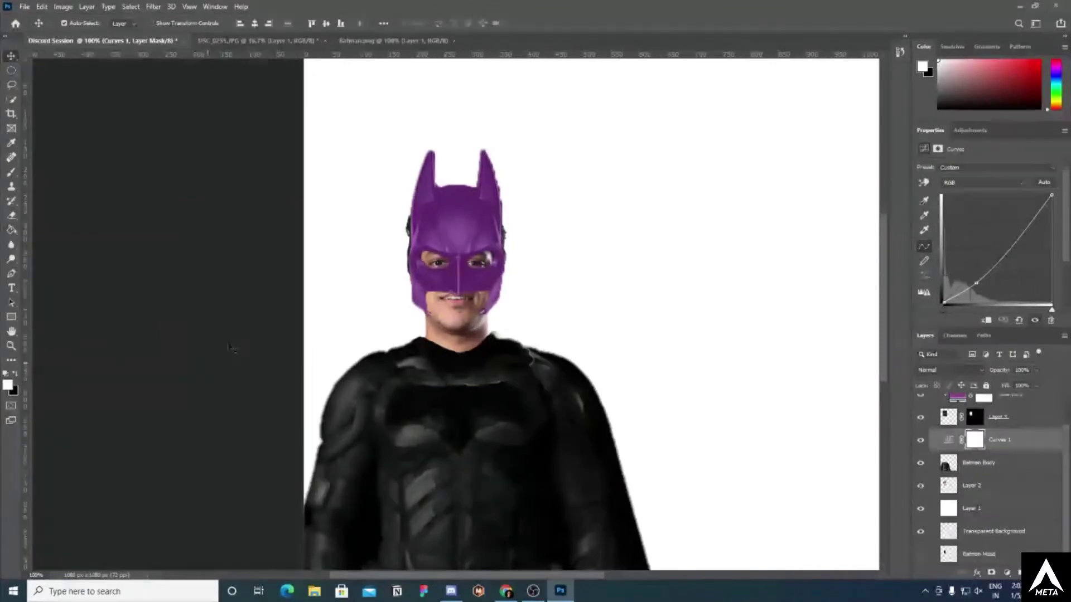
pyautogui.click(991, 513)
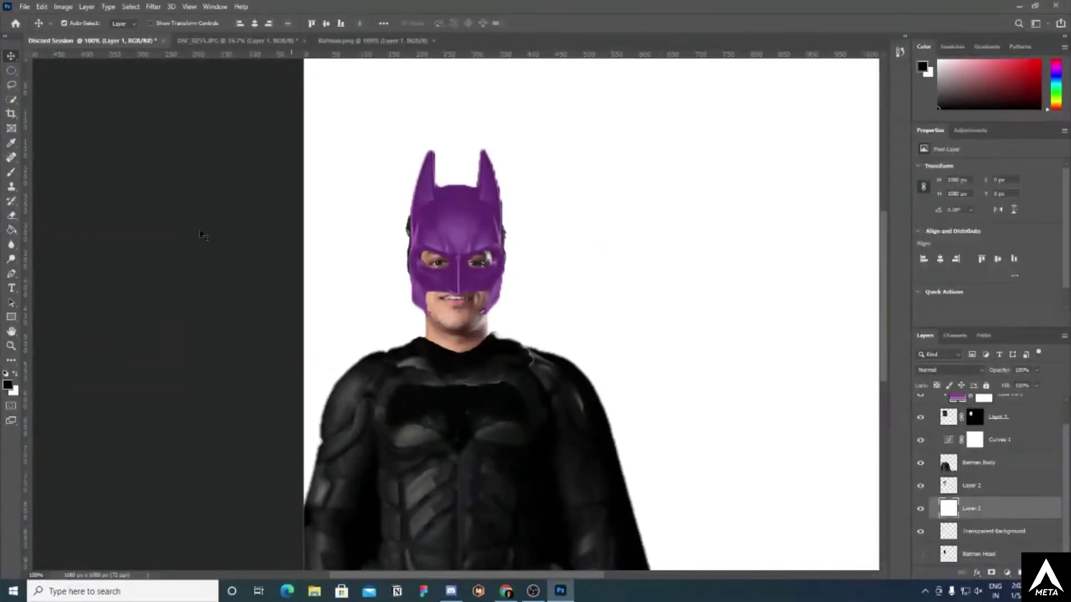
pyautogui.click(12, 230)
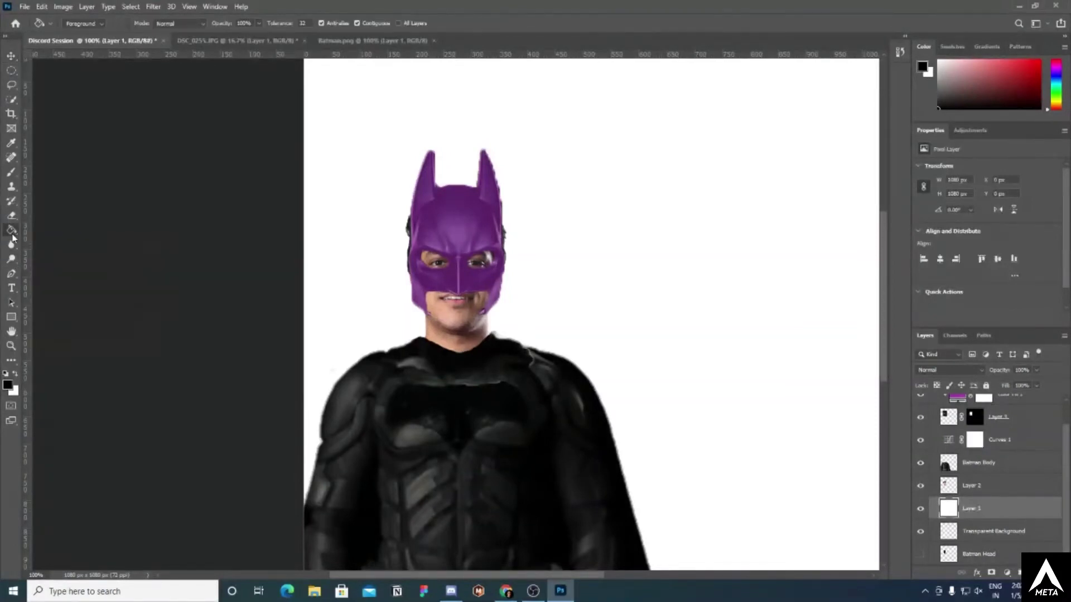
pyautogui.click(8, 385)
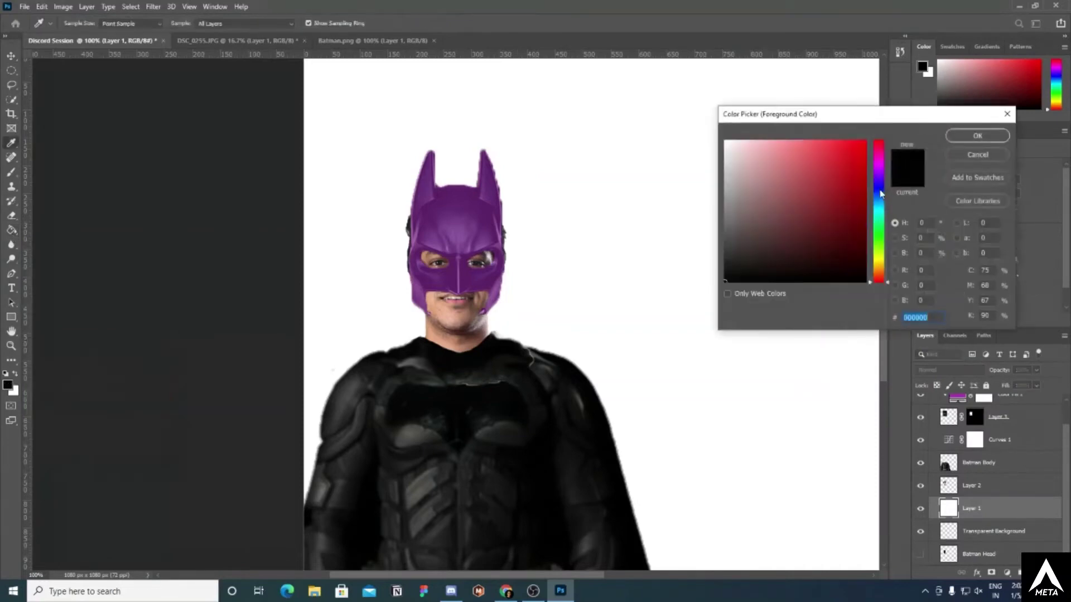
pyautogui.click(877, 203)
pyautogui.click(961, 136)
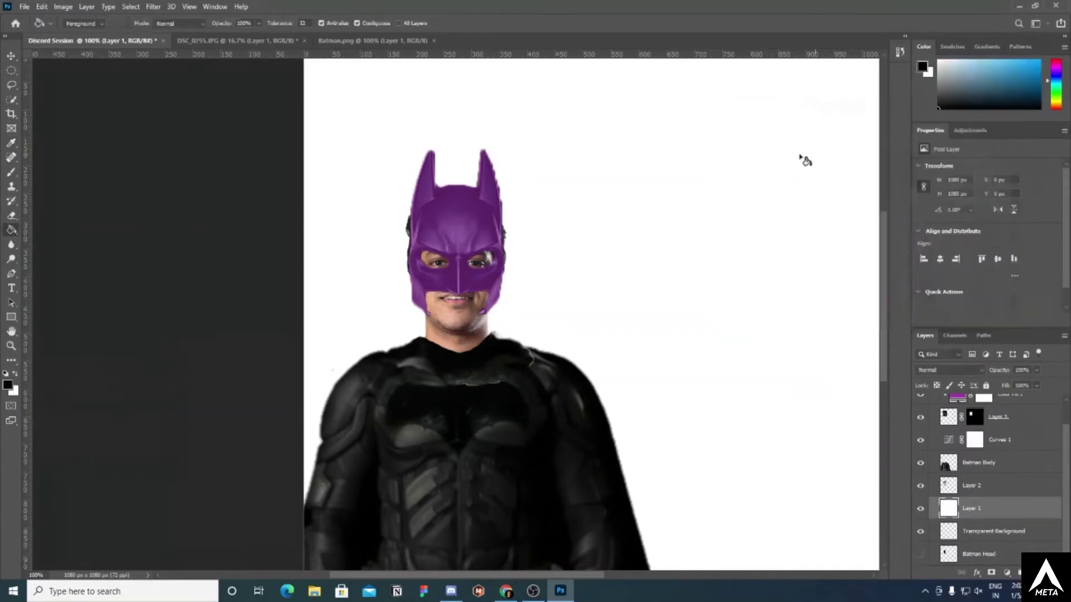
pyautogui.click(802, 160)
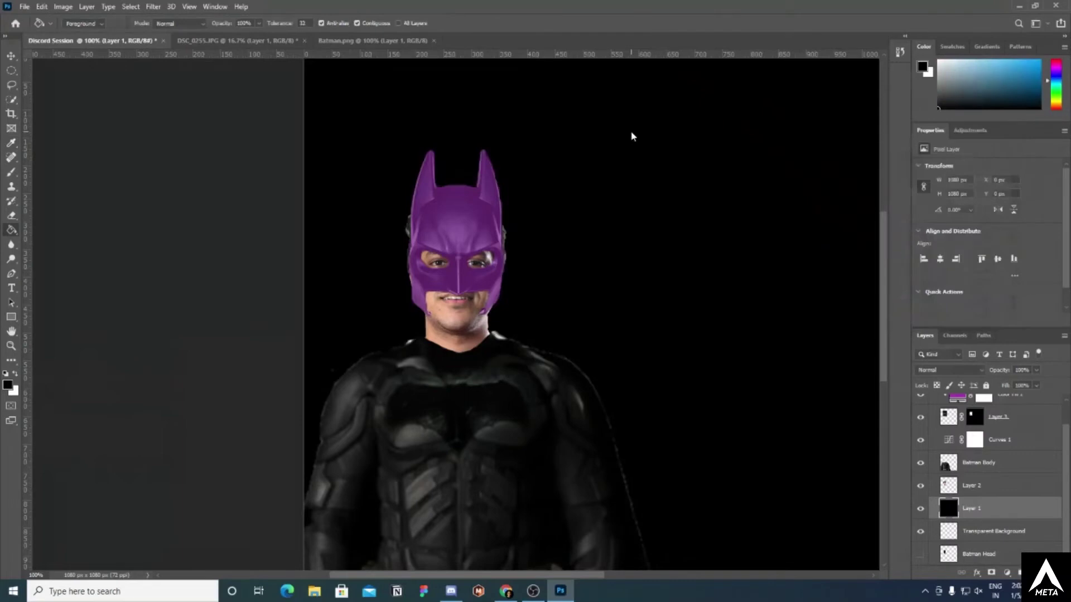
pyautogui.hotkey('ctrl', 'z')
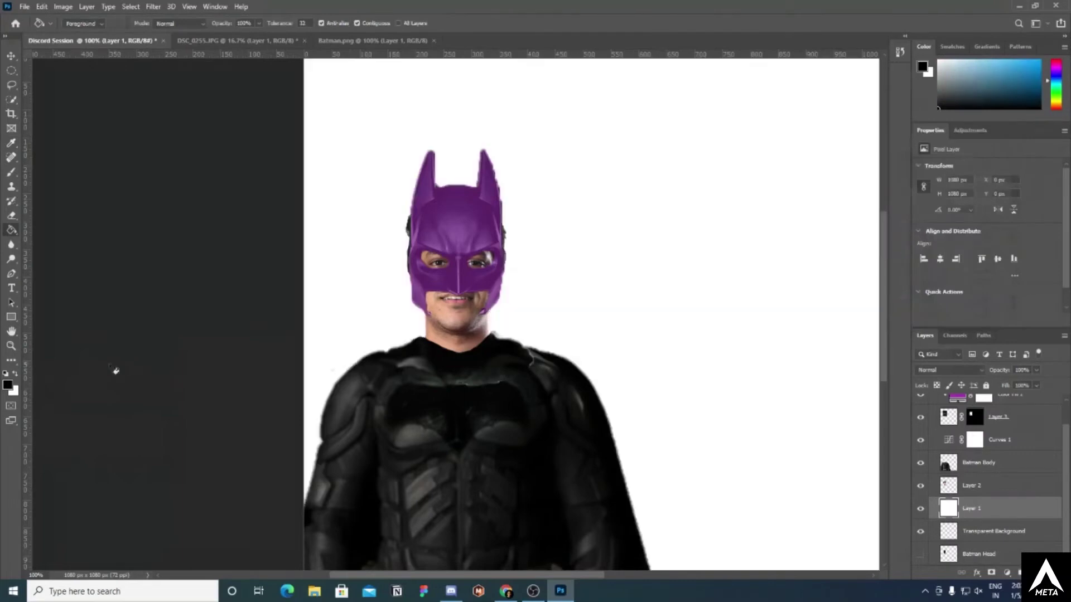
# - Set the foreground colour to light blue #529fcc and fill the background on Layer 1 with it
pyautogui.click(8, 386)
pyautogui.click(809, 168)
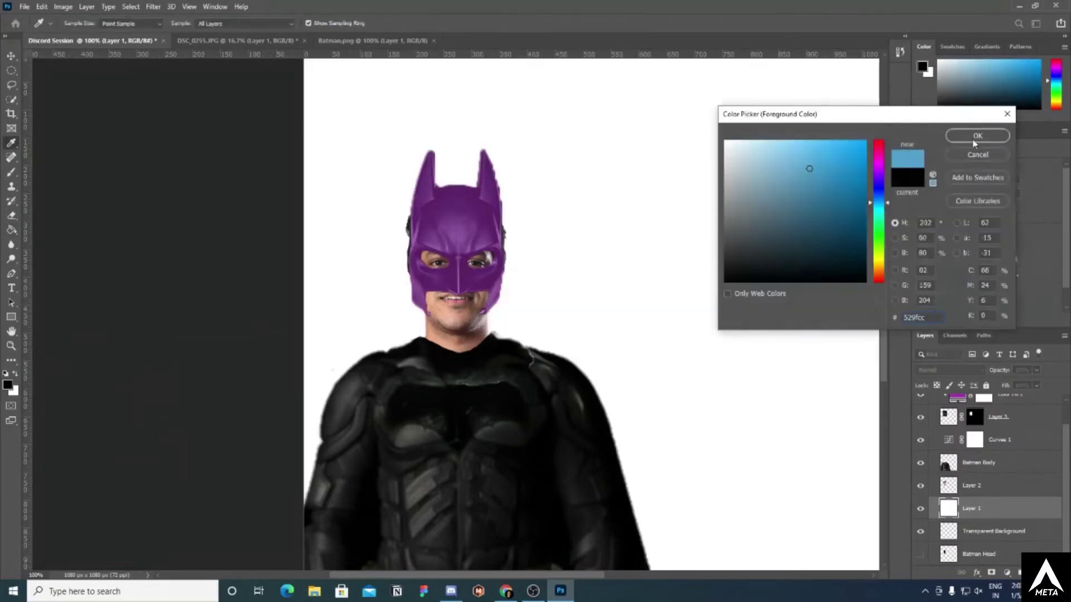
pyautogui.click(985, 139)
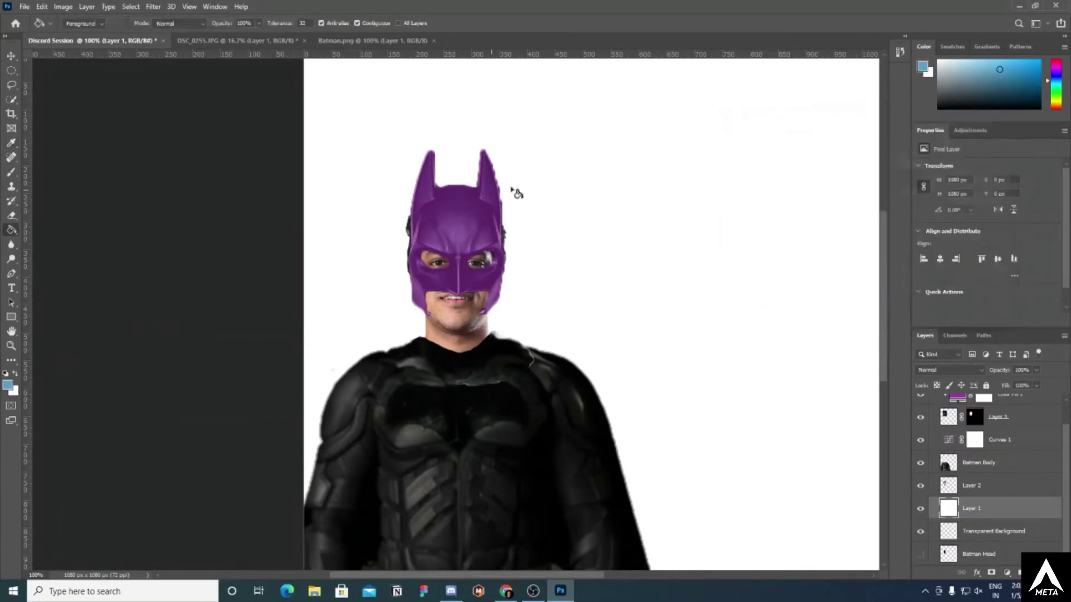
pyautogui.click(609, 166)
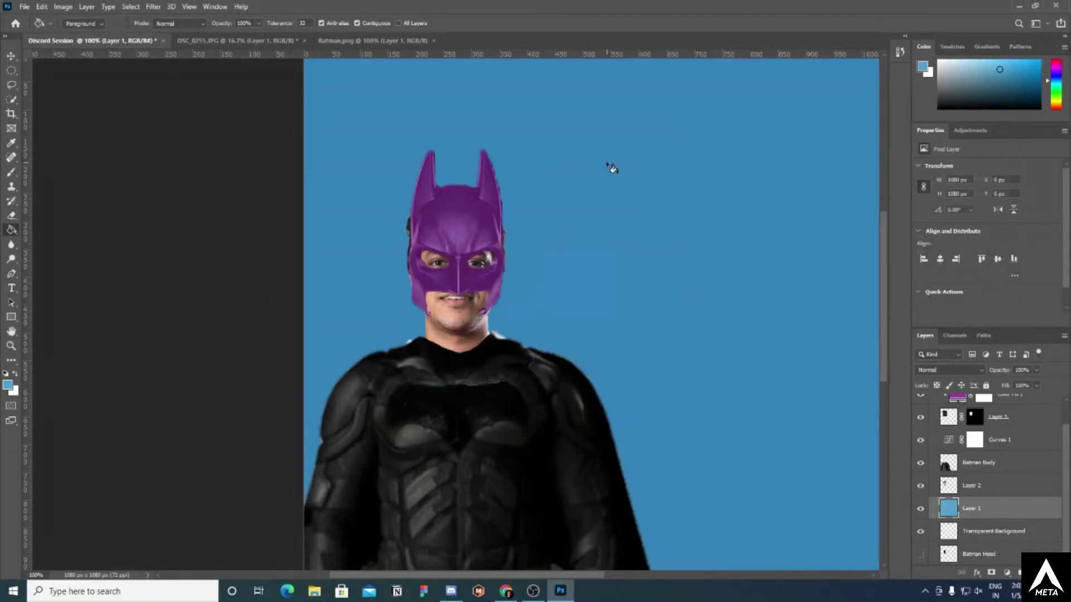
pyautogui.scroll(-2, 619, 342)
pyautogui.scroll(-1, 617, 343)
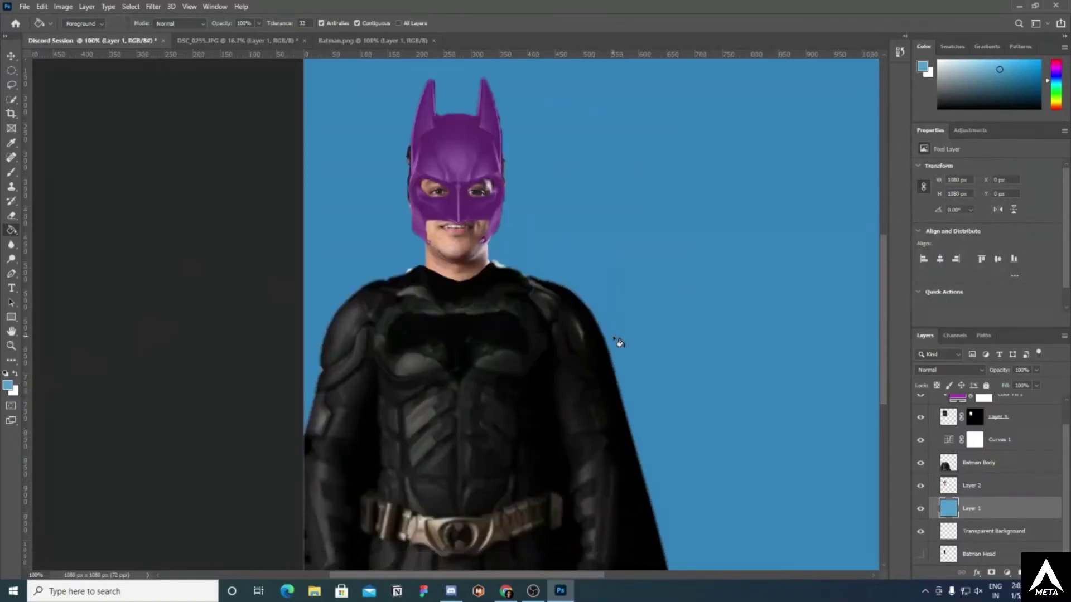
pyautogui.scroll(3, 612, 347)
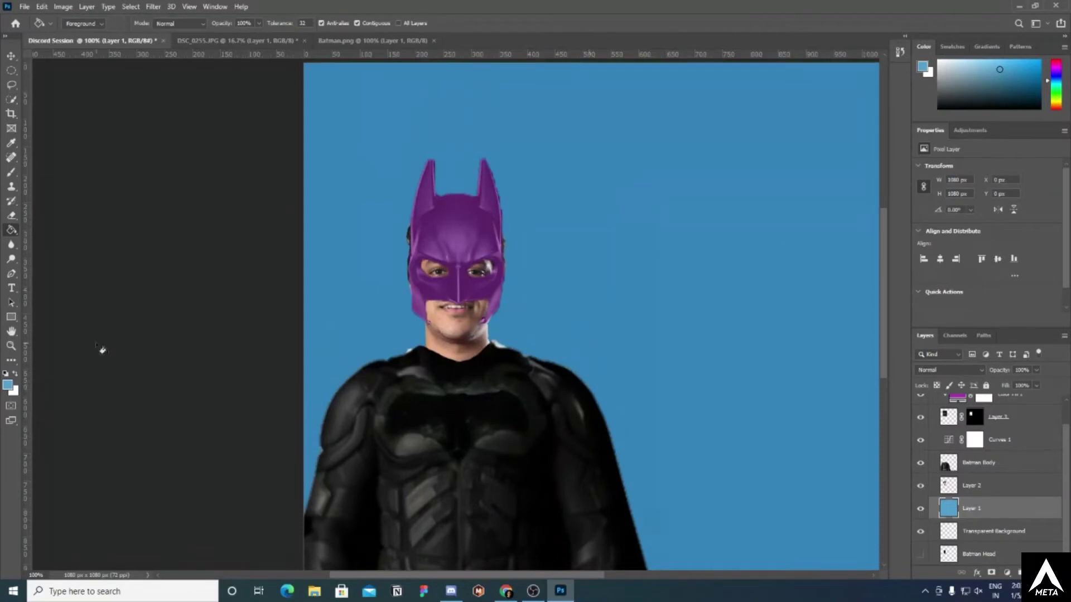
# - Undo the light blue background fill on Layer 1
pyautogui.rightClick(19, 236)
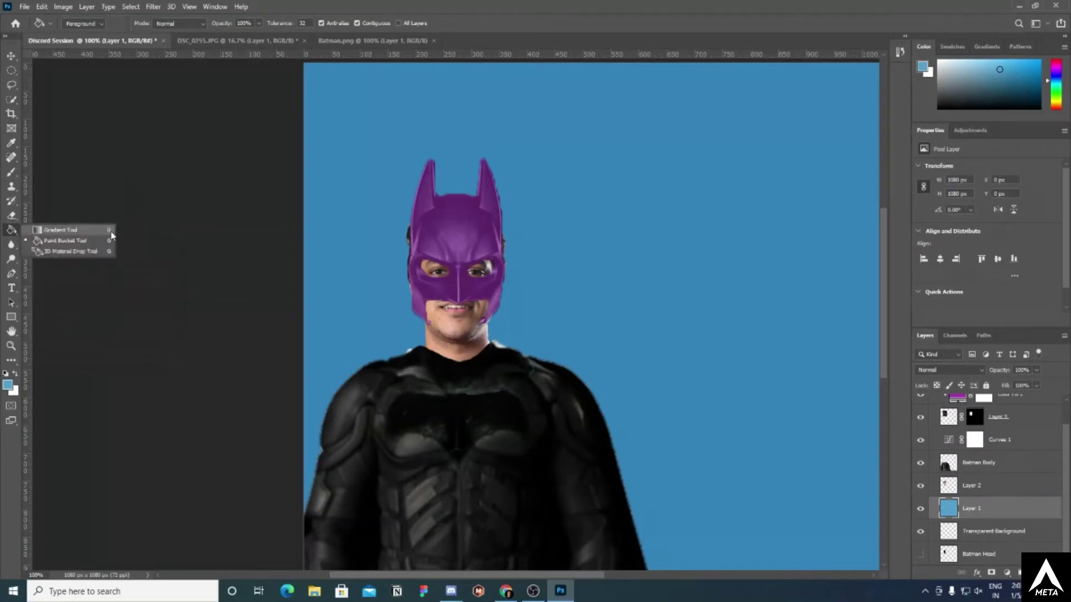
pyautogui.click(147, 216)
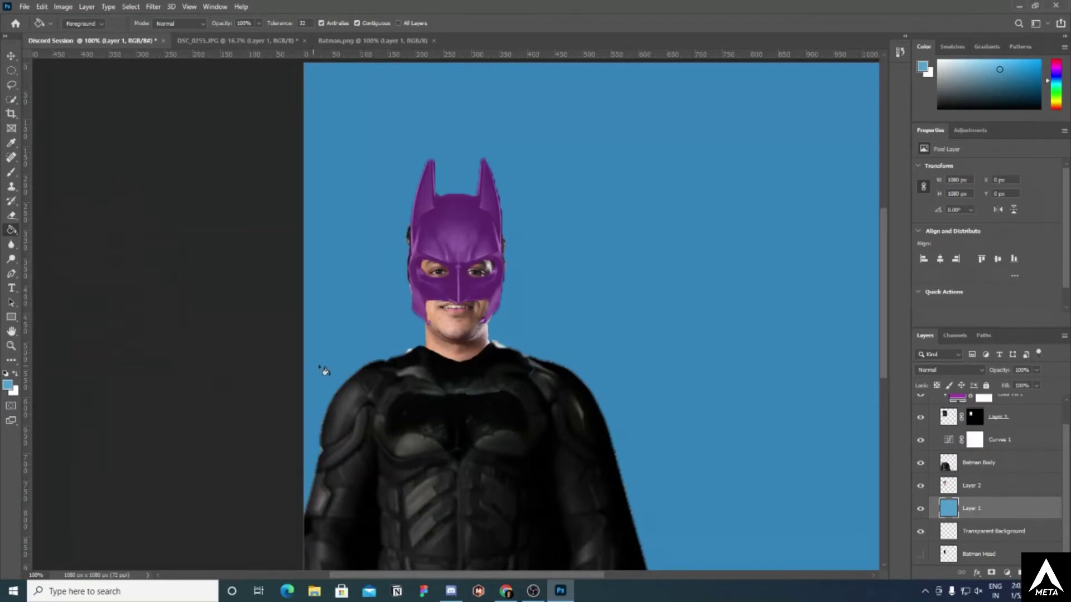
pyautogui.hotkey('ctrl', 'z')
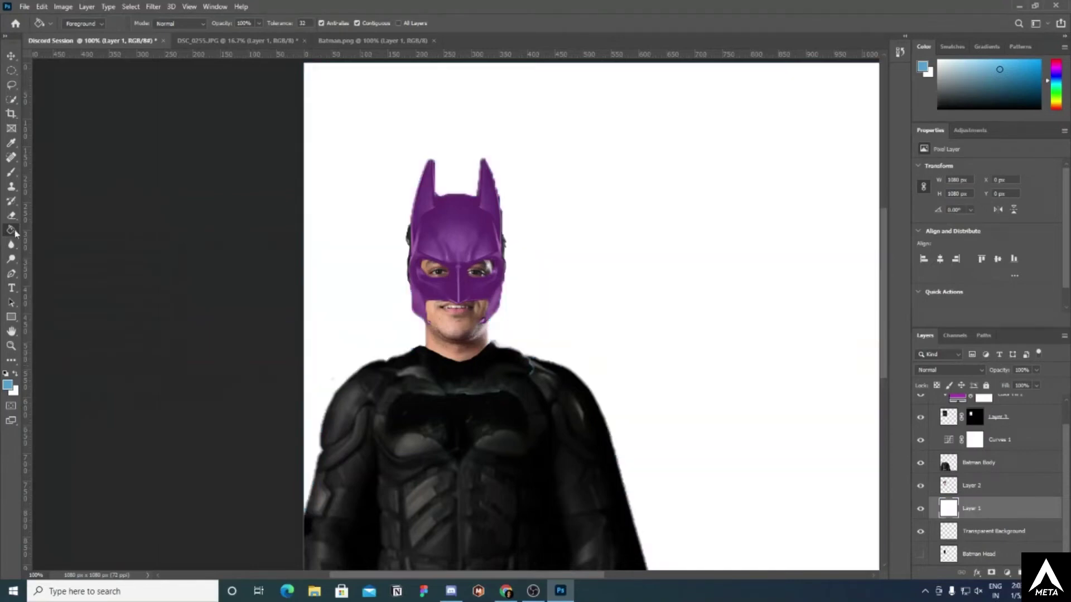
# - Activate the Gradient tool and expand the Basics and Blues groups of gradient presets
pyautogui.rightClick(16, 233)
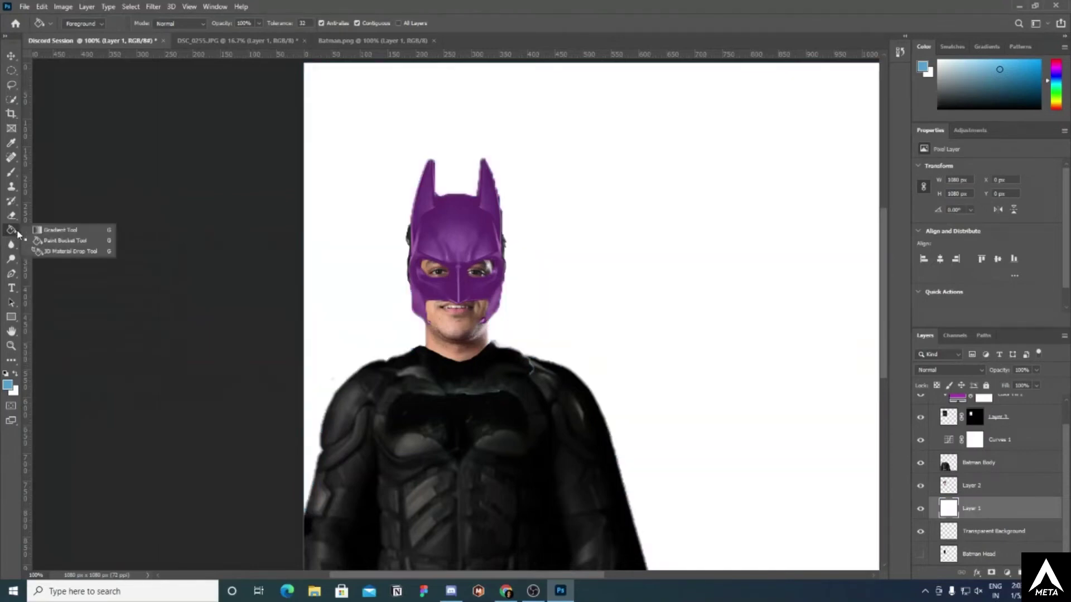
pyautogui.click(59, 230)
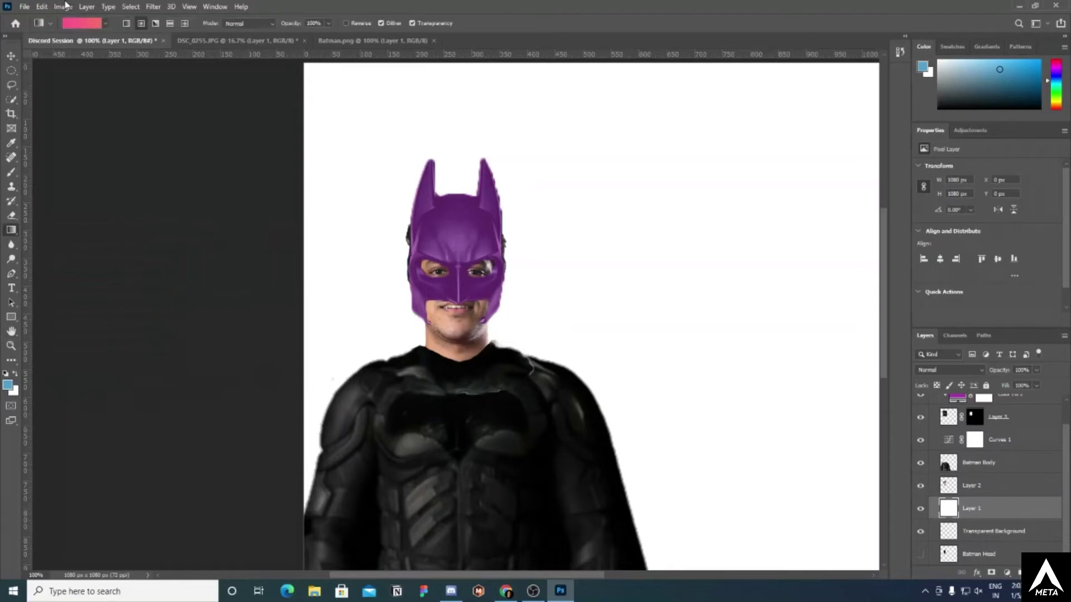
pyautogui.click(106, 23)
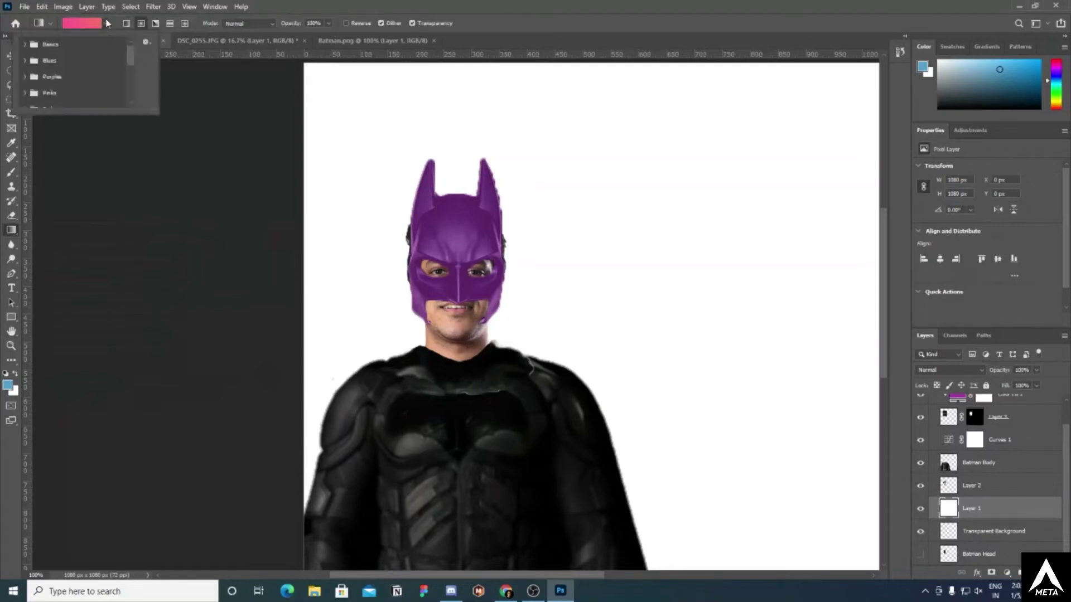
pyautogui.scroll(-2, 46, 70)
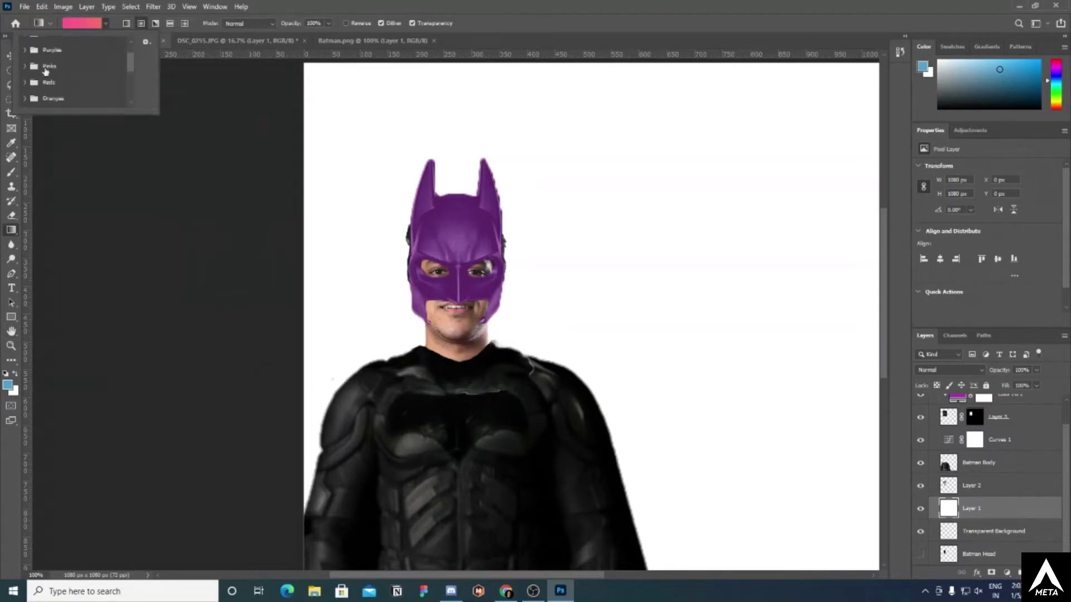
pyautogui.scroll(2, 45, 71)
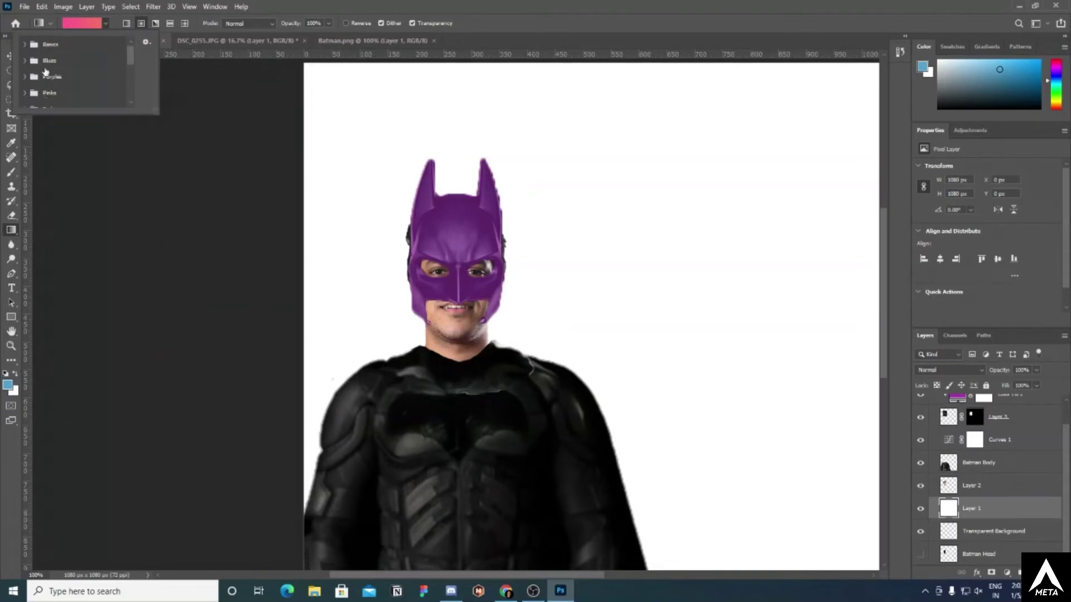
pyautogui.click(25, 45)
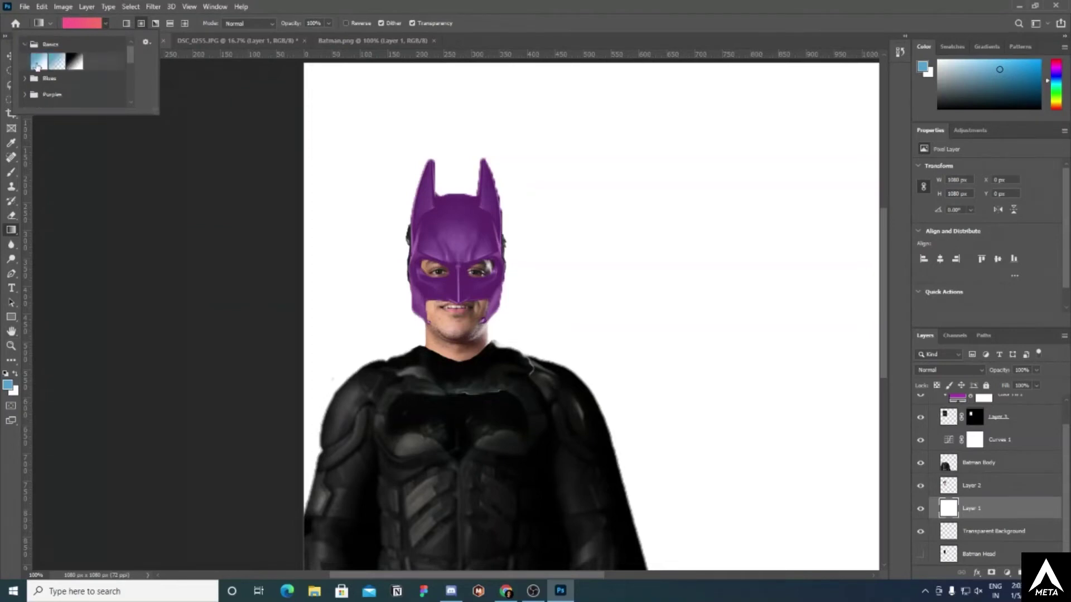
pyautogui.click(25, 77)
# - Choose the violet-to-blue gradient preset from the Blues group
pyautogui.scroll(-1, 56, 81)
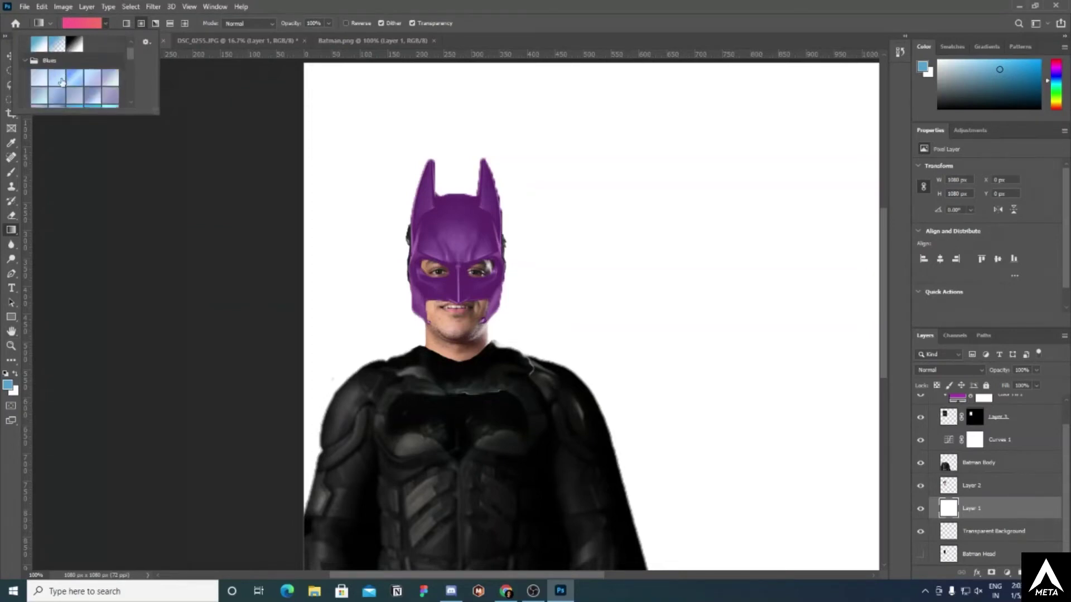
pyautogui.scroll(-3, 61, 83)
pyautogui.scroll(-2, 62, 83)
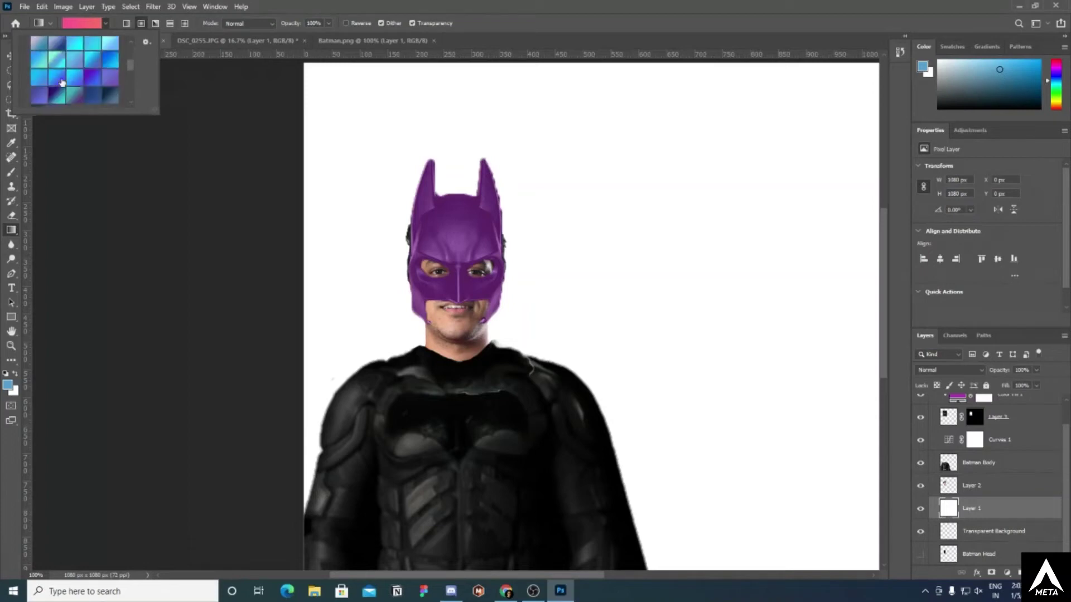
pyautogui.scroll(-1, 62, 83)
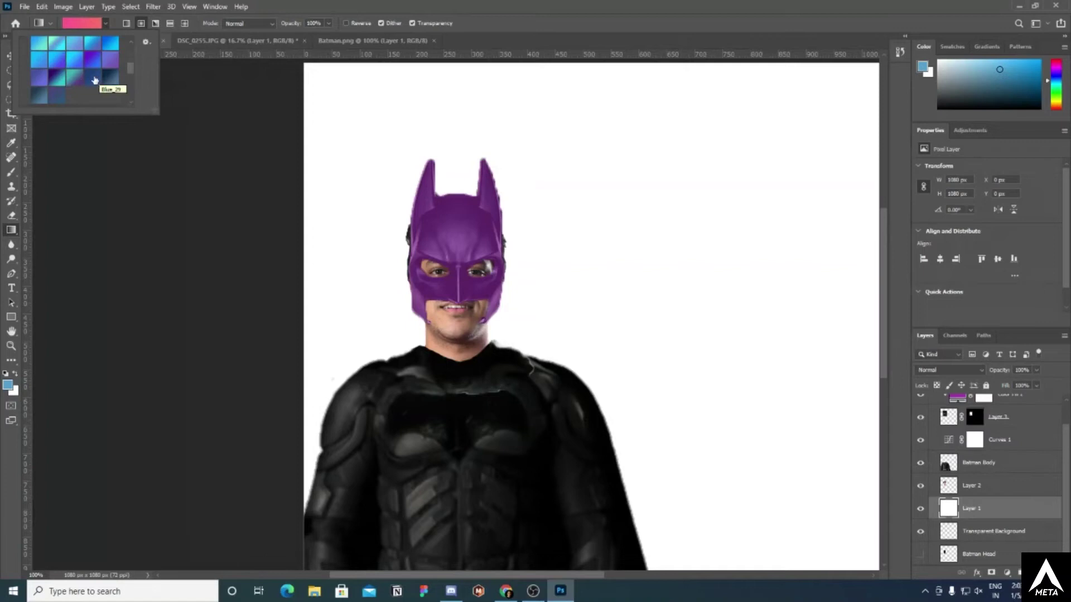
pyautogui.click(94, 79)
pyautogui.scroll(1, 77, 78)
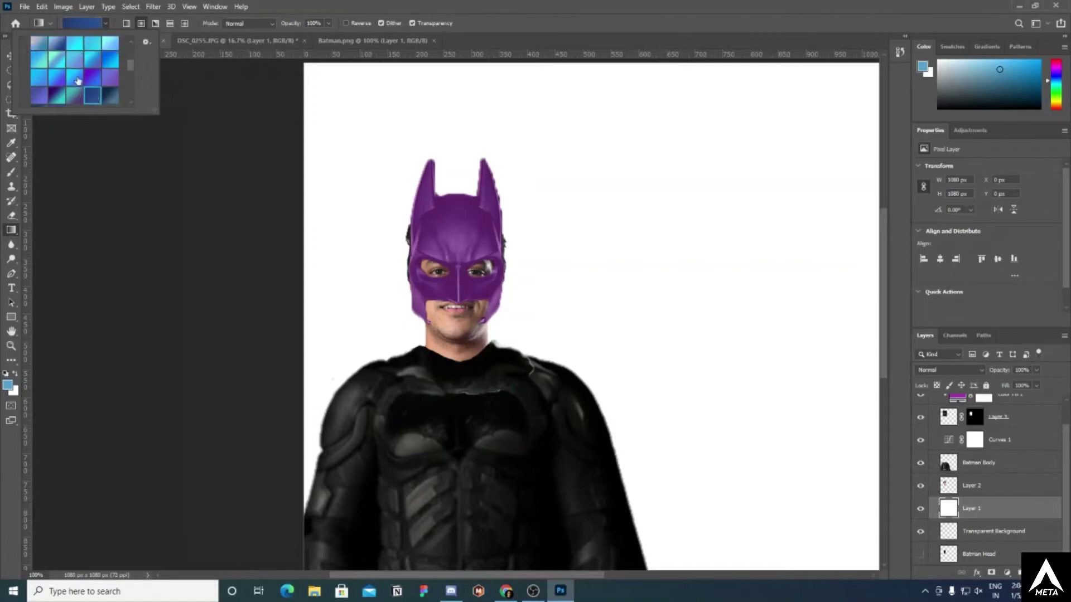
pyautogui.click(93, 77)
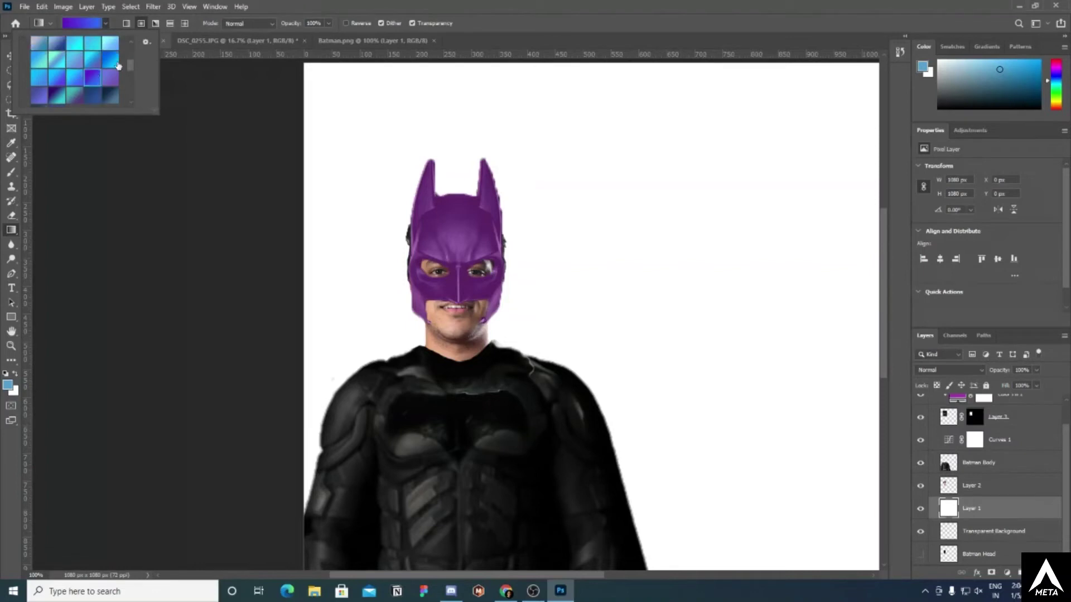
pyautogui.press('Return')
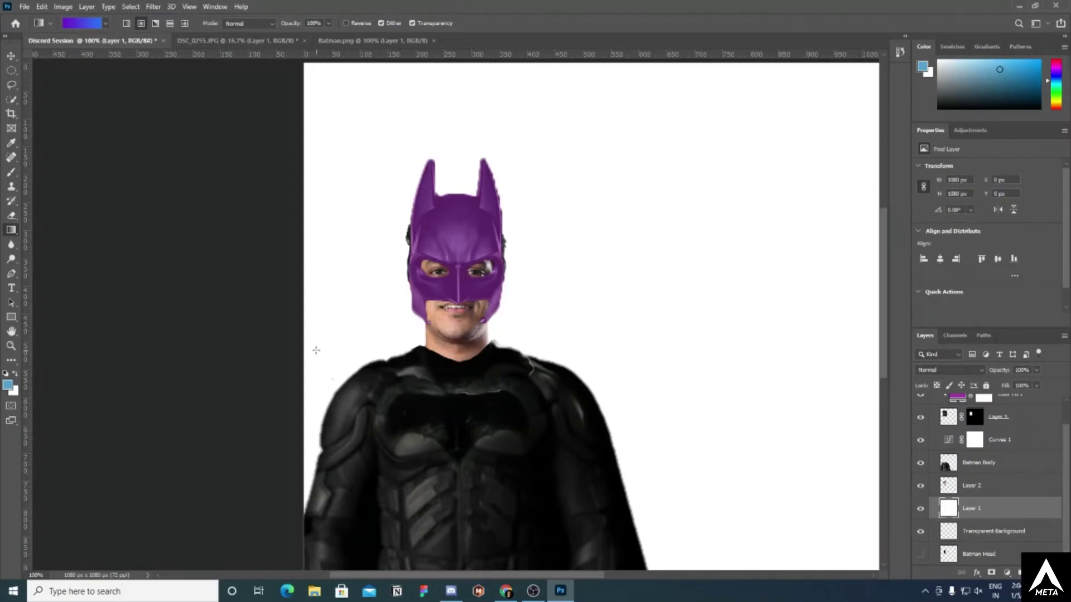
# - Apply a radial gradient to Layer 1, running from the artboard's centre to just beyond its upper edge
pyautogui.scroll(-1, 316, 350)
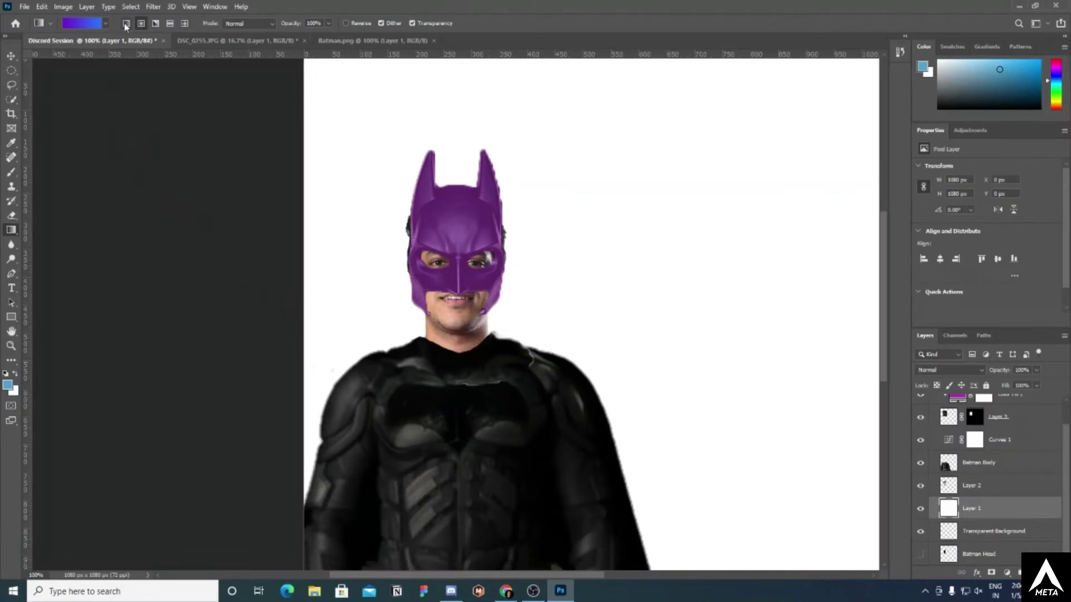
pyautogui.click(142, 24)
pyautogui.hotkey('ctrl', '-')
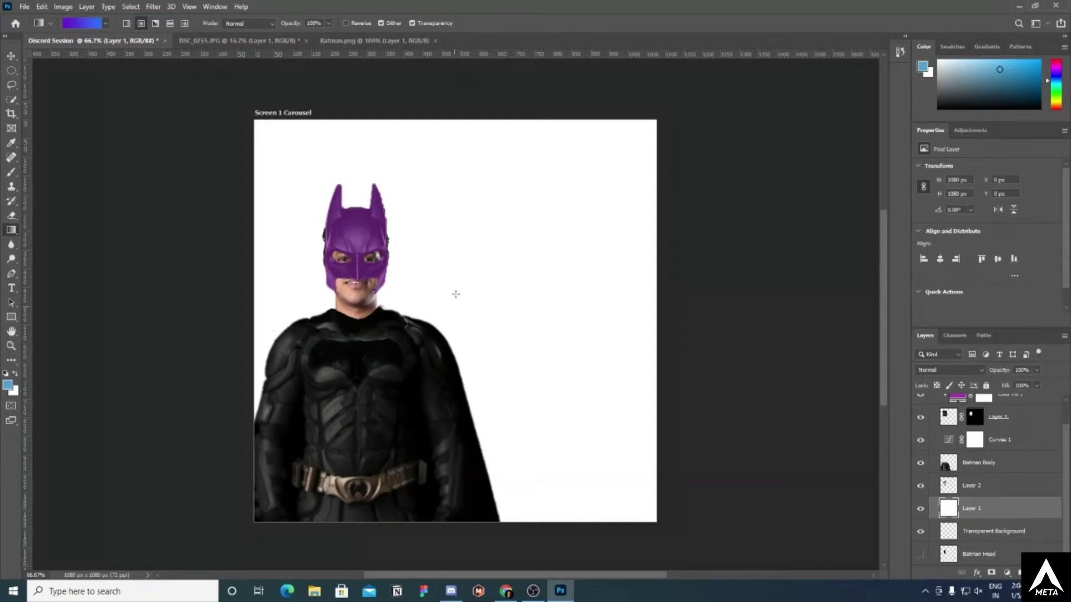
pyautogui.moveTo(455, 293); pyautogui.dragTo(453, 89)
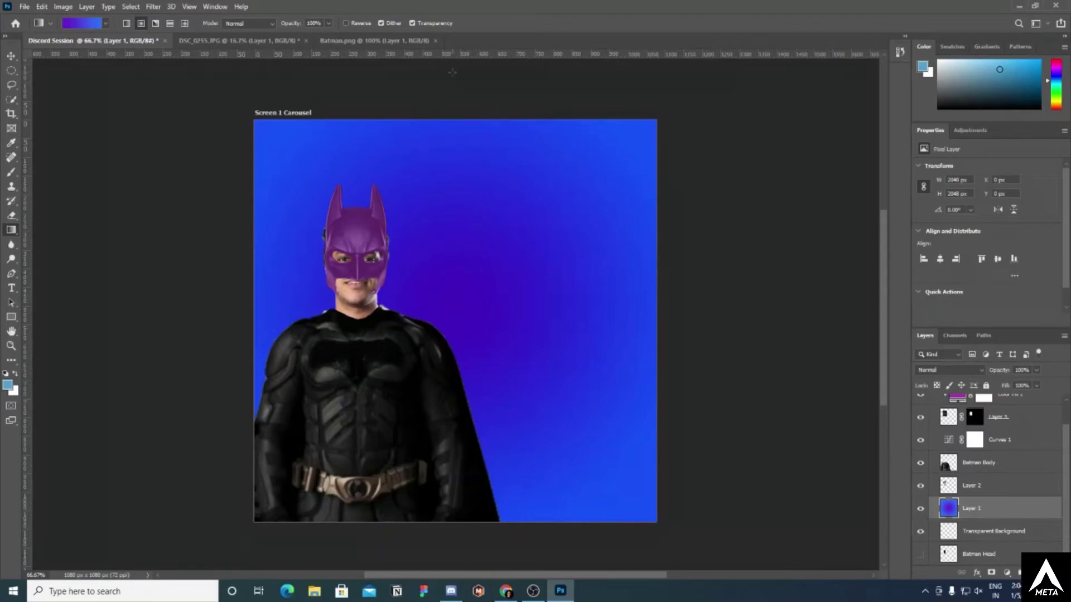
# - Apply a horizontal linear gradient to Layer 1, from beyond the artboard's left edge to beyond its right edge
pyautogui.click(125, 23)
pyautogui.moveTo(171, 302); pyautogui.dragTo(741, 296)
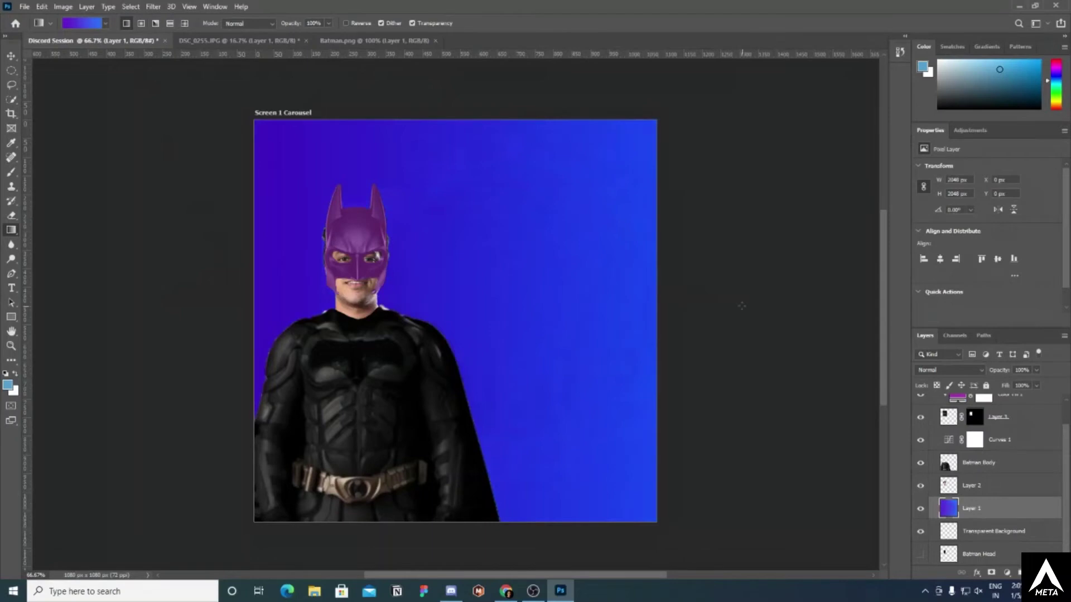
# - Apply a diagonal linear gradient to Layer 1, from beyond the artboard's lower-left corner to just above its upper-right corner
pyautogui.moveTo(742, 306); pyautogui.dragTo(767, 302)
pyautogui.moveTo(230, 534); pyautogui.dragTo(641, 105)
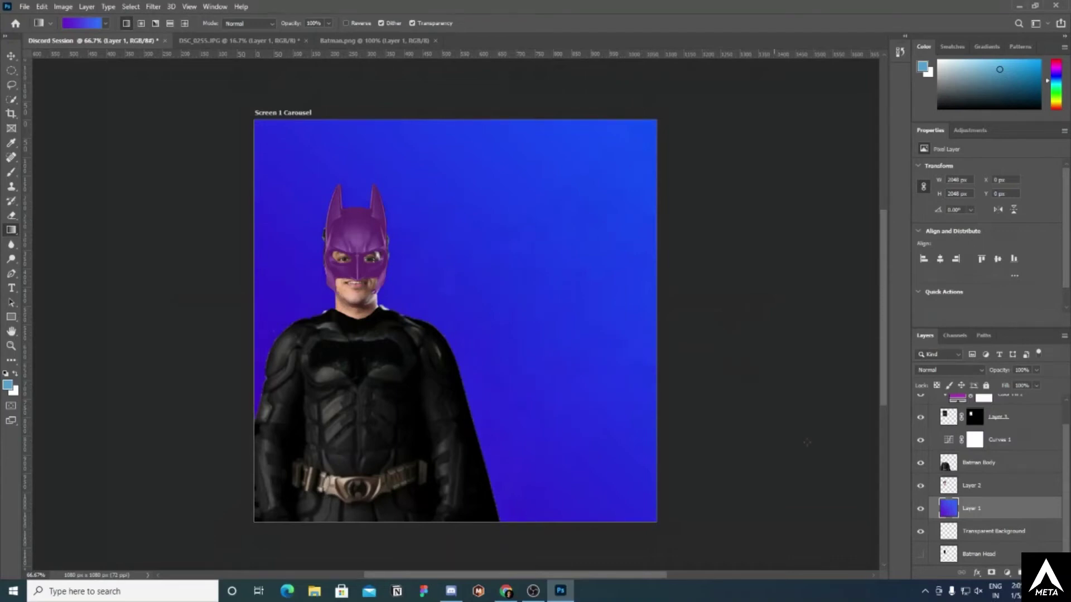
pyautogui.doubleClick(947, 506)
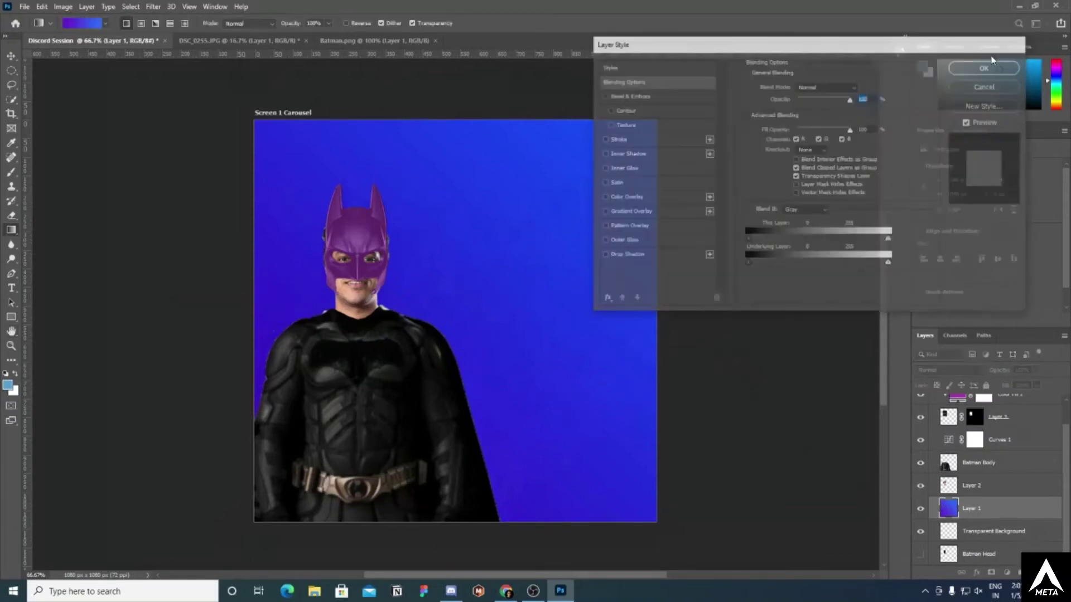
pyautogui.press('Return')
pyautogui.press('g')
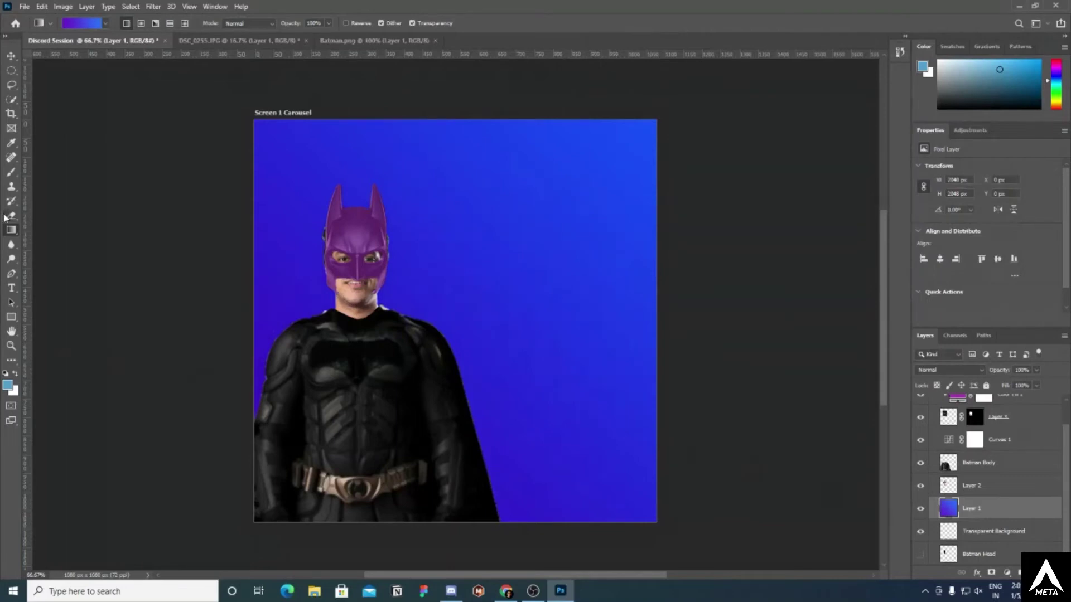
# - Brush the words "I'm Designer" and a name above the mask on Layer 1, then a short stroke over the mouth on Layer 2
pyautogui.click(11, 173)
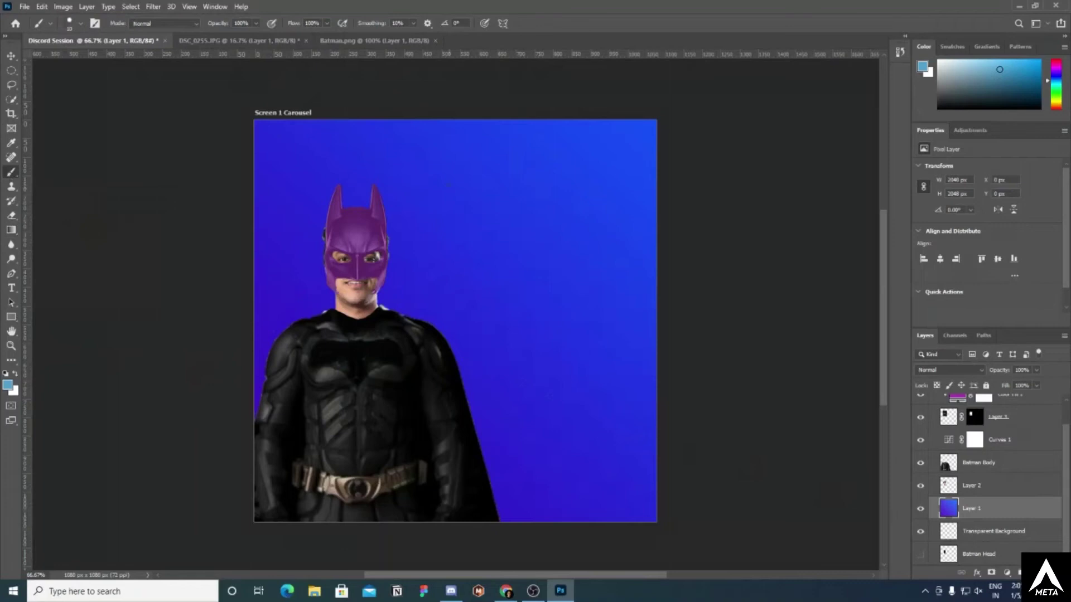
pyautogui.moveTo(279, 135)
pyautogui.mouseDown()
pyautogui.moveTo(274, 148)
pyautogui.moveTo(295, 135)
pyautogui.mouseUp()
pyautogui.moveTo(262, 151)
pyautogui.mouseDown()
pyautogui.moveTo(287, 156)
pyautogui.moveTo(301, 140)
pyautogui.moveTo(318, 160)
pyautogui.moveTo(345, 143)
pyautogui.moveTo(346, 156)
pyautogui.moveTo(378, 142)
pyautogui.moveTo(401, 157)
pyautogui.moveTo(408, 144)
pyautogui.moveTo(462, 146)
pyautogui.mouseUp()
pyautogui.click(300, 146)
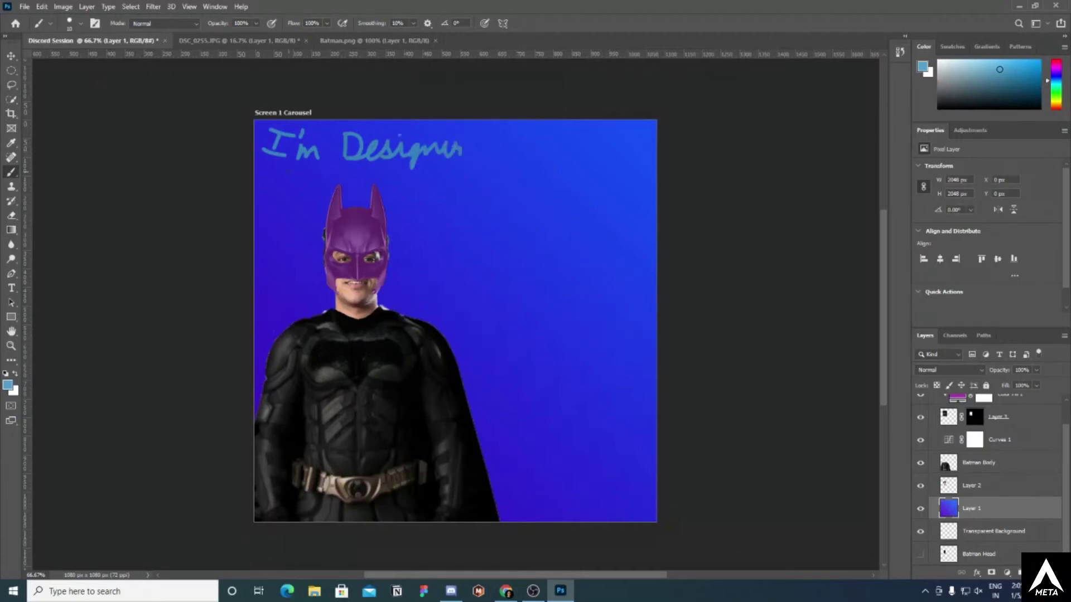
pyautogui.moveTo(288, 172)
pyautogui.mouseDown()
pyautogui.moveTo(301, 193)
pyautogui.moveTo(312, 172)
pyautogui.moveTo(384, 180)
pyautogui.mouseUp()
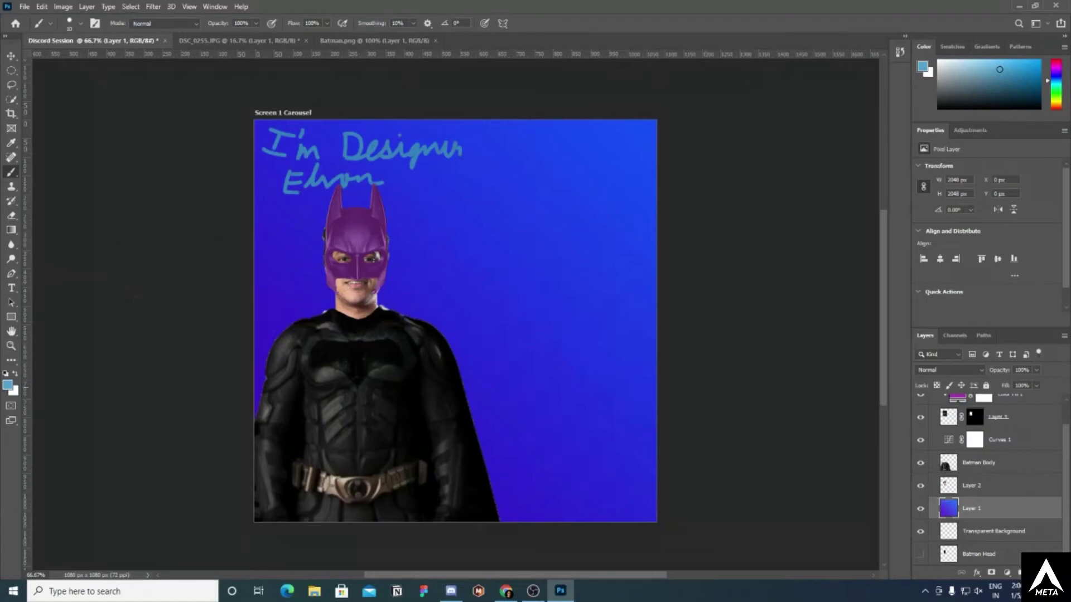
pyautogui.hotkey('alt', ']')
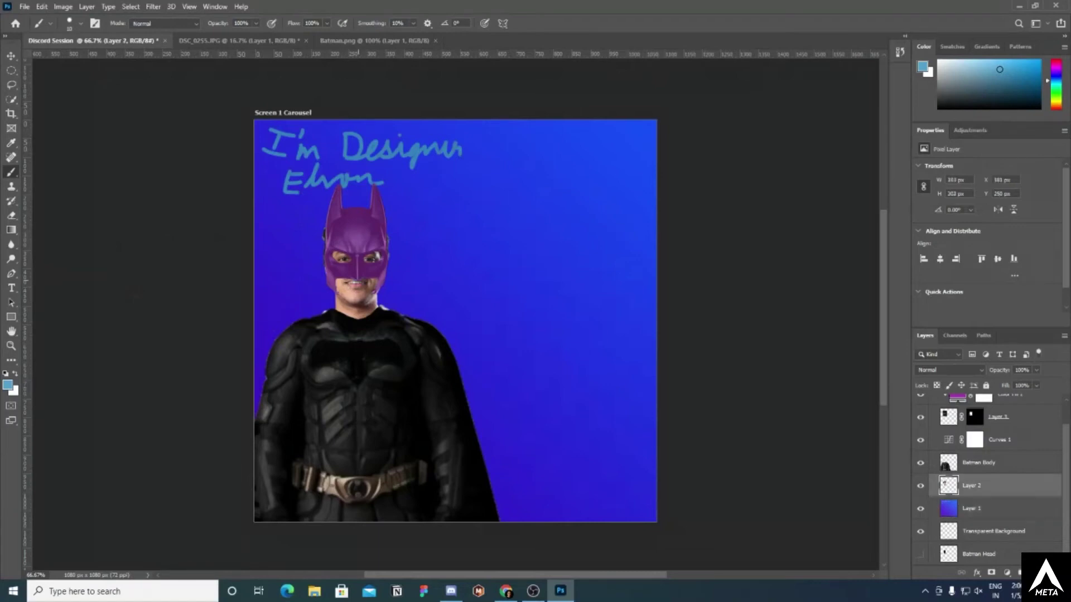
pyautogui.moveTo(337, 283); pyautogui.dragTo(362, 281)
# - Undo the brush stroke over the mouth and all the handwritten lettering
pyautogui.hotkey('ctrl', 'z')
pyautogui.hotkey('ctrl', 'z')
pyautogui.hotkey('ctrl', 'z')
pyautogui.hotkey('ctrl', 'z')
pyautogui.hotkey('ctrl', 'z')
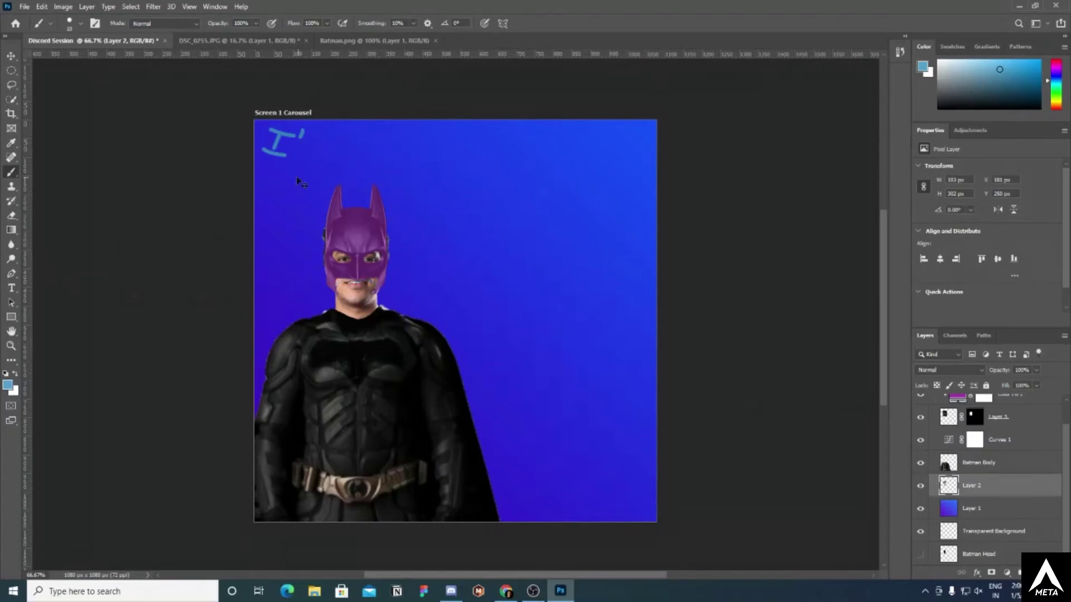
pyautogui.hotkey('ctrl', 'z')
pyautogui.hotkey('ctrl', 'z')
# - Activate the Blur tool and examine its Strength setting
pyautogui.click(11, 245)
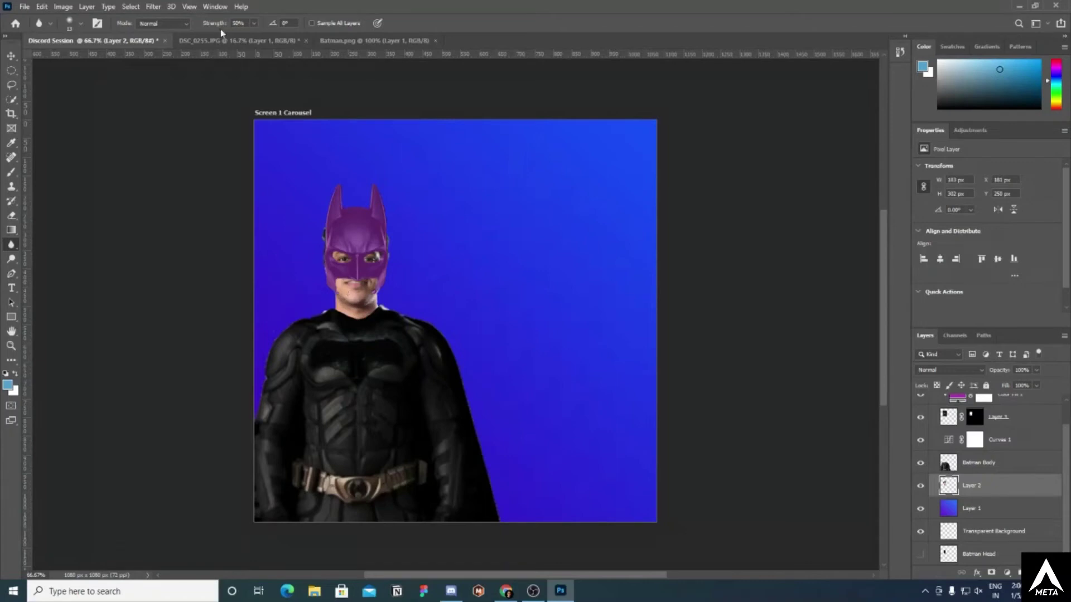
pyautogui.click(254, 25)
pyautogui.click(209, 26)
pyautogui.moveTo(209, 27); pyautogui.dragTo(231, 24)
# - Try tracing the bat emblem on the costume's chest as a closed shape with the Freeform Pen tool
pyautogui.click(8, 281)
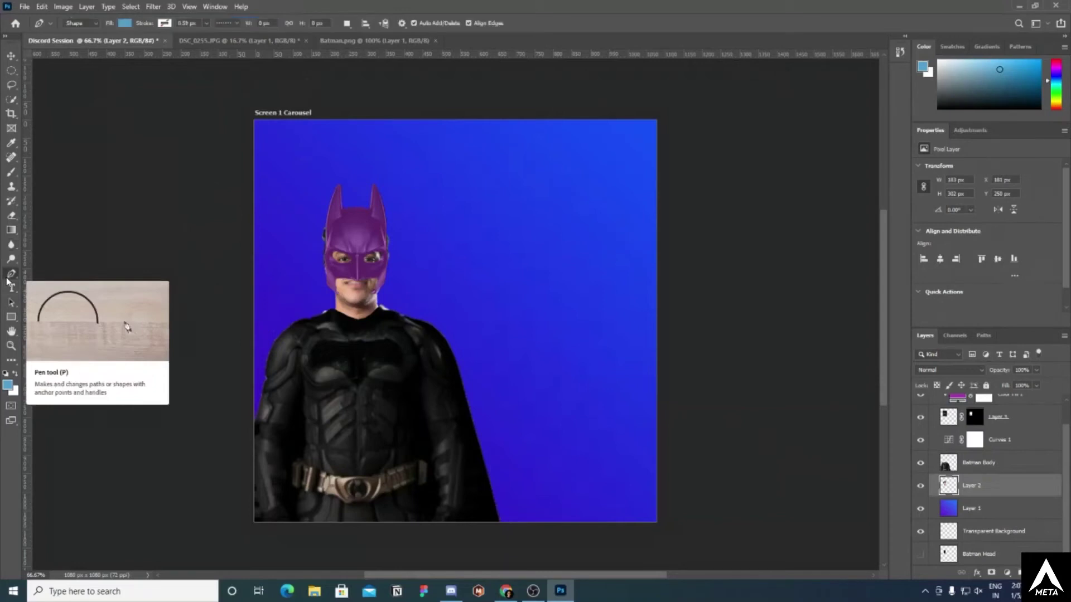
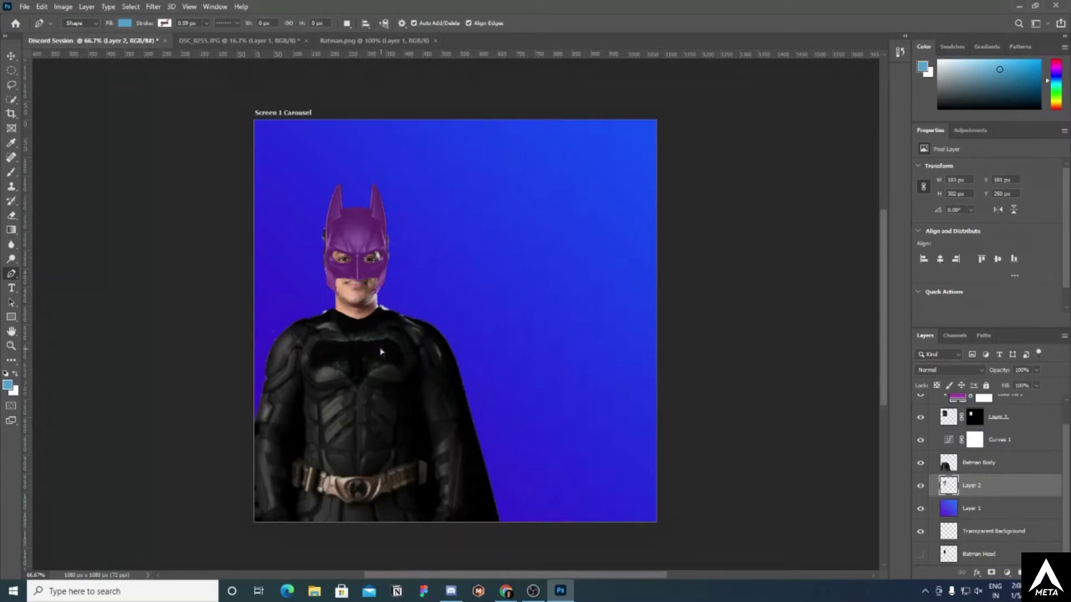
pyautogui.hotkey('ctrl', '+')
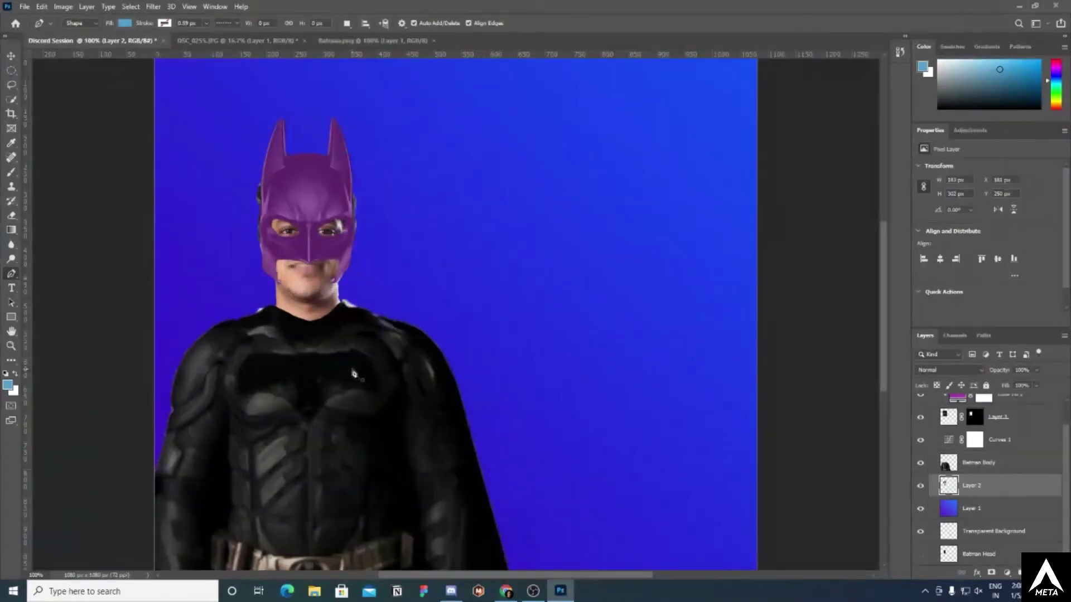
pyautogui.moveTo(364, 360); pyautogui.dragTo(489, 255)
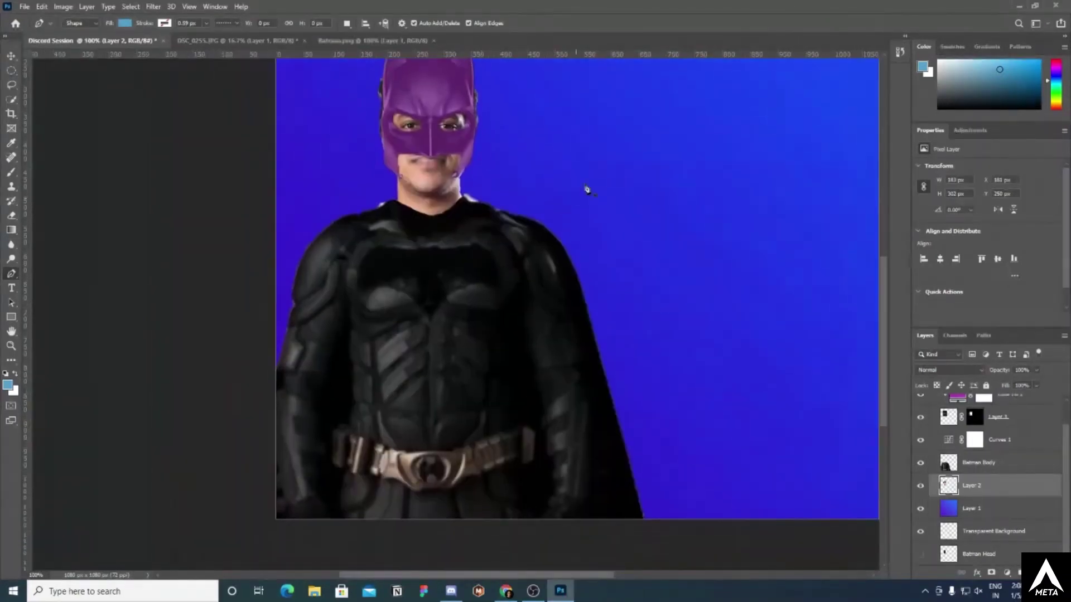
pyautogui.moveTo(554, 225); pyautogui.dragTo(403, 340)
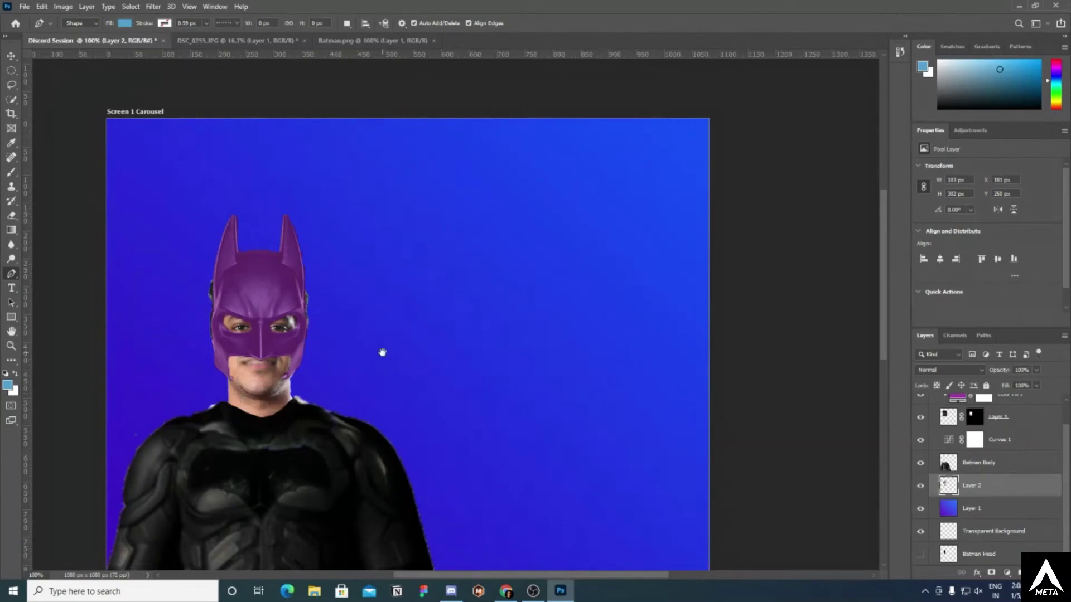
pyautogui.moveTo(382, 353); pyautogui.dragTo(424, 334)
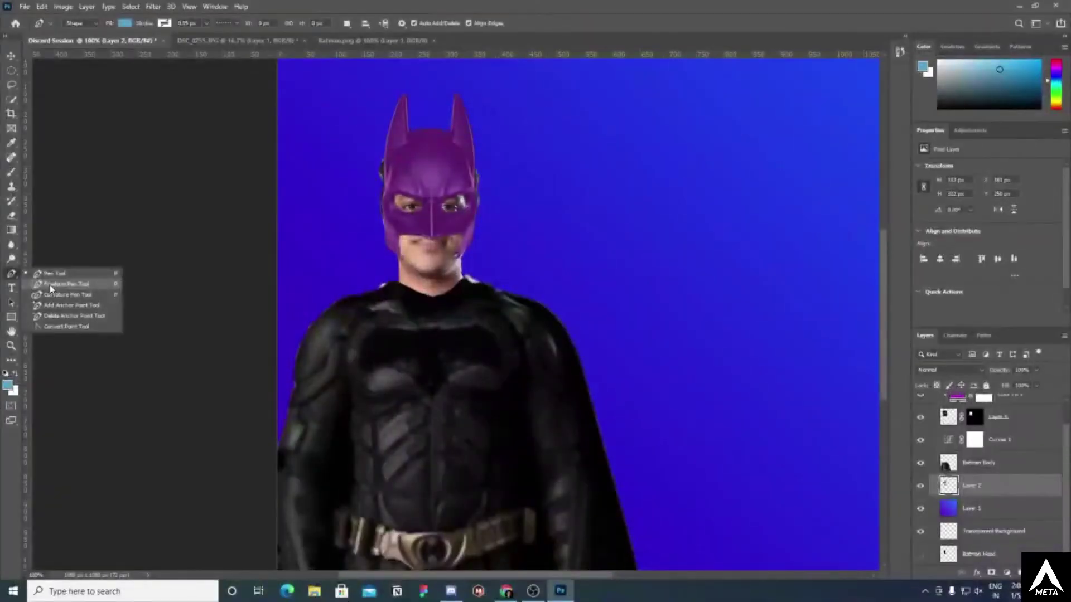
pyautogui.click(49, 285)
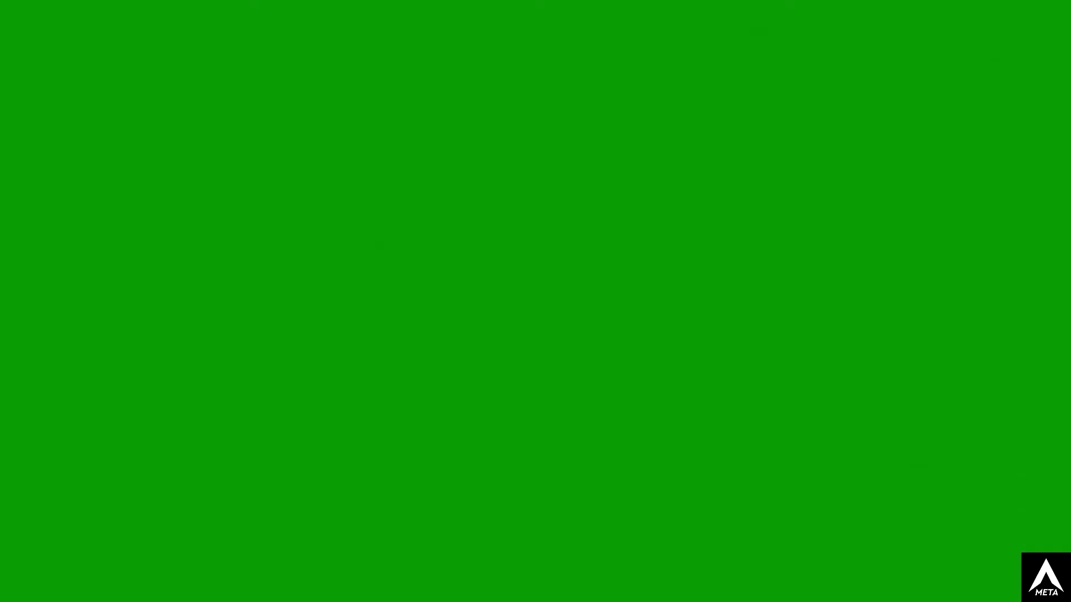
pyautogui.moveTo(417, 330)
pyautogui.mouseDown()
pyautogui.moveTo(365, 379)
pyautogui.moveTo(404, 376)
pyautogui.moveTo(438, 399)
pyautogui.moveTo(486, 370)
pyautogui.moveTo(494, 376)
pyautogui.moveTo(486, 332)
pyautogui.moveTo(416, 330)
pyautogui.mouseUp()
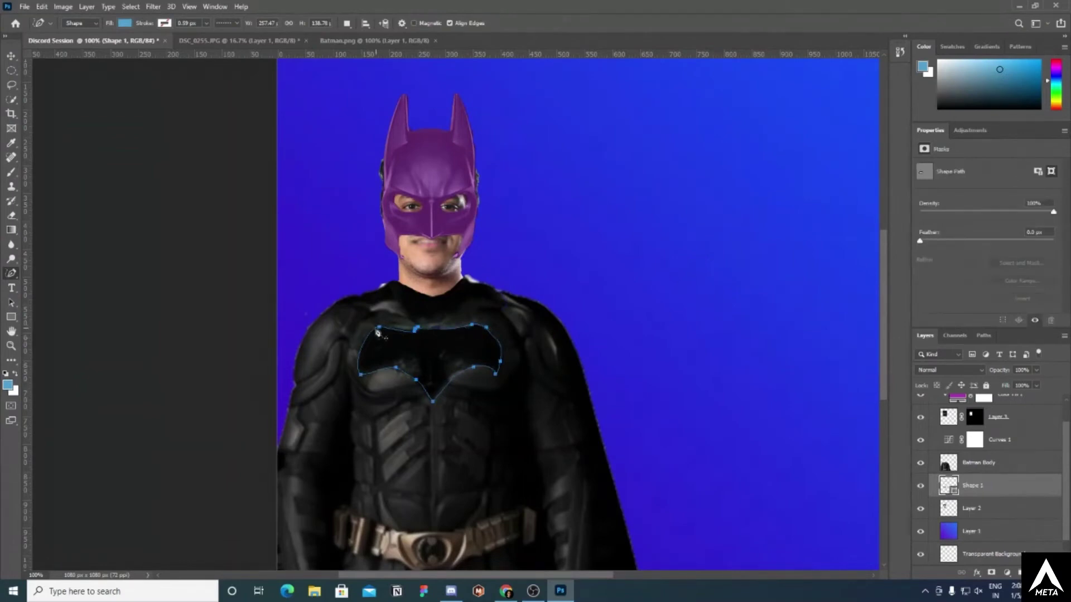
pyautogui.hotkey('ctrl', 'z')
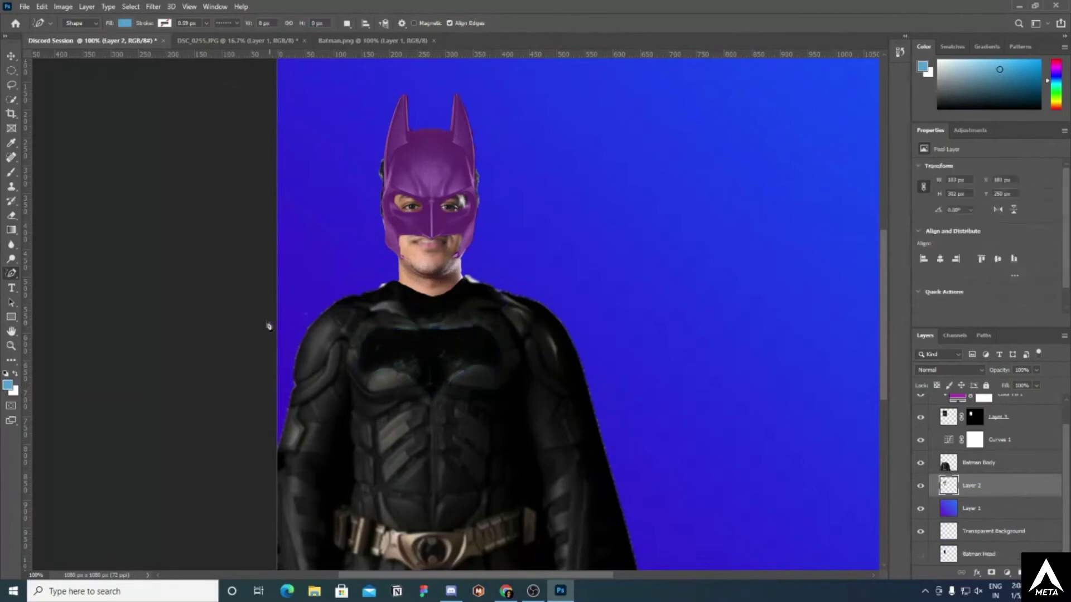
pyautogui.moveTo(626, 287); pyautogui.dragTo(530, 361)
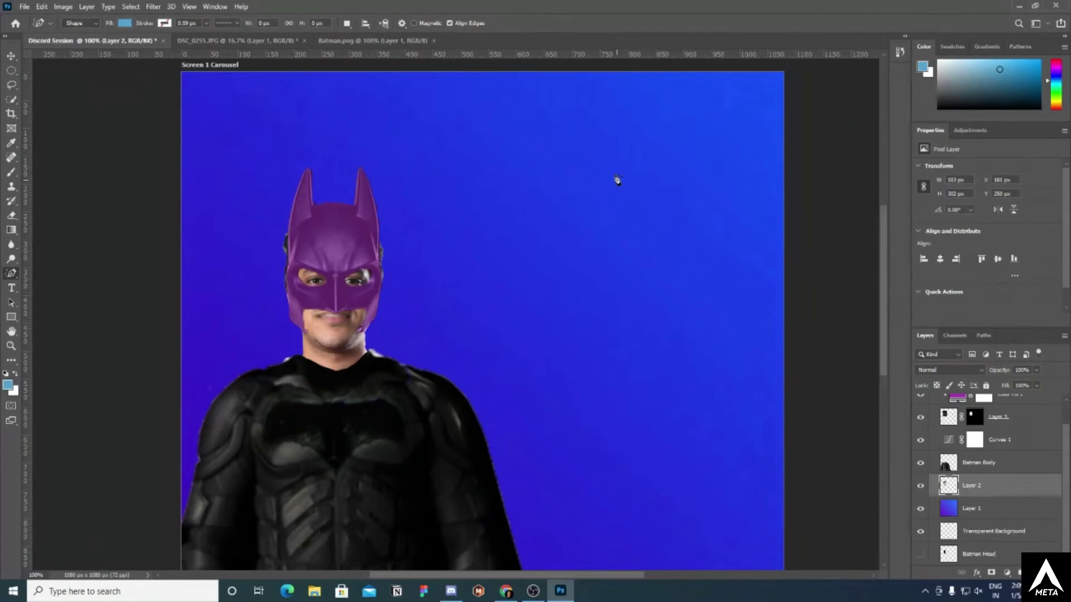
pyautogui.scroll(3, 658, 262)
pyautogui.hscroll(3, 658, 262)
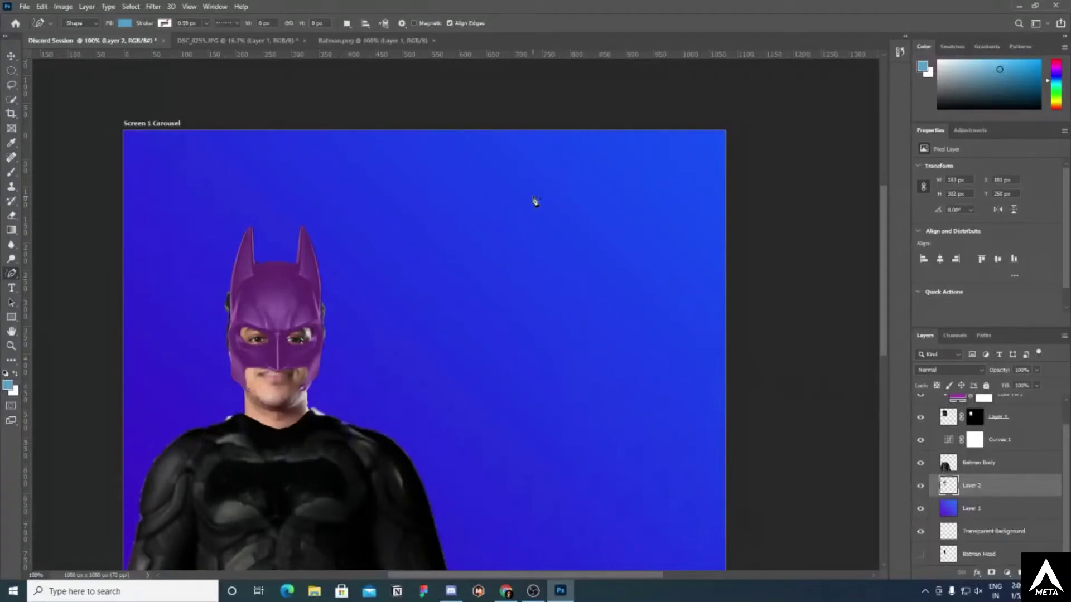
pyautogui.scroll(-5, 535, 201)
pyautogui.hscroll(-5, 535, 202)
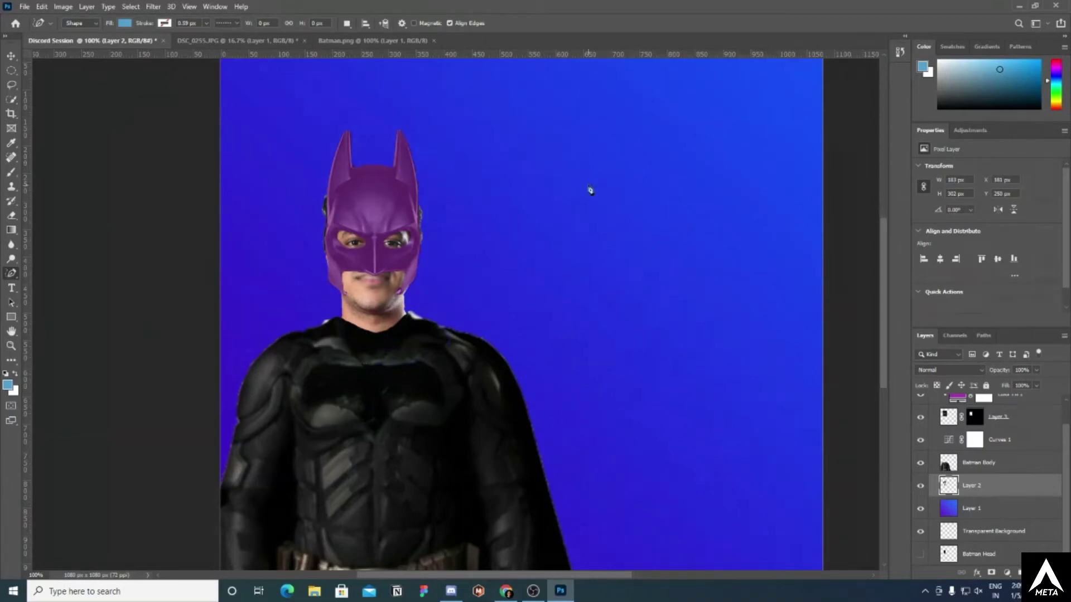
# - Try a short freeform path on the costume's chest, placed above Layer 2
pyautogui.click(973, 508)
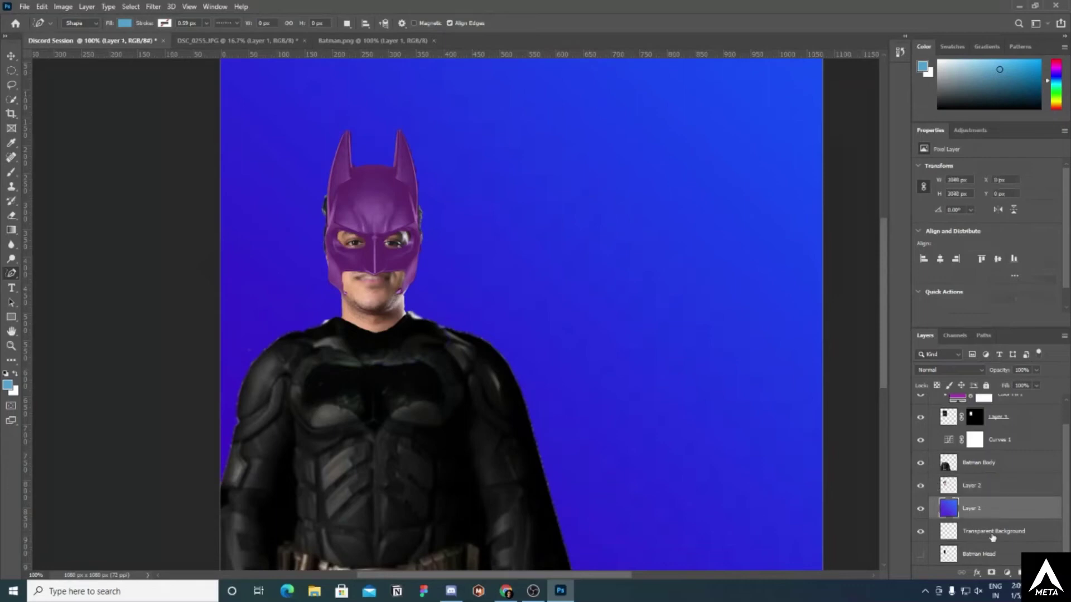
pyautogui.scroll(1, 1014, 457)
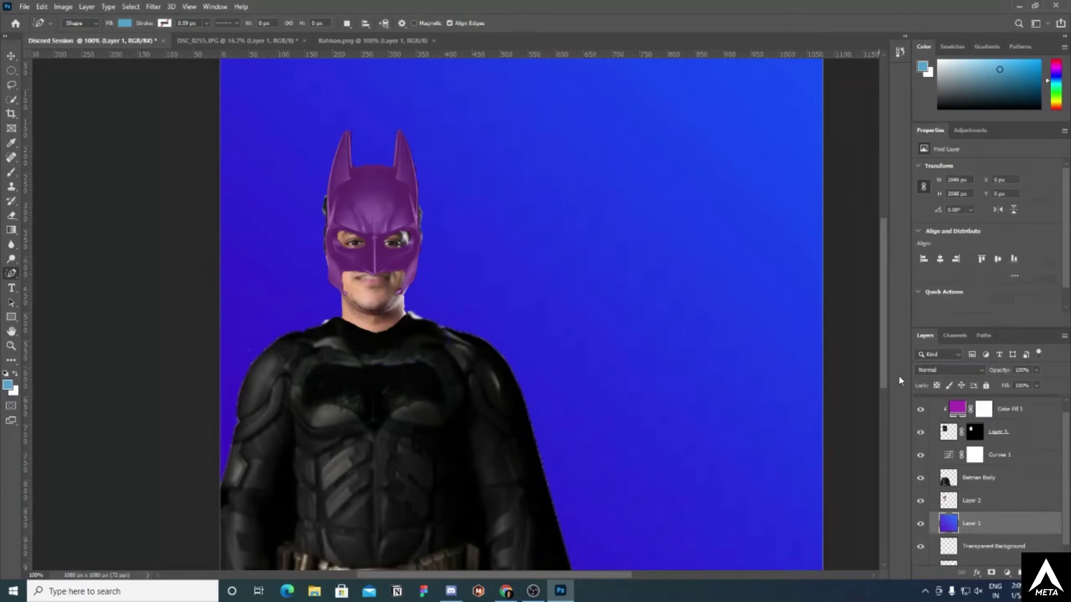
pyautogui.hotkey('alt', '[')
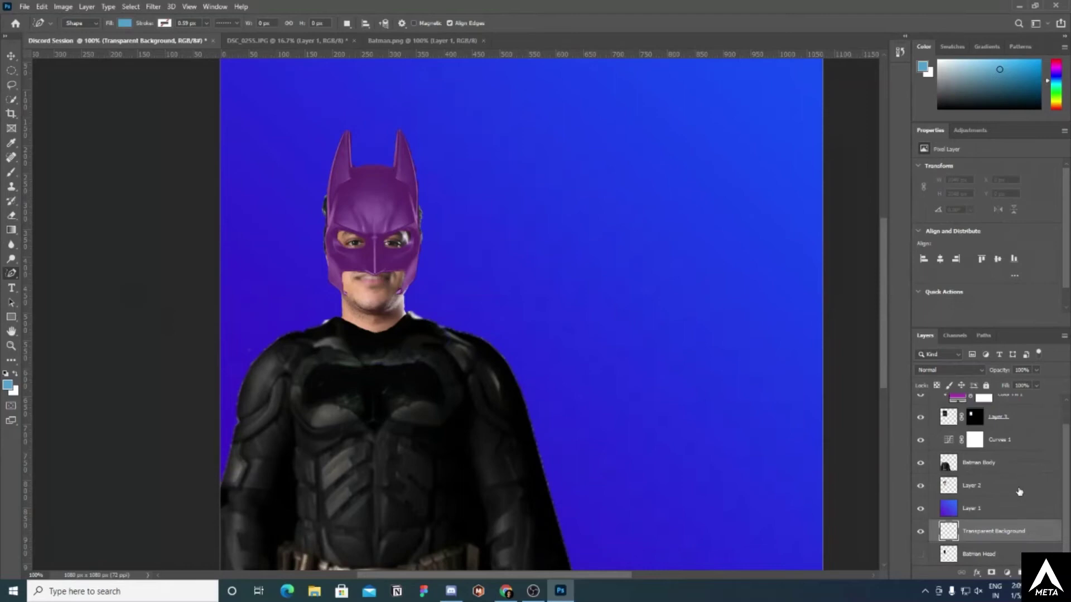
pyautogui.click(1019, 492)
pyautogui.moveTo(405, 380); pyautogui.dragTo(405, 390)
pyautogui.click(425, 420)
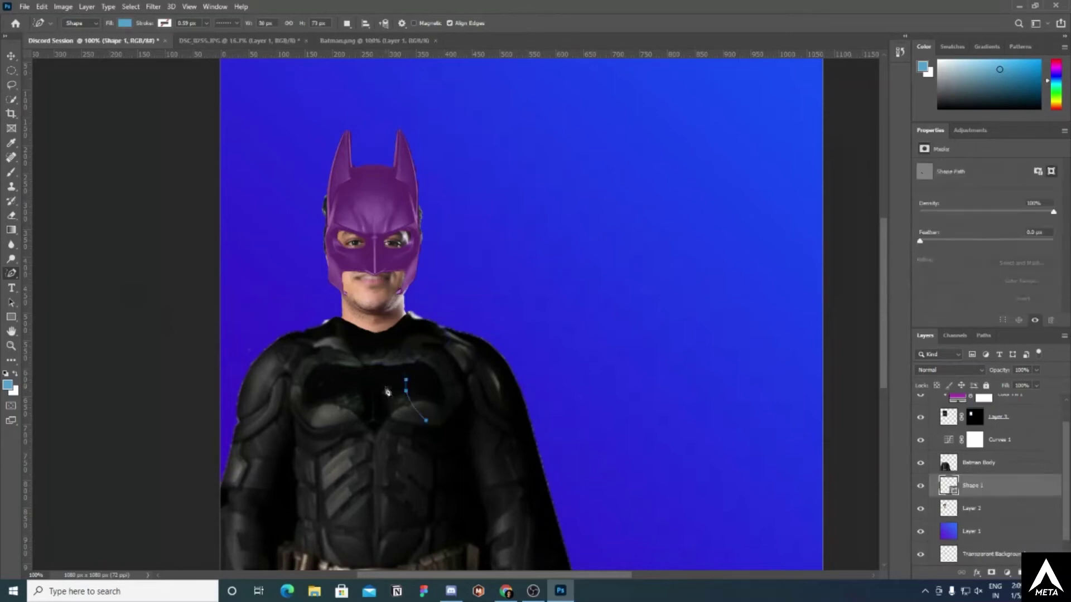
pyautogui.hotkey('ctrl', 'z')
# - Draw a closed, straight-edged bat shape about 376 by 176 px with the Pen tool beside the mask, placed directly above Layer 1
pyautogui.rightClick(12, 277)
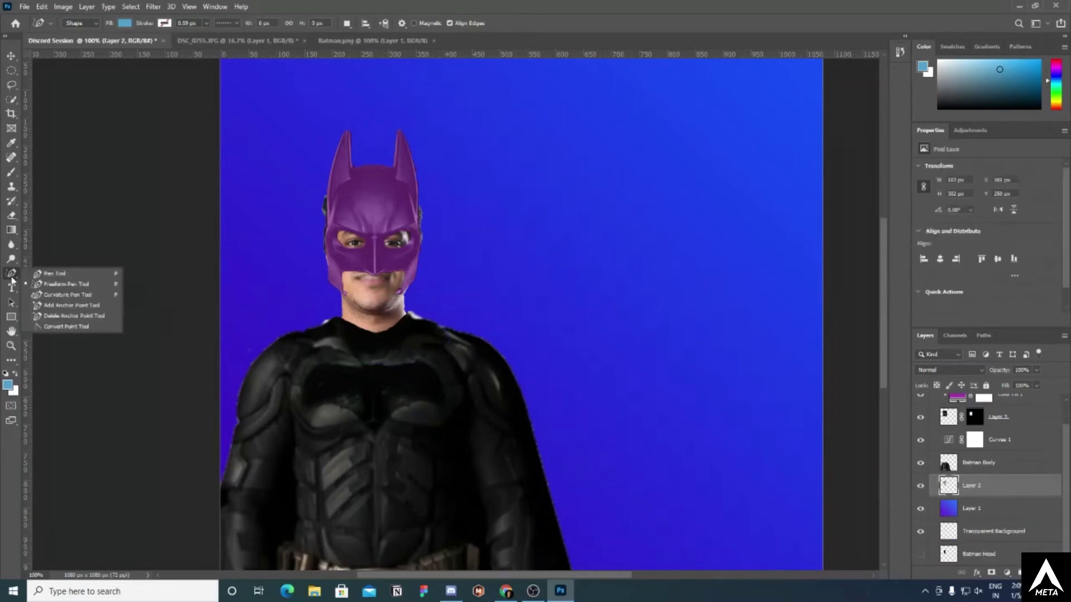
pyautogui.click(54, 273)
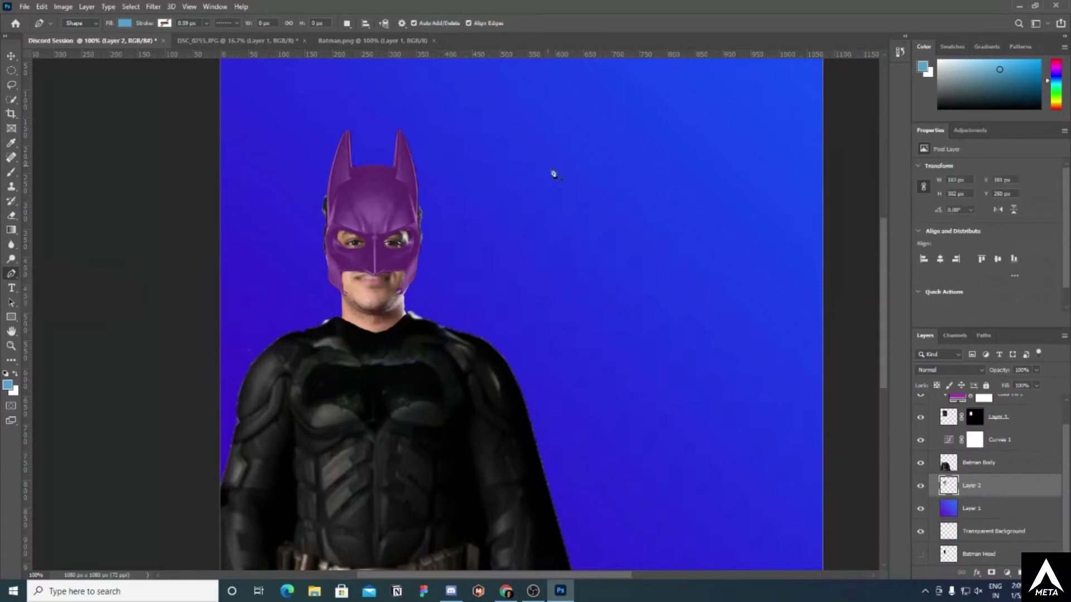
pyautogui.click(989, 504)
pyautogui.click(587, 174)
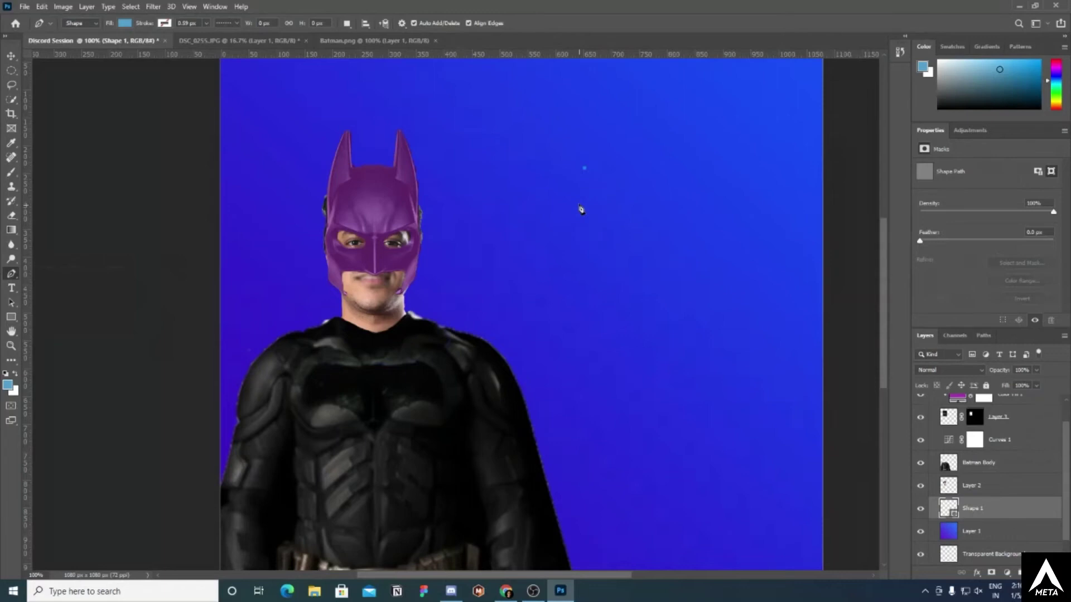
pyautogui.click(580, 199)
pyautogui.click(503, 201)
pyautogui.click(498, 239)
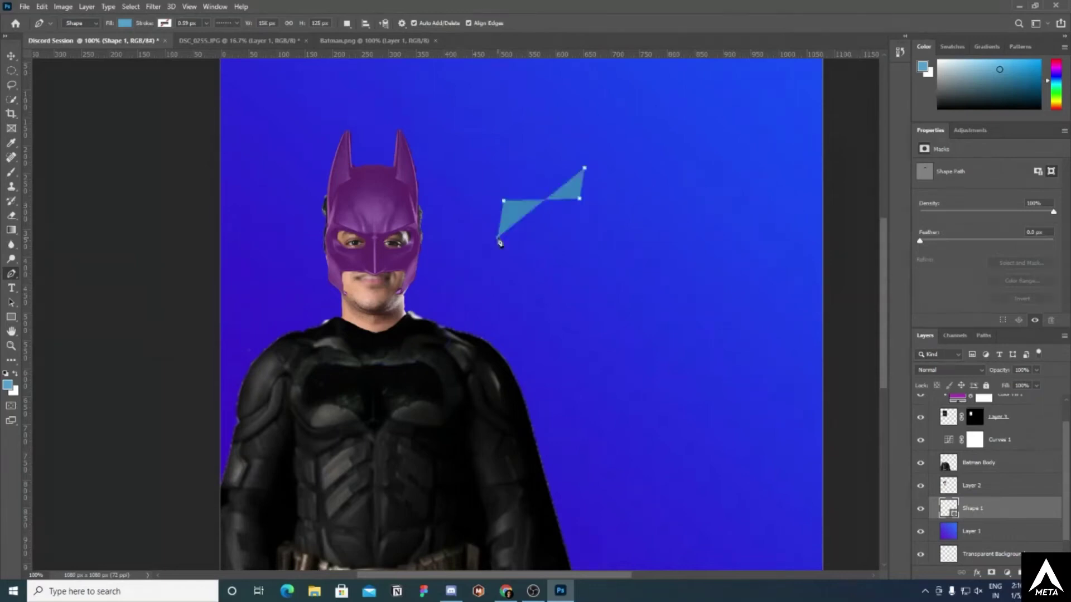
pyautogui.click(533, 241)
pyautogui.click(536, 264)
pyautogui.click(575, 238)
pyautogui.click(603, 265)
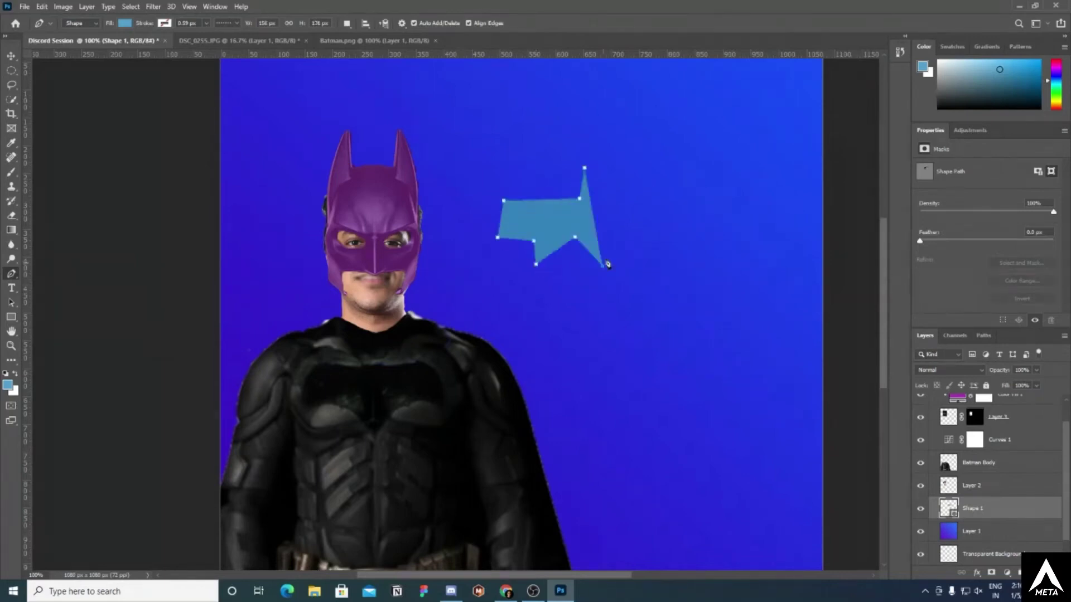
pyautogui.click(626, 238)
pyautogui.click(653, 260)
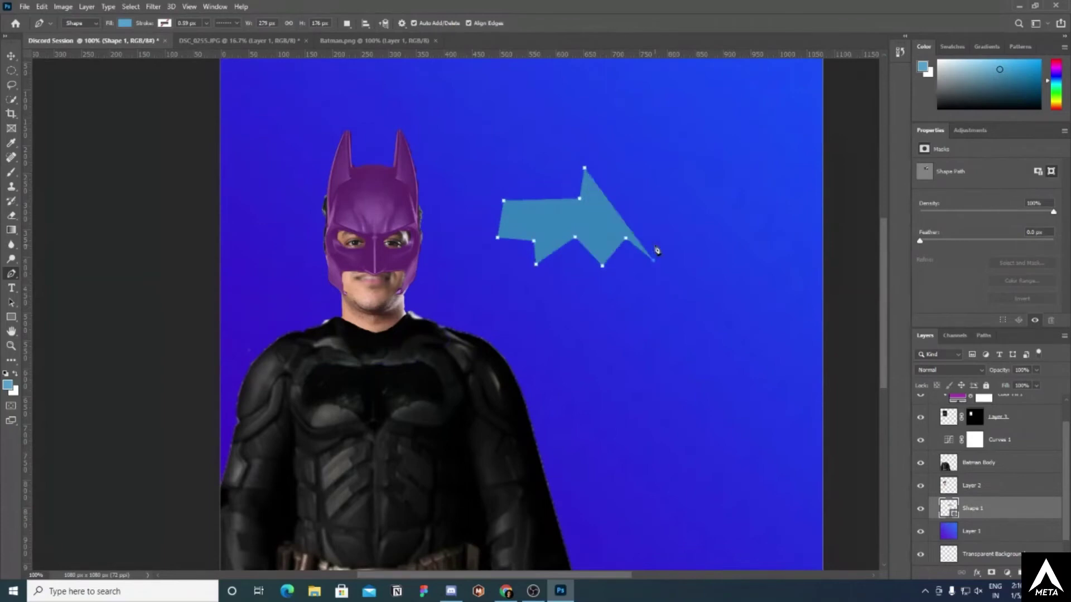
pyautogui.click(660, 243)
pyautogui.click(706, 242)
pyautogui.click(696, 203)
pyautogui.click(628, 198)
pyautogui.click(622, 168)
pyautogui.click(602, 185)
pyautogui.click(584, 167)
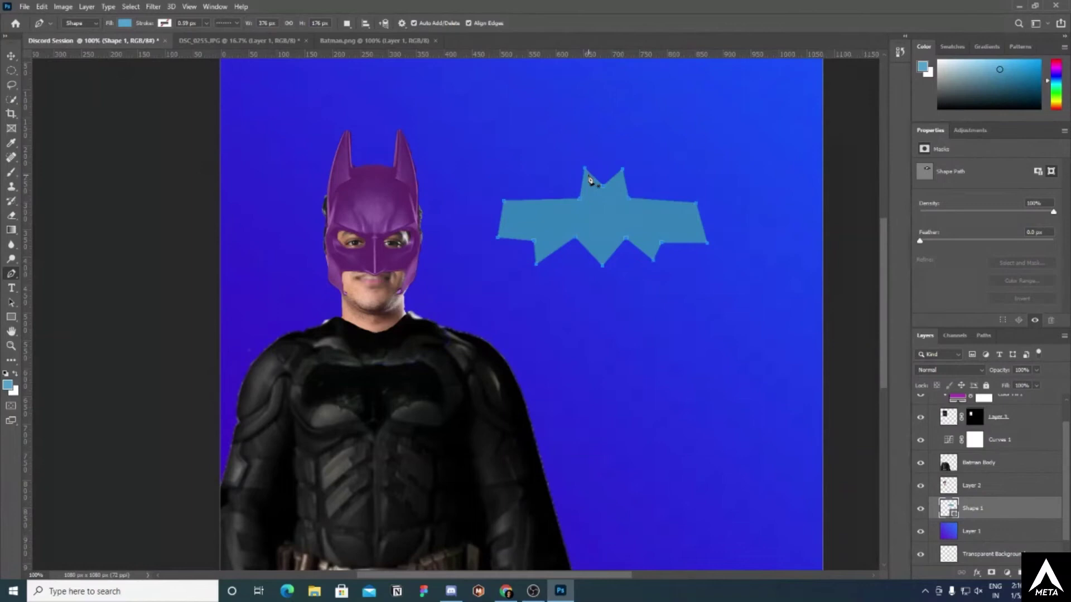
# - Move the bat shape to the artboard's upper-right corner with the Move tool
pyautogui.rightClick(624, 223)
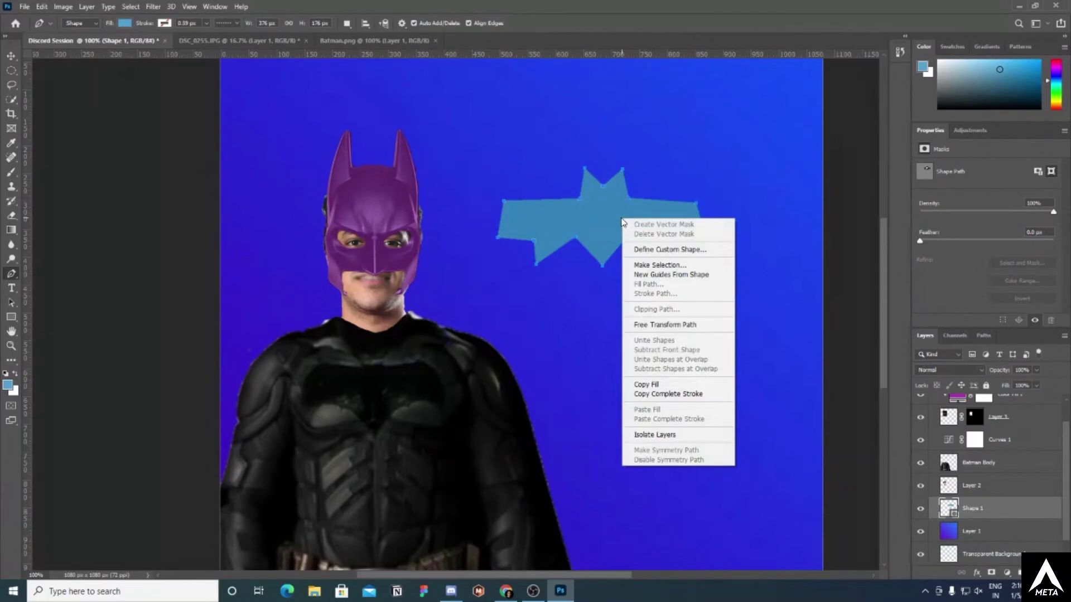
pyautogui.click(11, 56)
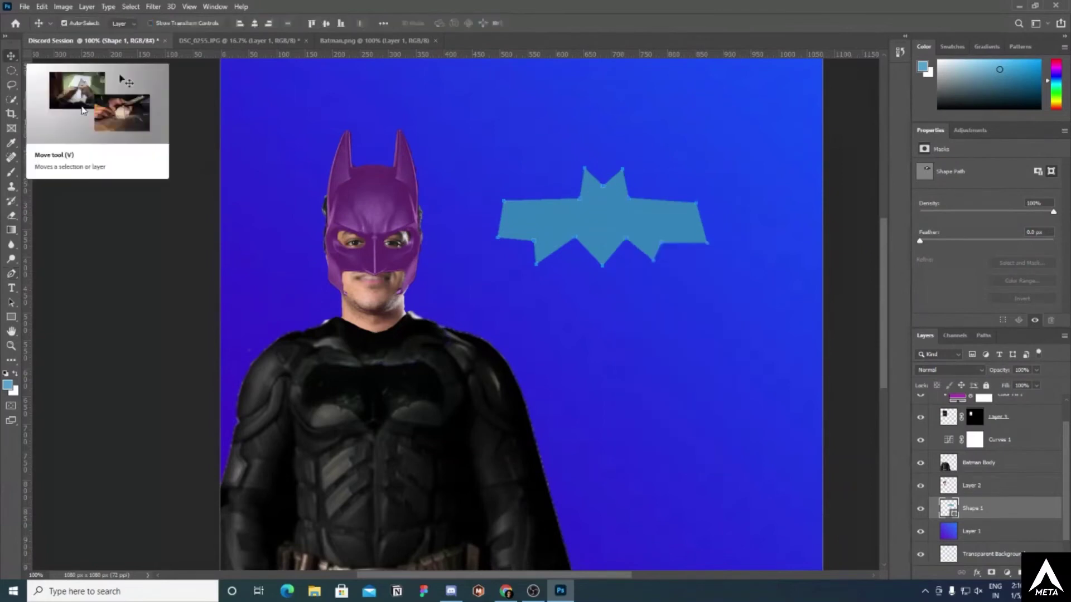
pyautogui.click(598, 329)
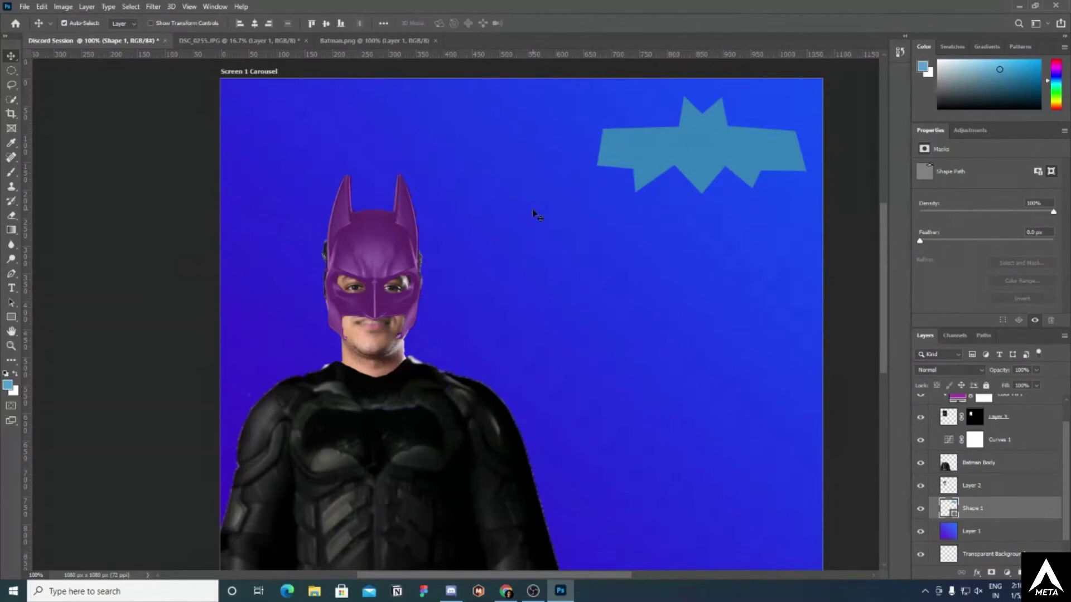
# - Start a curved bat shape below the straight-edged bat with the Pen tool, drawing the left ear and the left wing's upper edge
pyautogui.moveTo(11, 273); pyautogui.dragTo(66, 275)
pyautogui.click(55, 274)
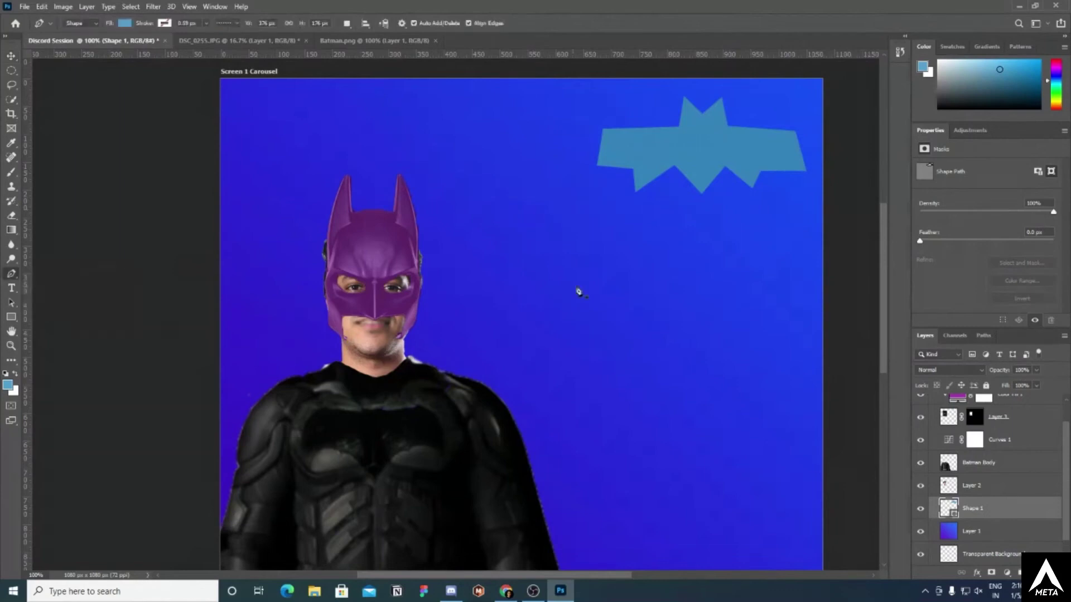
pyautogui.click(635, 266)
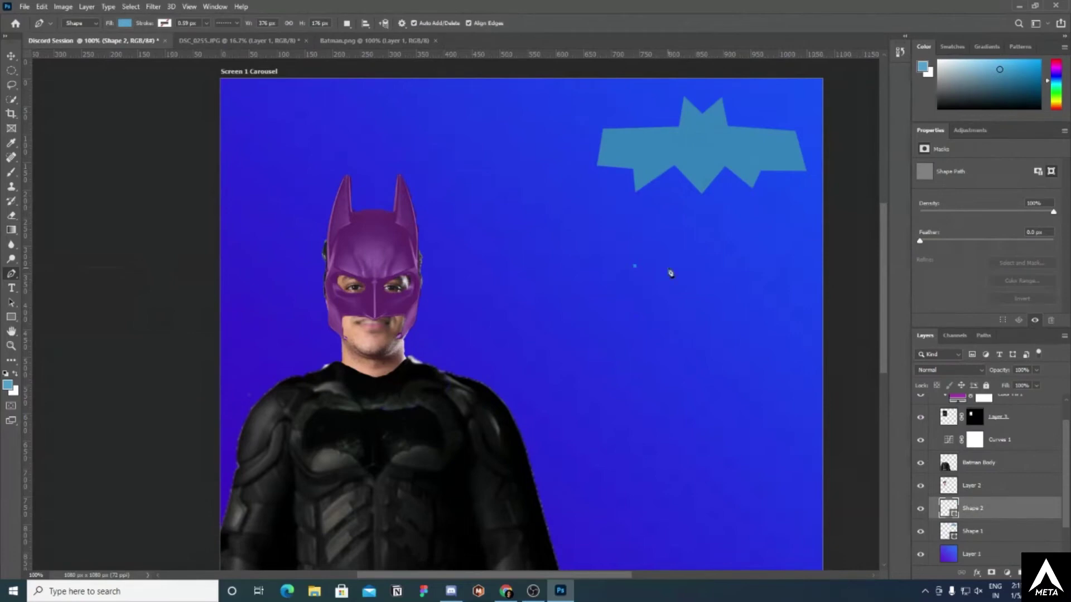
pyautogui.click(625, 302)
pyautogui.moveTo(628, 296); pyautogui.dragTo(620, 305)
pyautogui.moveTo(620, 304); pyautogui.dragTo(556, 292)
# - Try continuing the curved bat path around the left wing's outer end and back along its lower edge, then undo those anchor points
pyautogui.moveTo(529, 327); pyautogui.dragTo(530, 357)
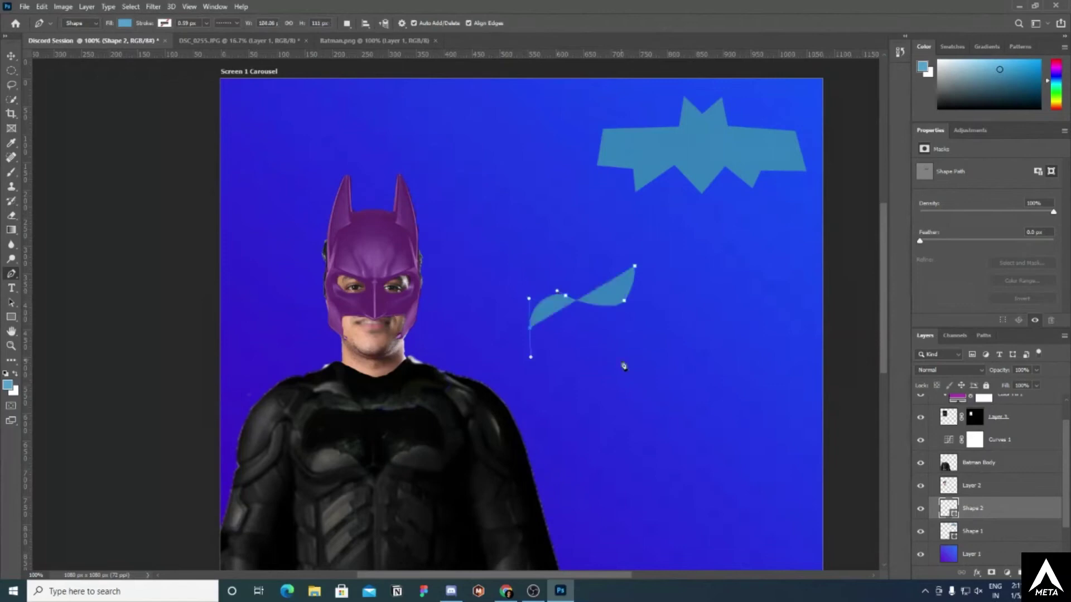
pyautogui.moveTo(624, 360); pyautogui.dragTo(642, 407)
pyautogui.moveTo(314, 480); pyautogui.dragTo(334, 490)
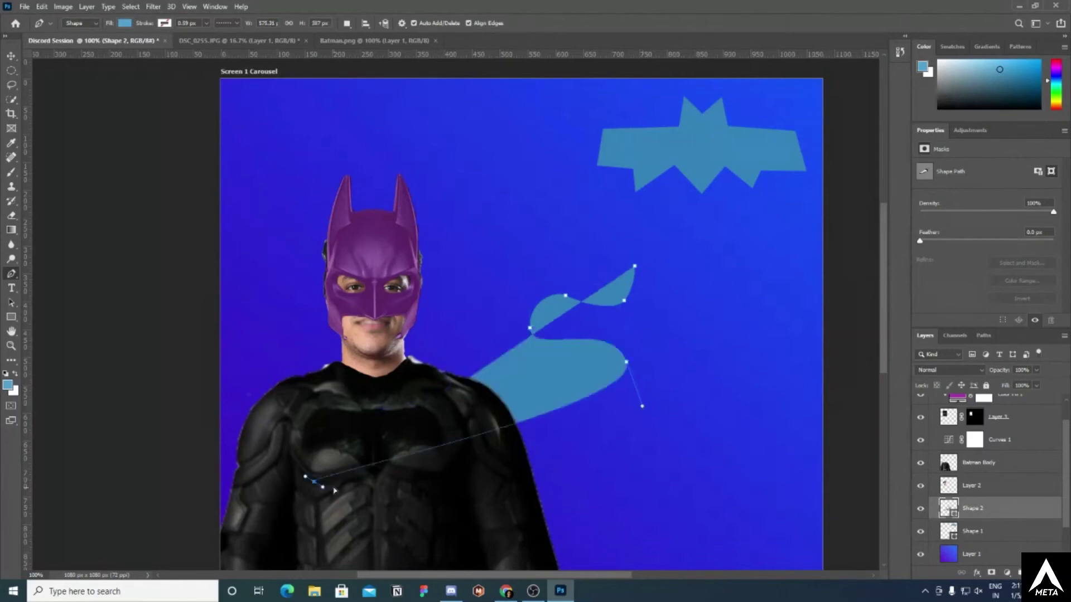
pyautogui.hotkey('ctrl', 'z')
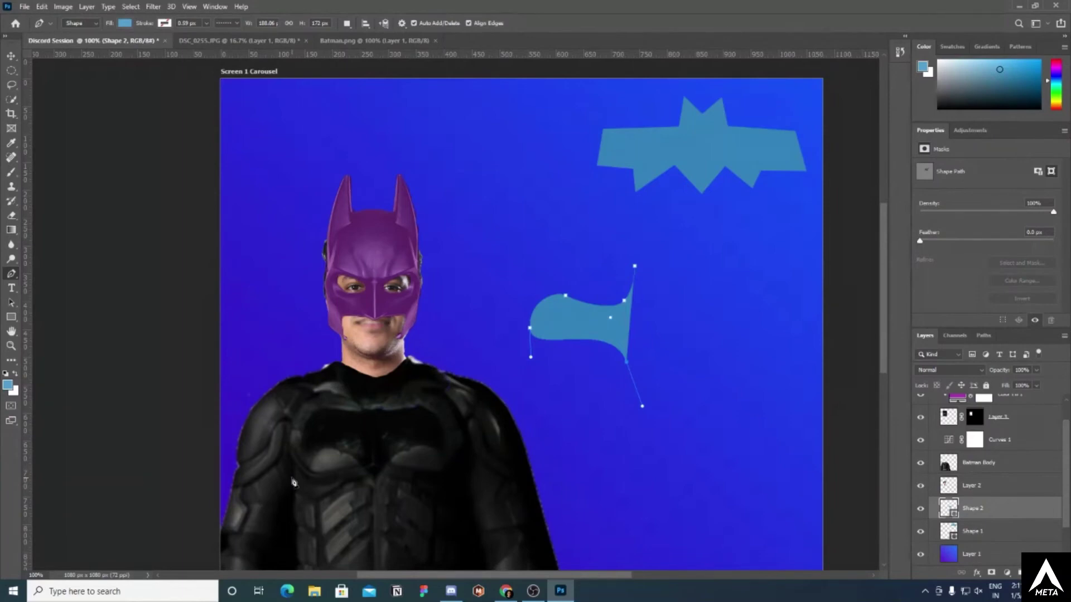
pyautogui.hotkey('ctrl', 'z')
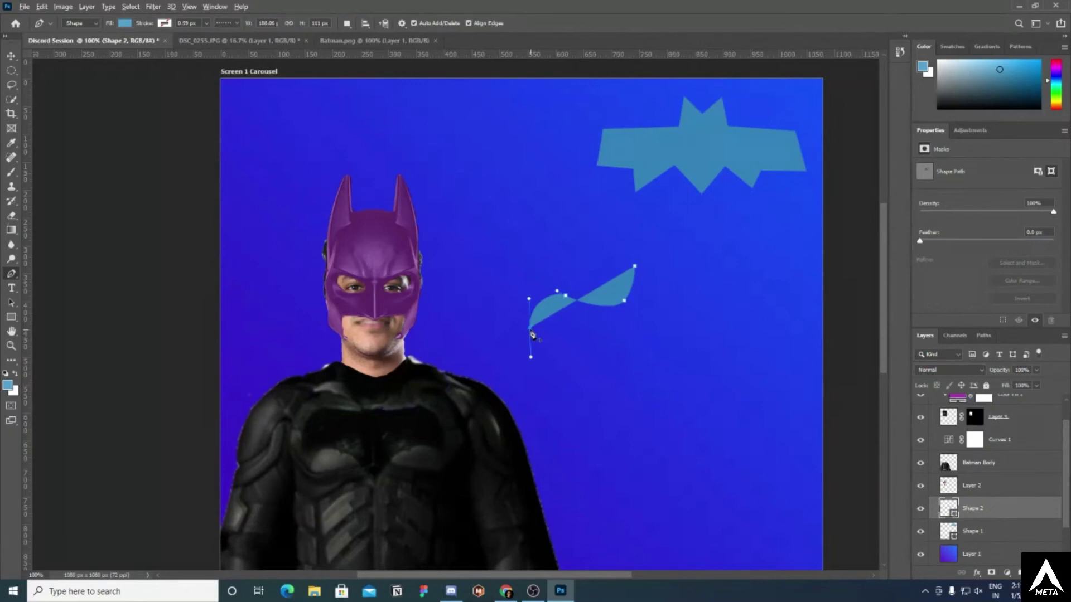
pyautogui.click(531, 330)
pyautogui.hotkey('ctrl', 'z')
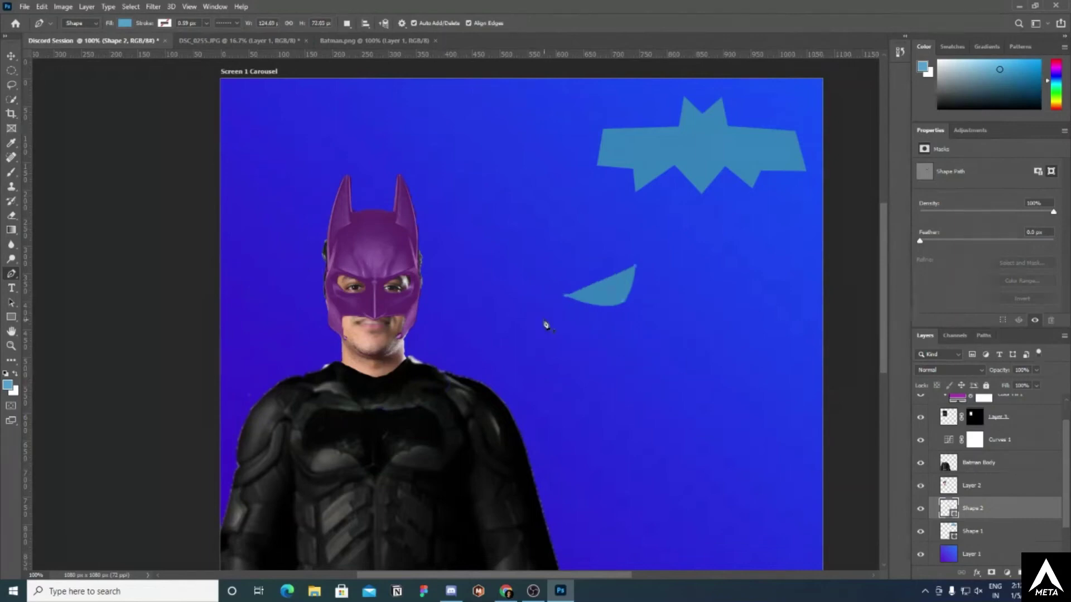
# - Continue the bat path around the left wing's outer end and along a scalloped lower edge to the right wing's lower tip
pyautogui.click(567, 305)
pyautogui.moveTo(523, 325); pyautogui.dragTo(520, 351)
pyautogui.moveTo(528, 353); pyautogui.dragTo(588, 383)
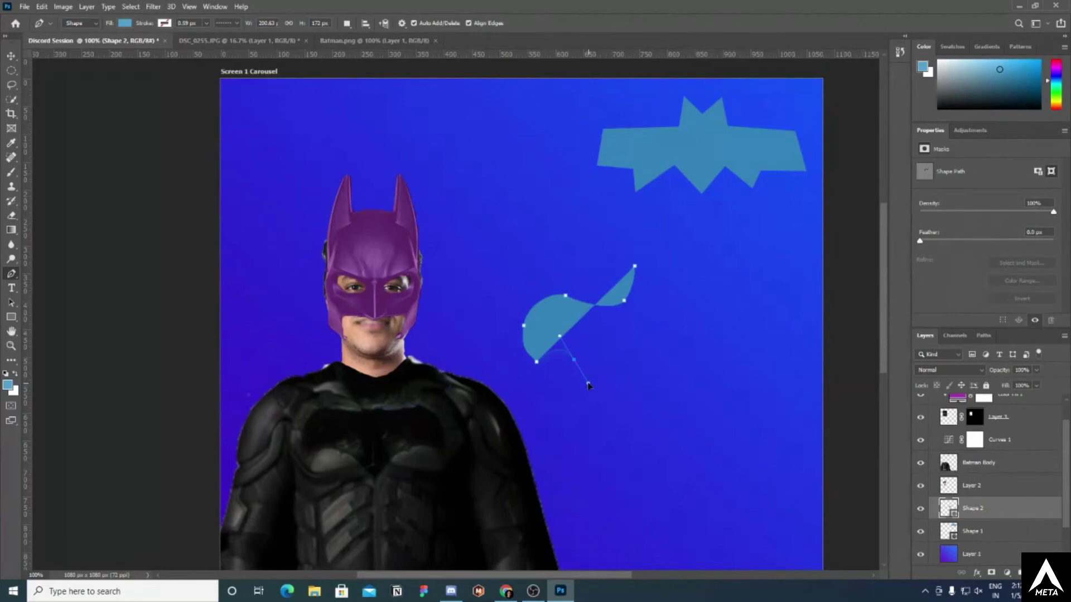
pyautogui.moveTo(588, 385); pyautogui.dragTo(586, 377)
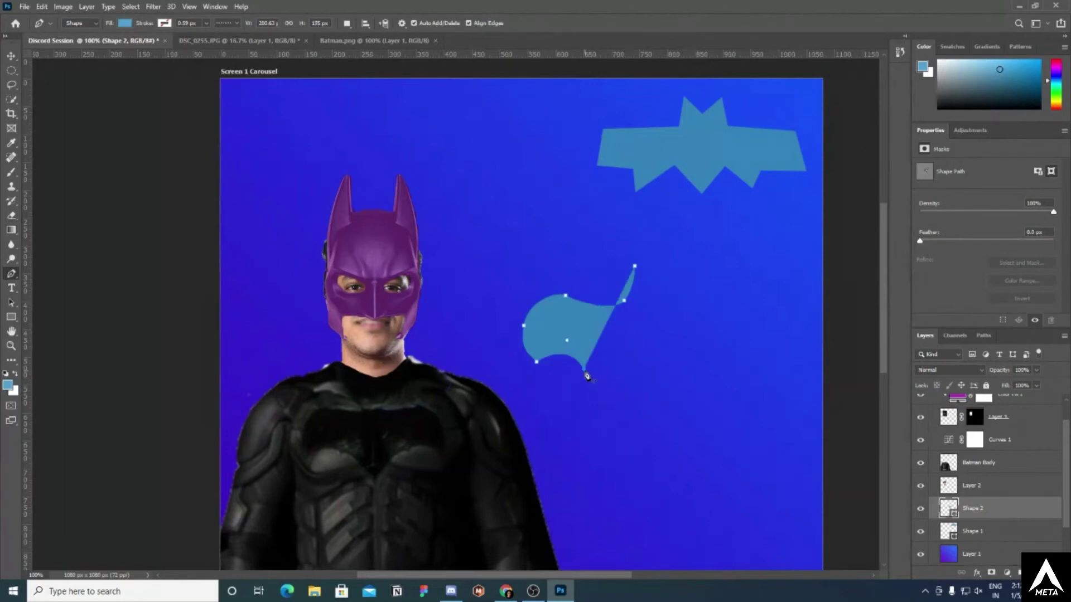
pyautogui.moveTo(650, 383); pyautogui.dragTo(654, 389)
pyautogui.moveTo(651, 383); pyautogui.dragTo(671, 427)
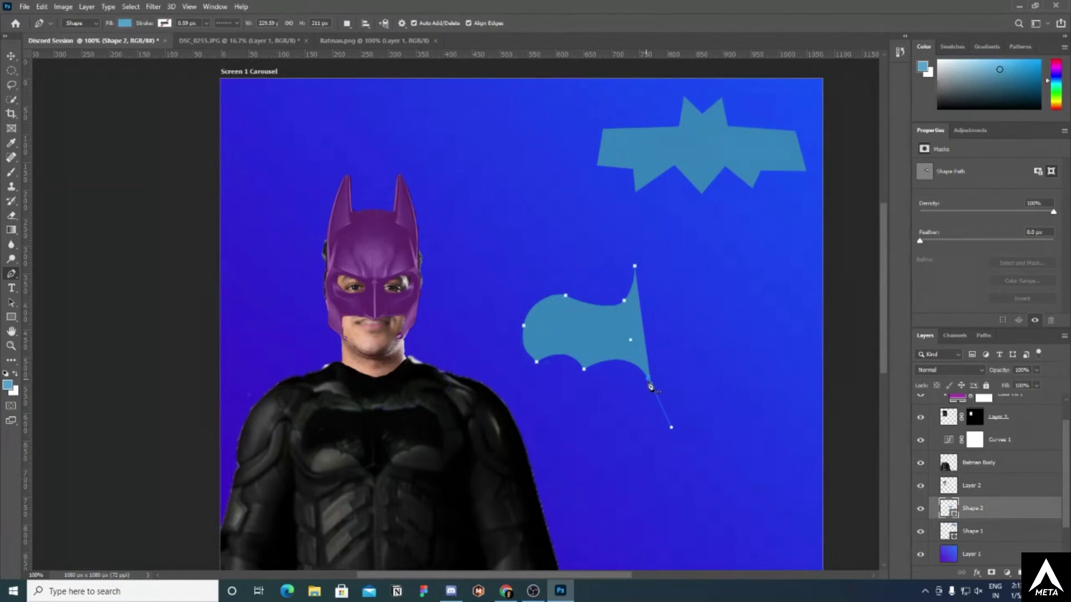
pyautogui.click(716, 369)
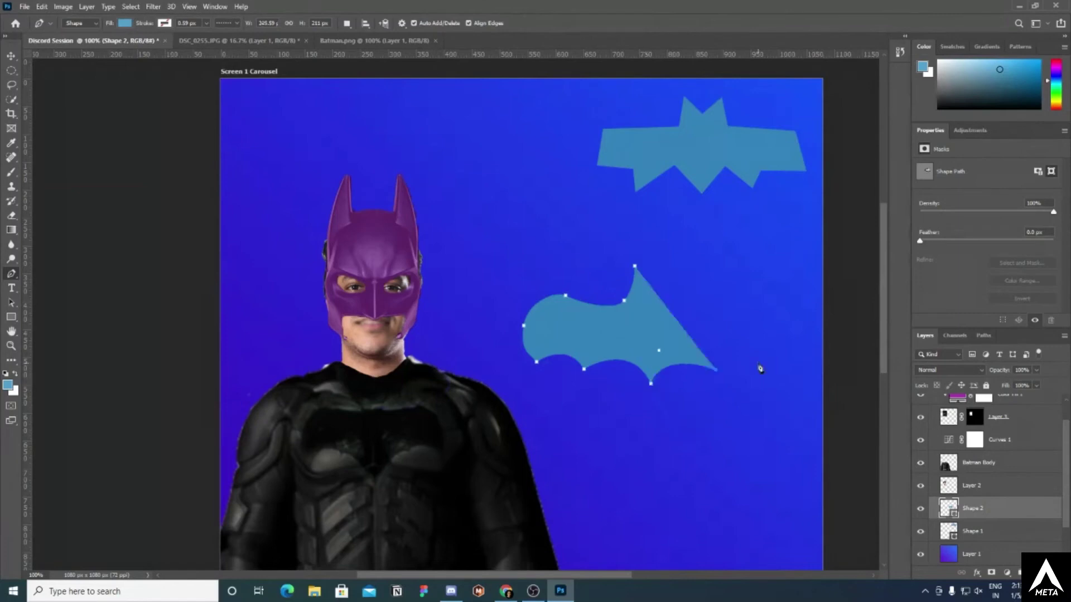
pyautogui.moveTo(743, 339); pyautogui.dragTo(798, 381)
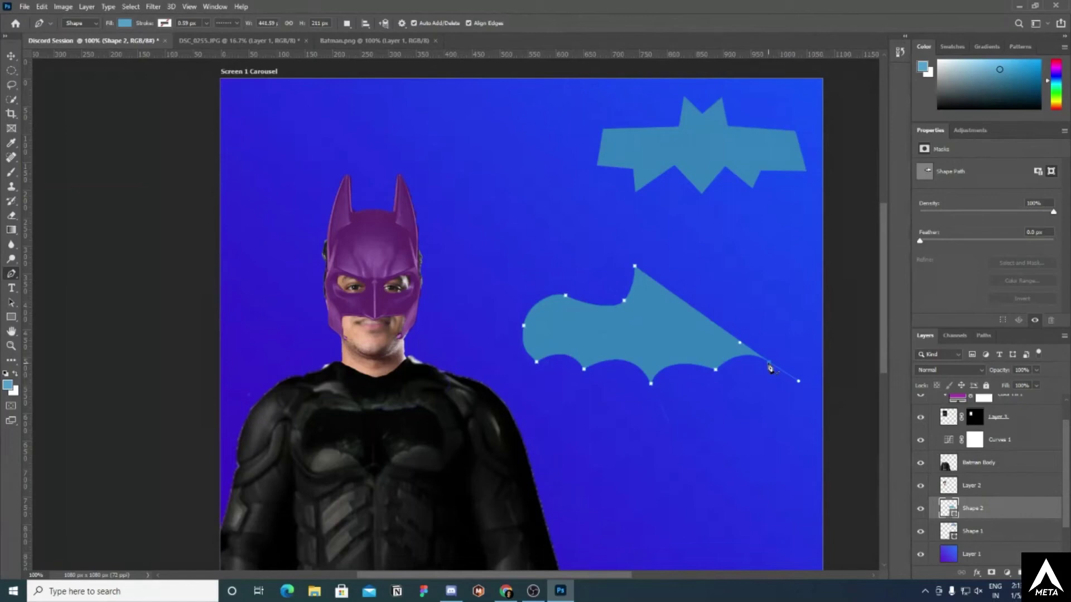
pyautogui.keyDown('alt'); pyautogui.click(769, 361); pyautogui.keyUp('alt')
# - Try a first version of the right wing's upper edge and right ear, then undo it
pyautogui.moveTo(737, 298); pyautogui.dragTo(675, 261)
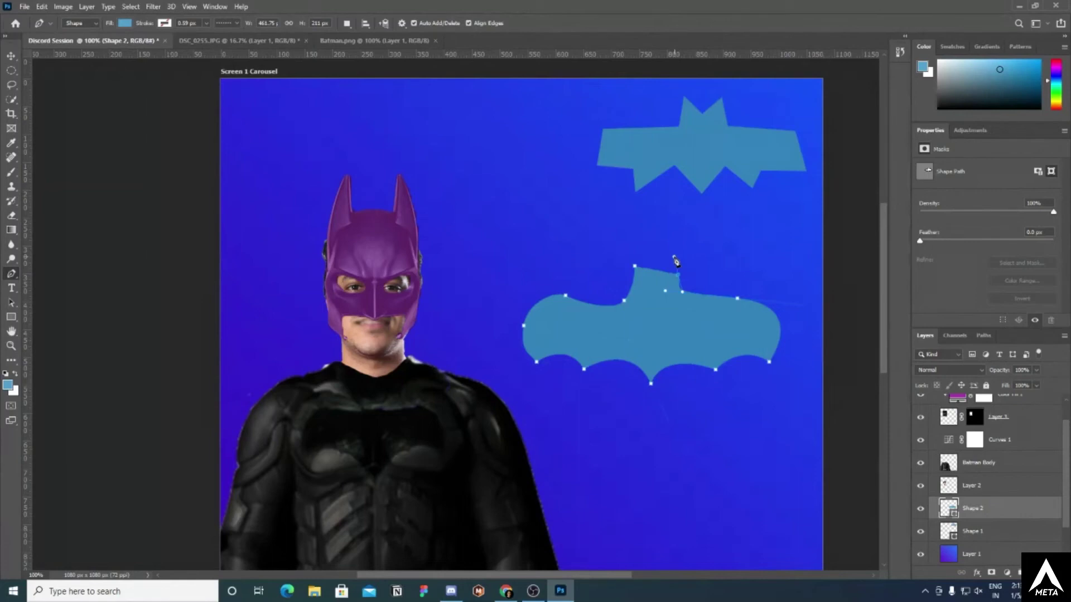
pyautogui.hotkey('ctrl', 'z')
pyautogui.hotkey('ctrl', 'z')
# - Draw the right wing's upper edge and the right ear, close the bat shape at about 453 by 212 px, and deselect its path
pyautogui.click(681, 291)
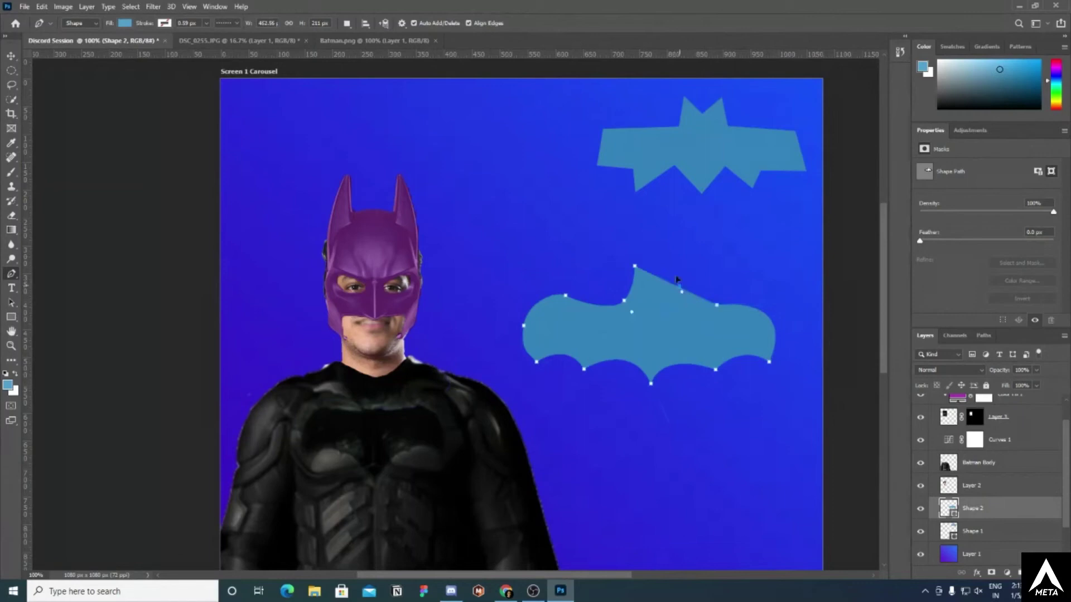
pyautogui.moveTo(676, 280); pyautogui.dragTo(681, 284)
pyautogui.moveTo(681, 284); pyautogui.dragTo(717, 310)
pyautogui.click(678, 281)
pyautogui.moveTo(678, 281); pyautogui.dragTo(682, 261)
pyautogui.moveTo(682, 261); pyautogui.dragTo(637, 274)
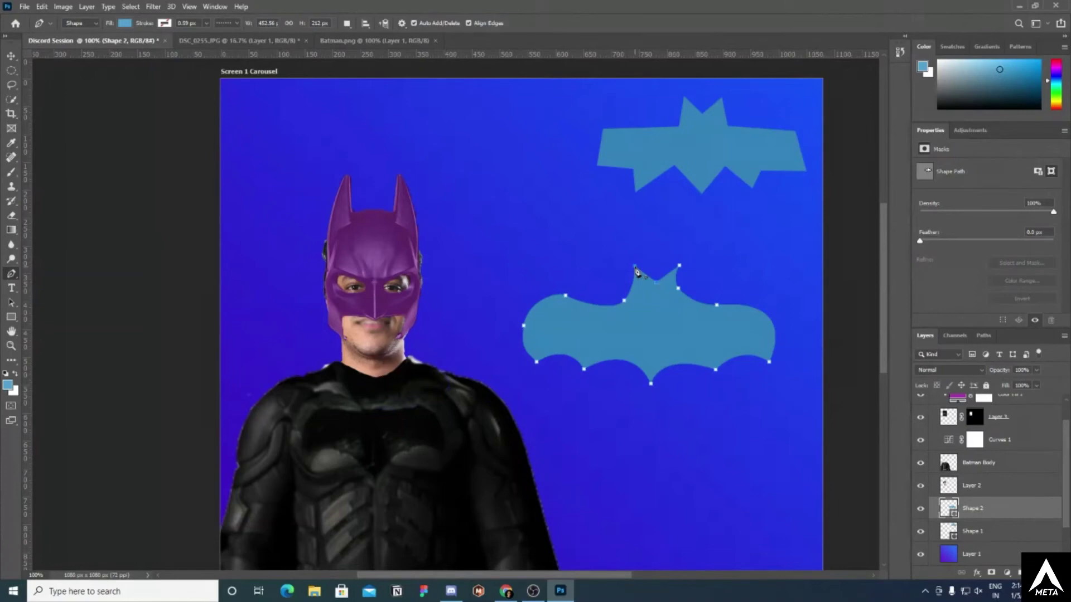
pyautogui.press('v')
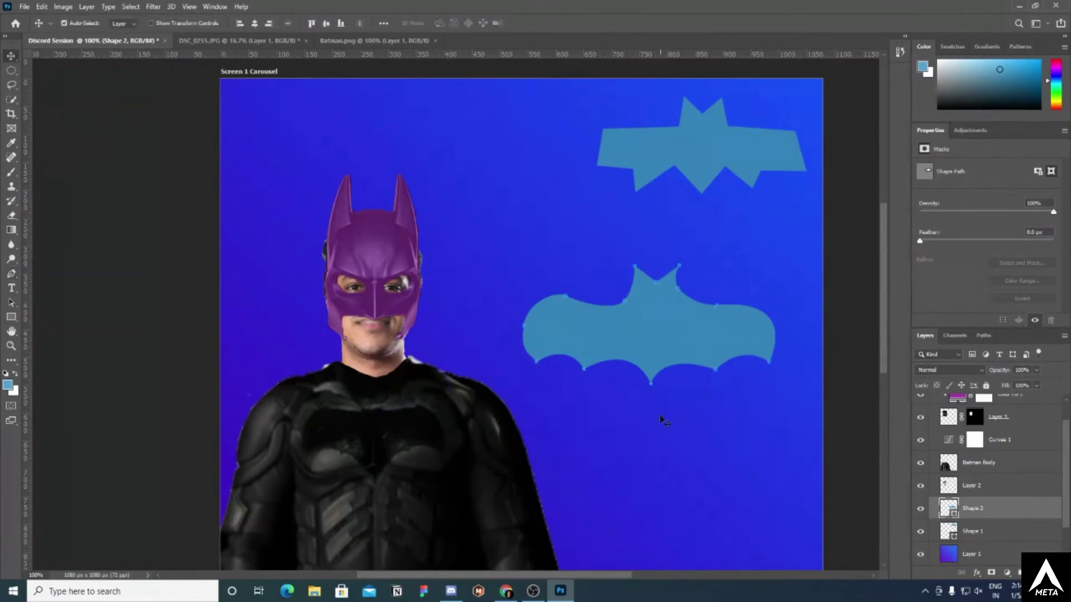
pyautogui.click(661, 420)
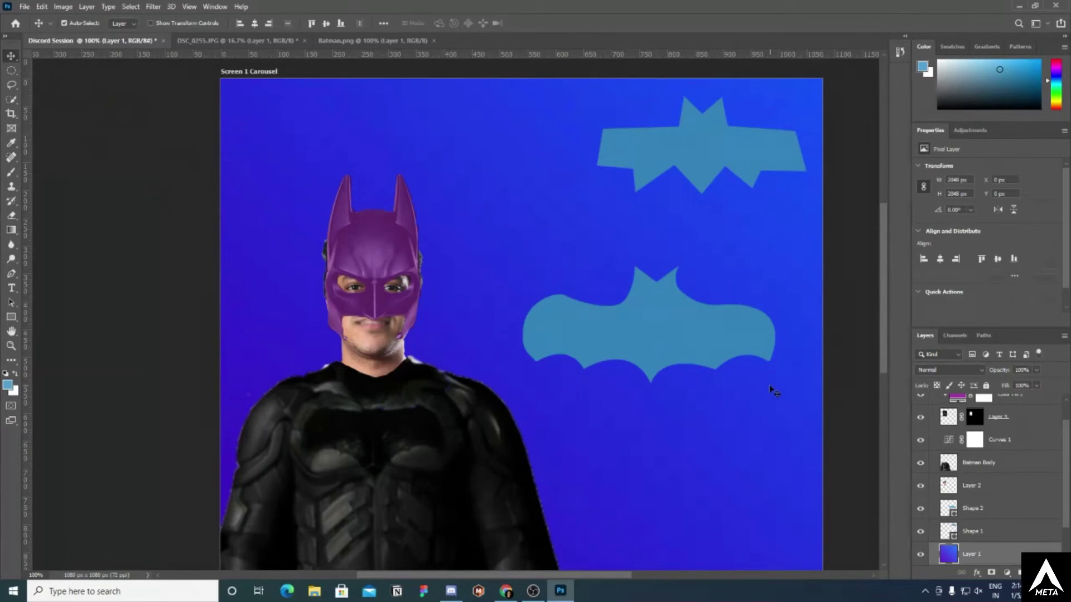
# - Scale the curved bat shape to 36.59% and place it in the artboard's lower-right corner
pyautogui.moveTo(680, 340); pyautogui.dragTo(681, 273)
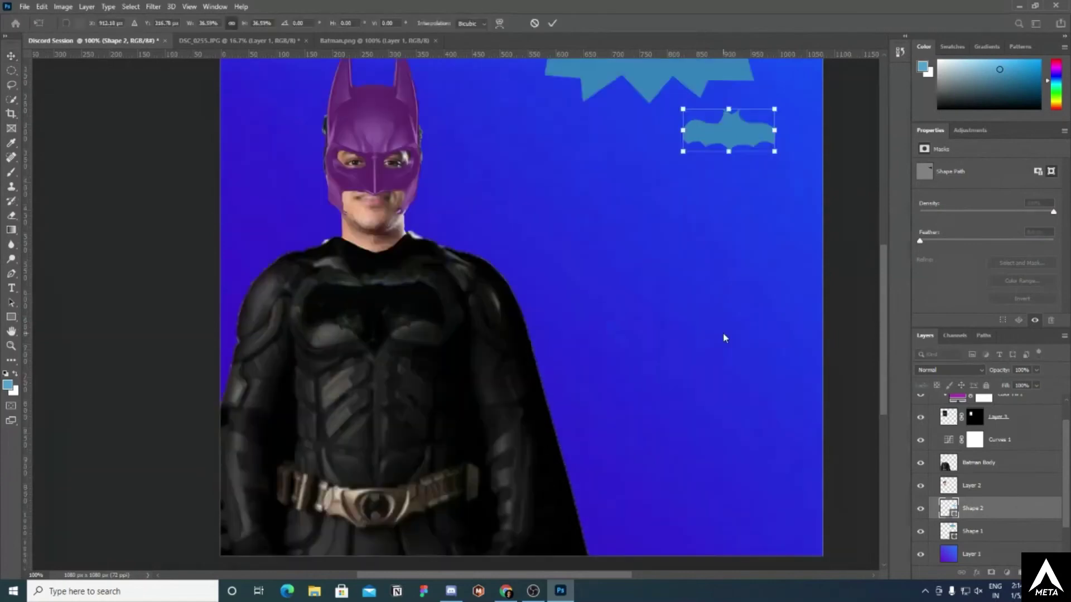
pyautogui.moveTo(745, 150); pyautogui.dragTo(773, 514)
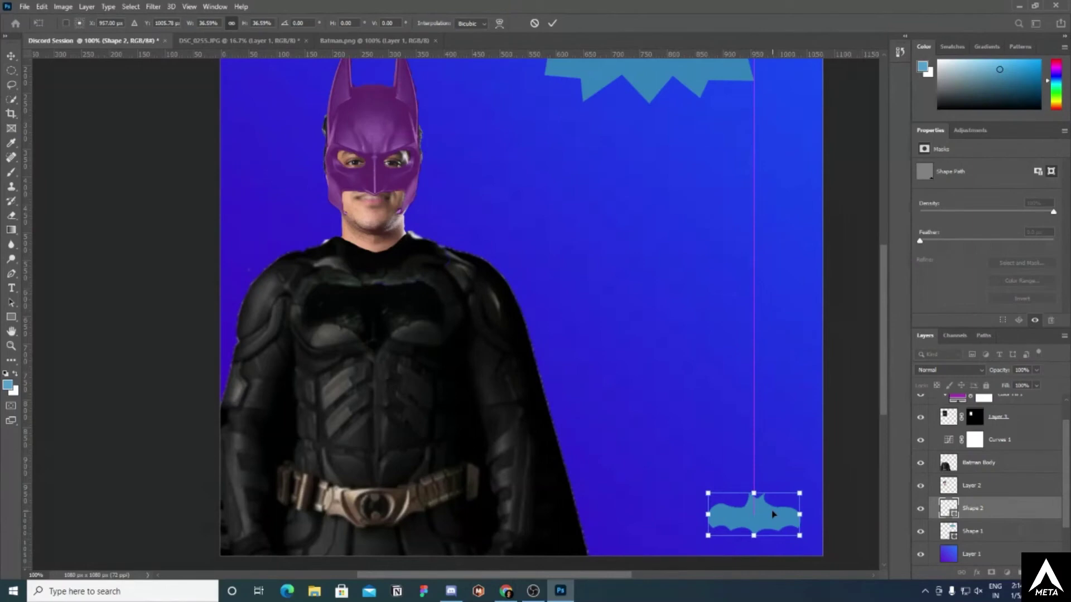
pyautogui.press('Return')
pyautogui.scroll(-2, 781, 516)
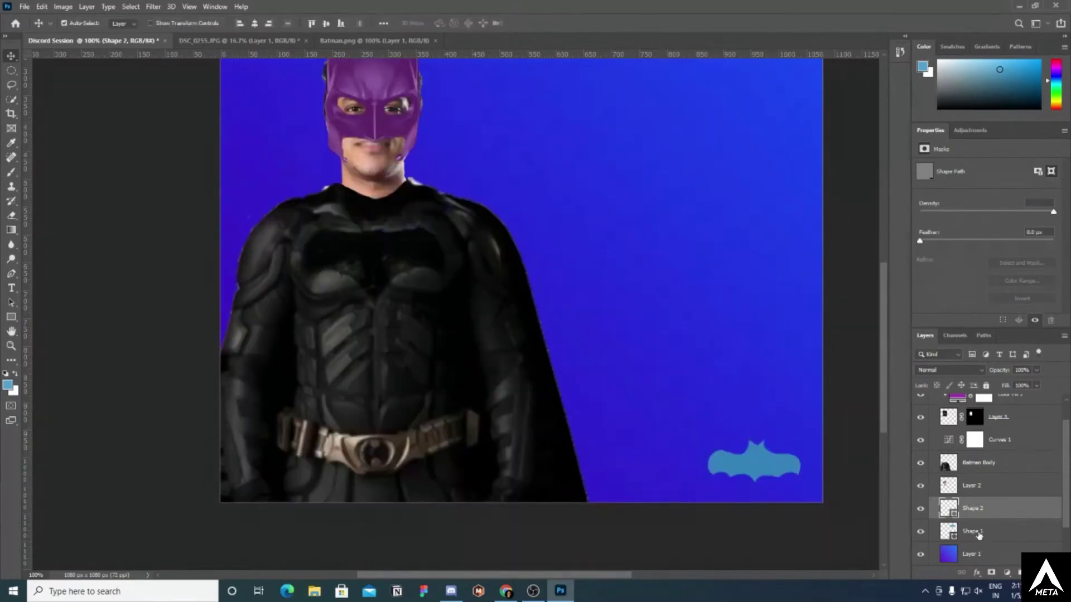
# - Delete the Shape 1 layer with the straight-edged bat
pyautogui.click(978, 533)
pyautogui.press('Delete')
pyautogui.scroll(2, 564, 299)
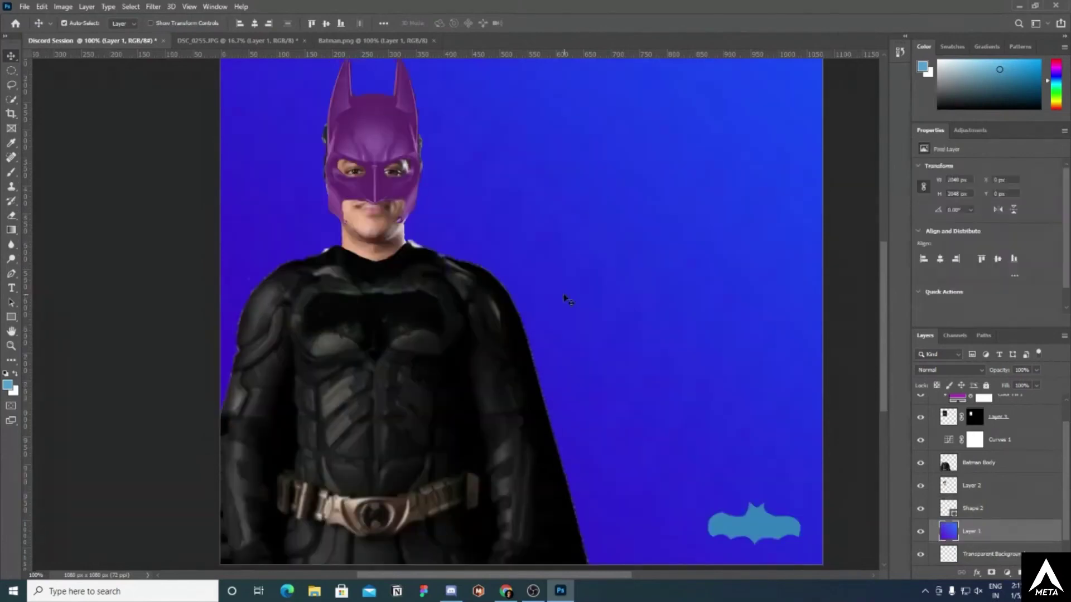
# - Give the Shape 2 layer a linear Gradient Overlay running between mint green and dark green
pyautogui.click(758, 527)
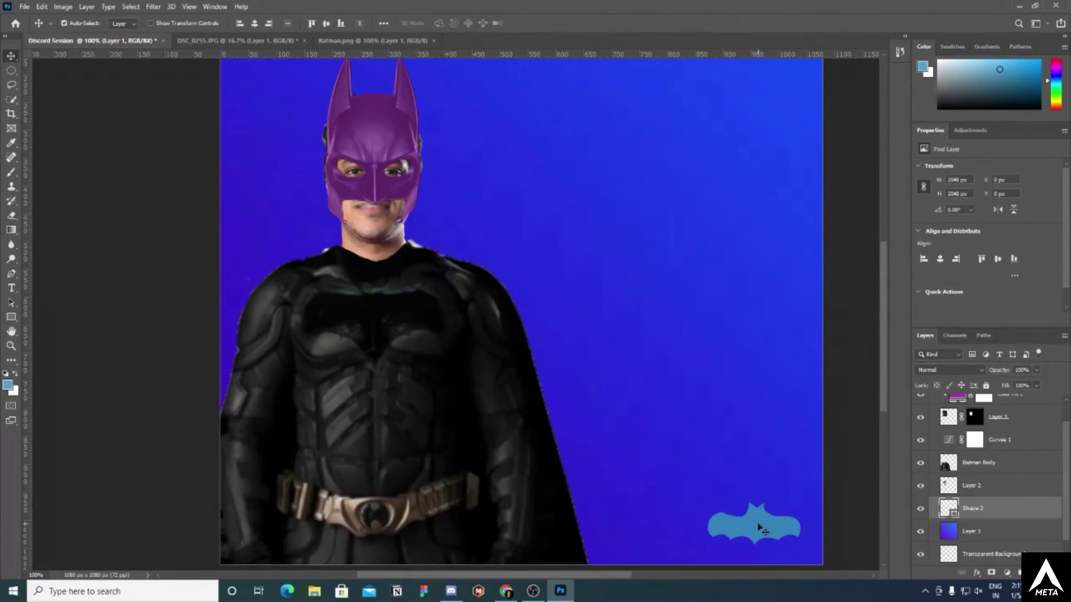
pyautogui.click(760, 527)
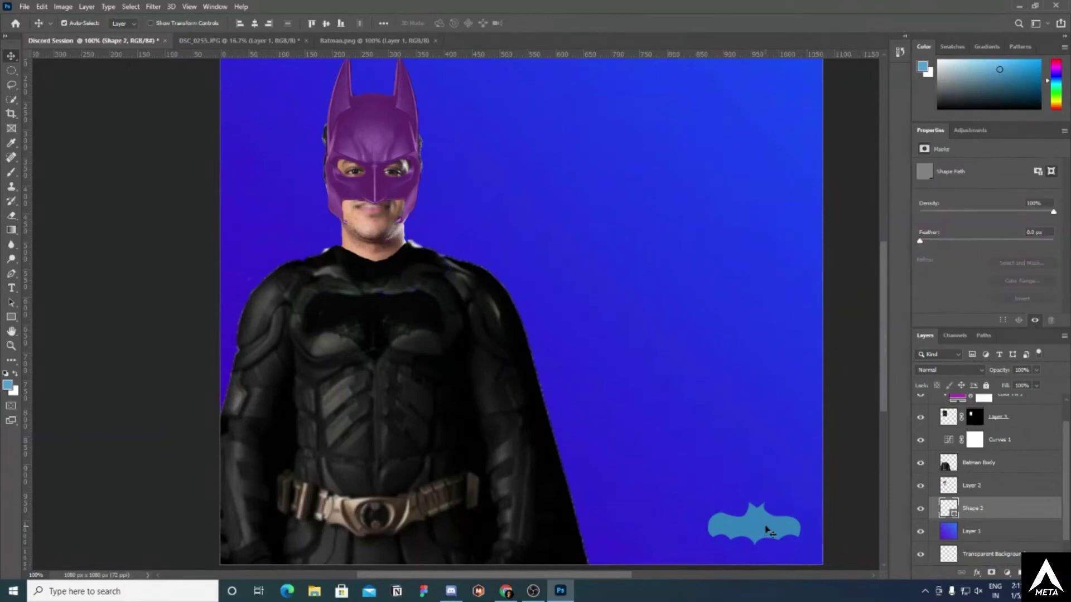
pyautogui.click(977, 573)
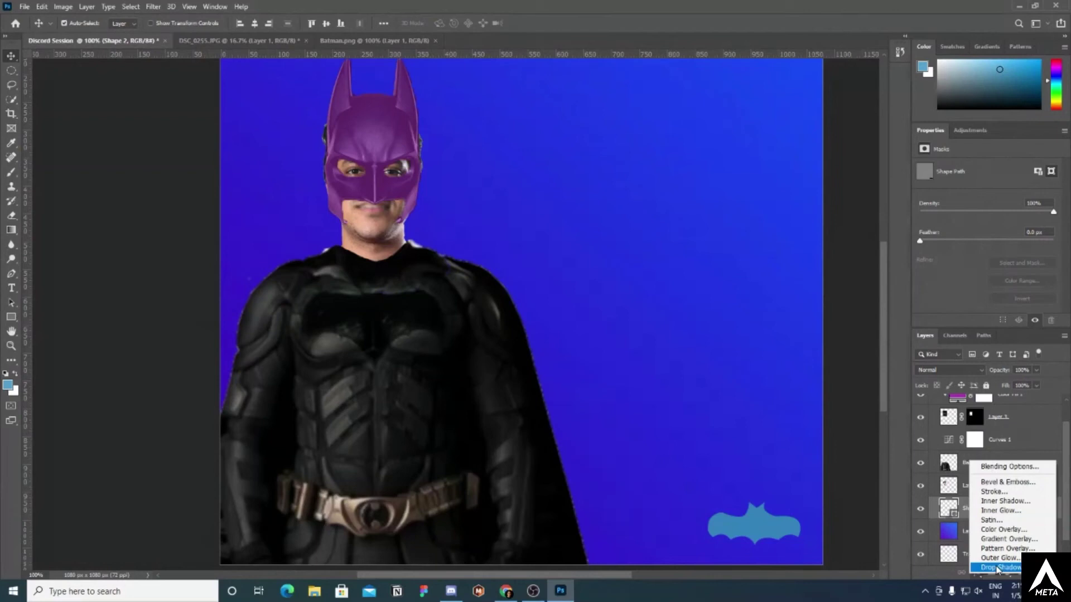
pyautogui.click(1006, 539)
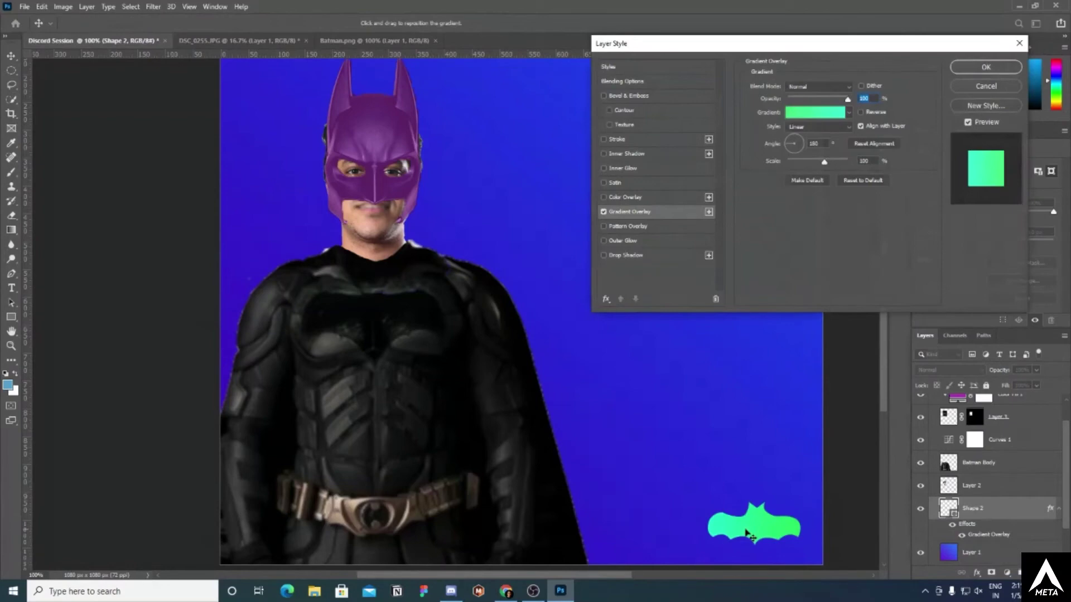
pyautogui.click(828, 113)
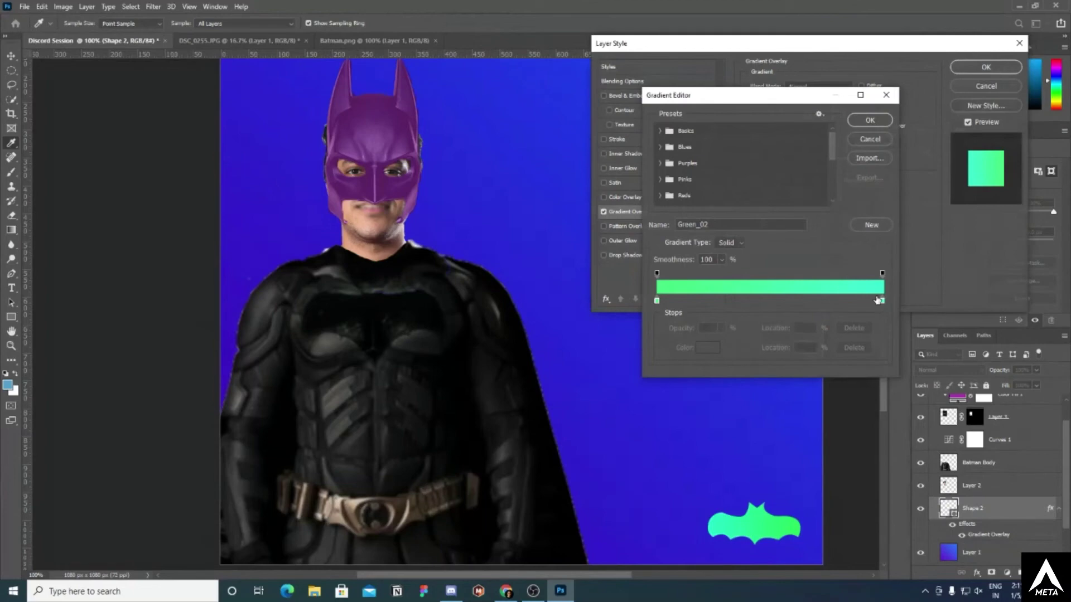
pyautogui.press('Return')
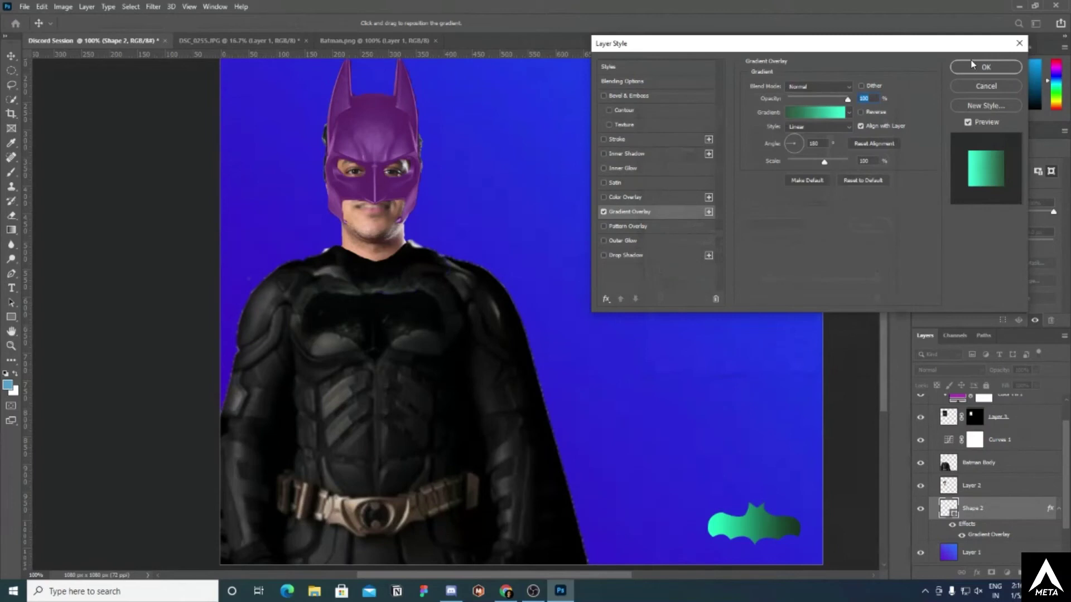
# - Add a yellow outside Stroke effect to the curved bat shape
pyautogui.click(604, 138)
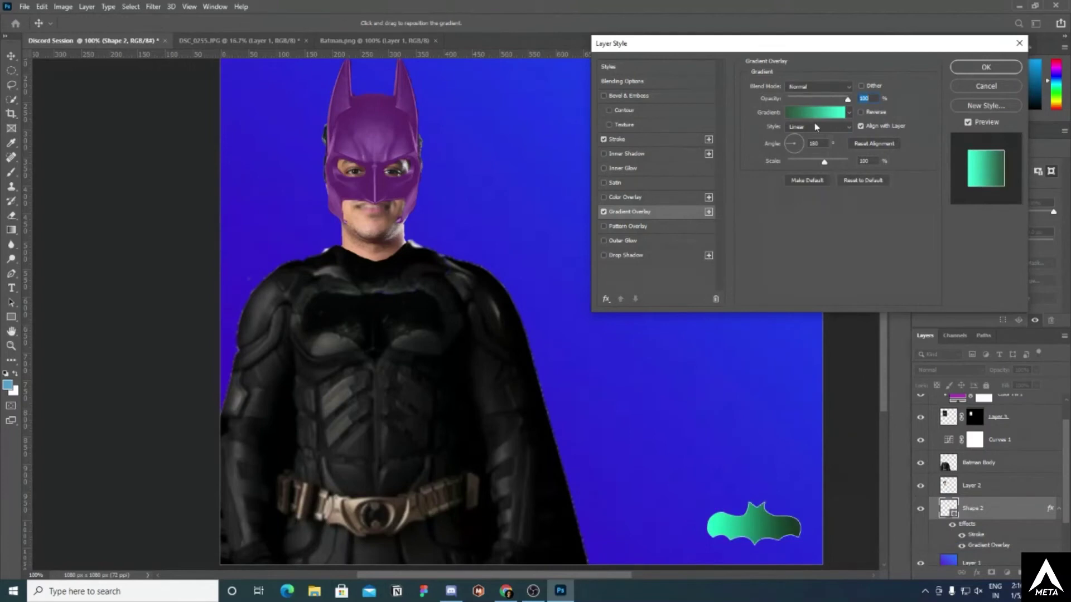
pyautogui.click(627, 138)
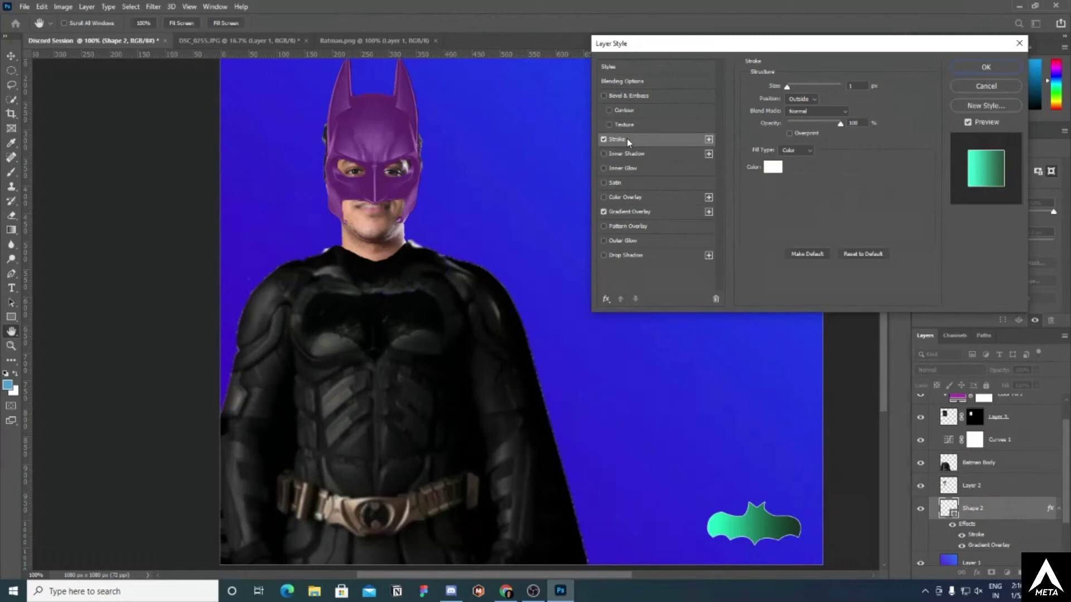
pyautogui.click(772, 166)
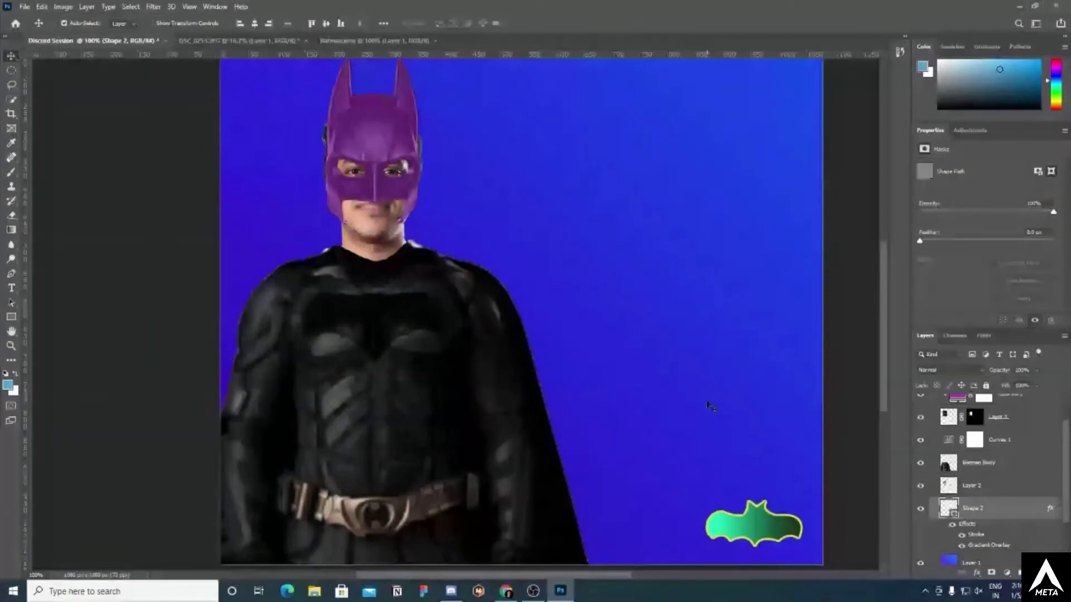
# - Try two Multiply drop shadows at 27% opacity on the bat shape, one softened and moved to 137 px distance, then discard them
pyautogui.click(979, 575)
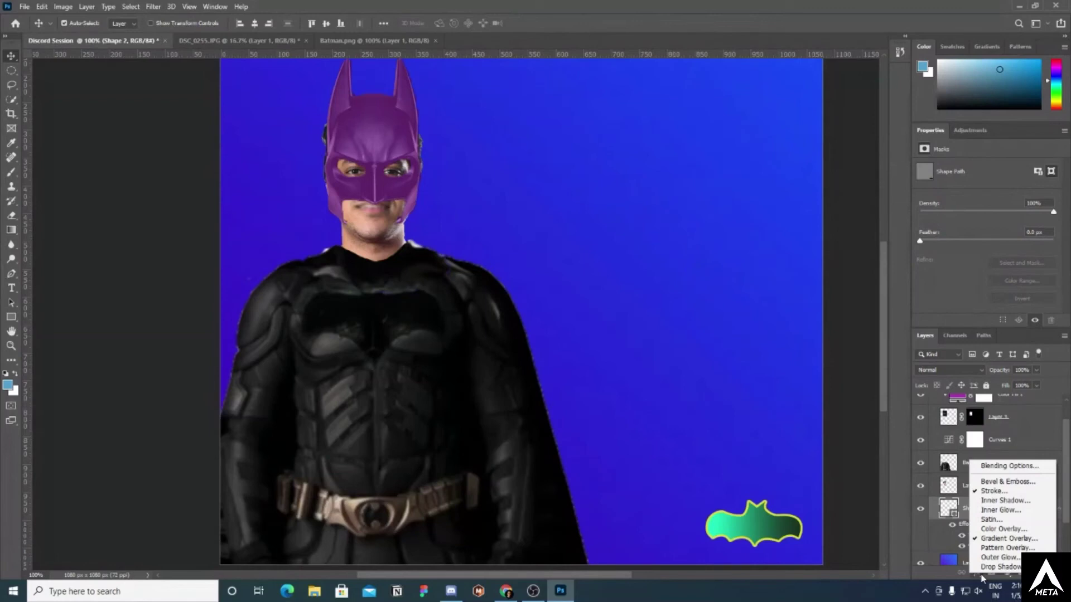
pyautogui.click(990, 566)
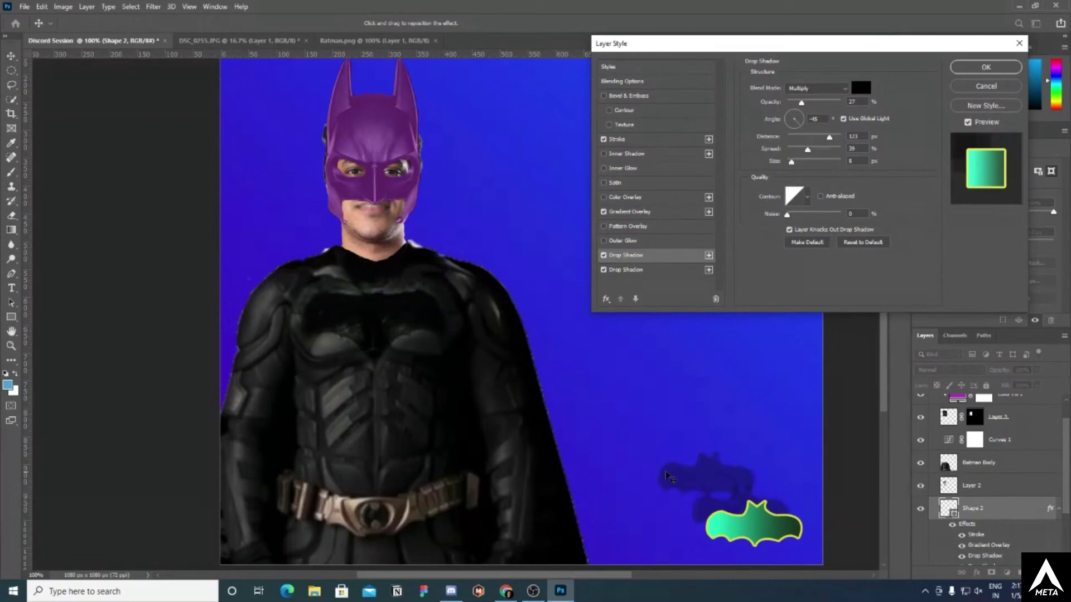
pyautogui.moveTo(807, 150); pyautogui.dragTo(798, 150)
pyautogui.moveTo(791, 162); pyautogui.dragTo(801, 163)
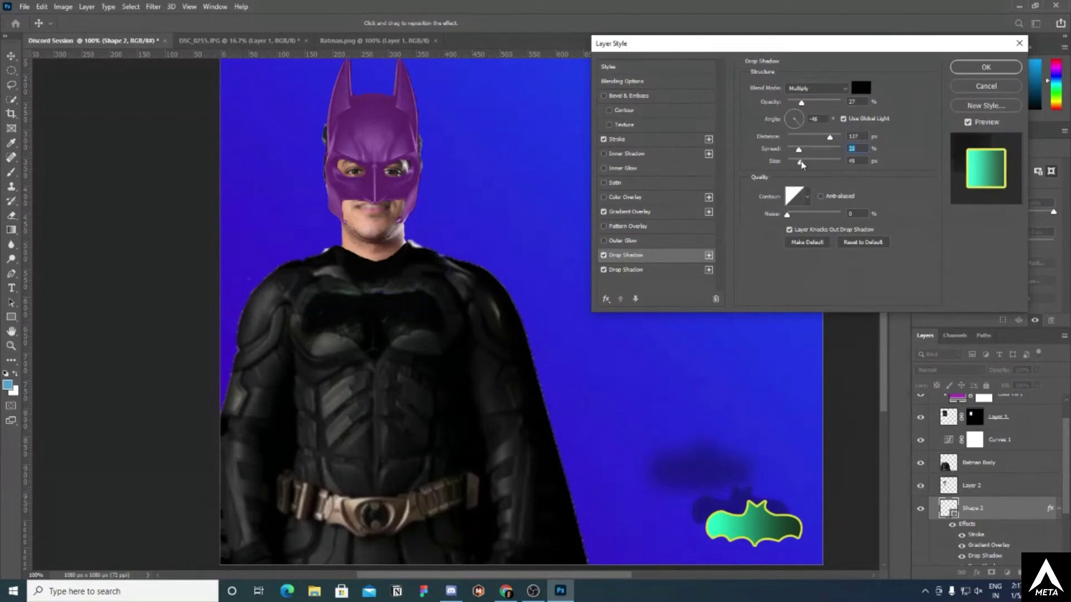
pyautogui.click(626, 269)
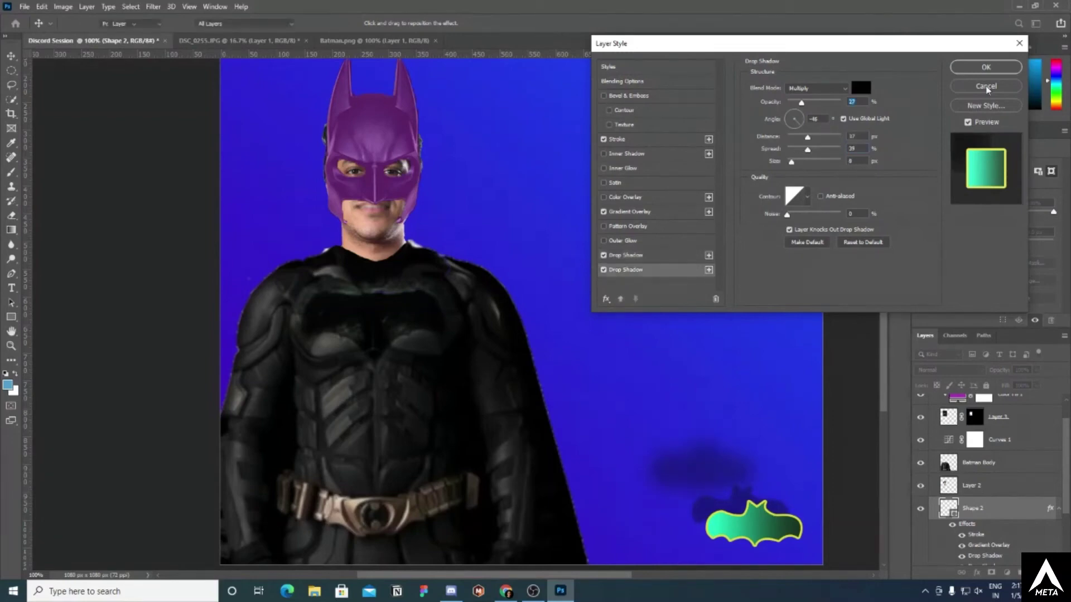
pyautogui.click(986, 87)
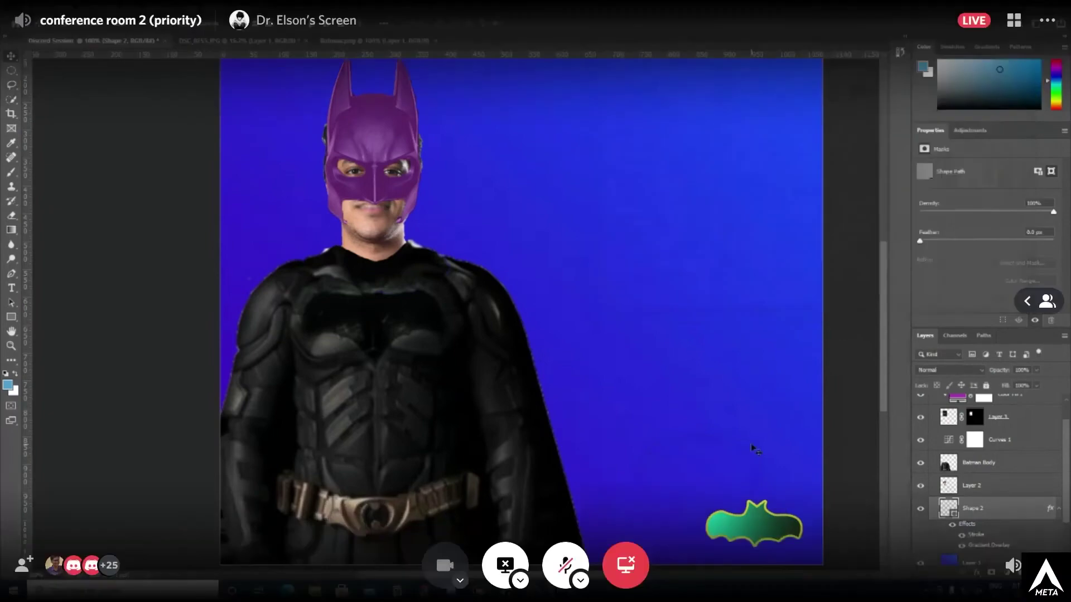
# - Add the white Arial text "I am Batman" at 119 pt on two lines in the empty area beside the mask
pyautogui.scroll(2, 754, 449)
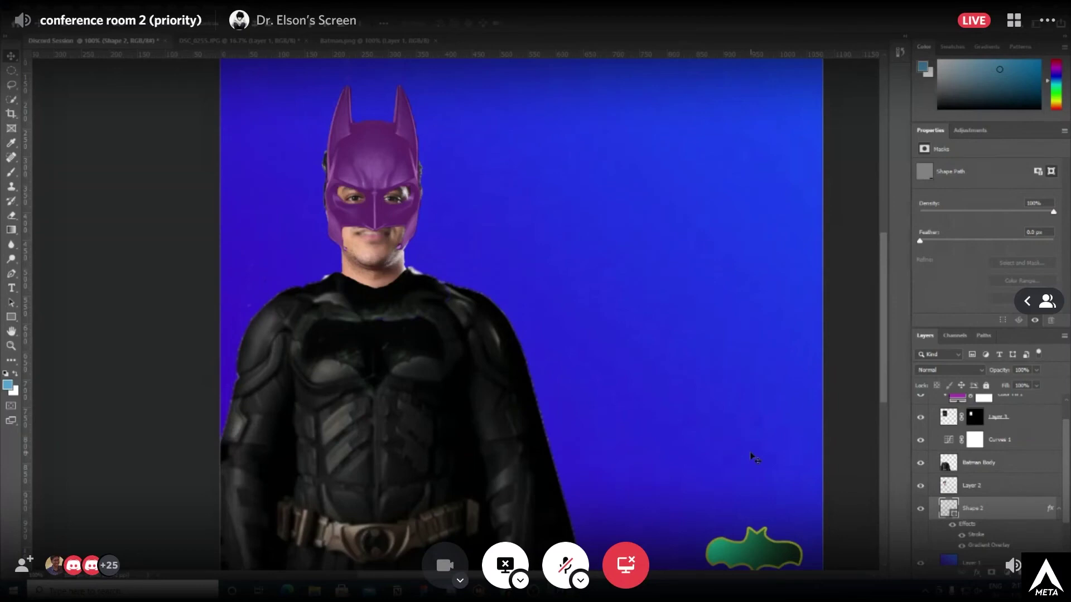
pyautogui.hotkey('ctrl', '-')
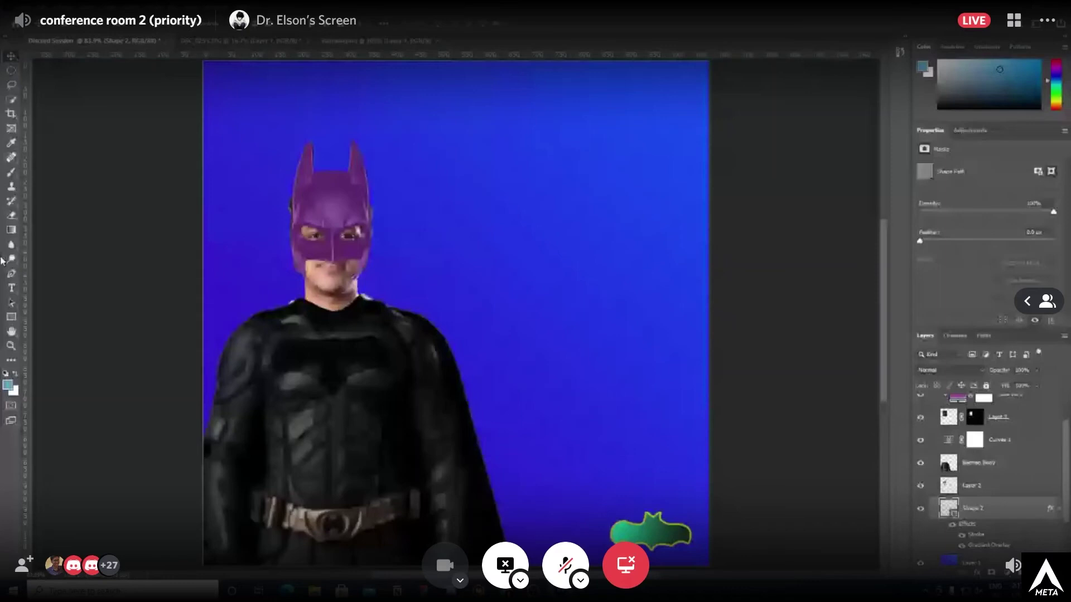
pyautogui.click(12, 289)
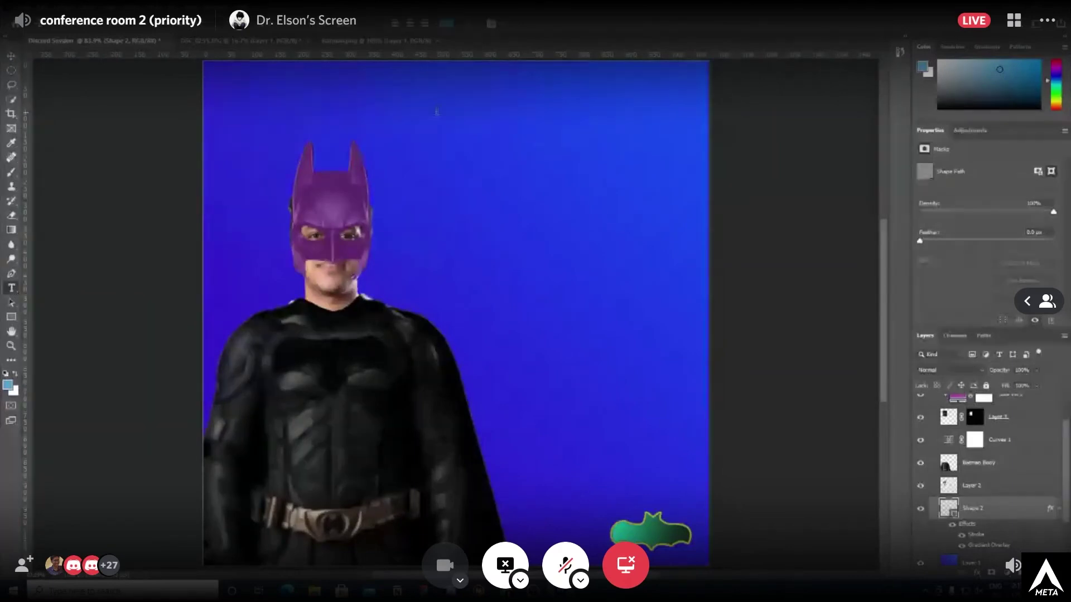
pyautogui.click(437, 111)
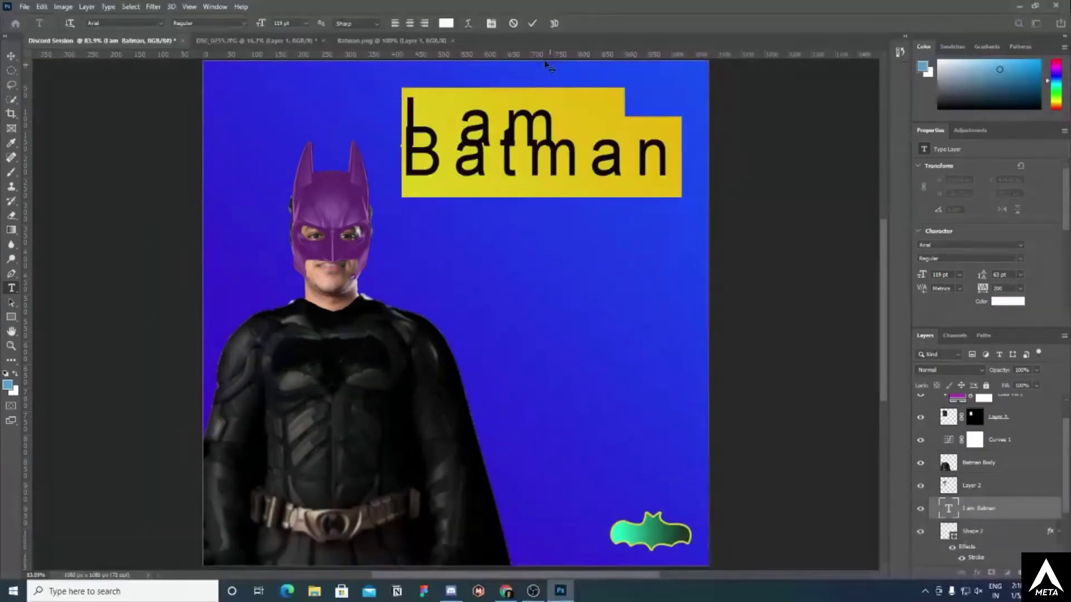
pyautogui.hotkey('ctrl', 'Return')
pyautogui.press('v')
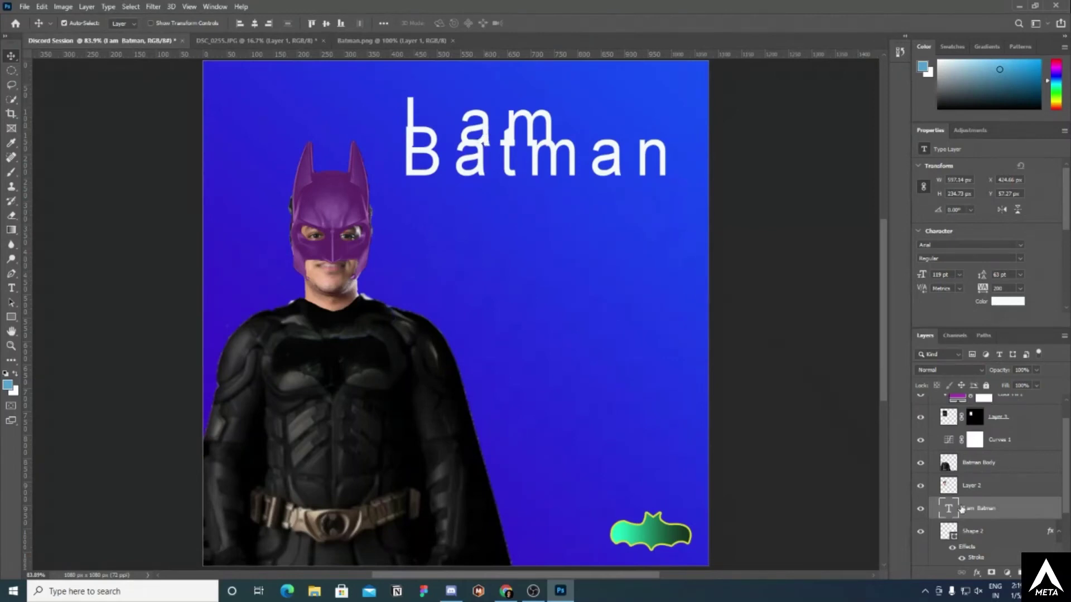
# - Show the Character settings for the "I am Batman" text layer
pyautogui.click(205, 6)
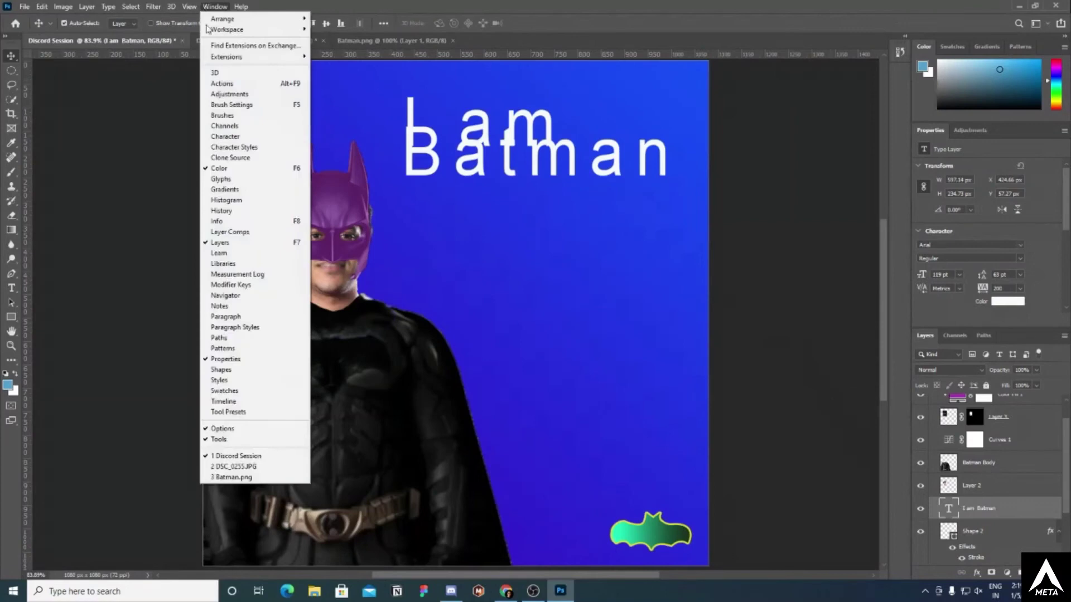
pyautogui.click(231, 140)
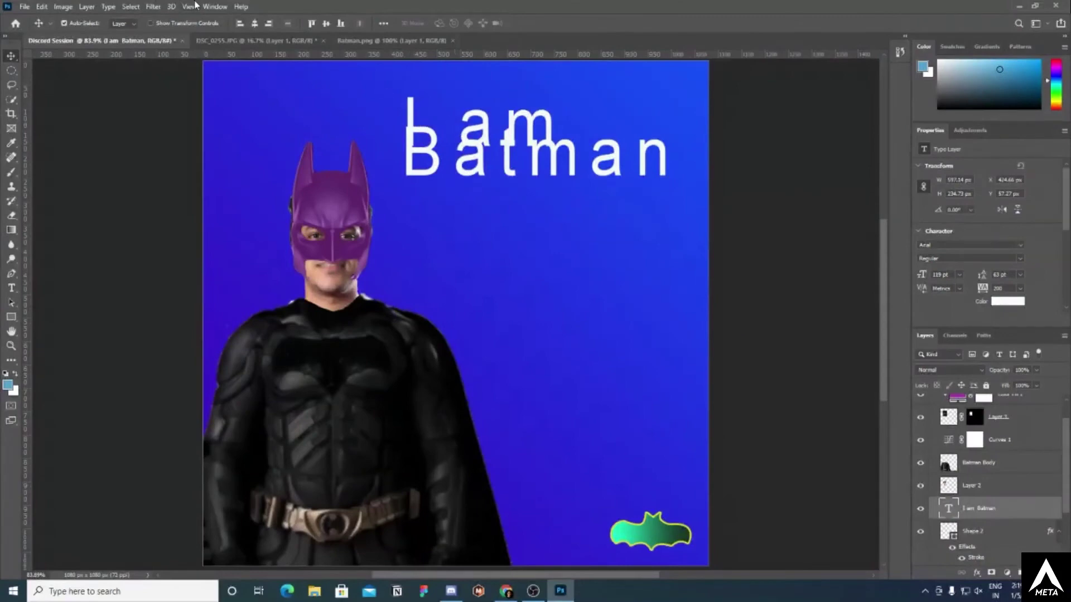
pyautogui.click(215, 6)
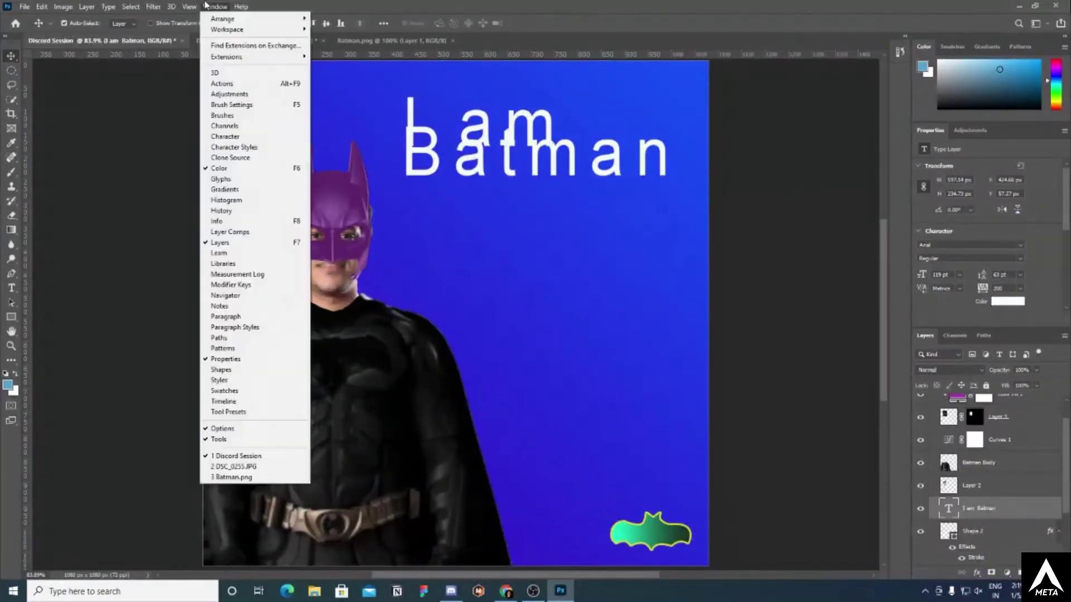
pyautogui.click(213, 136)
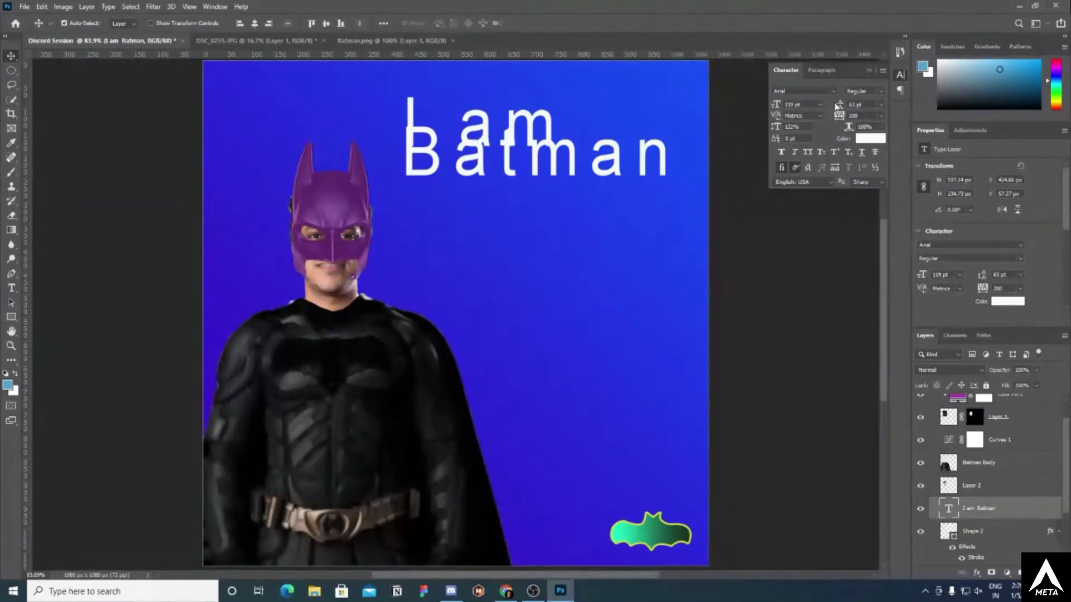
# - Set the leading of the two-line text to 136 pt
pyautogui.moveTo(835, 105); pyautogui.dragTo(859, 106)
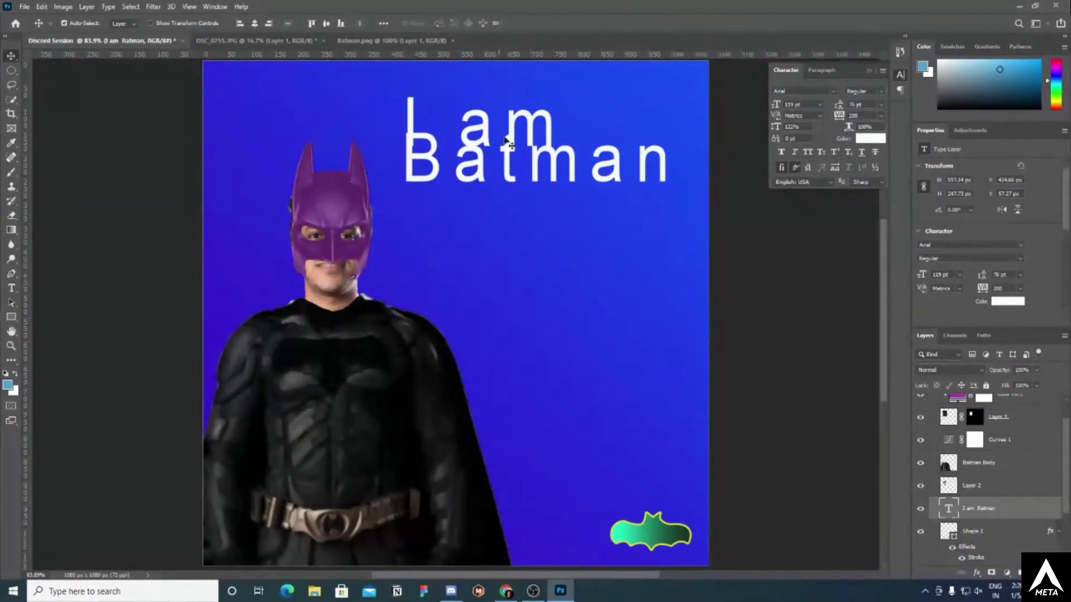
pyautogui.press('Return')
pyautogui.moveTo(844, 106); pyautogui.dragTo(839, 106)
pyautogui.press('Down')
pyautogui.press('Down')
pyautogui.press('Down')
pyautogui.press('Down')
pyautogui.press('Down')
pyautogui.press('Down')
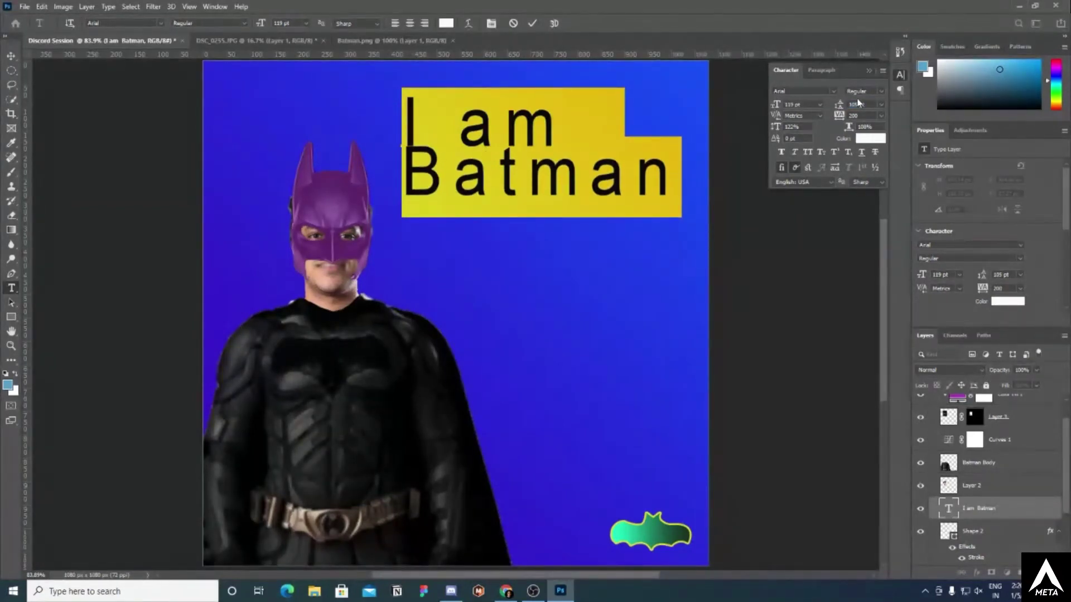
pyautogui.moveTo(841, 105); pyautogui.dragTo(844, 106)
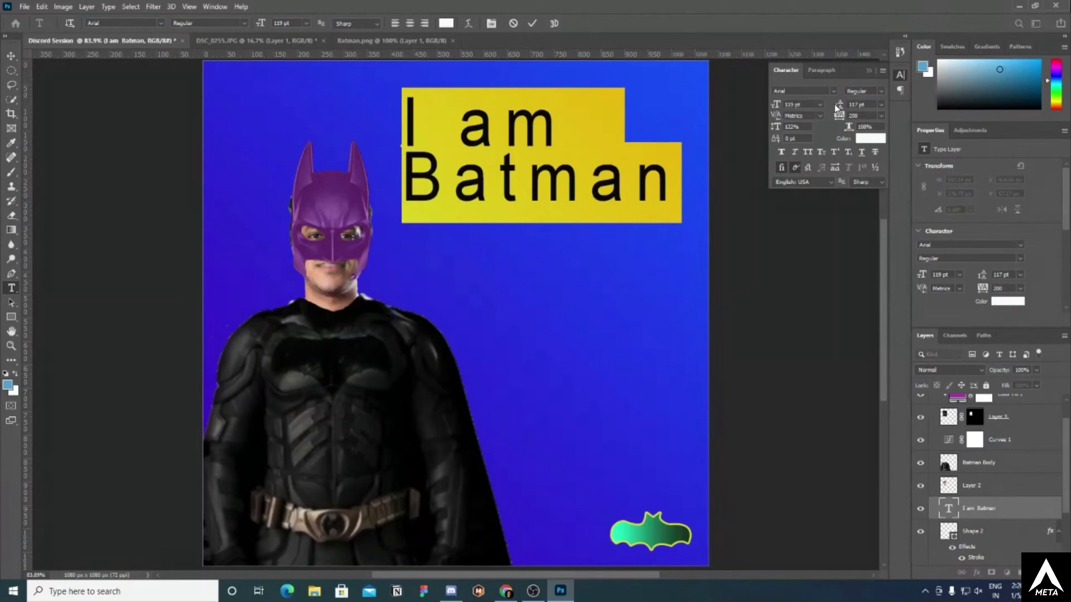
pyautogui.moveTo(836, 106); pyautogui.dragTo(837, 106)
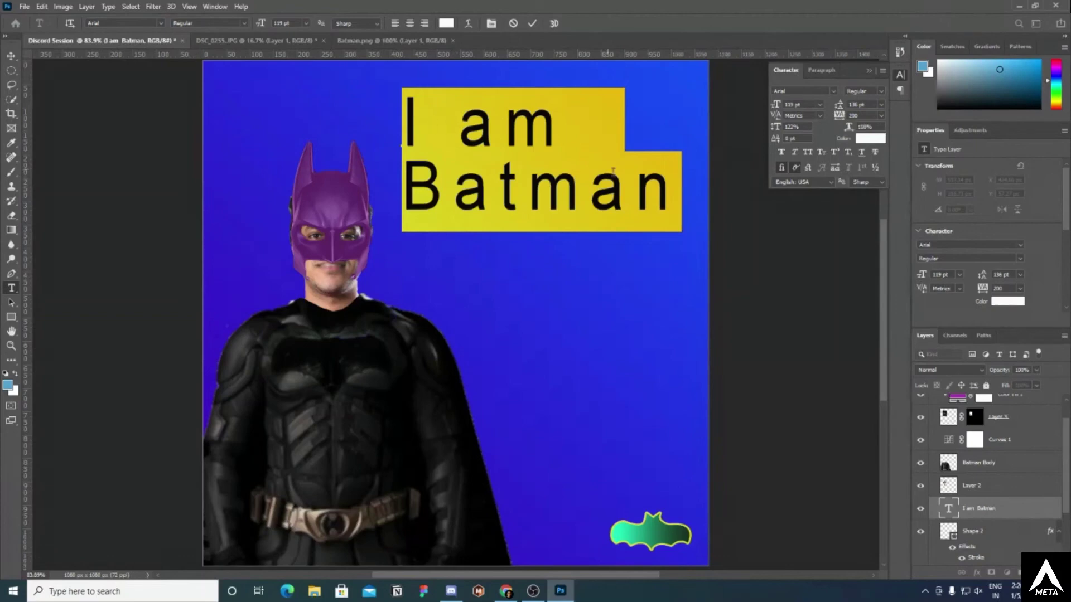
# - Set the letter tracking of the "I am Batman" text to -20
pyautogui.moveTo(835, 117); pyautogui.dragTo(815, 115)
pyautogui.click(496, 134)
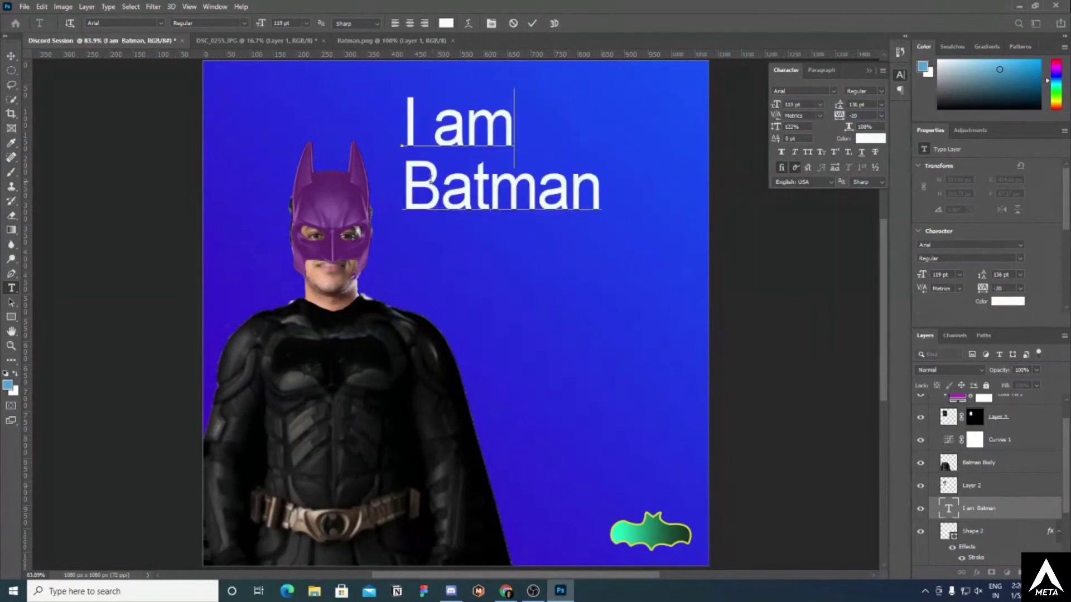
pyautogui.click(420, 180)
pyautogui.moveTo(420, 180); pyautogui.dragTo(597, 190)
pyautogui.click(425, 192)
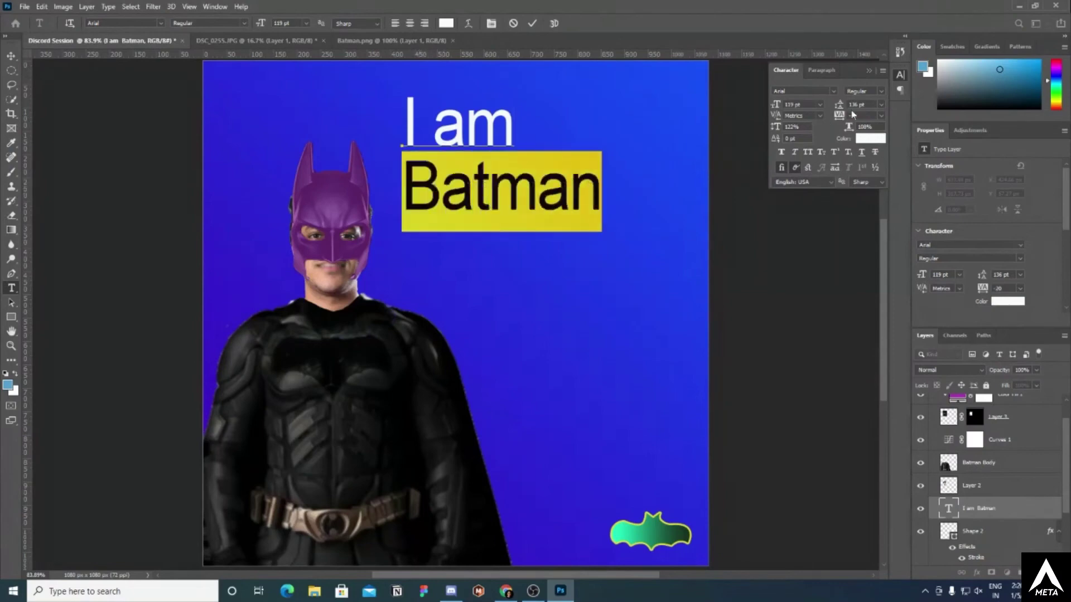
pyautogui.moveTo(844, 115); pyautogui.dragTo(837, 116)
# - Set the kerning between the t and m of "Batman" to 740
pyautogui.click(478, 192)
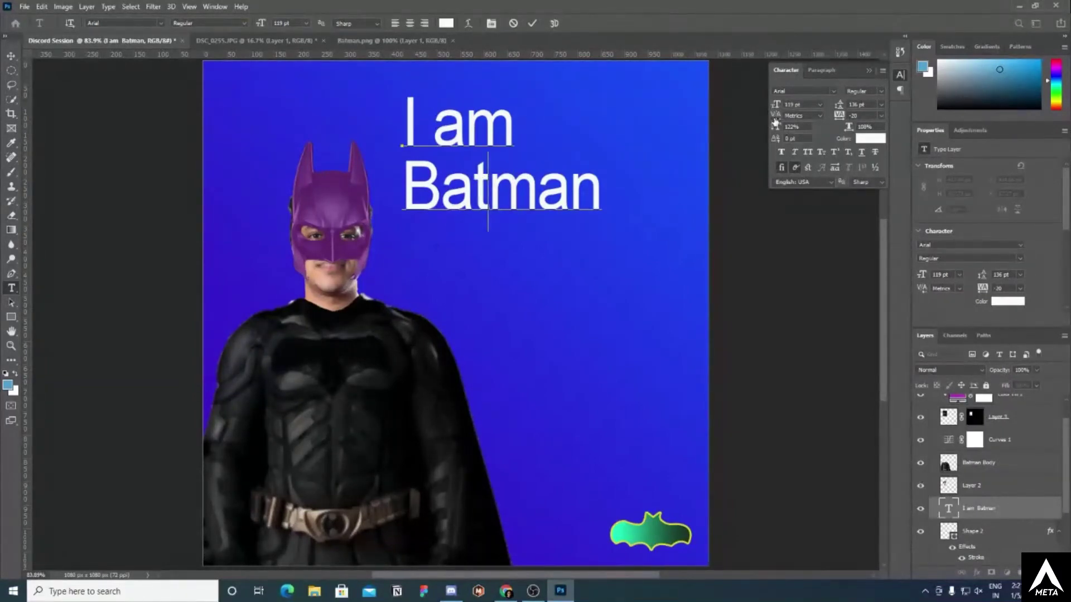
pyautogui.moveTo(775, 120); pyautogui.dragTo(789, 118)
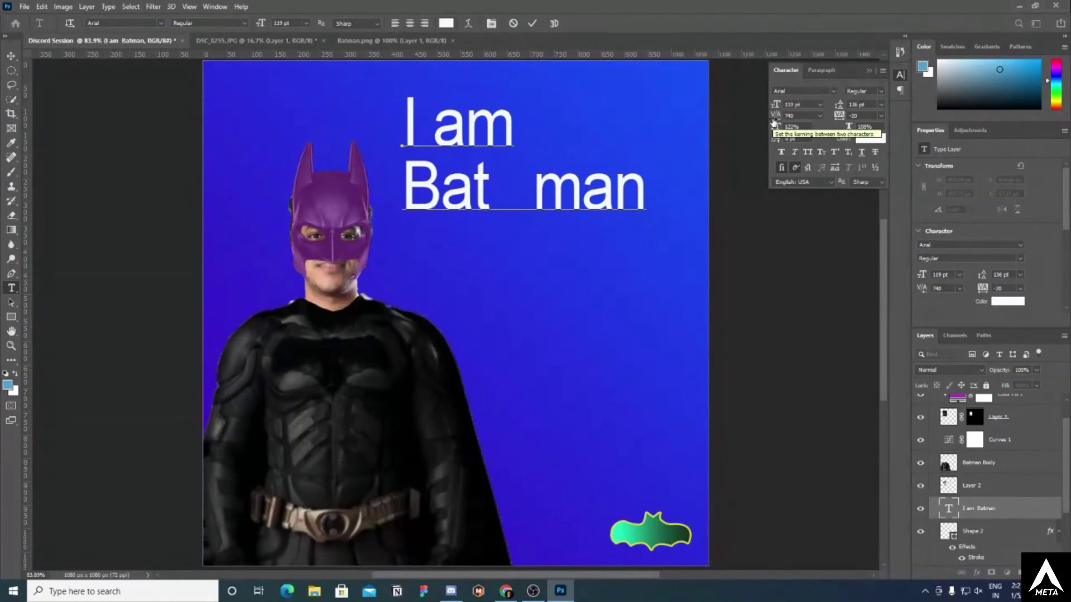
# - Switch to Discord to check the art-and-design chat and the conference room 2 participants, and return to Photoshop
pyautogui.moveTo(505, 595)
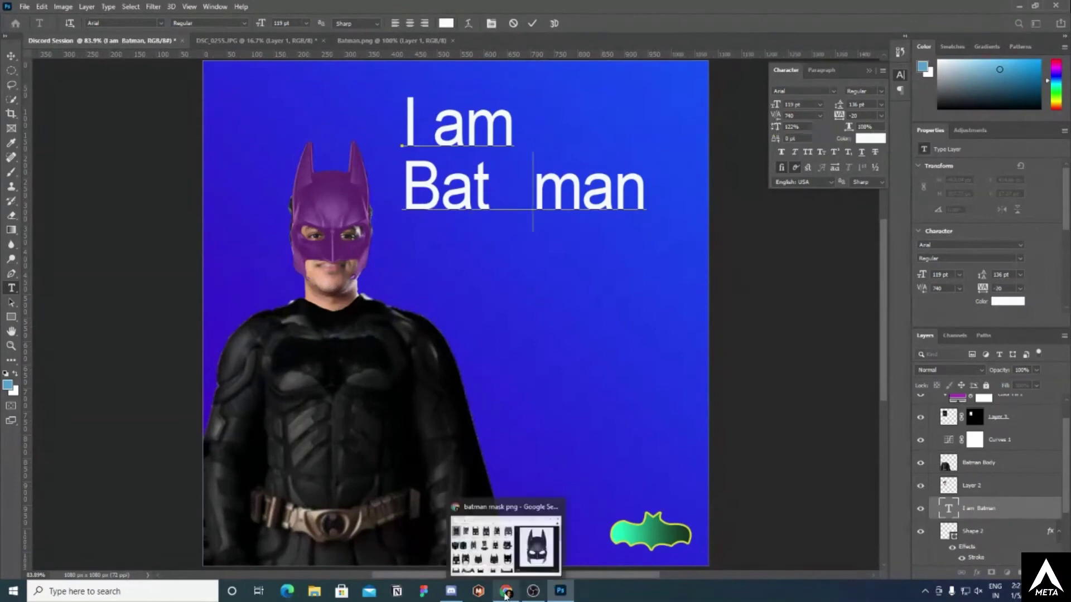
pyautogui.click(471, 561)
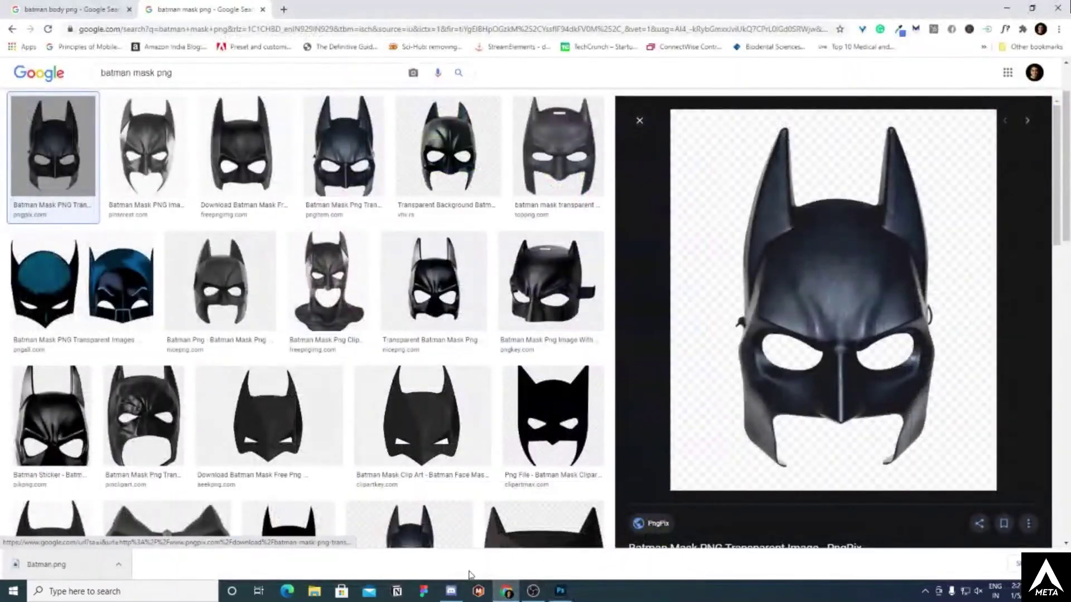
pyautogui.click(505, 591)
pyautogui.click(451, 591)
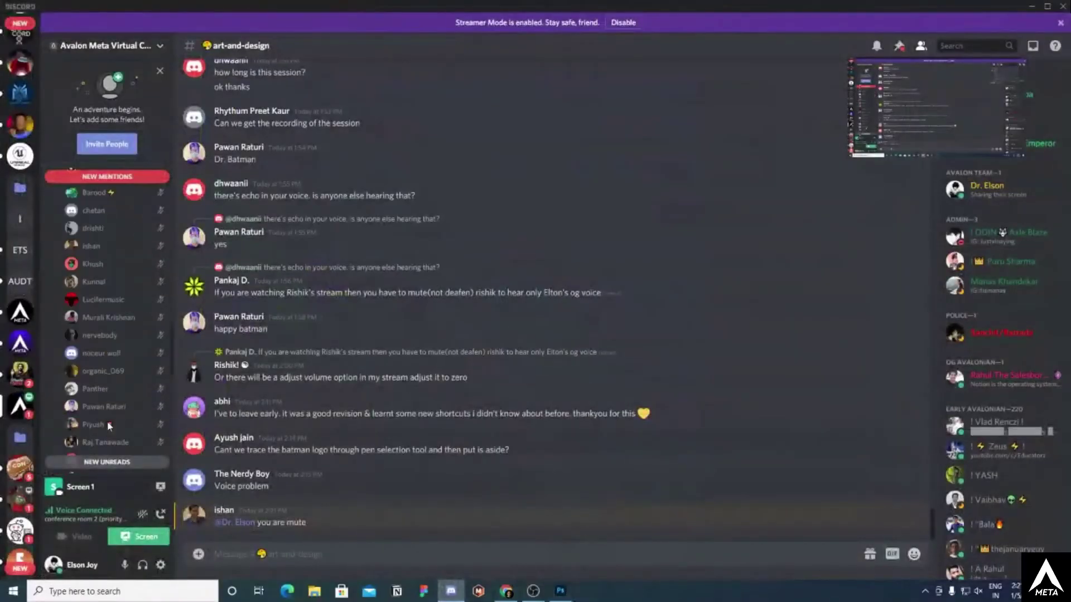
pyautogui.scroll(5, 107, 421)
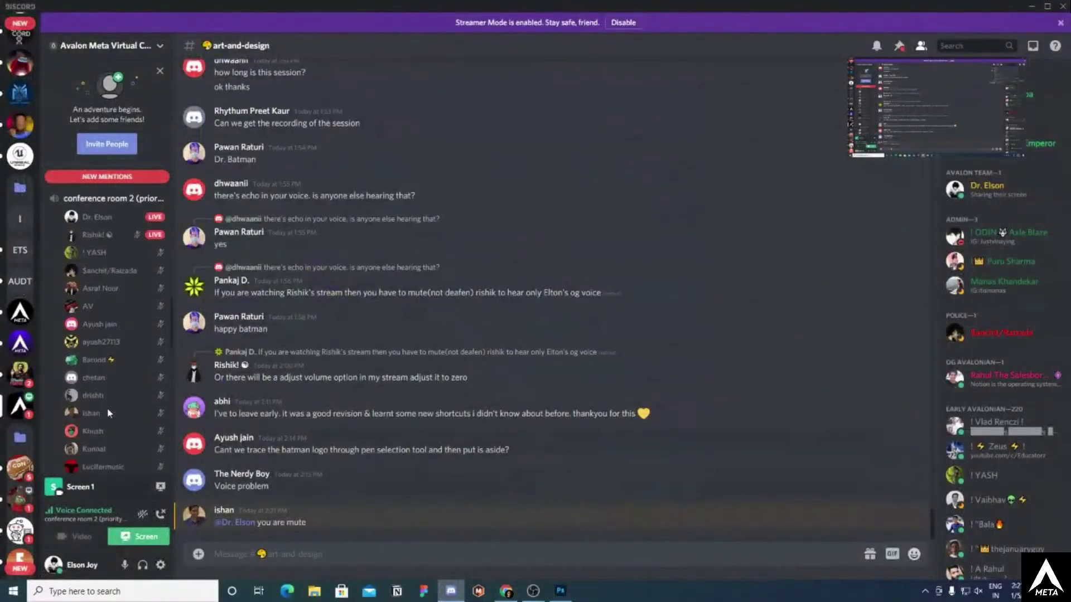
pyautogui.scroll(3, 108, 413)
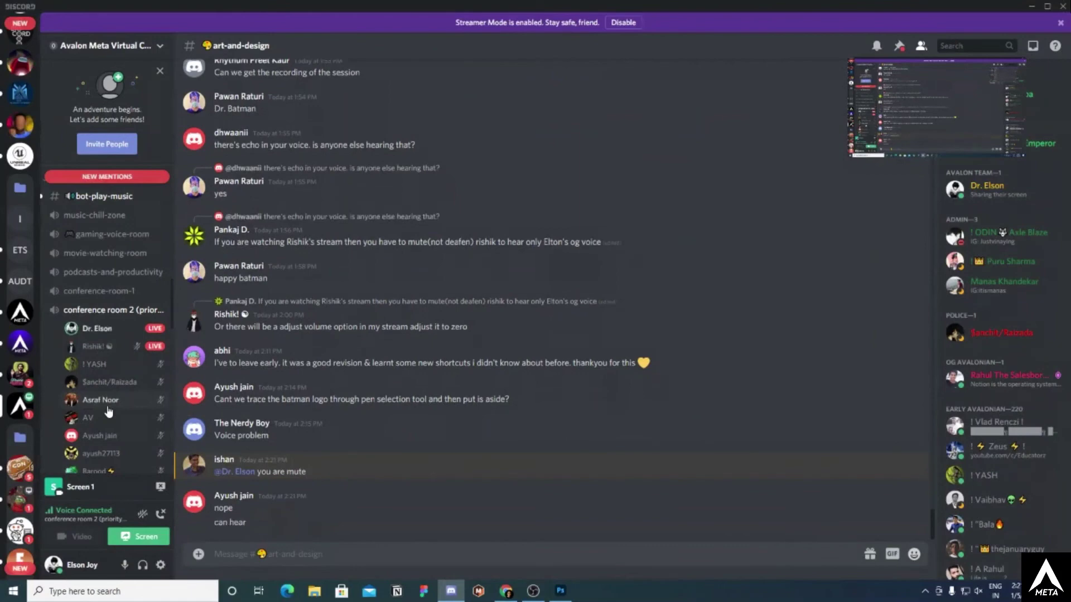
pyautogui.moveTo(557, 591)
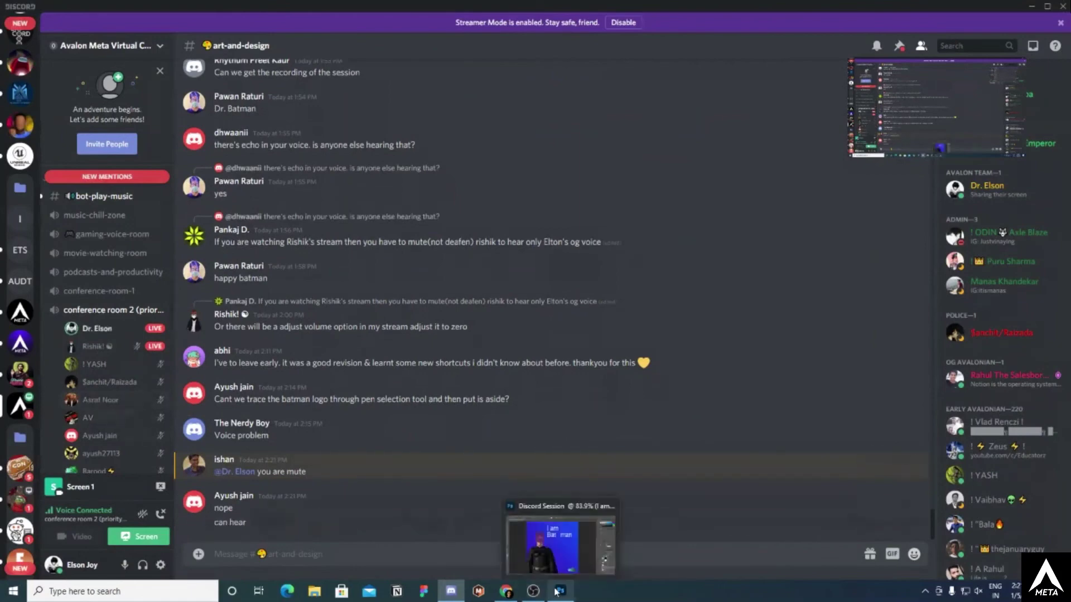
pyautogui.click(558, 558)
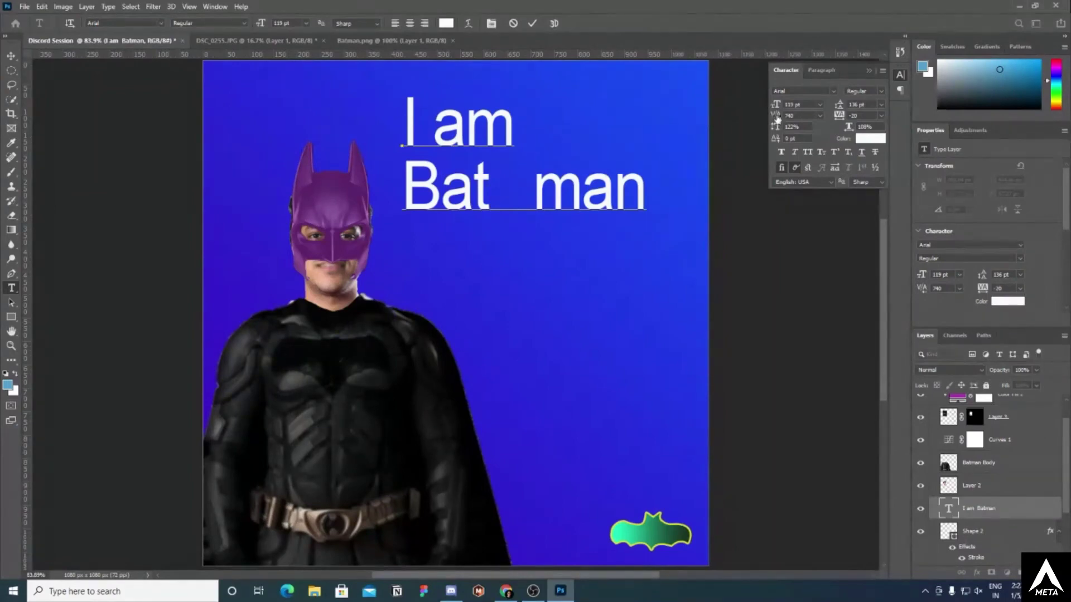
# - Commit the text edit, select the whole text and apply All Caps and Faux Italic
pyautogui.click(532, 23)
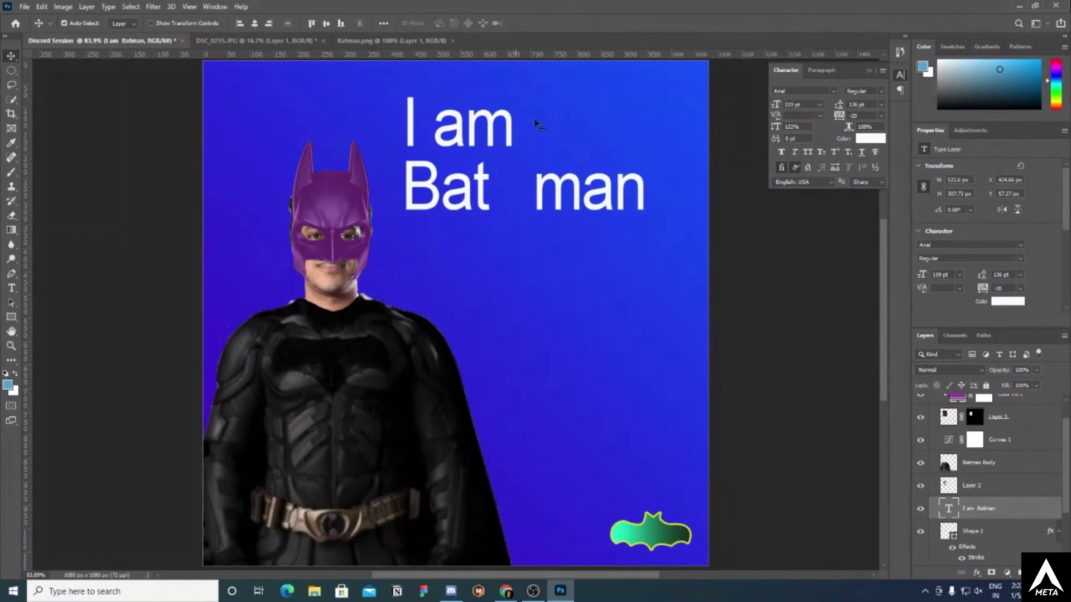
pyautogui.doubleClick(505, 144)
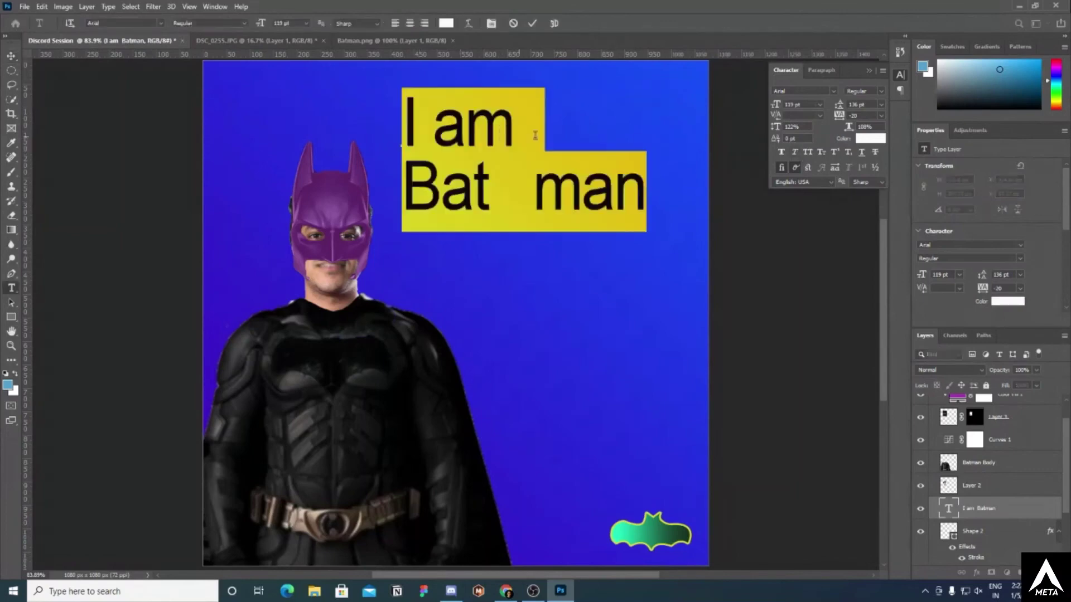
pyautogui.click(811, 155)
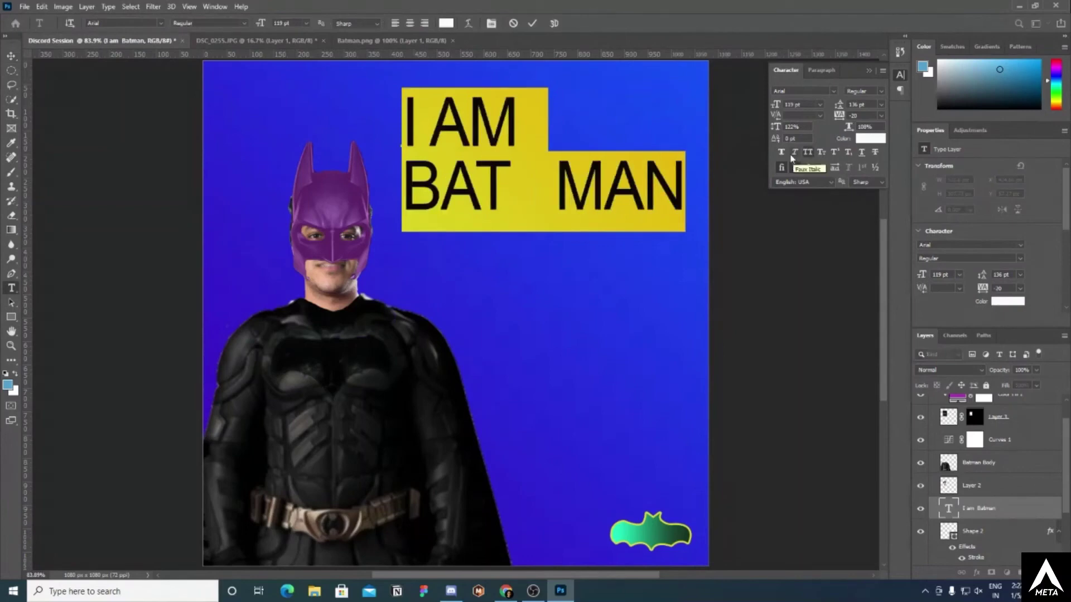
pyautogui.click(795, 156)
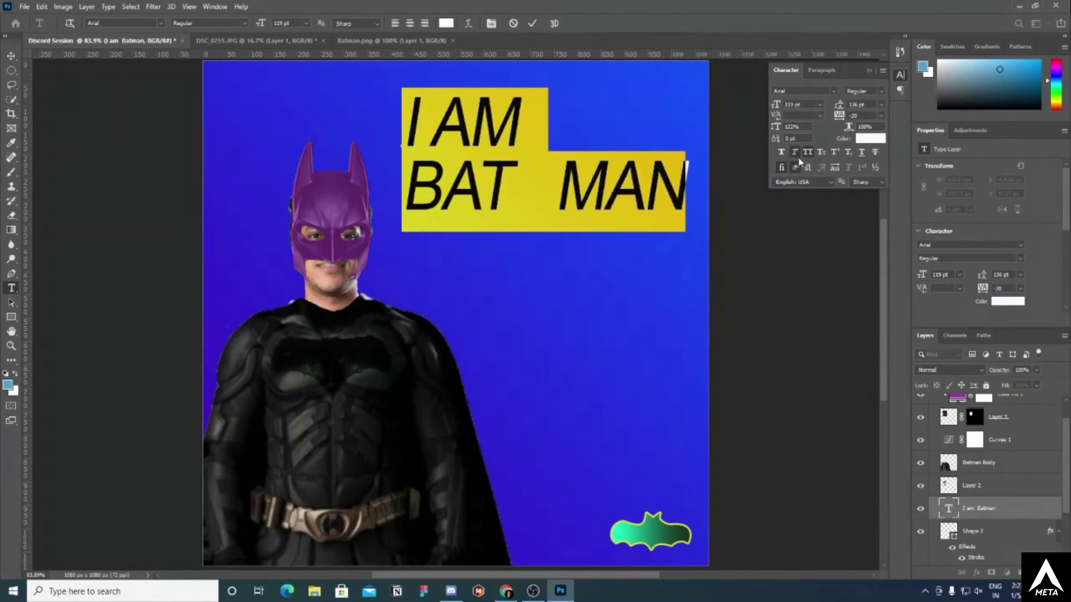
# - Apply Strikethrough and Underline to the whole "BAT MAN" line
pyautogui.click(478, 174)
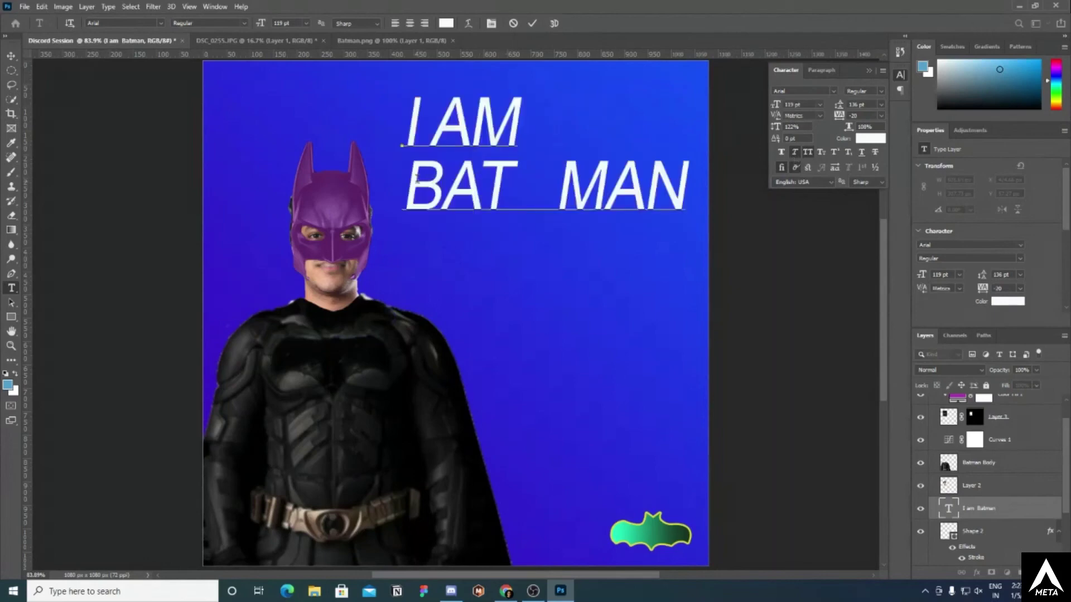
pyautogui.moveTo(416, 179); pyautogui.dragTo(687, 184)
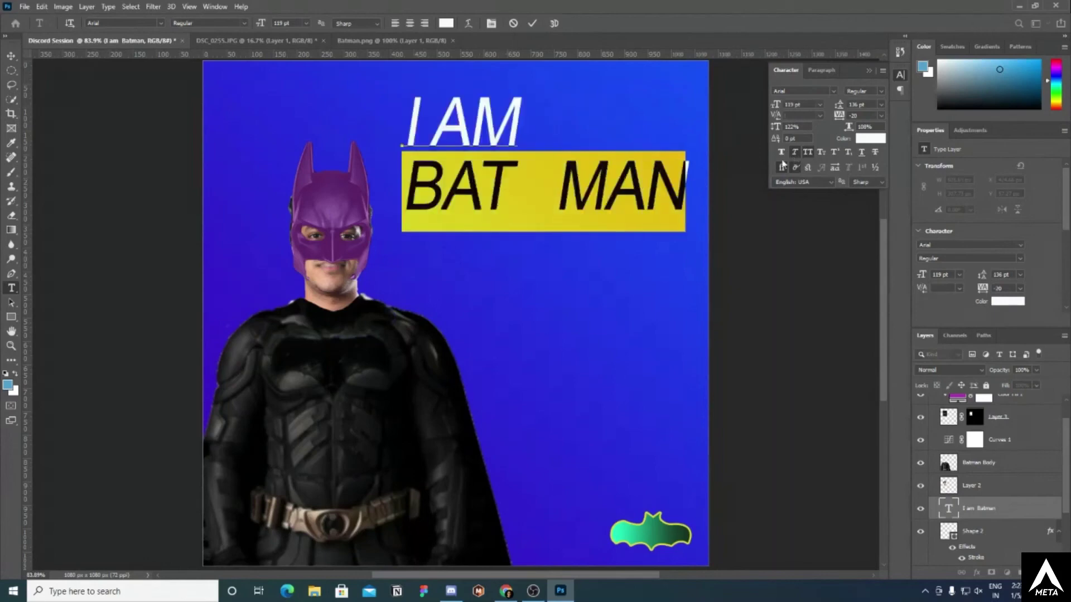
pyautogui.click(874, 153)
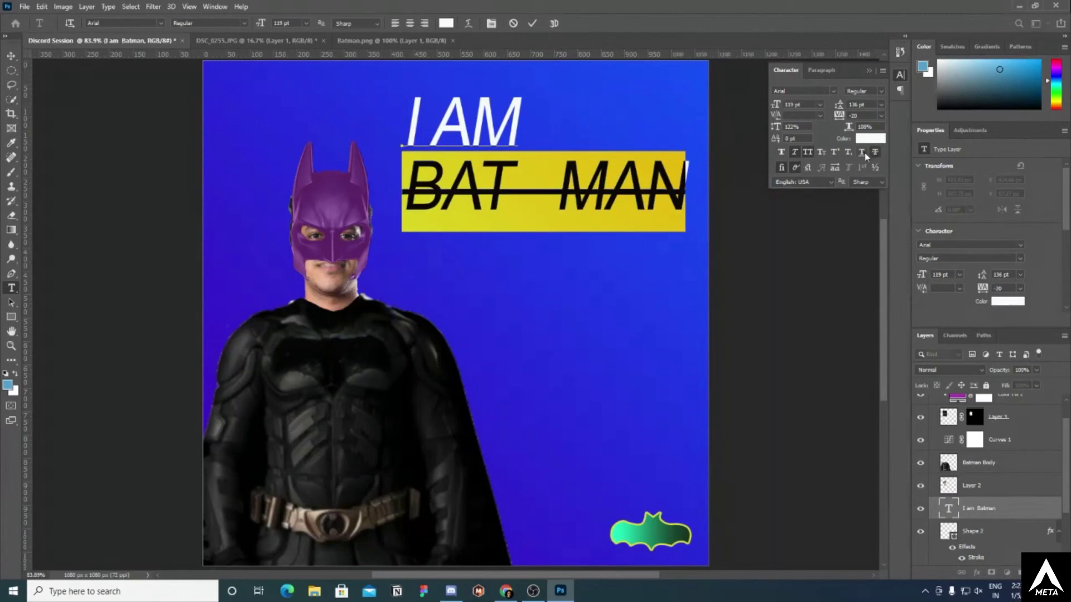
pyautogui.click(862, 153)
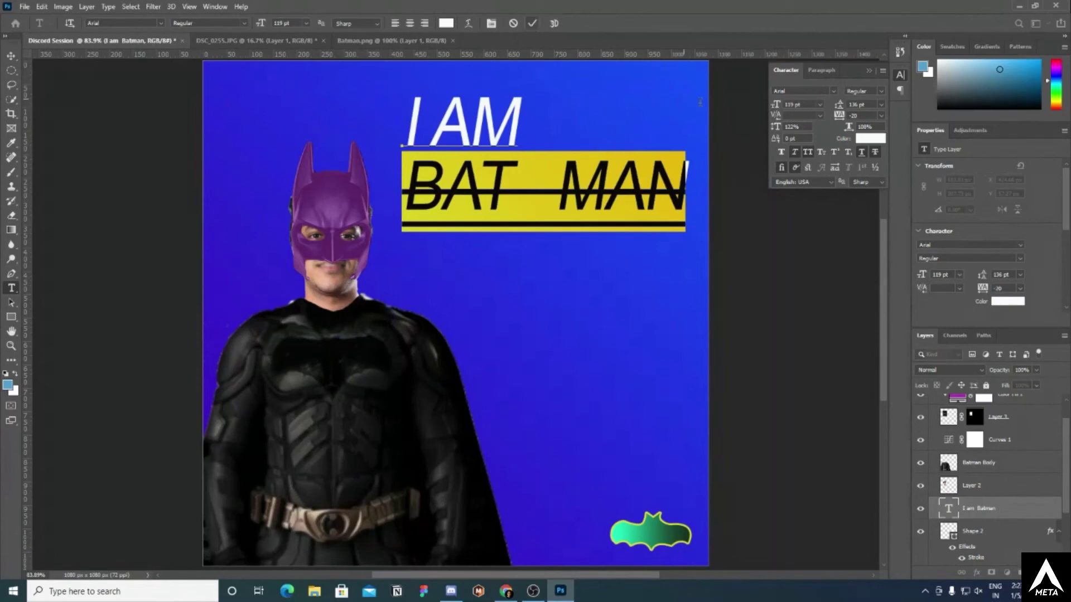
# - Remove the Strikethrough from "MAN" only
pyautogui.click(556, 181)
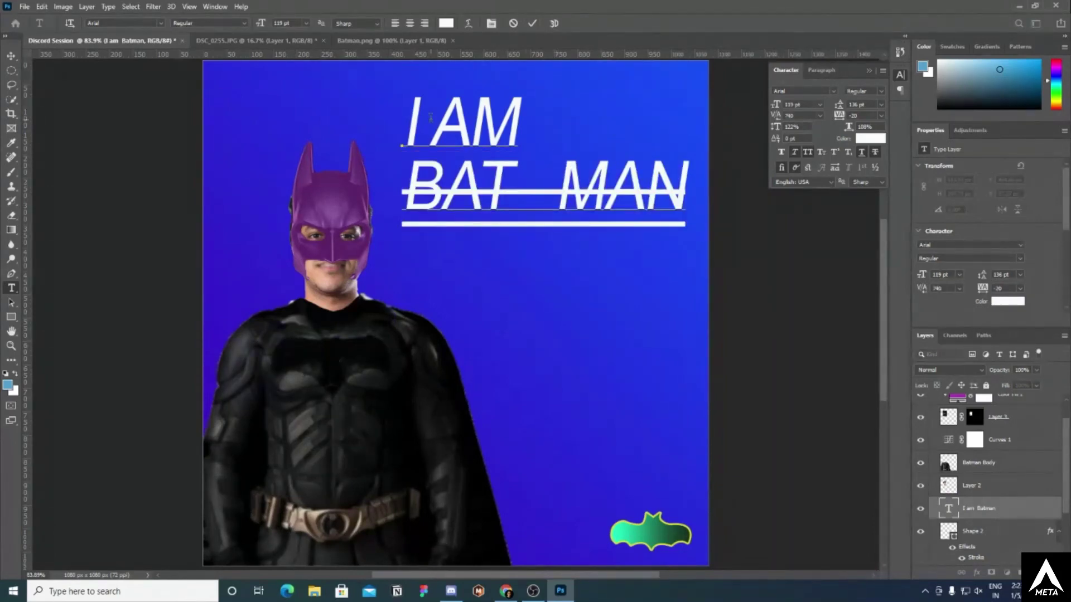
pyautogui.hotkey('shift', 'Right')
pyautogui.hotkey('shift', 'Right')
pyautogui.hotkey('shift', 'Right')
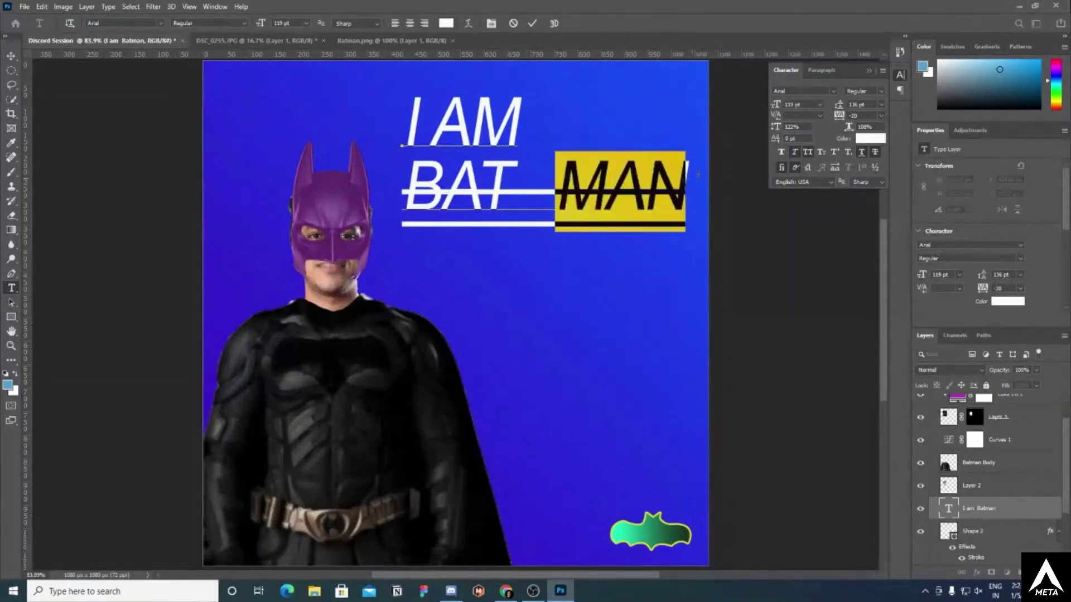
pyautogui.click(876, 152)
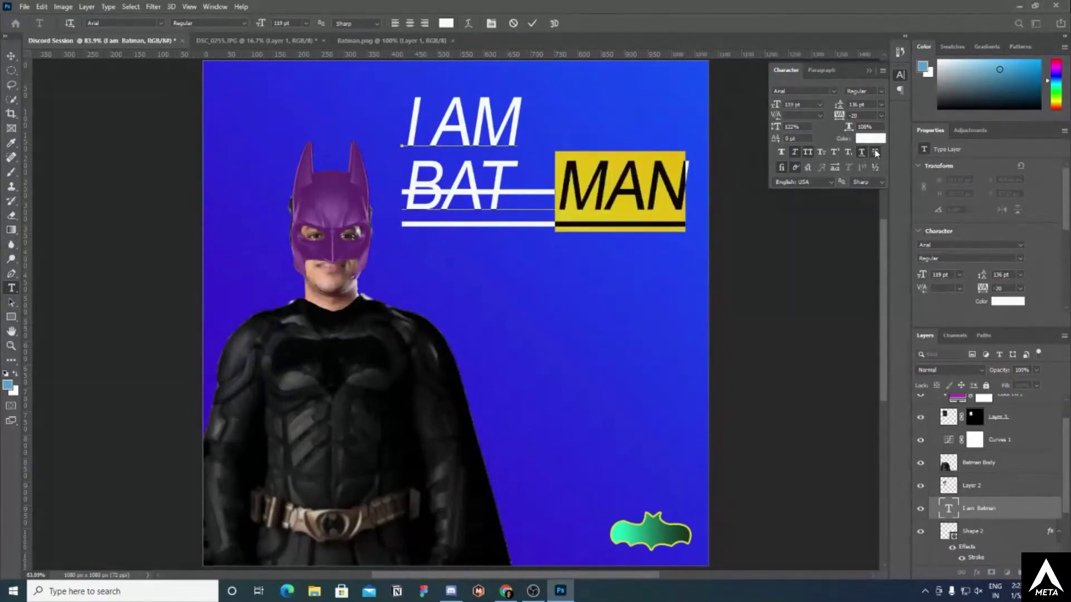
# - Set "MAN" to the Arial Black style, commit the edit and shift the text block about 50 px towards the figure
pyautogui.click(879, 93)
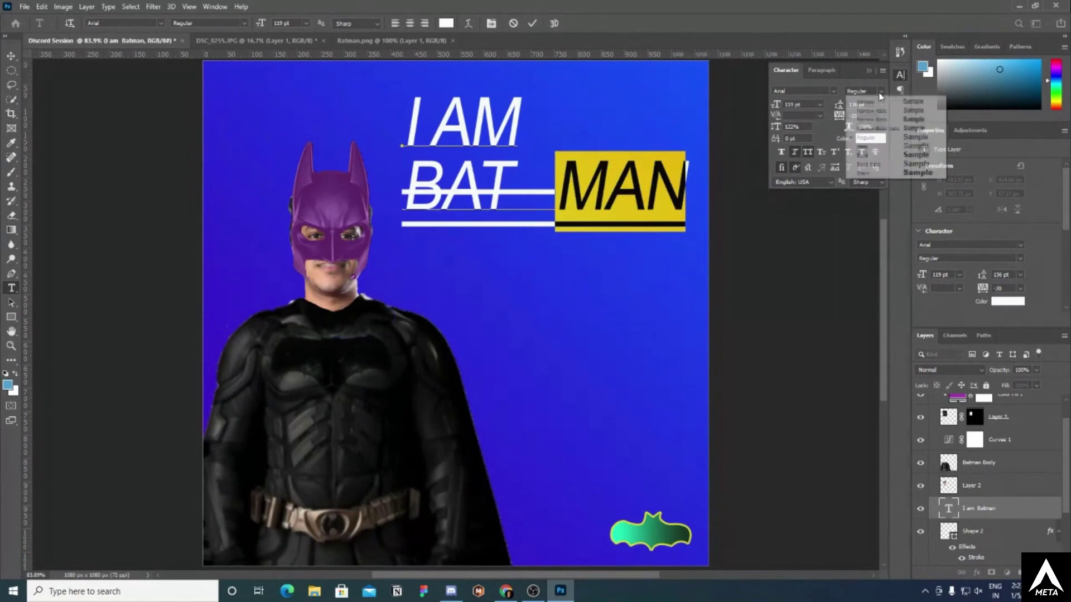
pyautogui.click(854, 175)
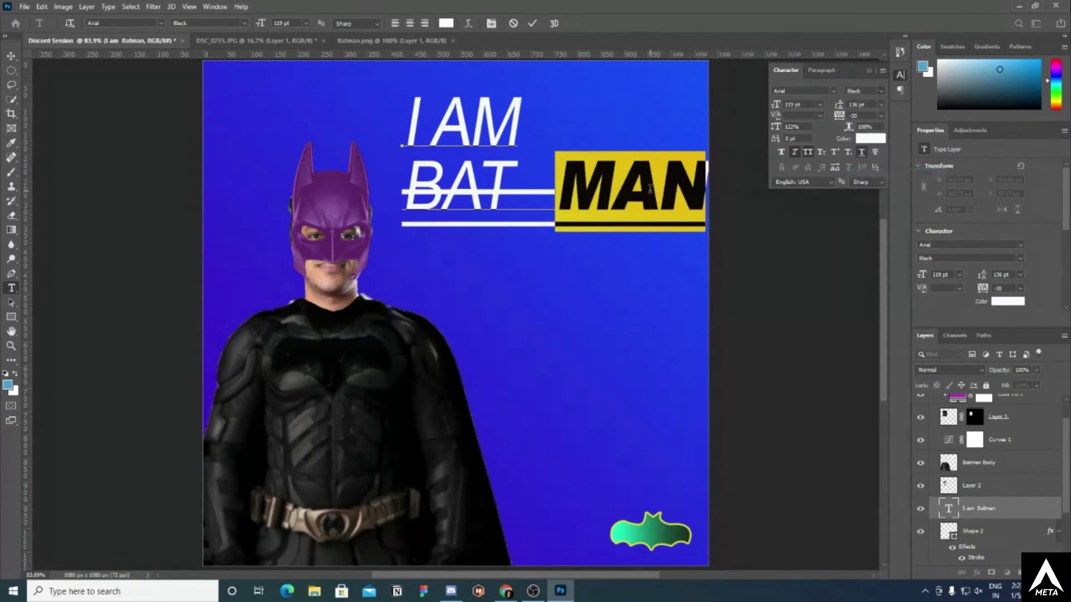
pyautogui.click(530, 24)
pyautogui.press('v')
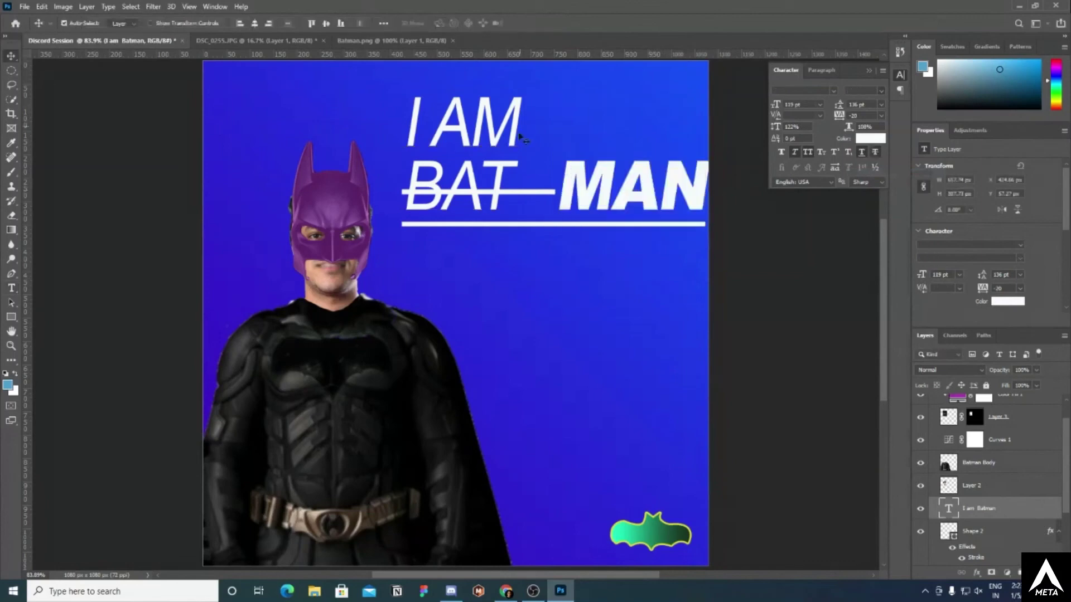
pyautogui.moveTo(501, 135); pyautogui.dragTo(480, 141)
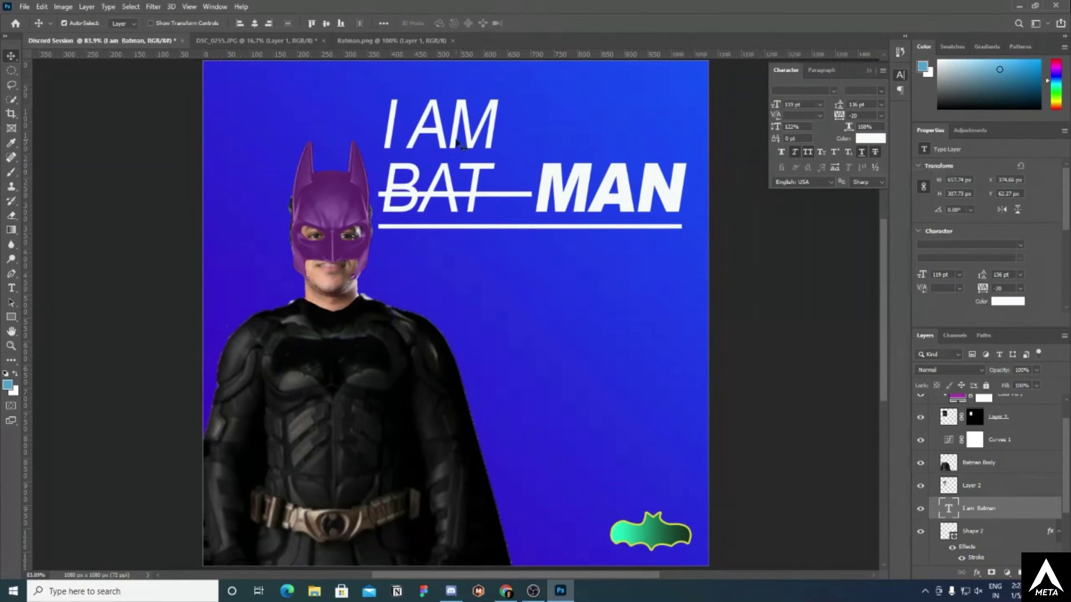
# - Reduce the font size of the "I AM" line to about 60 pt and commit the edit
pyautogui.doubleClick(457, 141)
pyautogui.click(491, 132)
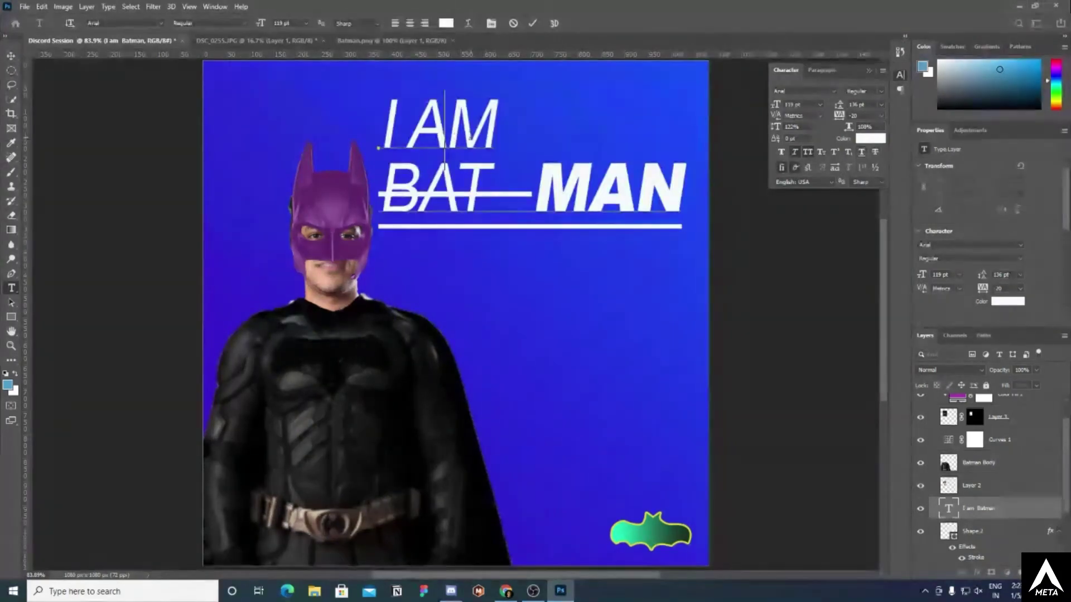
pyautogui.moveTo(491, 132); pyautogui.dragTo(389, 126)
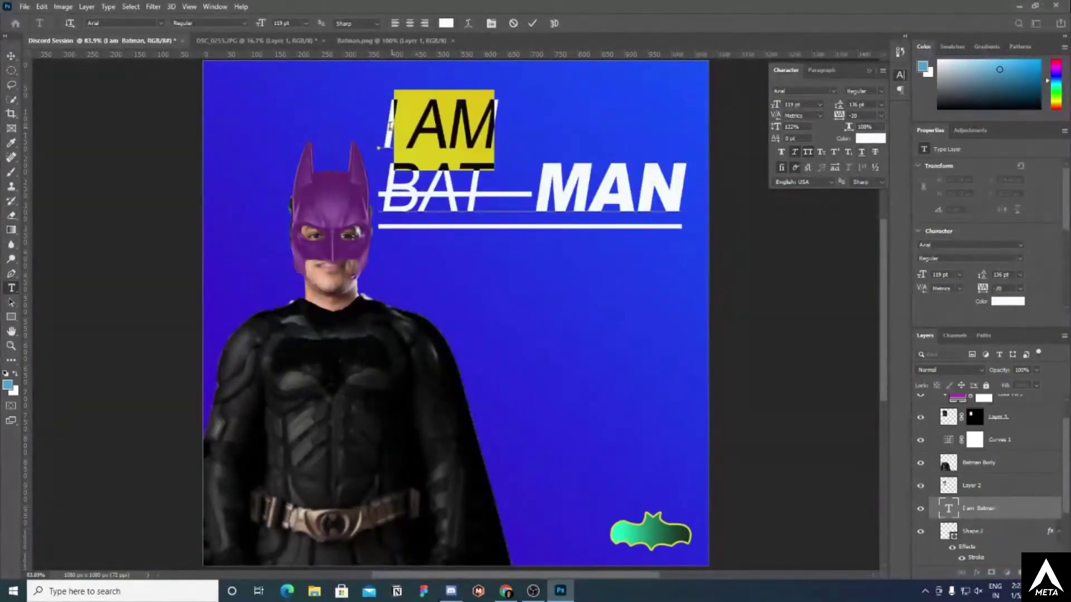
pyautogui.moveTo(494, 128); pyautogui.dragTo(365, 116)
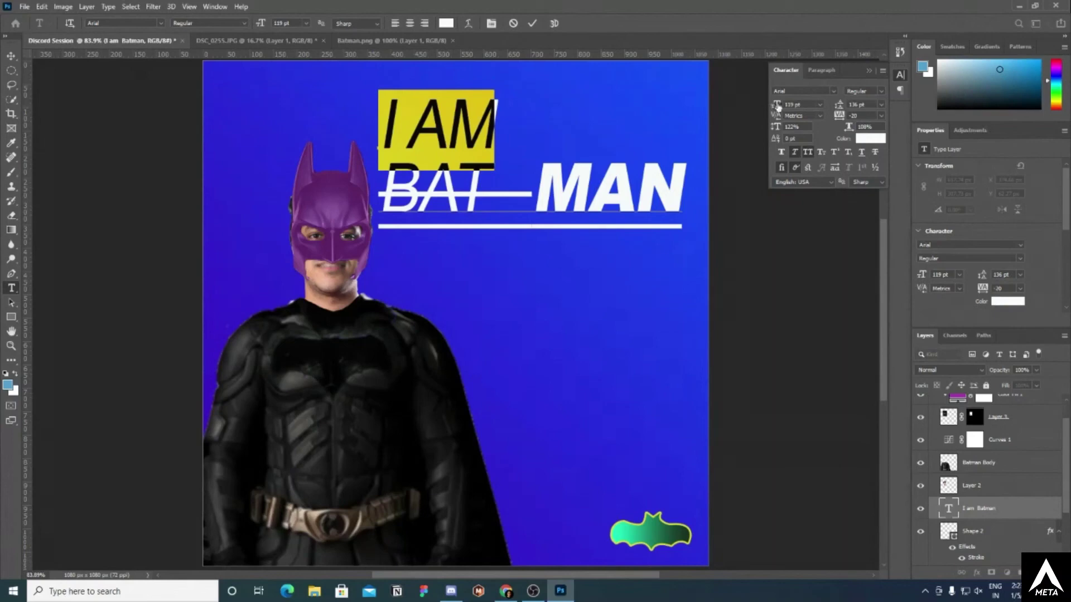
pyautogui.moveTo(776, 106); pyautogui.dragTo(616, 82)
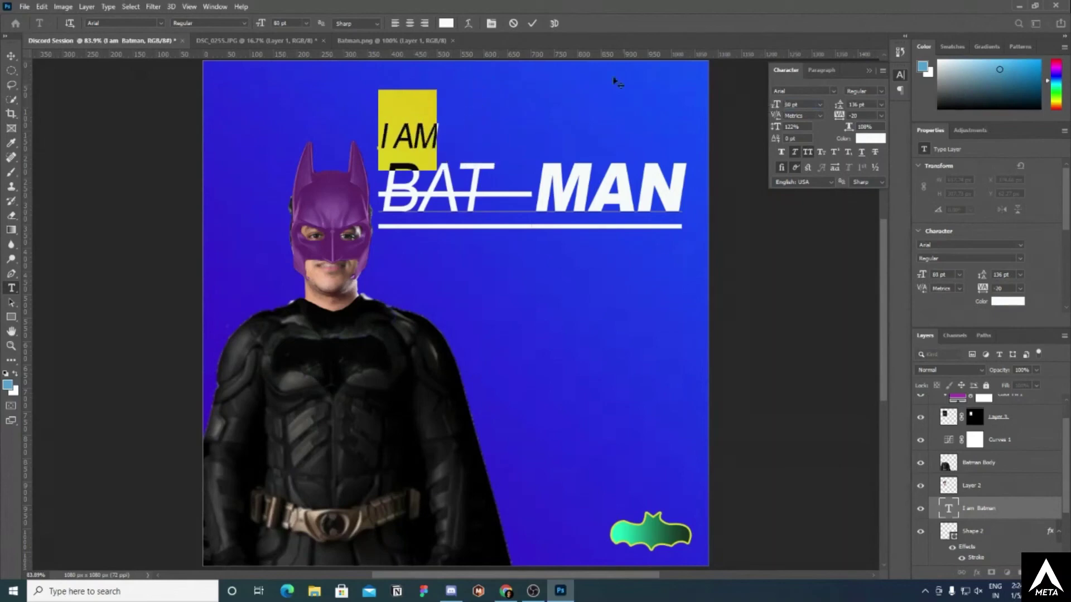
pyautogui.click(532, 23)
pyautogui.press('v')
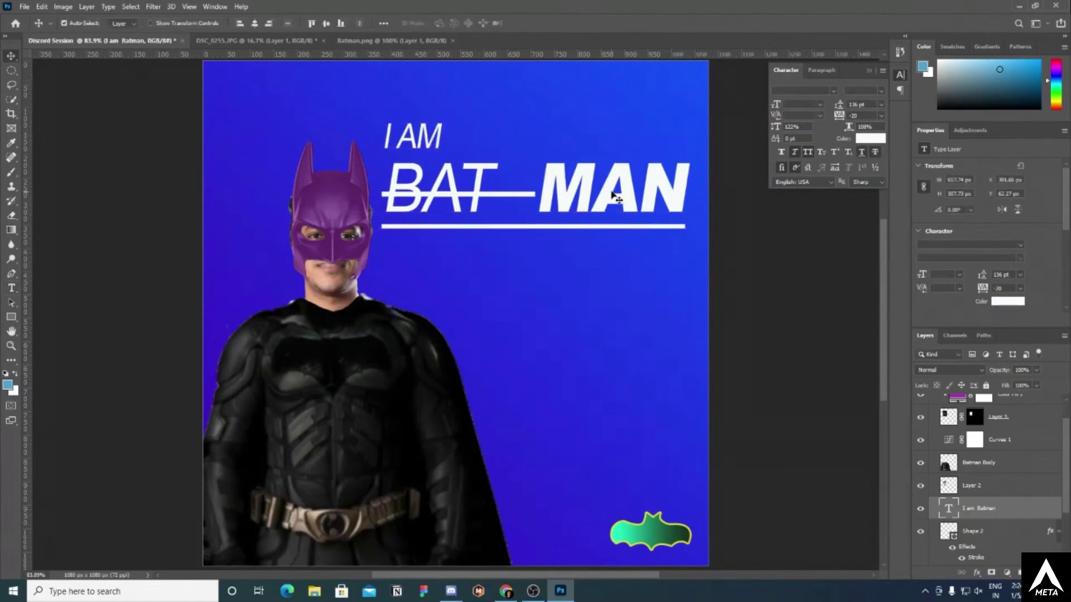
# - Recolor the word "MAN" to dark slate #31424c and commit the text edit
pyautogui.doubleClick(613, 196)
pyautogui.click(636, 192)
pyautogui.moveTo(535, 192); pyautogui.dragTo(685, 173)
pyautogui.click(446, 23)
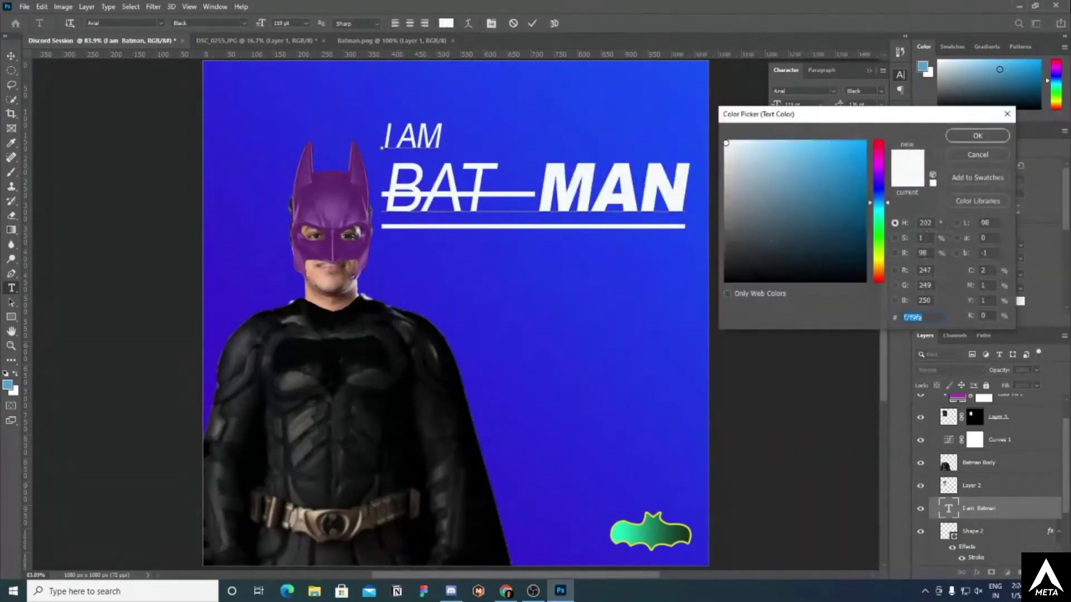
pyautogui.click(774, 239)
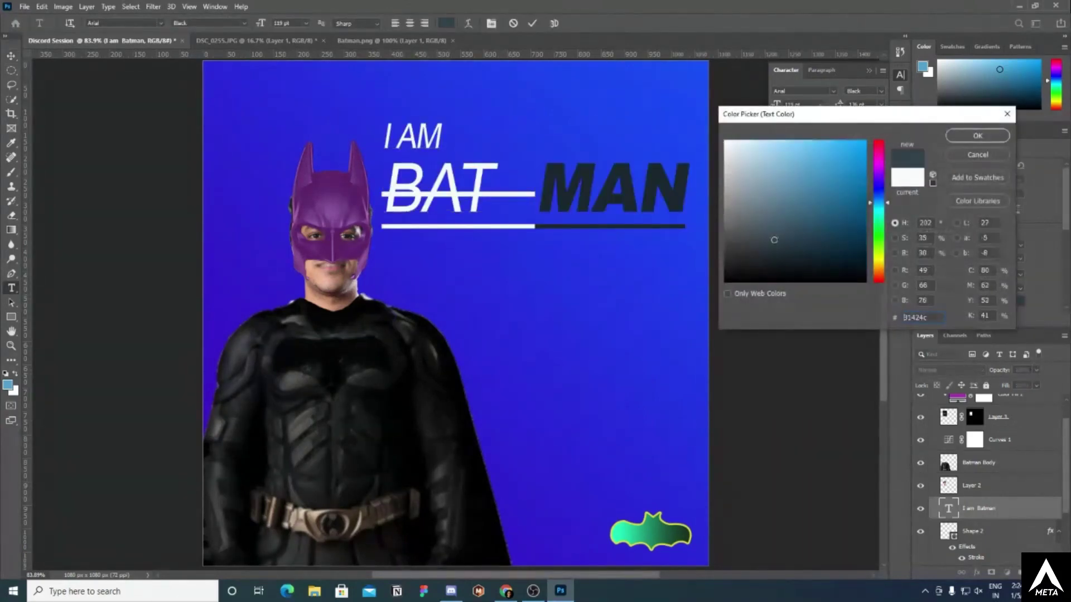
pyautogui.click(955, 135)
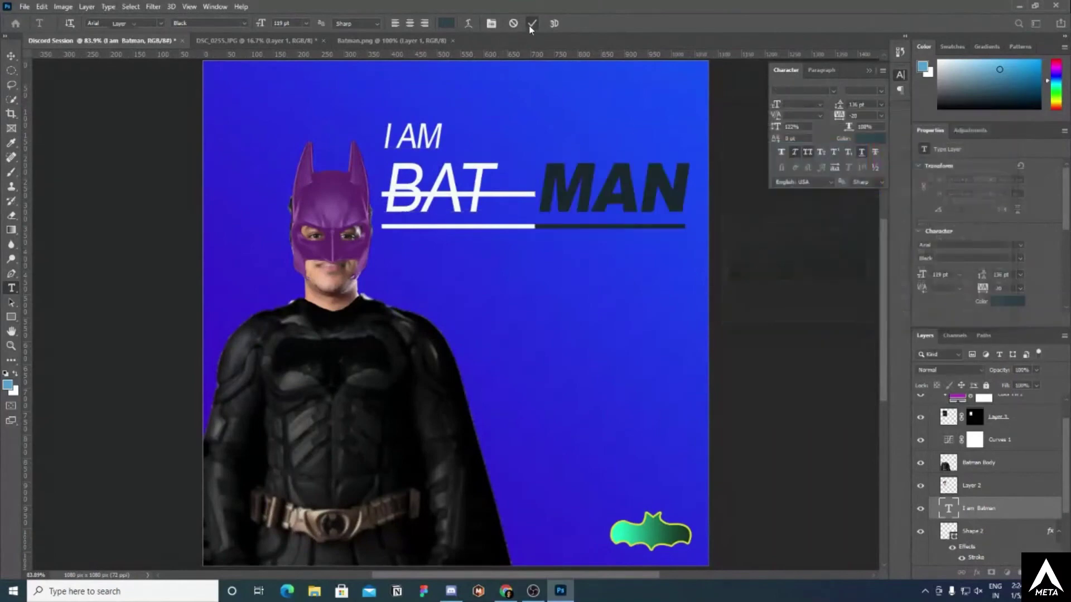
pyautogui.click(428, 300)
pyautogui.press('v')
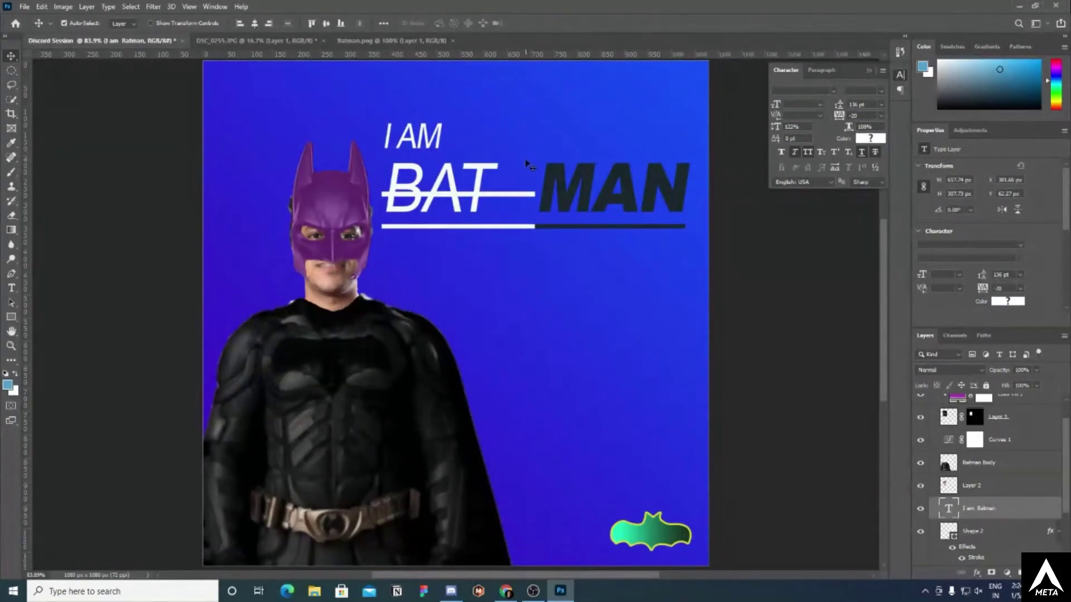
# - Activate the Rounded Rectangle tool and set the foreground color to yellow #f4ef60
pyautogui.click(10, 317)
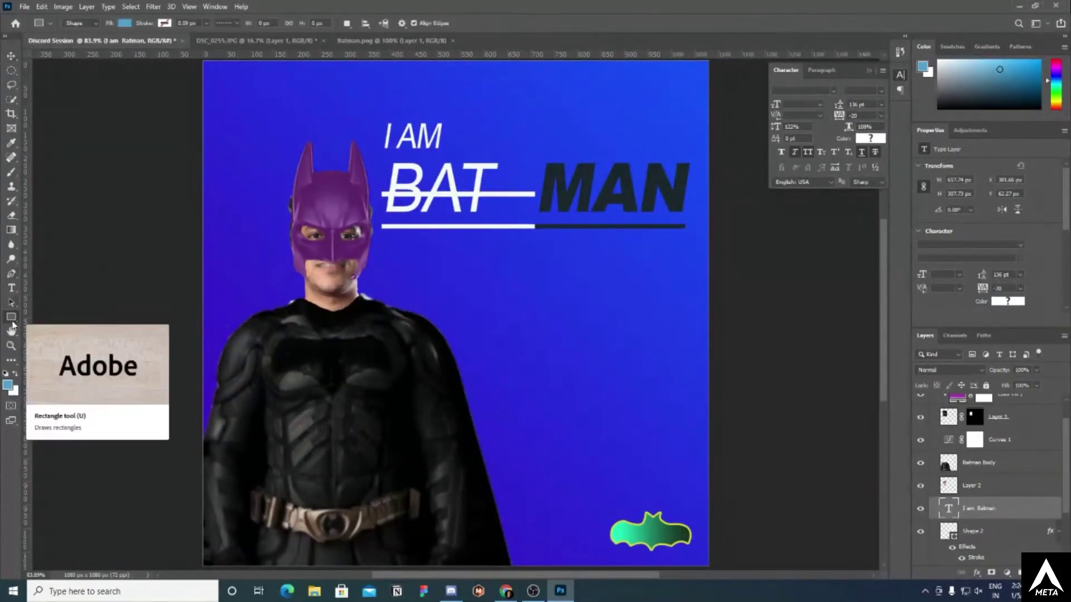
pyautogui.click(13, 317)
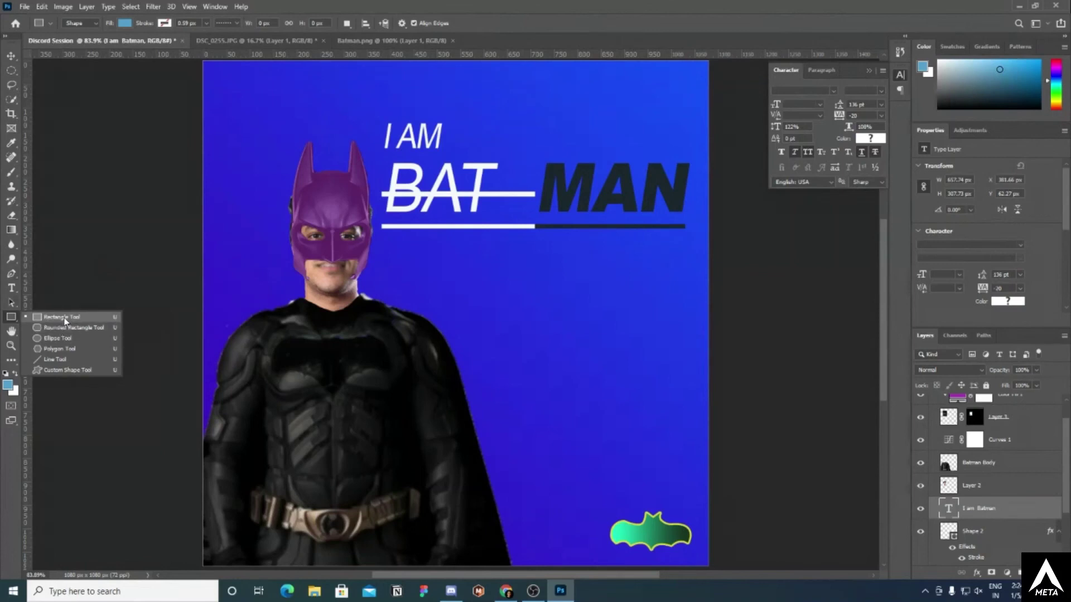
pyautogui.click(65, 327)
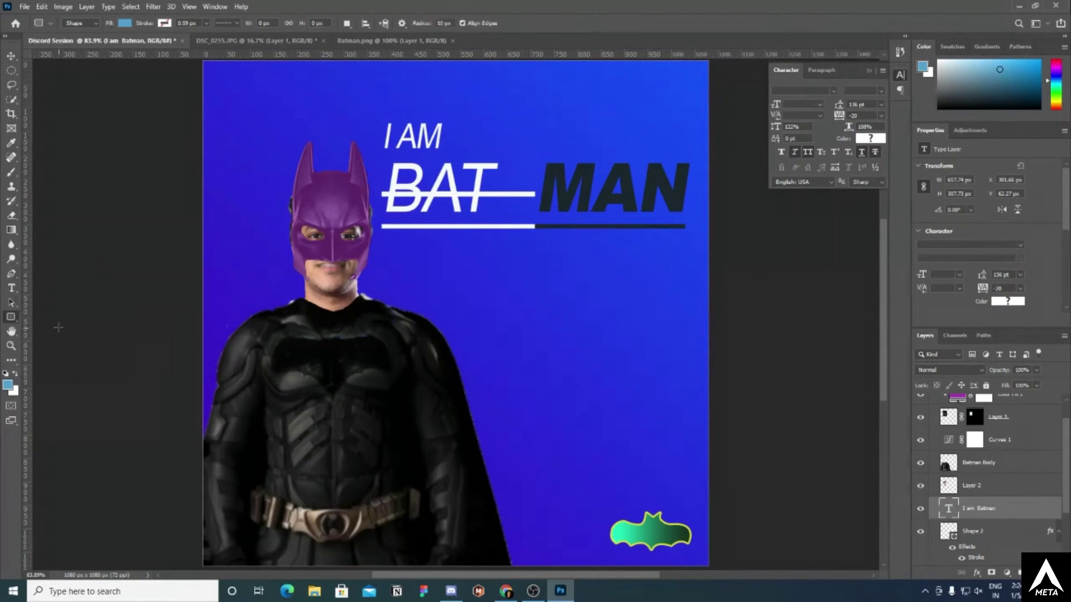
pyautogui.click(8, 385)
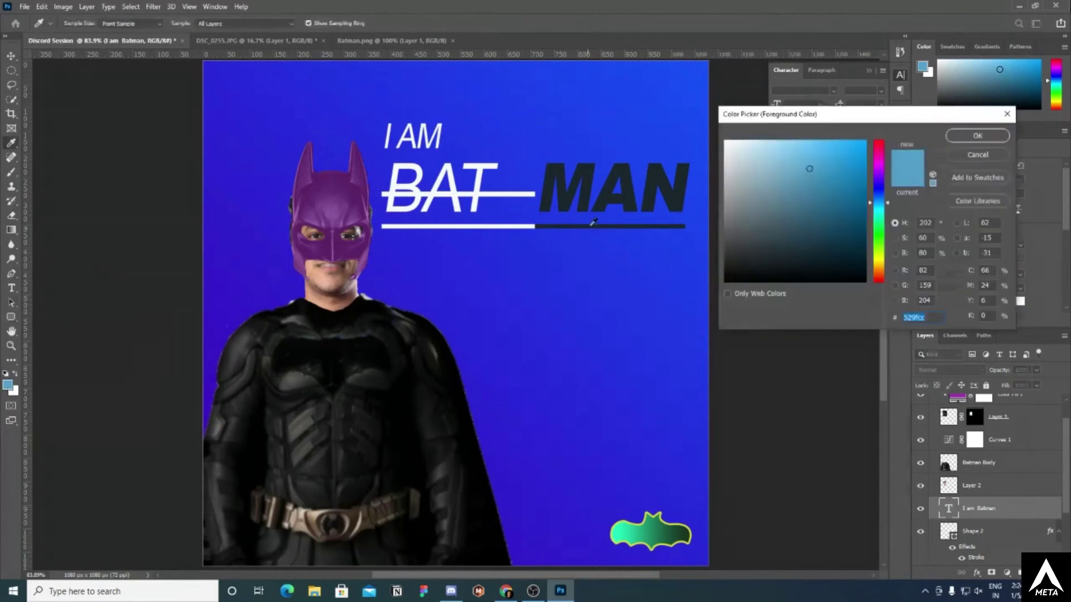
pyautogui.click(734, 168)
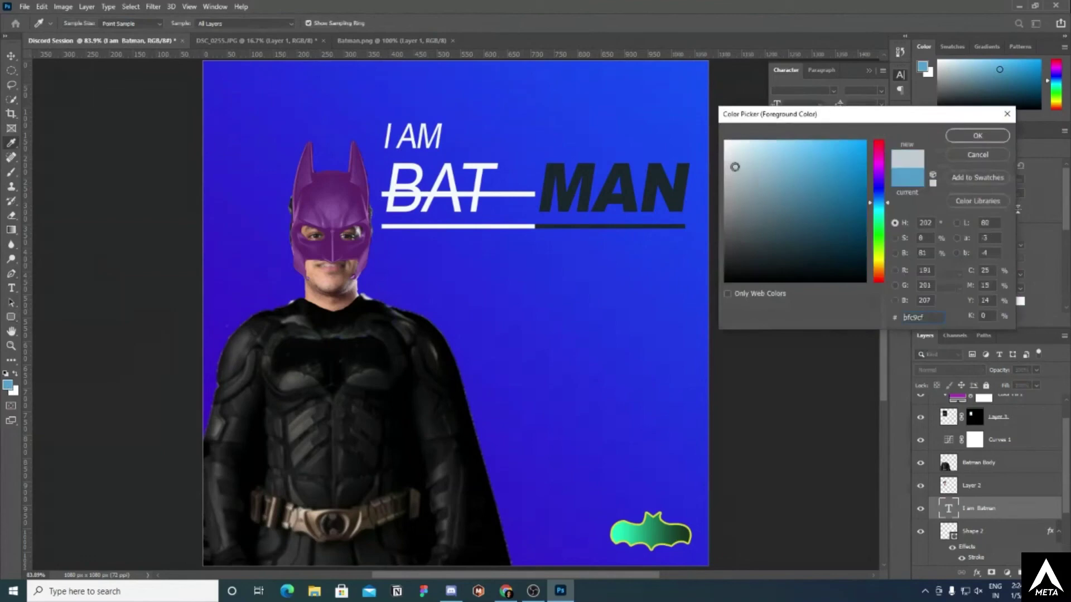
pyautogui.click(732, 150)
pyautogui.click(731, 148)
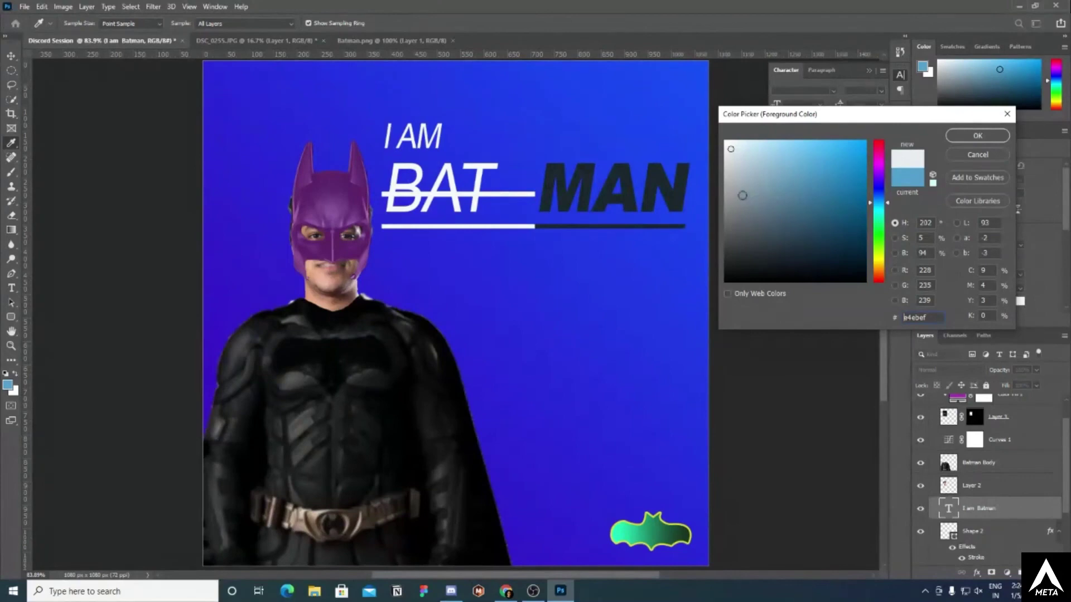
pyautogui.click(881, 260)
pyautogui.click(848, 162)
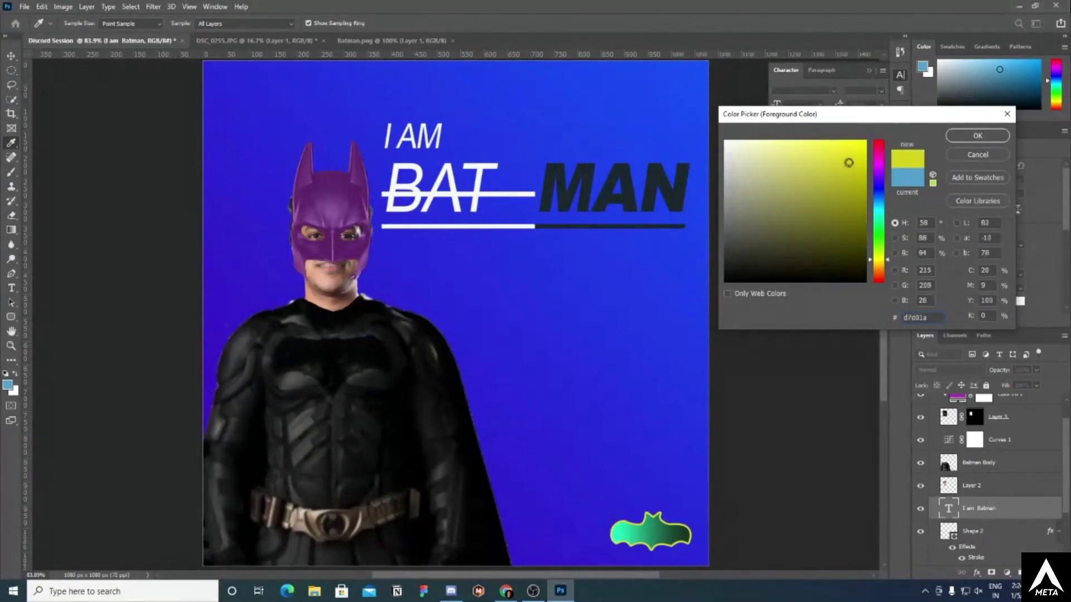
pyautogui.click(816, 179)
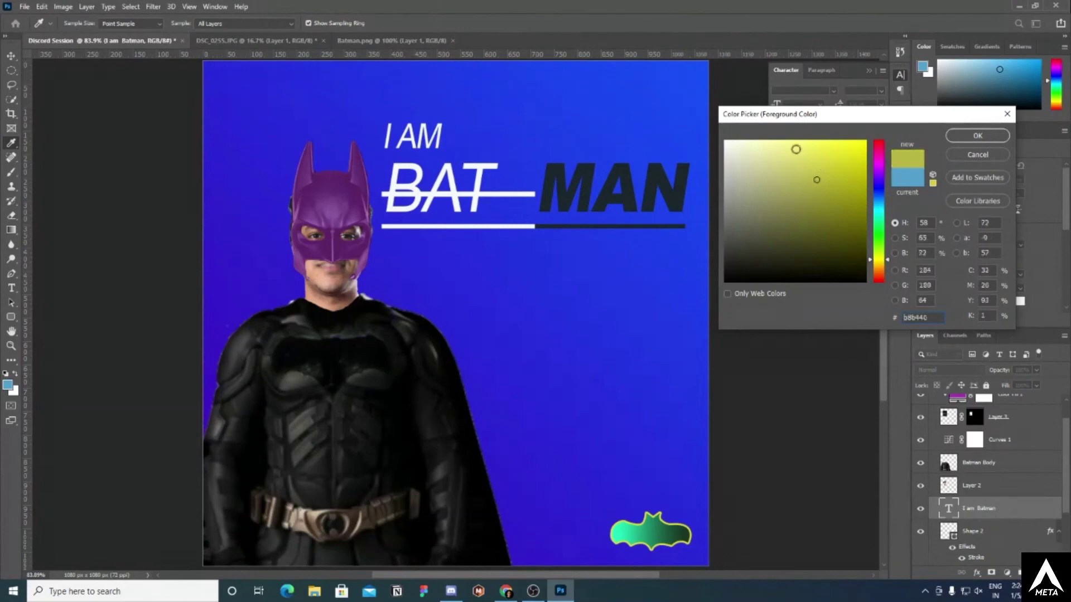
pyautogui.moveTo(796, 149); pyautogui.dragTo(810, 146)
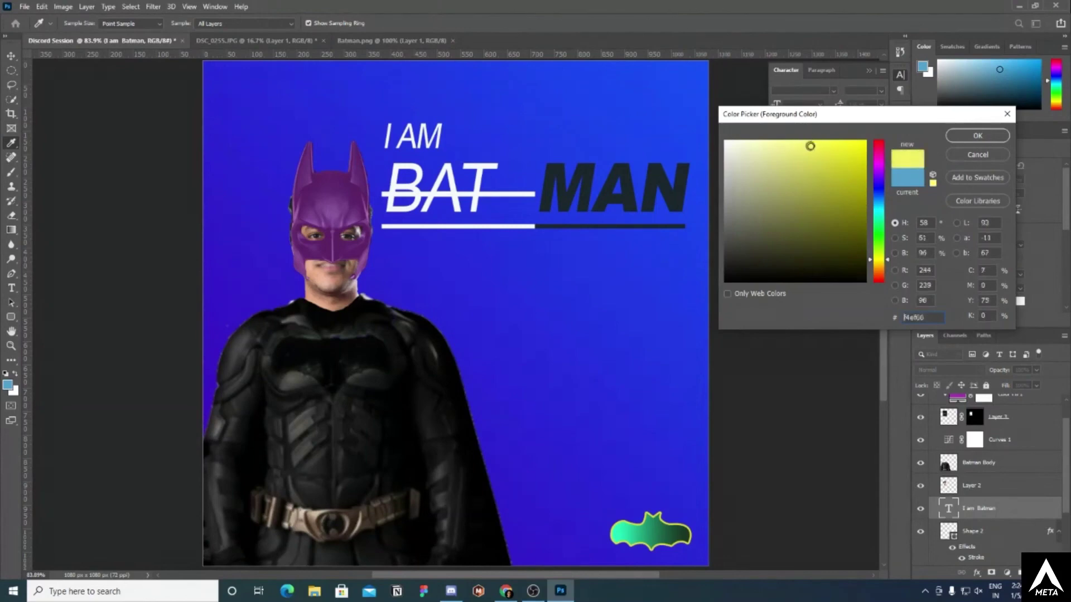
pyautogui.click(974, 136)
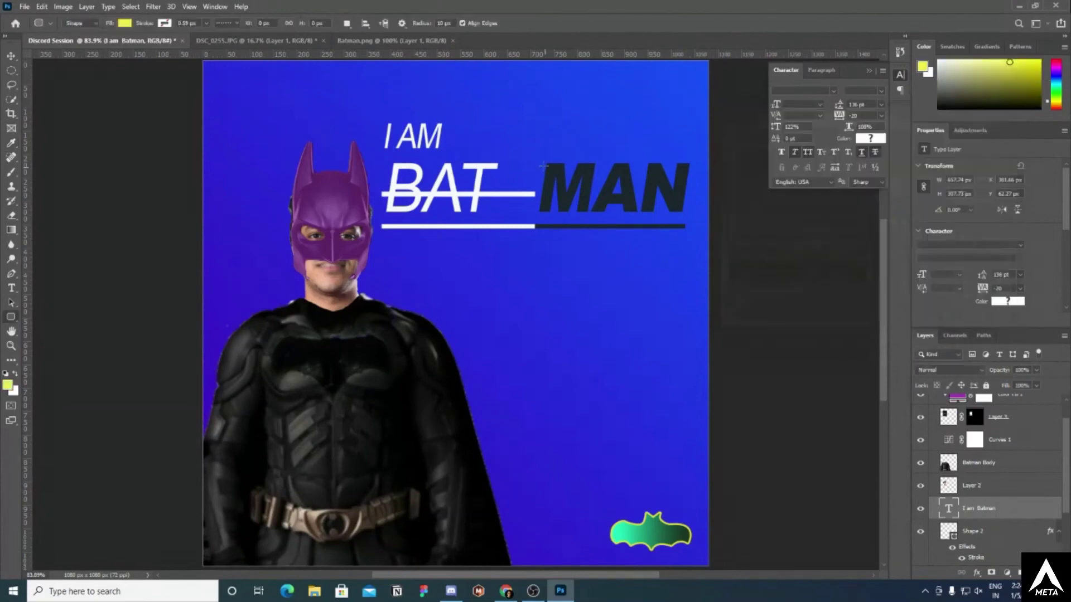
# - Draw a rounded rectangle of about 346 × 151 px over "MAN" and place its layer beneath the text layer
pyautogui.moveTo(533, 159); pyautogui.dragTo(695, 228)
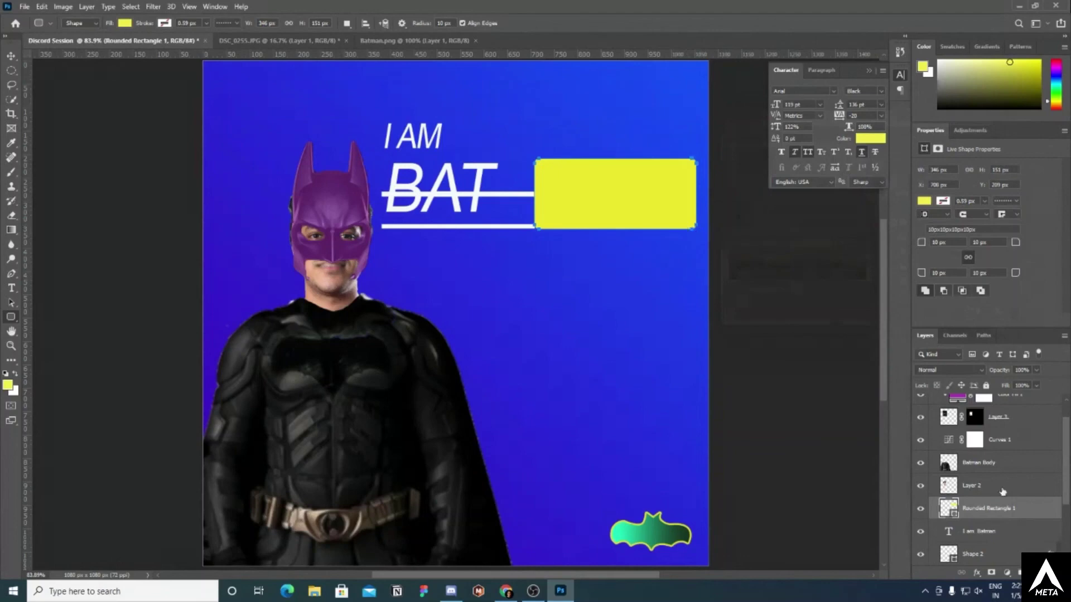
pyautogui.scroll(-3, 1001, 498)
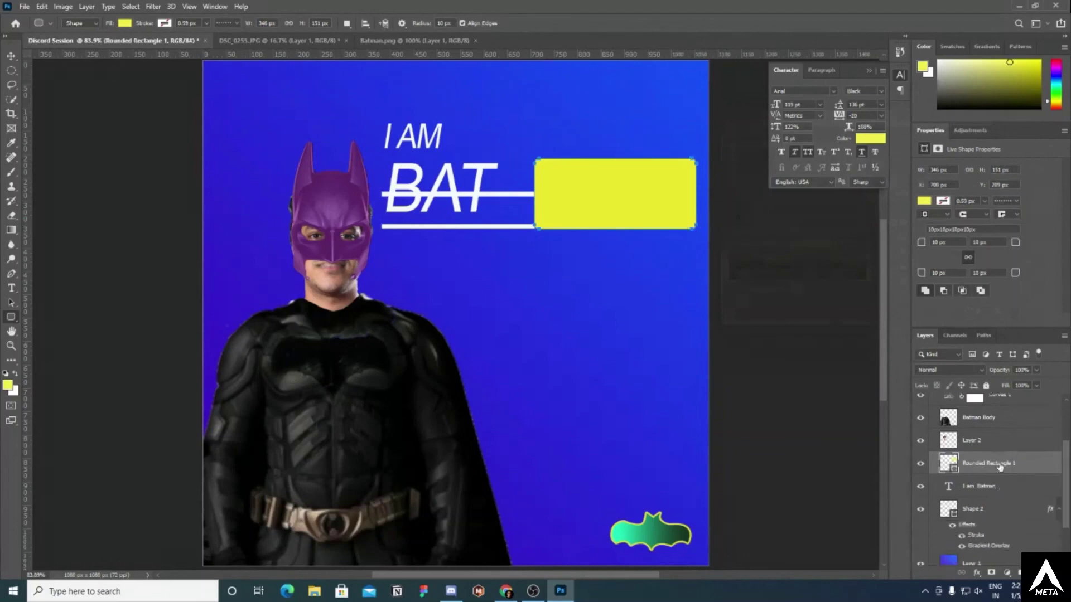
pyautogui.moveTo(991, 465); pyautogui.dragTo(994, 492)
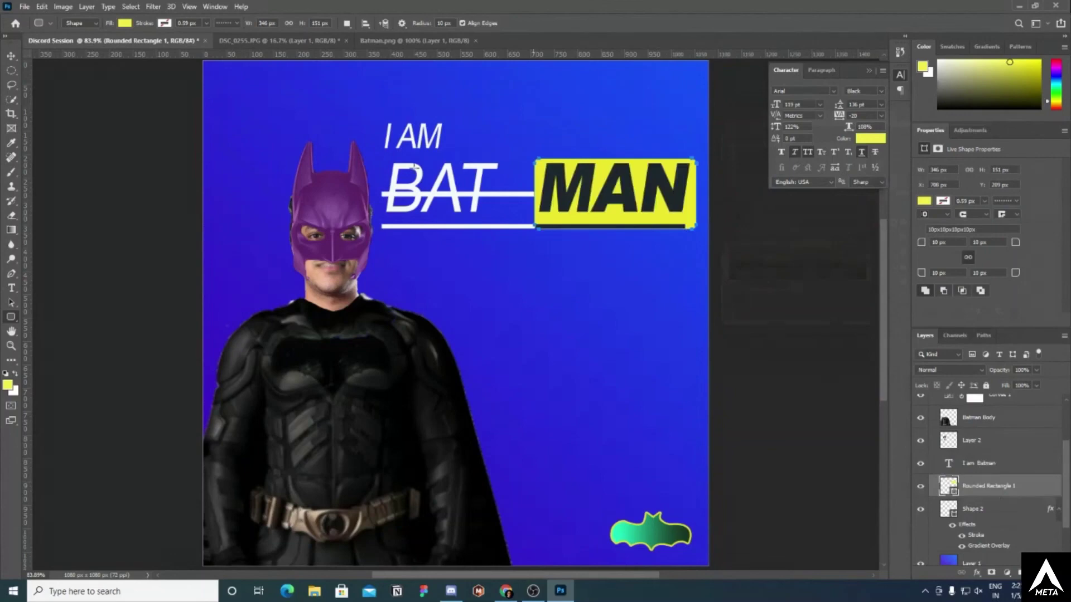
pyautogui.click(10, 52)
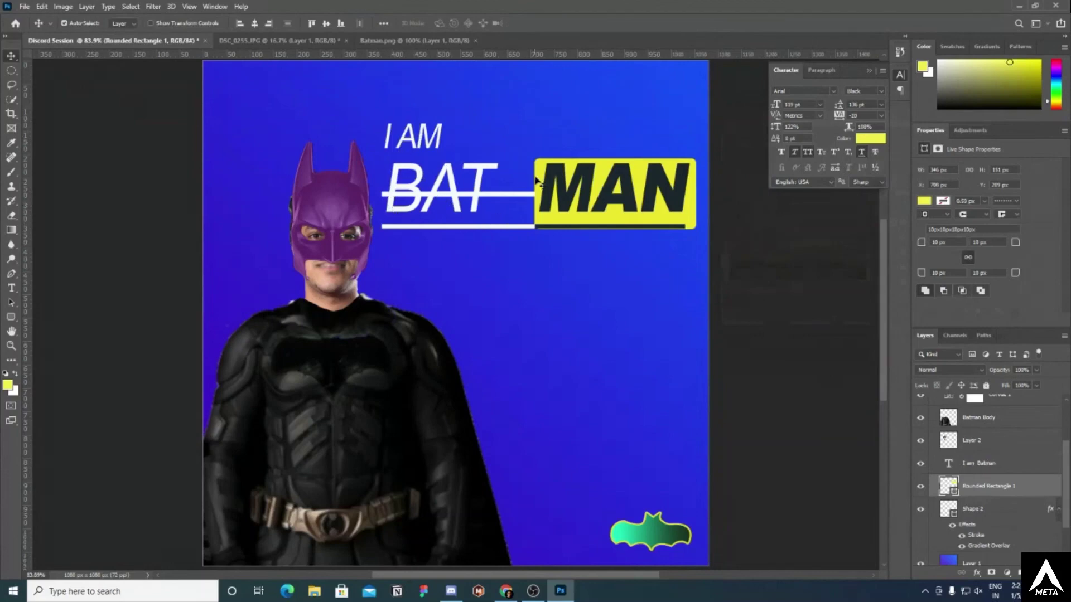
pyautogui.click(869, 71)
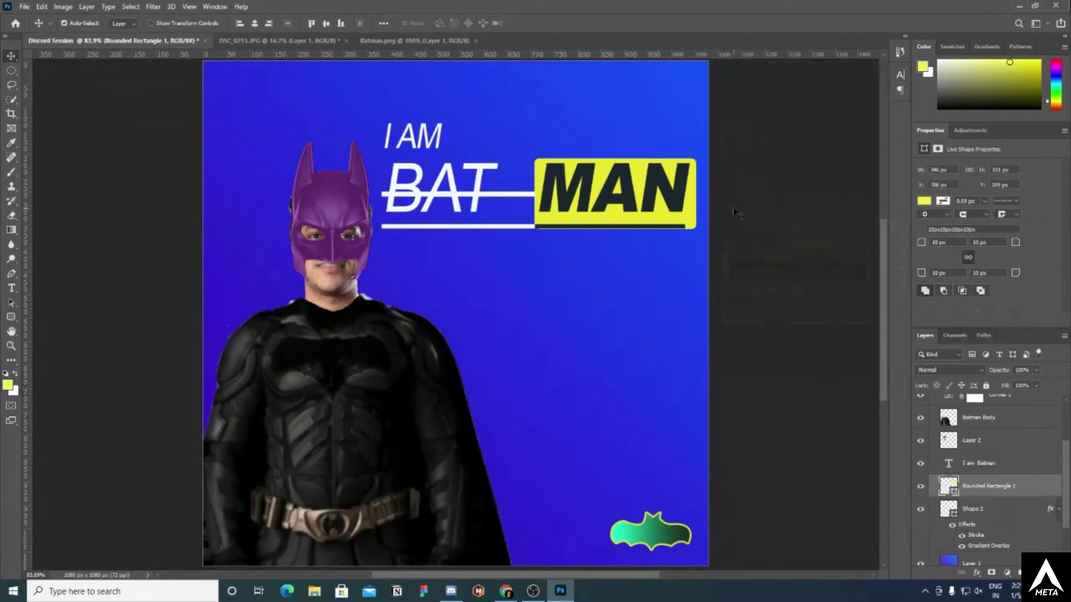
# - Duplicate the "Screen 1 Carousel" artboard within the same document as "Screen 1 Carousel copy"
pyautogui.press('ctrl')
pyautogui.press('ctrl')
pyautogui.hotkey('ctrl', '-')
pyautogui.hotkey('ctrl', '-')
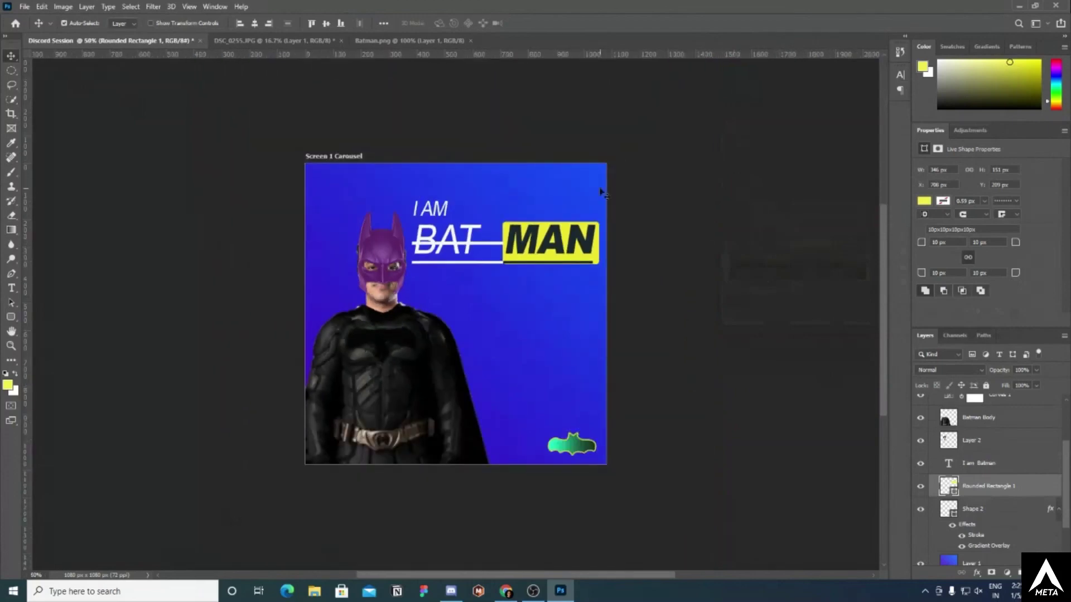
pyautogui.click(334, 158)
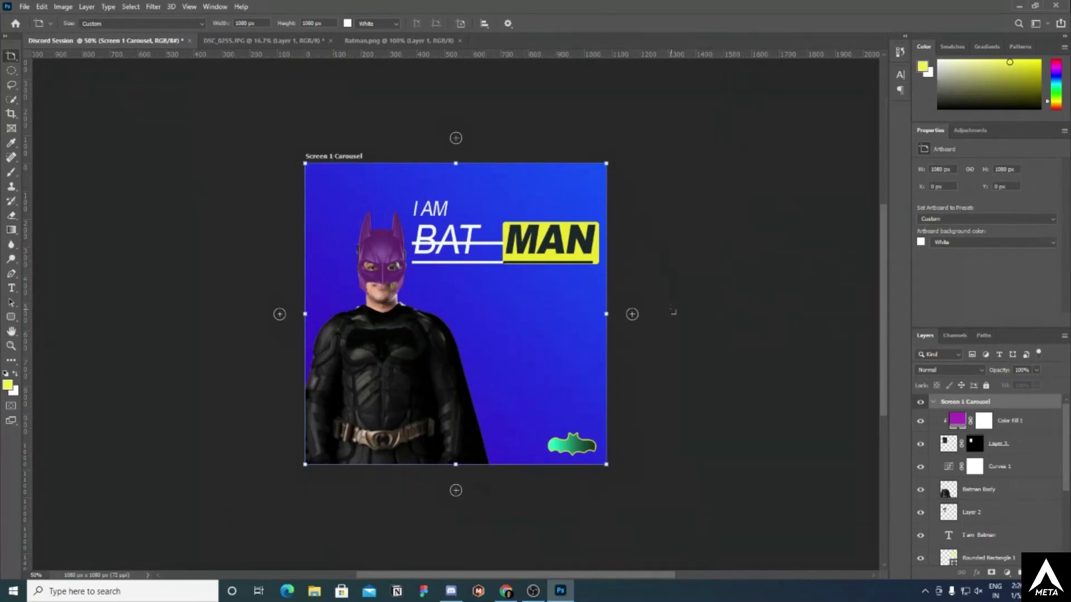
pyautogui.rightClick(341, 161)
pyautogui.click(342, 163)
pyautogui.click(87, 7)
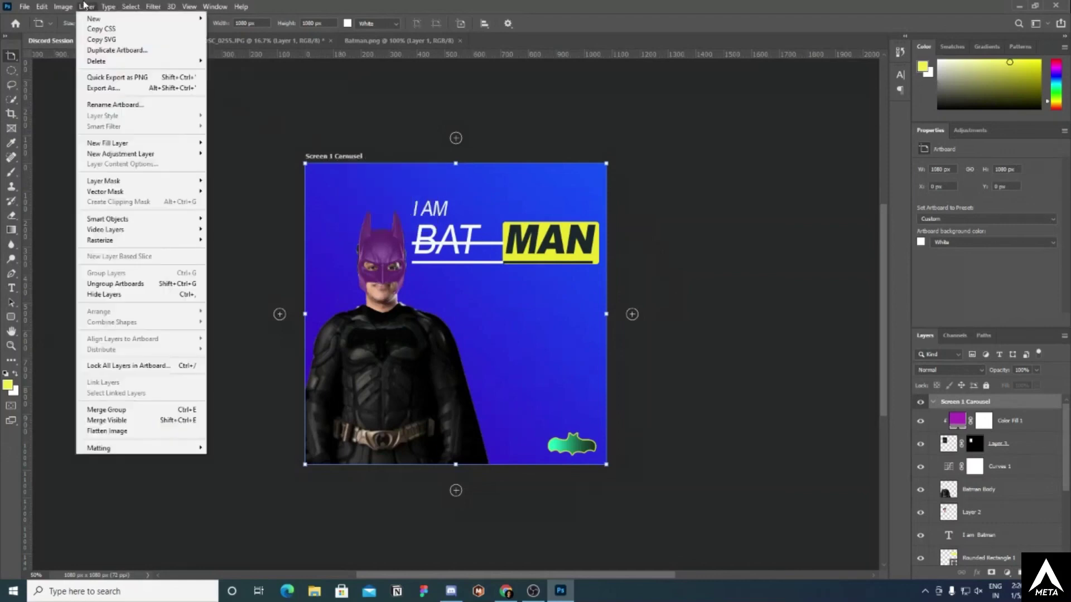
pyautogui.click(101, 51)
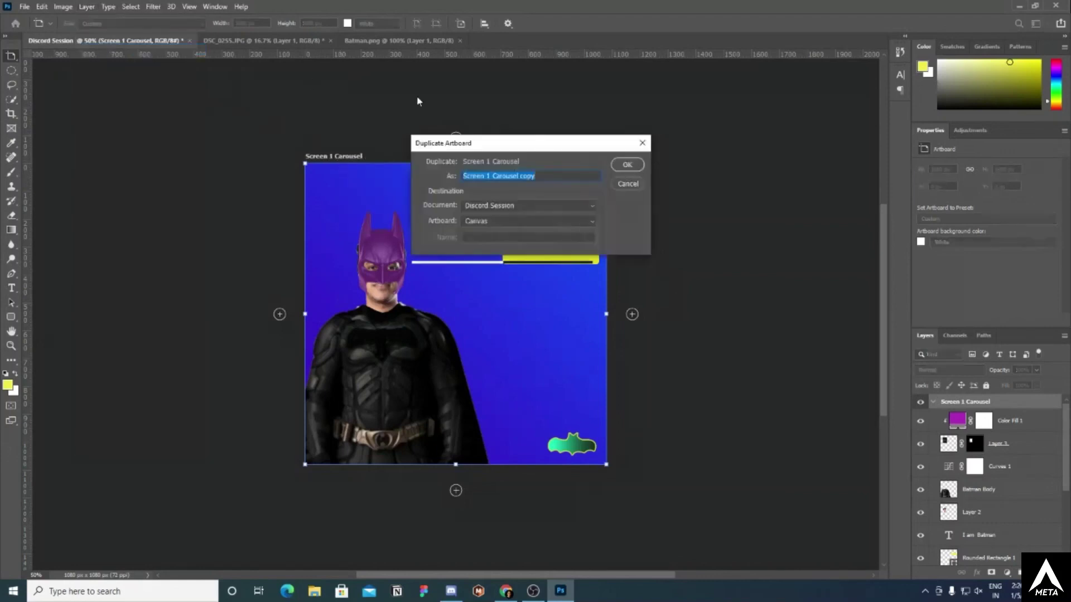
pyautogui.click(626, 166)
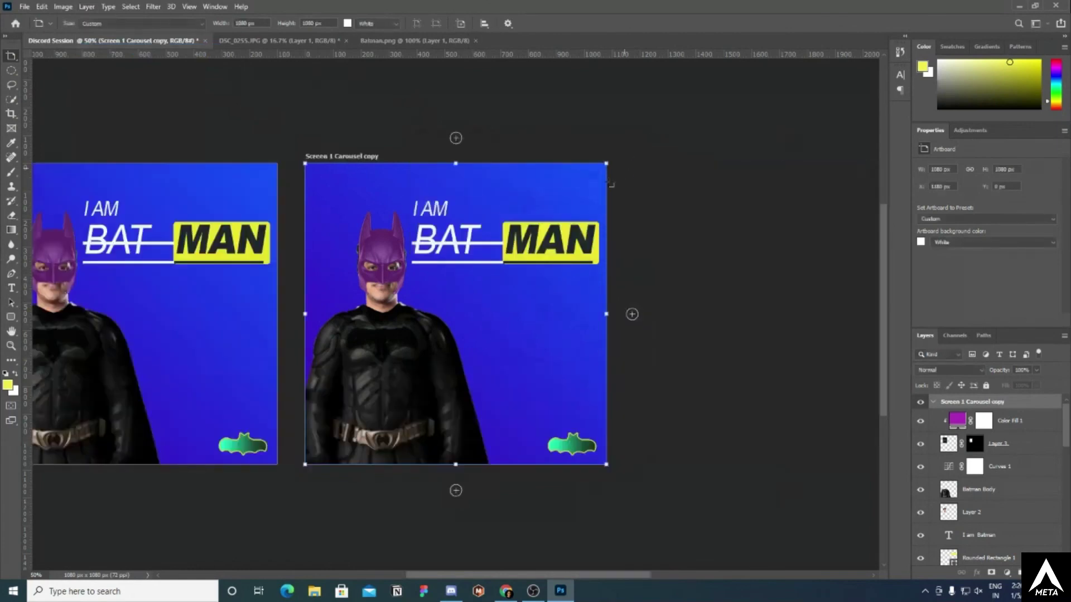
# - Delete the "I am Batman" text and yellow rounded rectangle from "Screen 1 Carousel copy", and start a new text layer near its top edge
pyautogui.moveTo(496, 575); pyautogui.dragTo(462, 576)
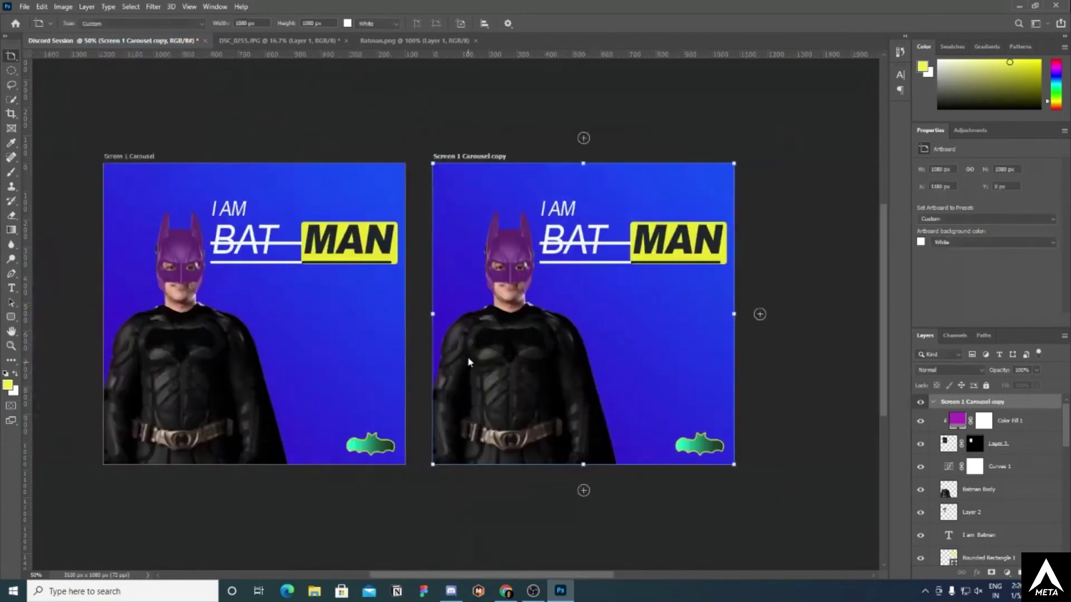
pyautogui.press('v')
pyautogui.click(596, 240)
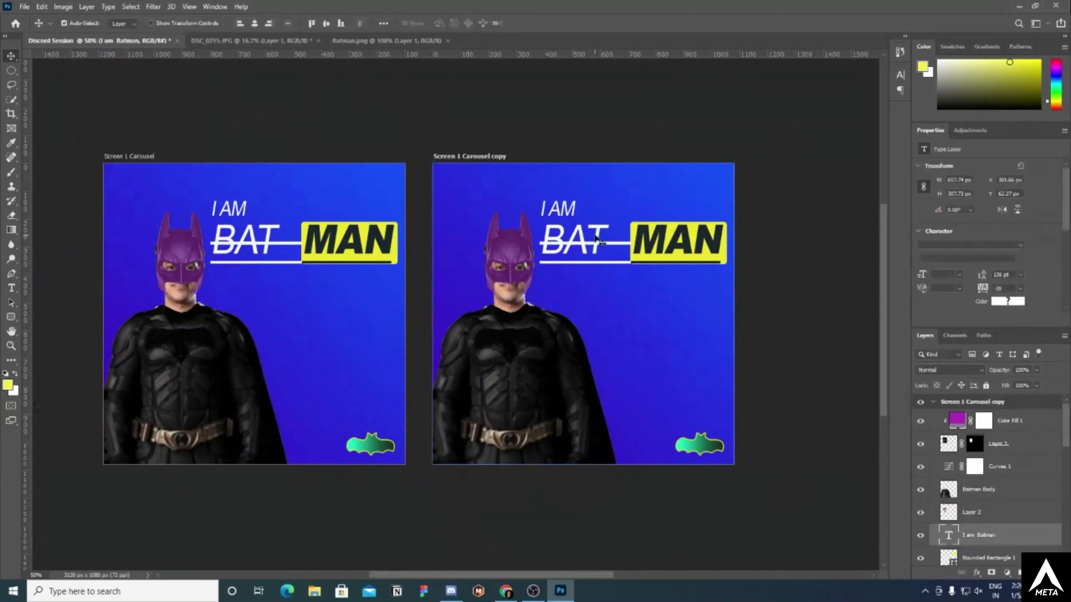
pyautogui.press('Delete')
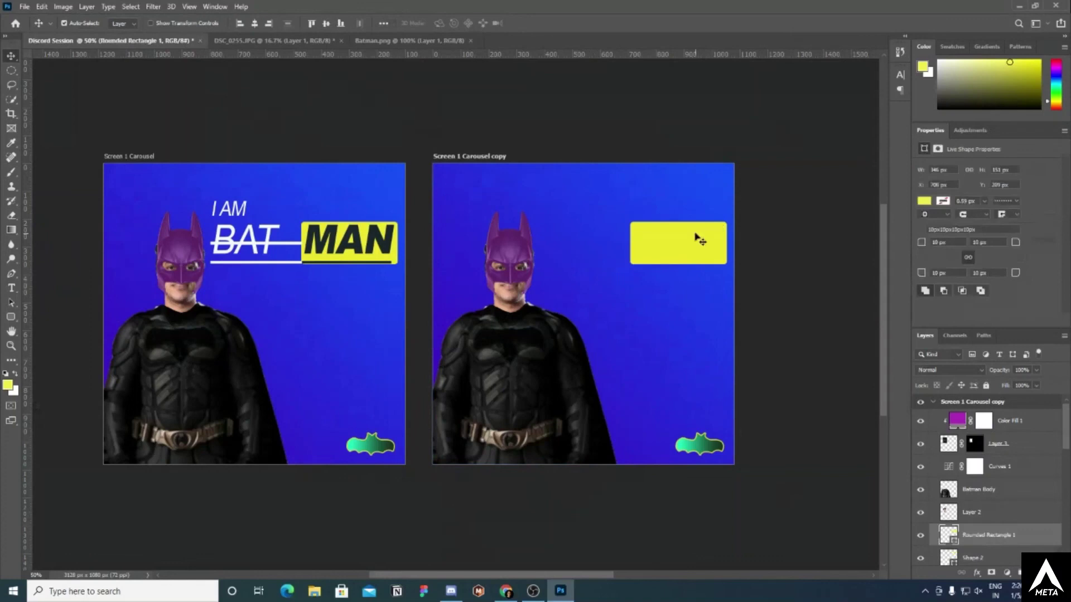
pyautogui.press('Delete')
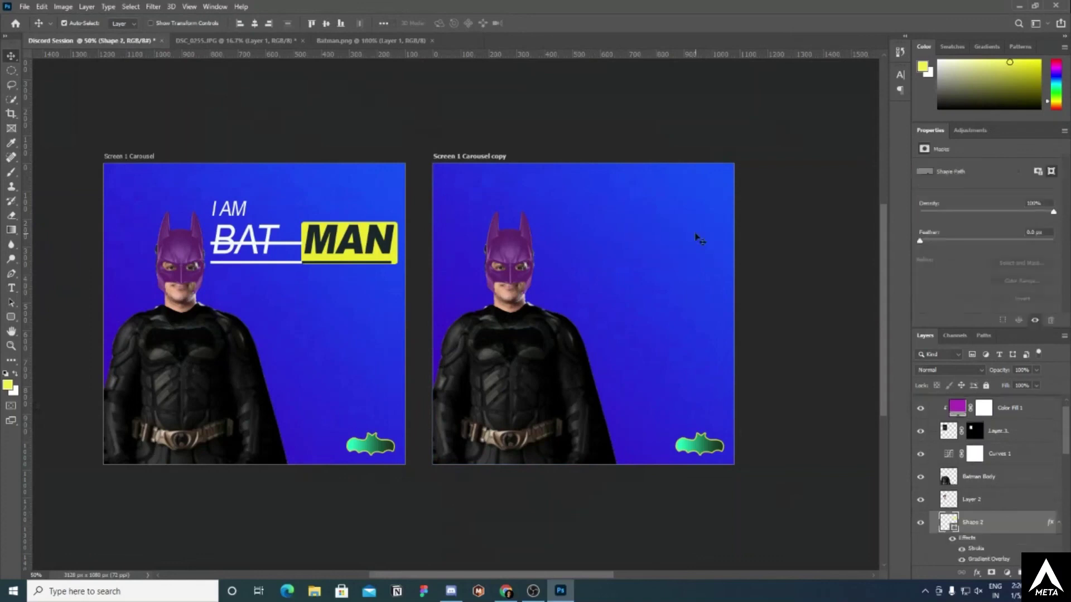
pyautogui.click(13, 289)
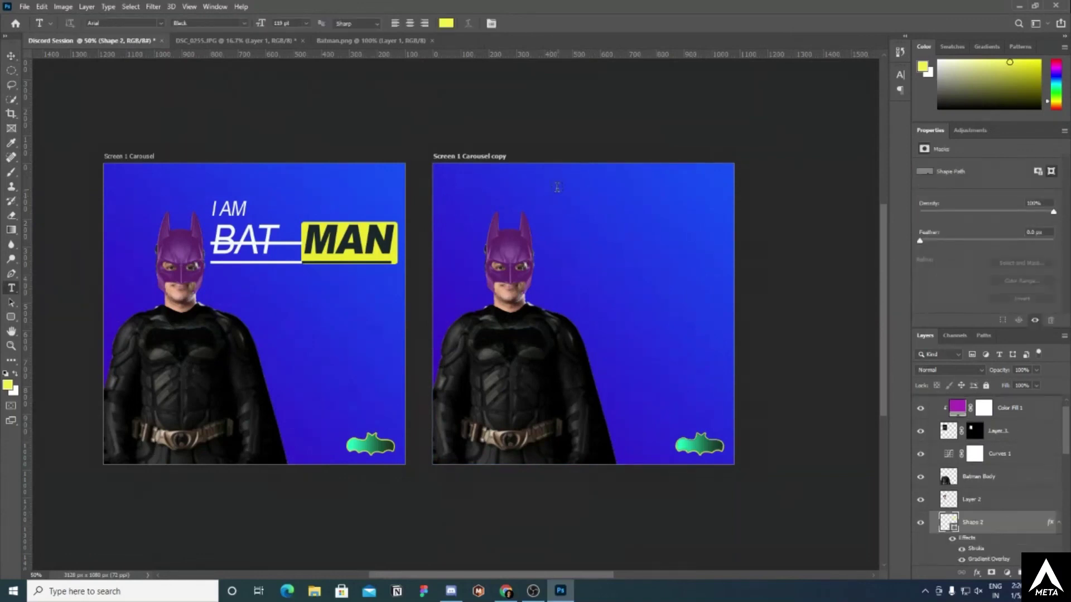
pyautogui.click(557, 188)
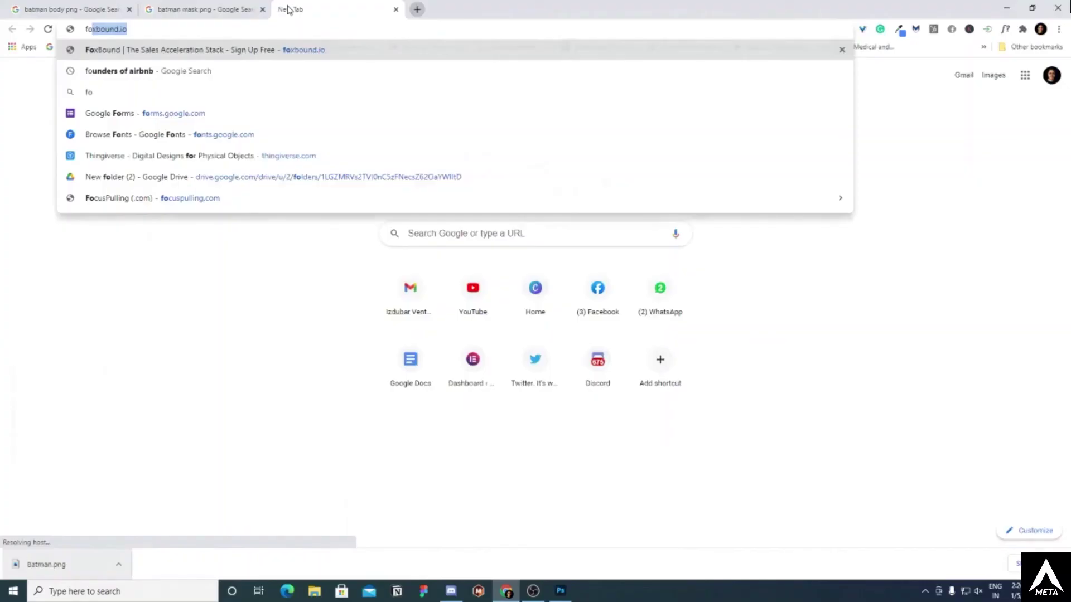
# - Switch to the web browser and open fonts.google.com in a new tab
pyautogui.write('nts')
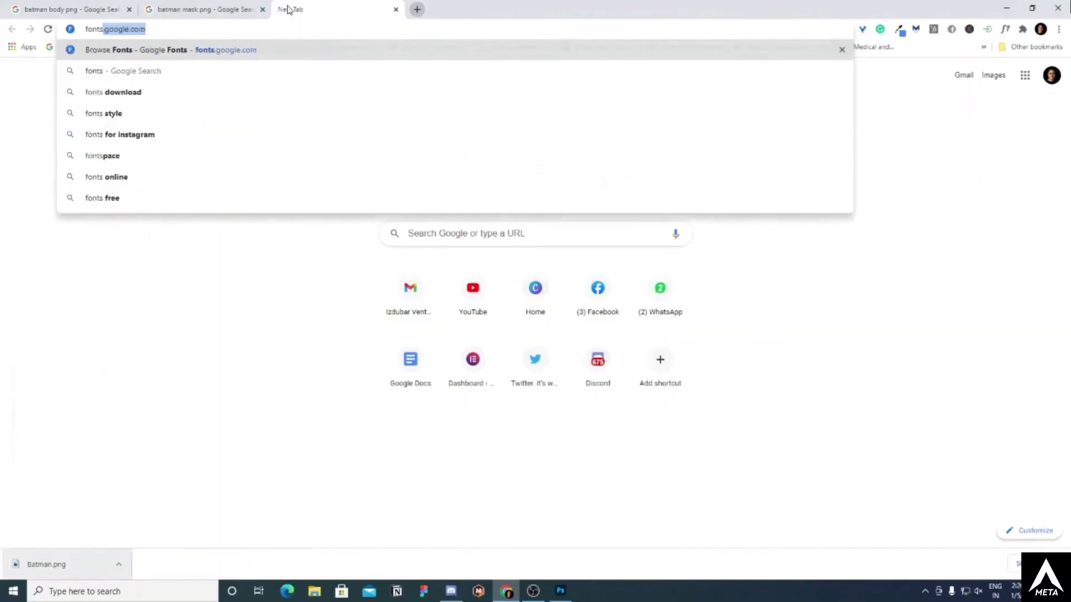
pyautogui.write('.goog')
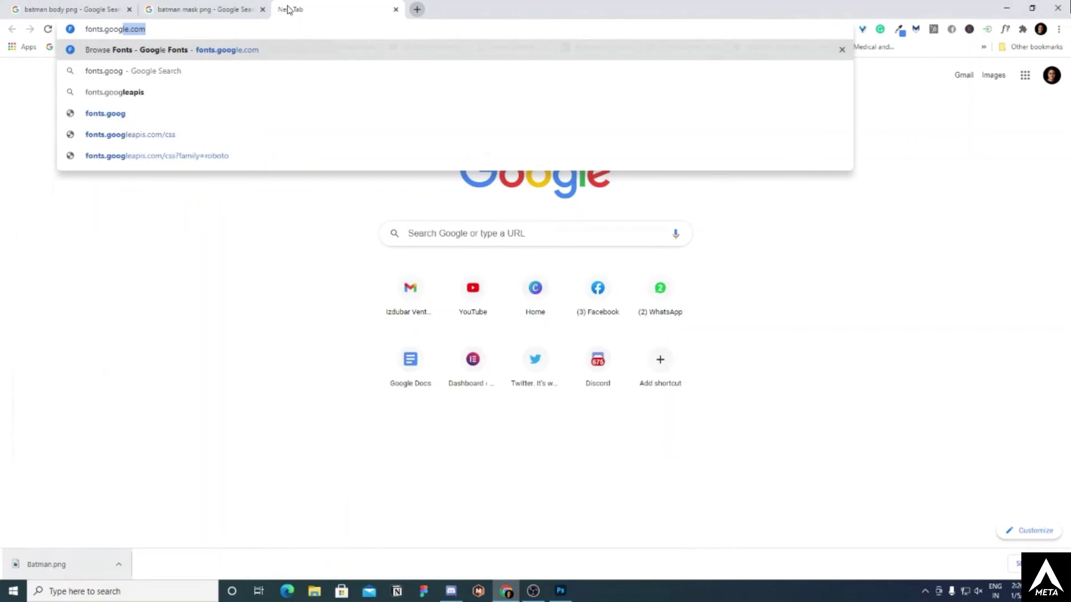
pyautogui.press('Return')
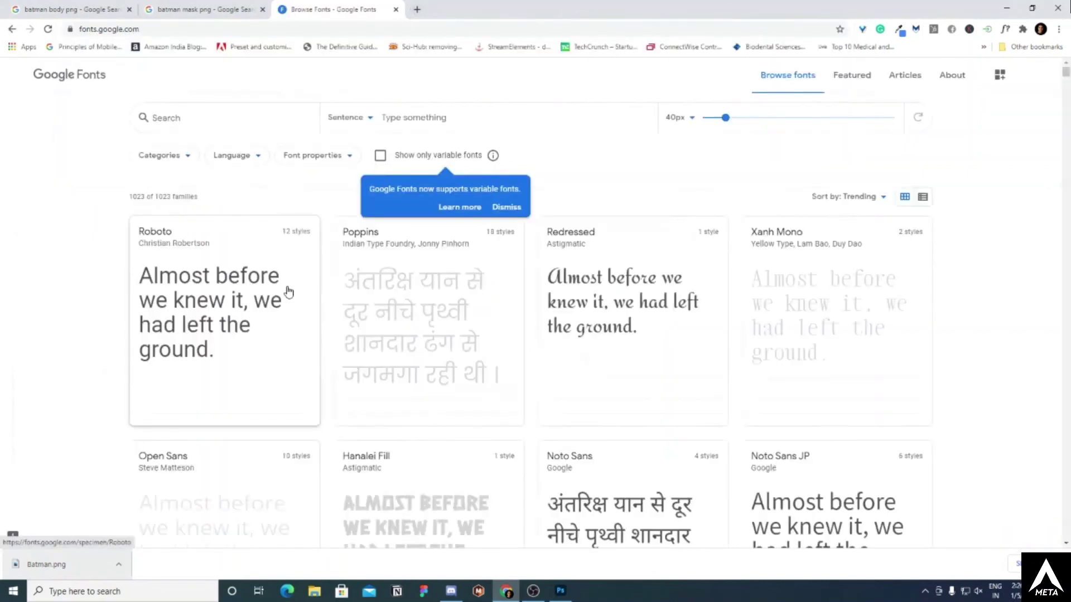
# - Examine the Roboto family's styles and browse the other Google Fonts families
pyautogui.click(289, 291)
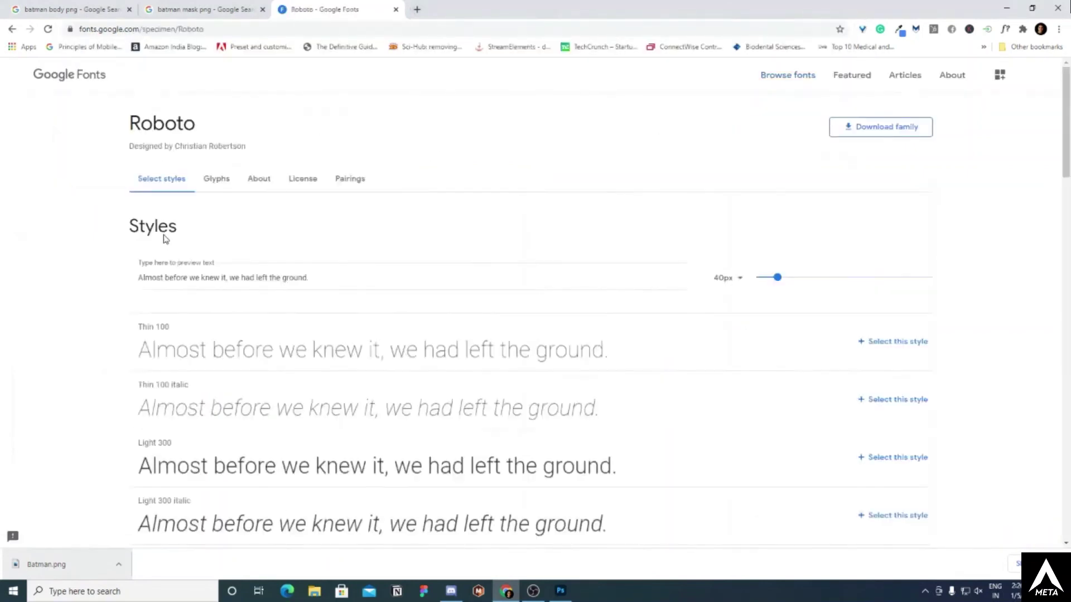
pyautogui.hotkey('alt', 'Left')
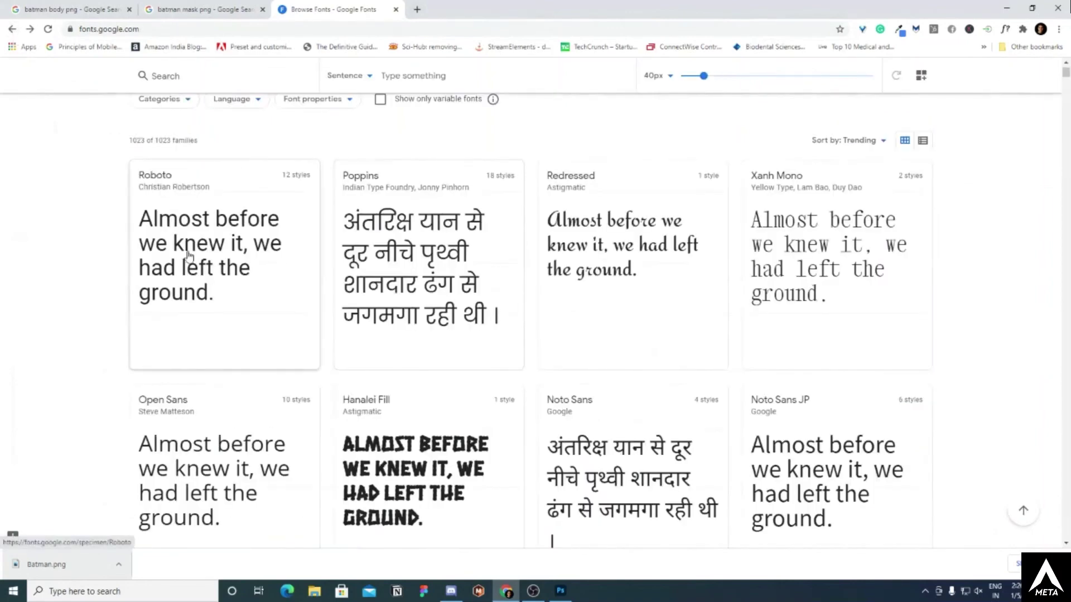
pyautogui.scroll(-1, 189, 255)
pyautogui.scroll(-6, 418, 372)
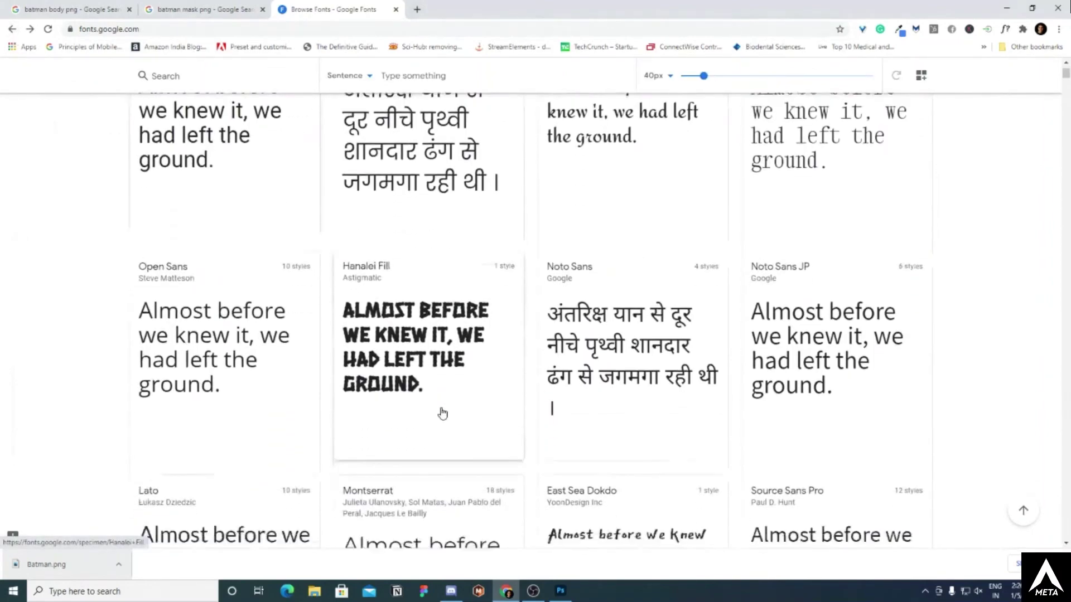
pyautogui.scroll(6, 277, 200)
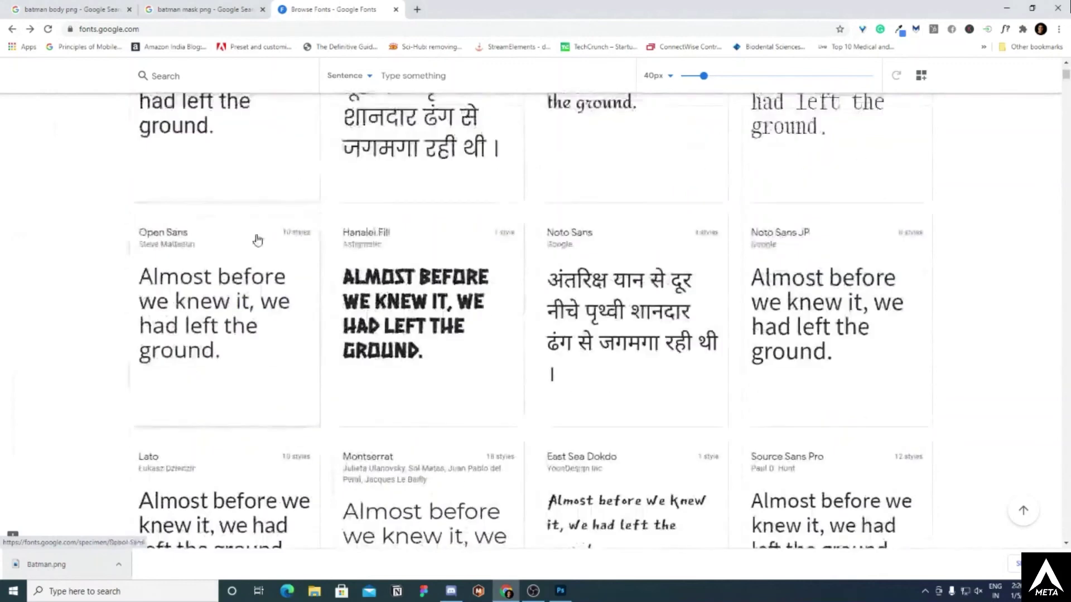
pyautogui.click(256, 240)
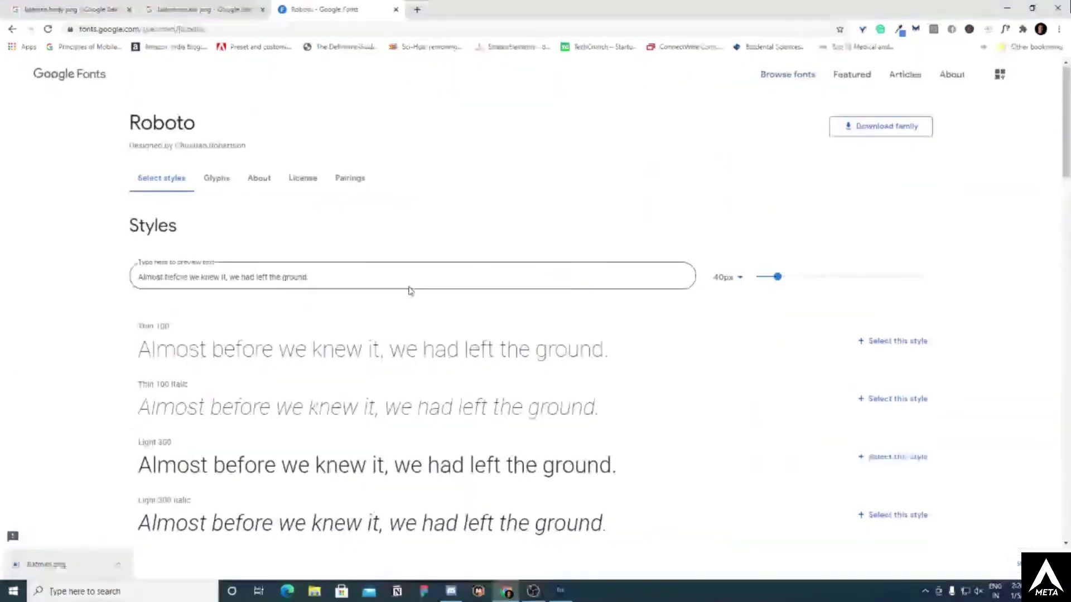
pyautogui.scroll(-3, 299, 402)
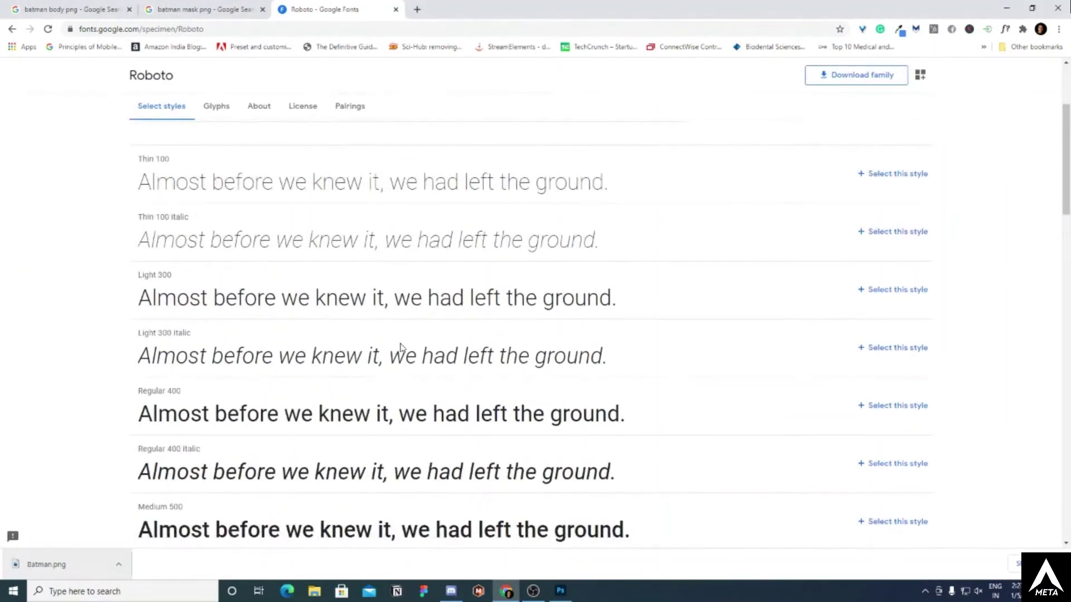
pyautogui.scroll(5, 391, 351)
pyautogui.click(5, 29)
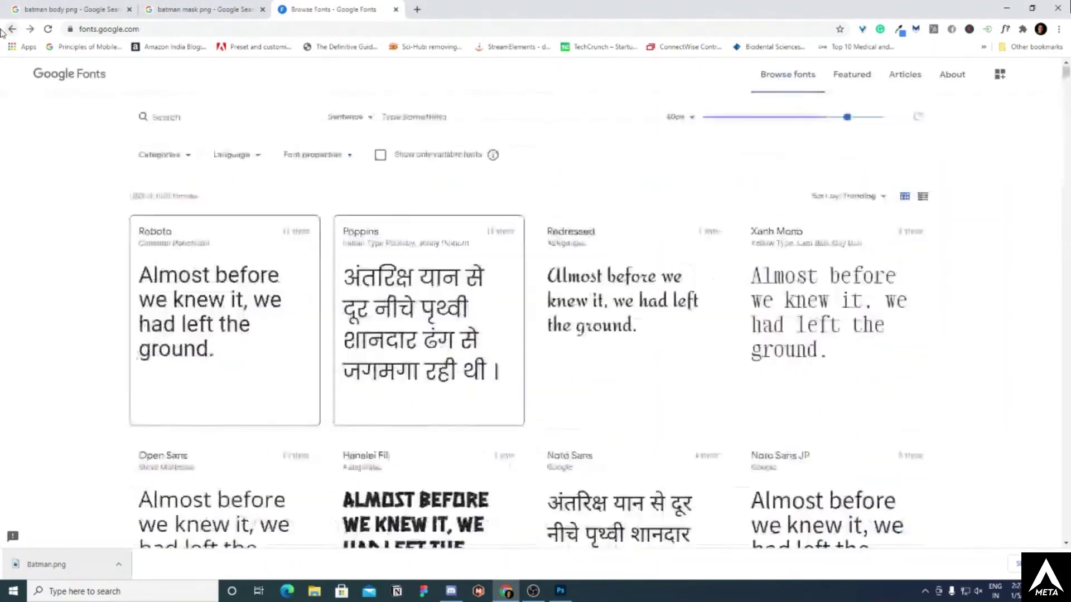
pyautogui.scroll(-7, 390, 362)
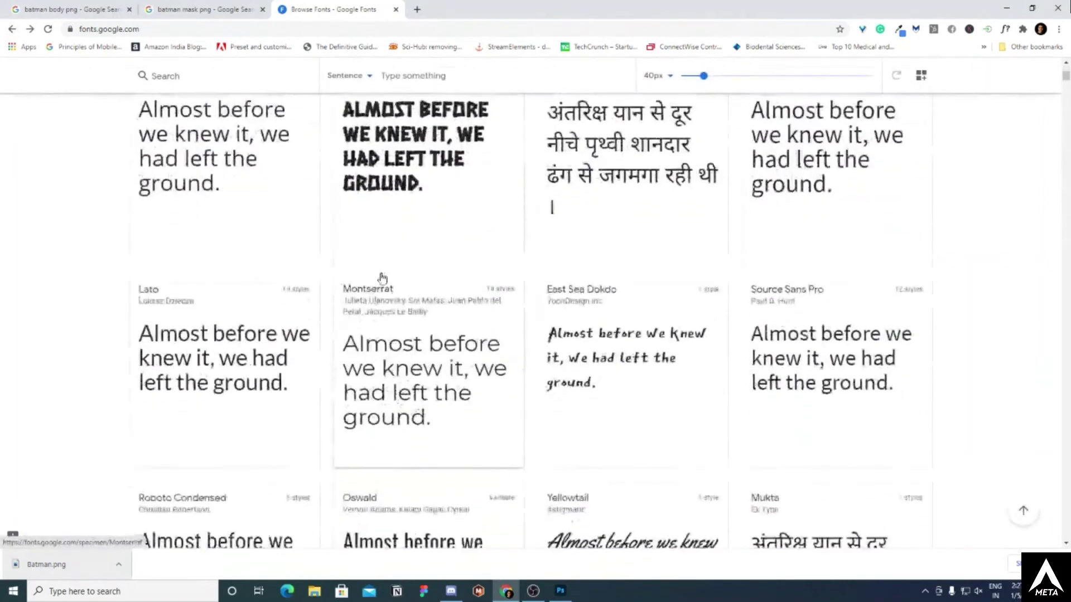
pyautogui.scroll(-3, 357, 381)
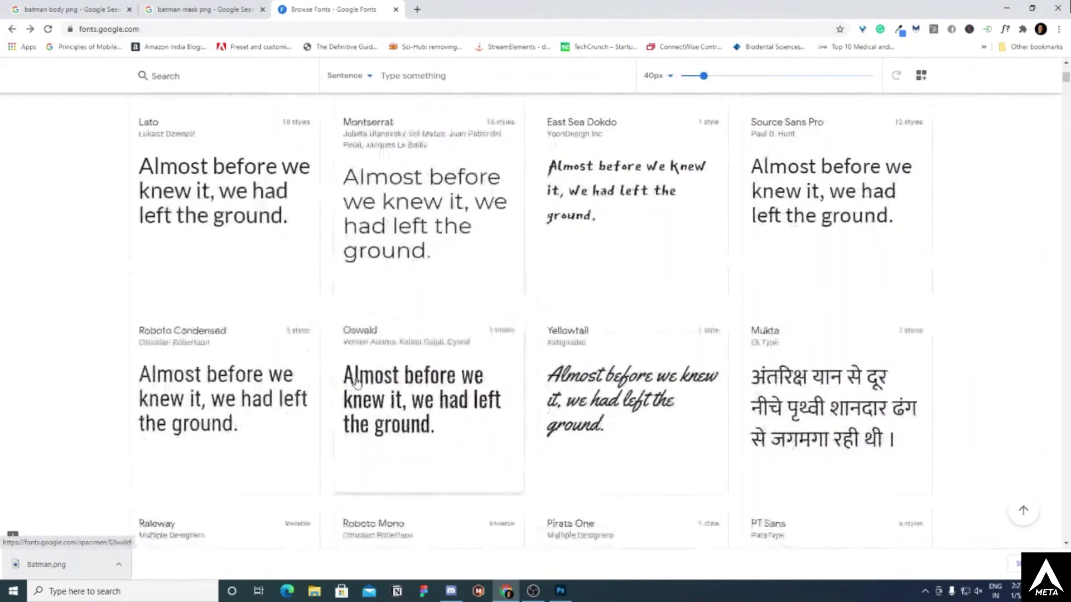
# - Switch back to Photoshop and enter "I LOVE" and "MY NEW MASK" on two lines in the new text layer
pyautogui.click(562, 592)
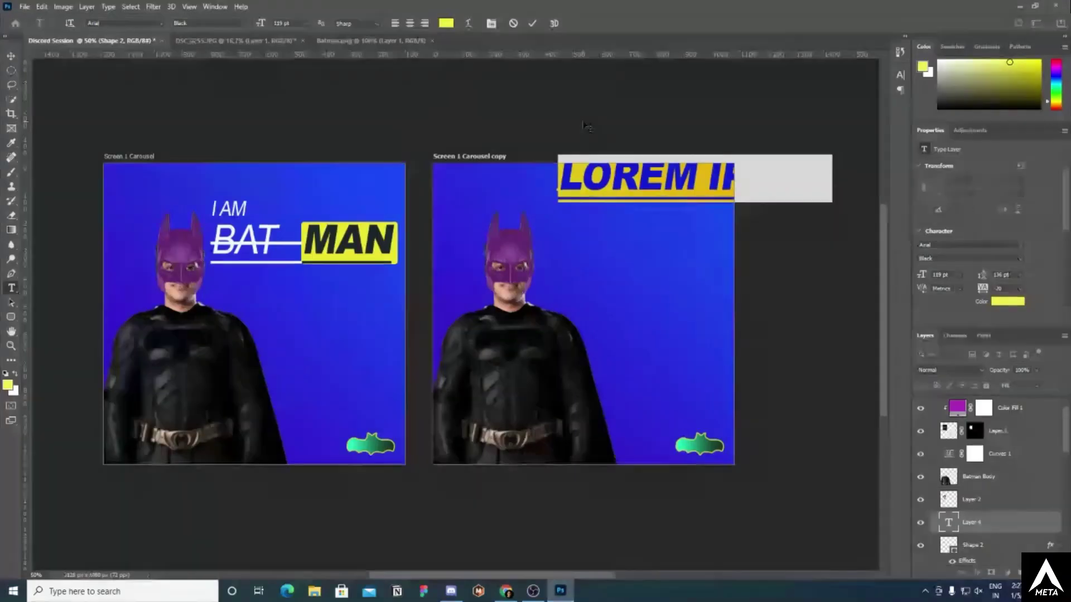
pyautogui.write('I')
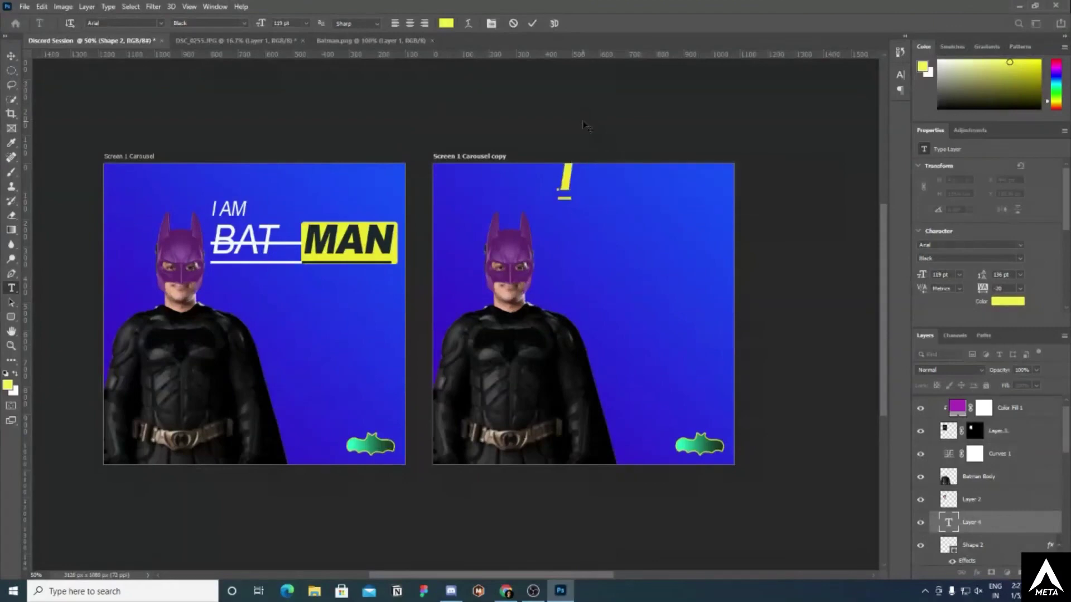
pyautogui.write("'M,")
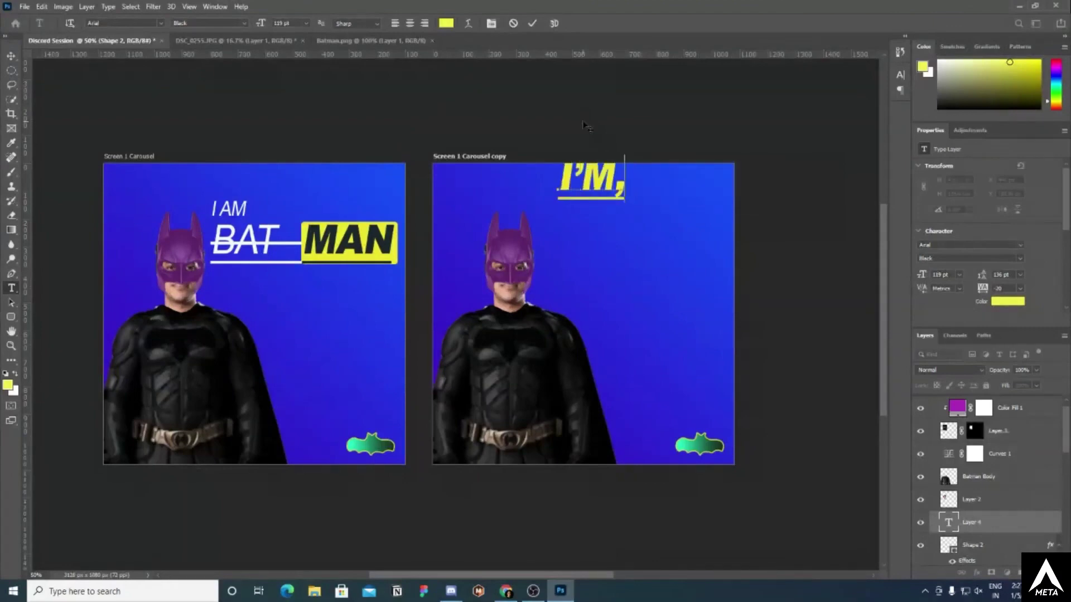
pyautogui.press('BackSpace')
pyautogui.press('BackSpace')
pyautogui.press('BackSpace')
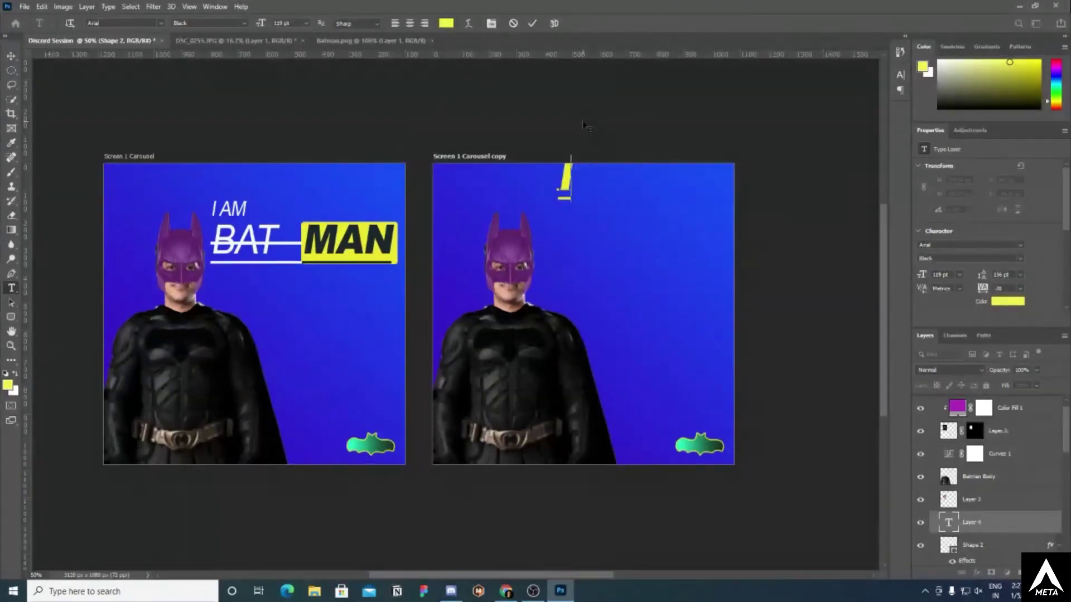
pyautogui.write('LOVE M')
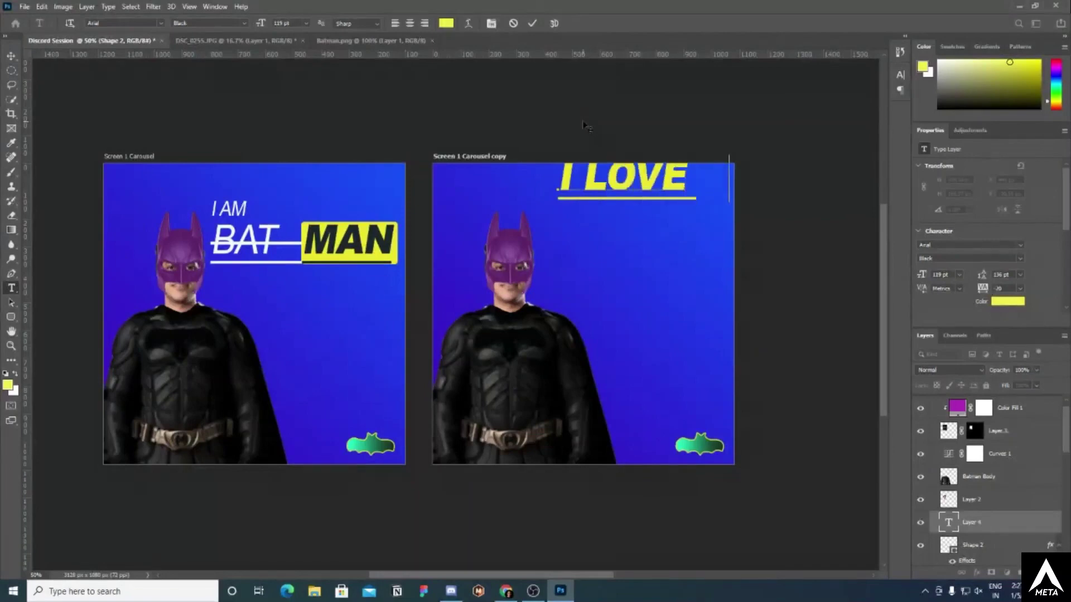
pyautogui.press('BackSpace')
pyautogui.press('BackSpace')
pyautogui.press('Return')
pyautogui.write('MY NEW')
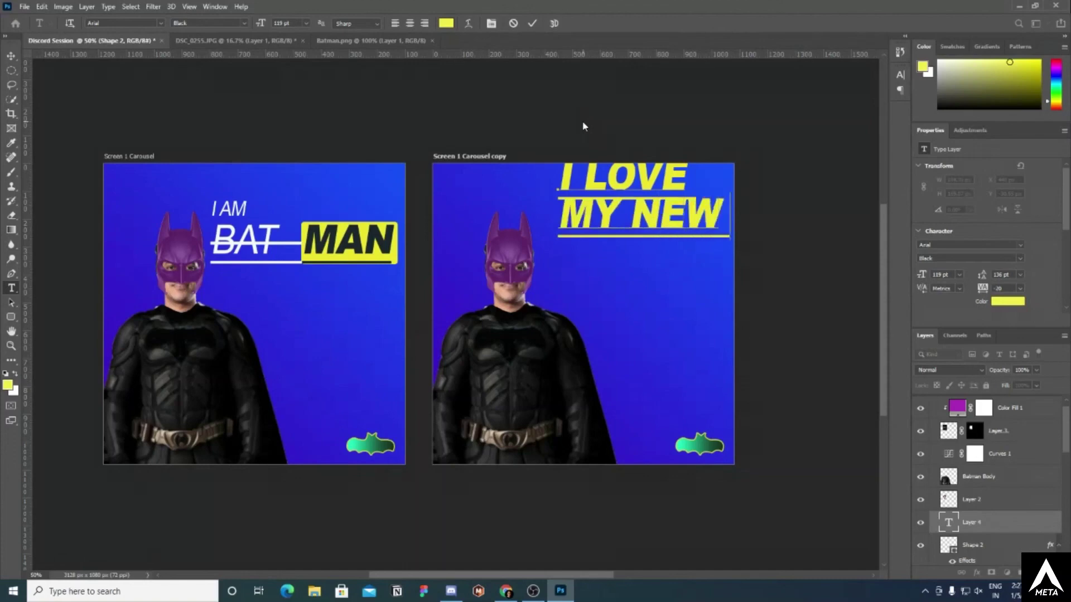
pyautogui.write('SK')
# - Set the font size of the whole "I LOVE MY NEW MASK" text to 73 pt and commit the edit
pyautogui.tripleClick(632, 199)
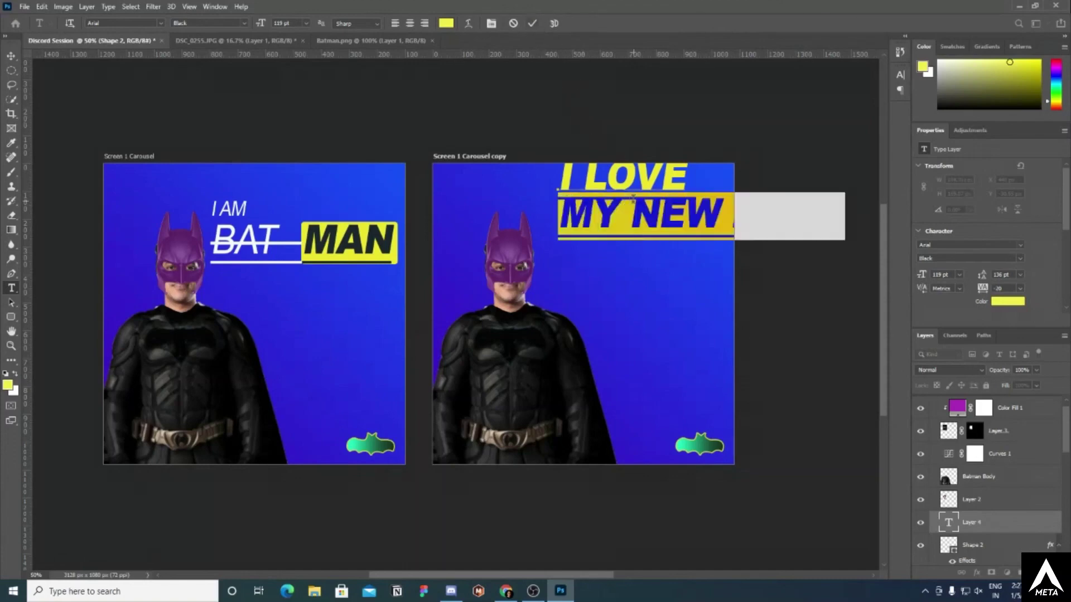
pyautogui.doubleClick(615, 178)
pyautogui.moveTo(572, 179); pyautogui.dragTo(870, 226)
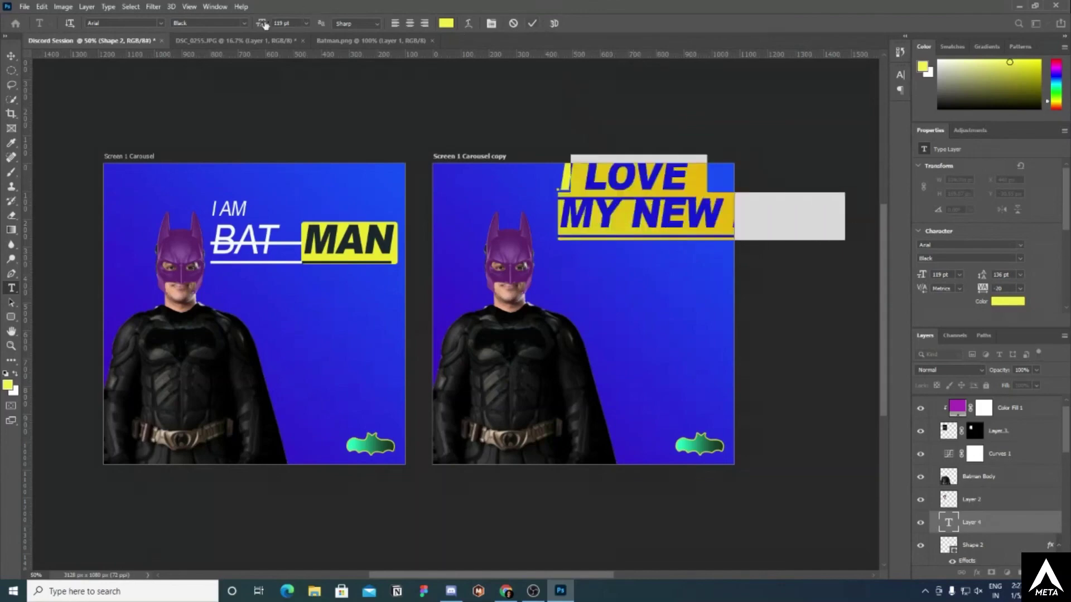
pyautogui.moveTo(264, 25); pyautogui.dragTo(249, 29)
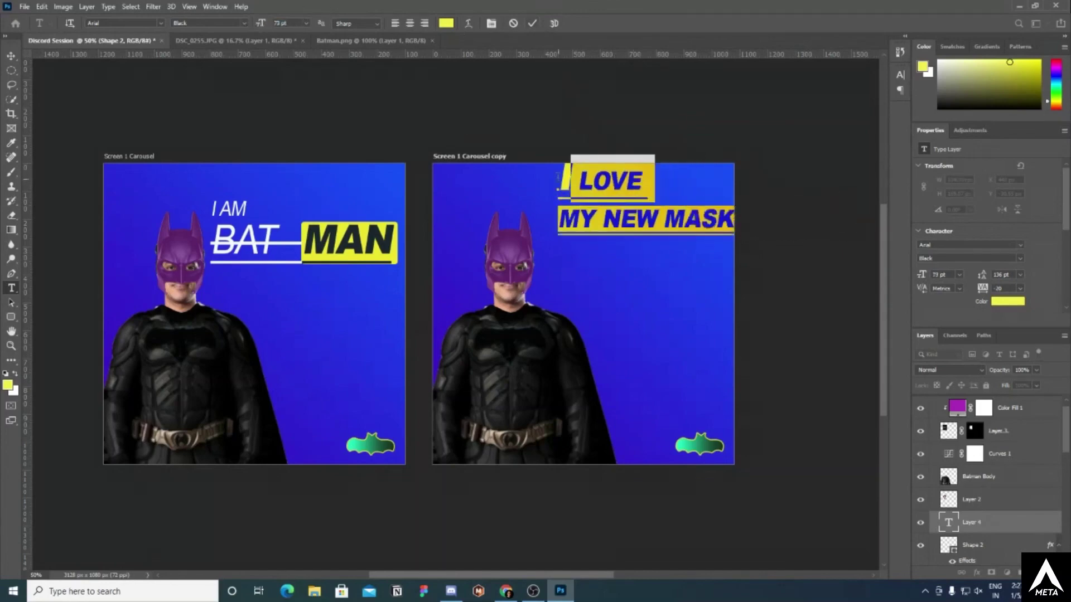
pyautogui.moveTo(559, 177); pyautogui.dragTo(571, 178)
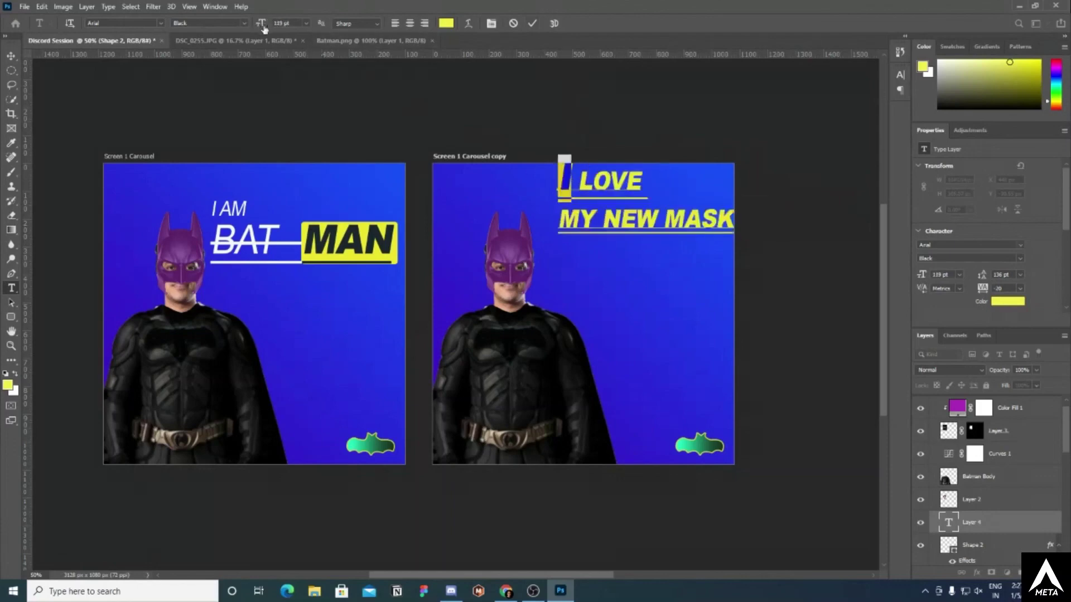
pyautogui.click(591, 162)
pyautogui.hotkey('ctrl', 'z')
pyautogui.click(280, 24)
pyautogui.press('Return')
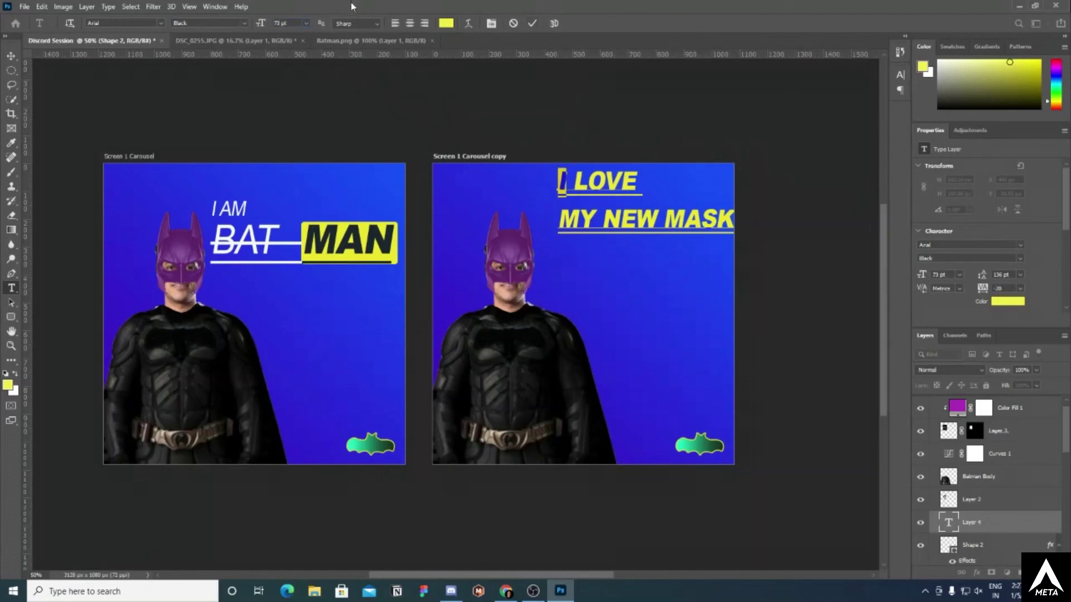
pyautogui.click(532, 23)
# - Move the "I LOVE MY NEW MASK" text down and slightly left to about X 414 px, Y 72 px, fully inside the artboard
pyautogui.click(11, 58)
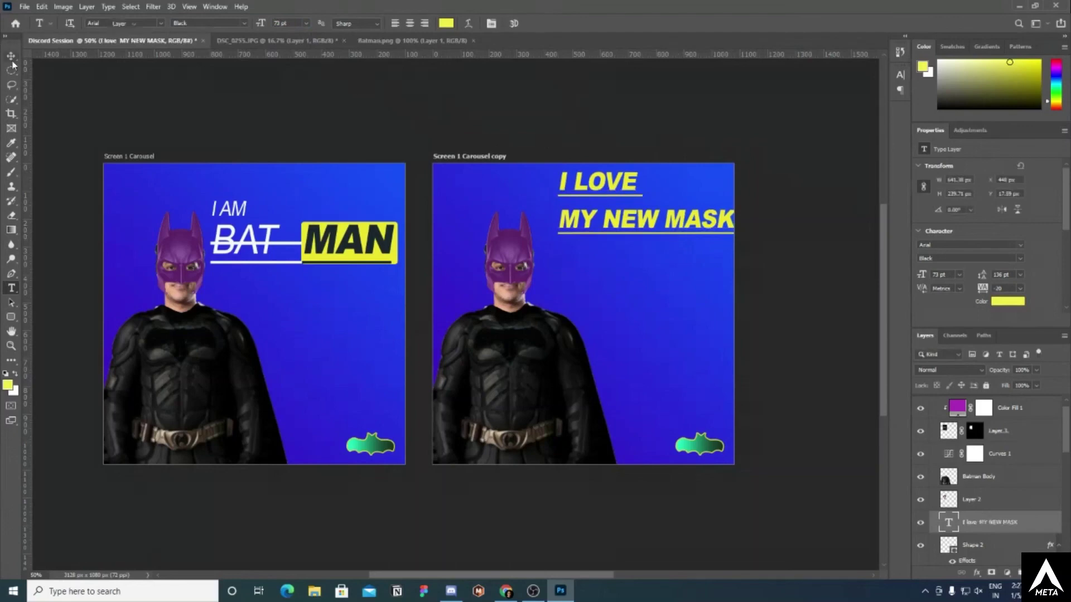
pyautogui.moveTo(610, 218); pyautogui.dragTo(601, 234)
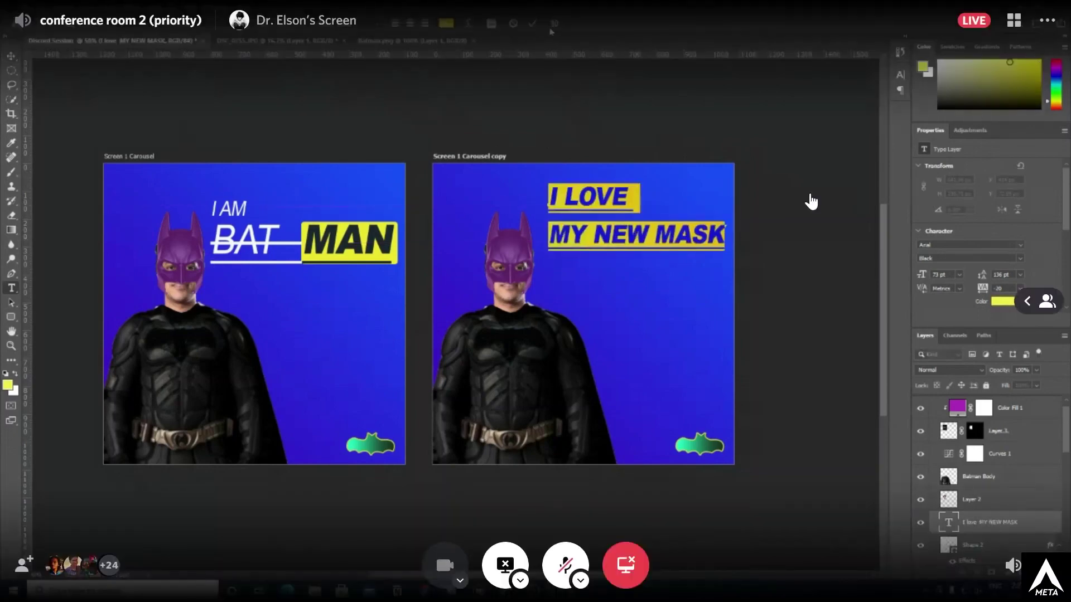
# - Set the leading of the whole "I LOVE MY NEW MASK" text to 92 pt and remove its underline
pyautogui.click(217, 6)
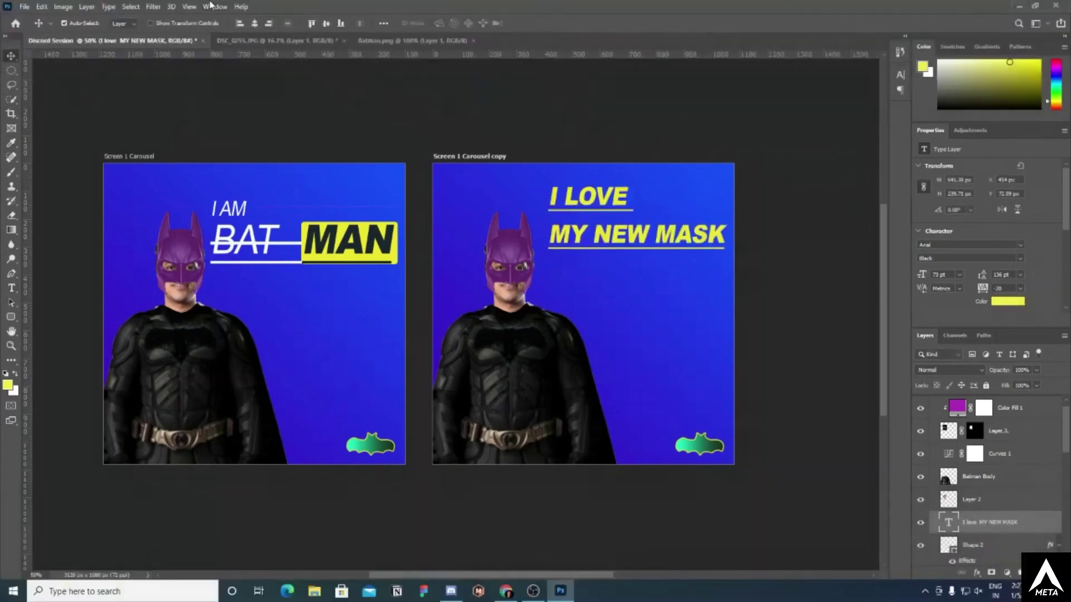
pyautogui.click(225, 136)
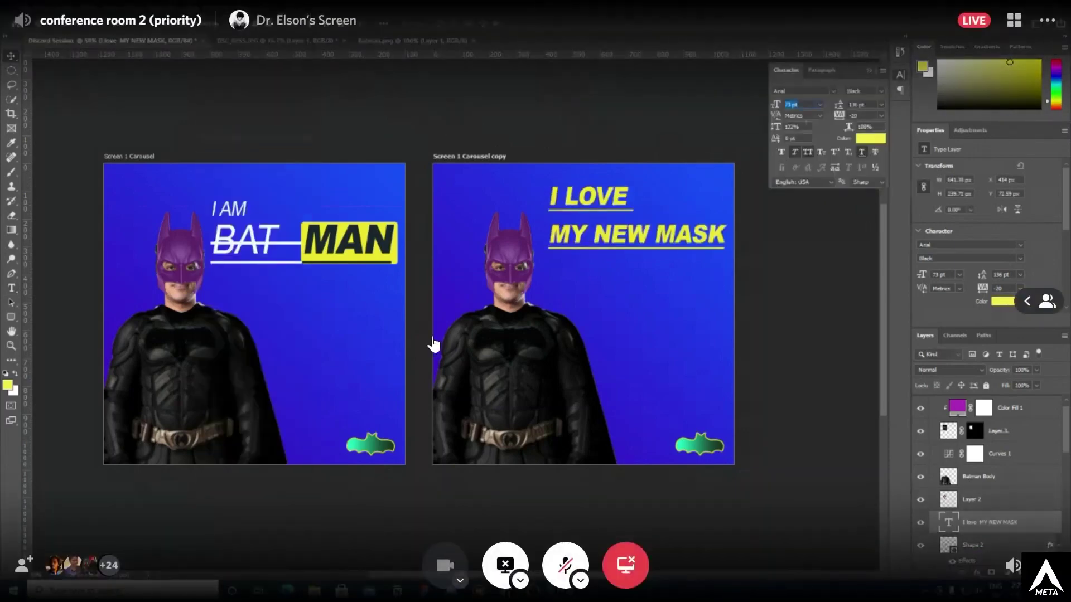
pyautogui.doubleClick(690, 234)
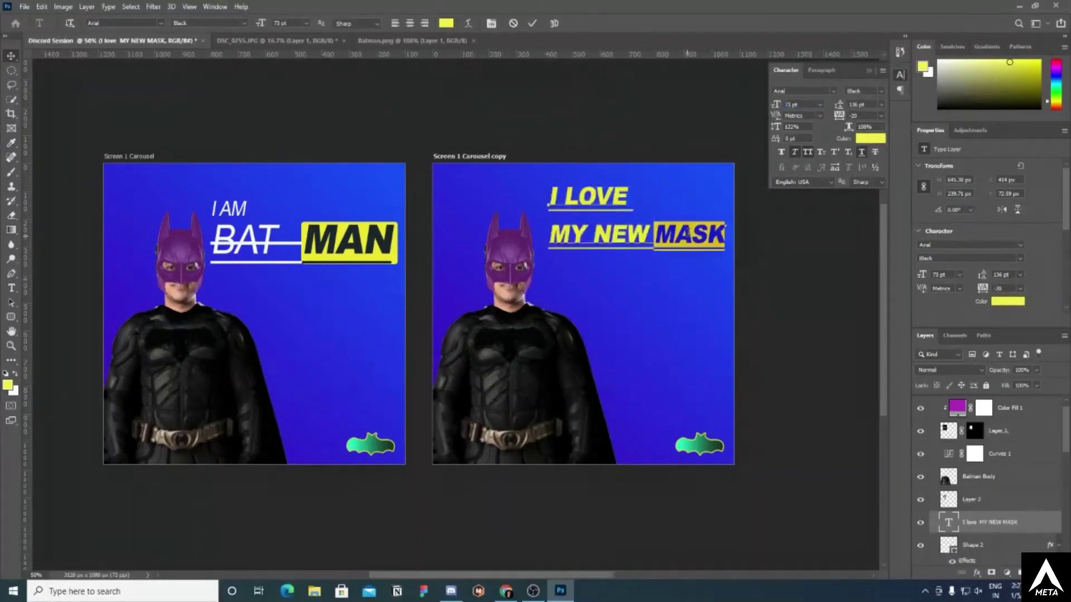
pyautogui.hotkey('ctrl', 'a')
pyautogui.moveTo(841, 106); pyautogui.dragTo(839, 106)
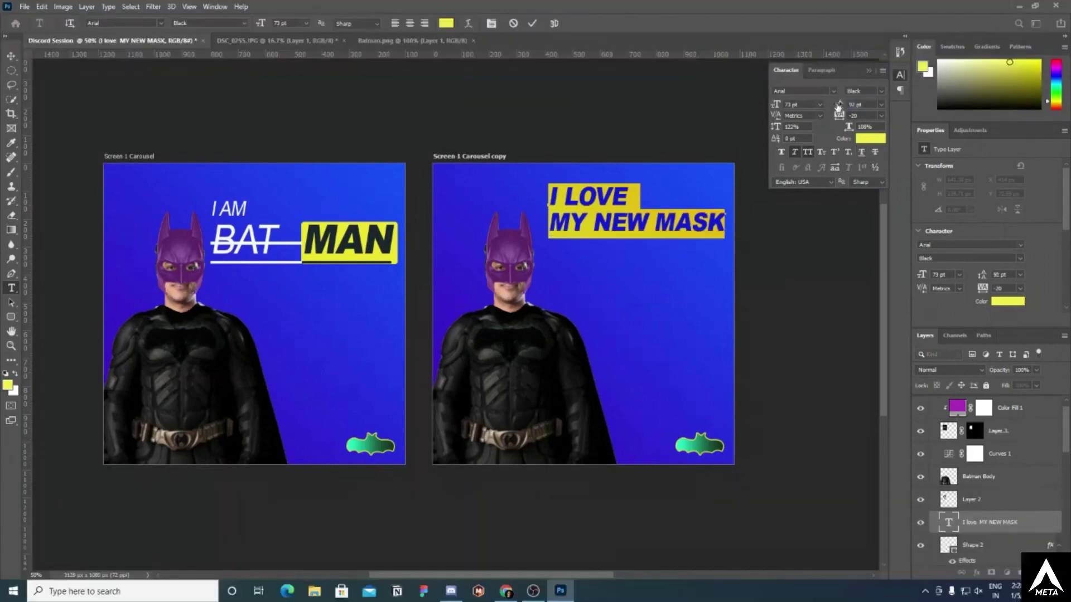
# - Turn off All Caps for the whole "I love MY NEW MASK" text, commit the edit and close the character settings
pyautogui.click(807, 153)
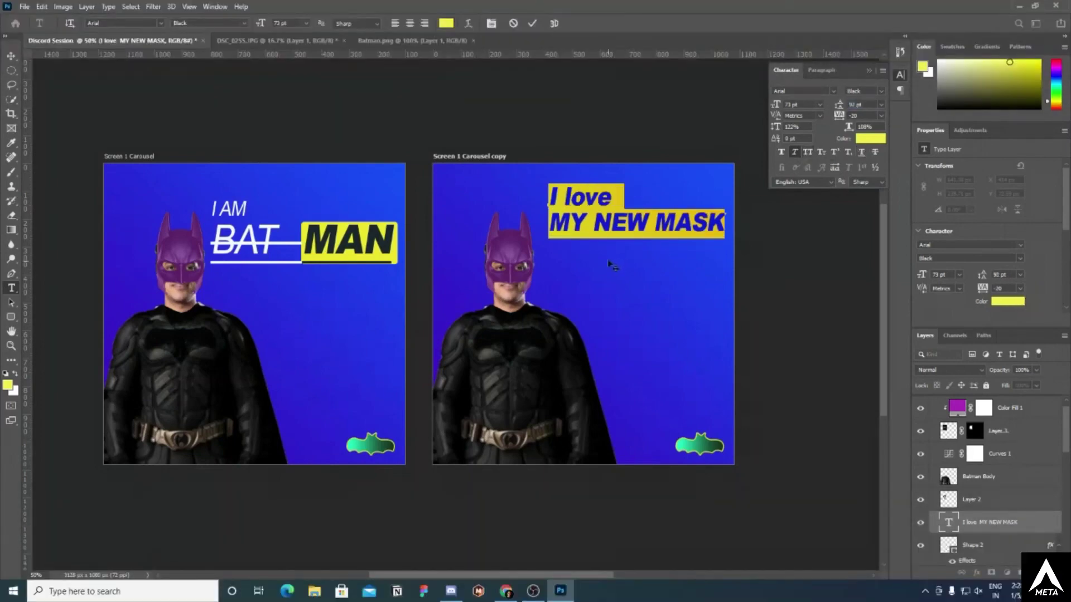
pyautogui.click(867, 72)
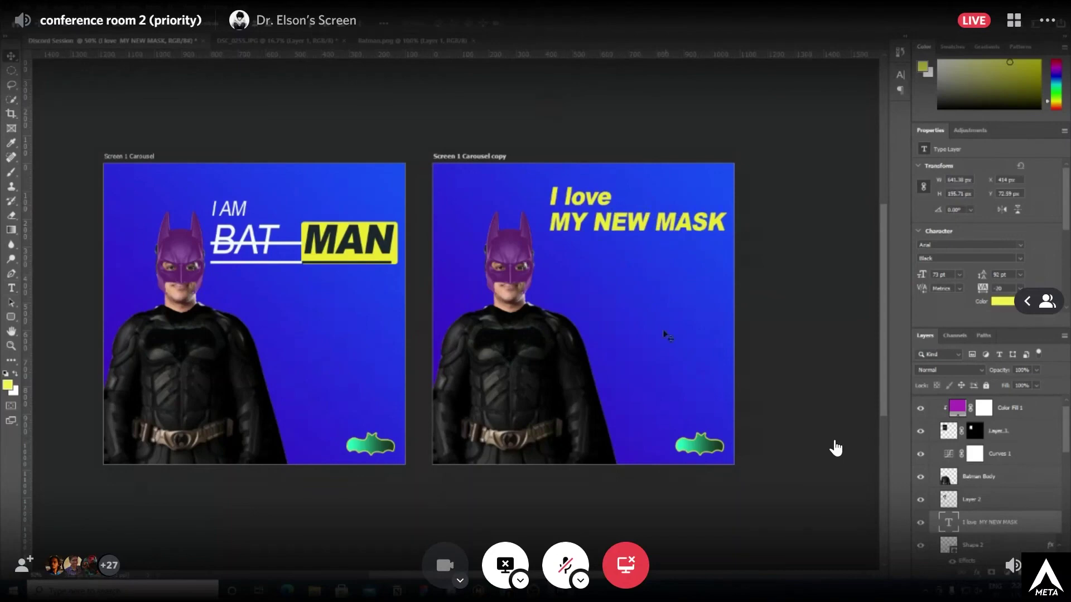
# - Move the Screen 1 Carousel copy artboard flush against the edge of the Screen 1 Carousel artboard
pyautogui.moveTo(617, 279); pyautogui.dragTo(598, 279)
pyautogui.hotkey('shift', 'v')
pyautogui.moveTo(495, 166); pyautogui.dragTo(469, 165)
pyautogui.press('v')
pyautogui.click(493, 373)
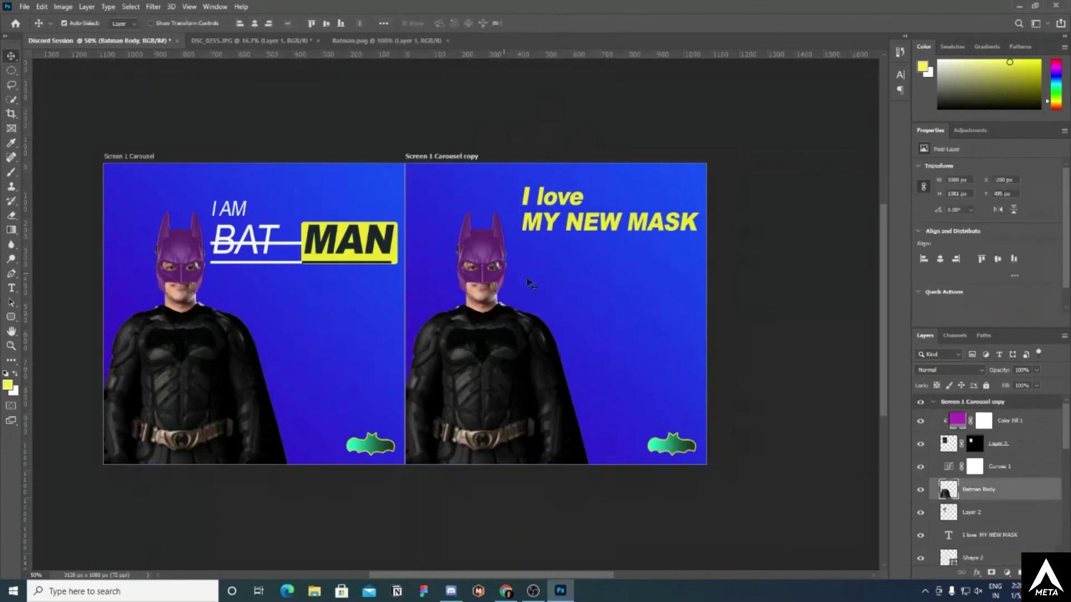
# - Redraw the second artboard's Layer 1 gradient horizontally from purple at its right edge to blue at its left, and place the artboard flush against the first
pyautogui.moveTo(443, 157); pyautogui.dragTo(464, 158)
pyautogui.click(641, 310)
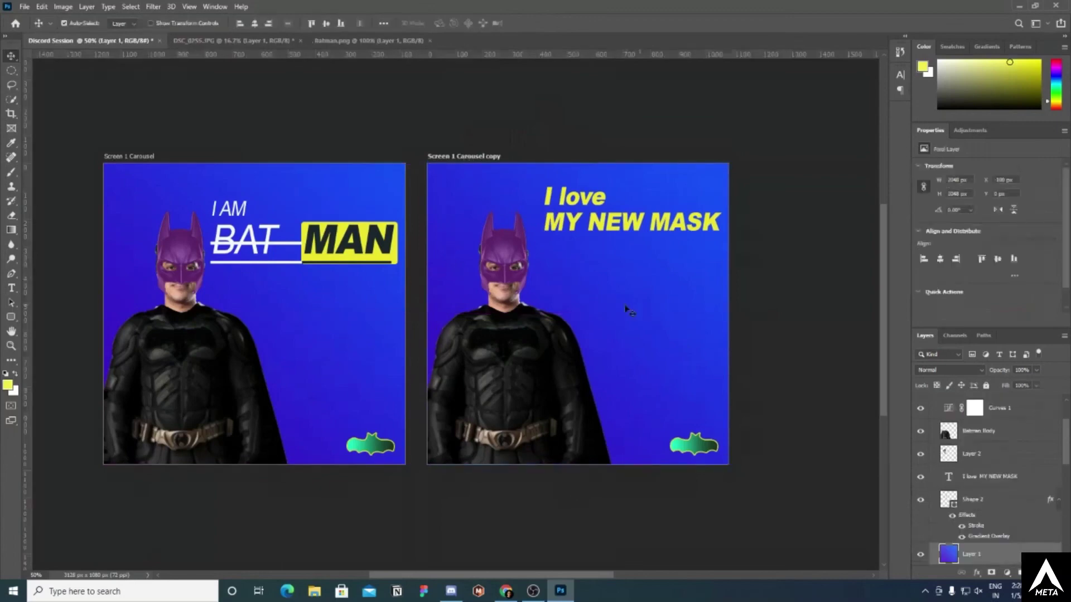
pyautogui.click(11, 230)
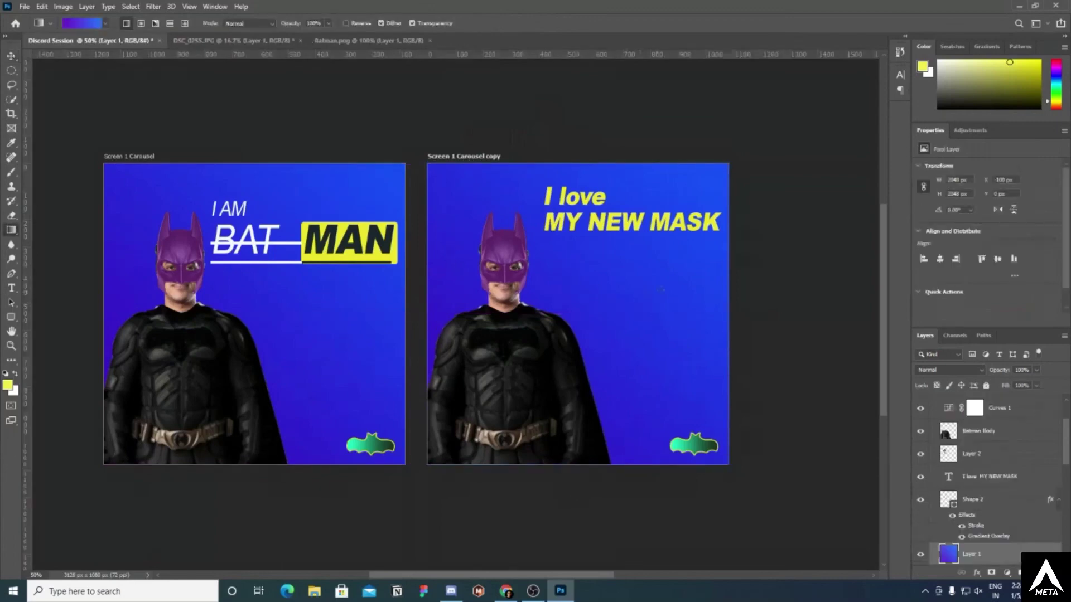
pyautogui.moveTo(757, 287); pyautogui.dragTo(414, 290)
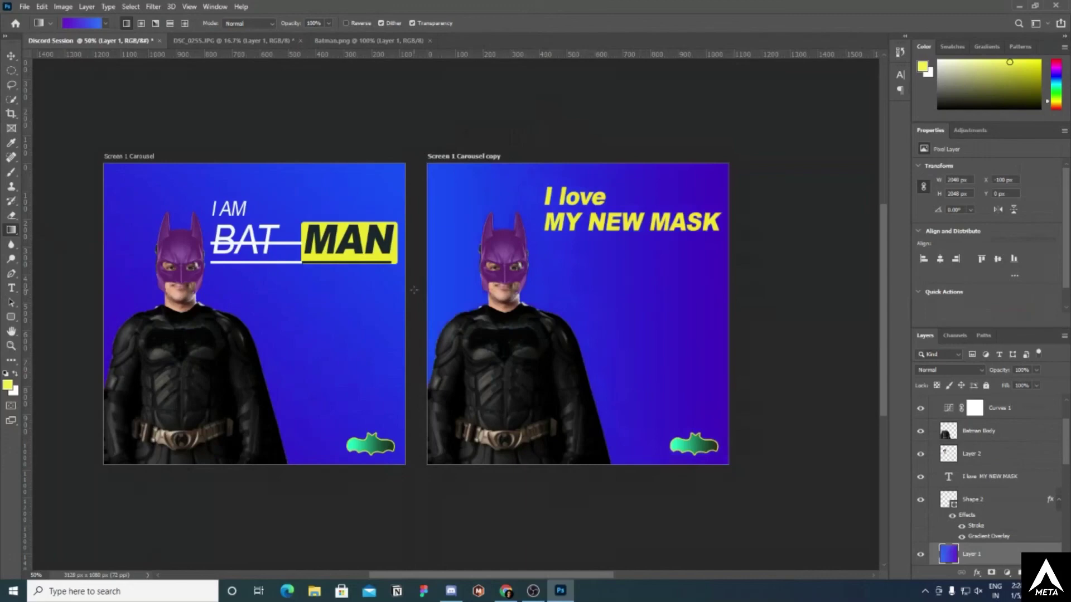
pyautogui.press('v')
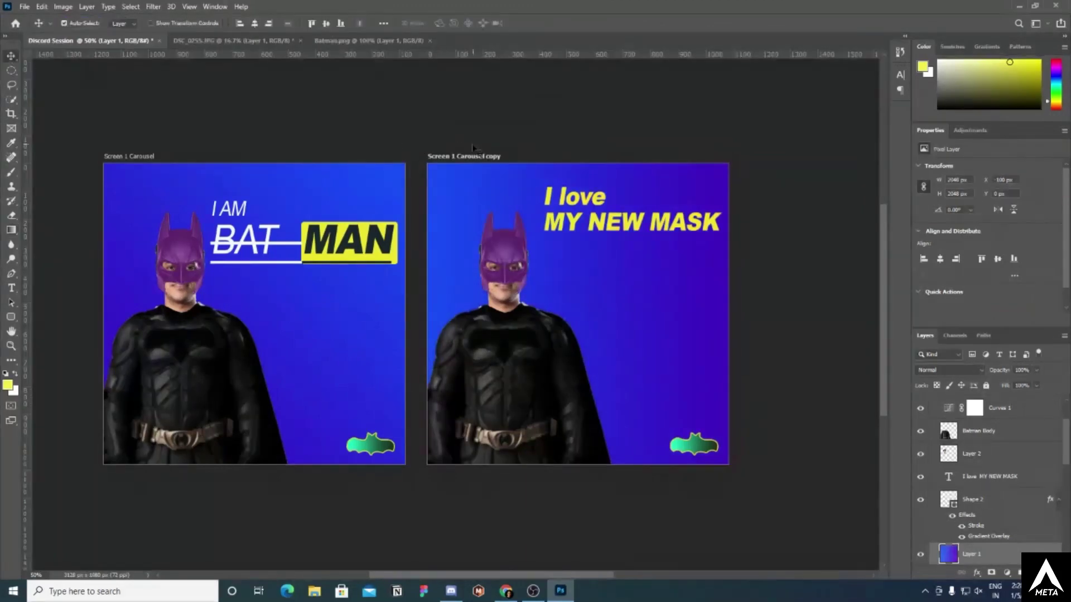
pyautogui.moveTo(466, 157); pyautogui.dragTo(444, 157)
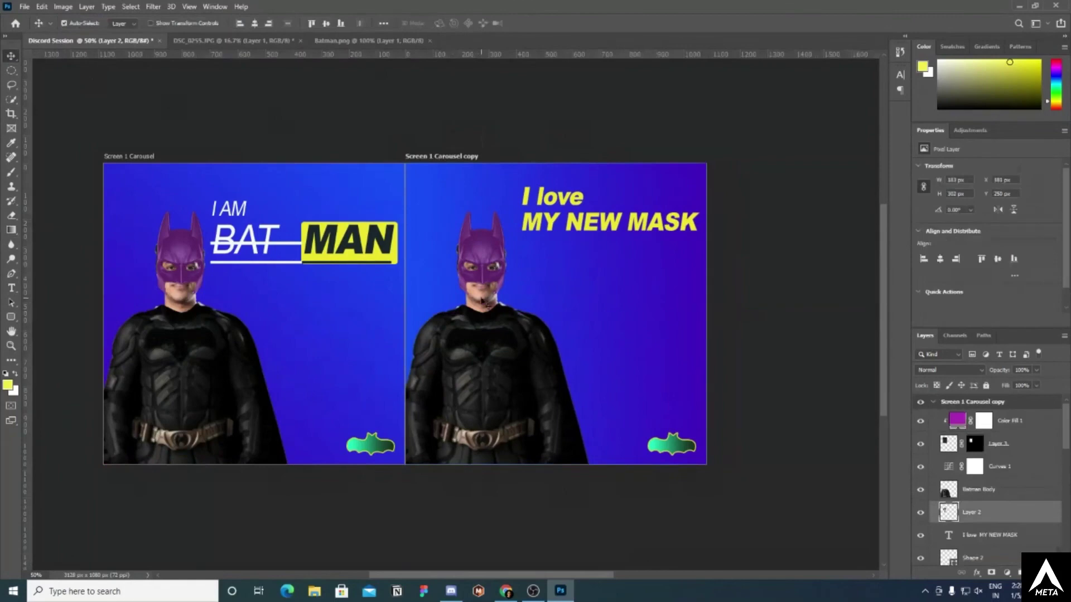
# - Delete the face, the Batman body and the bat logo from the Screen 1 Carousel copy artboard
pyautogui.press('Delete')
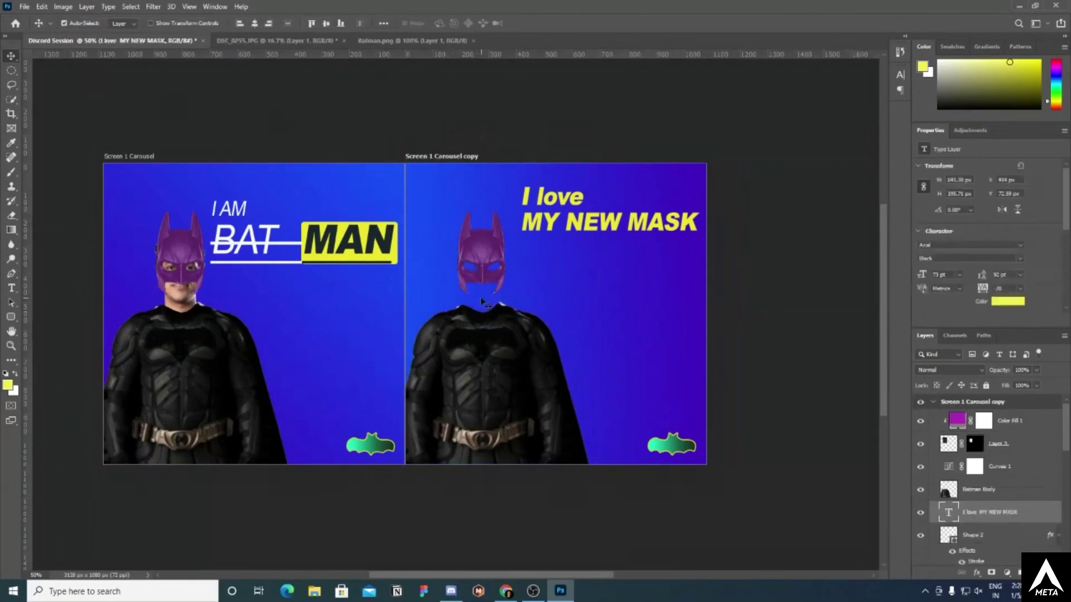
pyautogui.click(504, 362)
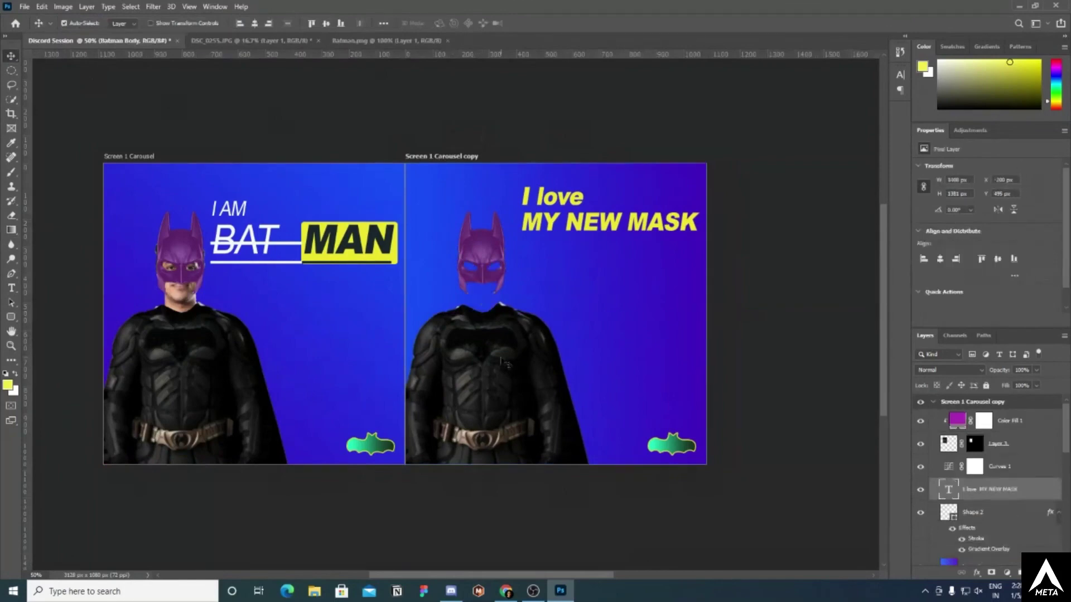
pyautogui.press('Delete')
pyautogui.click(493, 269)
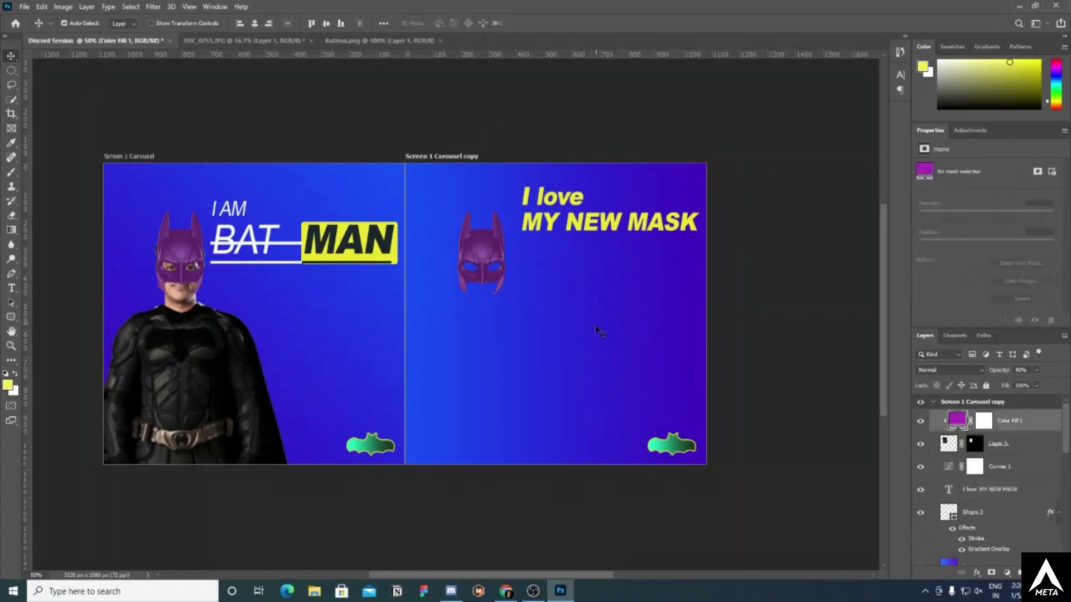
pyautogui.click(673, 453)
pyautogui.press('Delete')
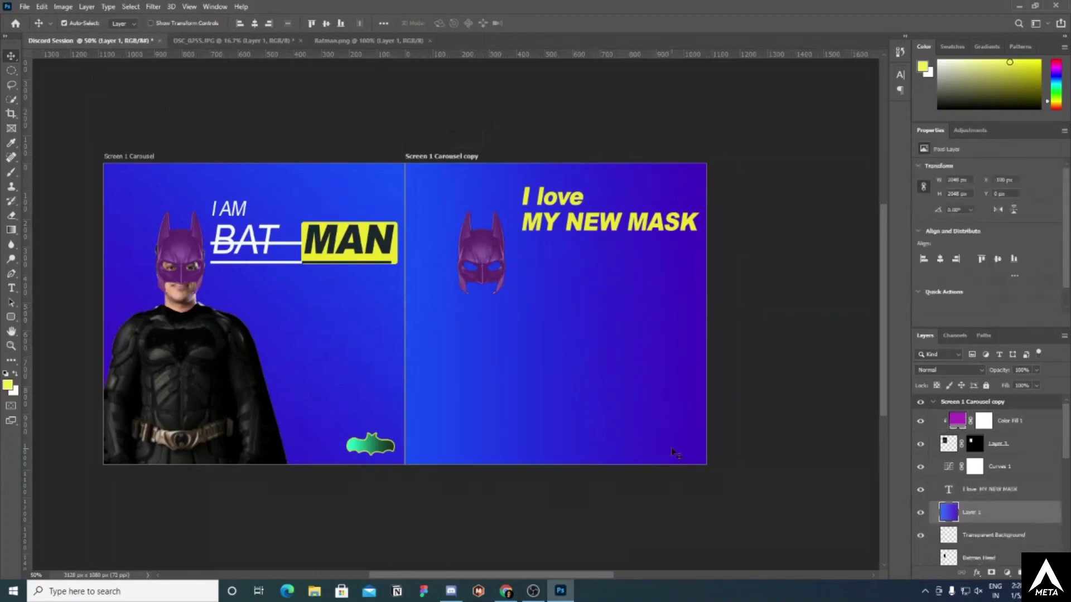
# - Enlarge the bat logo on the Screen 1 Carousel artboard to about 299%, extending it past the artboard's right edge
pyautogui.click(374, 452)
pyautogui.hotkey('ctrl', 't')
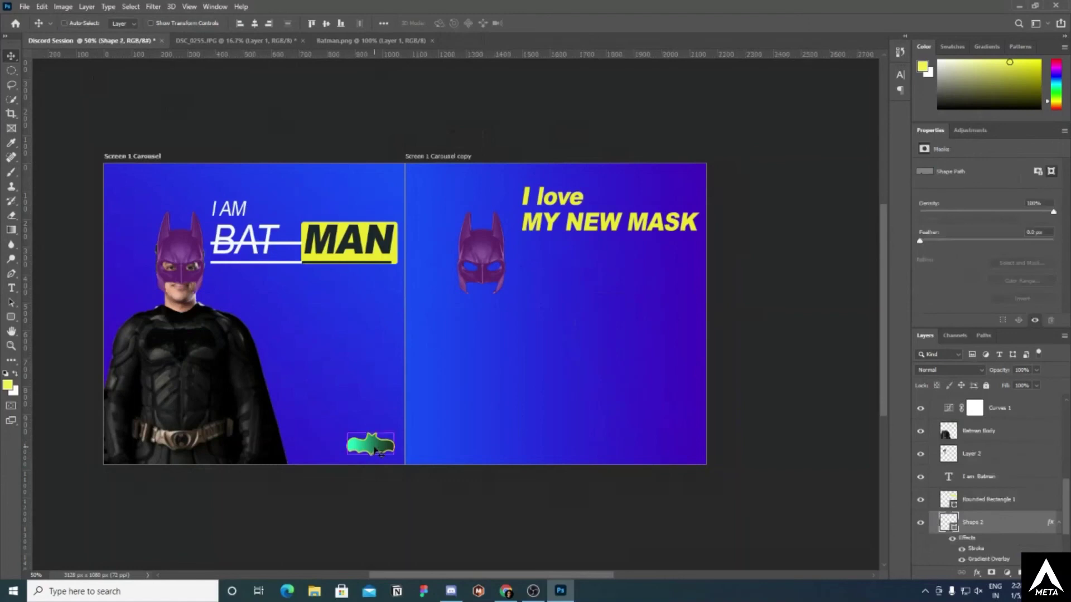
pyautogui.moveTo(395, 433); pyautogui.dragTo(480, 381)
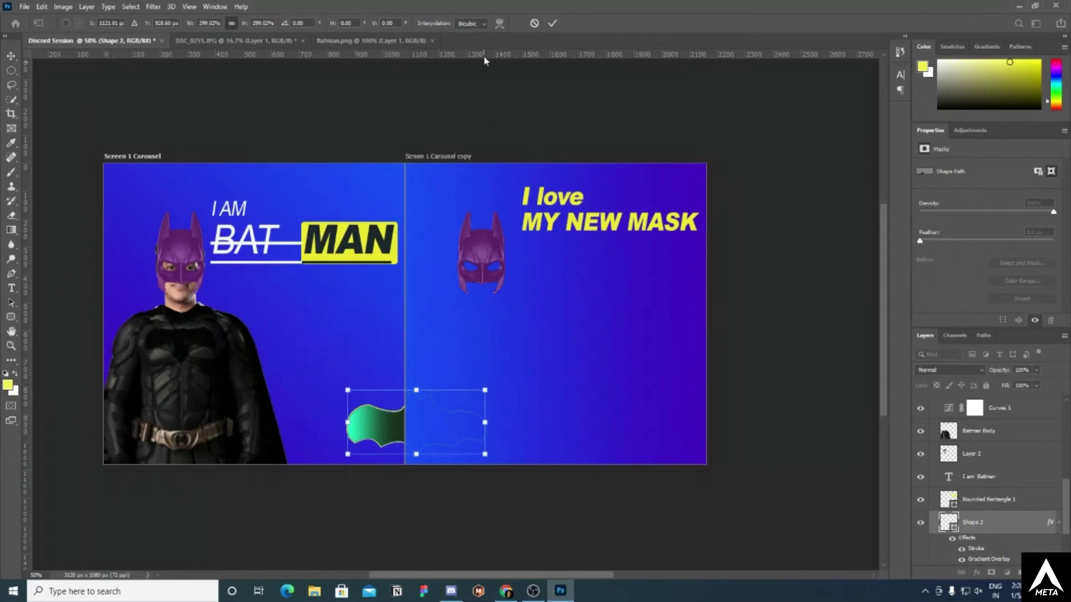
pyautogui.click(552, 23)
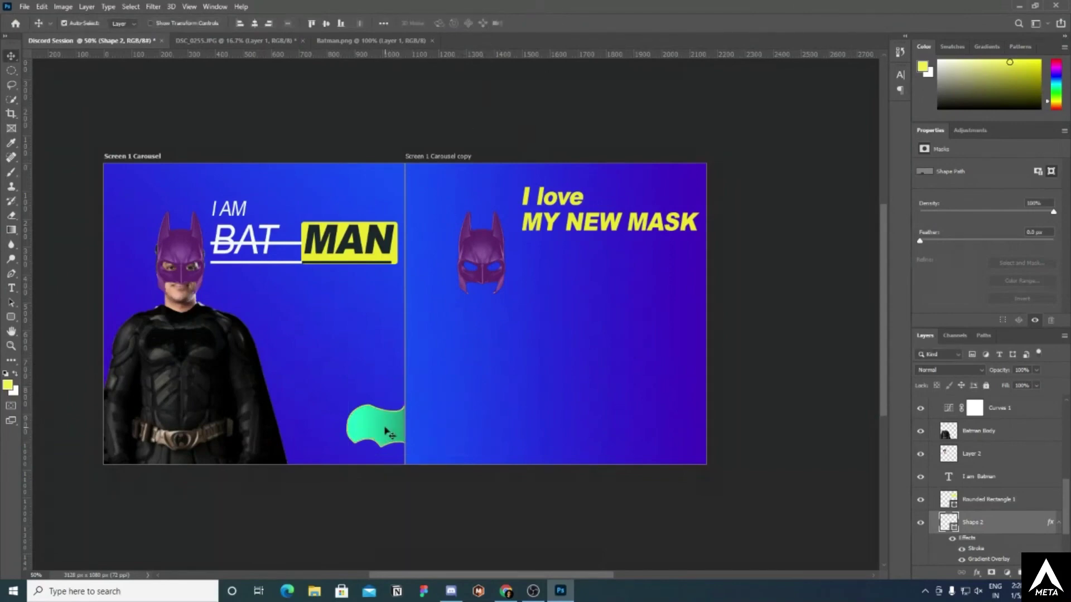
# - Duplicate the enlarged bat logo and move the copy's layer into the Screen 1 Carousel copy artboard, above Layer 1
pyautogui.hotkey('ctrl', 'j')
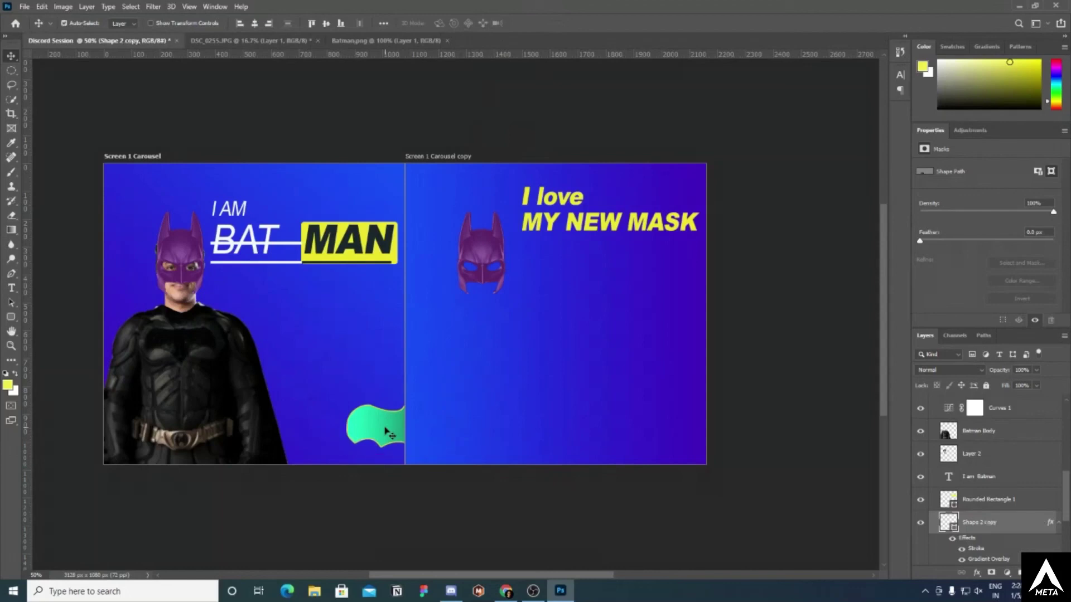
pyautogui.scroll(-3, 960, 505)
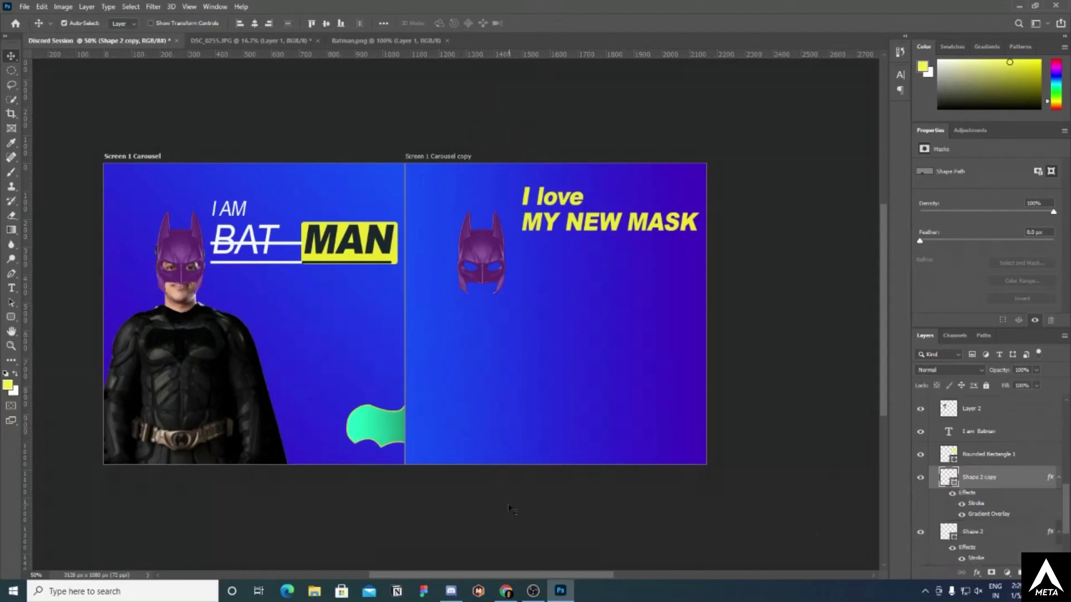
pyautogui.scroll(5, 982, 472)
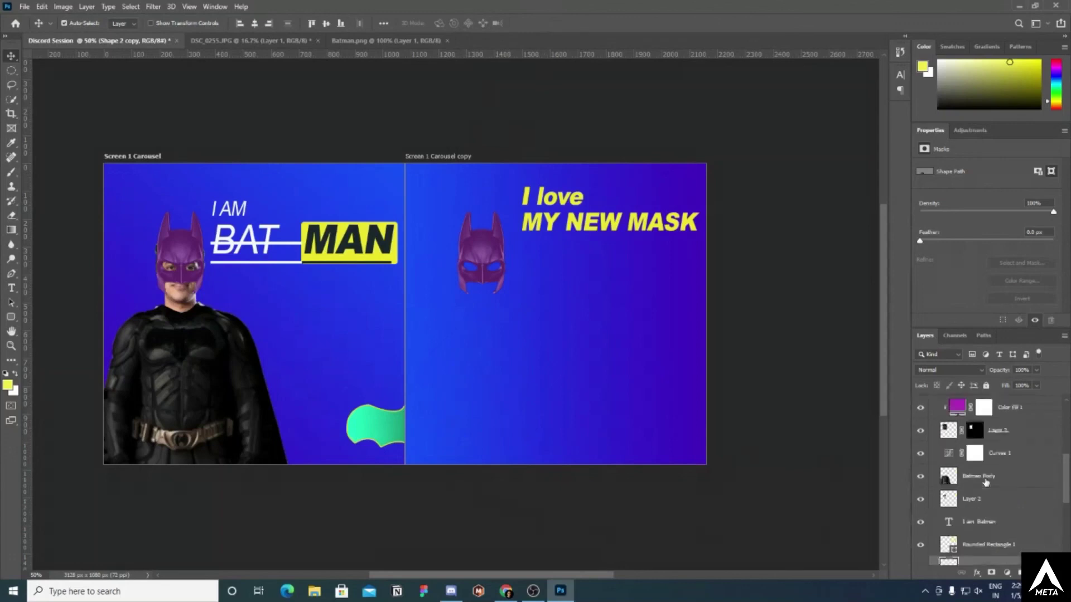
pyautogui.scroll(-3, 981, 472)
pyautogui.scroll(3, 976, 465)
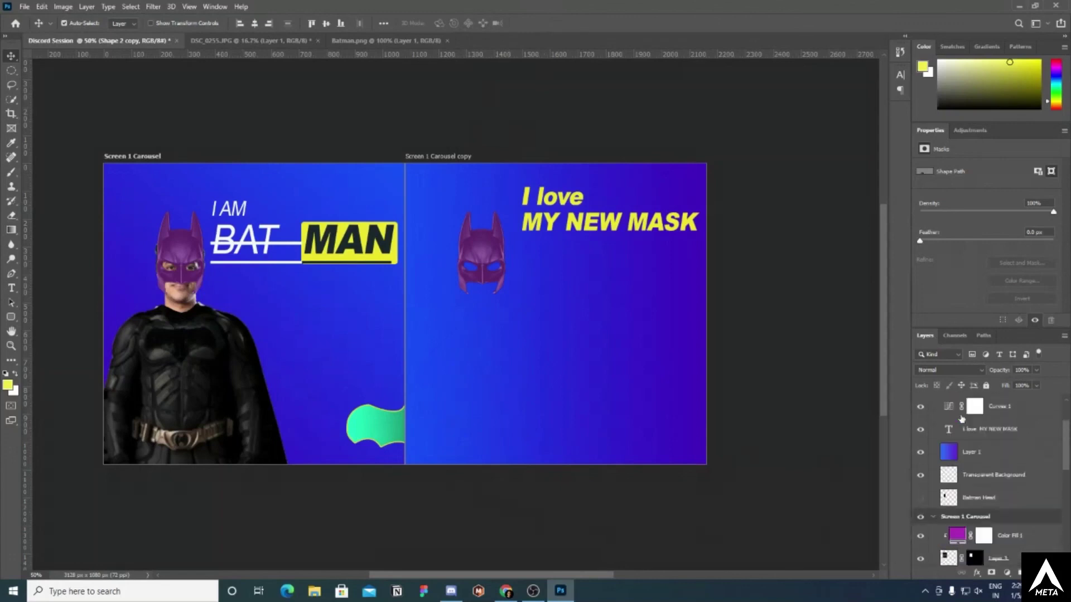
pyautogui.scroll(-2, 970, 463)
pyautogui.scroll(-5, 970, 462)
pyautogui.scroll(4, 970, 462)
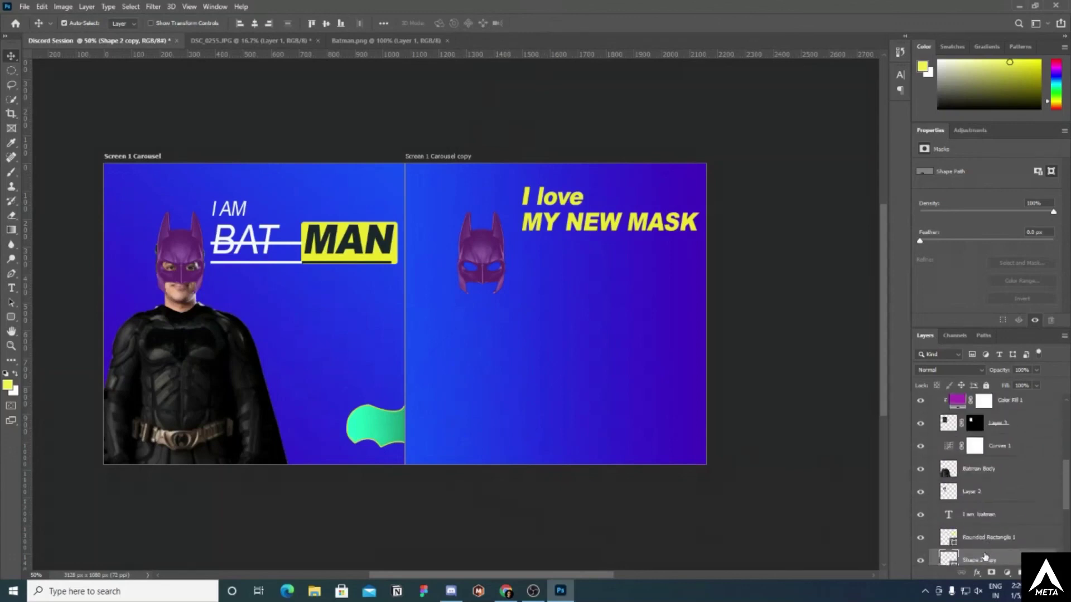
pyautogui.moveTo(971, 449); pyautogui.dragTo(989, 406)
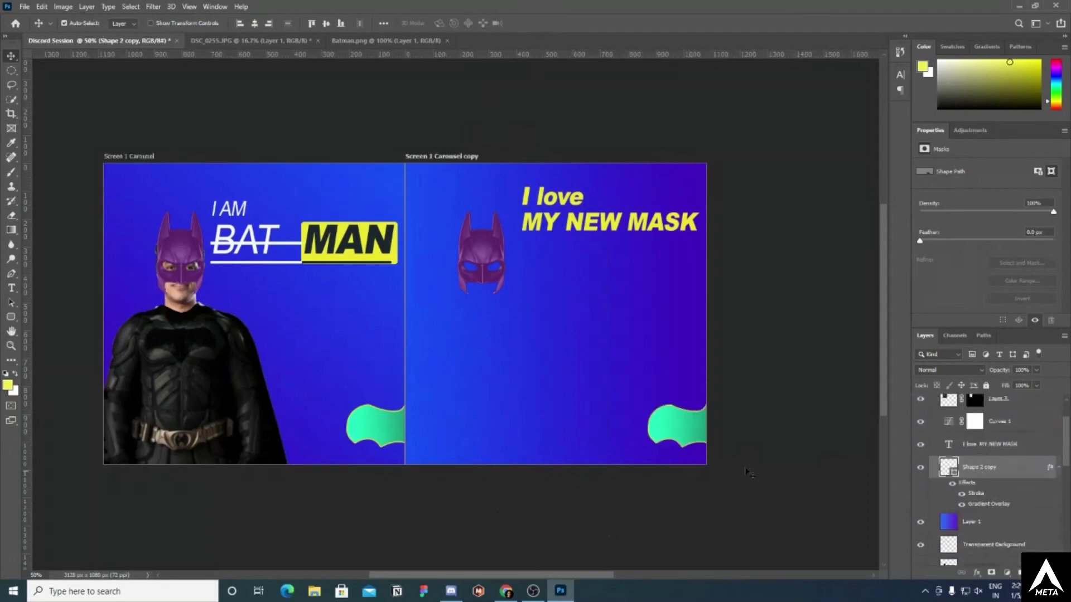
# - Move the bat logo copy to the second artboard's left edge so both halves line up as one logo across the seam
pyautogui.moveTo(686, 438); pyautogui.dragTo(377, 434)
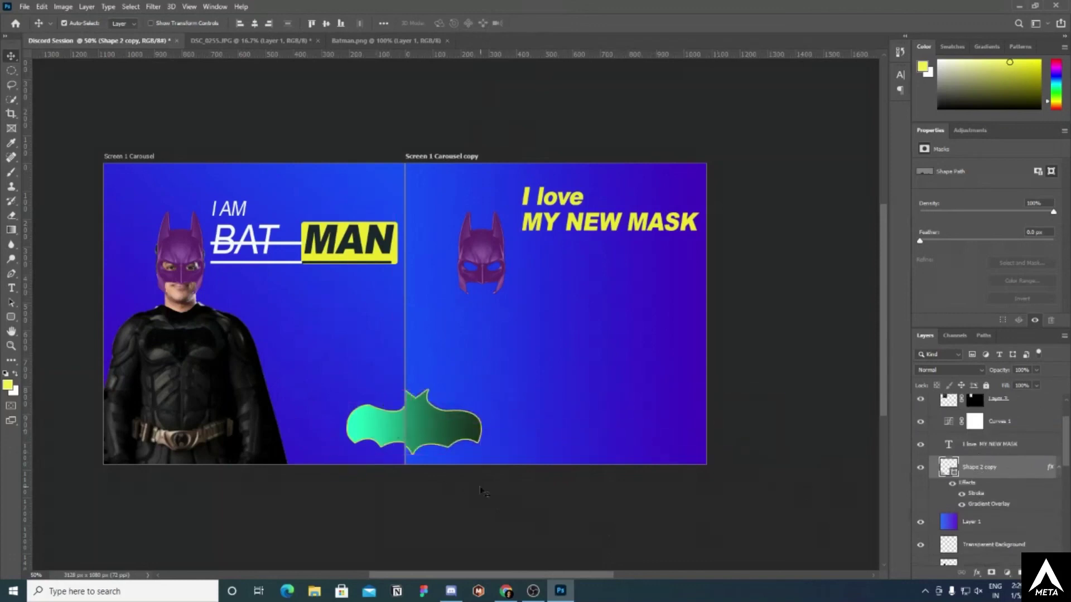
pyautogui.click(481, 492)
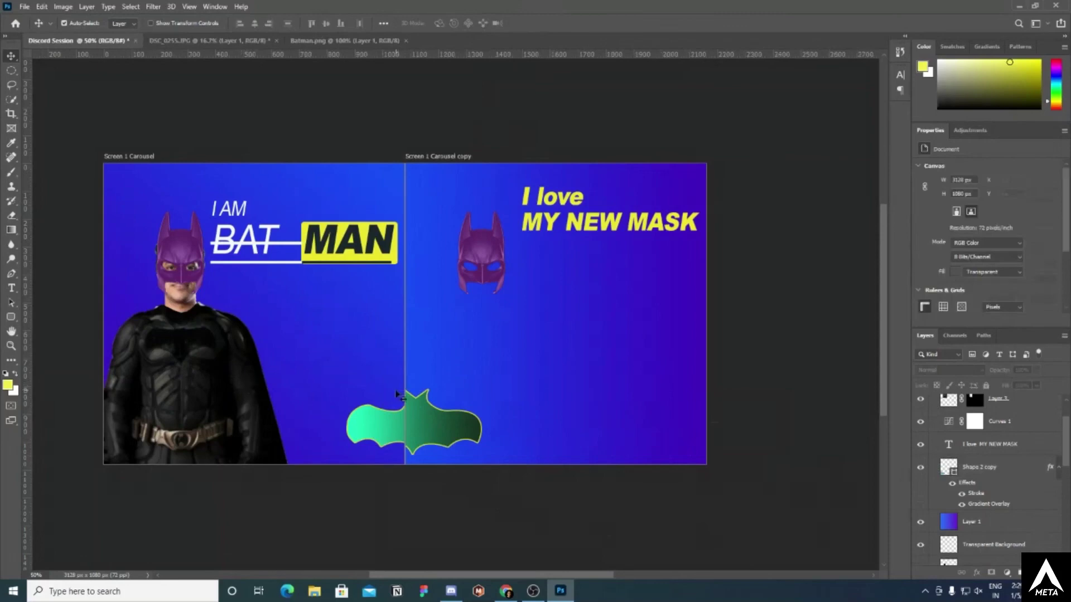
pyautogui.moveTo(417, 418); pyautogui.dragTo(422, 418)
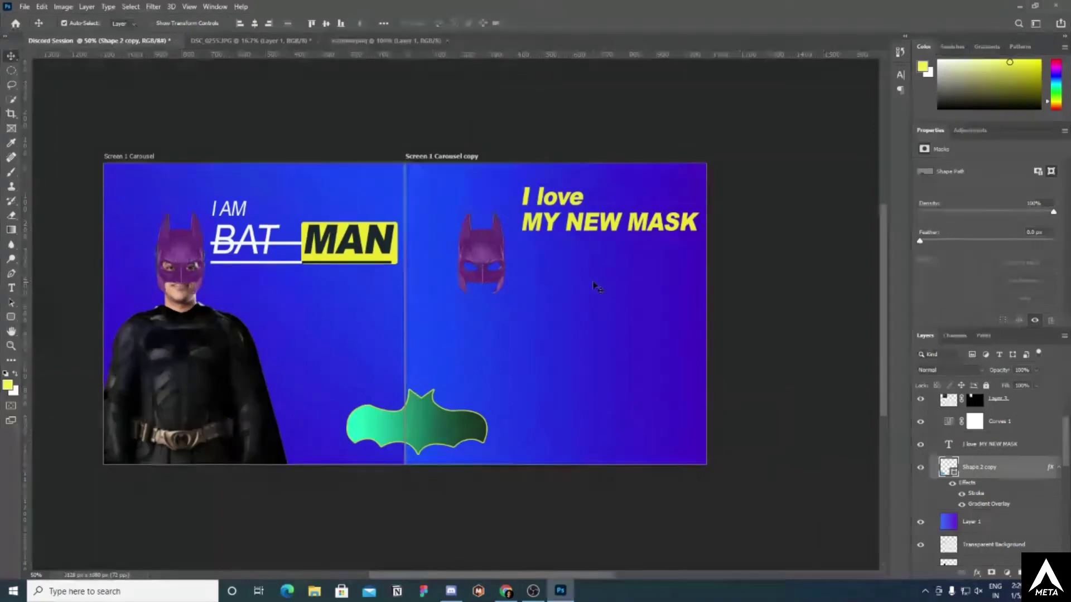
# - Start a Quick Export as PNG and open the Desktop as the export location
pyautogui.moveTo(508, 593)
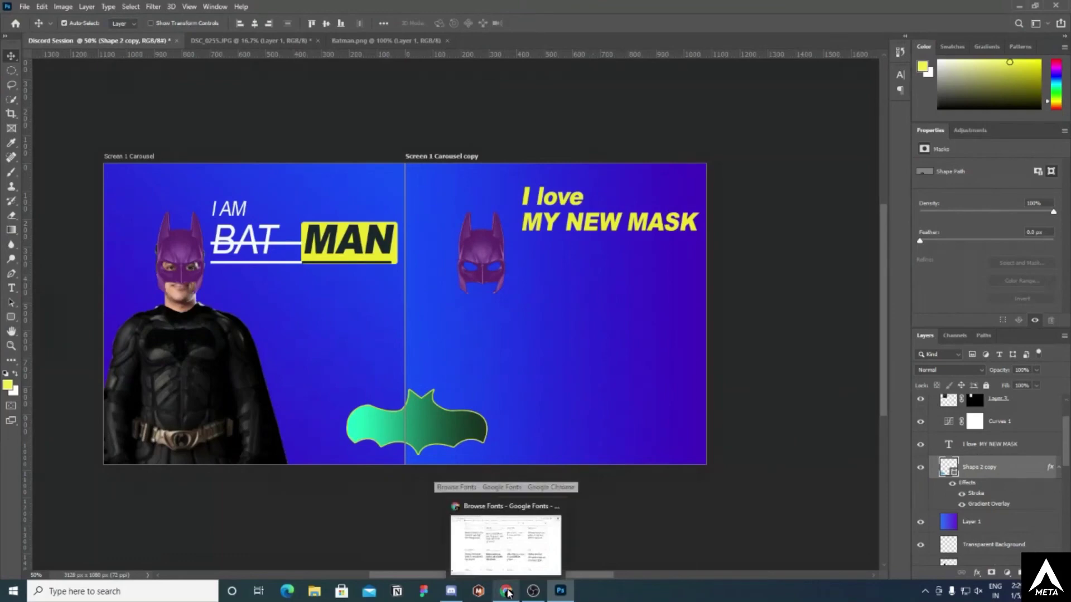
pyautogui.click(25, 7)
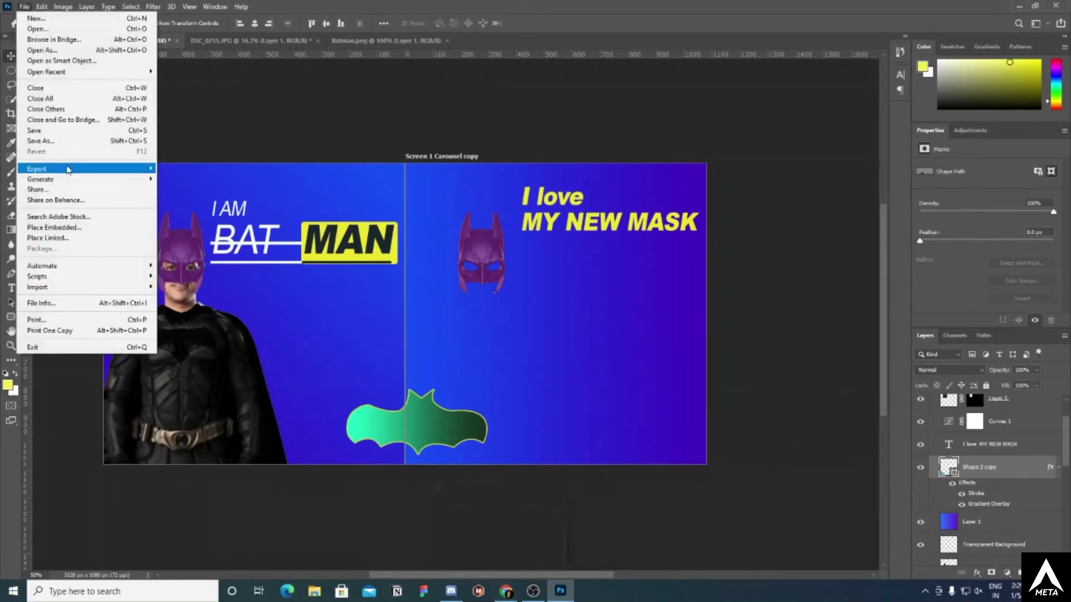
pyautogui.moveTo(68, 169)
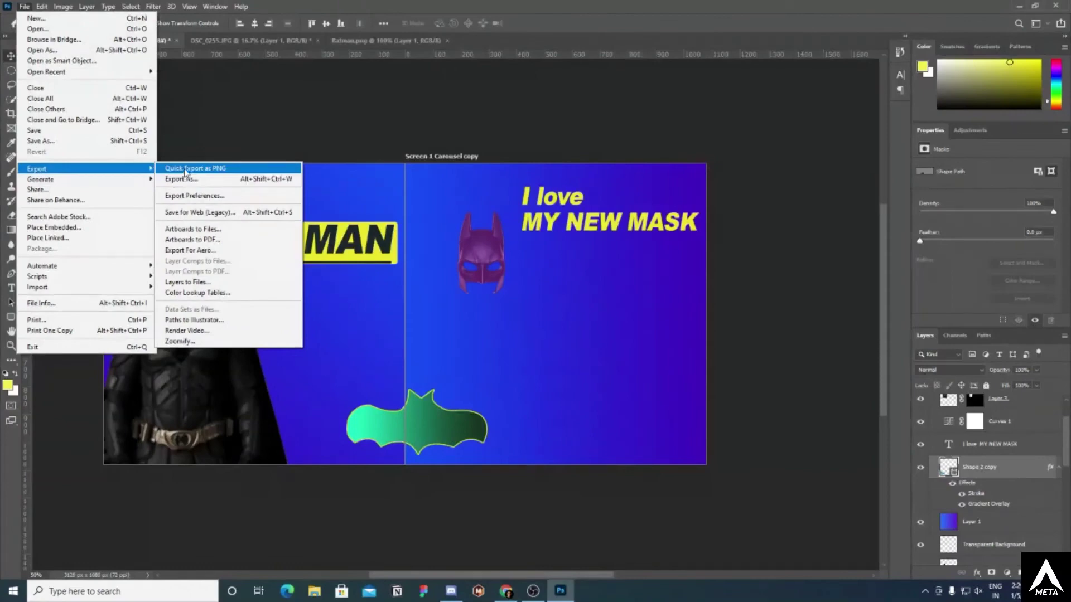
pyautogui.click(186, 169)
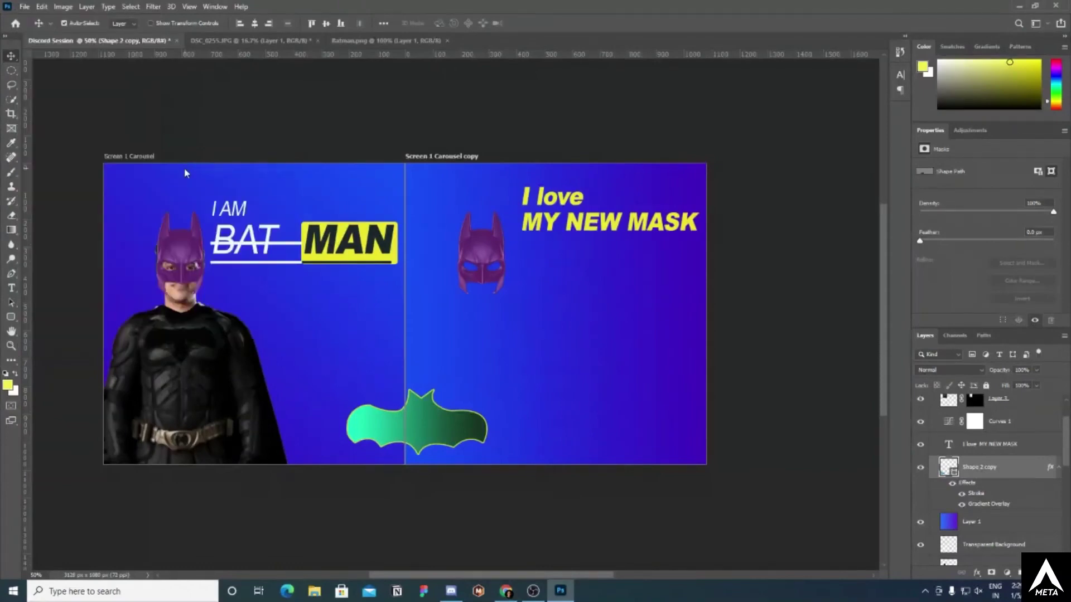
pyautogui.click(46, 87)
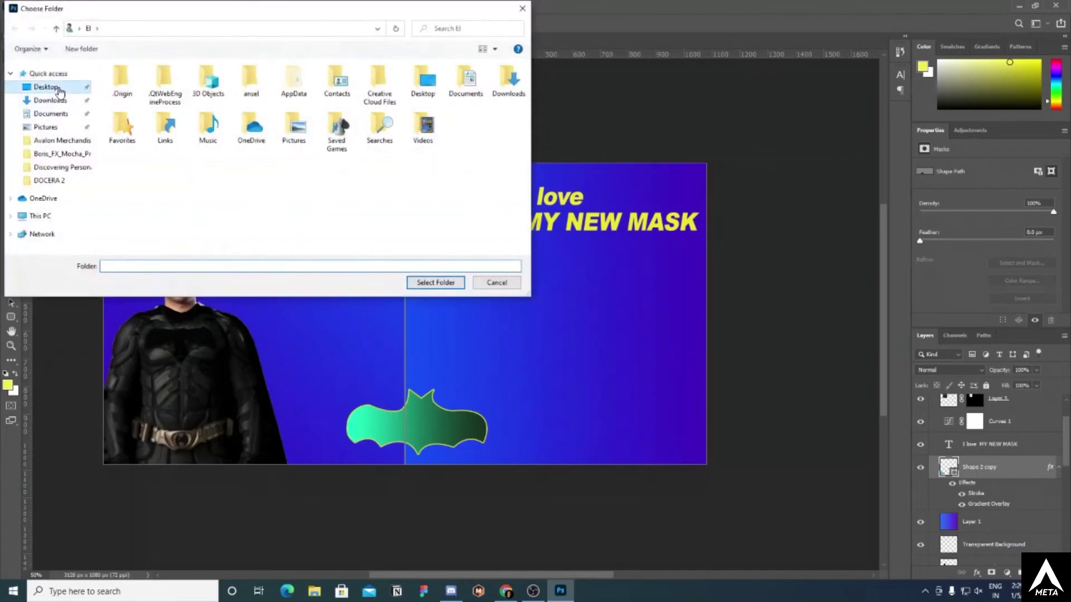
# - Try to export into a new Desktop folder named after the designer as Batman
pyautogui.doubleClick(132, 266)
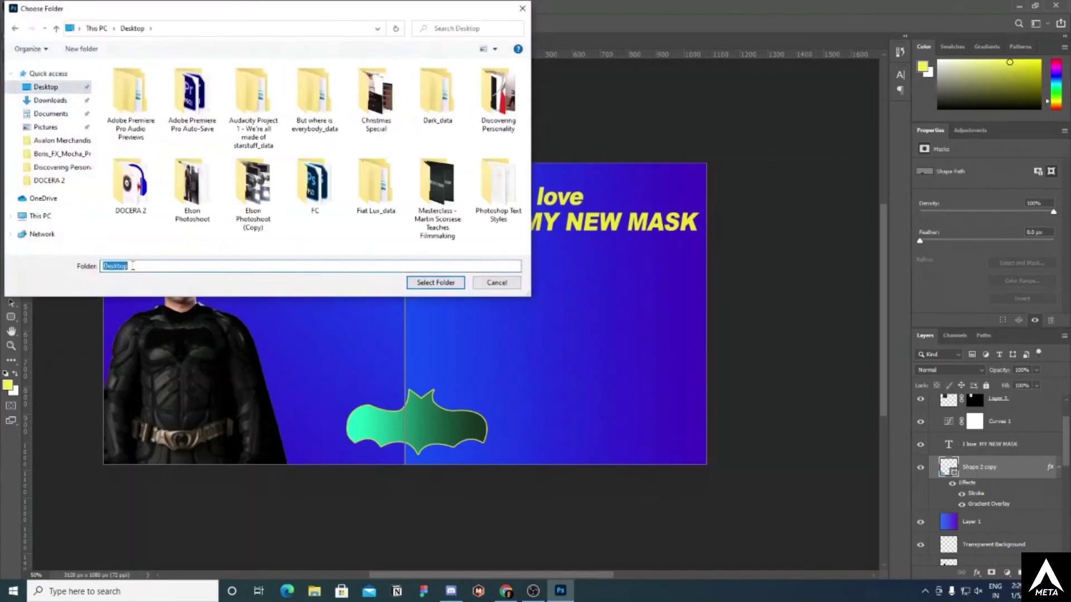
pyautogui.write('d')
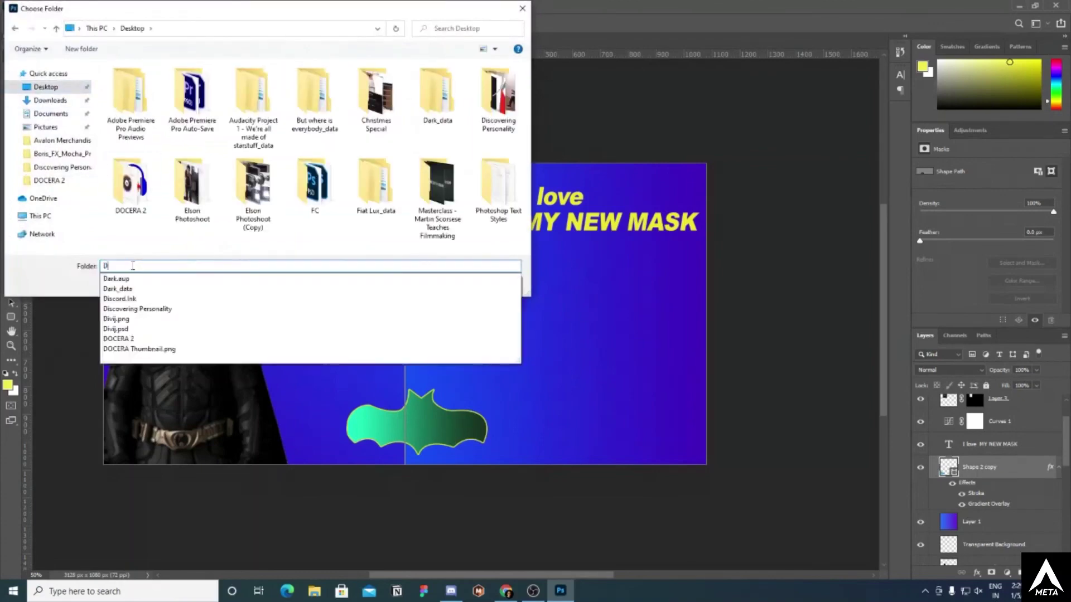
pyautogui.press('BackSpace')
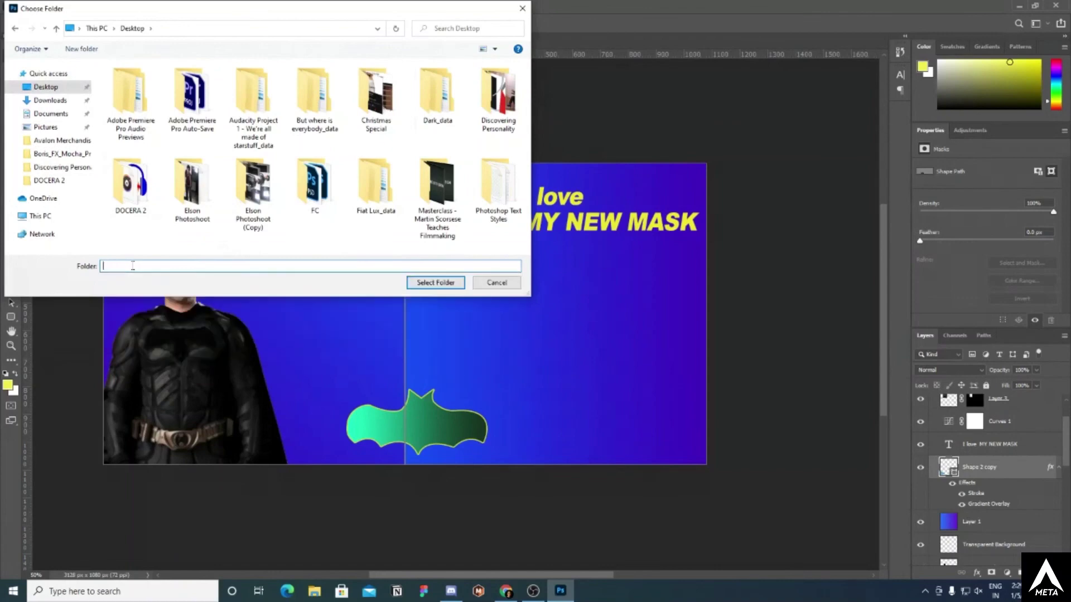
pyautogui.write('Designer Elson as Batman')
pyautogui.click(430, 284)
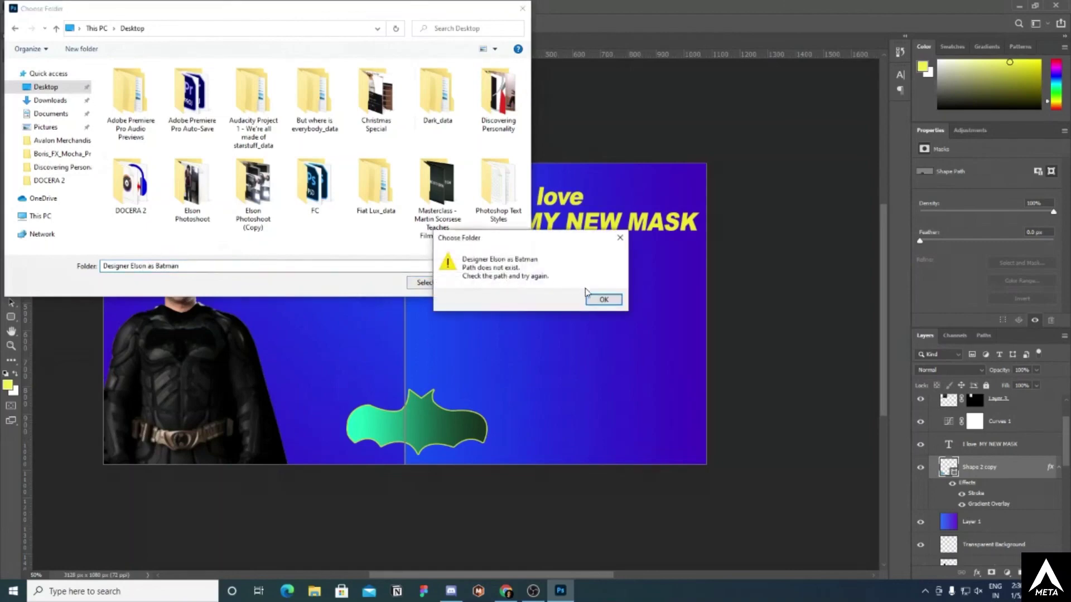
pyautogui.click(603, 297)
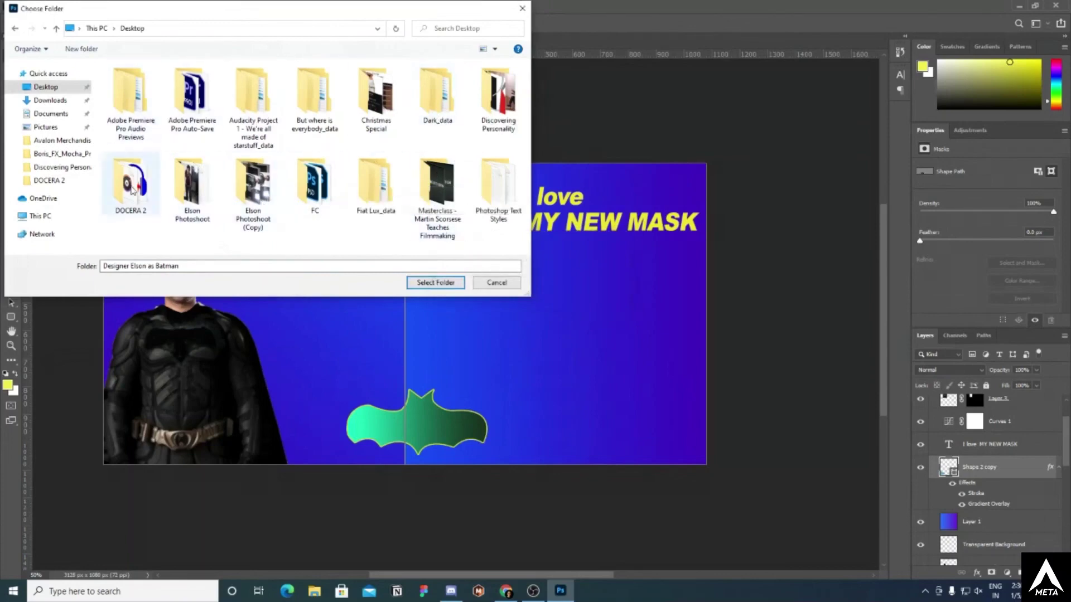
# - Choose the DOCERA 2 folder on the Desktop as the PNG export destination
pyautogui.click(133, 191)
pyautogui.click(425, 283)
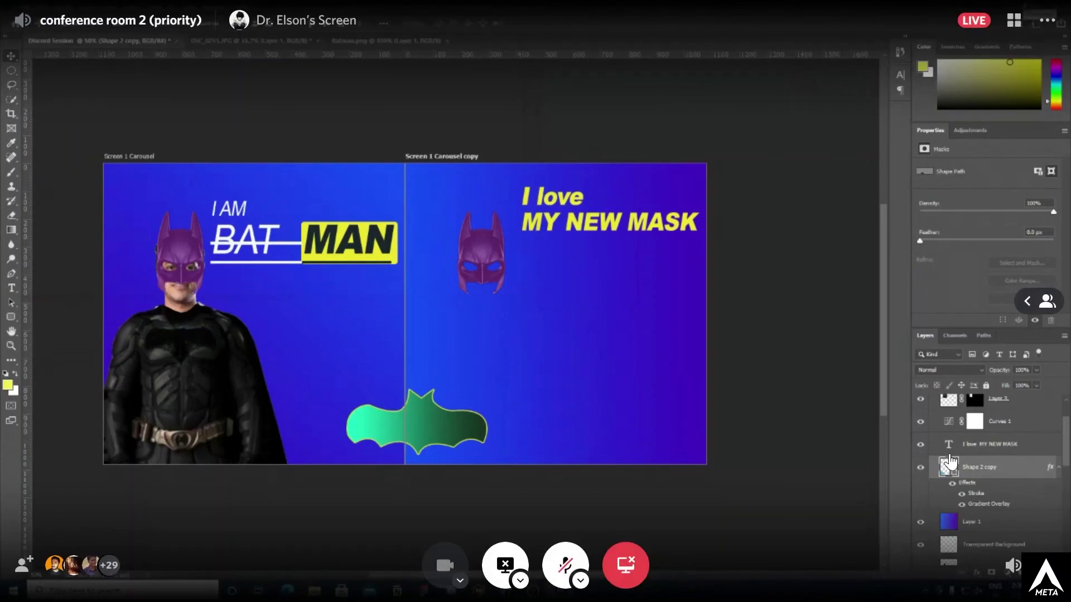
# - Put Photoshop away, close the Google Fonts browser tab and switch to Discord's art-and-design channel
pyautogui.click(1025, 6)
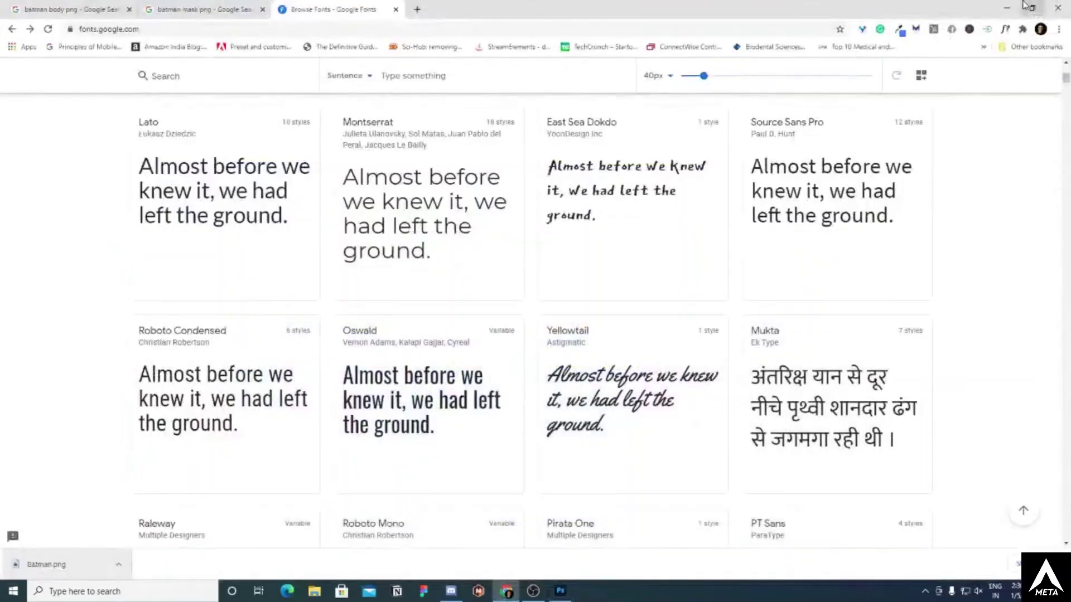
pyautogui.click(395, 9)
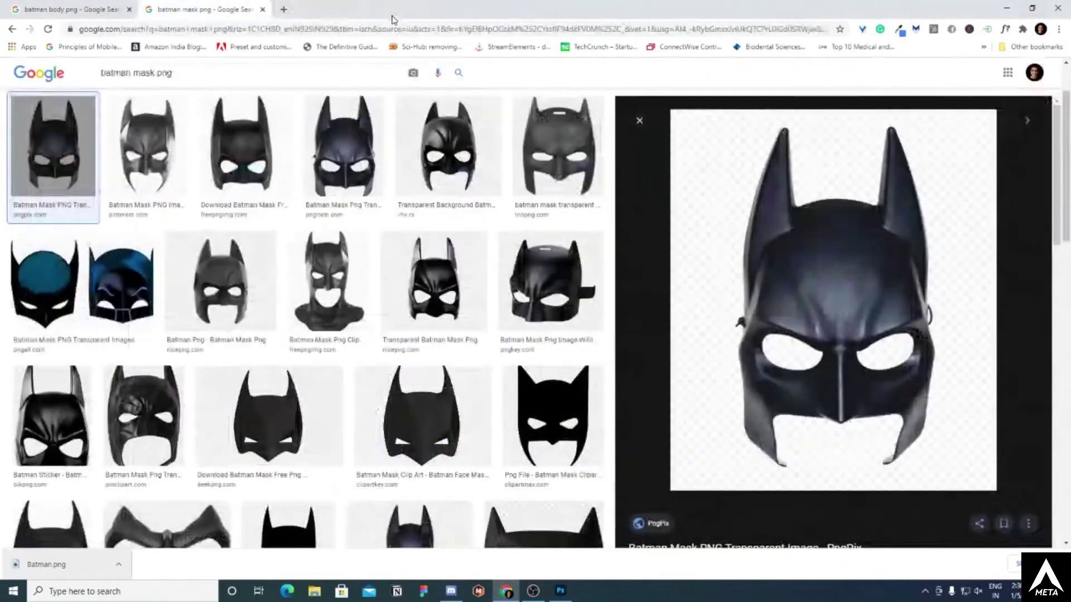
pyautogui.click(451, 591)
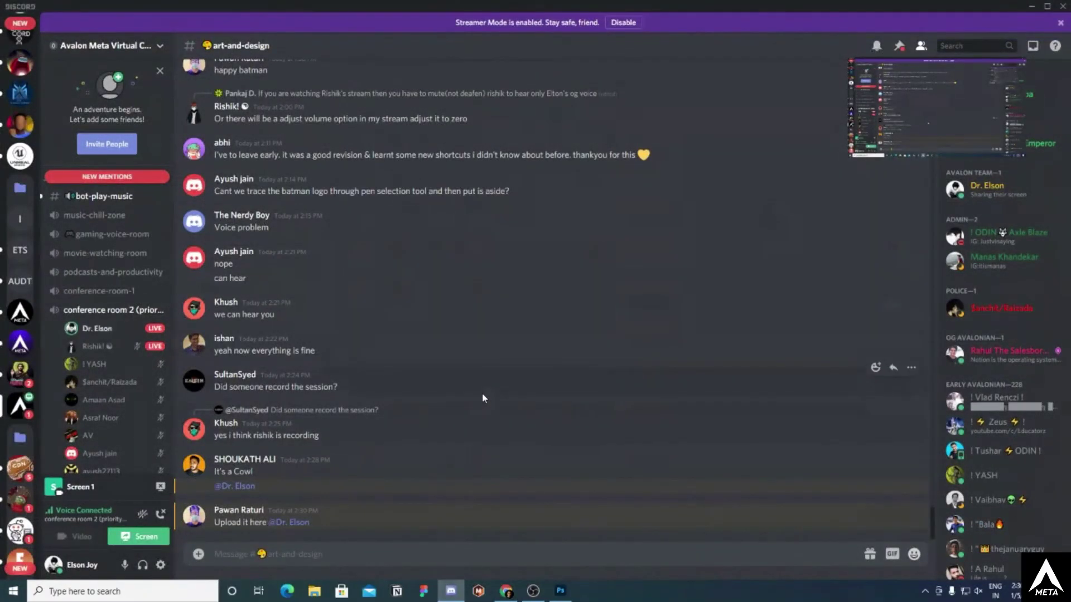
pyautogui.scroll(-5, 128, 375)
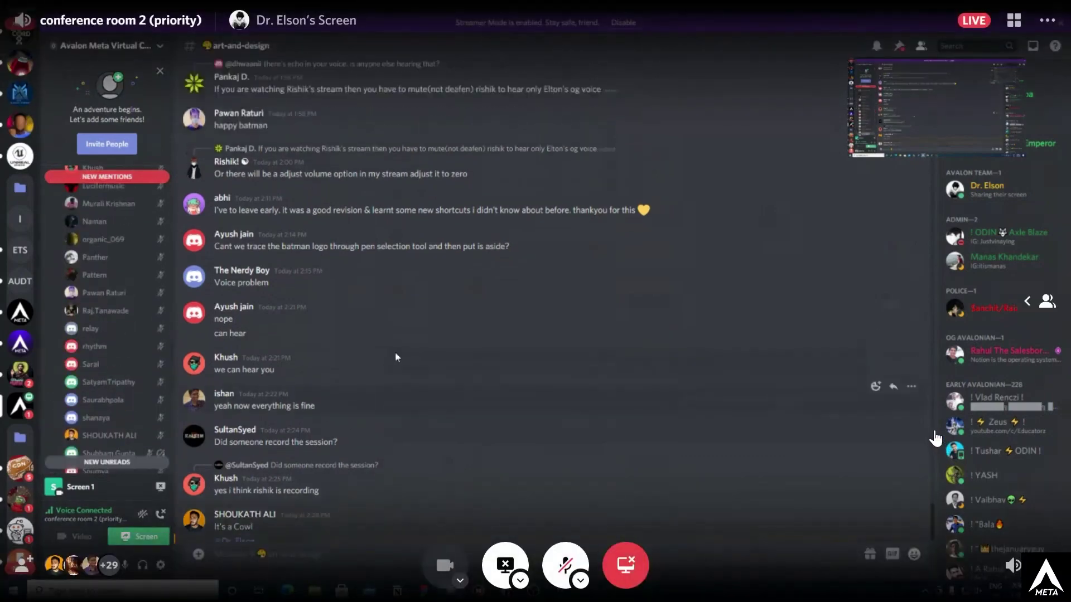
# - Exit the full-screen stream view and stop sharing the screen in conference room 2 (priority)
pyautogui.click(1046, 528)
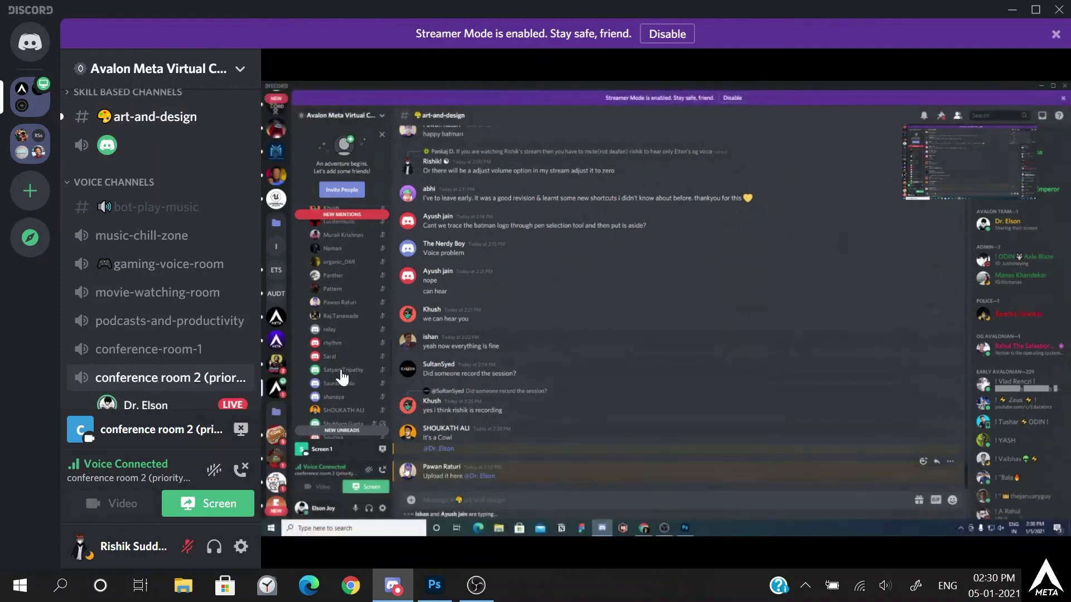
pyautogui.click(241, 430)
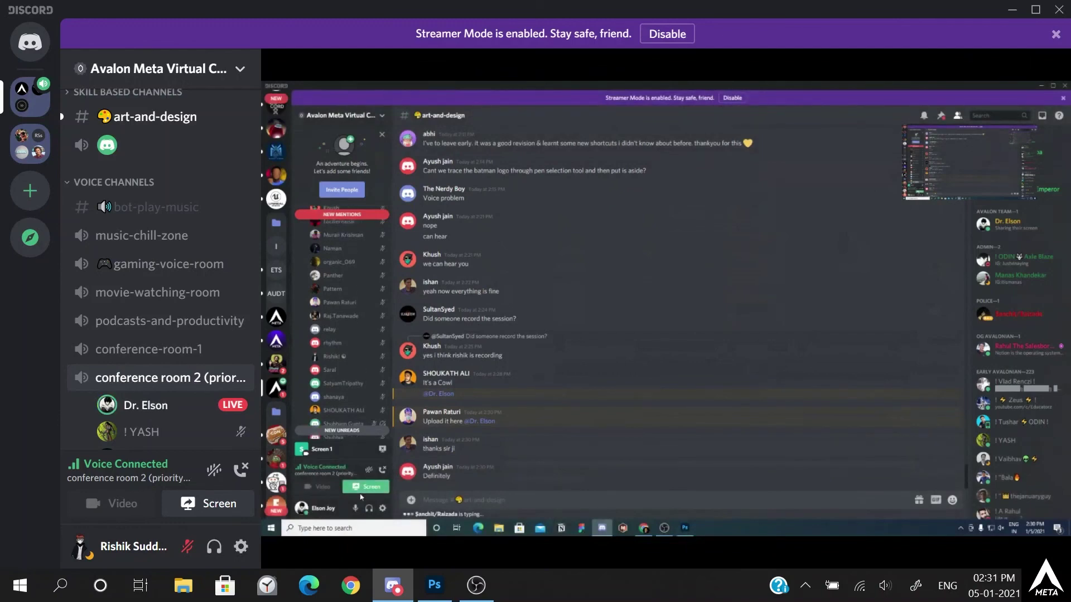
# - Look through the list of participants connected to the conference room 2 (priority) voice channel
pyautogui.moveTo(302, 454)
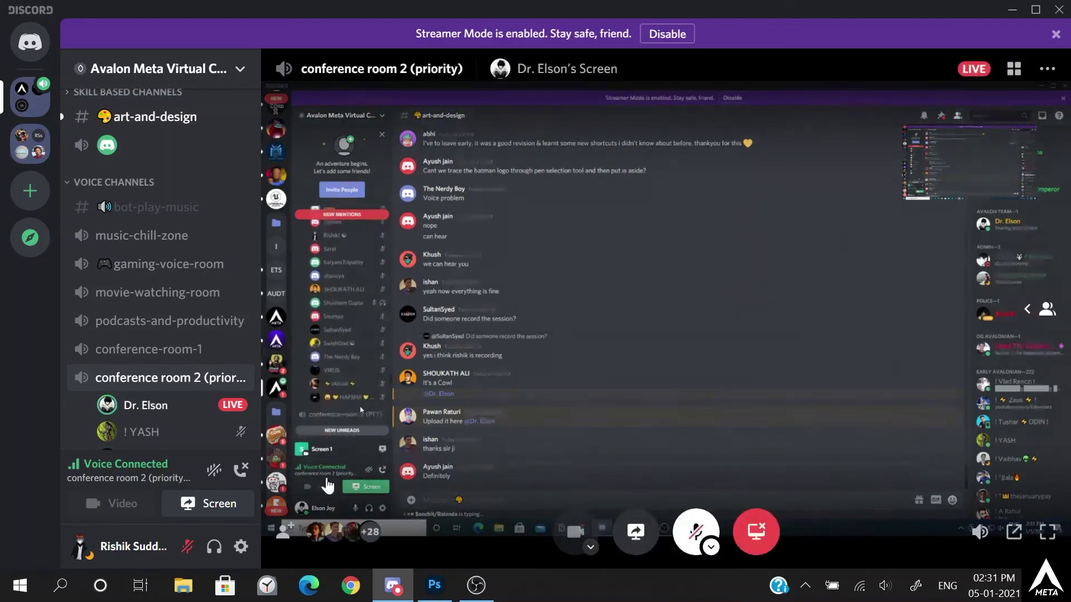
pyautogui.scroll(-10, 122, 425)
pyautogui.scroll(-15, 122, 420)
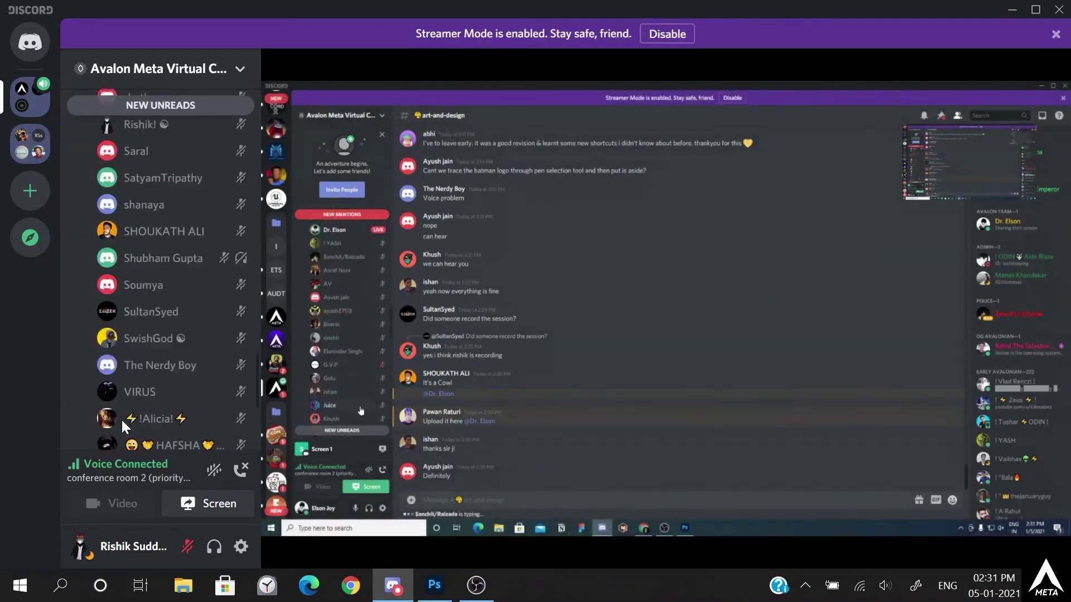
pyautogui.scroll(10, 122, 422)
pyautogui.scroll(-10, 122, 422)
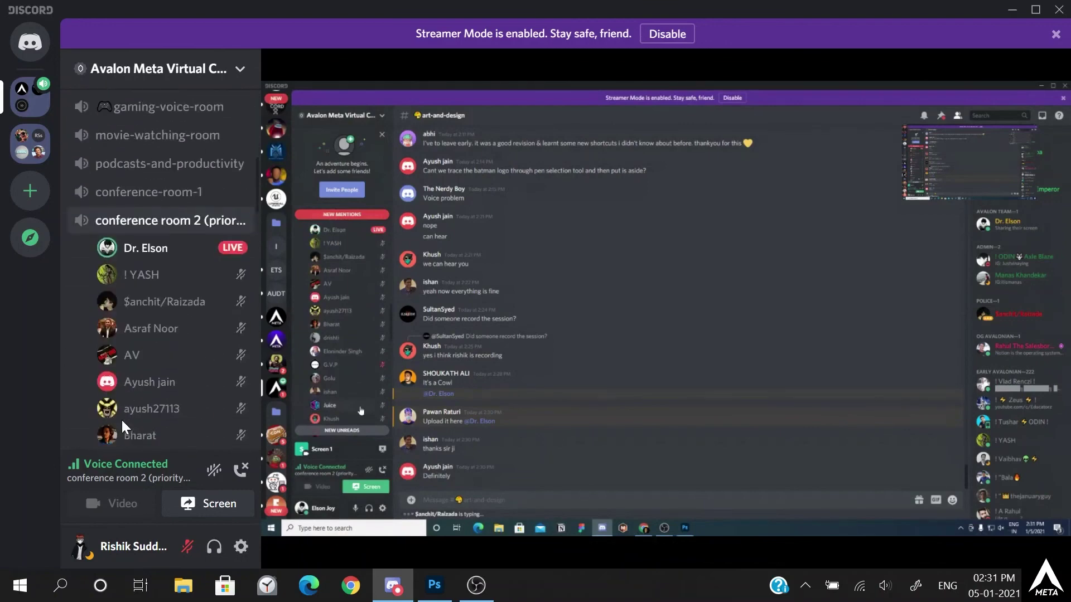
pyautogui.scroll(-8, 122, 428)
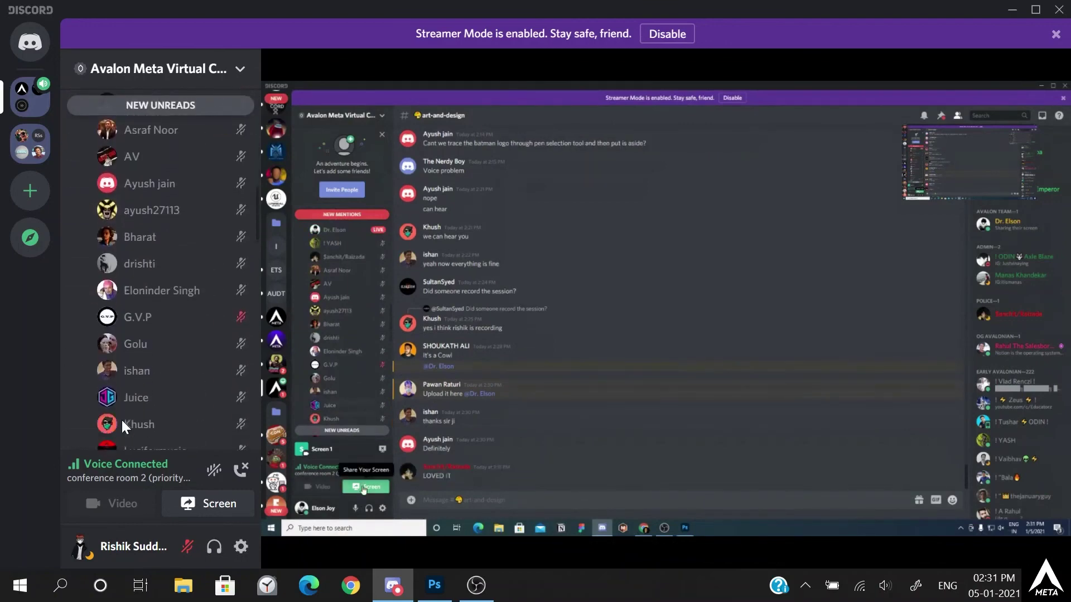
pyautogui.scroll(6, 123, 428)
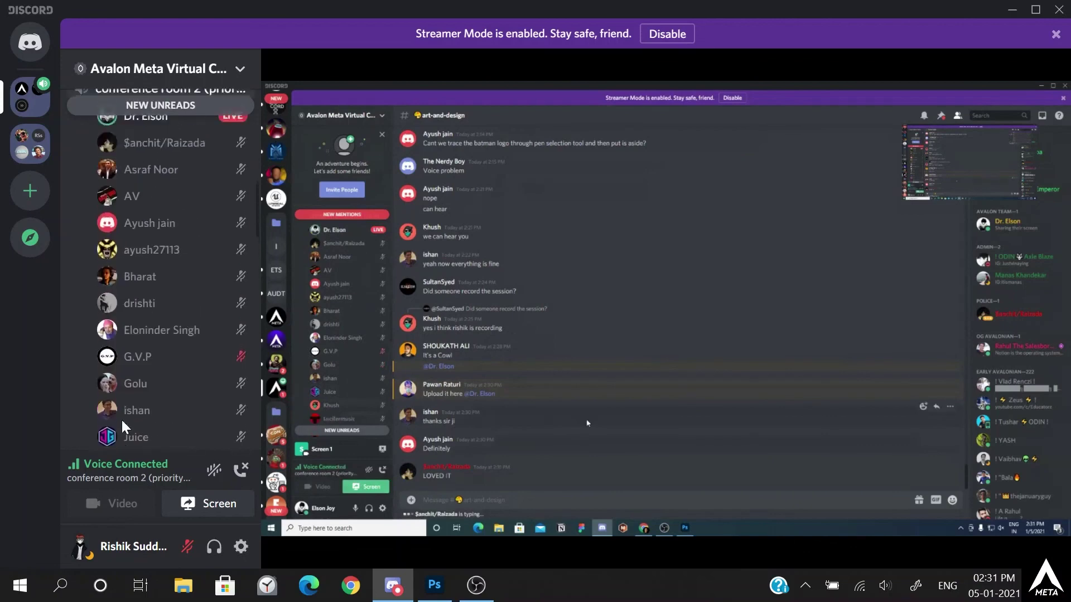
pyautogui.moveTo(310, 343)
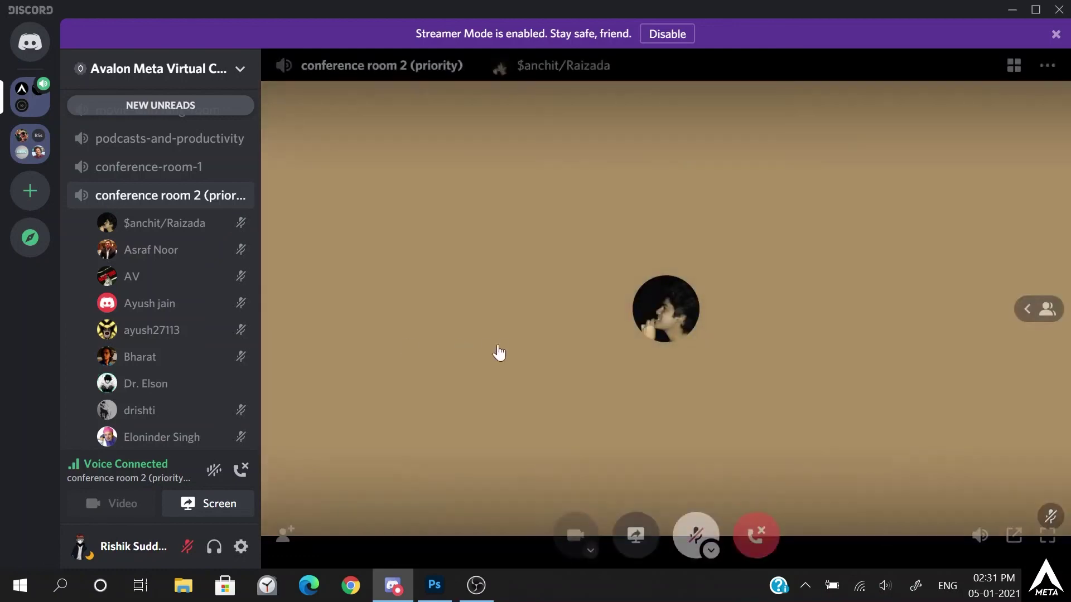
pyautogui.scroll(-3, 196, 263)
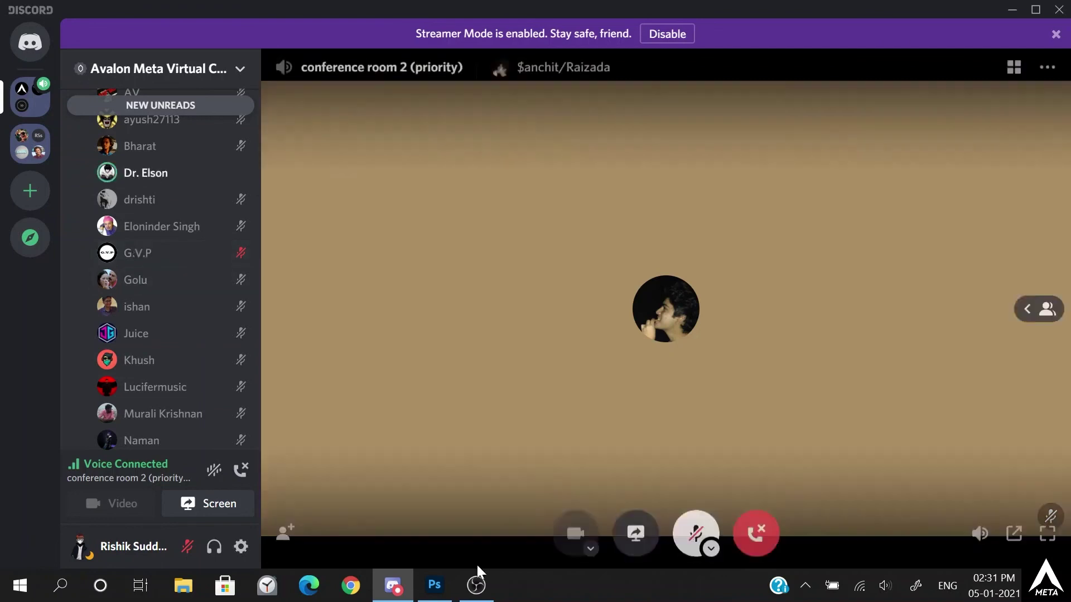
pyautogui.click(477, 584)
pyautogui.click(477, 585)
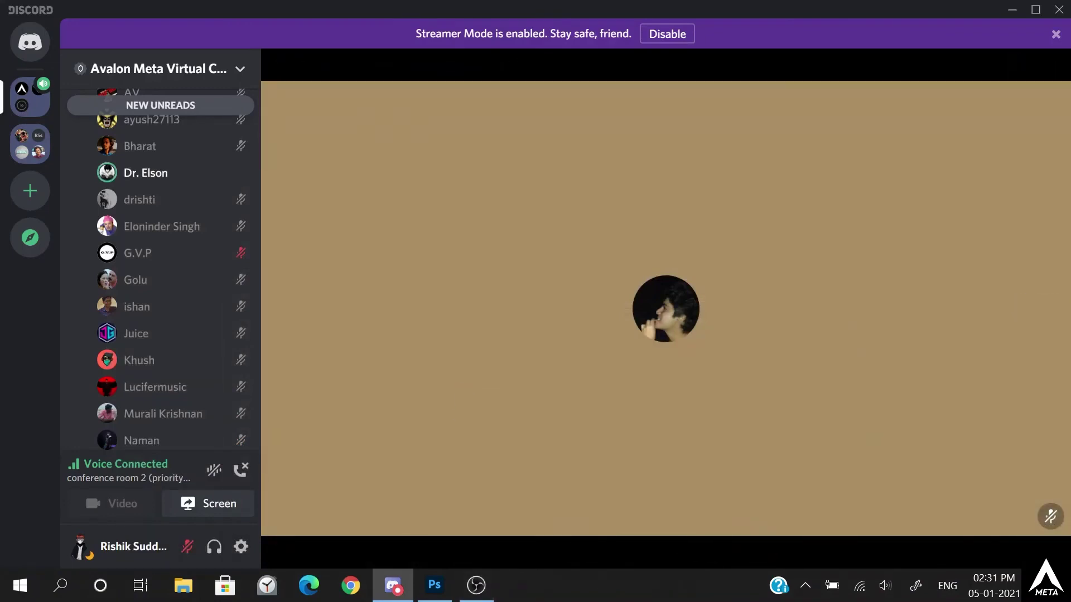
pyautogui.scroll(3, 222, 311)
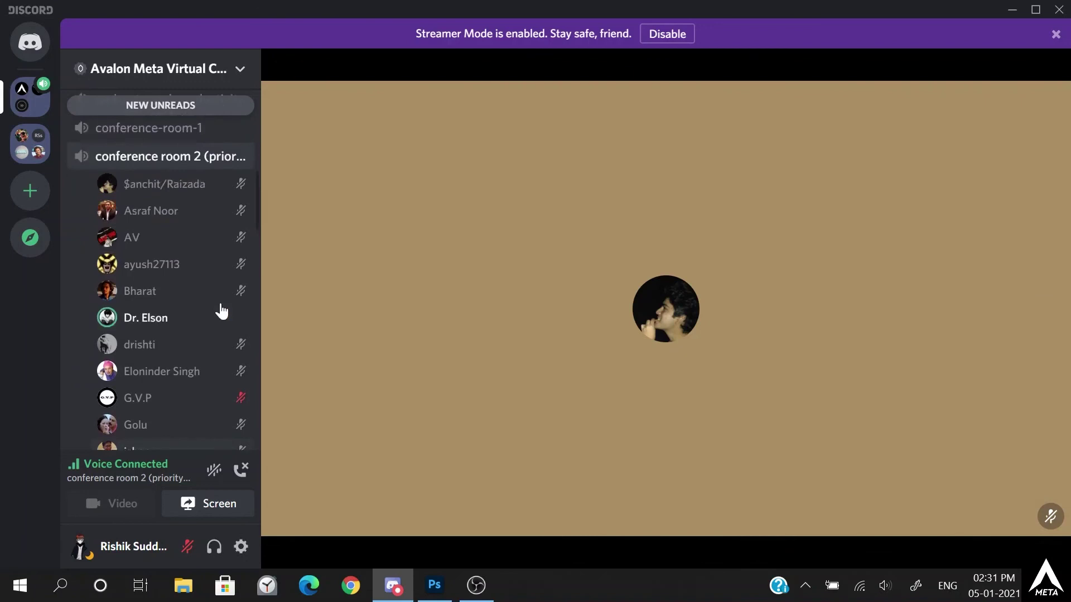
pyautogui.scroll(-2, 221, 312)
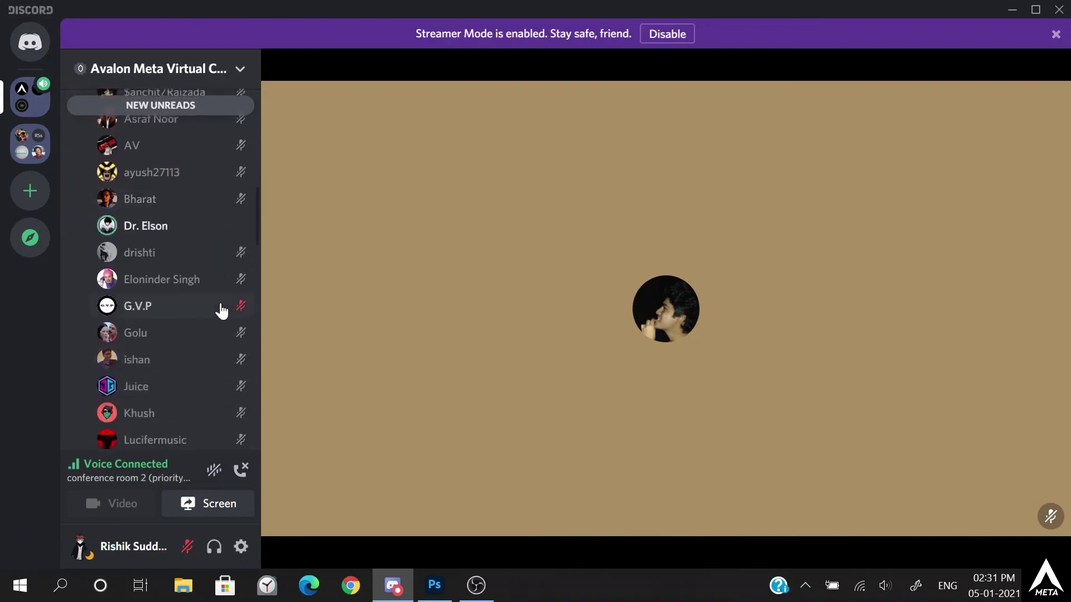
pyautogui.scroll(1, 222, 312)
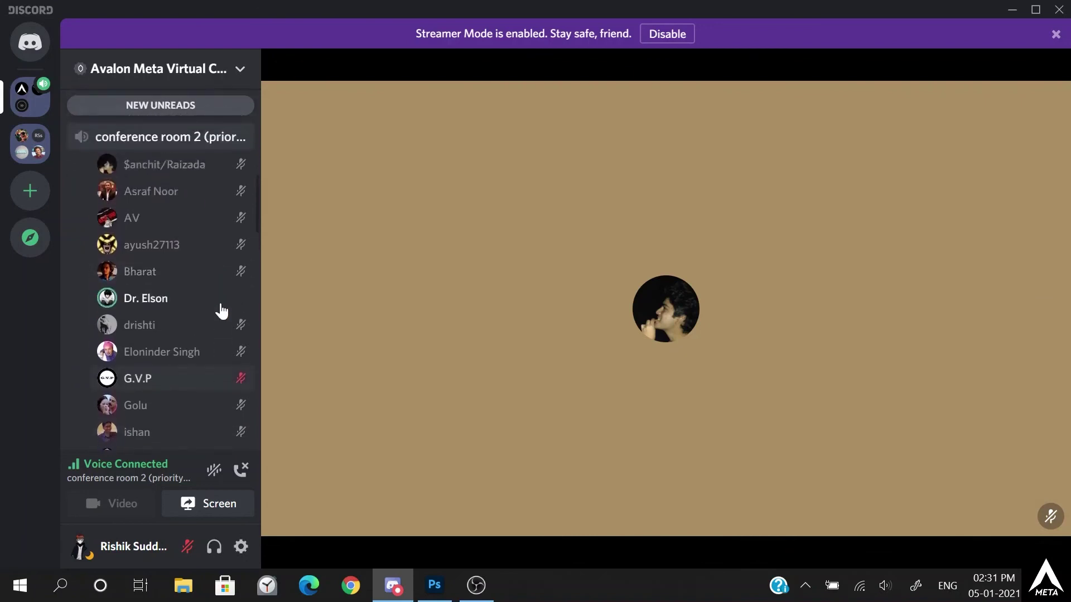
# - Open the art-and-design text channel and read through its latest messages
pyautogui.scroll(6, 221, 311)
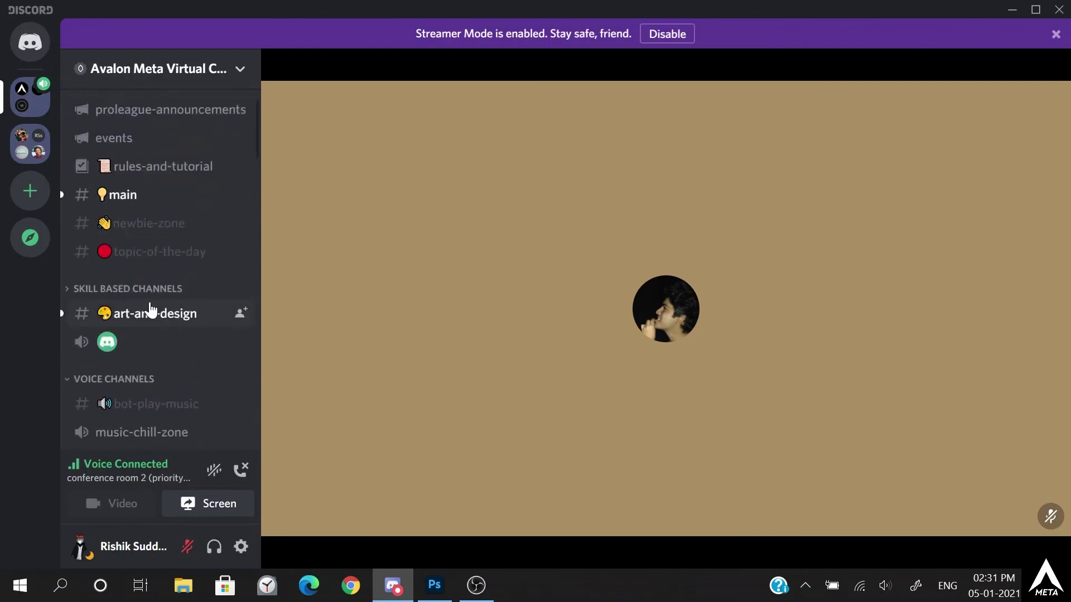
pyautogui.click(153, 314)
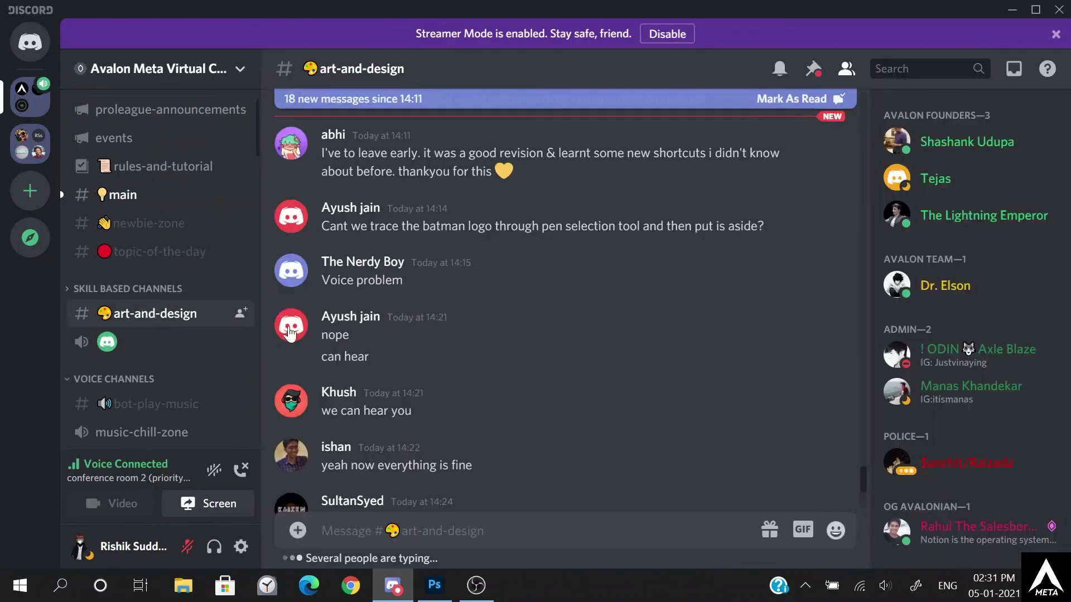
pyautogui.scroll(-10, 438, 340)
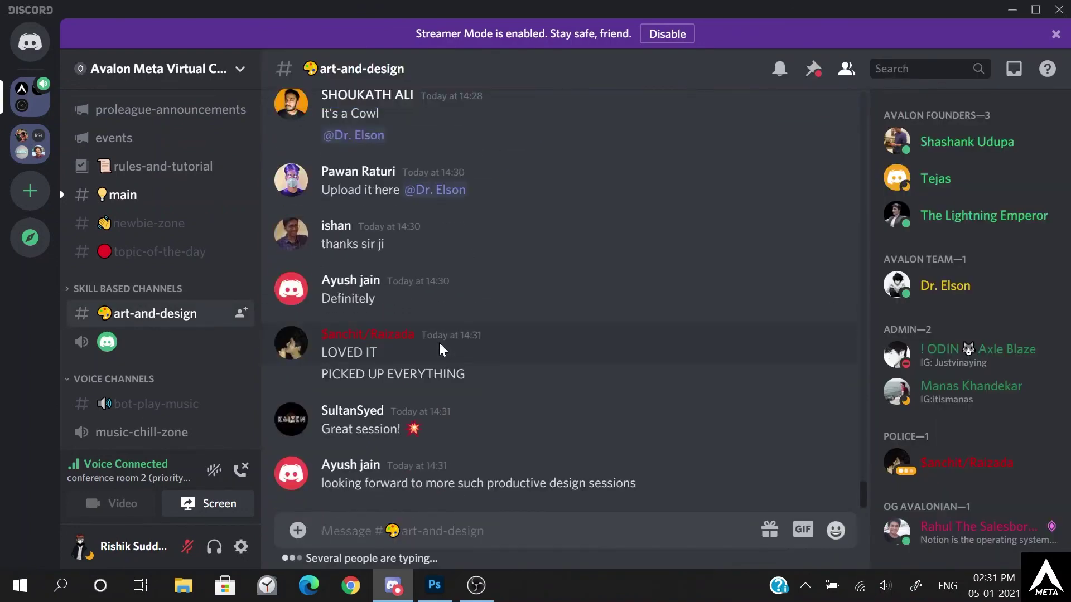
pyautogui.scroll(4, 438, 340)
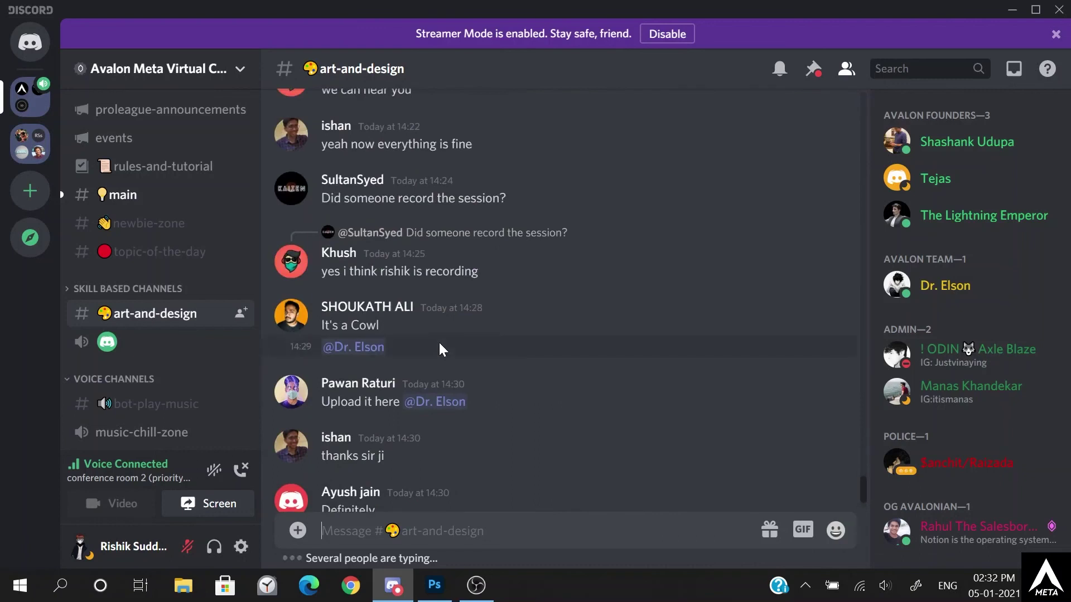
pyautogui.scroll(-4, 440, 344)
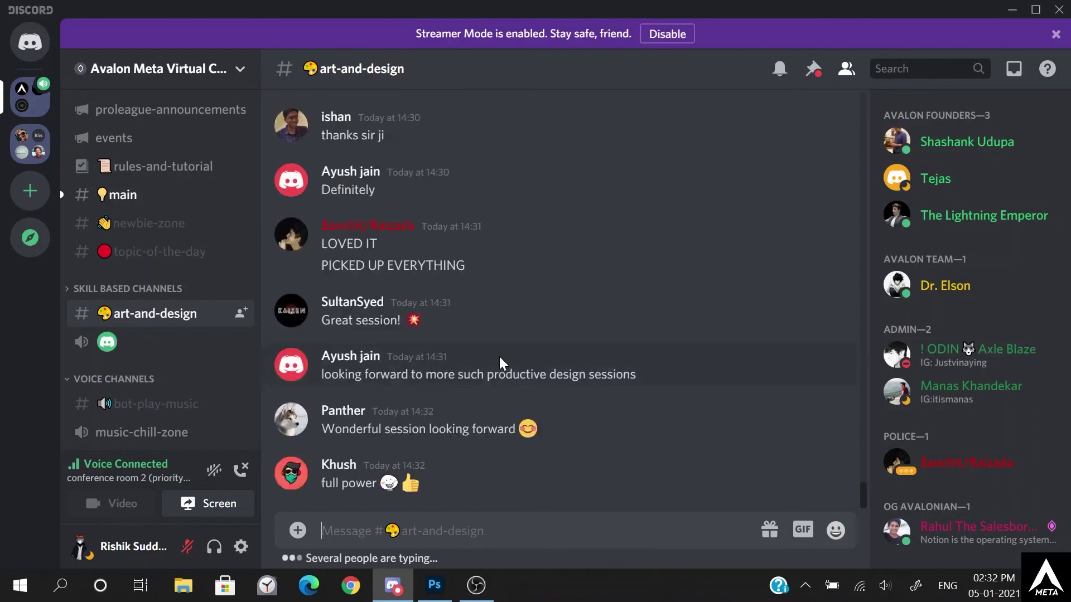
# - Send the message "Great session 10/10" in the art-and-design channel
pyautogui.write('G')
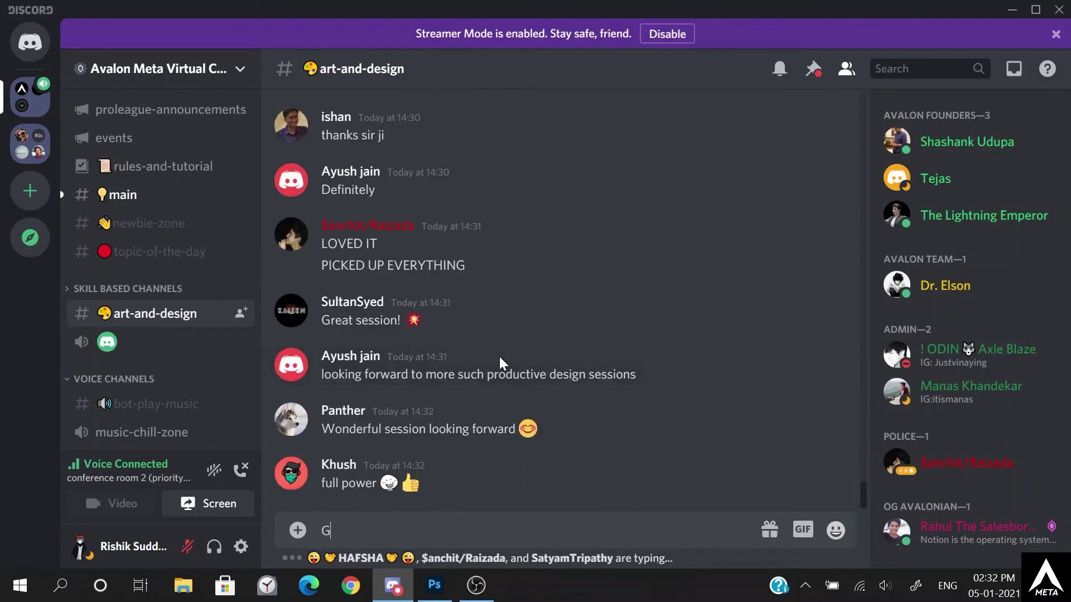
pyautogui.write('reat ')
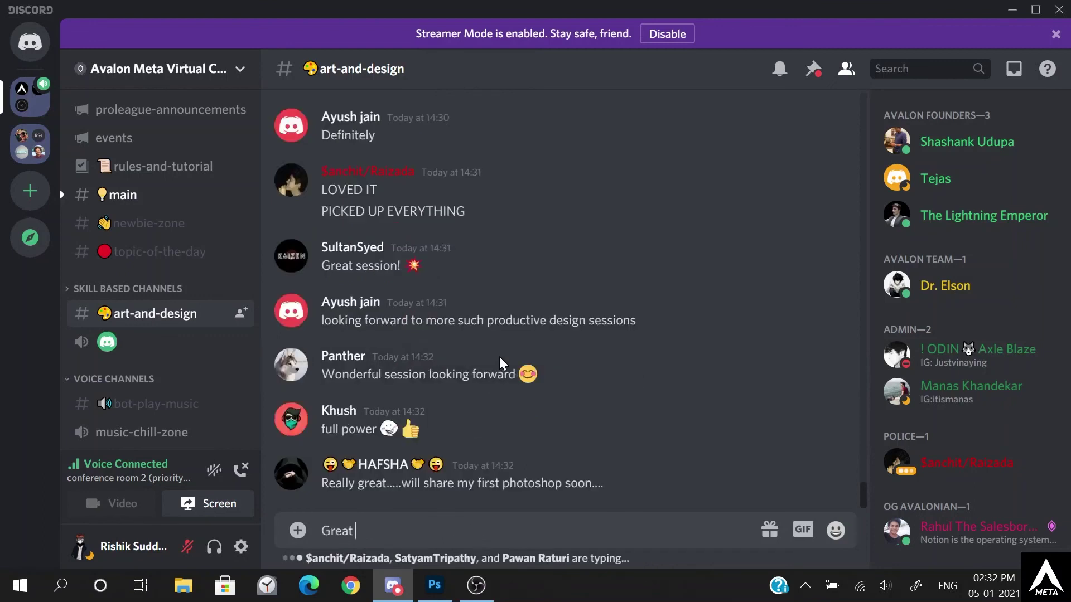
pyautogui.write('session ')
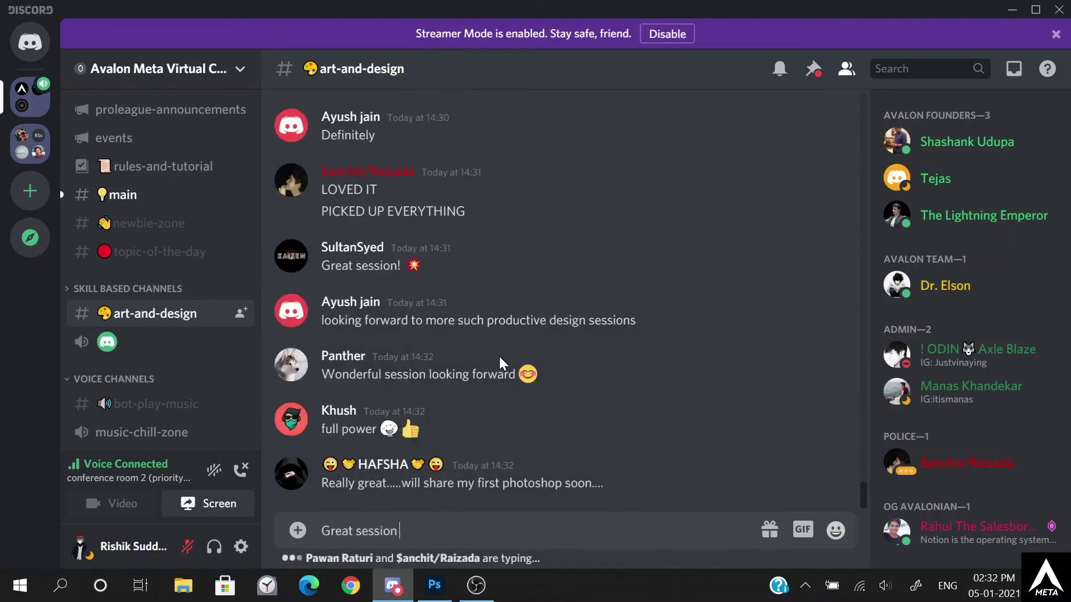
pyautogui.write('10/')
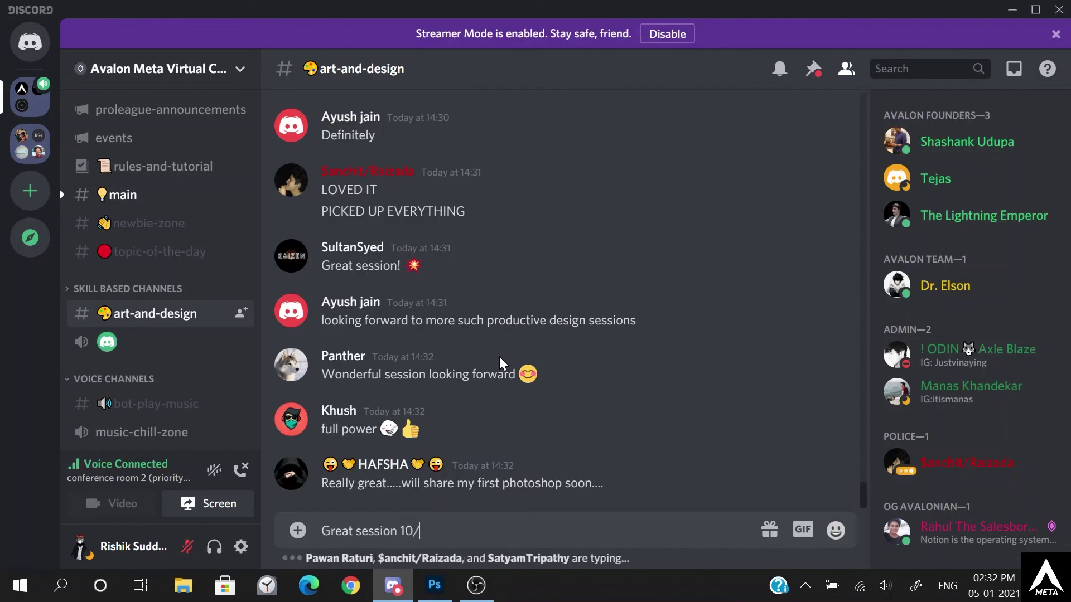
pyautogui.write('10')
pyautogui.press('Return')
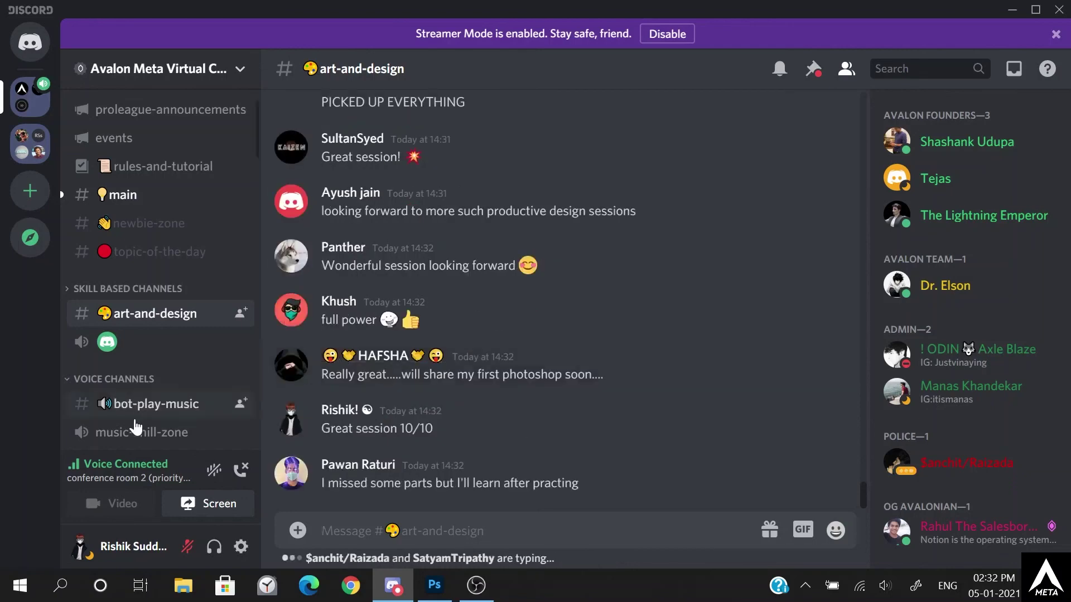
# - Return to the conference room 2 (priority) call and show its participants in the grid layout
pyautogui.click(114, 480)
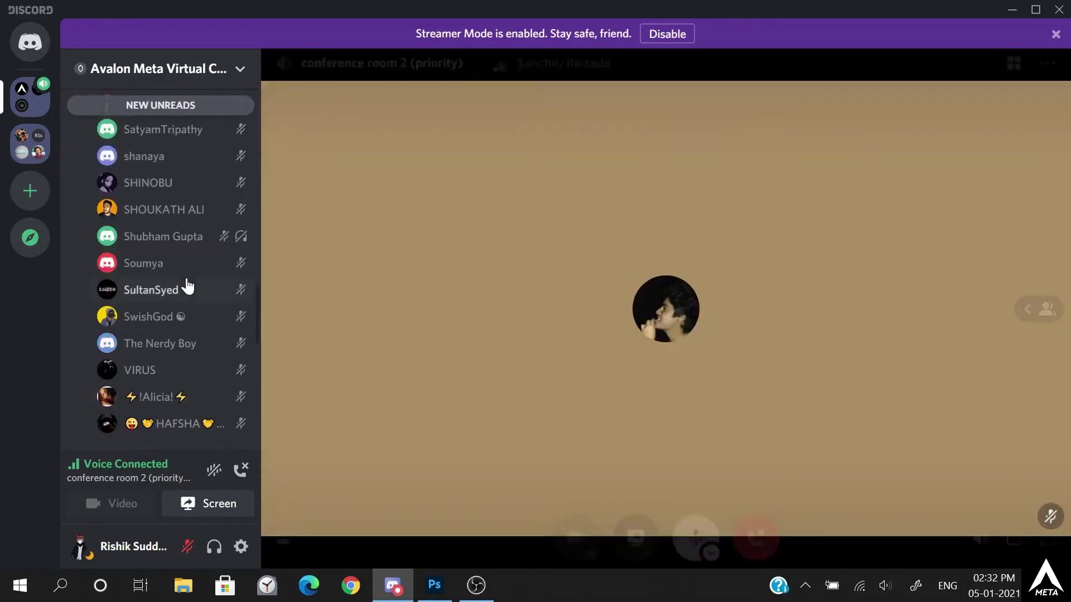
pyautogui.scroll(10, 187, 278)
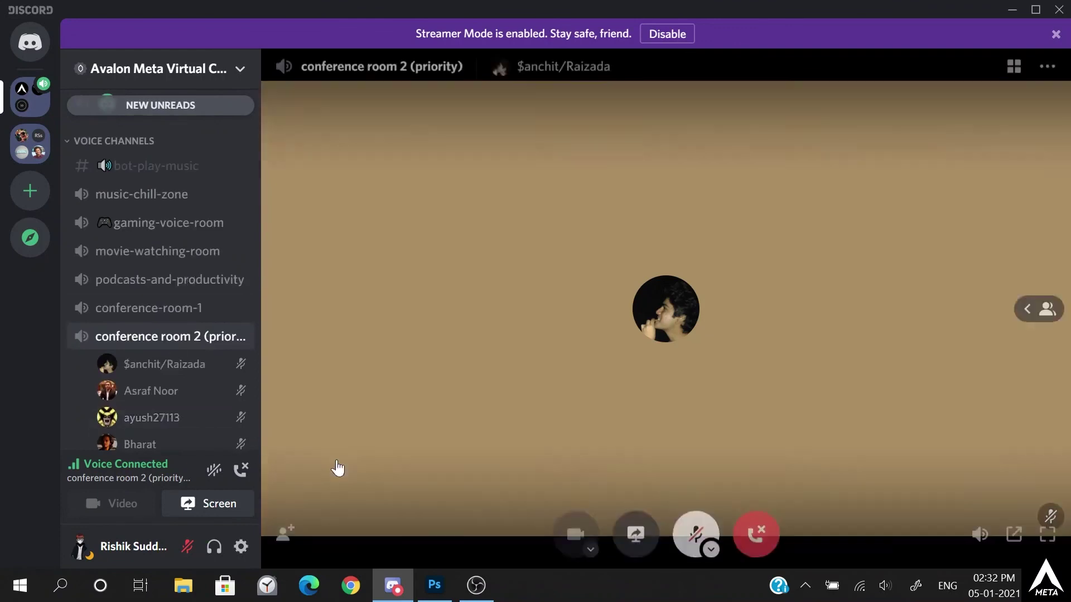
pyautogui.click(1013, 68)
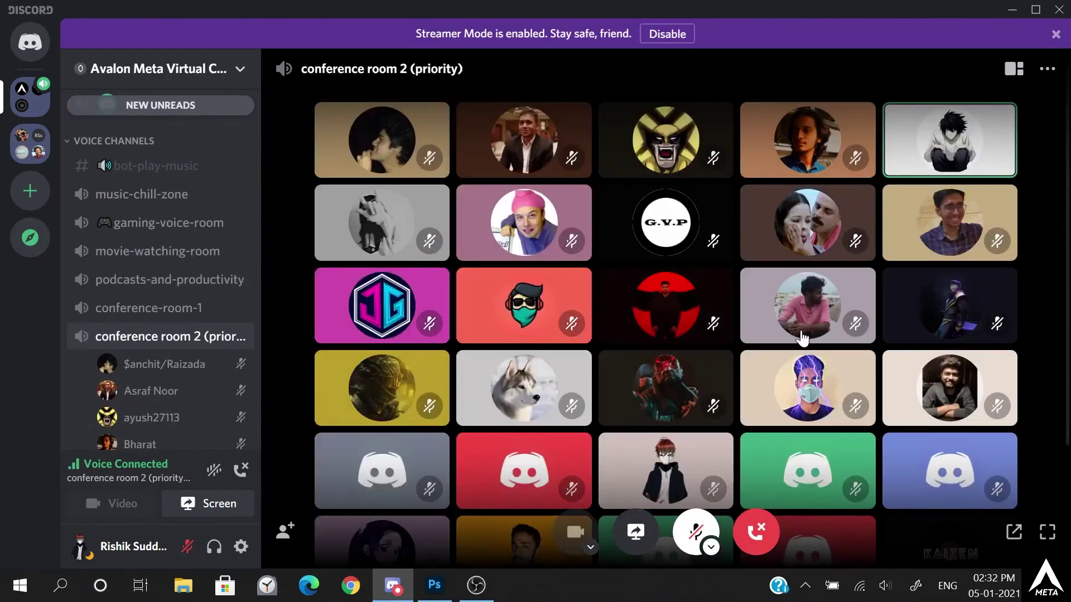
pyautogui.scroll(-2, 802, 338)
pyautogui.scroll(2, 801, 338)
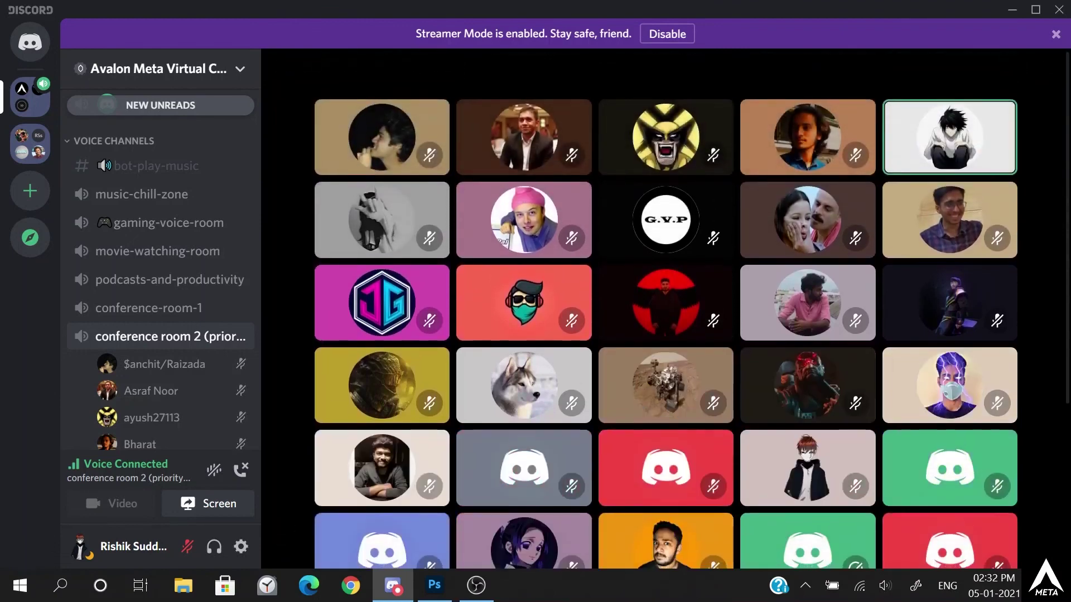
# - Check the newest messages in the art-and-design channel and return to the conference room 2 call grid
pyautogui.click(174, 108)
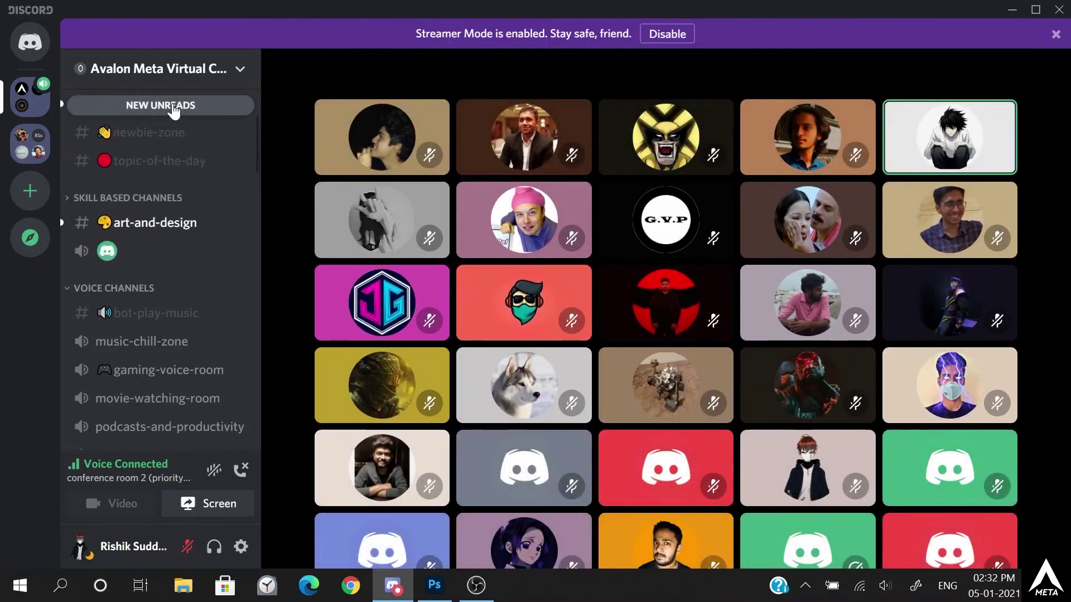
pyautogui.click(172, 239)
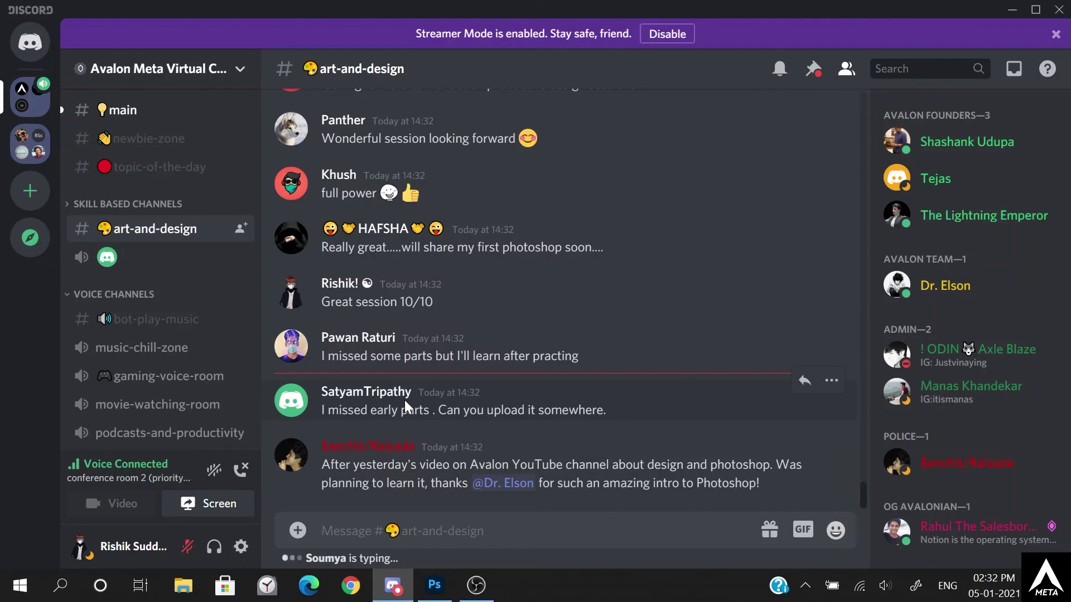
pyautogui.click(149, 479)
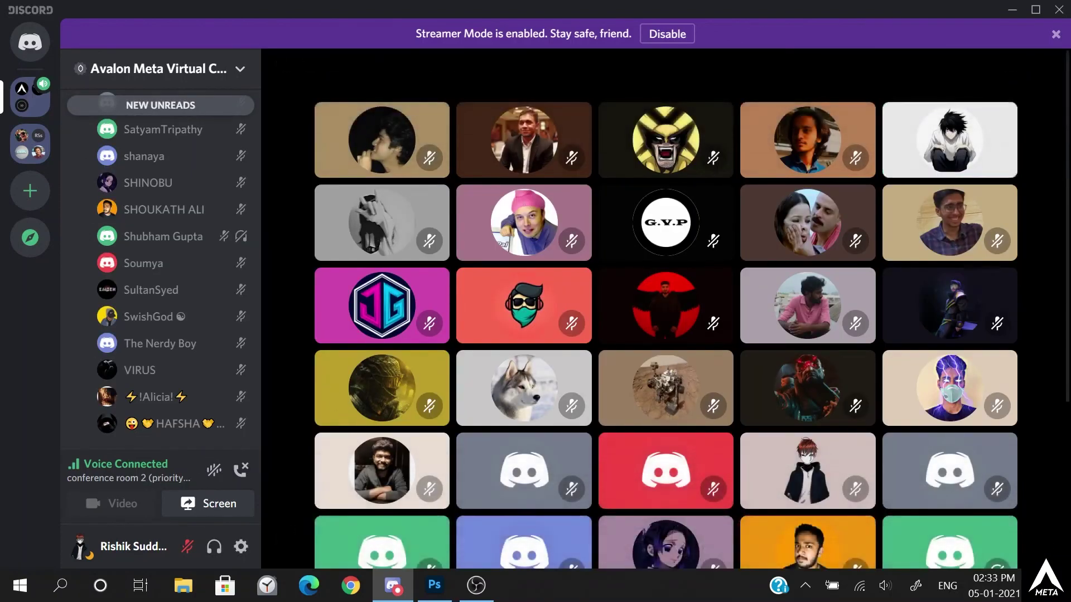
pyautogui.moveTo(296, 369)
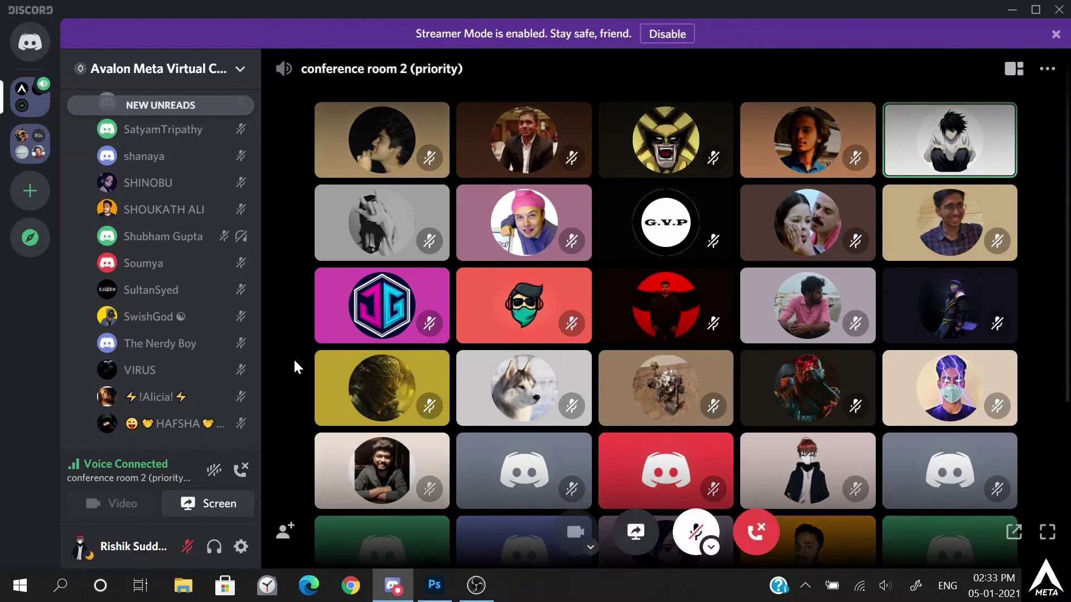